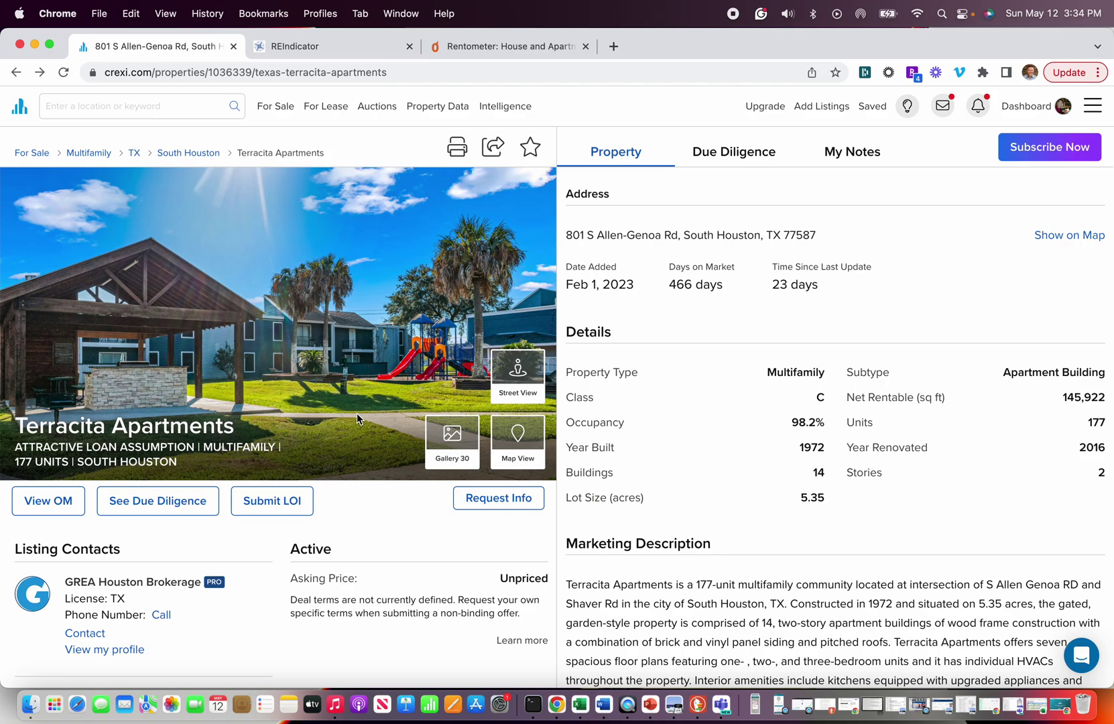
- Examine the Terracita Apartments listing's key facts, including unit count, address and days on market
{"action": "mouse_move", "coordinate": [366, 399]}
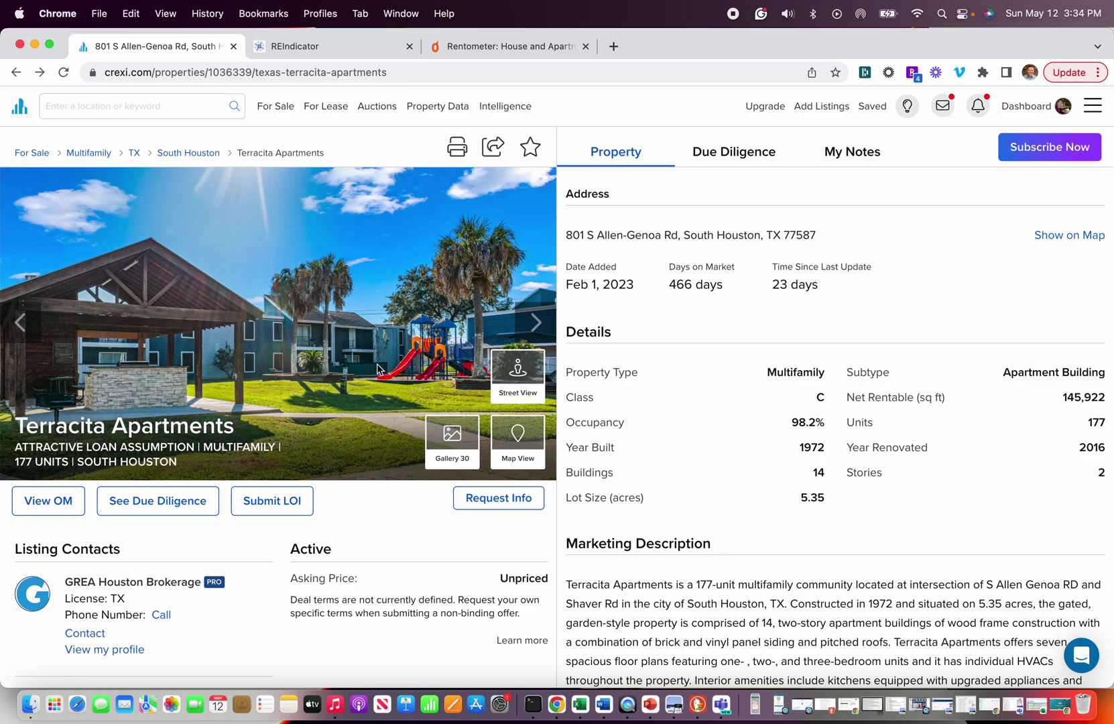
{"action": "scroll", "coordinate": [386, 342], "scroll_direction": "down", "scroll_amount": 3}
{"action": "scroll", "coordinate": [386, 342], "scroll_direction": "up", "scroll_amount": 3}
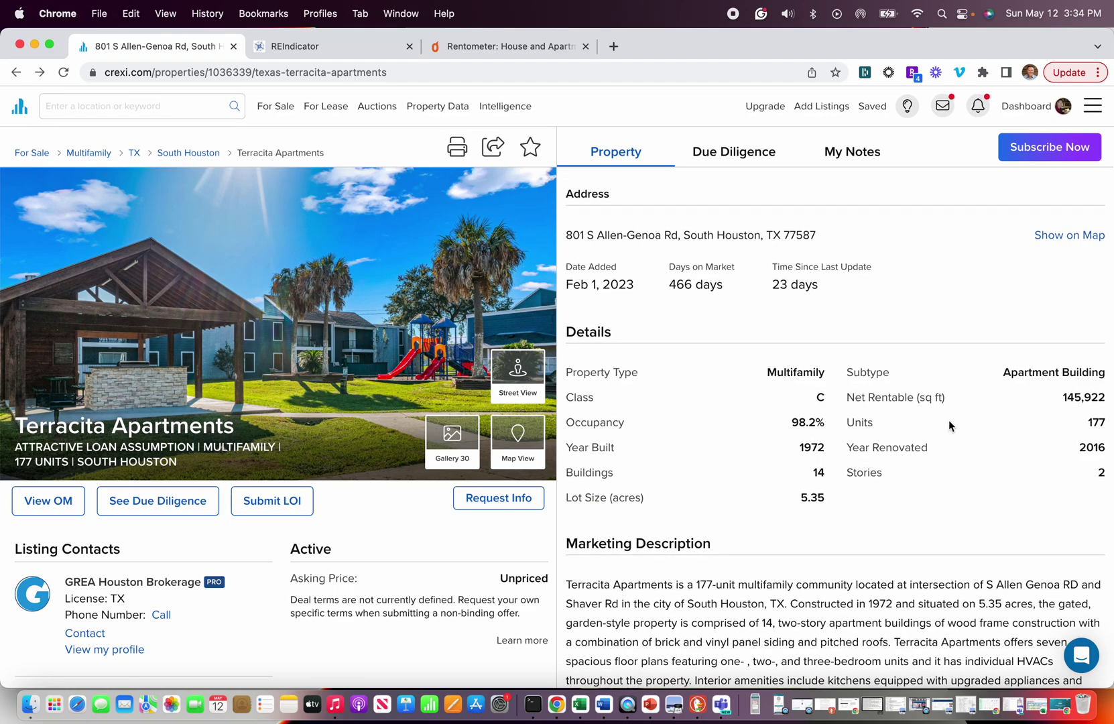
{"action": "double_click", "coordinate": [1097, 423]}
{"action": "triple_click", "coordinate": [740, 234]}
{"action": "left_click", "coordinate": [694, 287]}
{"action": "triple_click", "coordinate": [694, 286]}
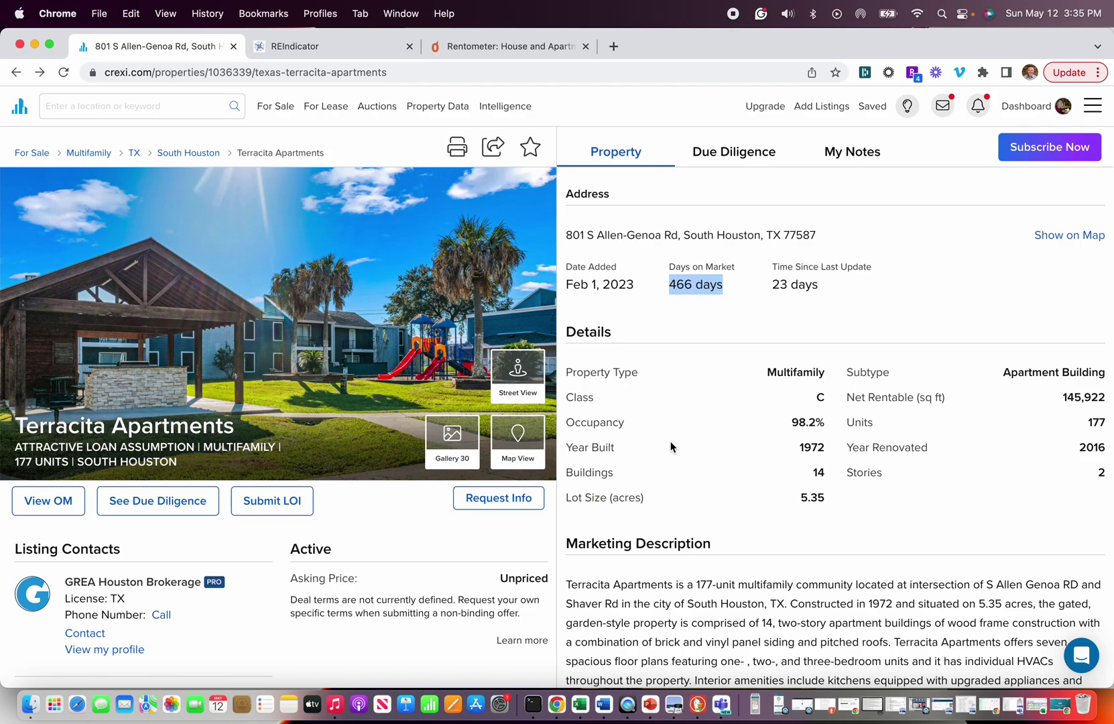
- Read the marketing description for the construction year, bedroom types, amenities and renovation history
{"action": "scroll", "coordinate": [679, 409], "scroll_direction": "down", "scroll_amount": 2}
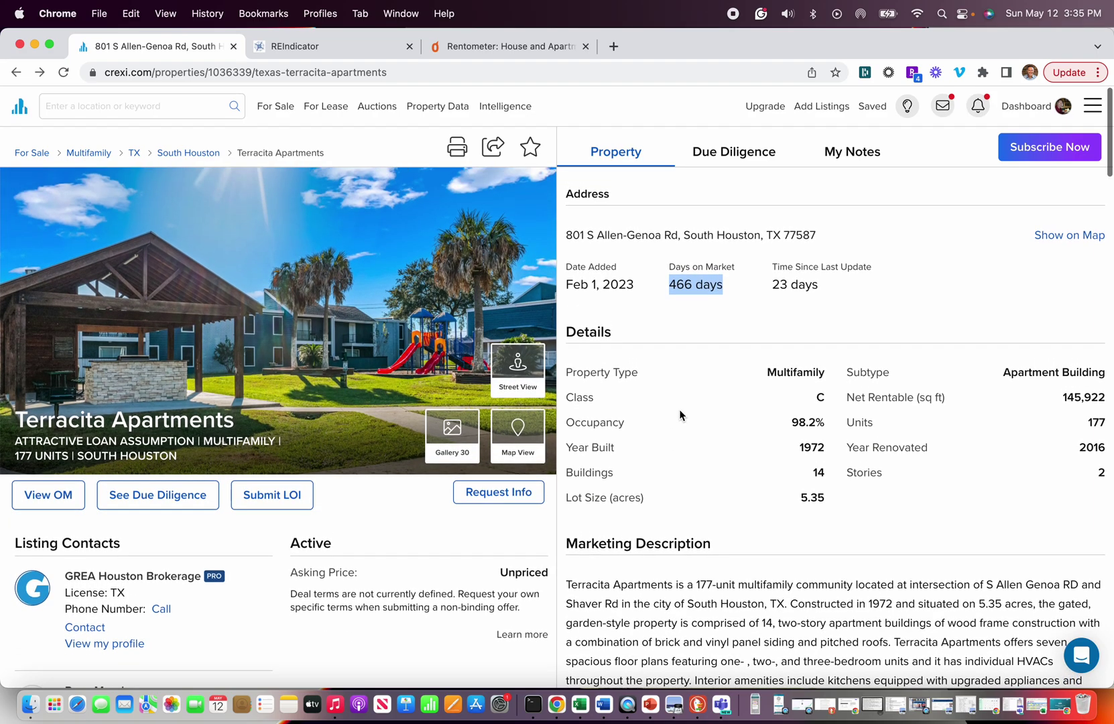
{"action": "scroll", "coordinate": [679, 409], "scroll_direction": "down", "scroll_amount": 5}
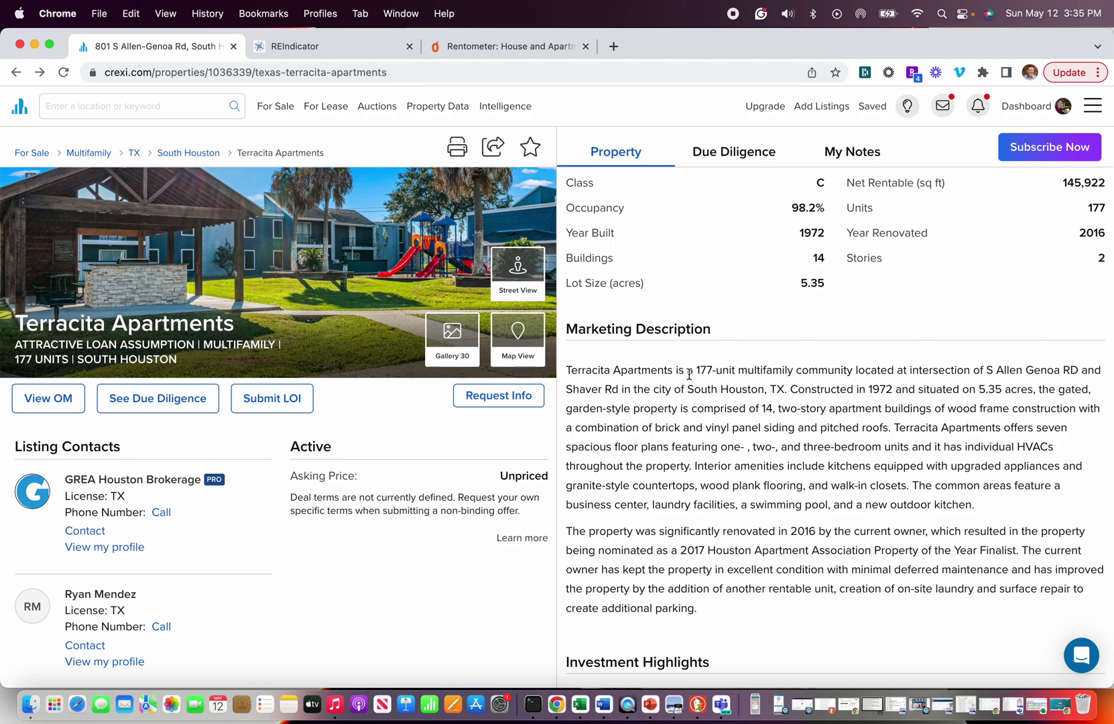
{"action": "double_click", "coordinate": [837, 388]}
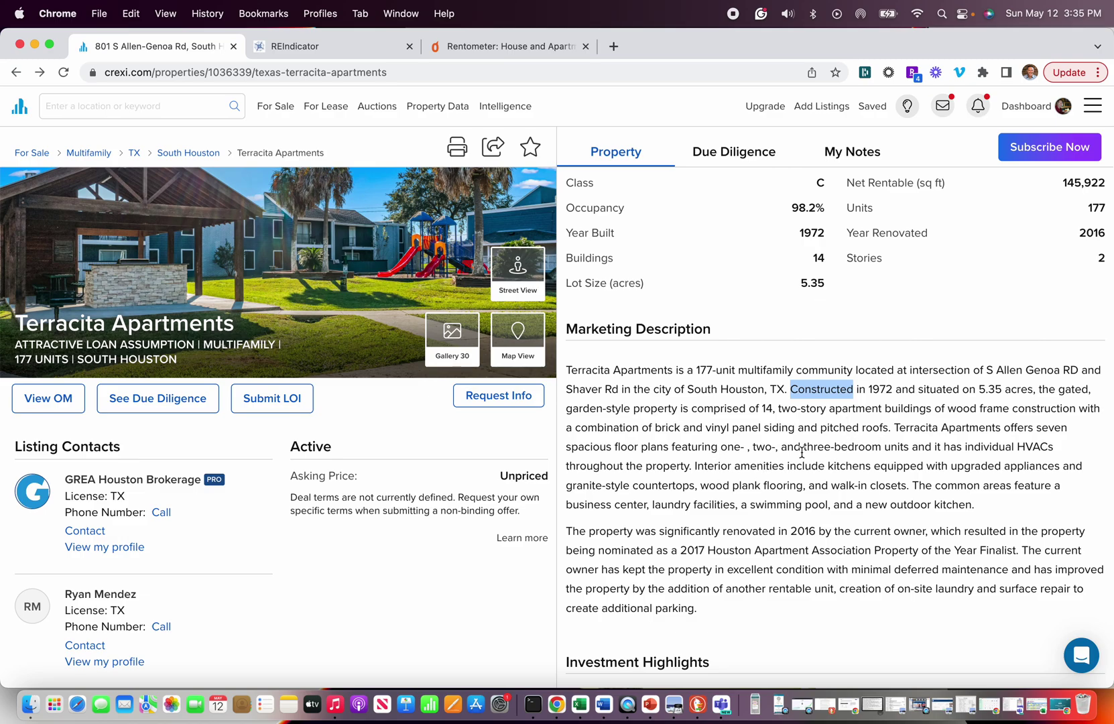
{"action": "triple_click", "coordinate": [692, 446]}
{"action": "left_click", "coordinate": [762, 451]}
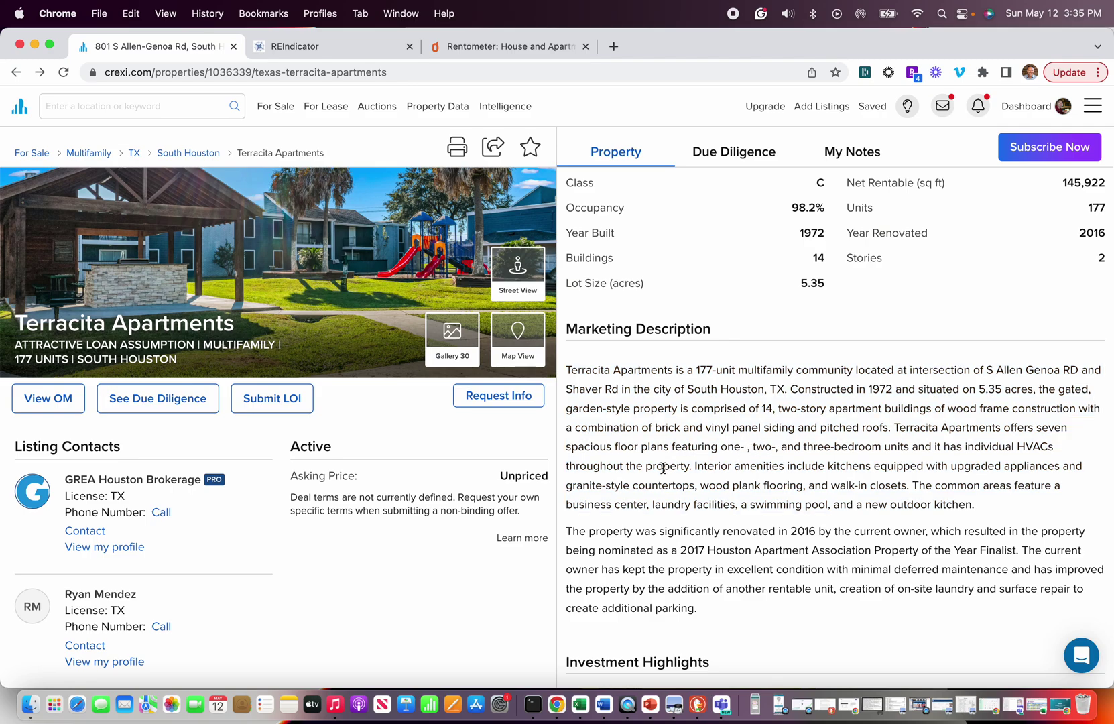
{"action": "scroll", "coordinate": [662, 468], "scroll_direction": "down", "scroll_amount": 3}
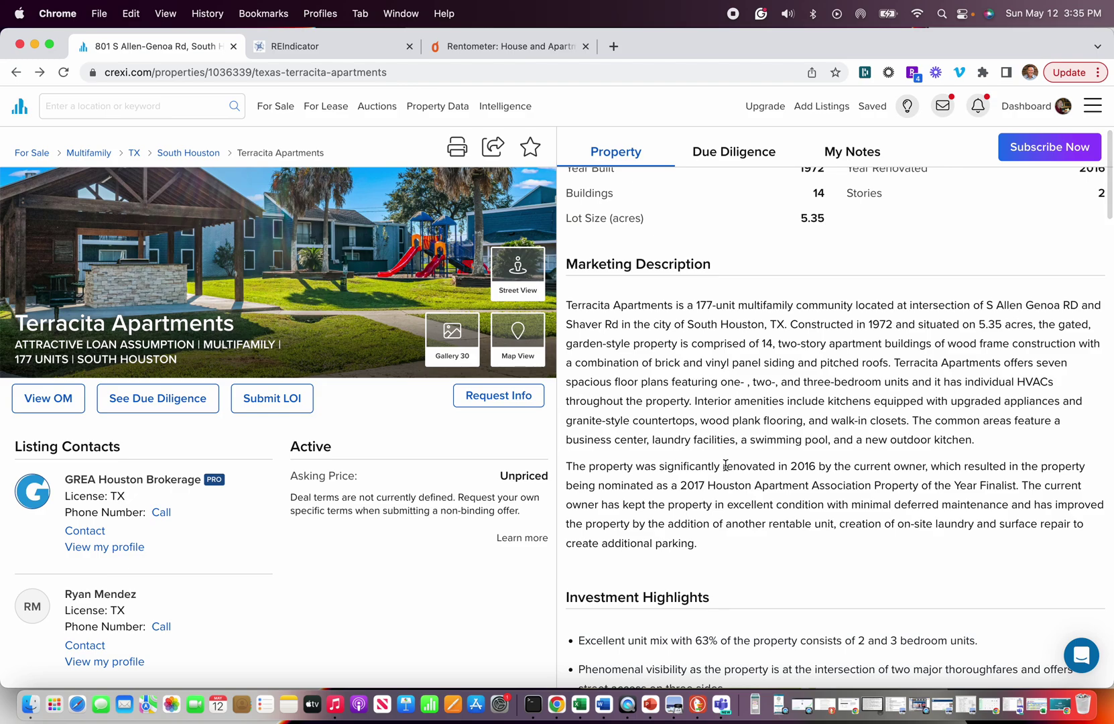
{"action": "double_click", "coordinate": [801, 465]}
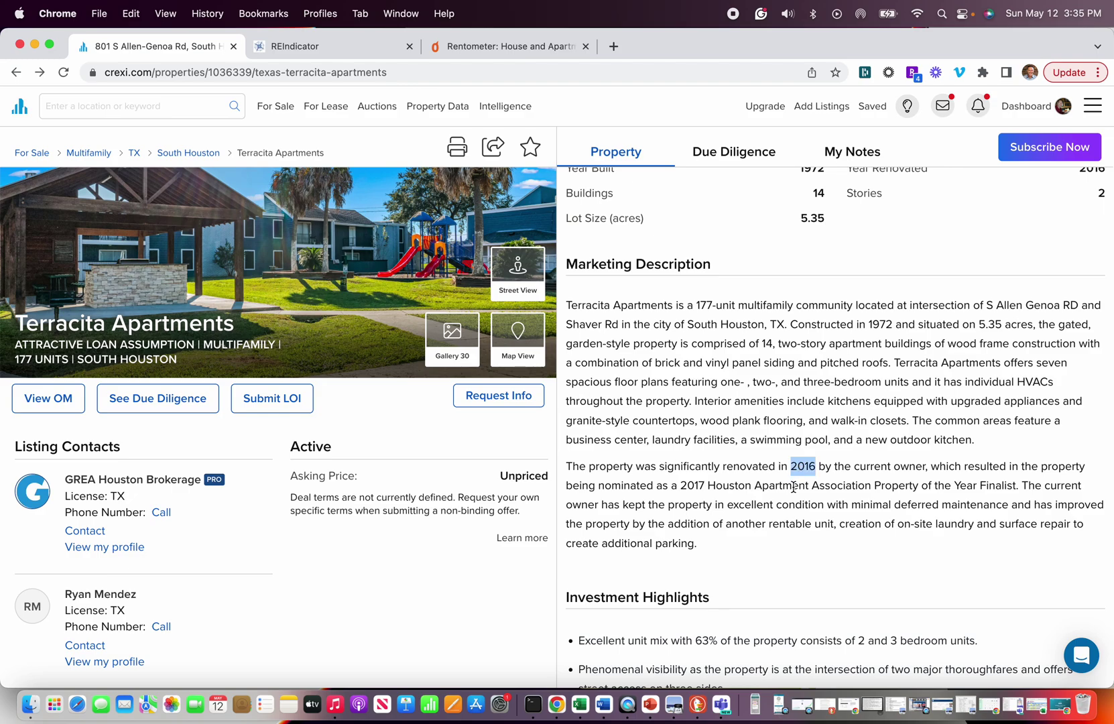
{"action": "scroll", "coordinate": [793, 487], "scroll_direction": "down", "scroll_amount": 1}
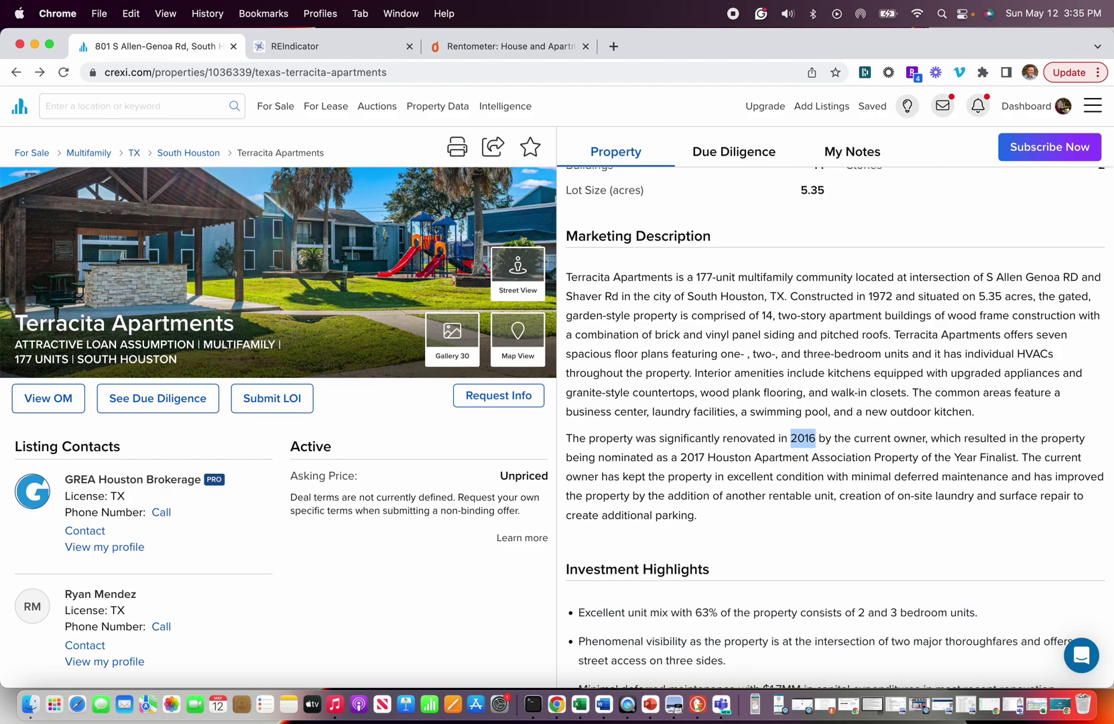
{"action": "left_click", "coordinate": [938, 454]}
- Review the investment highlights for unit mix, deferred maintenance, rent upside and existing loan terms
{"action": "scroll", "coordinate": [782, 492], "scroll_direction": "down", "scroll_amount": 5}
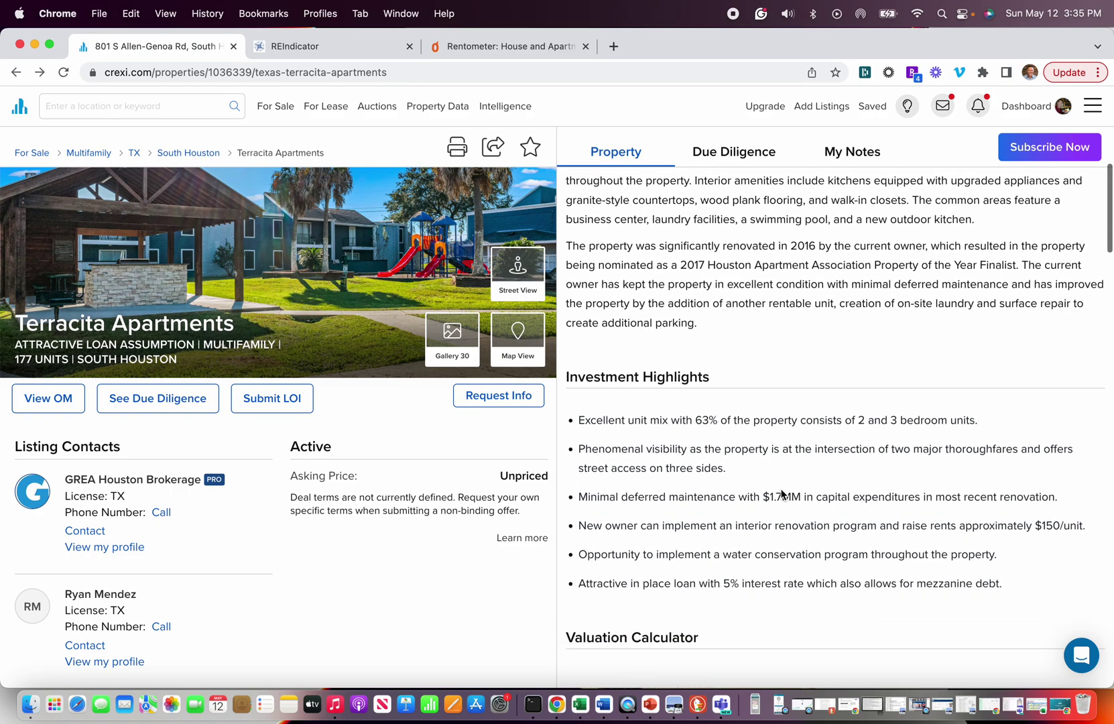
{"action": "scroll", "coordinate": [782, 494], "scroll_direction": "up", "scroll_amount": 3}
{"action": "scroll", "coordinate": [782, 494], "scroll_direction": "down", "scroll_amount": 2}
{"action": "scroll", "coordinate": [782, 494], "scroll_direction": "down", "scroll_amount": 2}
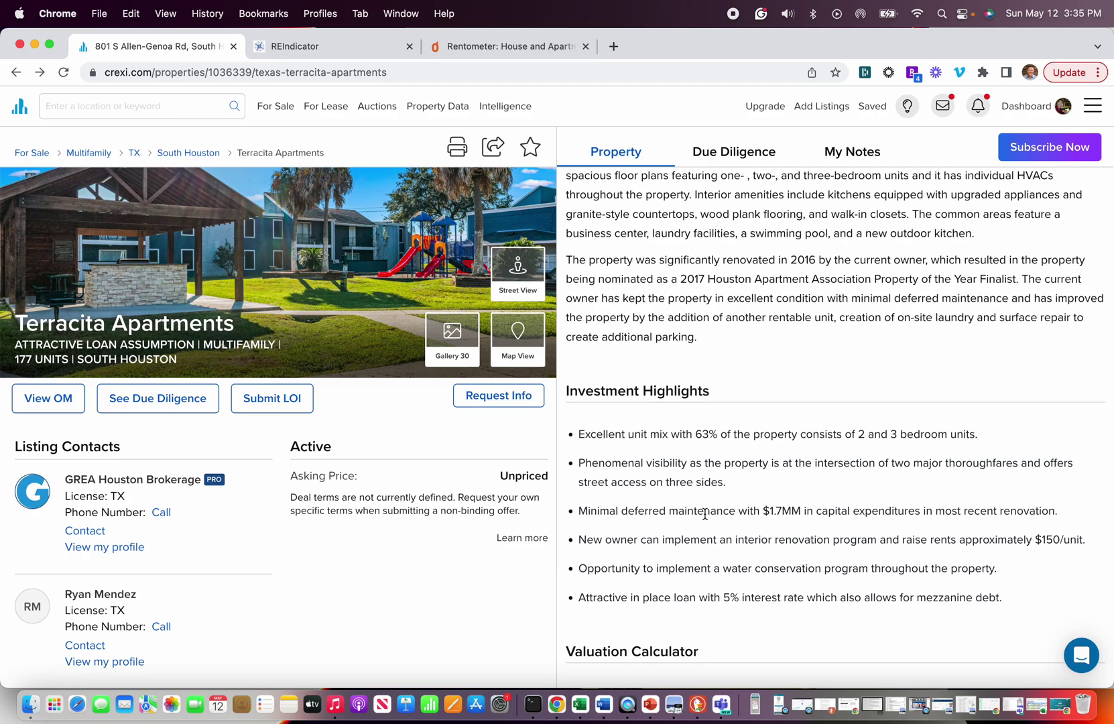
{"action": "triple_click", "coordinate": [705, 514]}
{"action": "left_click", "coordinate": [703, 542]}
{"action": "scroll", "coordinate": [703, 542], "scroll_direction": "down", "scroll_amount": 3}
{"action": "scroll", "coordinate": [704, 536], "scroll_direction": "up", "scroll_amount": 15}
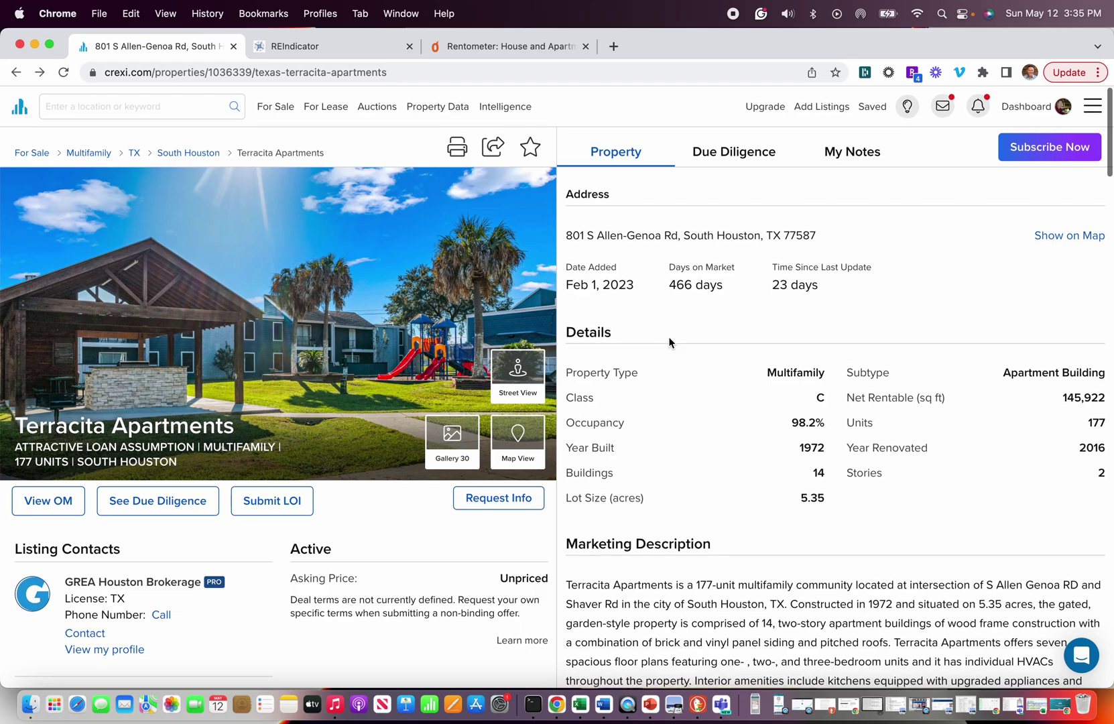
- Copy the full property address from the listing's Address section
{"action": "double_click", "coordinate": [656, 235]}
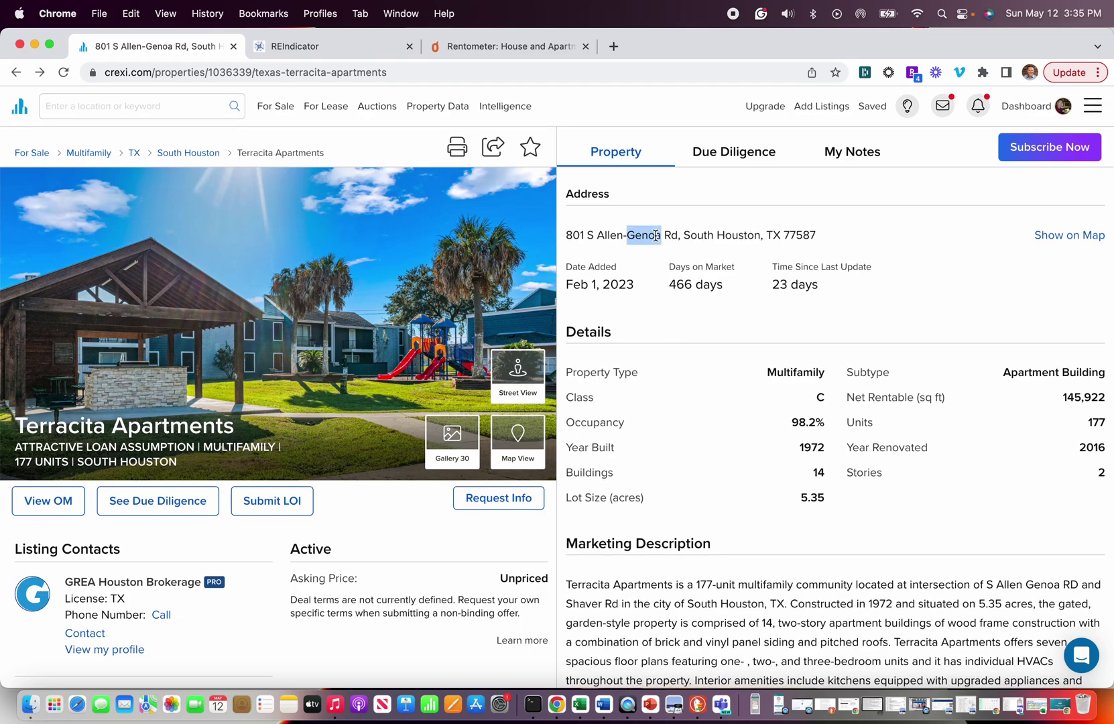
{"action": "triple_click", "coordinate": [656, 236]}
{"action": "key", "text": "super+c"}
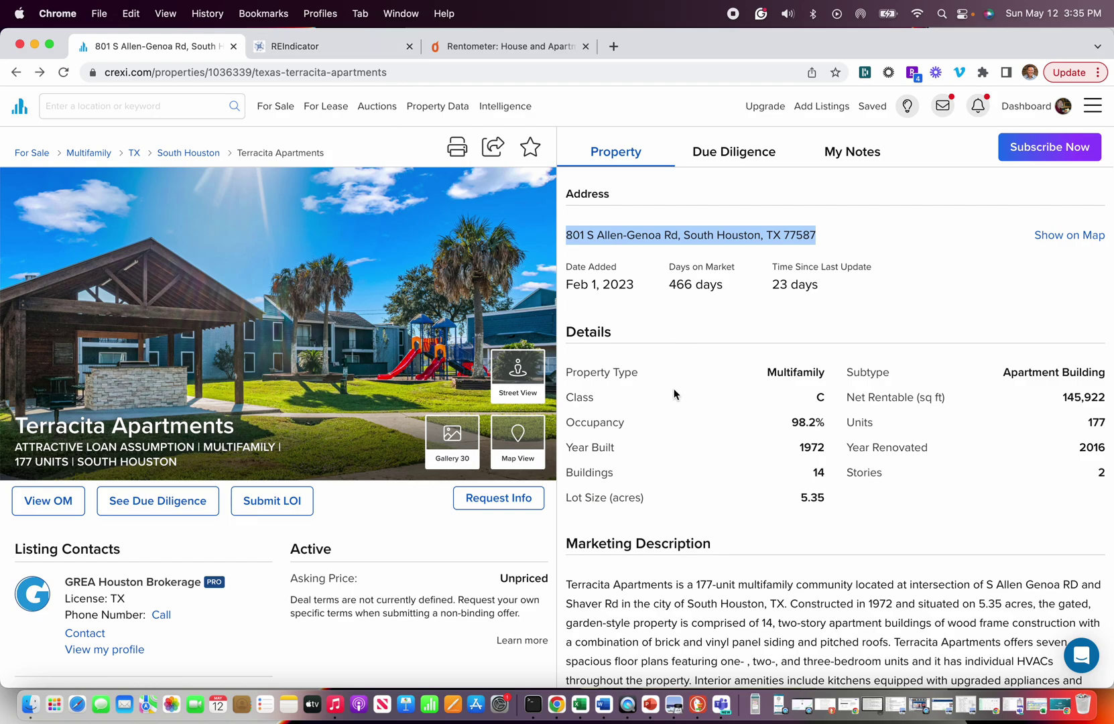
- Check the property's class and construction year on the listing
{"action": "double_click", "coordinate": [819, 397]}
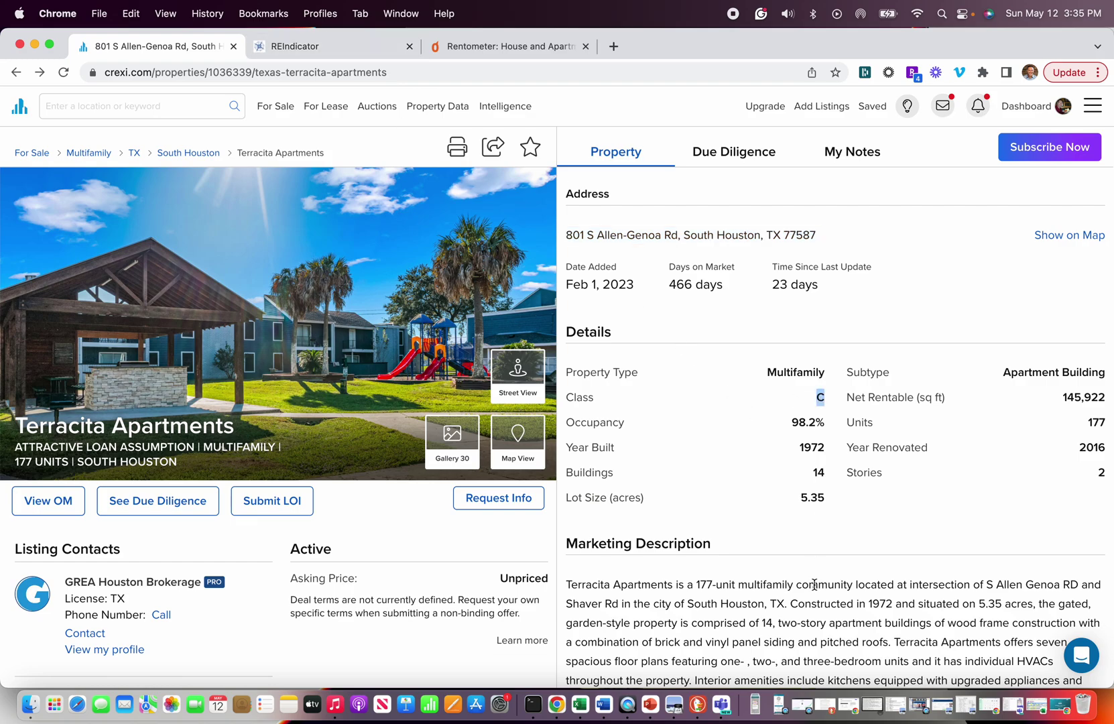
{"action": "scroll", "coordinate": [821, 582], "scroll_direction": "down", "scroll_amount": 3}
{"action": "double_click", "coordinate": [881, 509]}
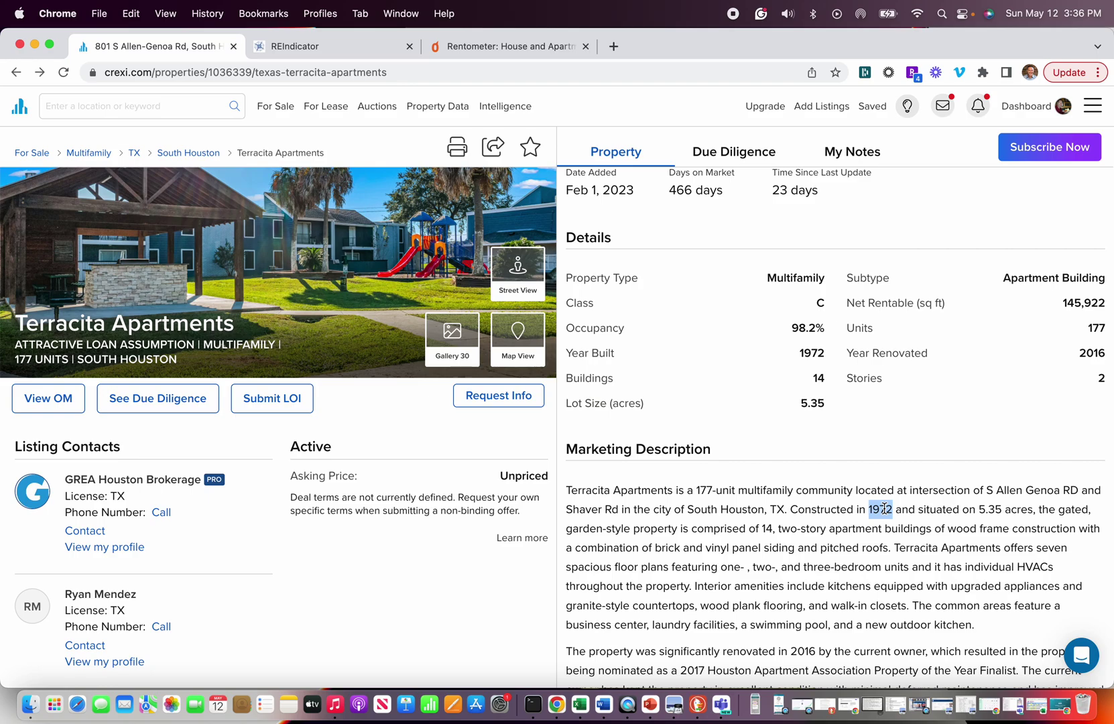
{"action": "scroll", "coordinate": [844, 511], "scroll_direction": "up", "scroll_amount": 3}
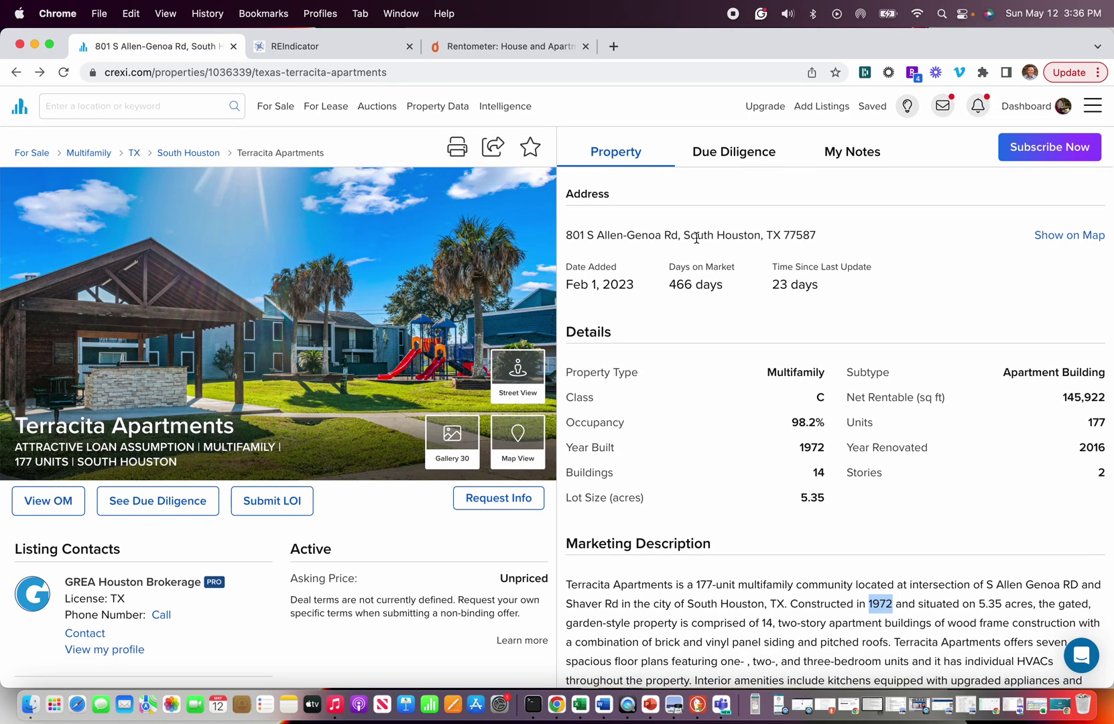
- In REIndicator, enter the copied address under Add a Property and choose the matching suggestion to locate it on the map
{"action": "left_click", "coordinate": [315, 47]}
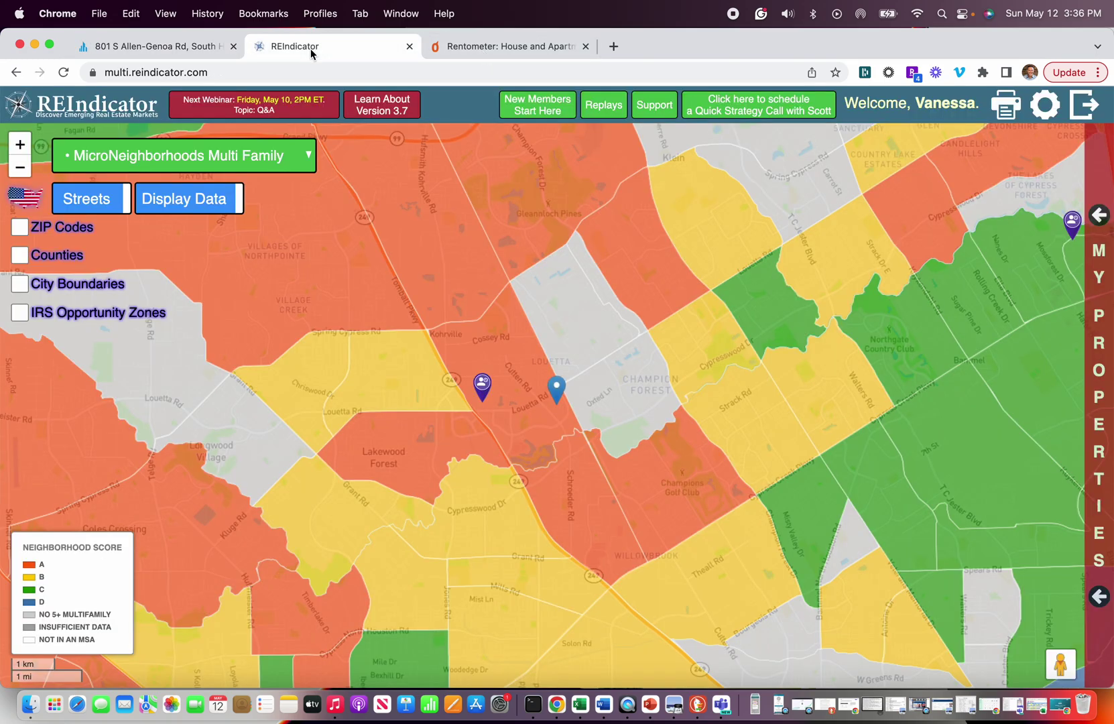
{"action": "left_click", "coordinate": [1099, 215]}
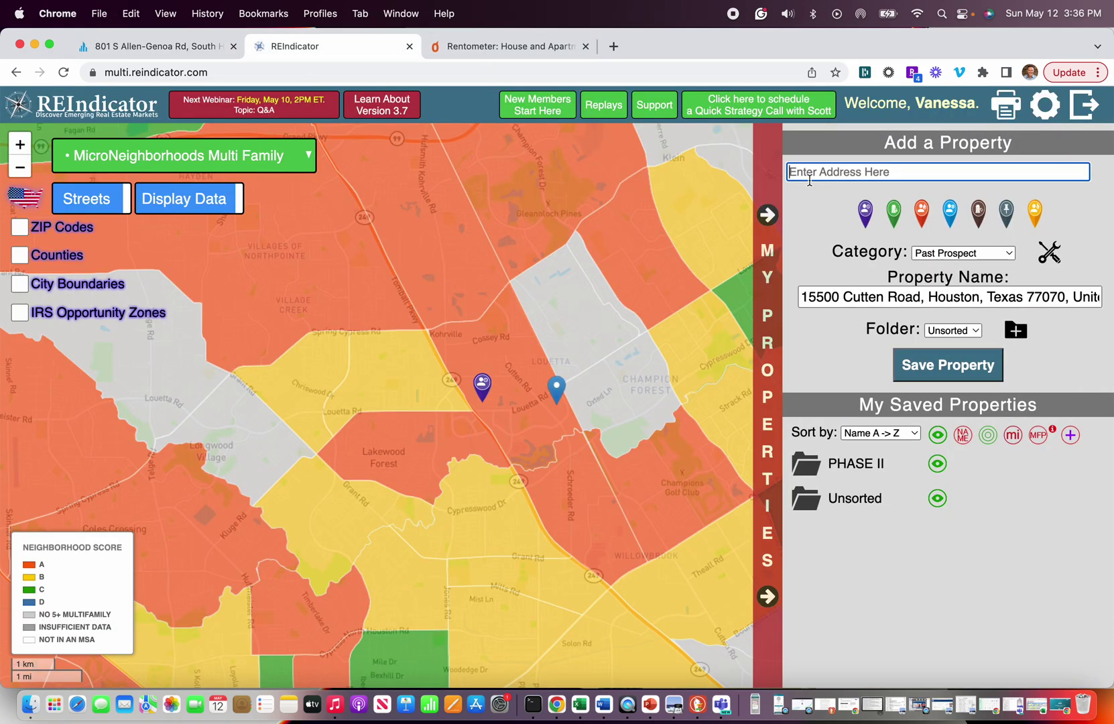
{"action": "key", "text": "super+v"}
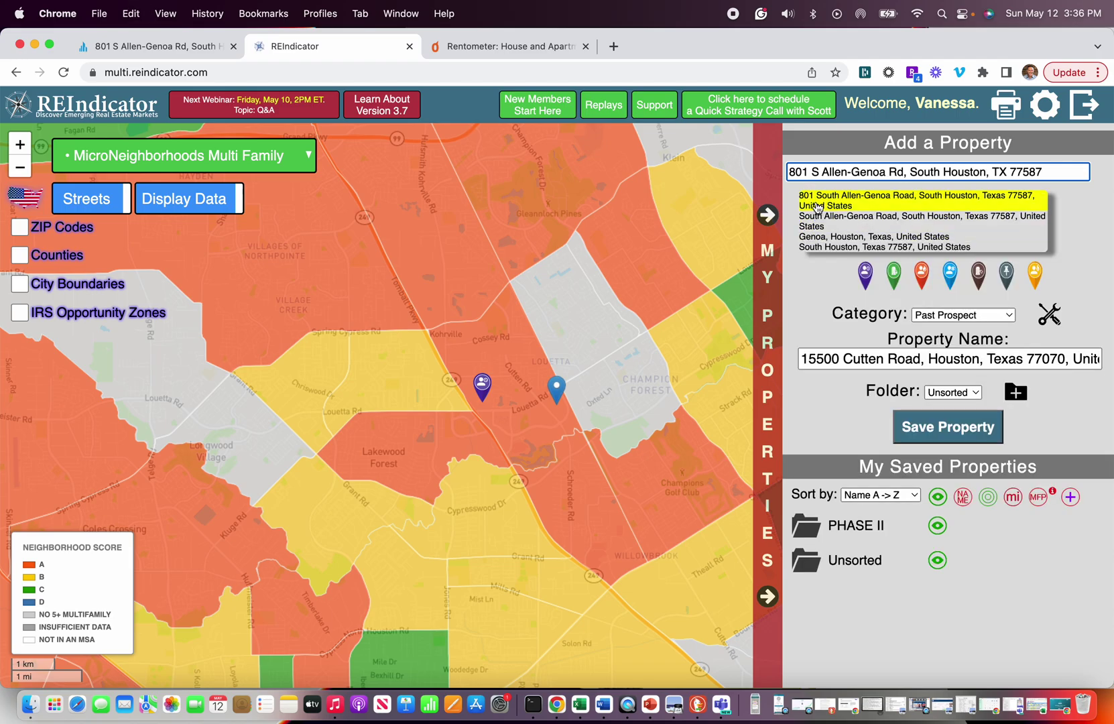
{"action": "left_click", "coordinate": [817, 201]}
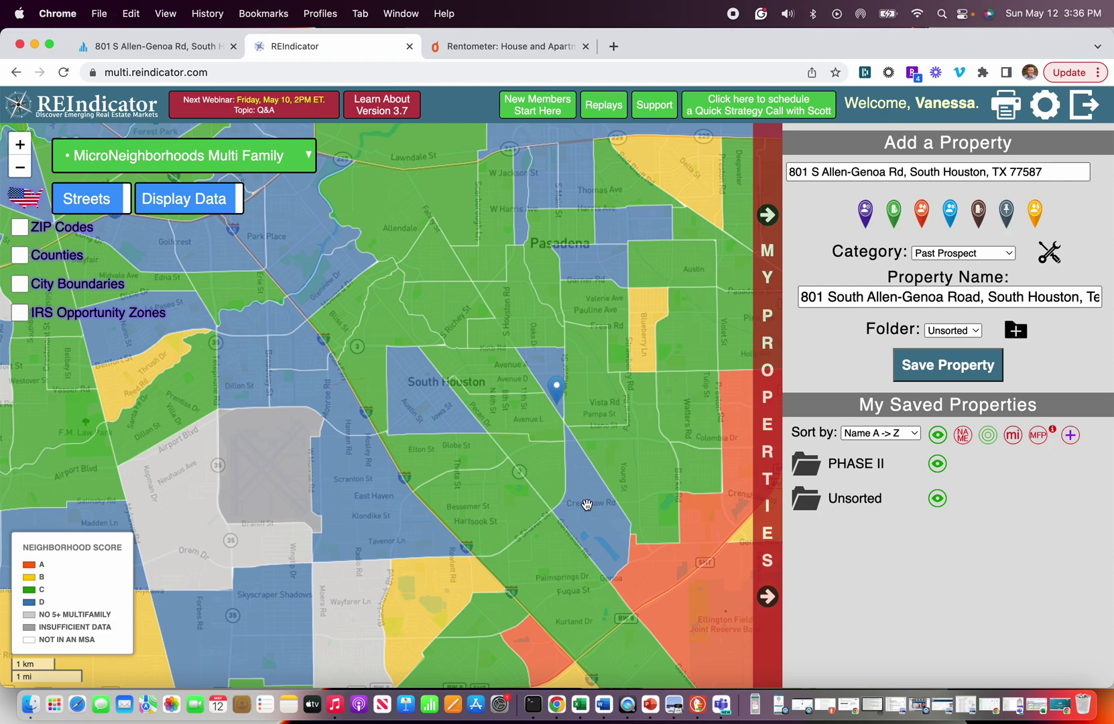
- Examine the neighborhood scores around the located property and across the wider Houston area on the map
{"action": "left_click", "coordinate": [20, 168]}
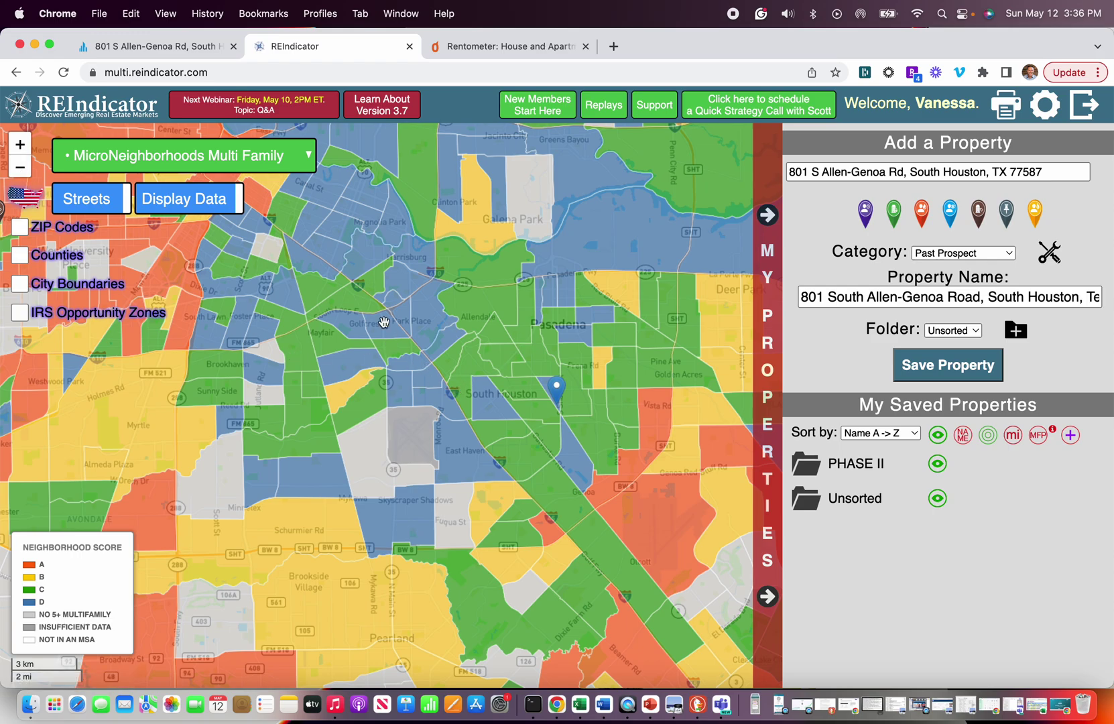
{"action": "left_click", "coordinate": [20, 168]}
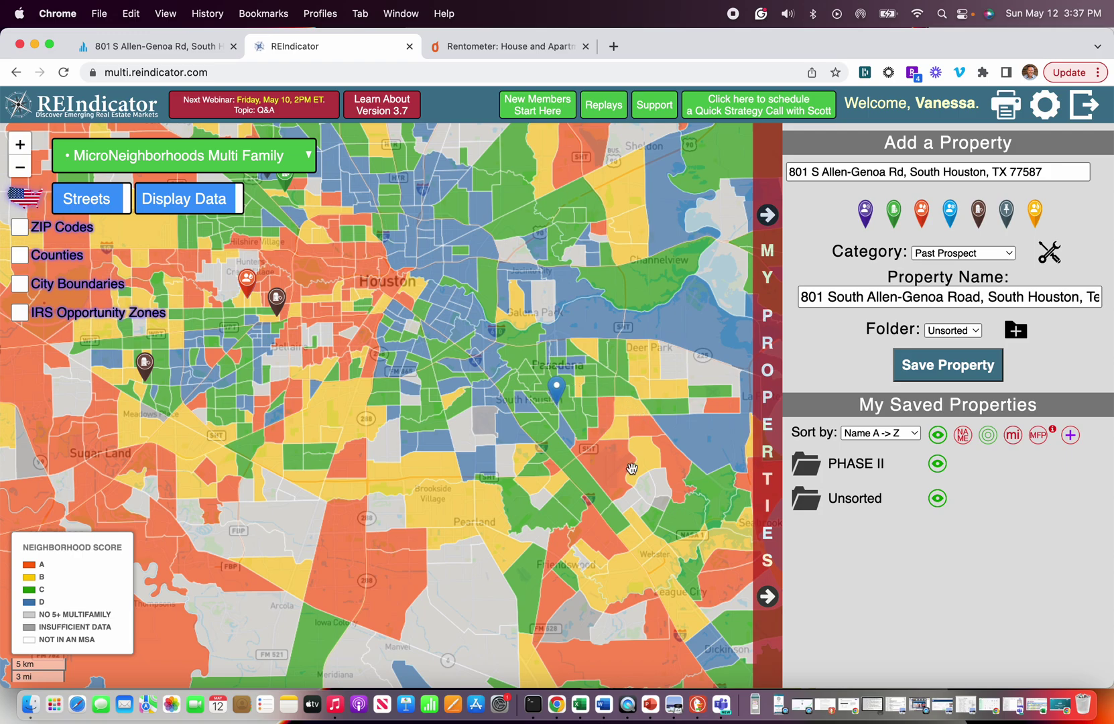
{"action": "scroll", "coordinate": [633, 538], "scroll_direction": "down", "scroll_amount": 2}
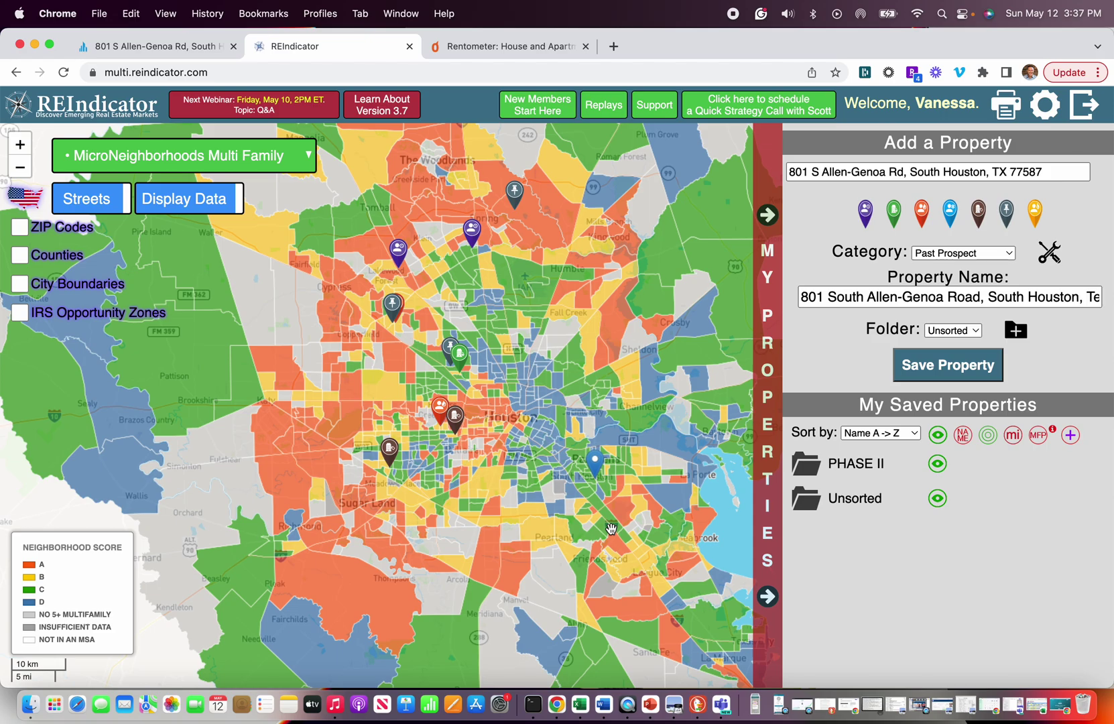
{"action": "scroll", "coordinate": [611, 529], "scroll_direction": "down", "scroll_amount": 1}
{"action": "scroll", "coordinate": [611, 529], "scroll_direction": "up", "scroll_amount": 1}
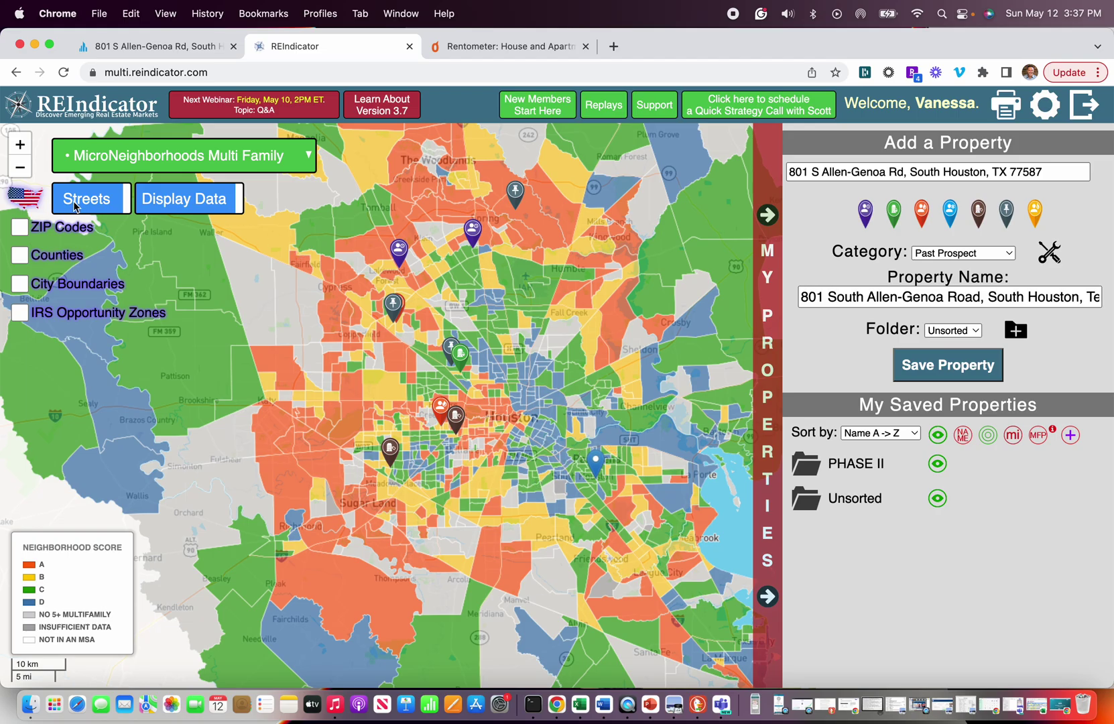
{"action": "left_click", "coordinate": [20, 167]}
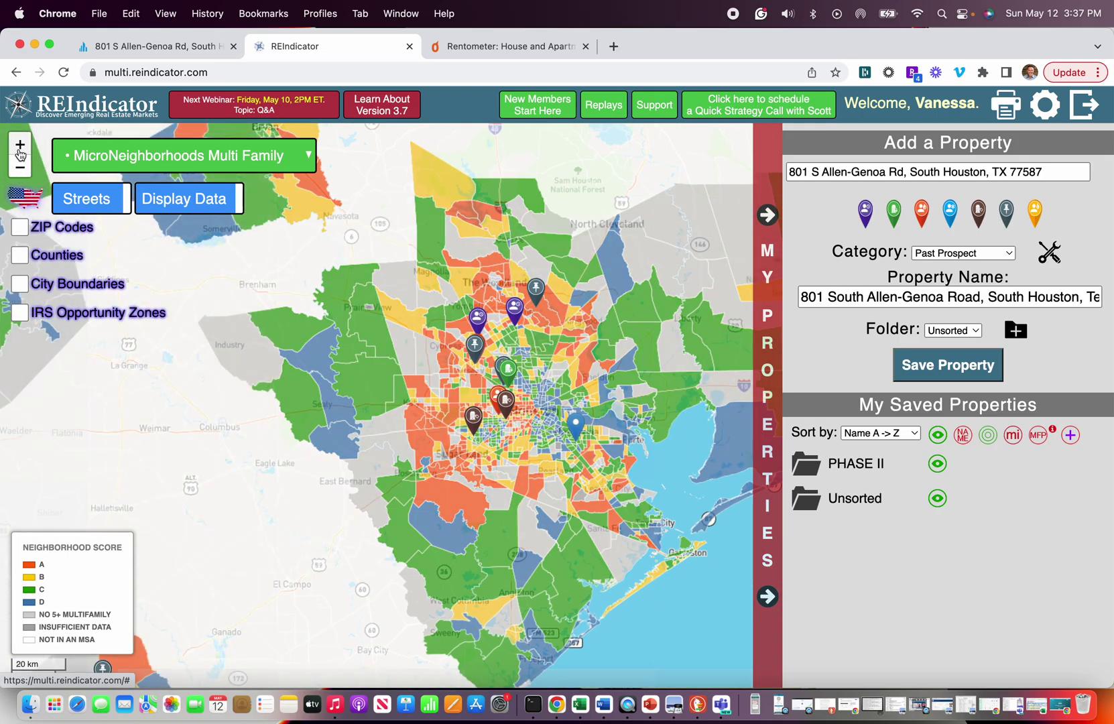
{"action": "left_click", "coordinate": [19, 145]}
{"action": "left_click", "coordinate": [20, 145]}
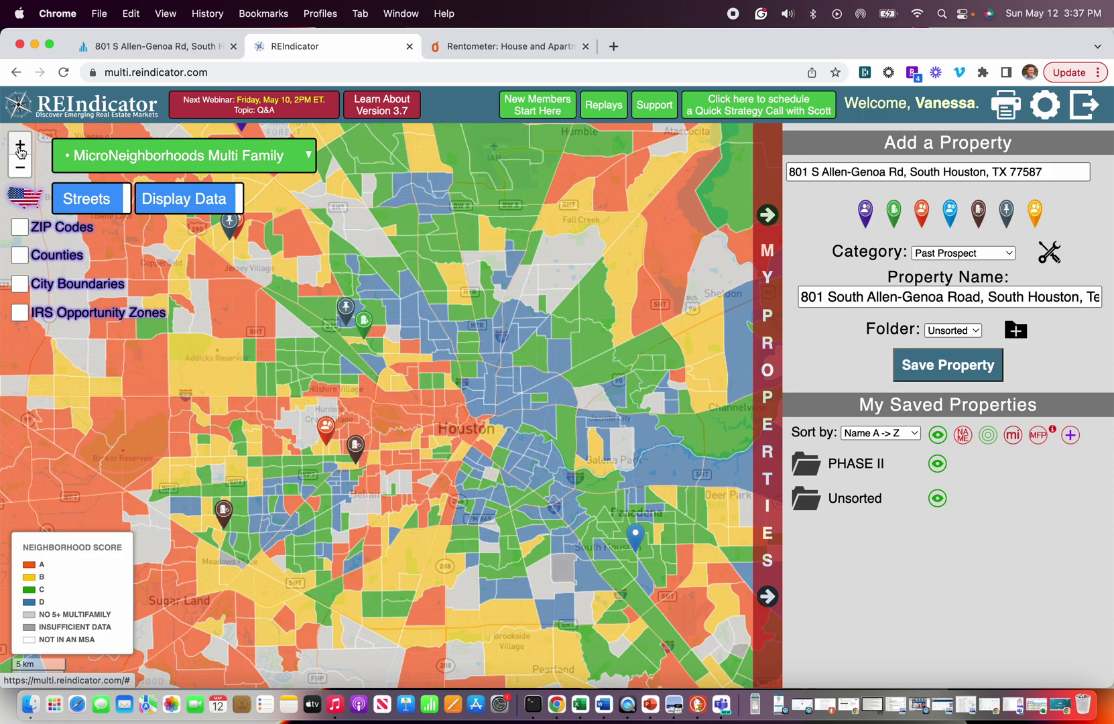
{"action": "left_click", "coordinate": [20, 145]}
{"action": "left_click_drag", "start_coordinate": [401, 374], "coordinate": [334, 270]}
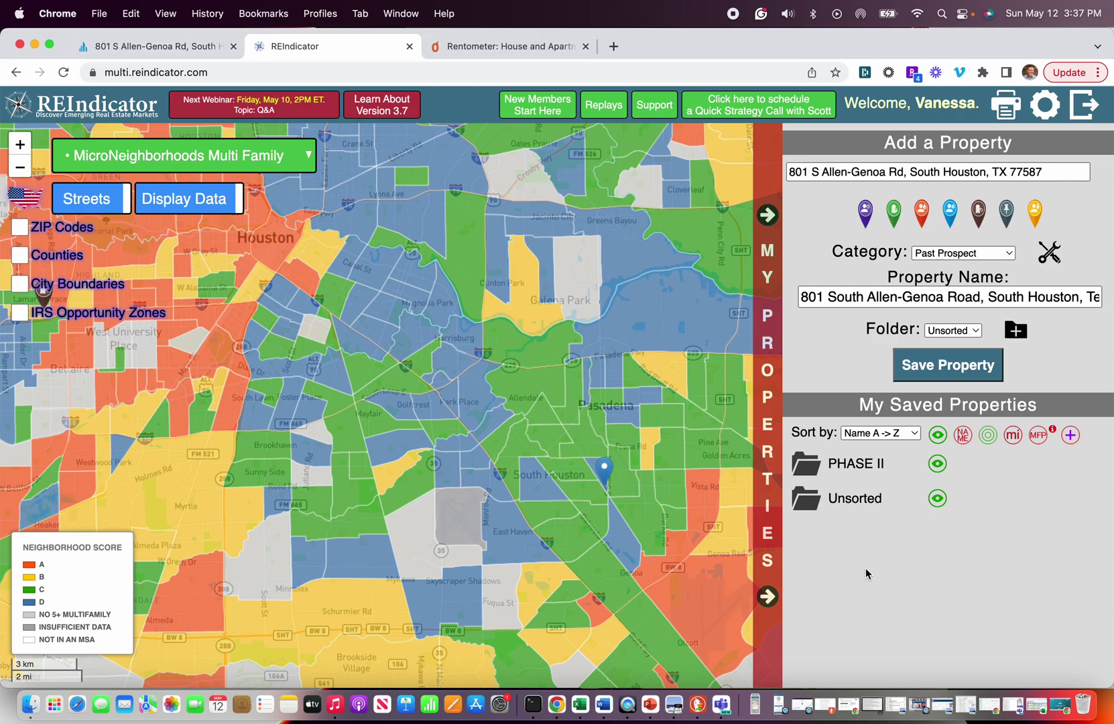
- Minimize the browser windows and bring the Terracita offering memorandum PDF to the front in Preview
{"action": "left_click", "coordinate": [1061, 704]}
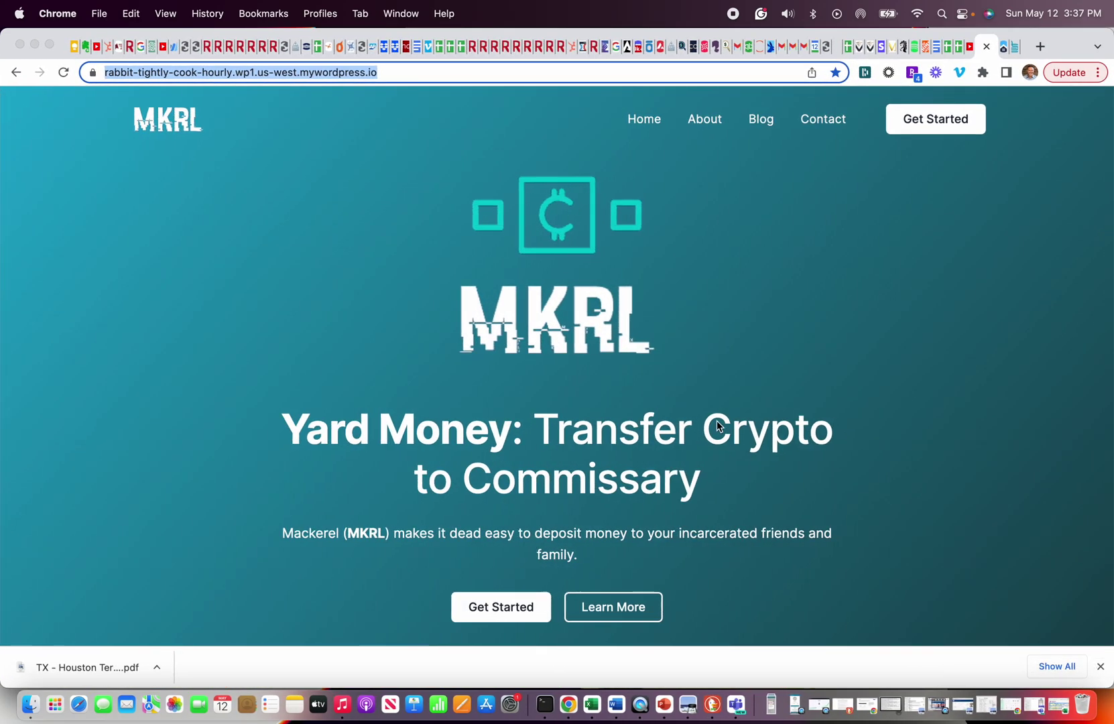
{"action": "left_click", "coordinate": [35, 45]}
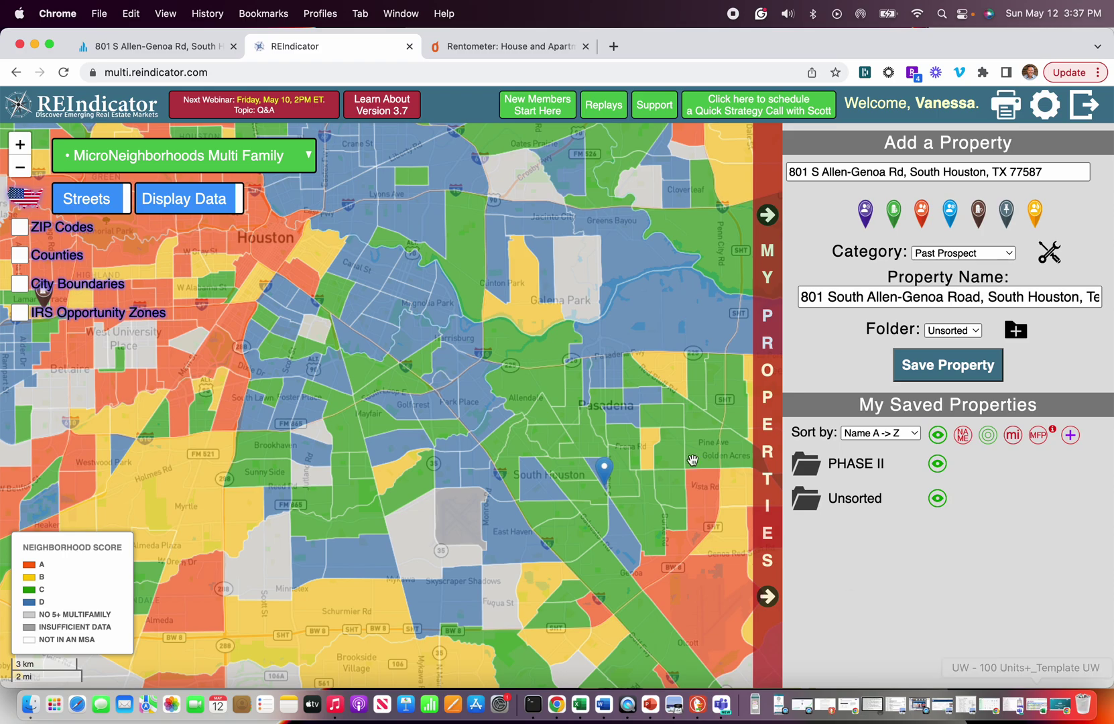
{"action": "left_click", "coordinate": [35, 44]}
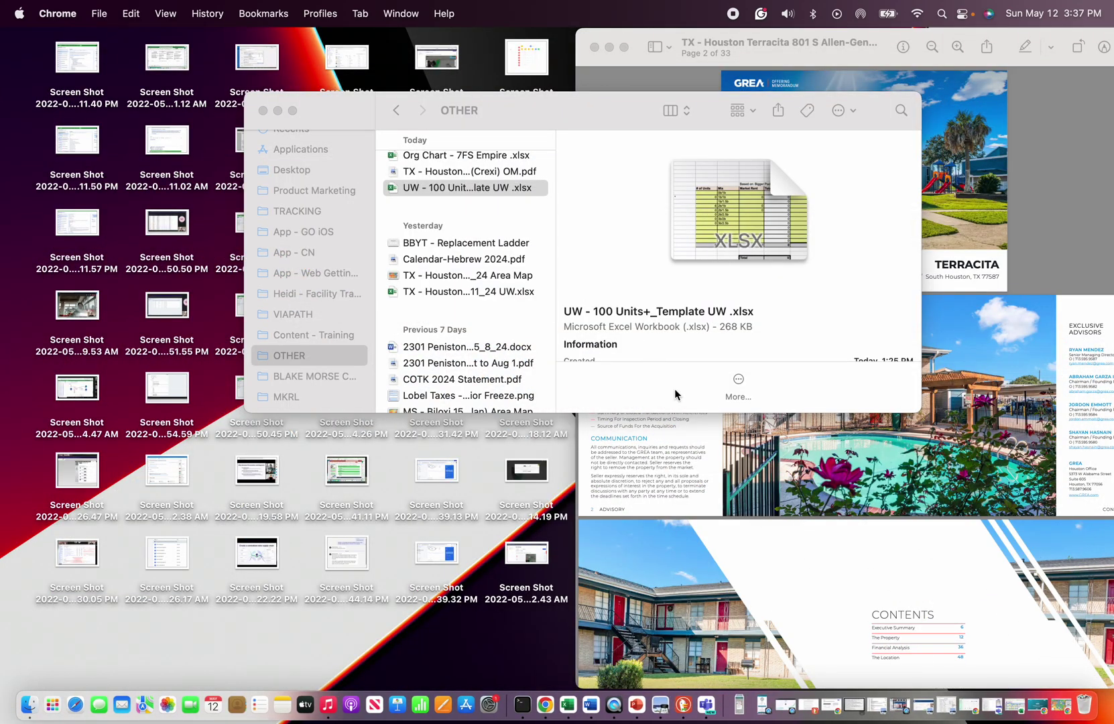
{"action": "left_click", "coordinate": [691, 444]}
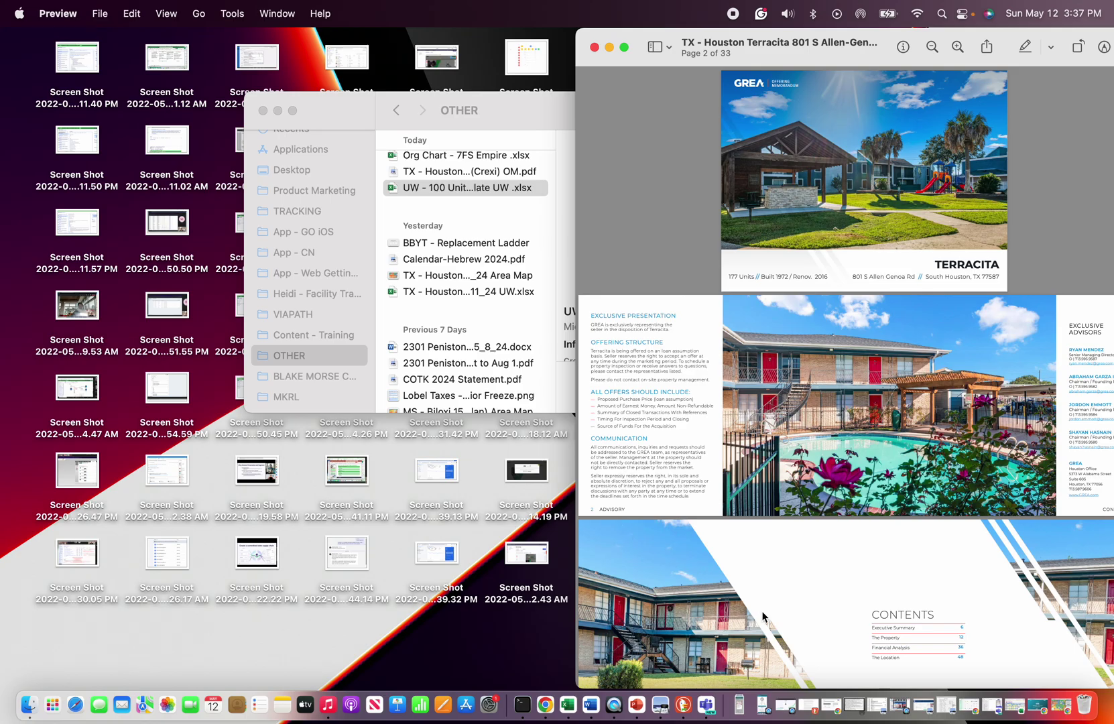
- Restore the UW - 100 Units+_Template UW workbook in Excel, narrow its window beside the PDF, and select the Date cell
{"action": "left_click", "coordinate": [1015, 706]}
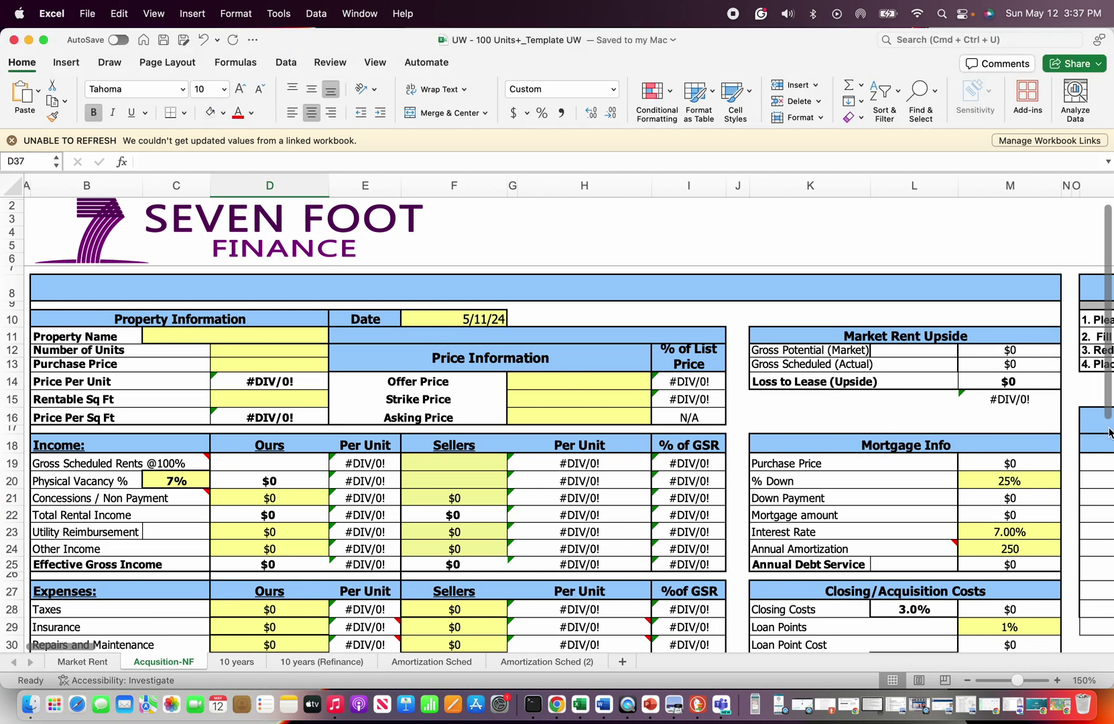
{"action": "left_click_drag", "start_coordinate": [1106, 428], "coordinate": [575, 392]}
{"action": "left_click", "coordinate": [510, 416]}
{"action": "left_click", "coordinate": [469, 320]}
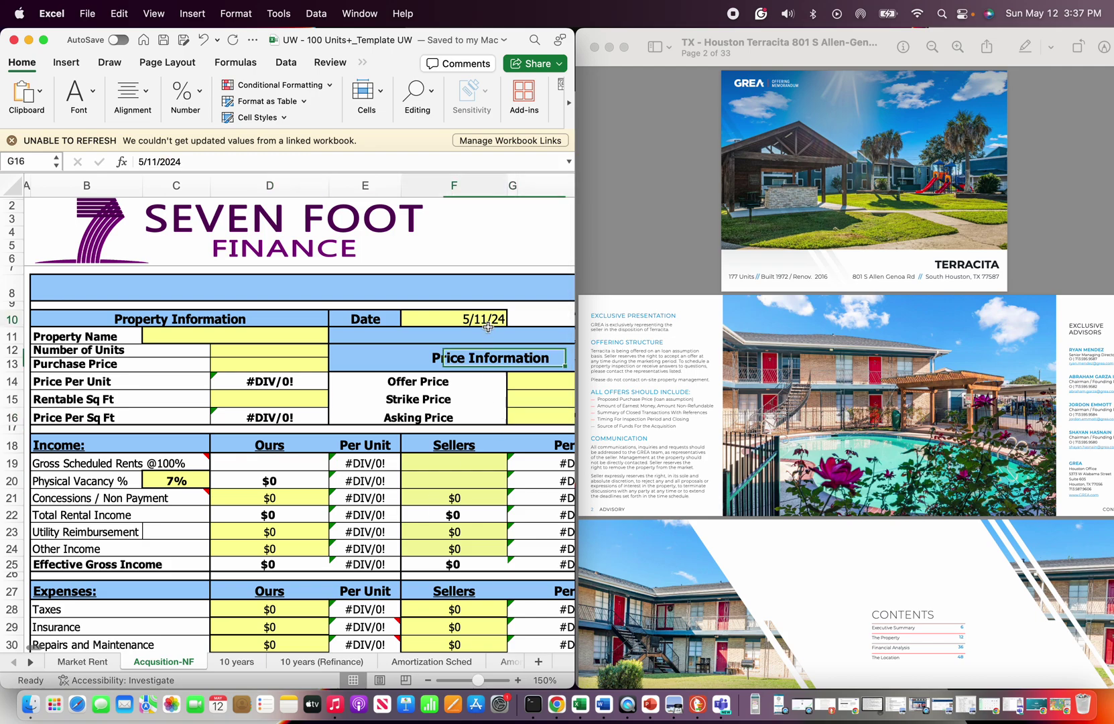
- Set the Date to 5/12/2024 and enter the property's street address as the Property Name
{"action": "left_click", "coordinate": [159, 162]}
{"action": "key", "text": "BackSpace"}
{"action": "type", "text": "2"}
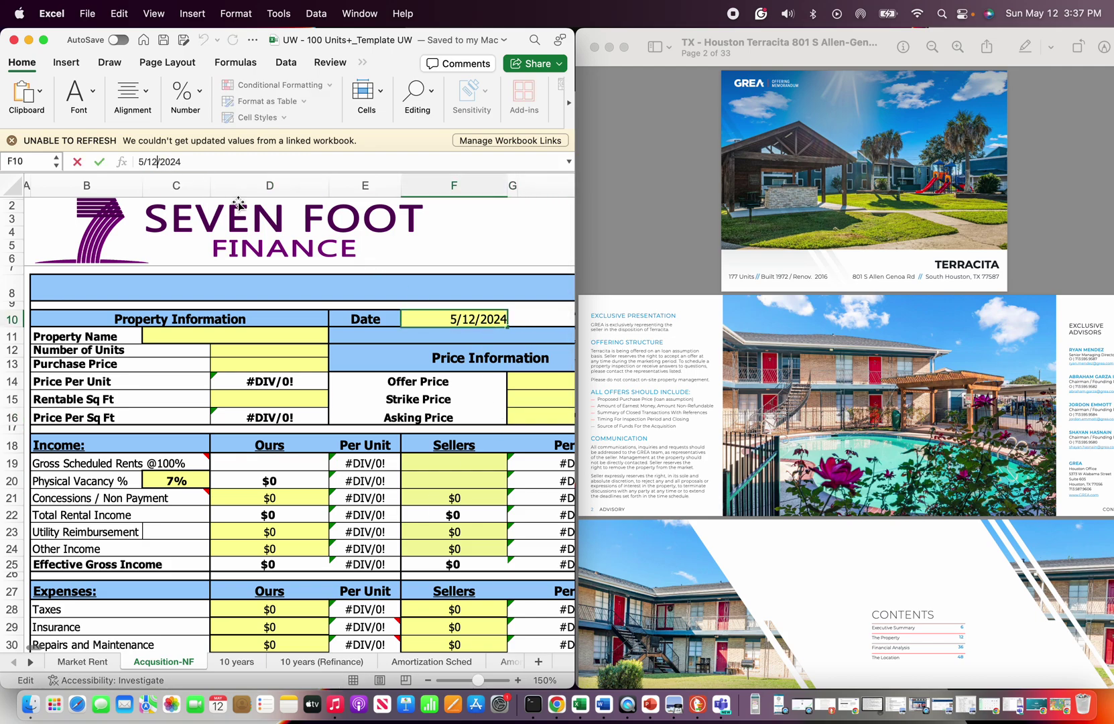
{"action": "left_click", "coordinate": [234, 339]}
{"action": "left_click", "coordinate": [230, 163]}
{"action": "type", "text": "801 S Allen-Genoa Rd, South Houston, TX 77587"}
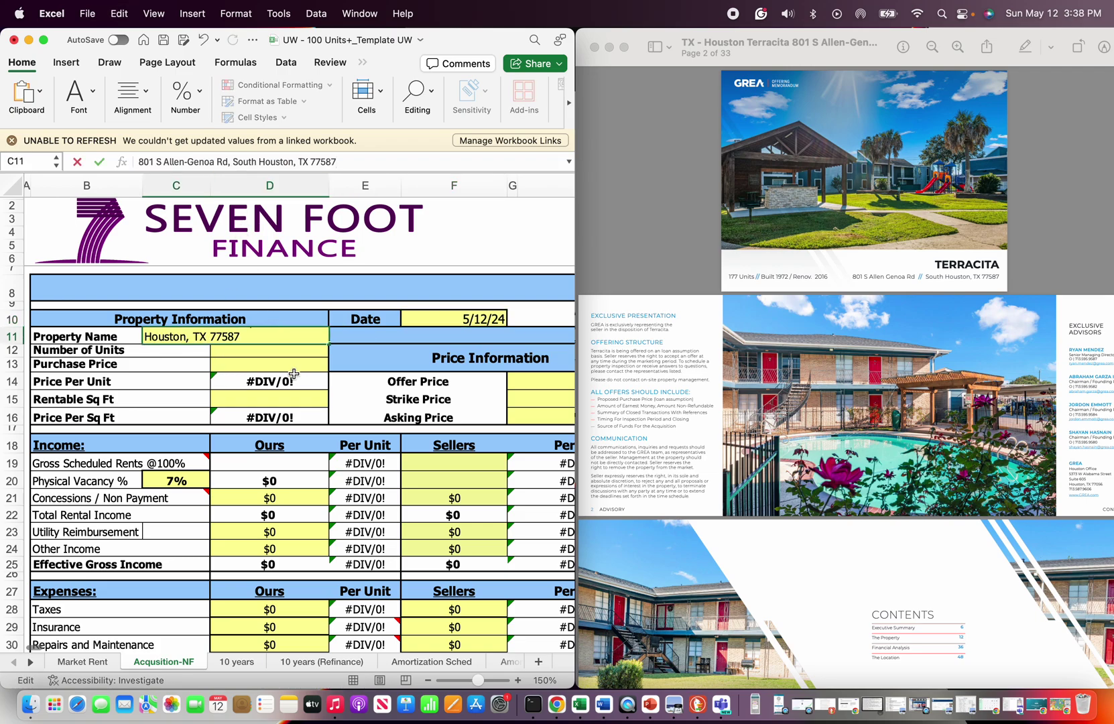
- Enter 177 as the Number of Units and 12000000 as the Purchase Price
{"action": "left_click", "coordinate": [288, 354]}
{"action": "type", "text": "17"}
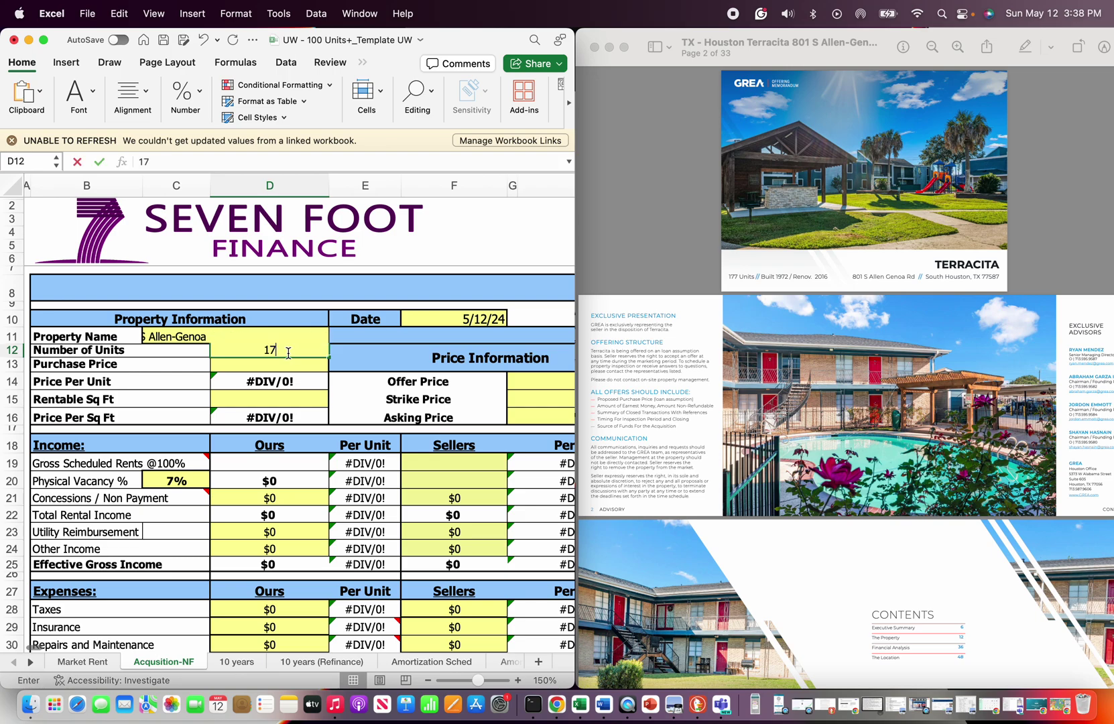
{"action": "type", "text": "7"}
{"action": "left_click", "coordinate": [270, 366]}
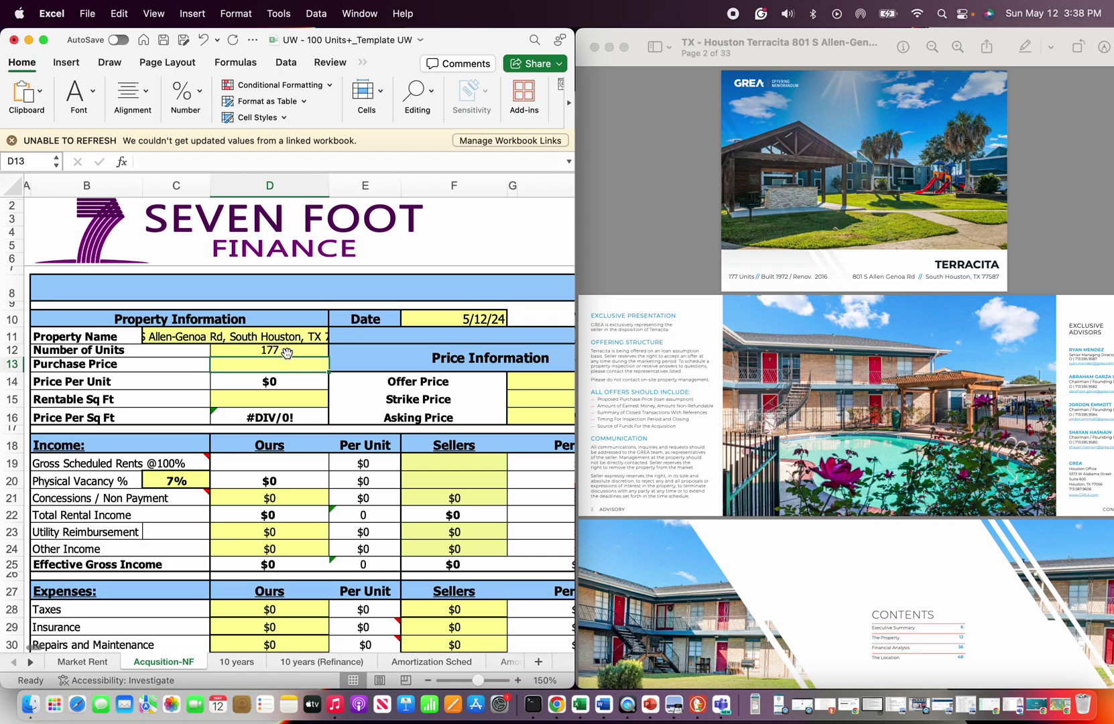
{"action": "type", "text": "12,000,"}
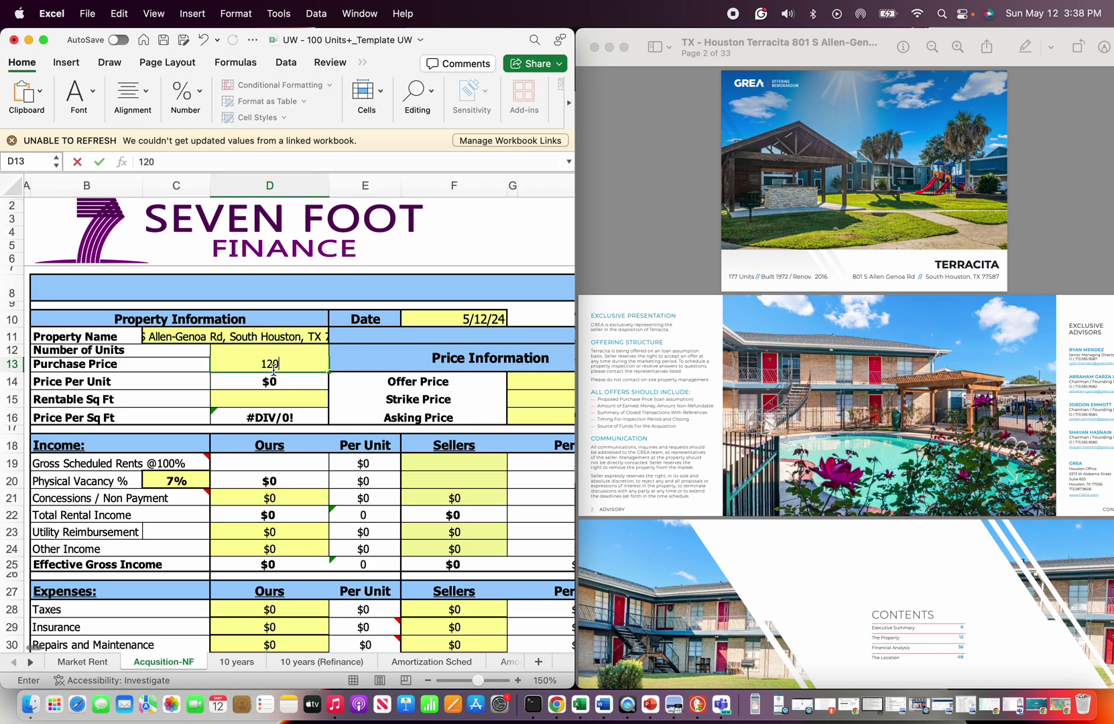
{"action": "type", "text": "00000"}
{"action": "key", "text": "Return"}
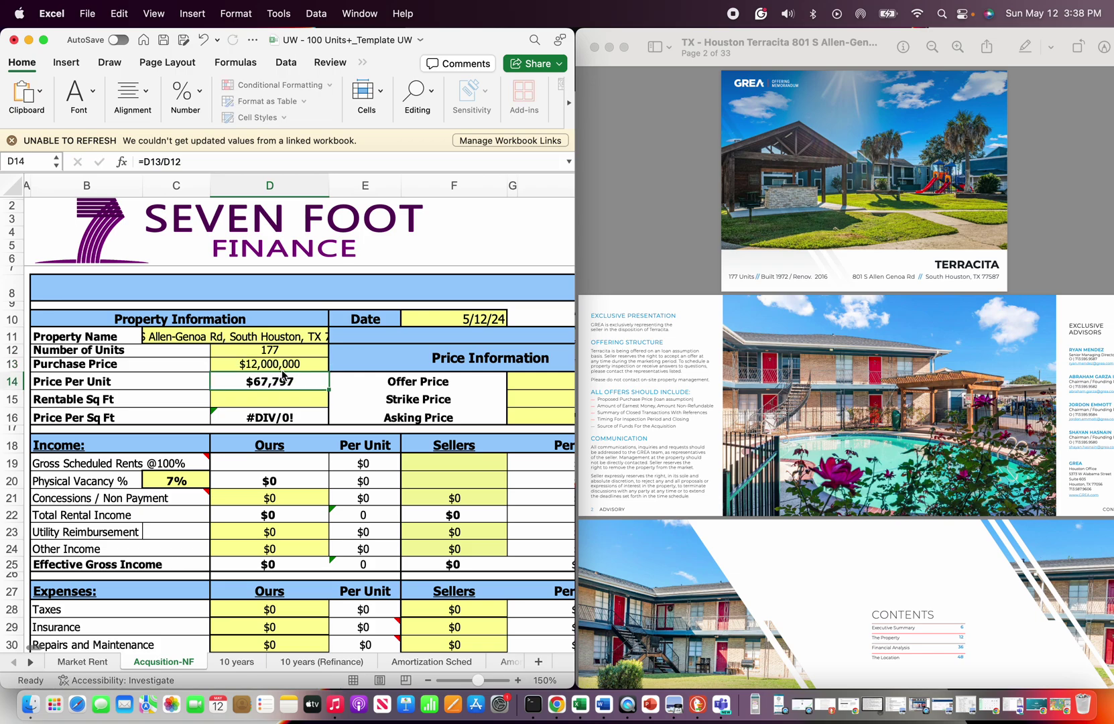
- Switch to the Chrome window holding the property research and bring up the Terracita Apartments listing on Crexi
{"action": "scroll", "coordinate": [808, 477], "scroll_direction": "down", "scroll_amount": 3}
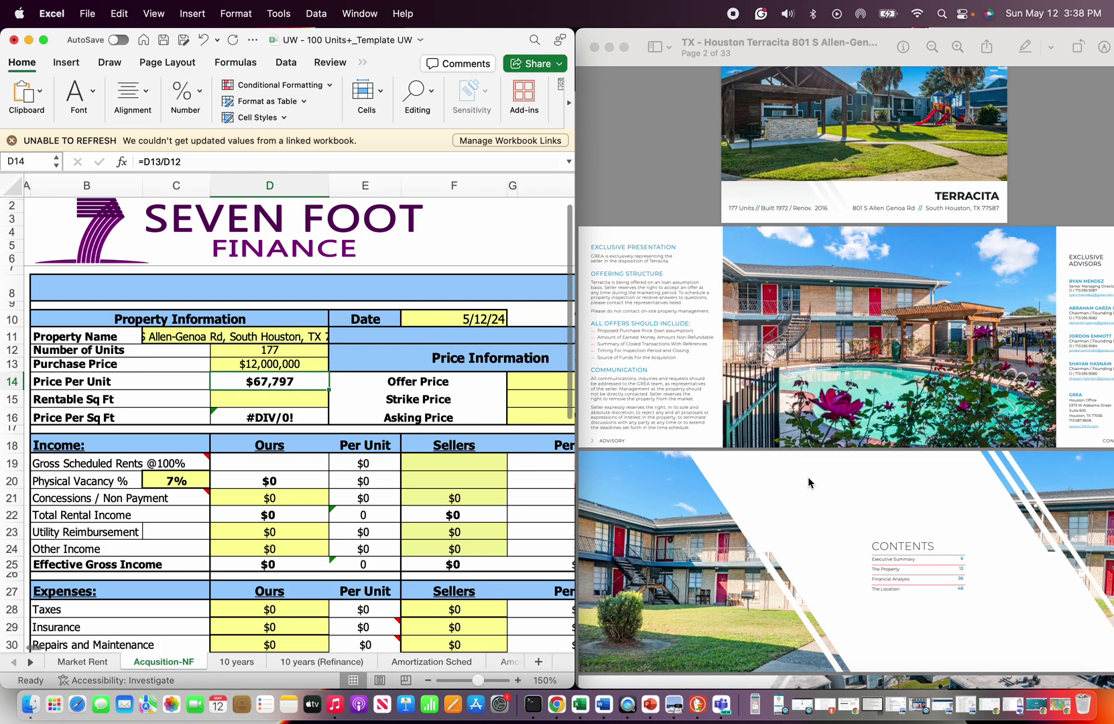
{"action": "left_click", "coordinate": [556, 704]}
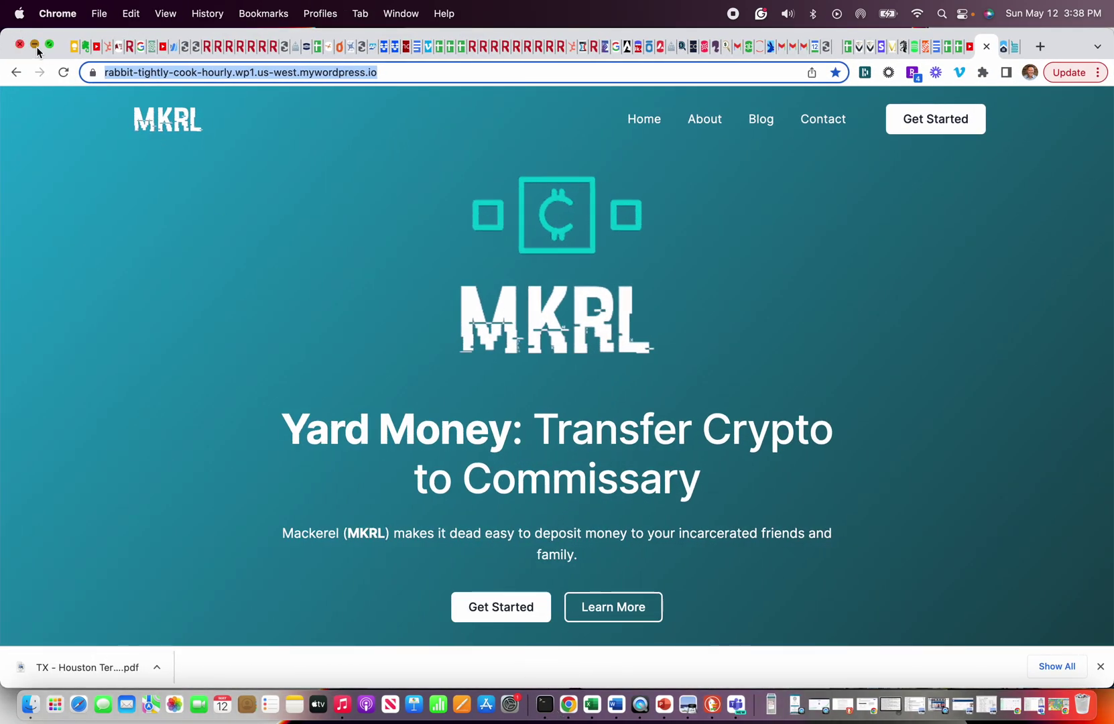
{"action": "left_click", "coordinate": [34, 44]}
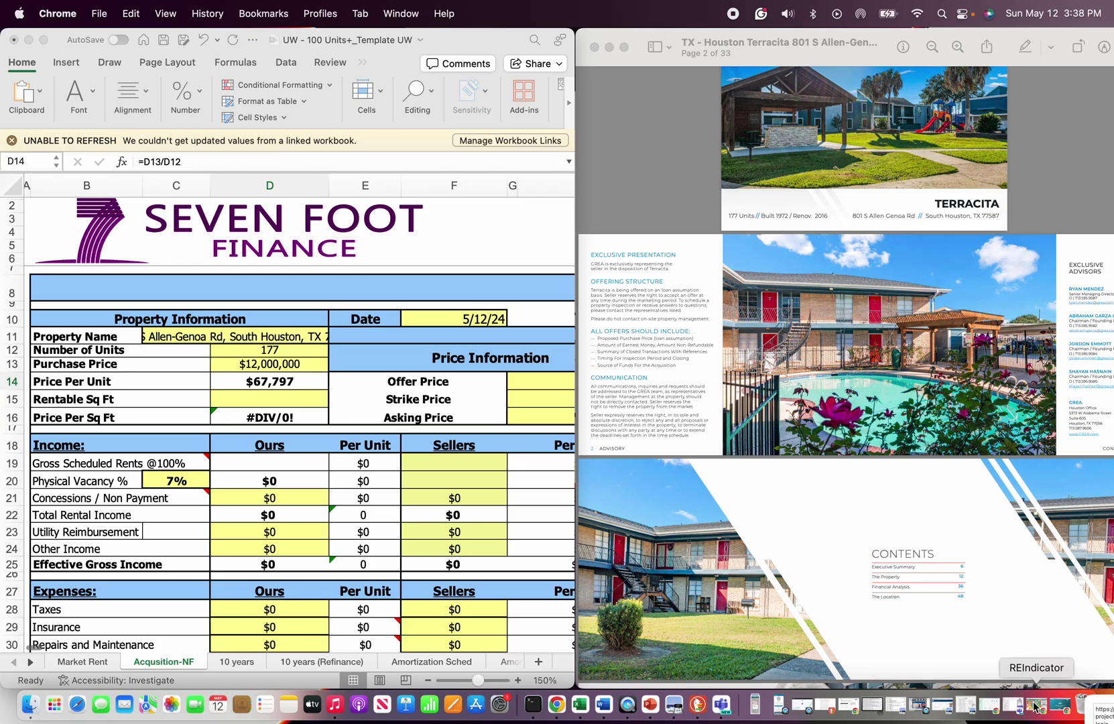
{"action": "left_click", "coordinate": [1034, 705]}
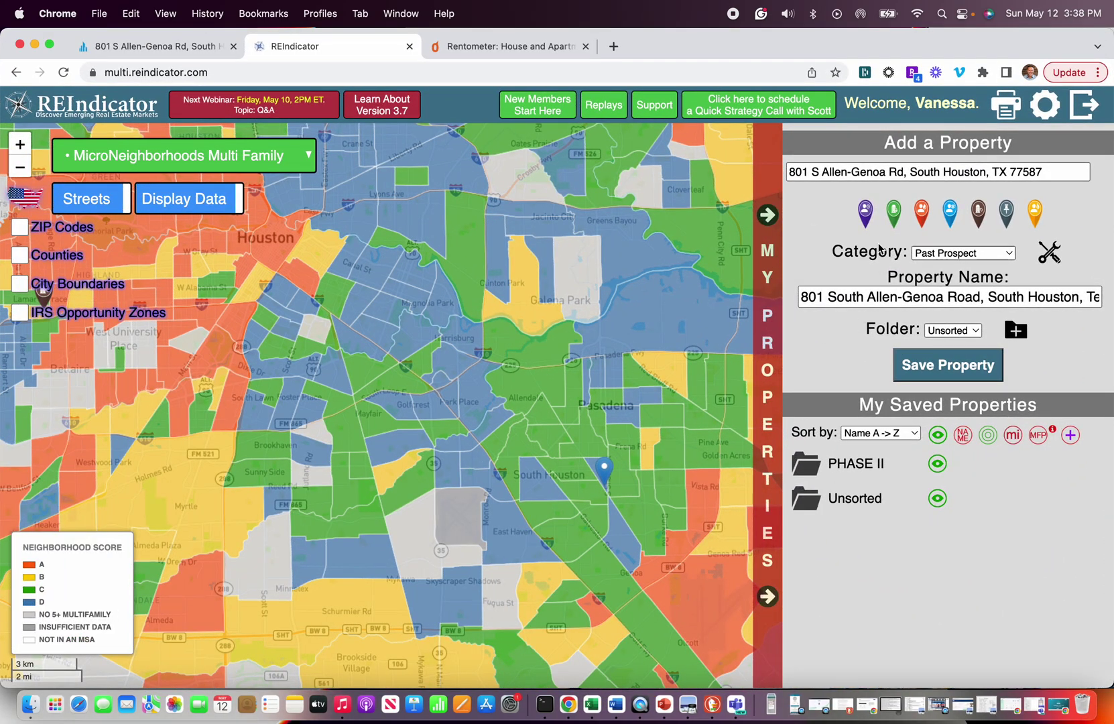
{"action": "left_click", "coordinate": [519, 48]}
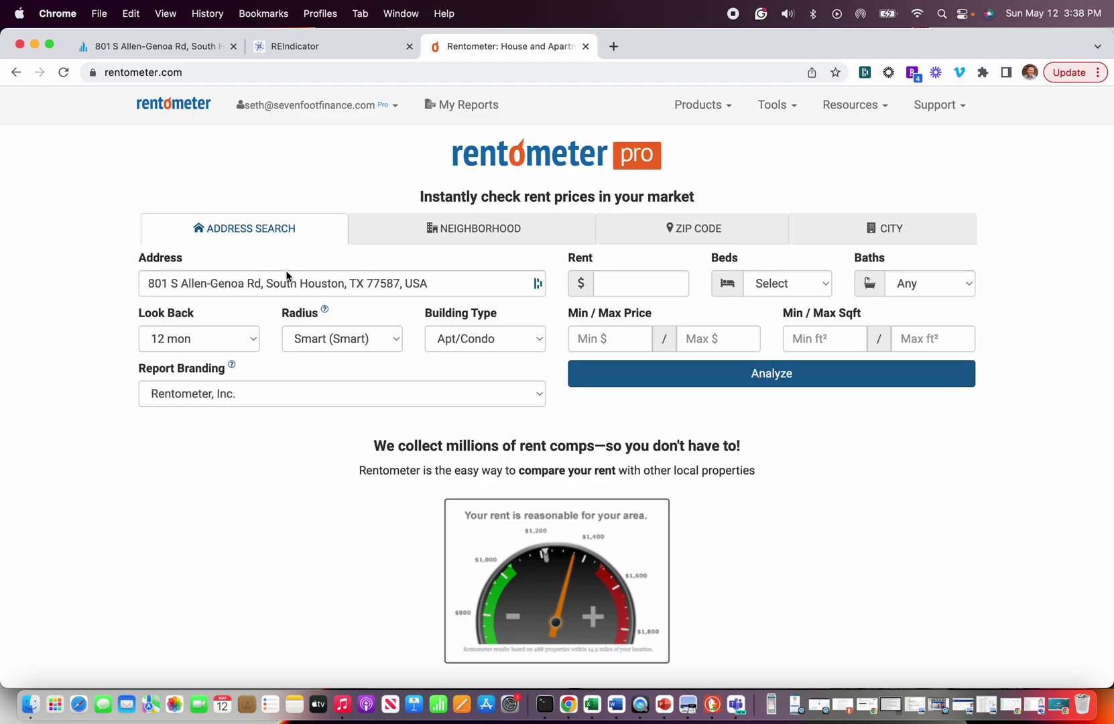
{"action": "left_click", "coordinate": [179, 49]}
- Check the listing's asking price, details and marketing description
{"action": "scroll", "coordinate": [649, 433], "scroll_direction": "down", "scroll_amount": 2}
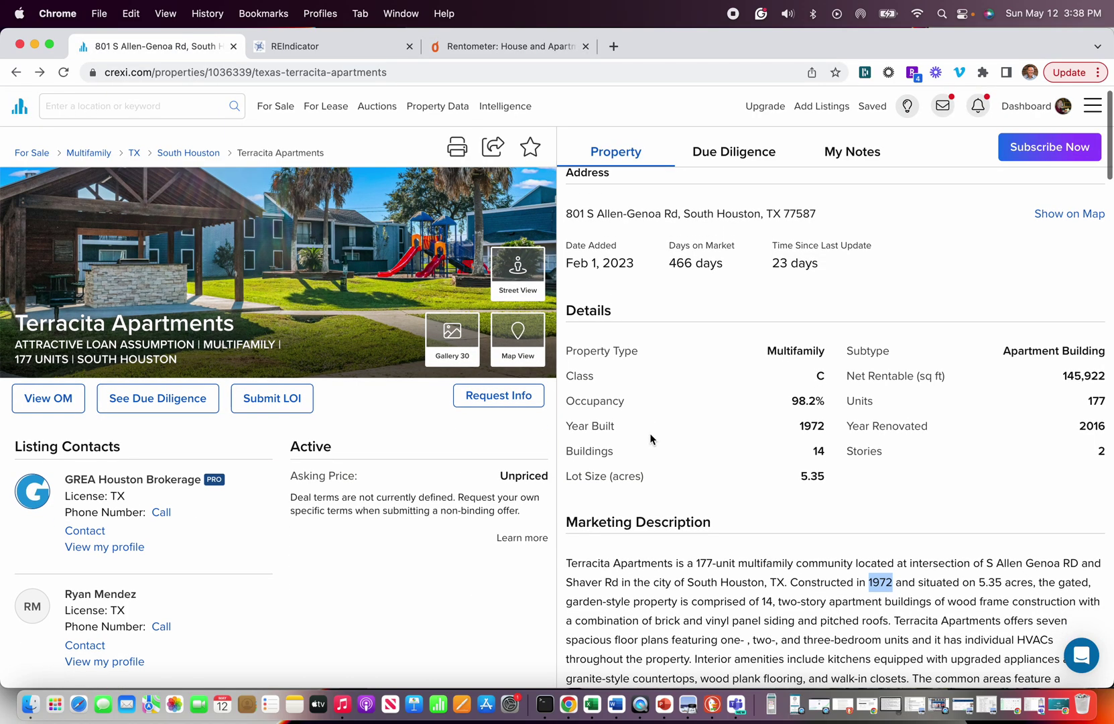
{"action": "scroll", "coordinate": [649, 433], "scroll_direction": "up", "scroll_amount": 2}
{"action": "scroll", "coordinate": [650, 434], "scroll_direction": "down", "scroll_amount": 3}
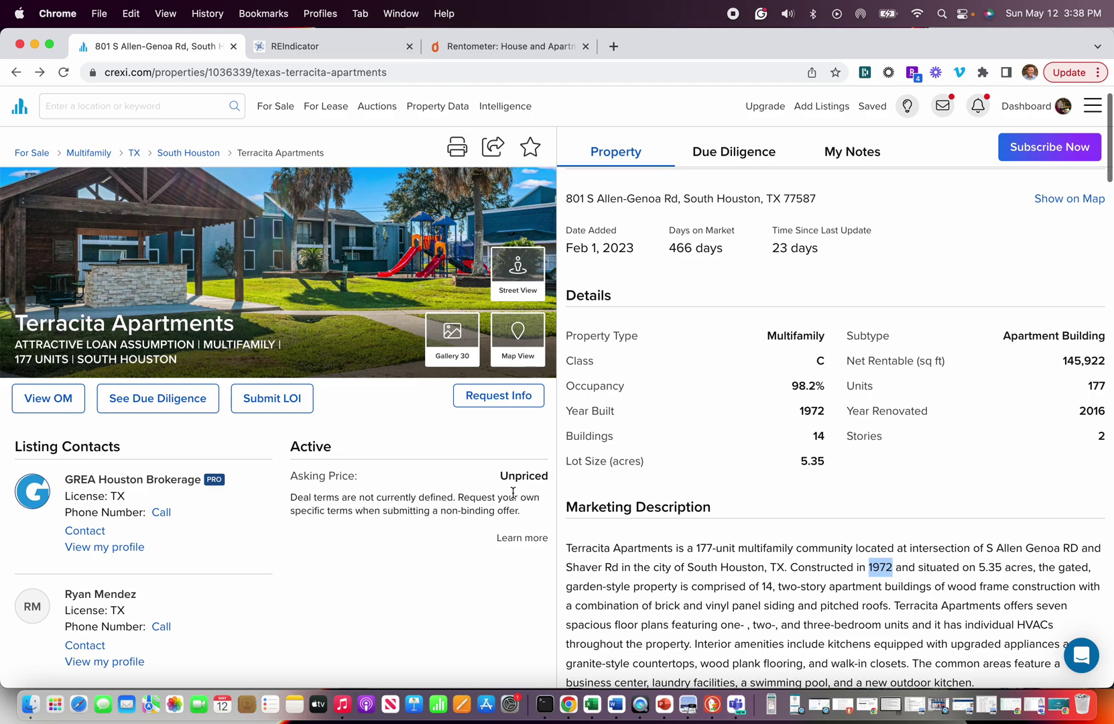
{"action": "double_click", "coordinate": [529, 475]}
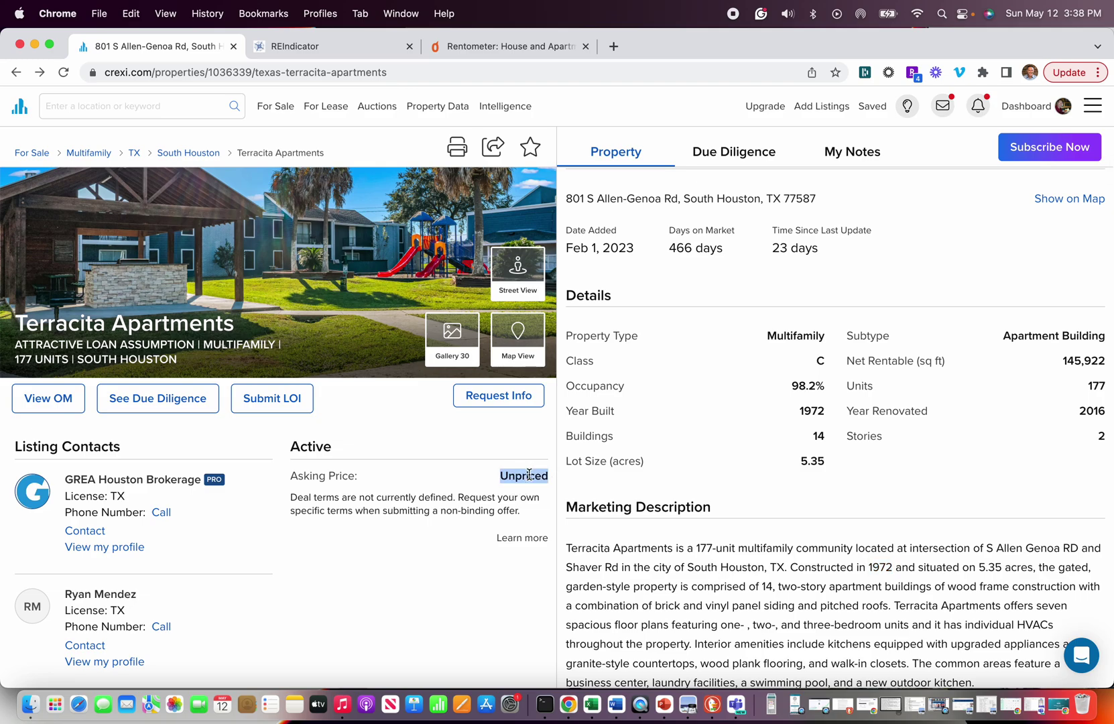
{"action": "scroll", "coordinate": [830, 497], "scroll_direction": "down", "scroll_amount": 3}
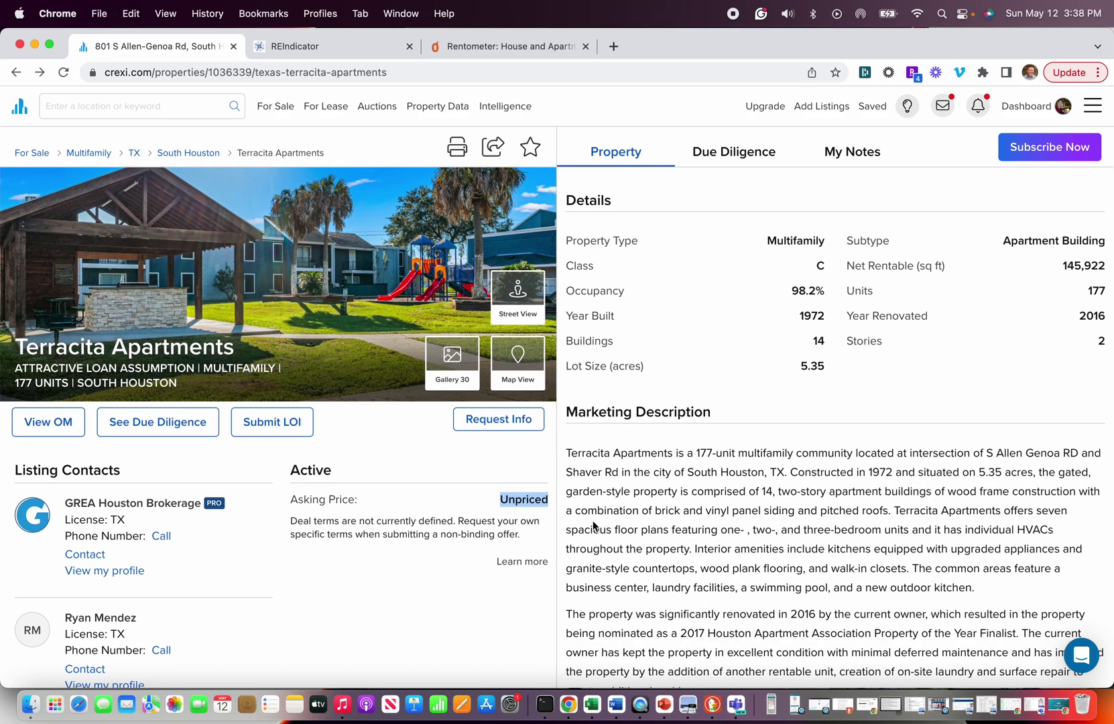
{"action": "scroll", "coordinate": [594, 527], "scroll_direction": "up", "scroll_amount": 1}
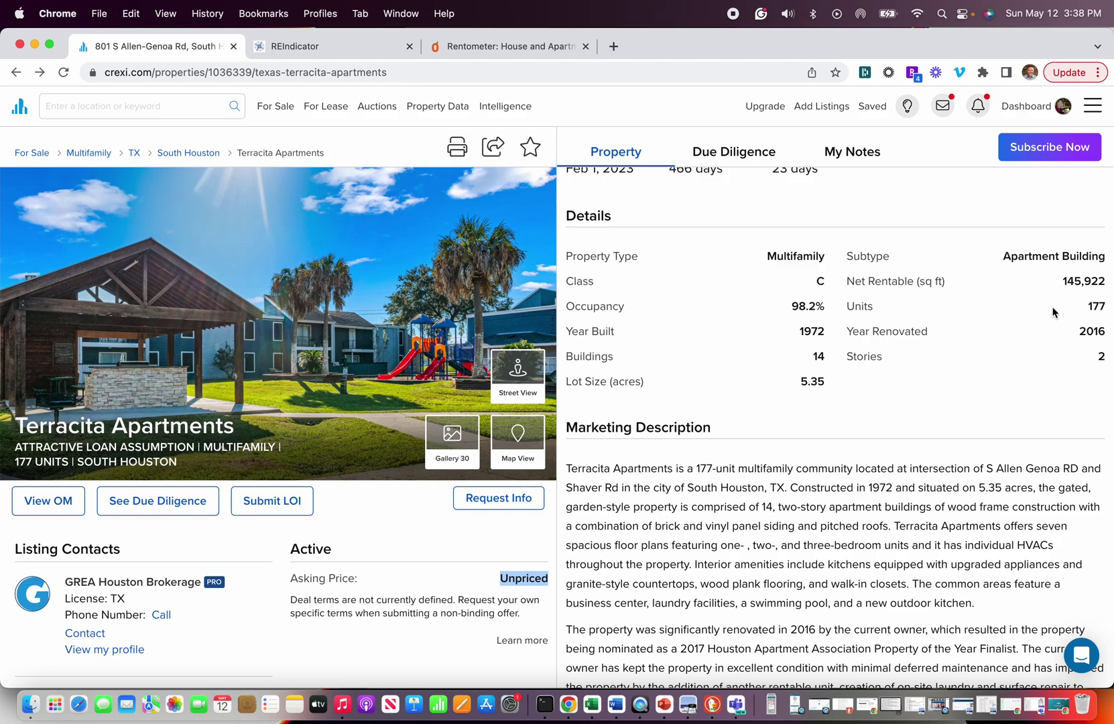
- Copy the listing's net rentable square footage, 145,922, into the Rentable Sq Ft cell of the Excel underwriting template
{"action": "double_click", "coordinate": [1071, 284]}
{"action": "key", "text": "super+c"}
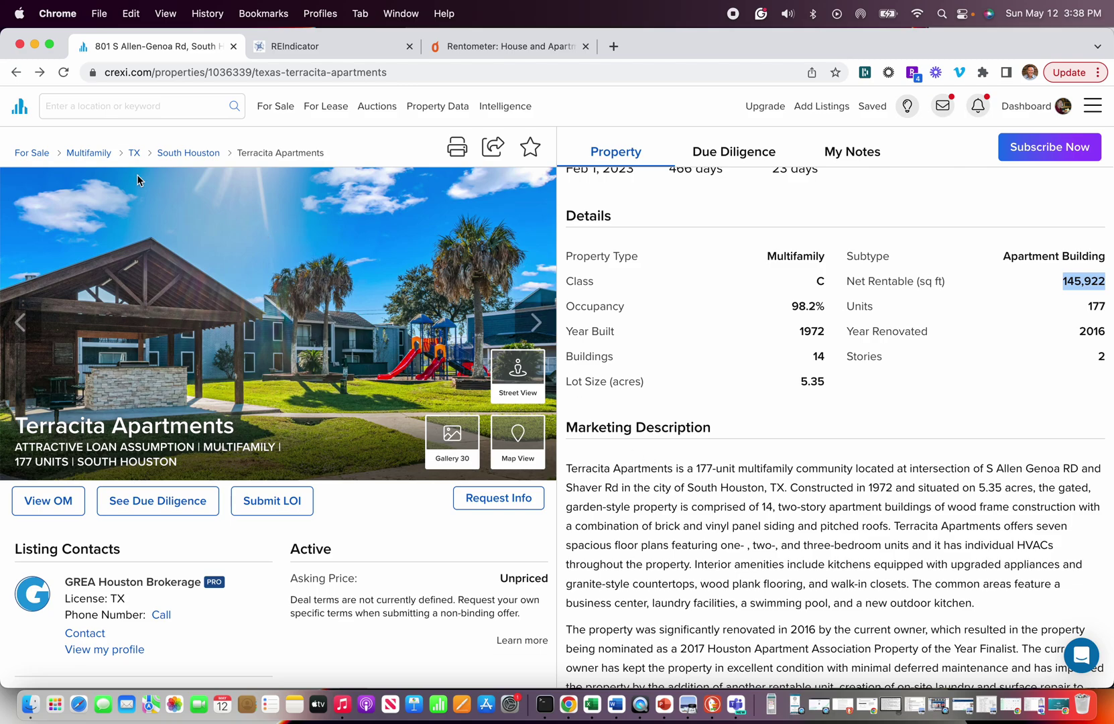
{"action": "left_click", "coordinate": [35, 44]}
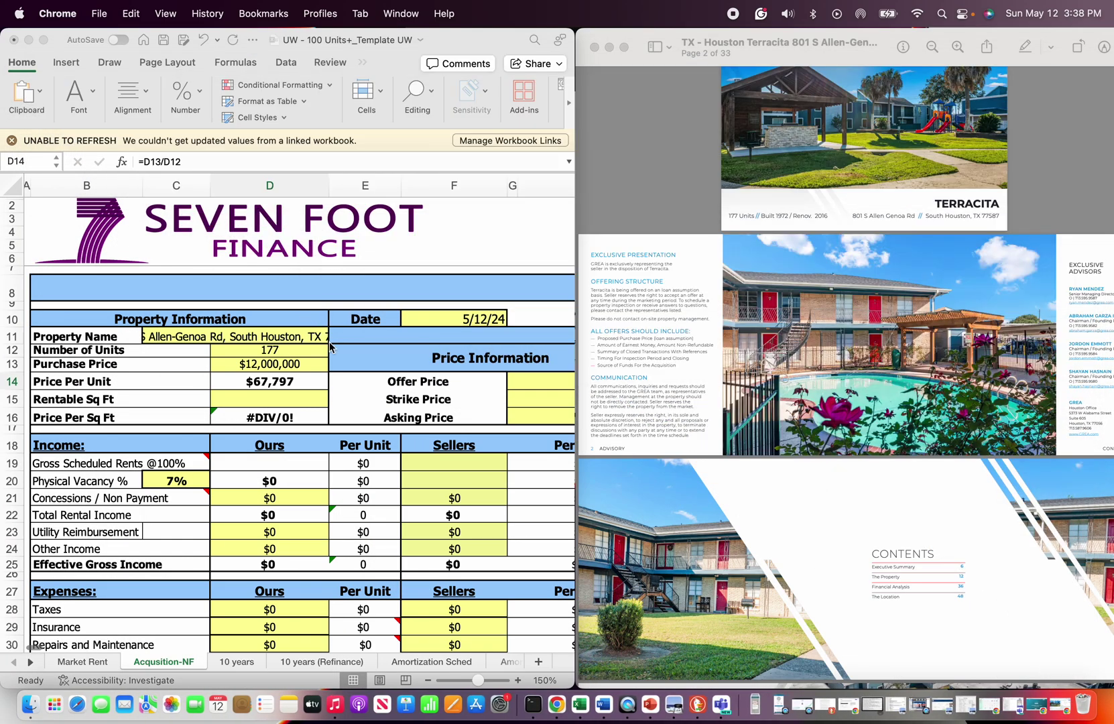
{"action": "left_click", "coordinate": [266, 396]}
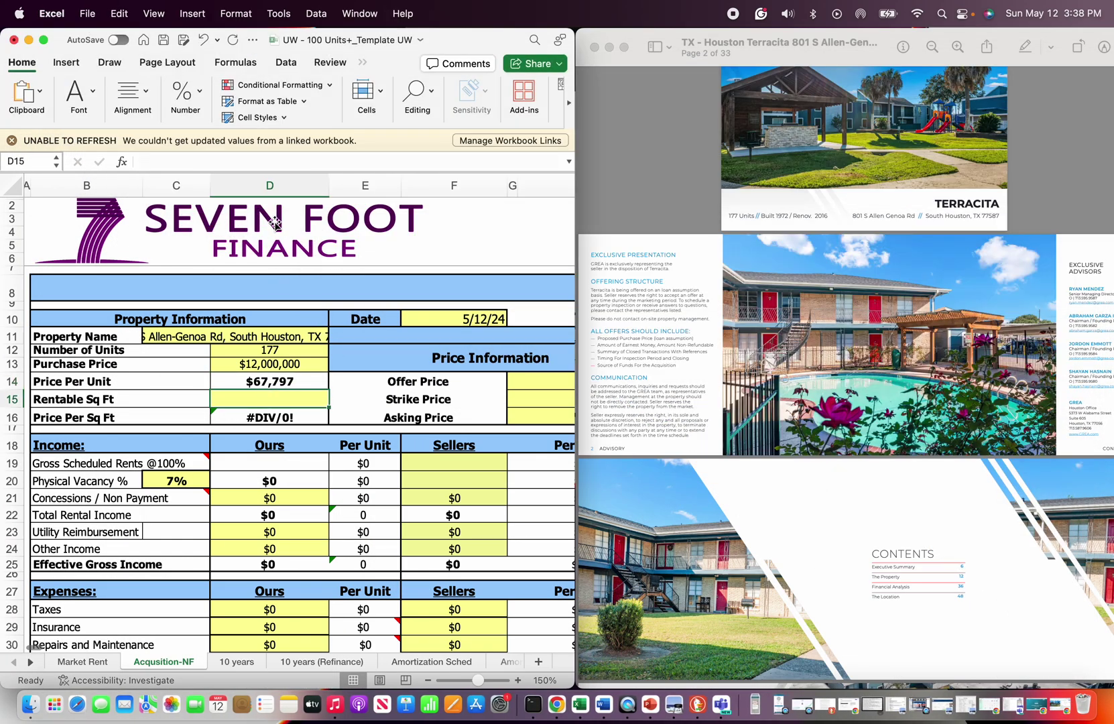
{"action": "key", "text": "super+v"}
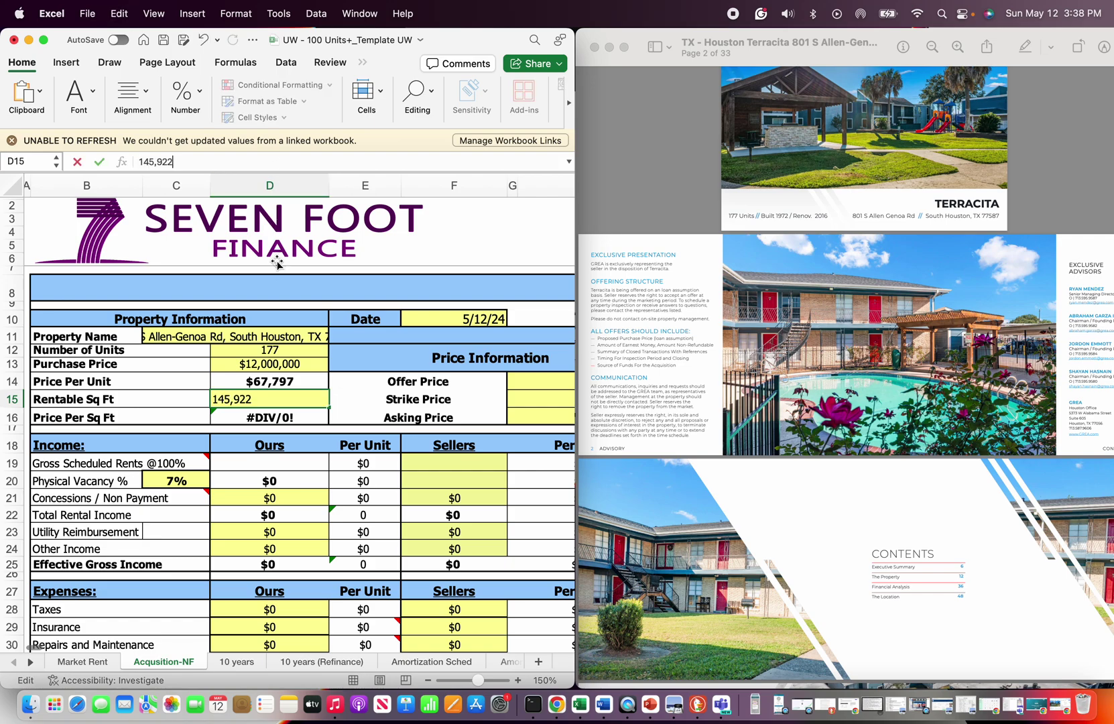
{"action": "key", "text": "Return"}
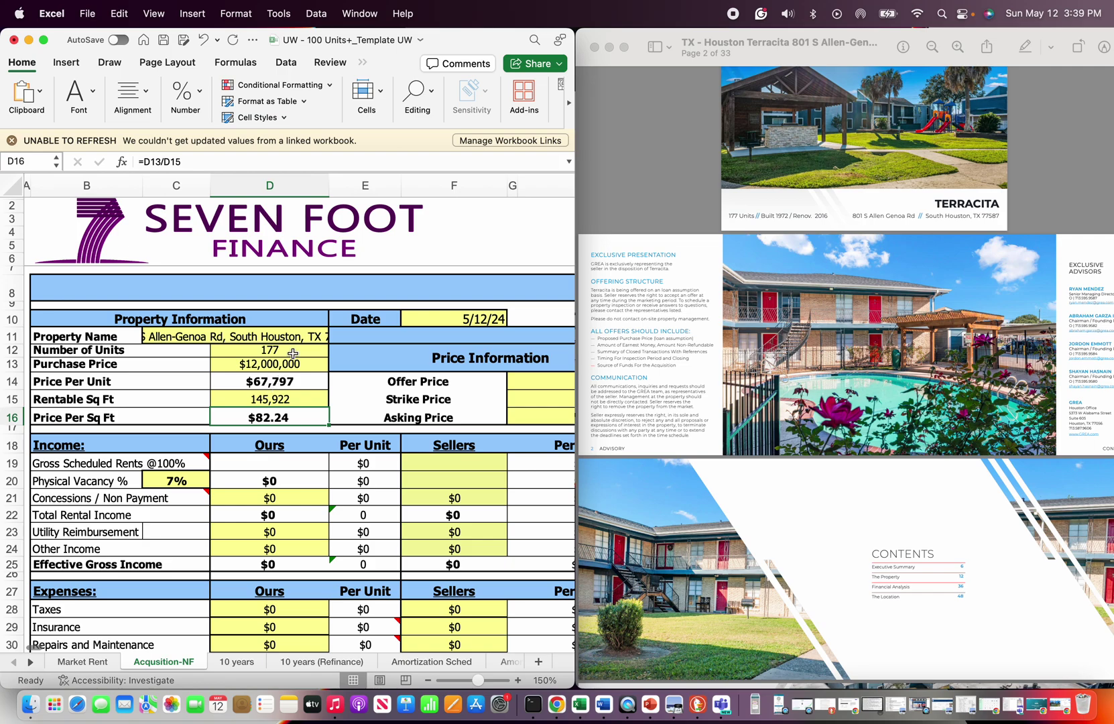
- Go through the offering memorandum to the Loan Assumption Terms and read the balance, maturity, interest rate and amortization
{"action": "scroll", "coordinate": [316, 492], "scroll_direction": "down", "scroll_amount": 1}
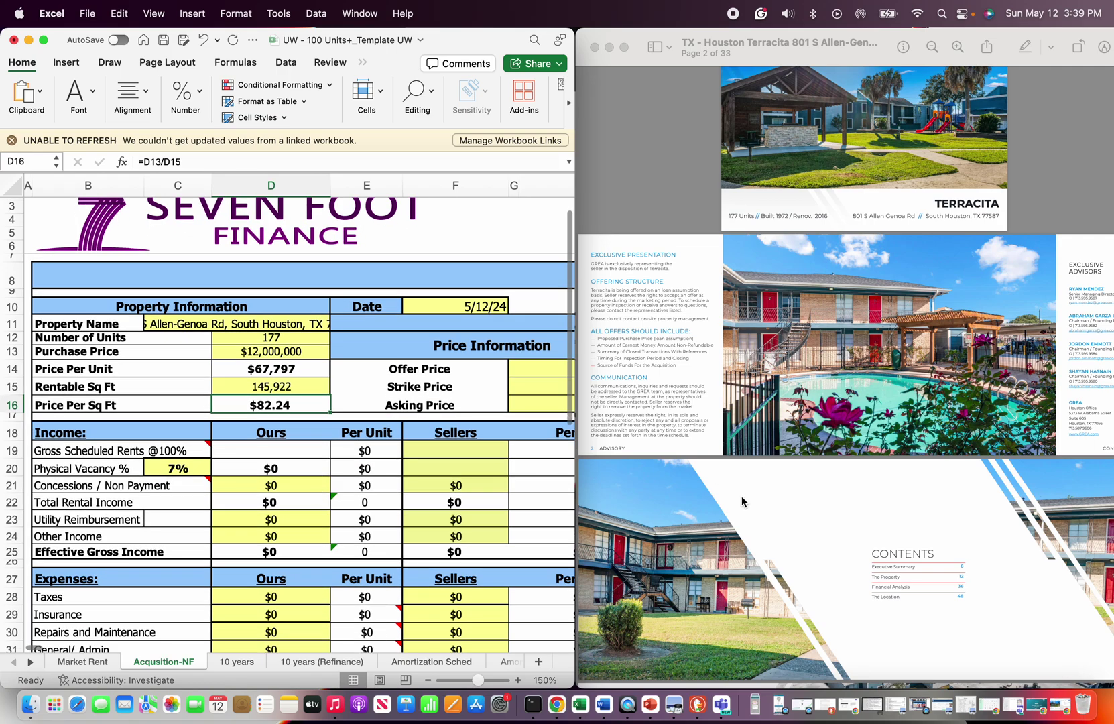
{"action": "scroll", "coordinate": [755, 433], "scroll_direction": "down", "scroll_amount": 6}
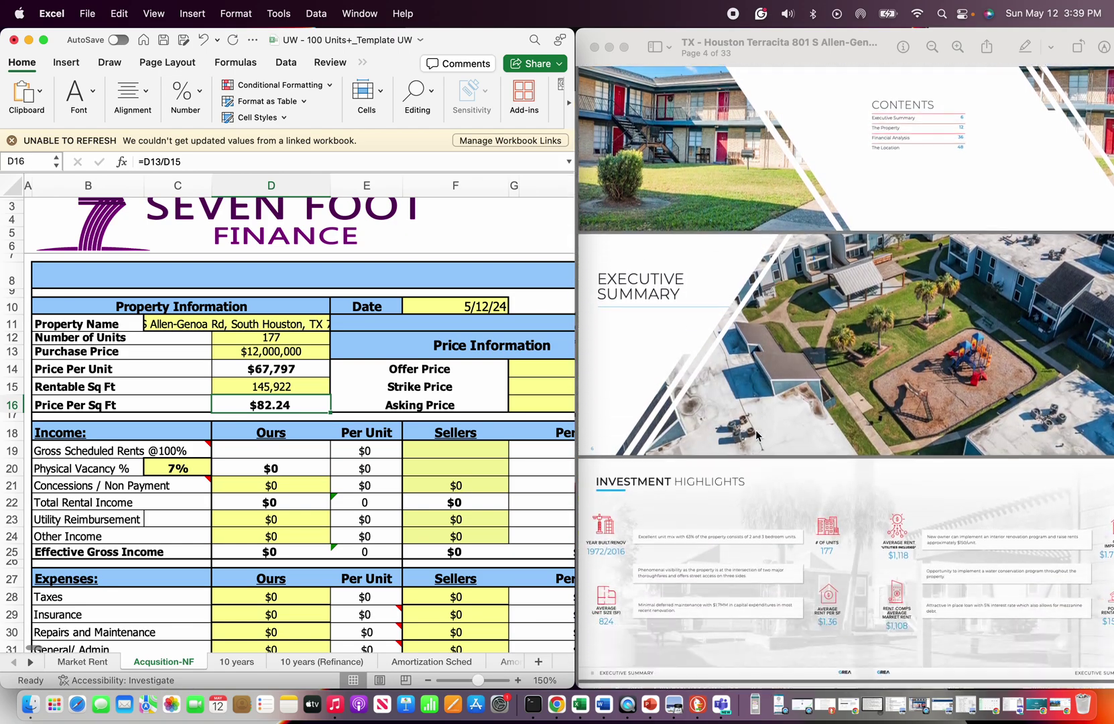
{"action": "scroll", "coordinate": [755, 434], "scroll_direction": "up", "scroll_amount": 6}
{"action": "scroll", "coordinate": [756, 432], "scroll_direction": "down", "scroll_amount": 10}
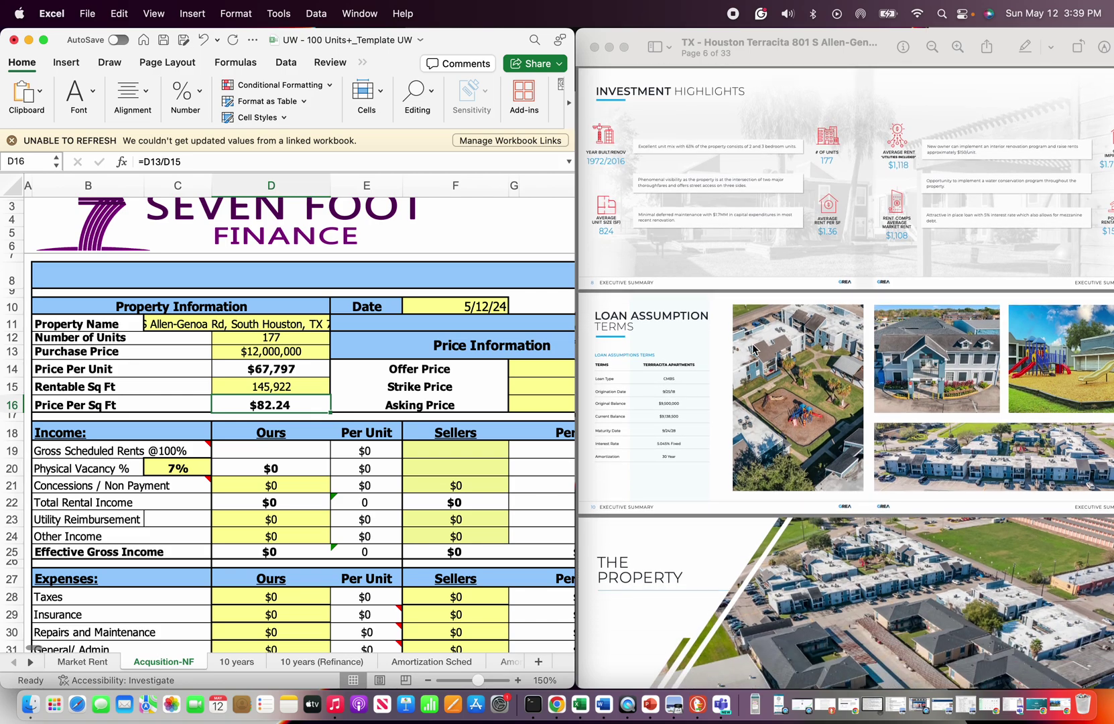
{"action": "scroll", "coordinate": [752, 346], "scroll_direction": "up", "scroll_amount": 3}
{"action": "scroll", "coordinate": [753, 346], "scroll_direction": "down", "scroll_amount": 5}
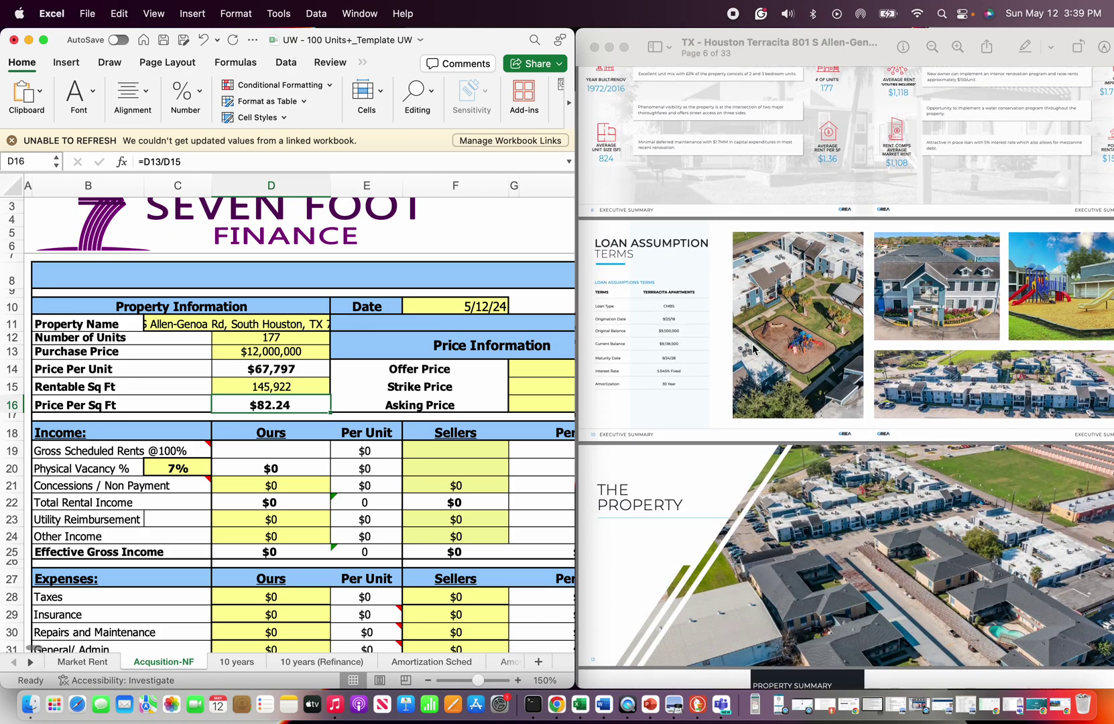
{"action": "left_click", "coordinate": [753, 347]}
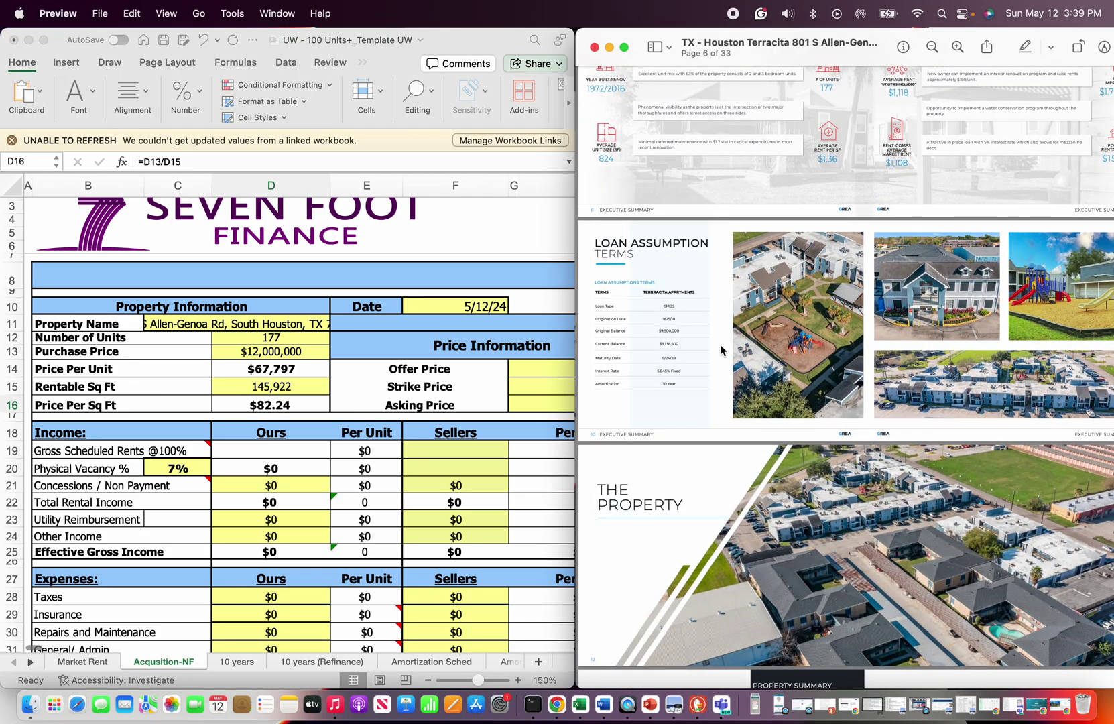
{"action": "scroll", "coordinate": [721, 349], "scroll_direction": "up", "scroll_amount": 5}
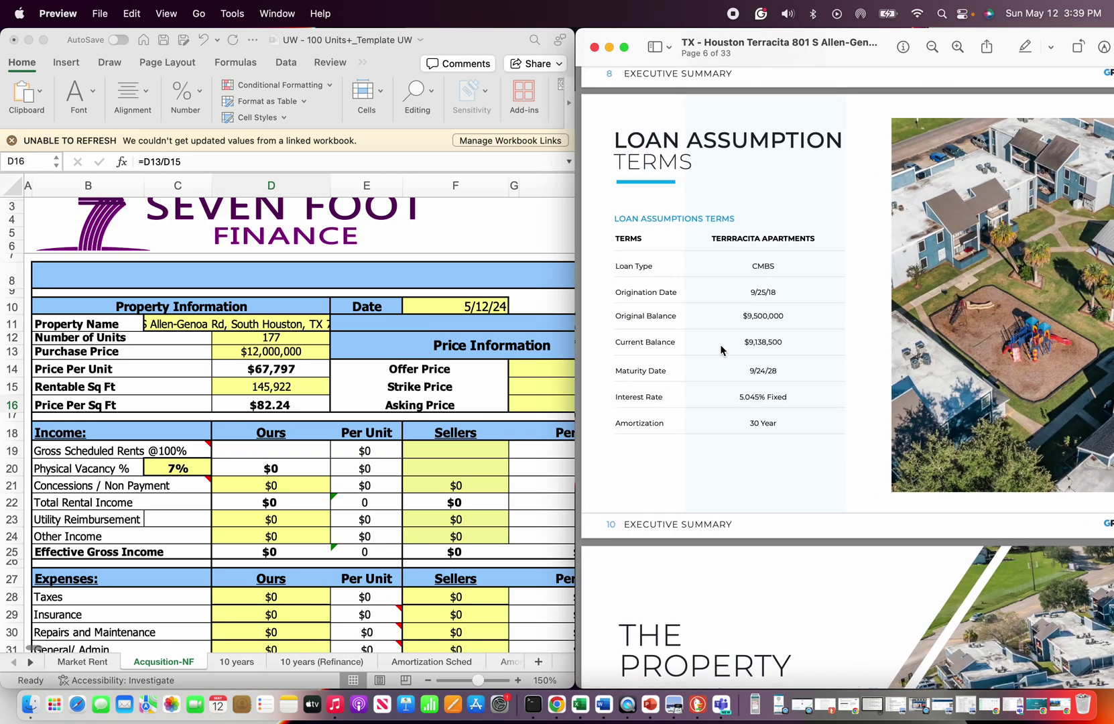
{"action": "scroll", "coordinate": [721, 349], "scroll_direction": "up", "scroll_amount": 5}
{"action": "scroll", "coordinate": [721, 349], "scroll_direction": "left", "scroll_amount": 2}
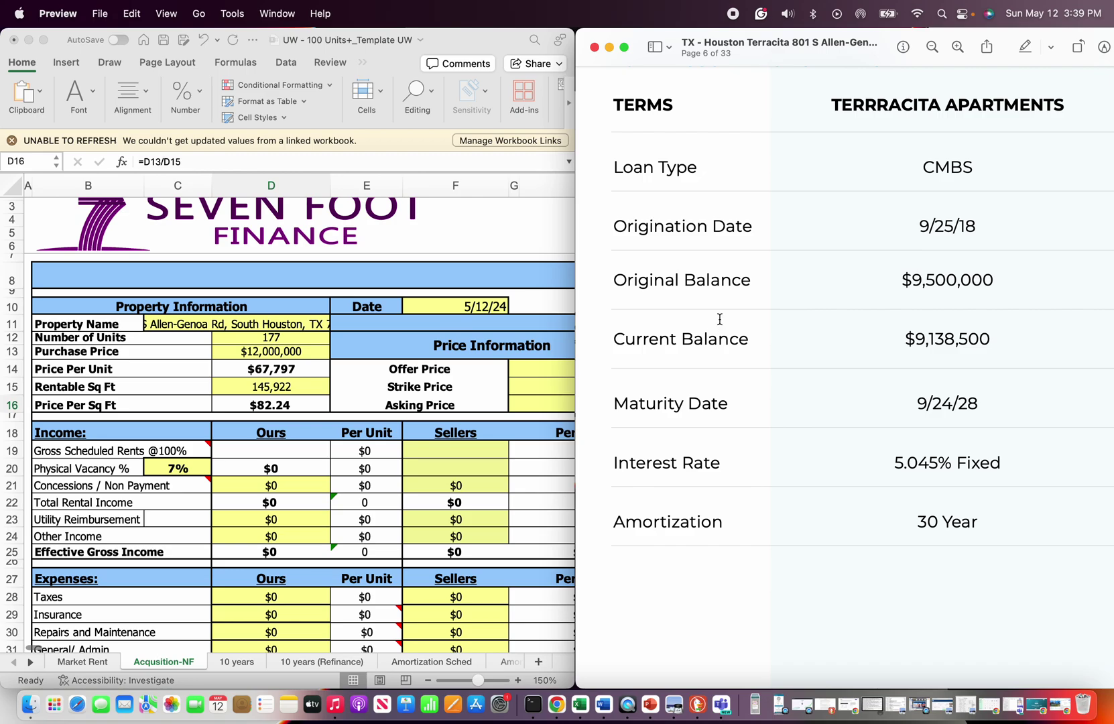
{"action": "scroll", "coordinate": [743, 331], "scroll_direction": "down", "scroll_amount": 2}
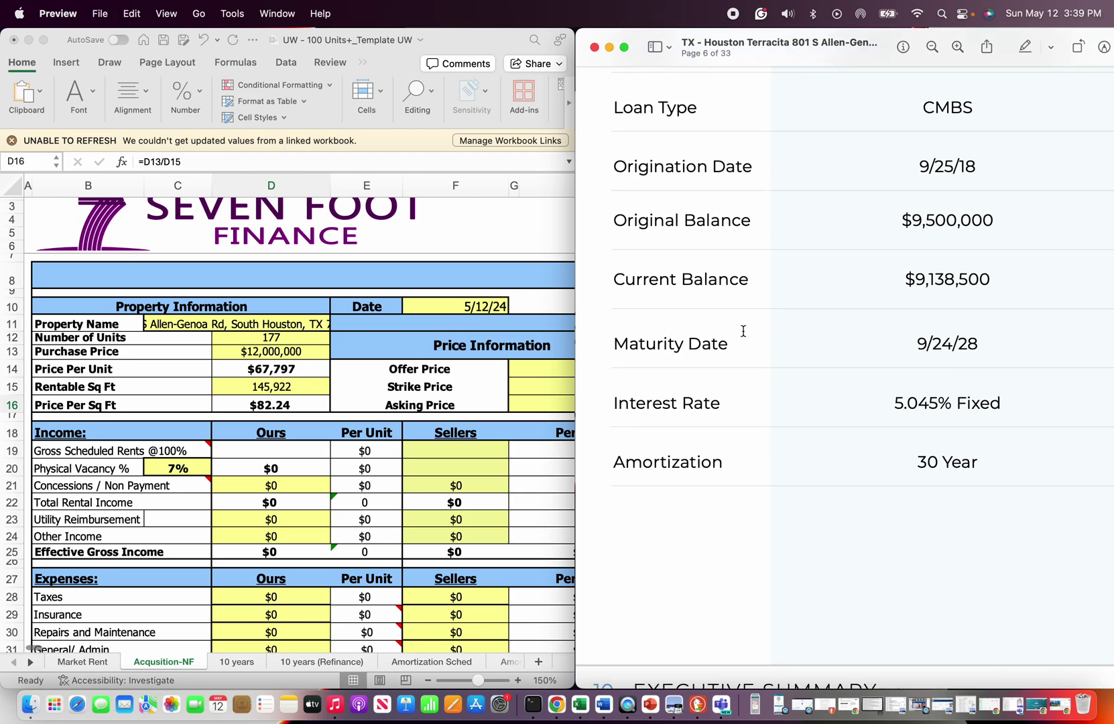
{"action": "scroll", "coordinate": [743, 330], "scroll_direction": "down", "scroll_amount": 1}
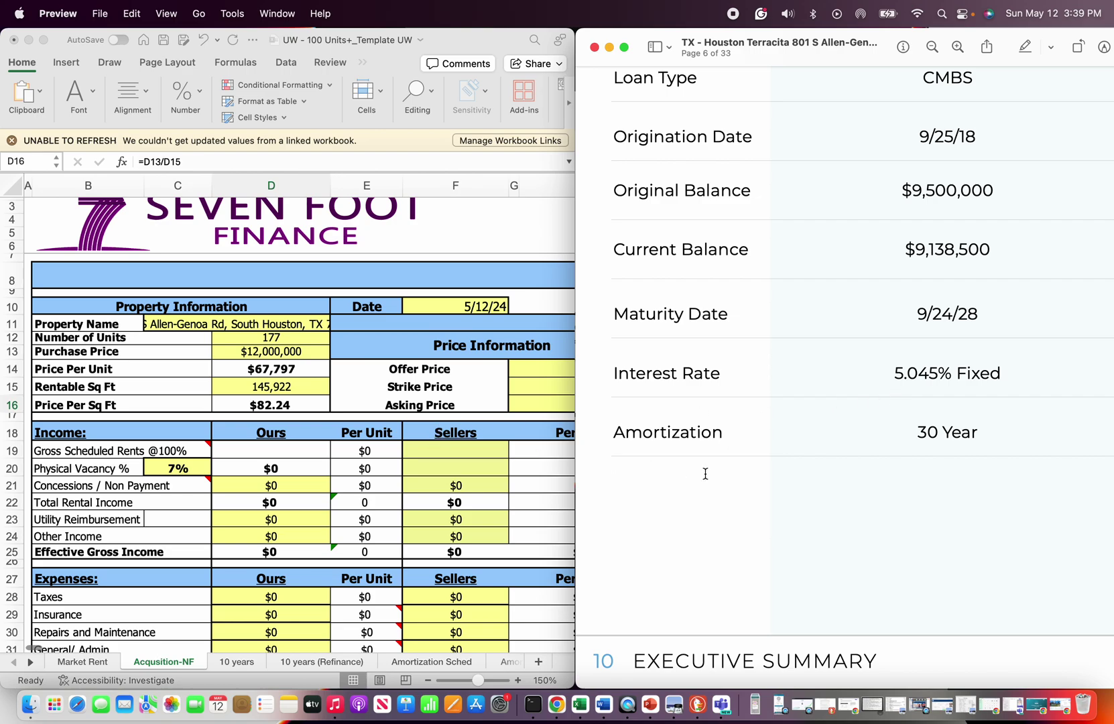
{"action": "scroll", "coordinate": [722, 448], "scroll_direction": "up", "scroll_amount": 1}
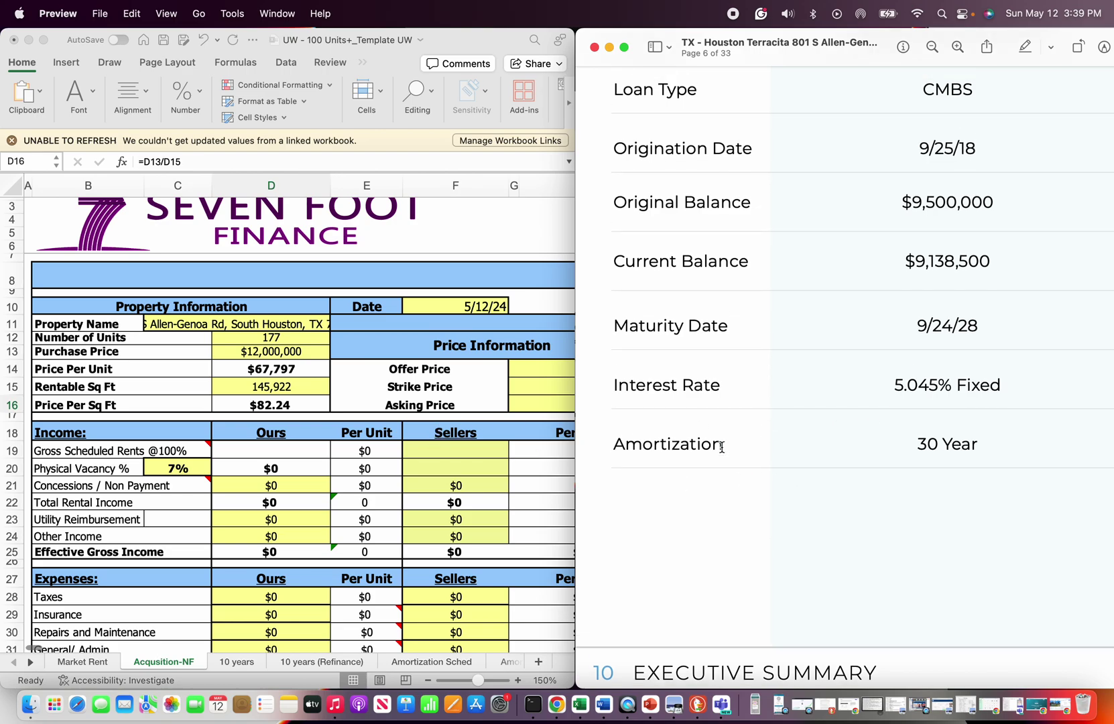
- In the Mortgage Info section, set the interest rate to 5.045% and the annual amortization to 30
{"action": "scroll", "coordinate": [478, 458], "scroll_direction": "right", "scroll_amount": 4}
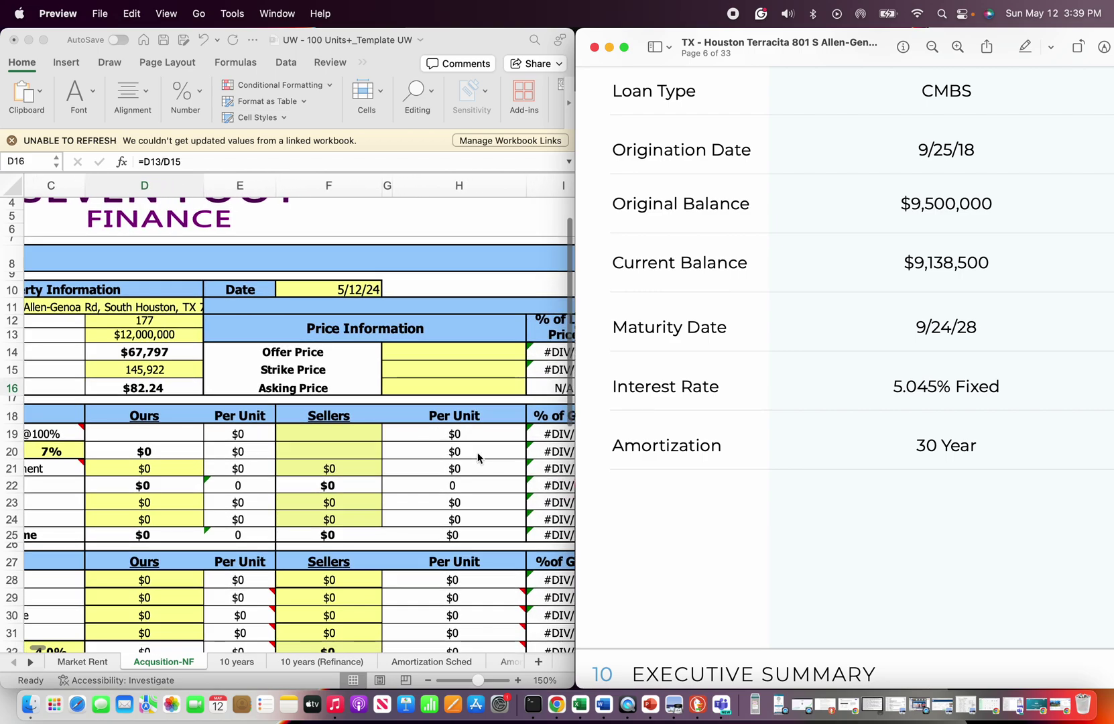
{"action": "scroll", "coordinate": [478, 458], "scroll_direction": "right", "scroll_amount": 2}
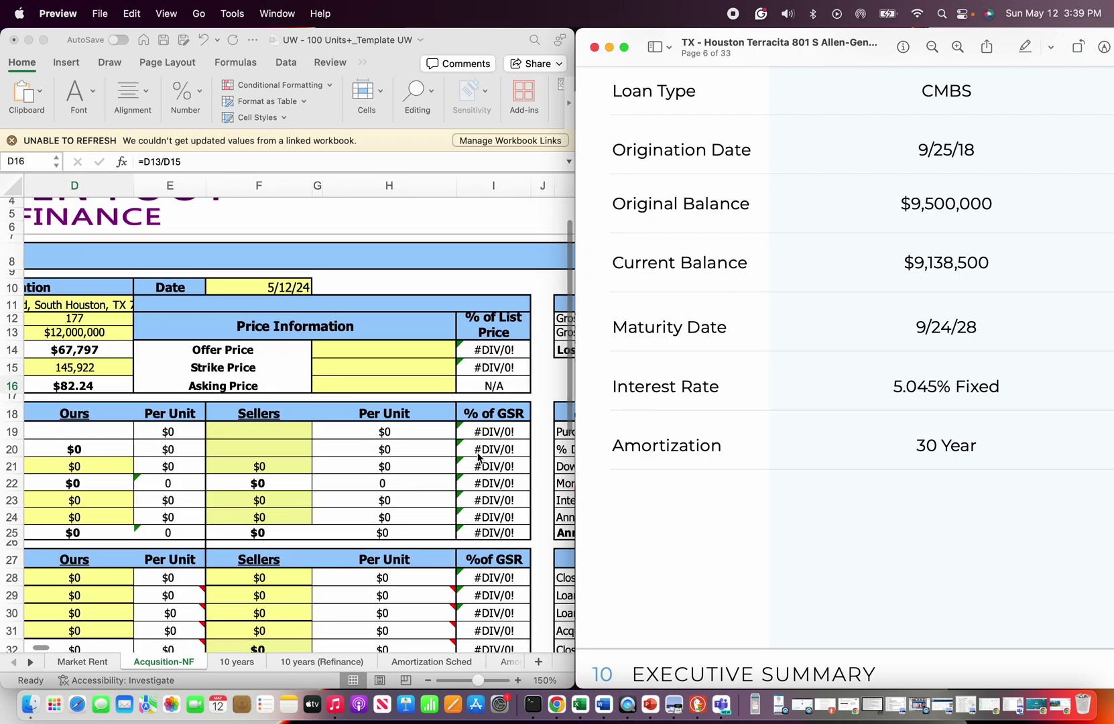
{"action": "scroll", "coordinate": [372, 439], "scroll_direction": "right", "scroll_amount": 5}
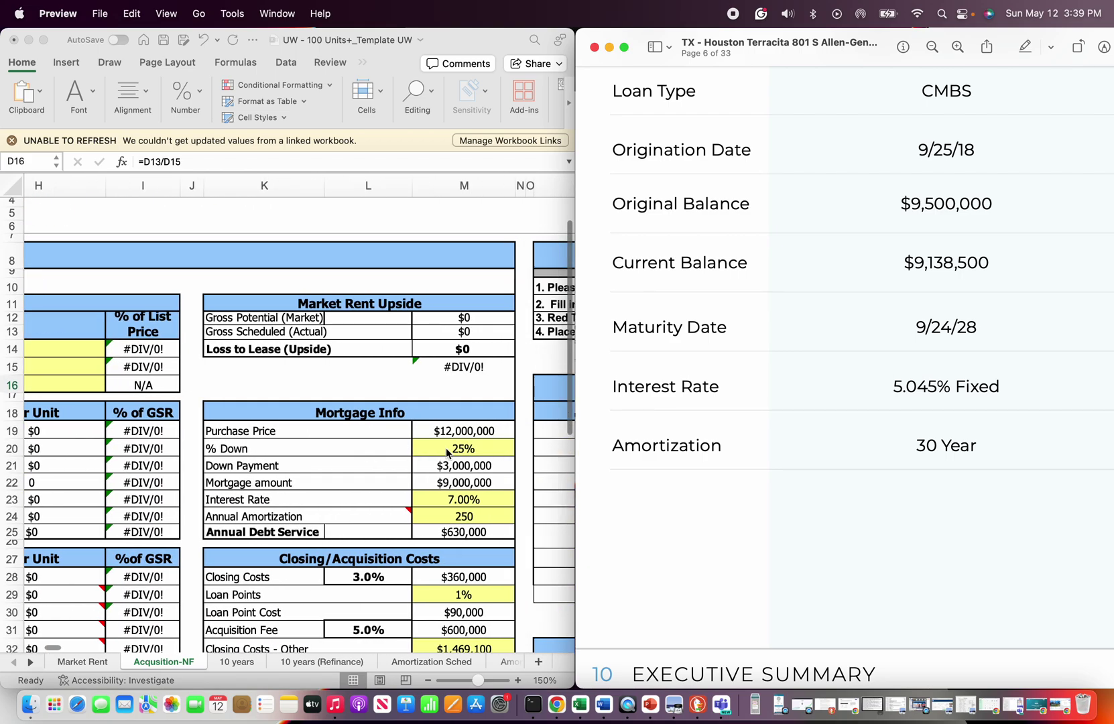
{"action": "left_click", "coordinate": [459, 500]}
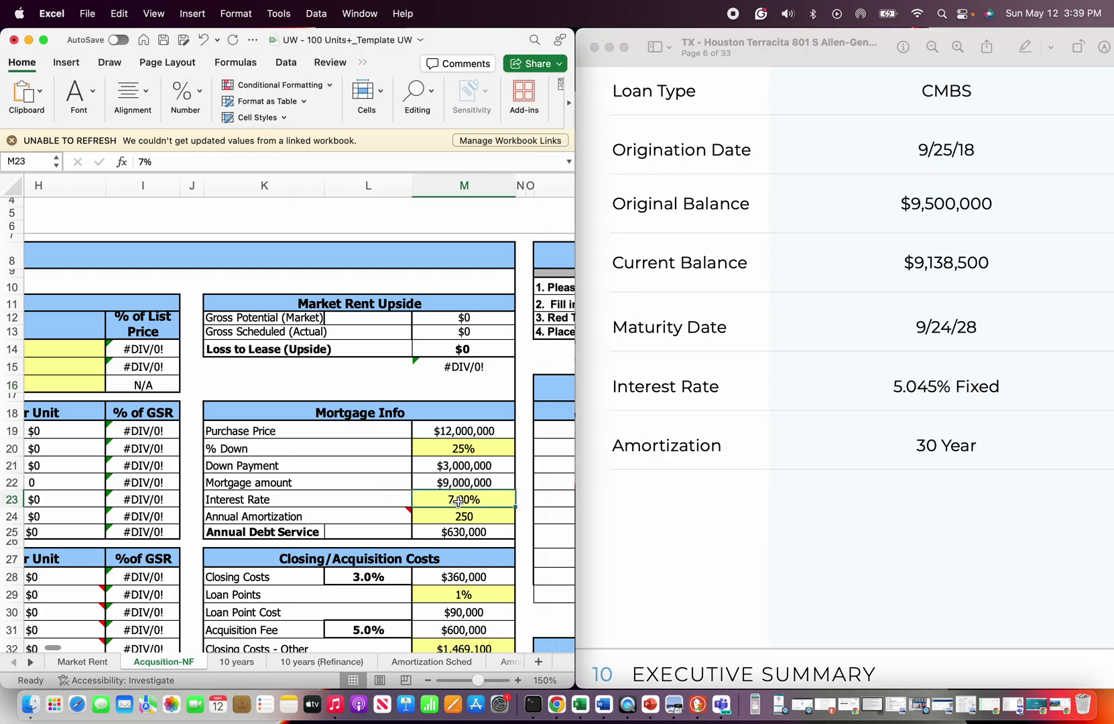
{"action": "type", "text": "5.0"}
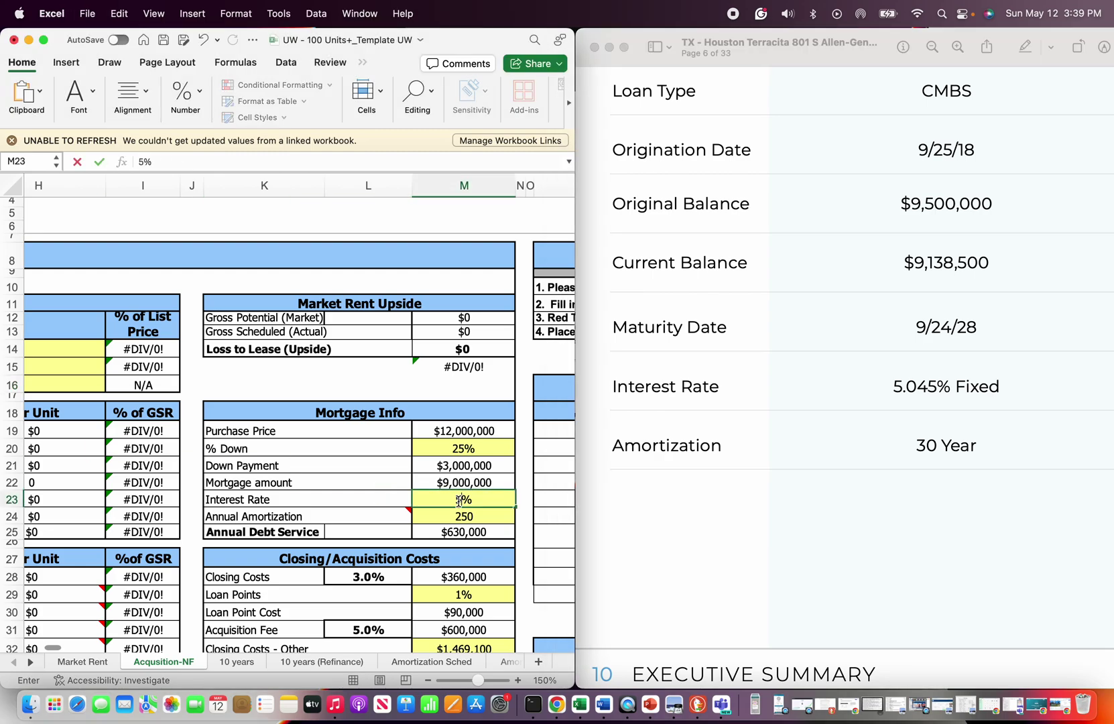
{"action": "type", "text": "5"}
{"action": "key", "text": "Return"}
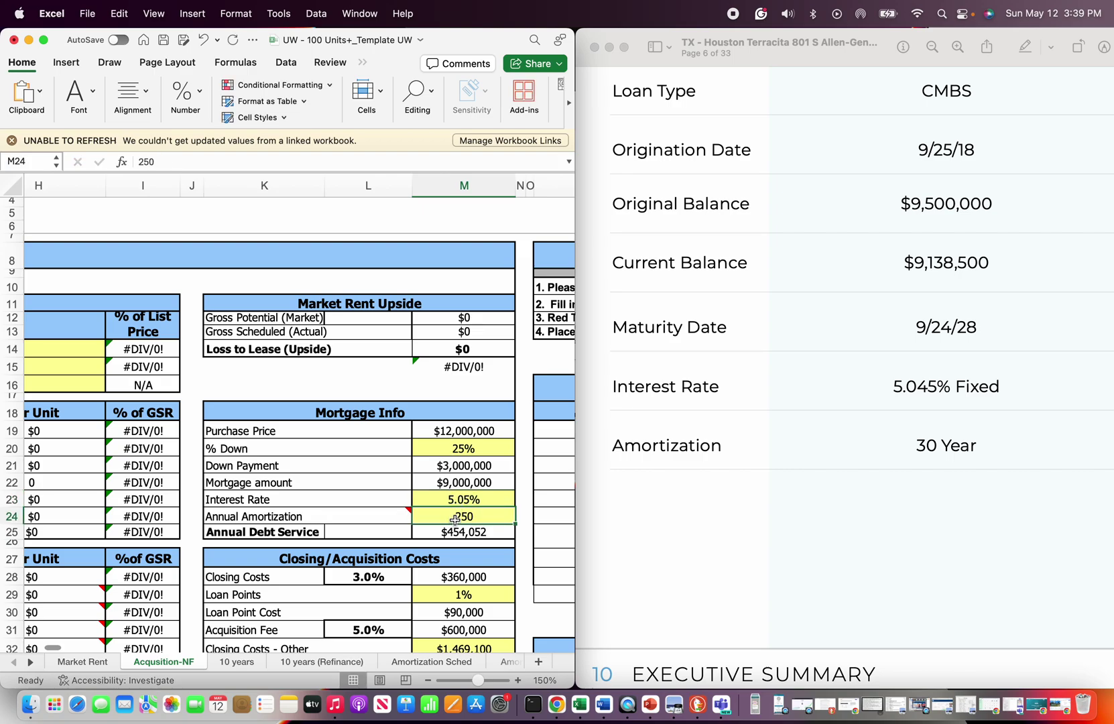
{"action": "type", "text": "30"}
{"action": "key", "text": "Return"}
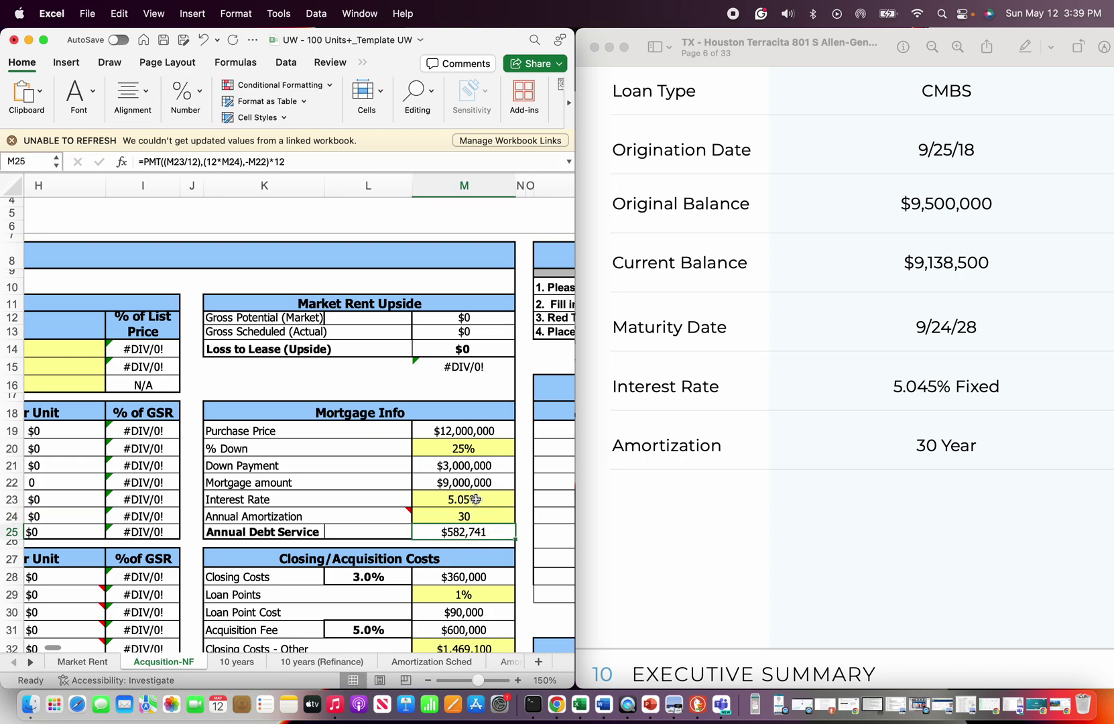
- Try 250 as the annual amortization in the Mortgage Info section and restore it to 30
{"action": "left_click", "coordinate": [436, 516]}
{"action": "type", "text": "250"}
{"action": "key", "text": "Return"}
{"action": "left_click", "coordinate": [445, 517]}
{"action": "type", "text": "30"}
{"action": "left_click", "coordinate": [386, 457]}
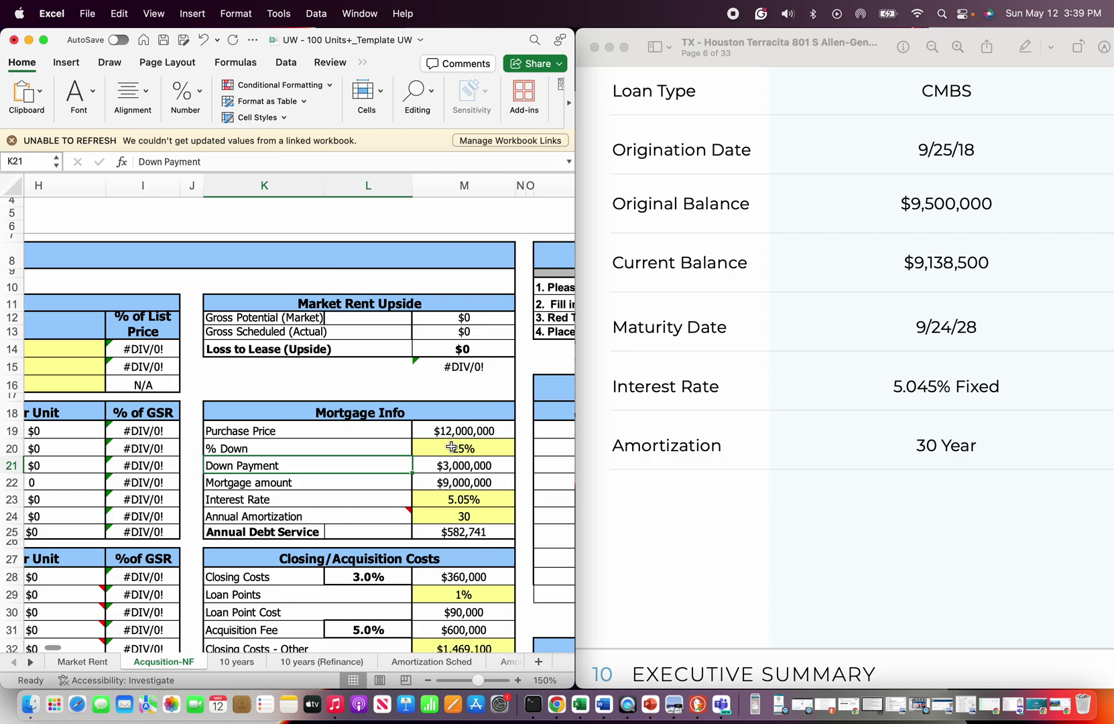
- Add the note "assume debt 9.138m @ 5.045%" to the first row of the Property Notes
{"action": "scroll", "coordinate": [451, 447], "scroll_direction": "left", "scroll_amount": 2}
{"action": "scroll", "coordinate": [451, 447], "scroll_direction": "down", "scroll_amount": 2}
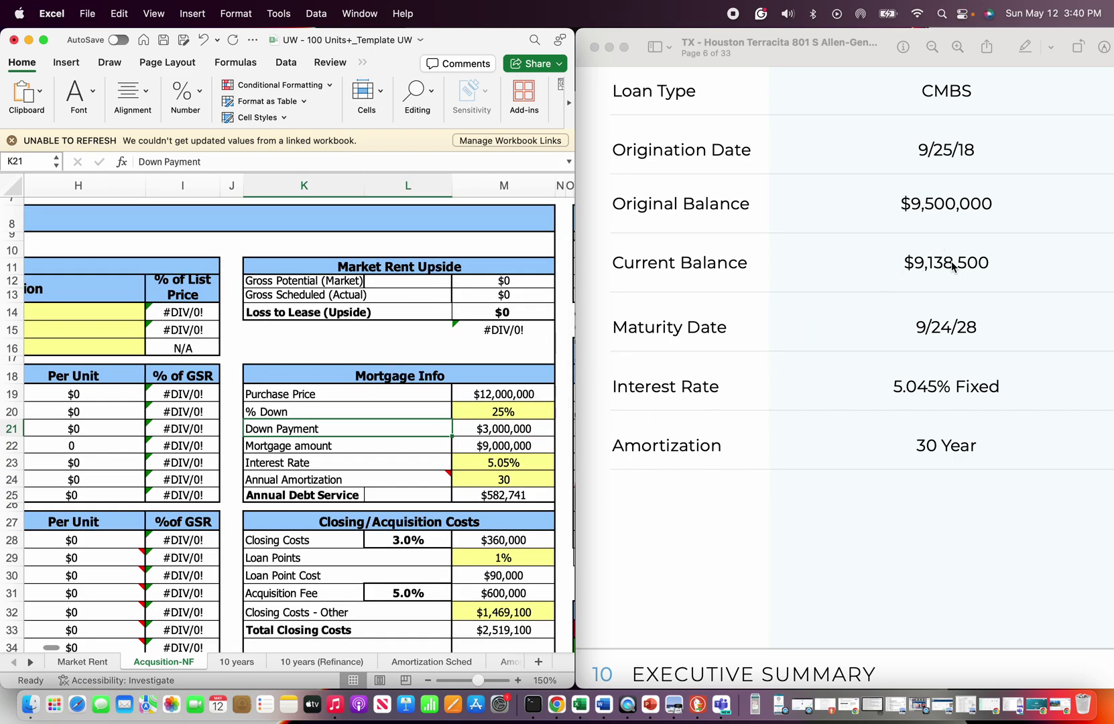
{"action": "scroll", "coordinate": [411, 460], "scroll_direction": "left", "scroll_amount": 10}
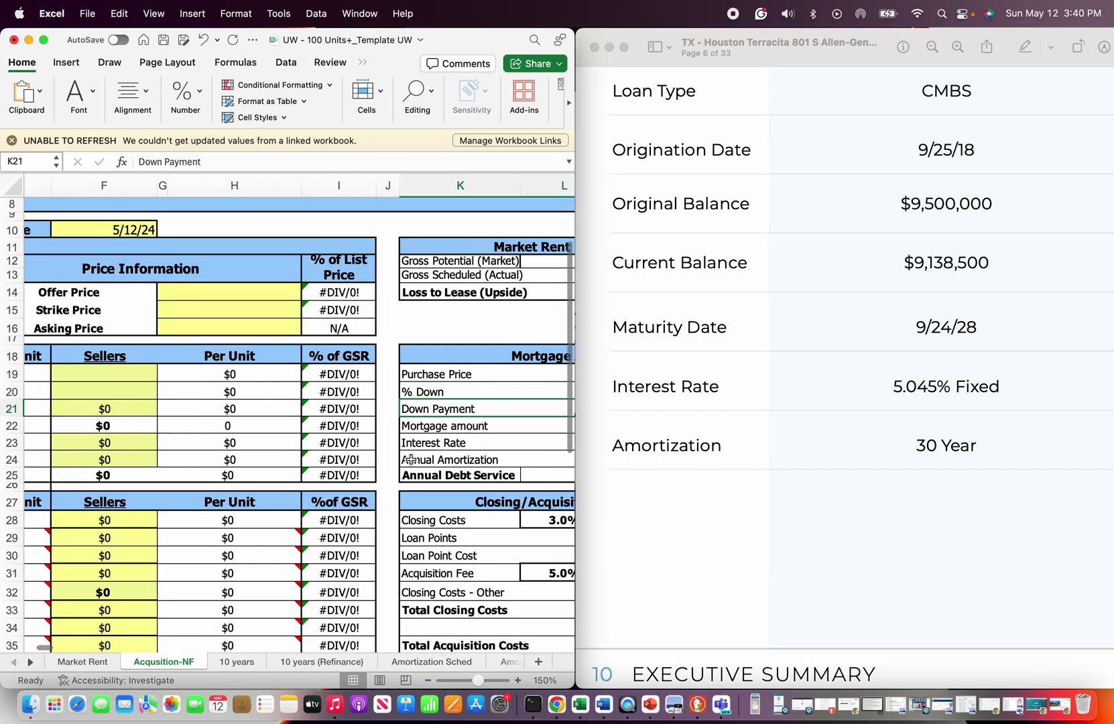
{"action": "scroll", "coordinate": [411, 459], "scroll_direction": "right", "scroll_amount": 2}
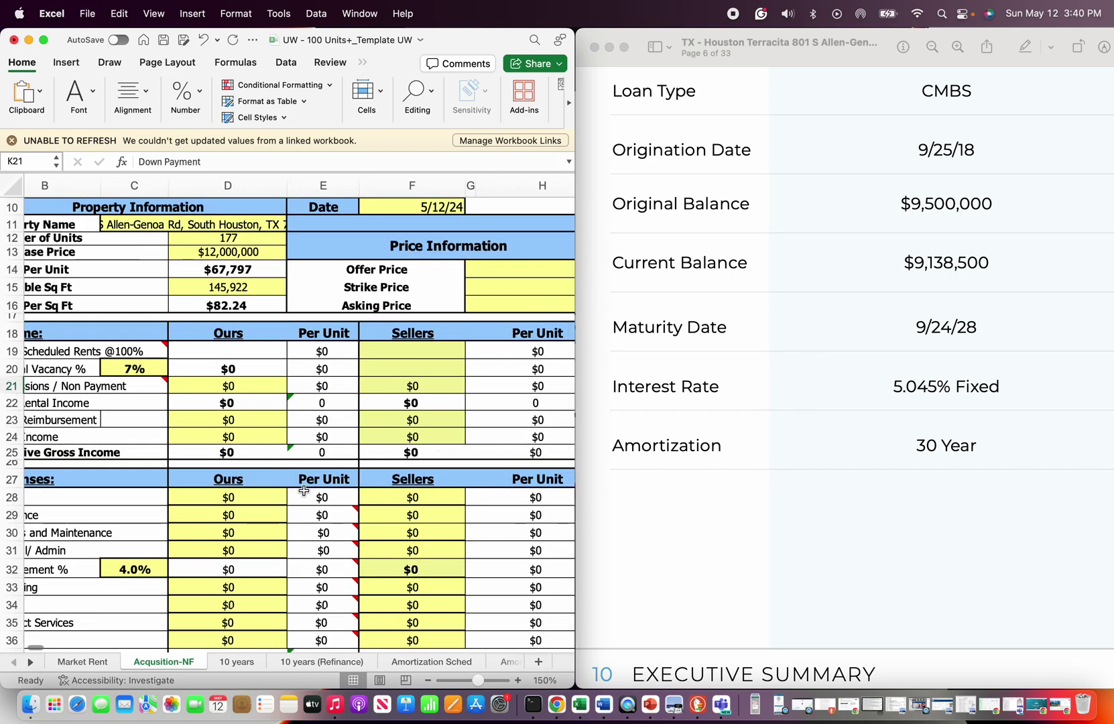
{"action": "scroll", "coordinate": [443, 551], "scroll_direction": "down", "scroll_amount": 8}
{"action": "scroll", "coordinate": [443, 551], "scroll_direction": "right", "scroll_amount": 3}
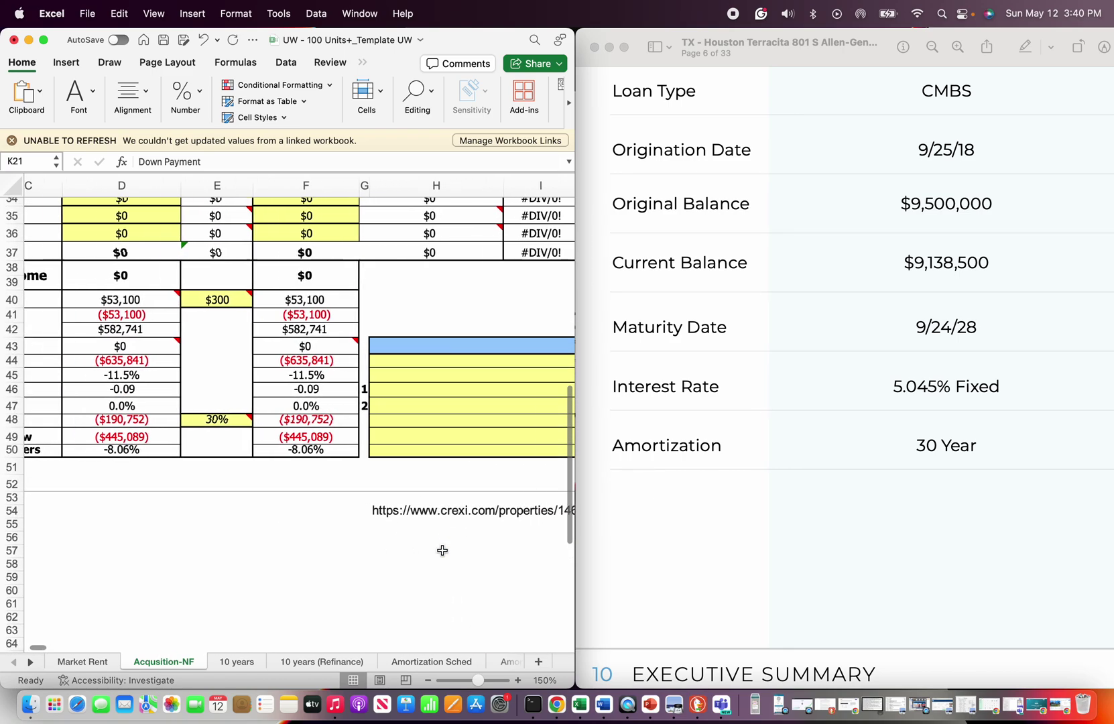
{"action": "left_click", "coordinate": [417, 366]}
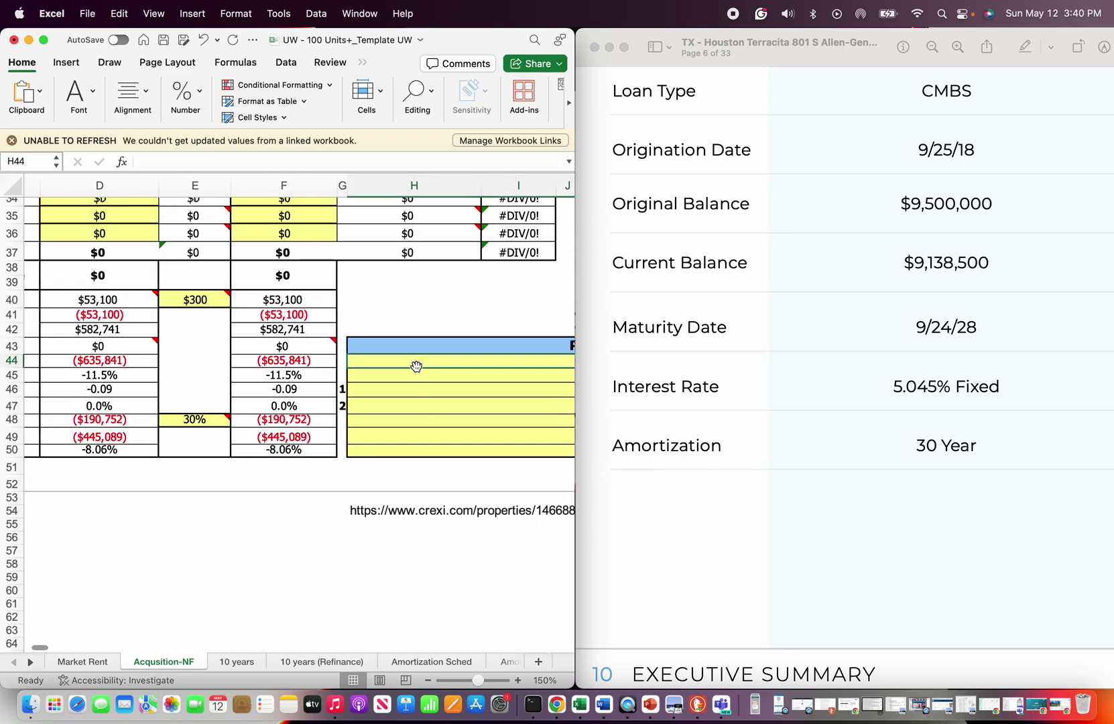
{"action": "type", "text": "assume debt"}
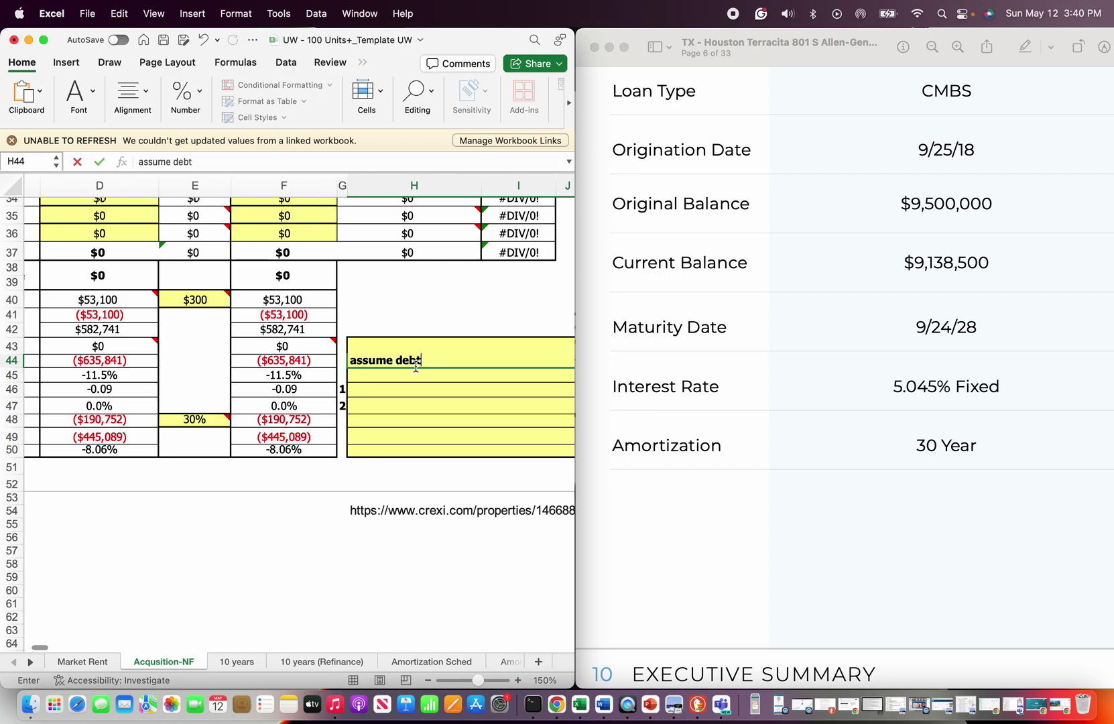
{"action": "type", "text": " 9.138m @ 5.0"}
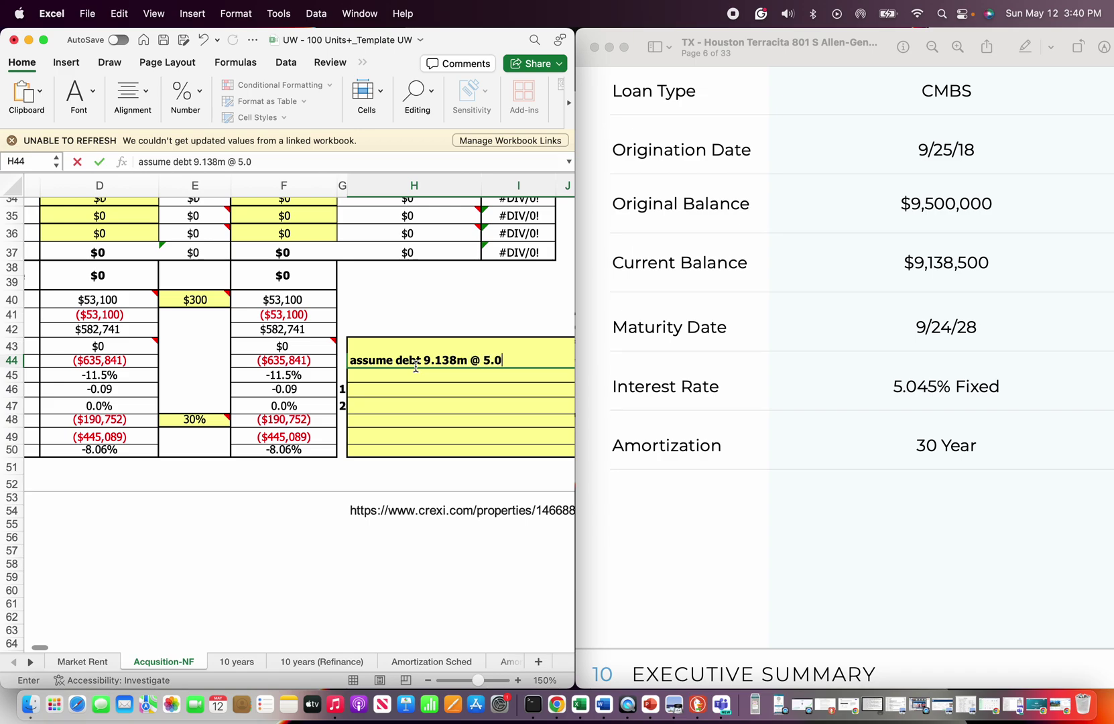
{"action": "type", "text": "45%"}
{"action": "key", "text": "Return"}
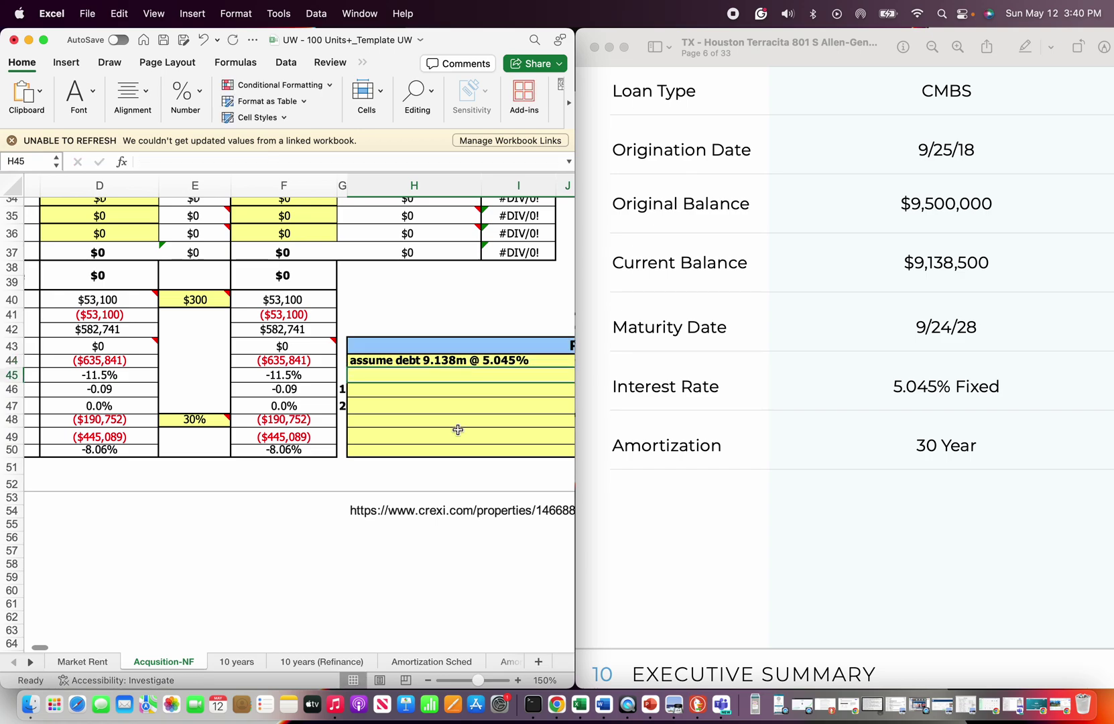
- Check the Crexi listing link stored below the Property Notes
{"action": "scroll", "coordinate": [458, 430], "scroll_direction": "down", "scroll_amount": 2}
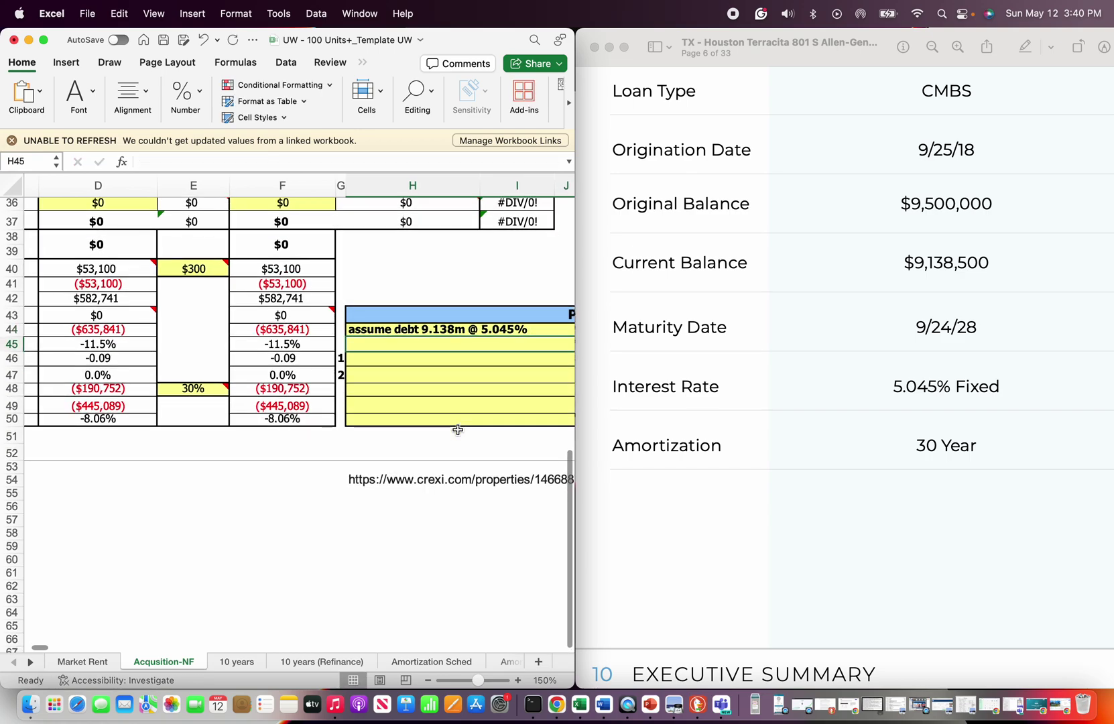
{"action": "left_click", "coordinate": [391, 482]}
{"action": "scroll", "coordinate": [391, 482], "scroll_direction": "right", "scroll_amount": 5}
{"action": "scroll", "coordinate": [391, 483], "scroll_direction": "down", "scroll_amount": 2}
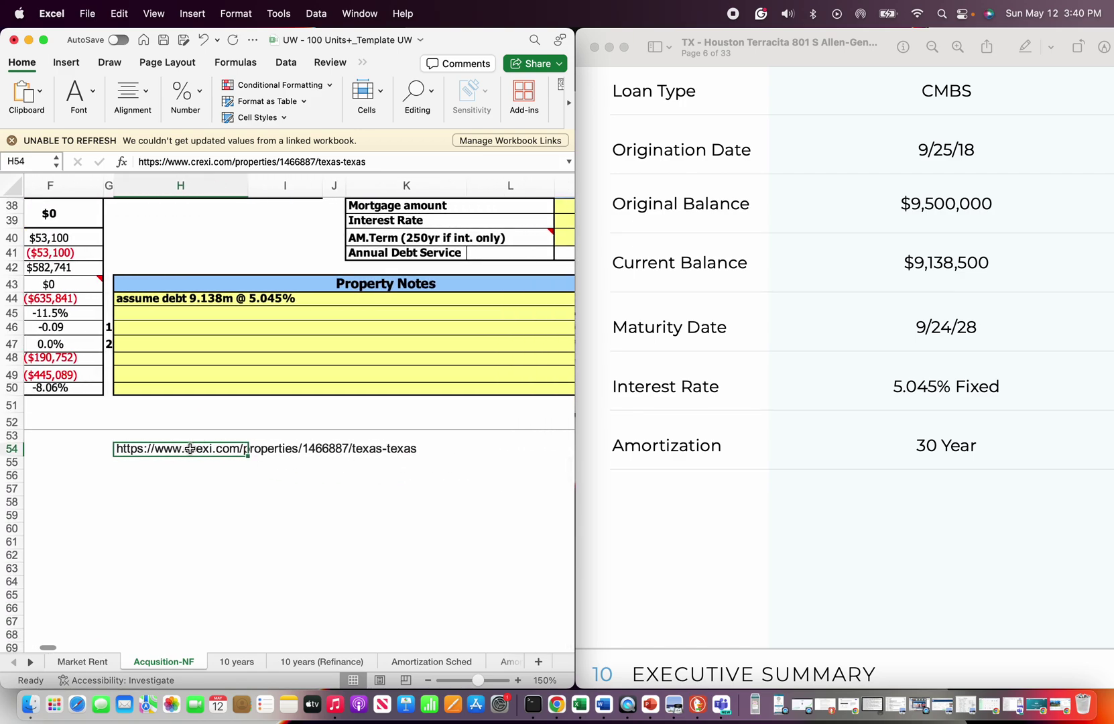
{"action": "left_click", "coordinate": [199, 411]}
- Return to the Income section and select the Sellers cell for Gross Scheduled Rents
{"action": "scroll", "coordinate": [202, 411], "scroll_direction": "left", "scroll_amount": 10}
{"action": "scroll", "coordinate": [203, 411], "scroll_direction": "up", "scroll_amount": 5}
{"action": "scroll", "coordinate": [205, 411], "scroll_direction": "up", "scroll_amount": 10}
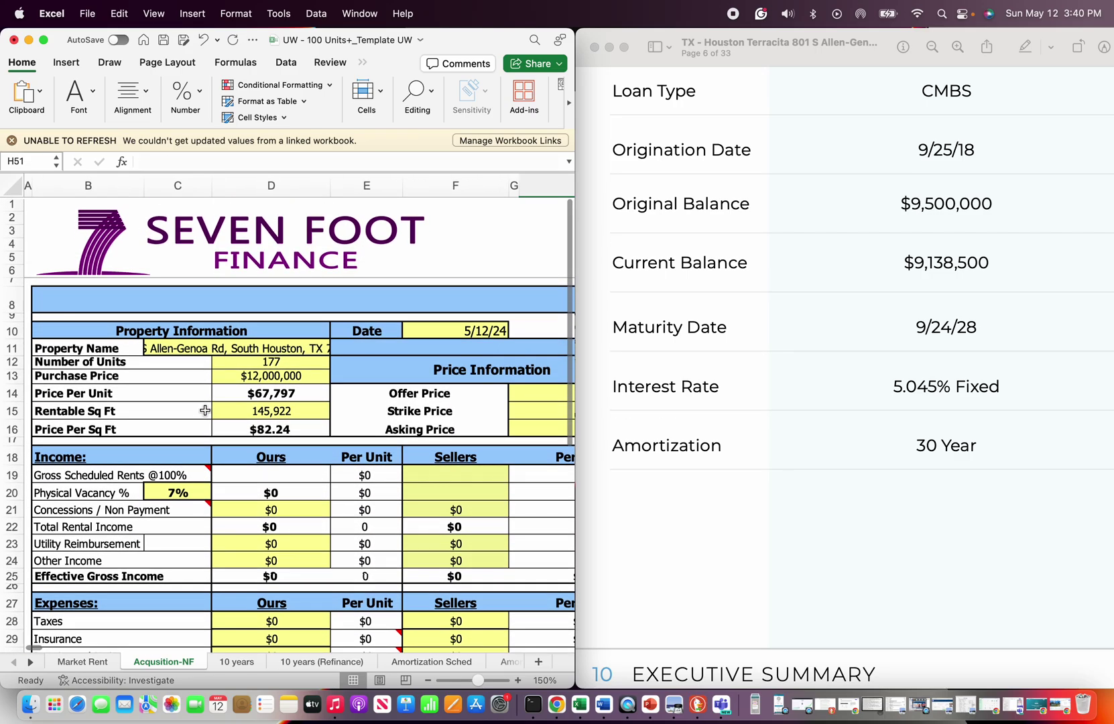
{"action": "scroll", "coordinate": [302, 435], "scroll_direction": "right", "scroll_amount": 5}
{"action": "scroll", "coordinate": [302, 436], "scroll_direction": "down", "scroll_amount": 1}
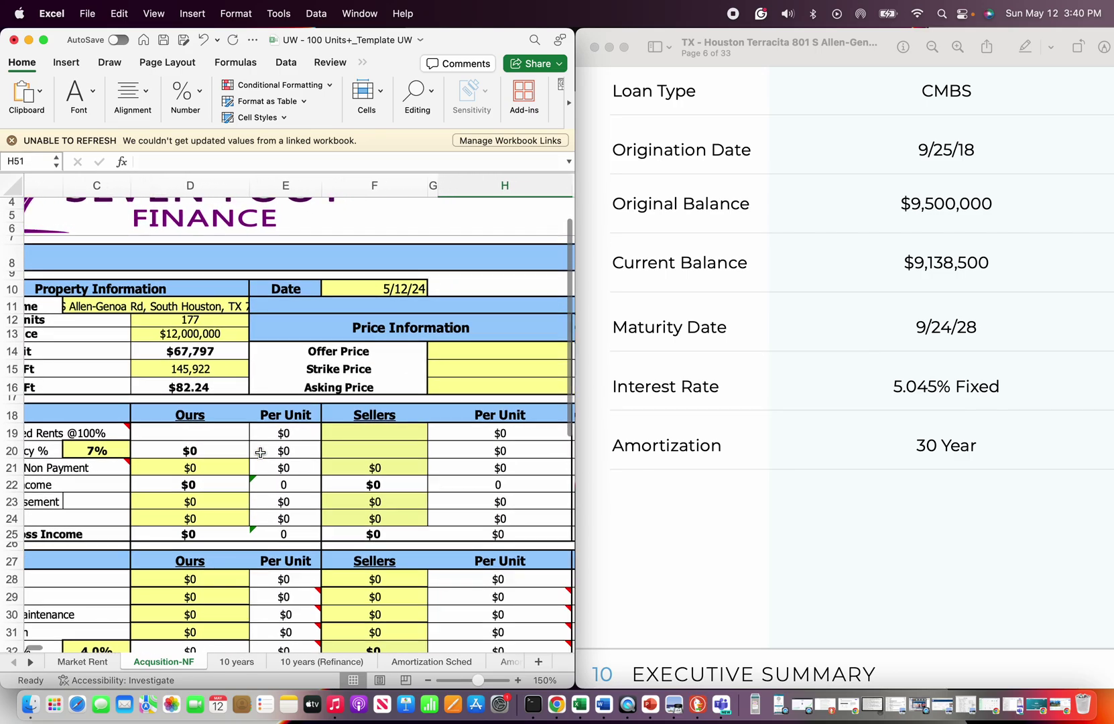
{"action": "left_click", "coordinate": [362, 399]}
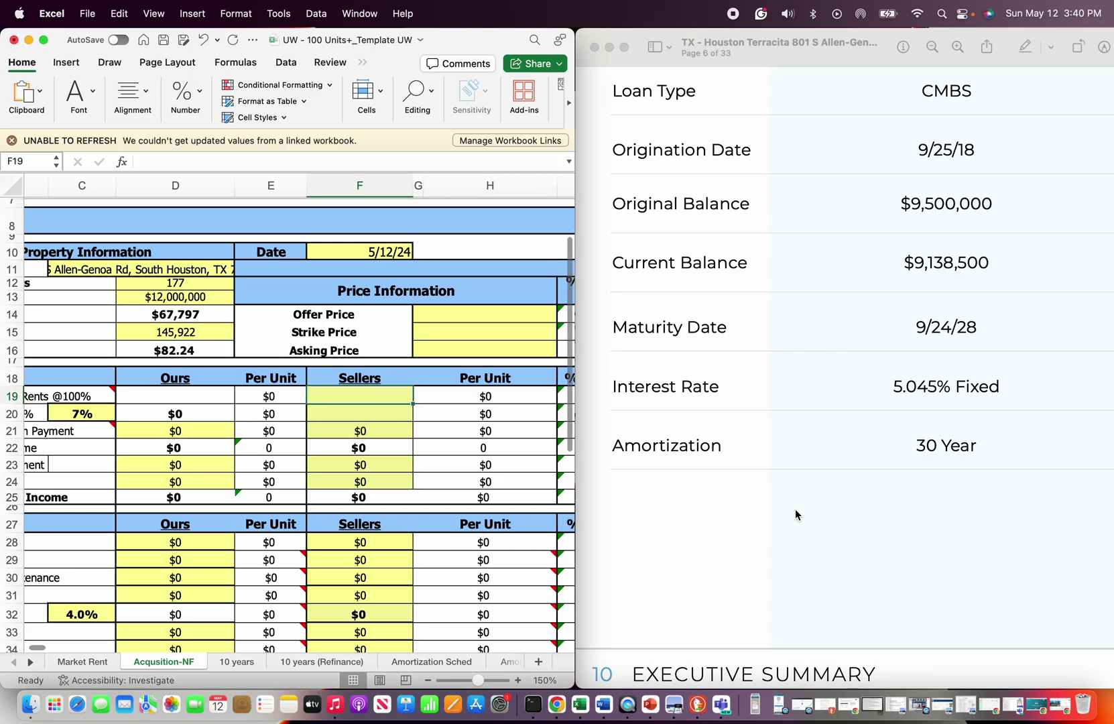
- Go through the offering memorandum from the property summary, capital improvements and amenities to the Financial Analysis section
{"action": "left_click", "coordinate": [779, 411]}
{"action": "scroll", "coordinate": [804, 425], "scroll_direction": "down", "scroll_amount": 5}
{"action": "scroll", "coordinate": [815, 463], "scroll_direction": "down", "scroll_amount": 10}
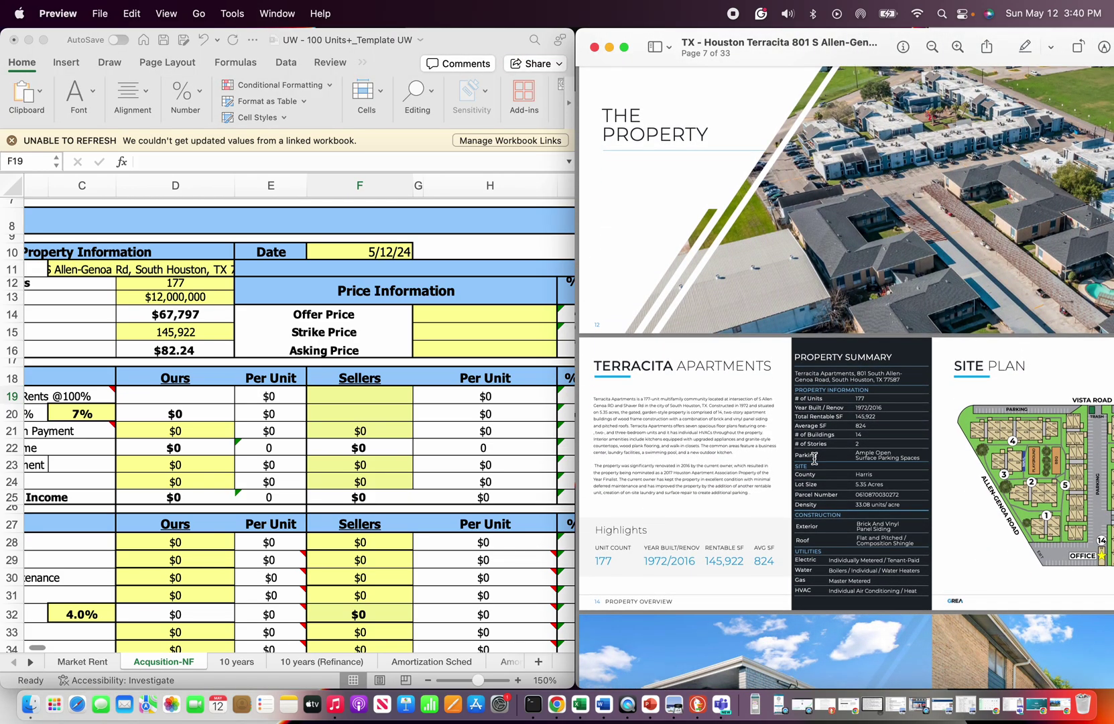
{"action": "scroll", "coordinate": [815, 458], "scroll_direction": "down", "scroll_amount": 3}
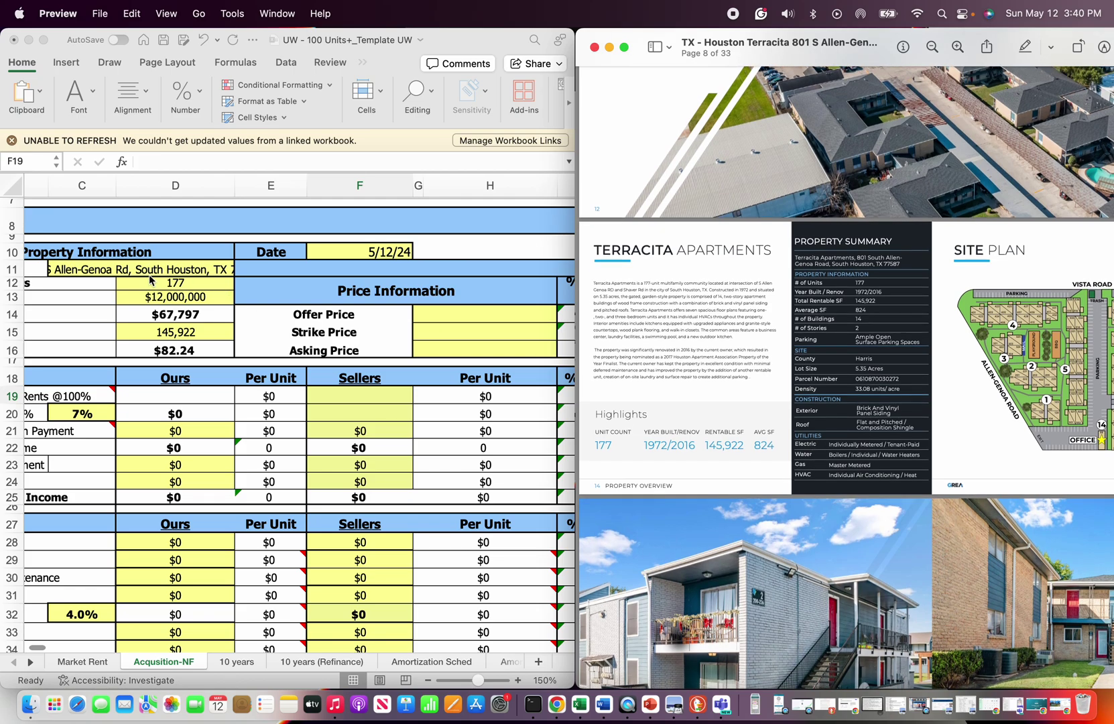
{"action": "left_click", "coordinate": [147, 272]}
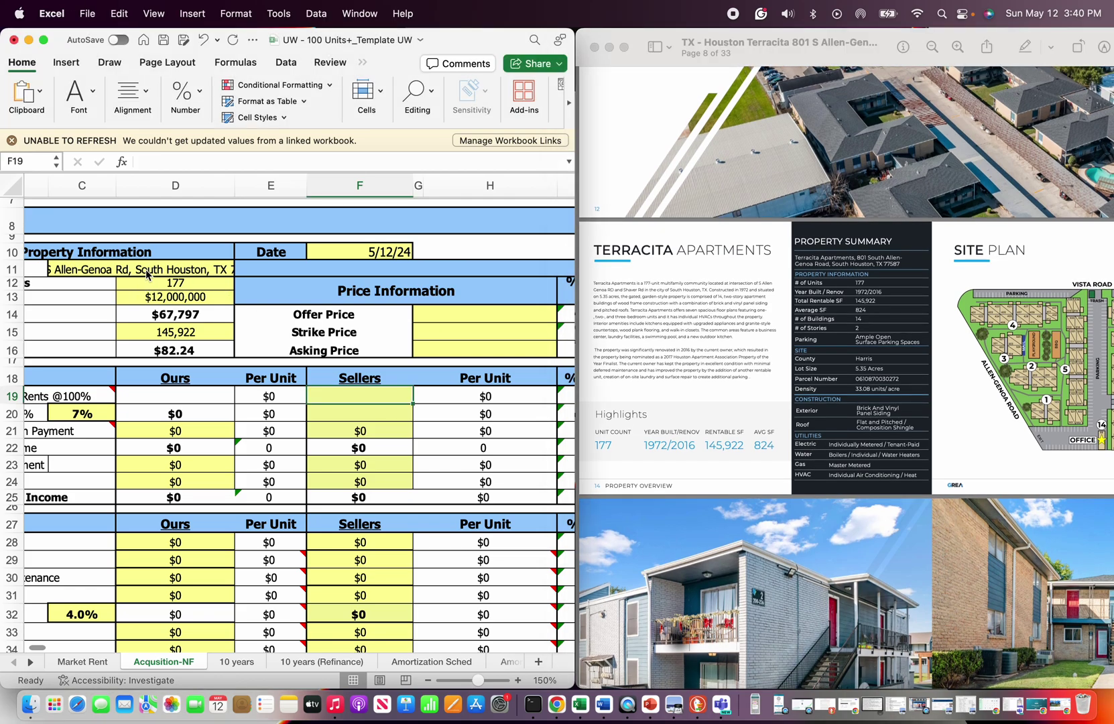
{"action": "scroll", "coordinate": [218, 415], "scroll_direction": "down", "scroll_amount": 1}
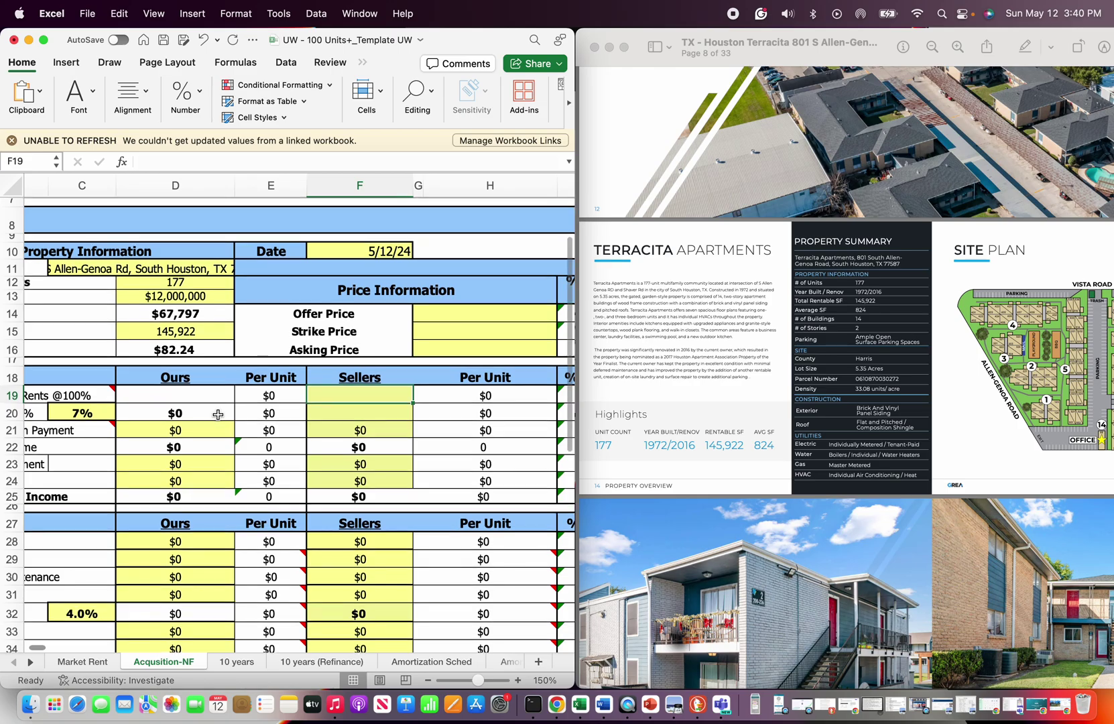
{"action": "scroll", "coordinate": [742, 429], "scroll_direction": "down", "scroll_amount": 10}
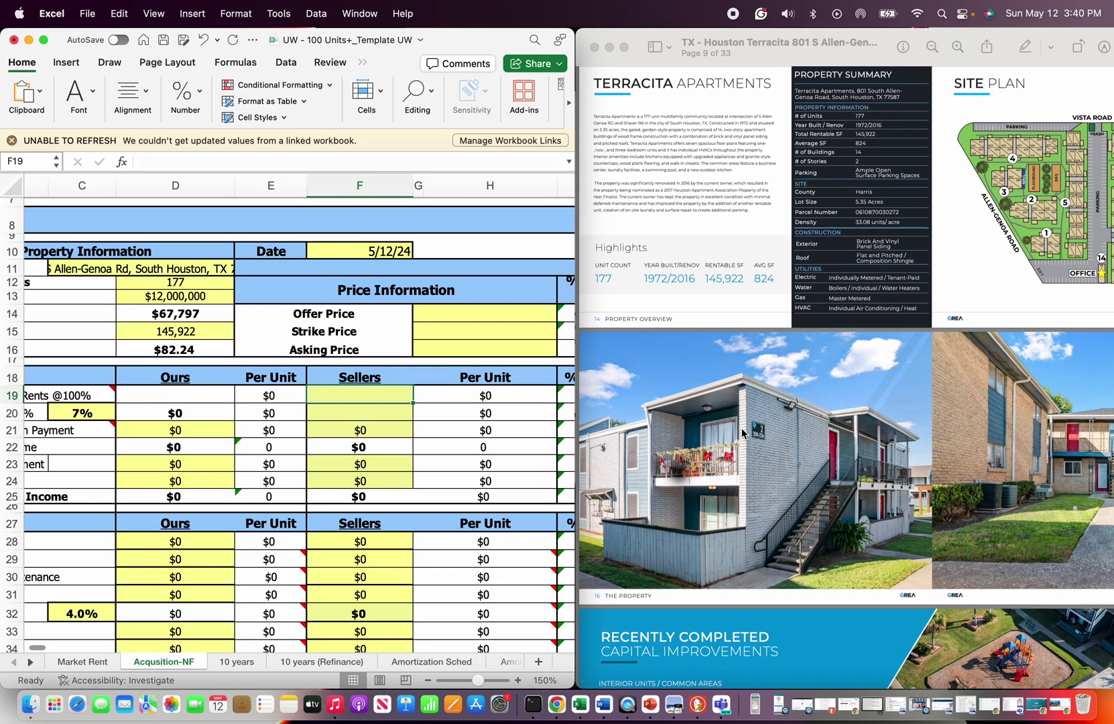
{"action": "scroll", "coordinate": [741, 434], "scroll_direction": "down", "scroll_amount": 5}
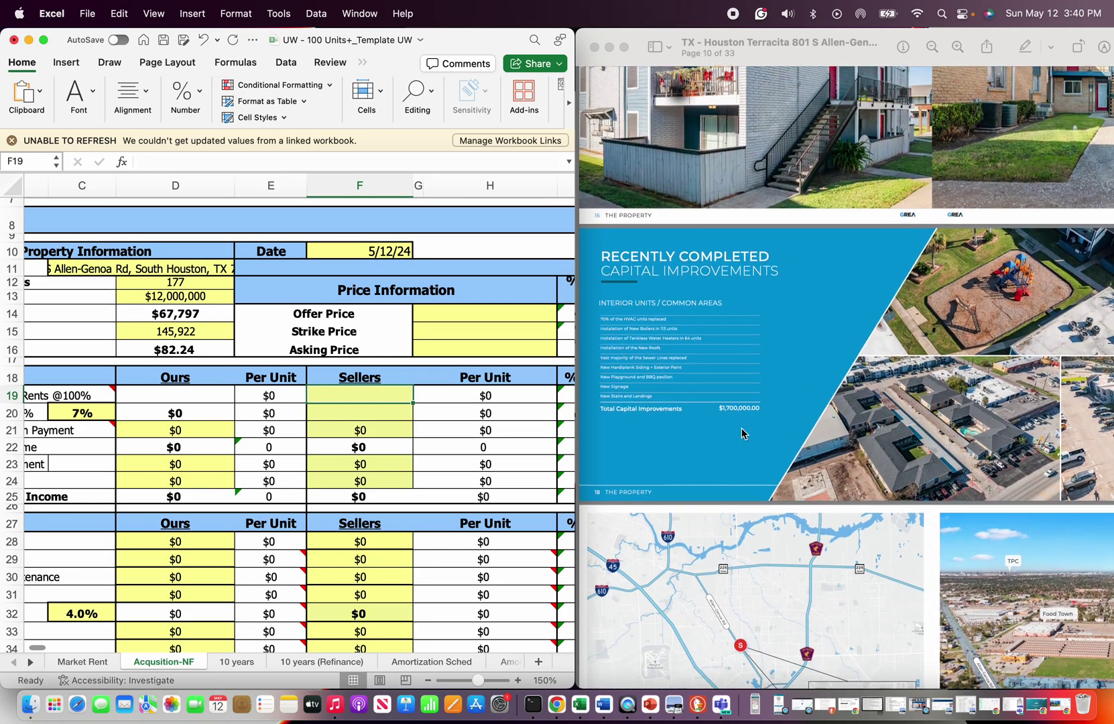
{"action": "scroll", "coordinate": [742, 433], "scroll_direction": "down", "scroll_amount": 10}
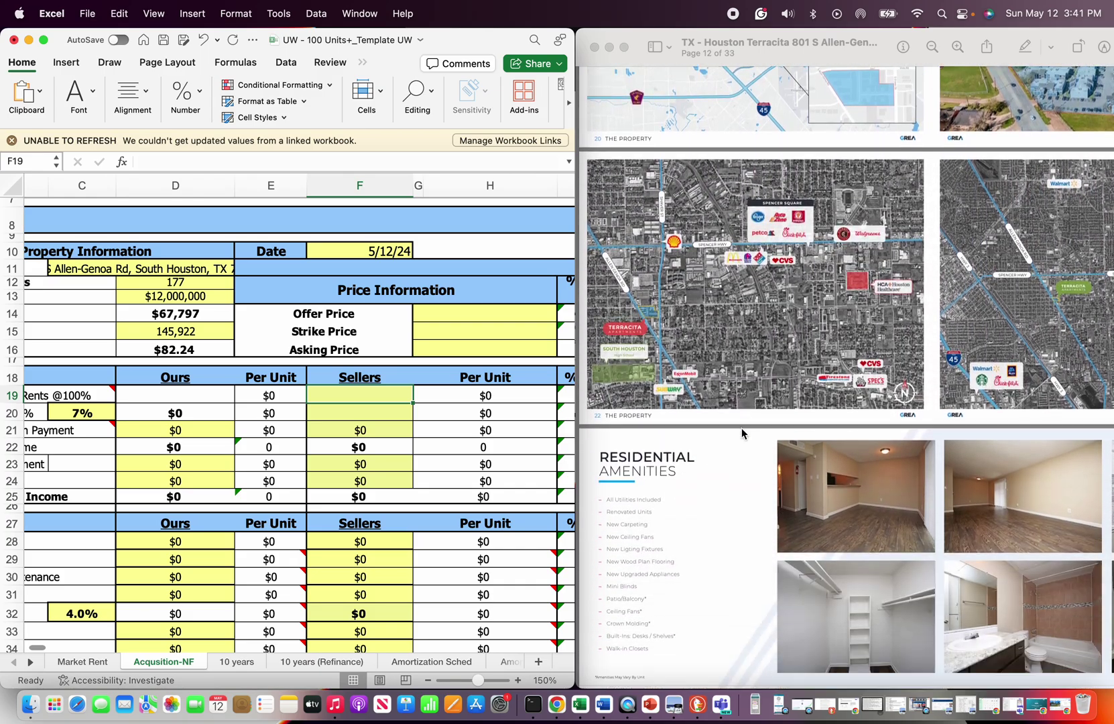
{"action": "scroll", "coordinate": [741, 433], "scroll_direction": "down", "scroll_amount": 2}
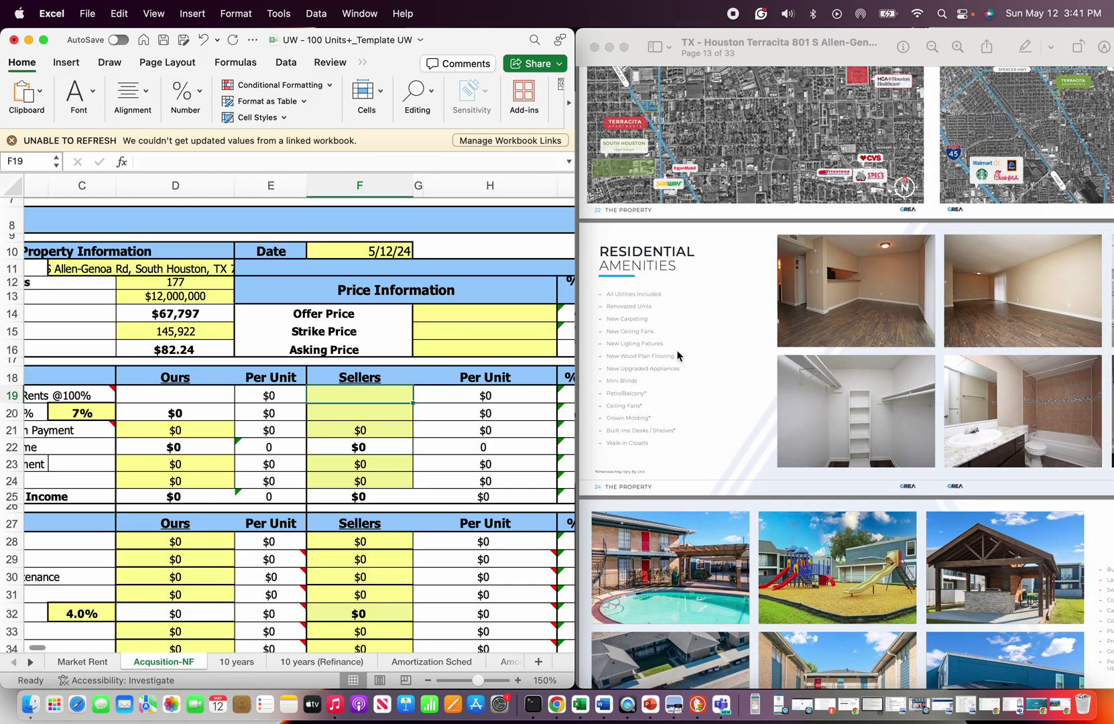
{"action": "scroll", "coordinate": [678, 355], "scroll_direction": "down", "scroll_amount": 10}
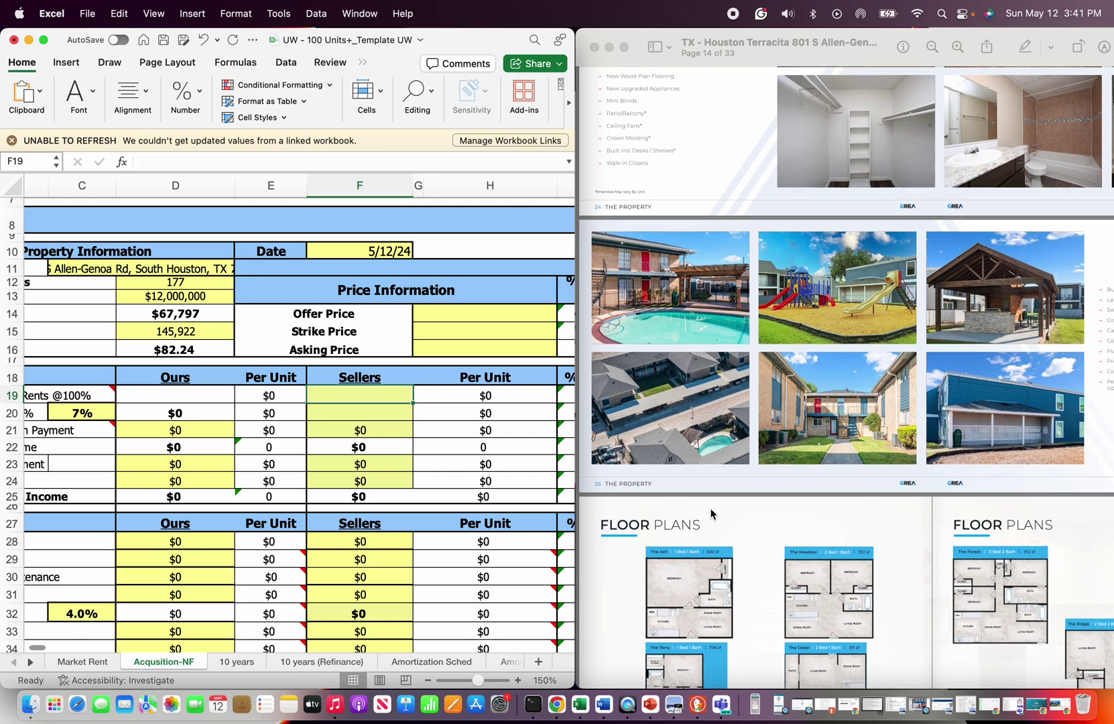
{"action": "scroll", "coordinate": [711, 514], "scroll_direction": "down", "scroll_amount": 15}
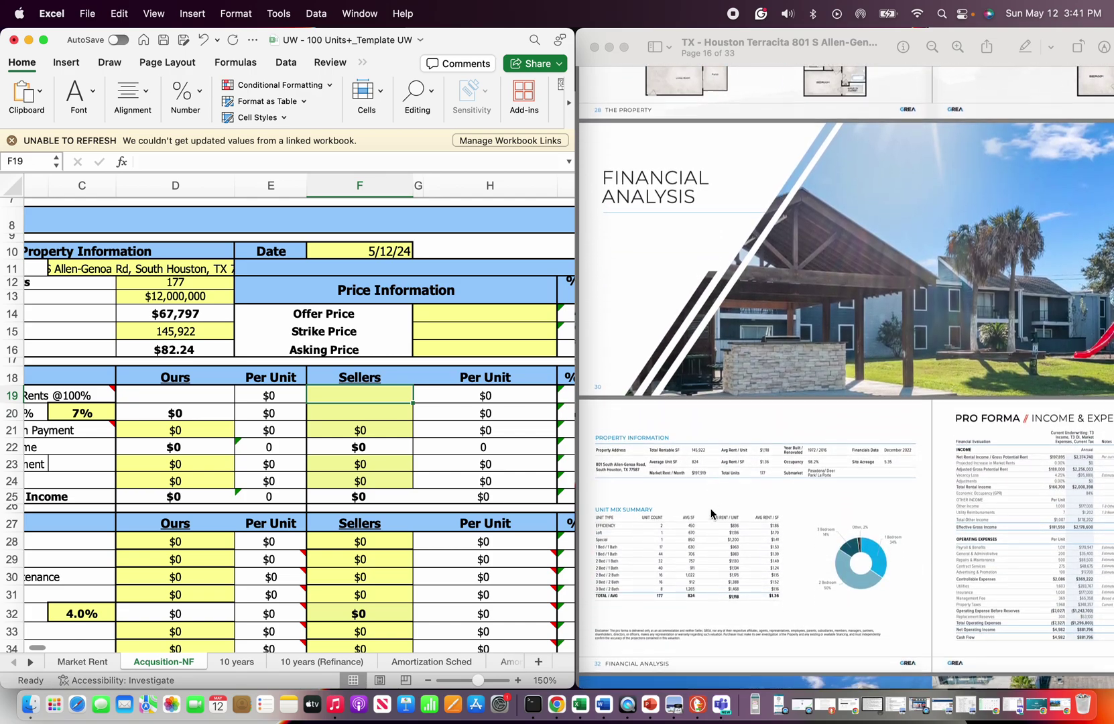
{"action": "scroll", "coordinate": [712, 514], "scroll_direction": "down", "scroll_amount": 2}
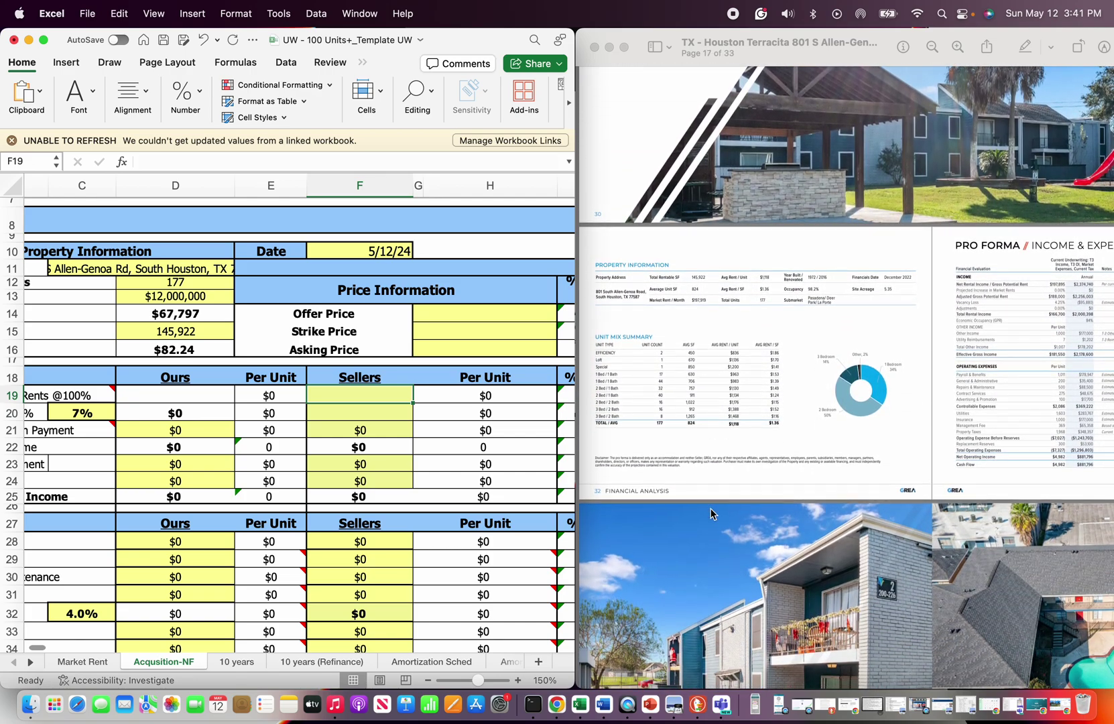
- Enlarge the memorandum's financial analysis page and read the Property Information and Unit Mix Summary
{"action": "left_click", "coordinate": [707, 399]}
{"action": "right_click", "coordinate": [717, 388]}
{"action": "left_click", "coordinate": [738, 318]}
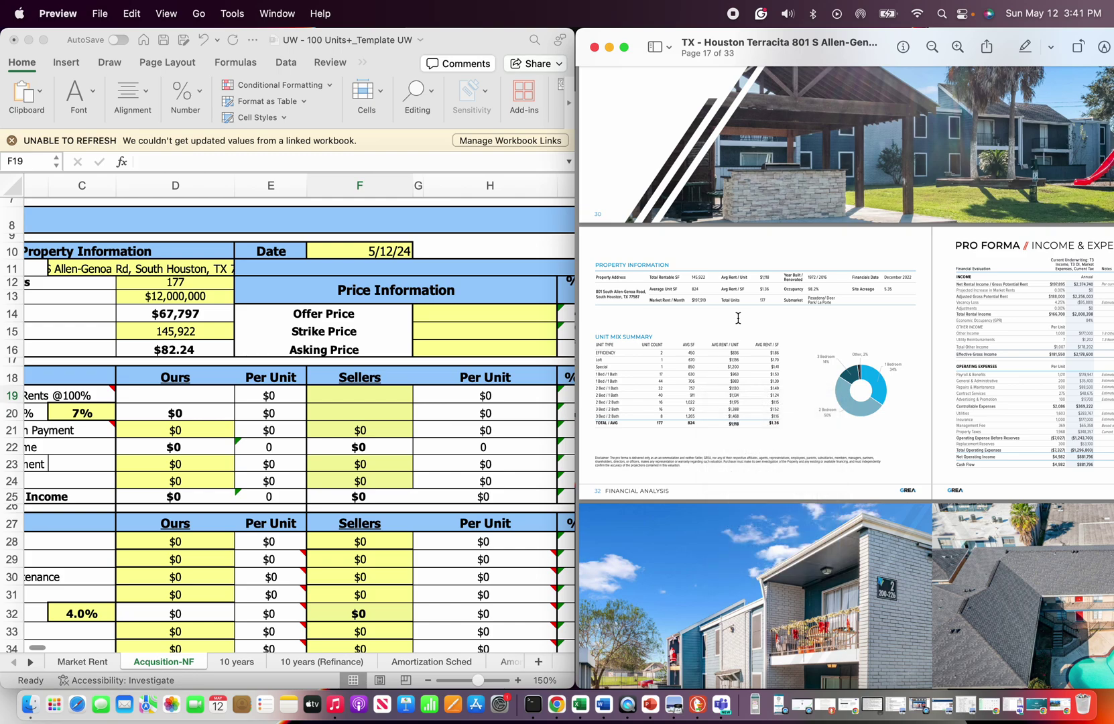
{"action": "scroll", "coordinate": [738, 317], "scroll_direction": "up", "scroll_amount": 5}
{"action": "scroll", "coordinate": [738, 318], "scroll_direction": "left", "scroll_amount": 10}
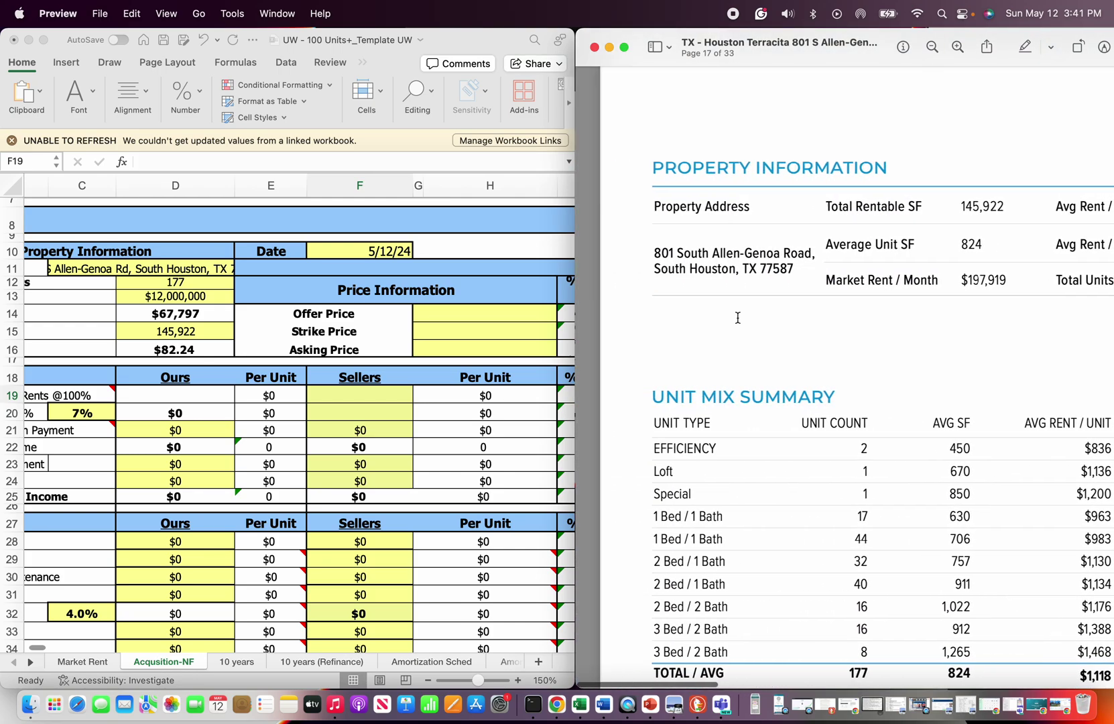
{"action": "scroll", "coordinate": [725, 362], "scroll_direction": "down", "scroll_amount": 3}
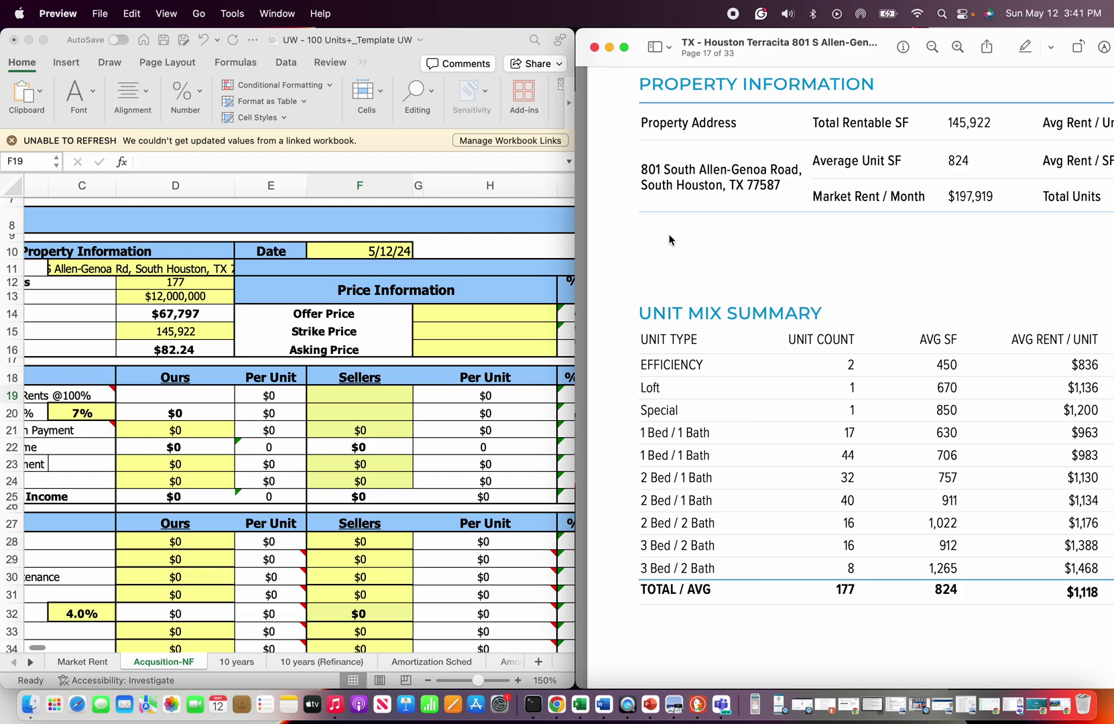
- Review the memorandum's property information and the Pro Forma Income & Expenses page, then return to the Unit Mix Summary
{"action": "scroll", "coordinate": [731, 336], "scroll_direction": "down", "scroll_amount": 10}
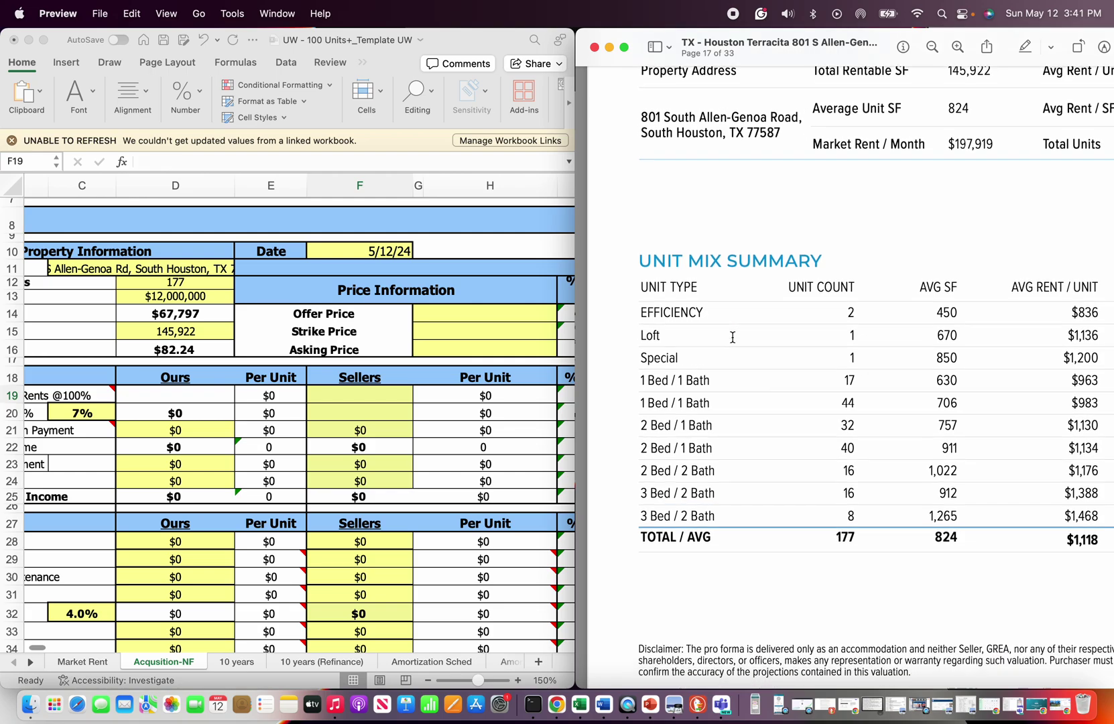
{"action": "scroll", "coordinate": [733, 337], "scroll_direction": "up", "scroll_amount": 10}
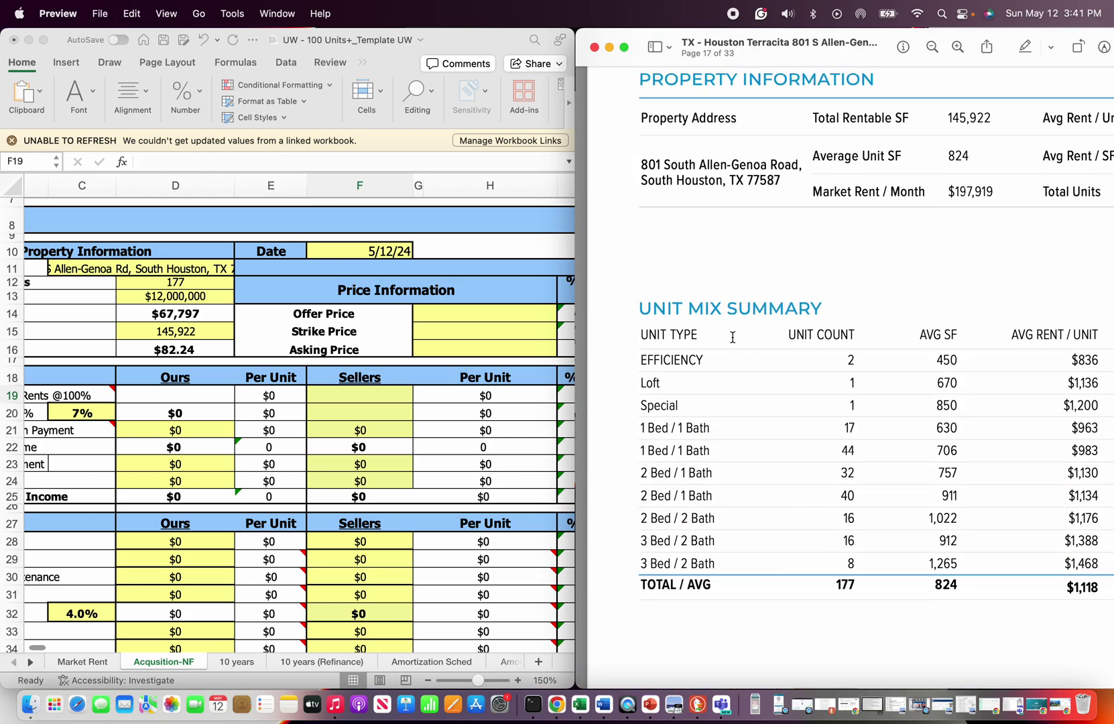
{"action": "scroll", "coordinate": [733, 337], "scroll_direction": "right", "scroll_amount": 10}
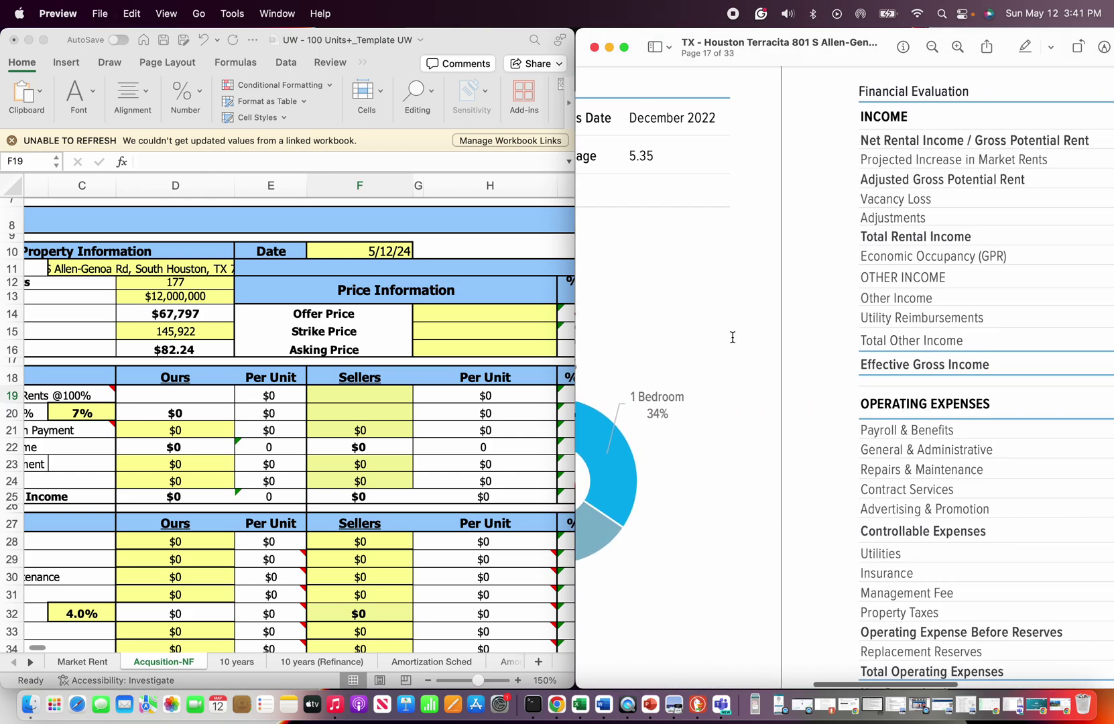
{"action": "scroll", "coordinate": [732, 338], "scroll_direction": "right", "scroll_amount": 5}
{"action": "scroll", "coordinate": [733, 337], "scroll_direction": "up", "scroll_amount": 3}
{"action": "scroll", "coordinate": [733, 338], "scroll_direction": "right", "scroll_amount": 5}
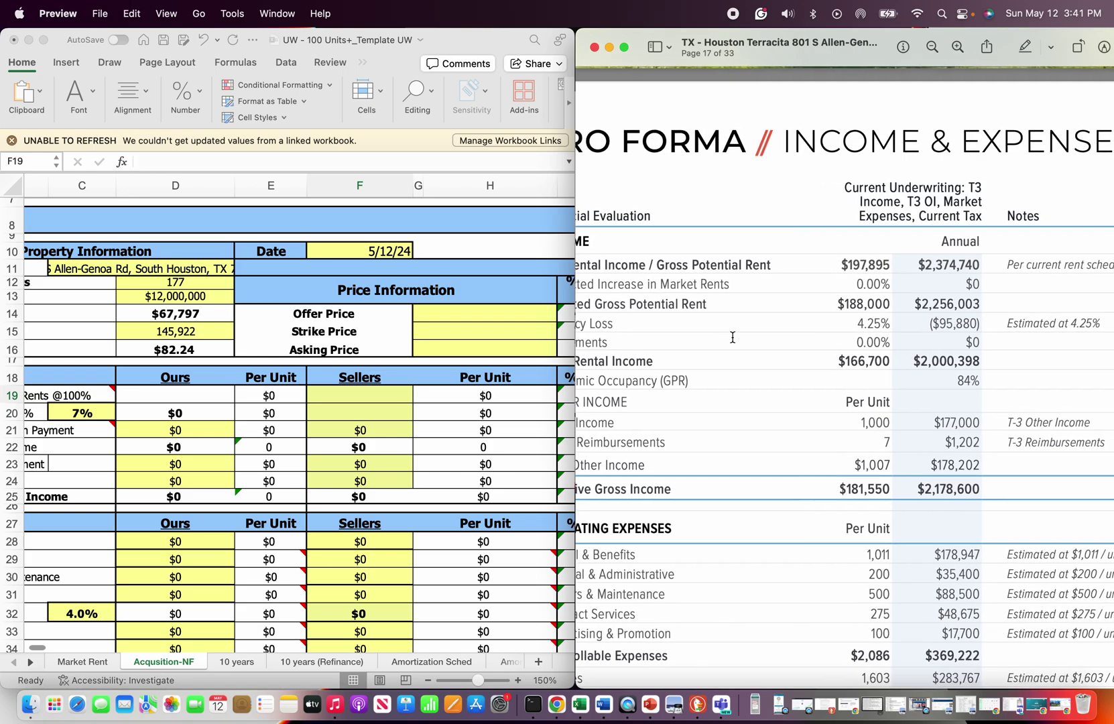
{"action": "scroll", "coordinate": [733, 337], "scroll_direction": "right", "scroll_amount": 5}
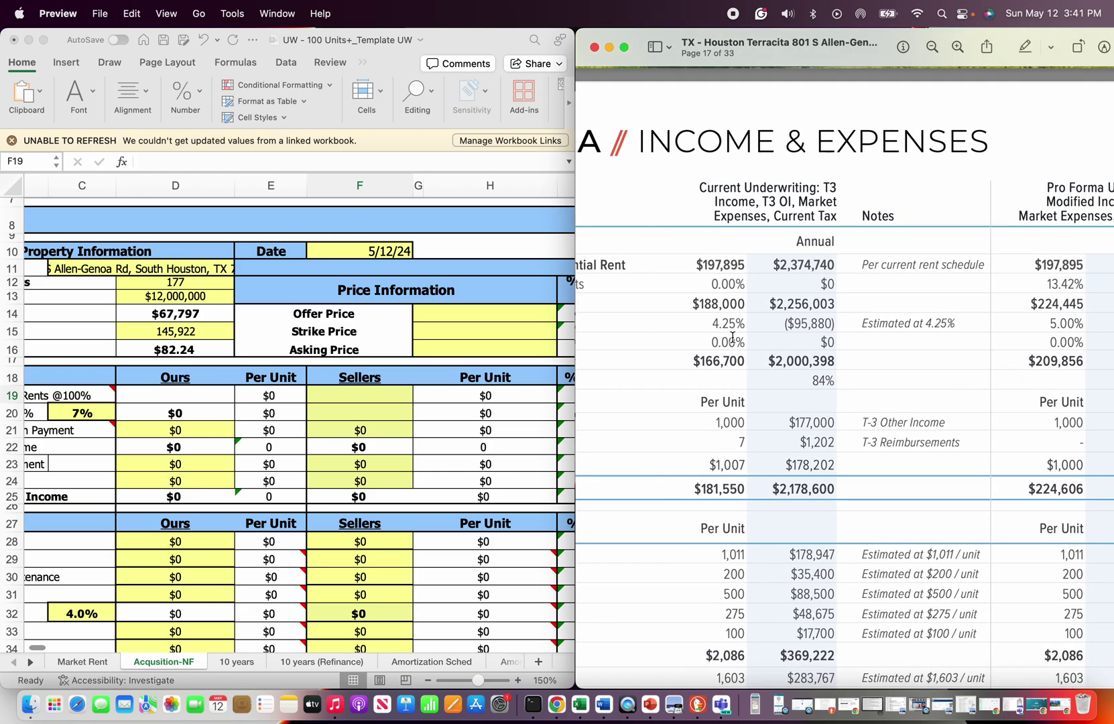
{"action": "scroll", "coordinate": [733, 337], "scroll_direction": "left", "scroll_amount": 15}
{"action": "scroll", "coordinate": [733, 337], "scroll_direction": "up", "scroll_amount": 5}
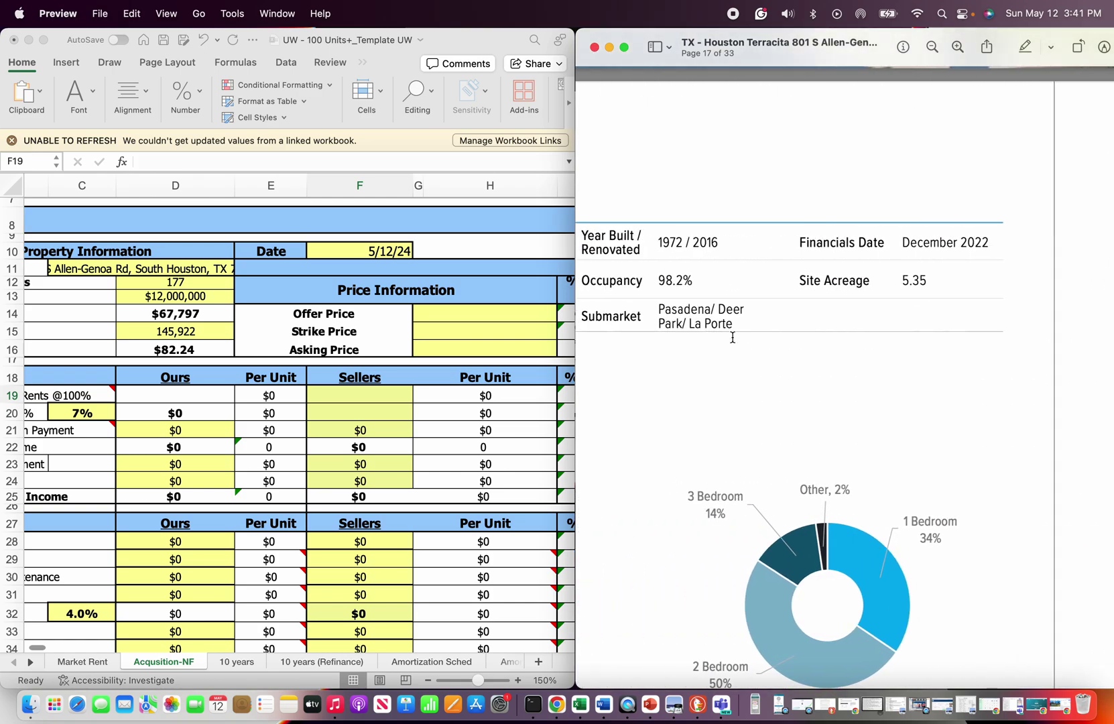
{"action": "scroll", "coordinate": [733, 337], "scroll_direction": "left", "scroll_amount": 15}
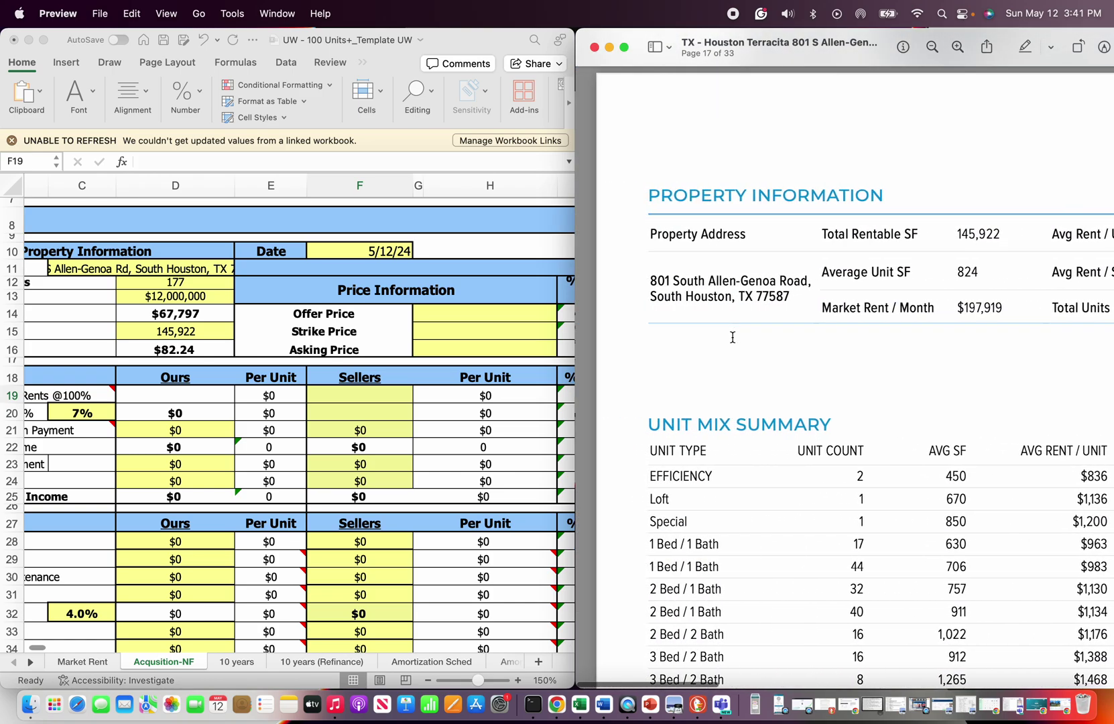
{"action": "scroll", "coordinate": [730, 341], "scroll_direction": "down", "scroll_amount": 5}
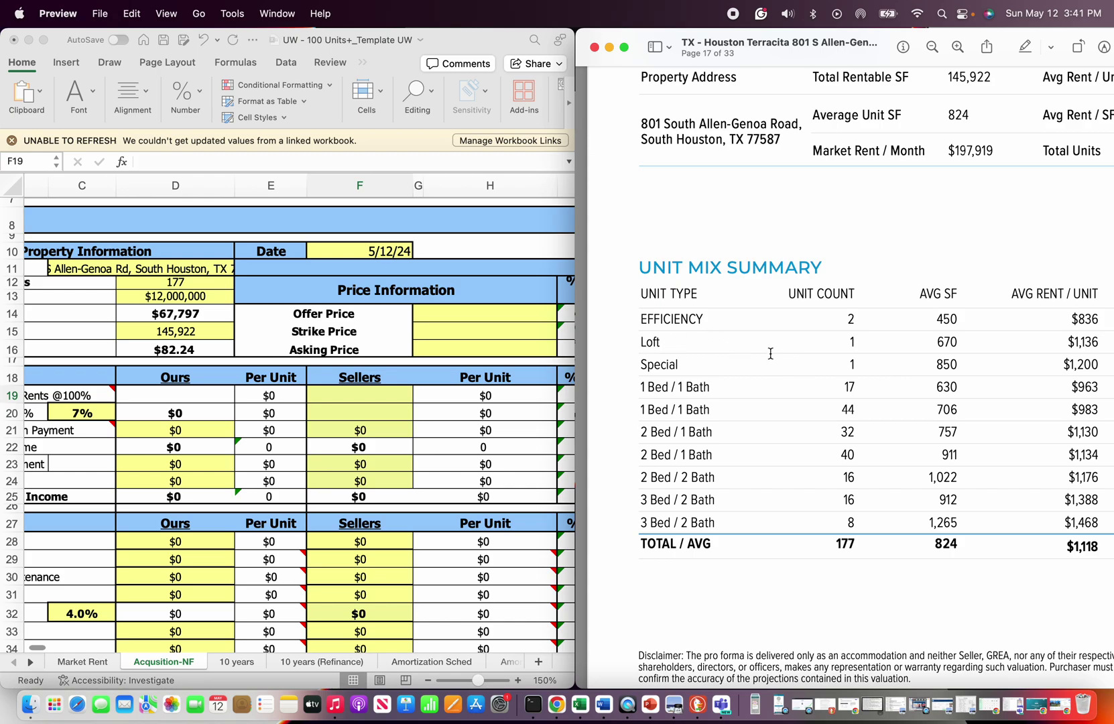
- On the Market Rent sheet, enter 2 units and a market rent of 836 for the 0b/1b efficiency row
{"action": "left_click", "coordinate": [88, 658]}
{"action": "left_click", "coordinate": [88, 659]}
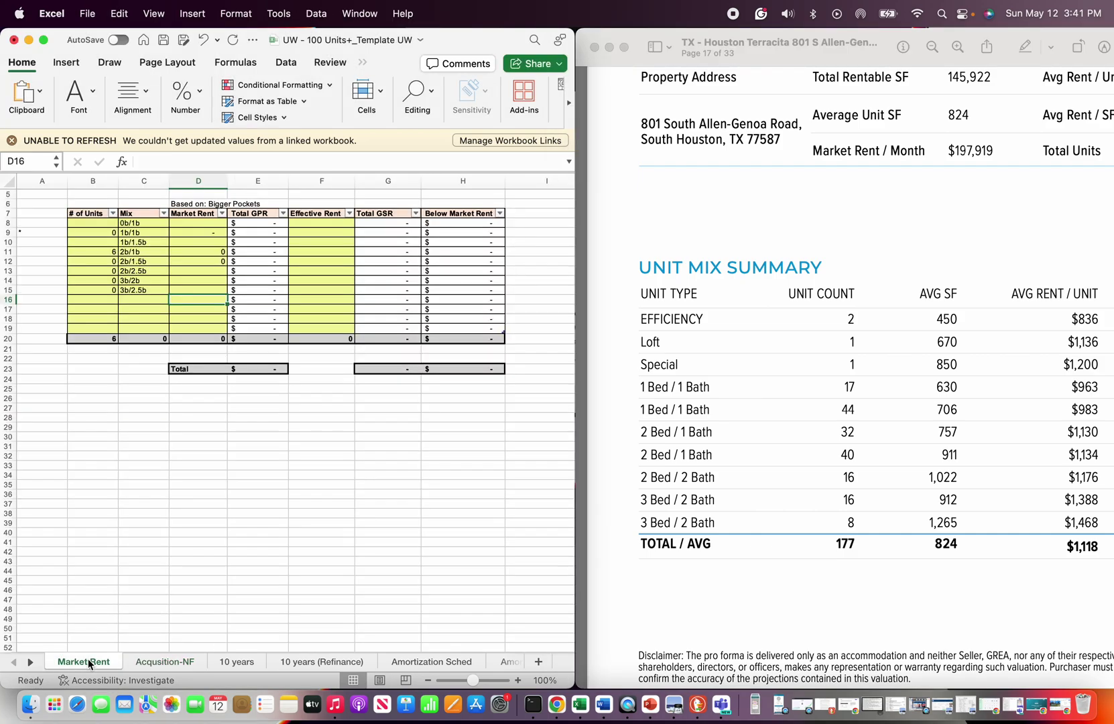
{"action": "left_click", "coordinate": [101, 225]}
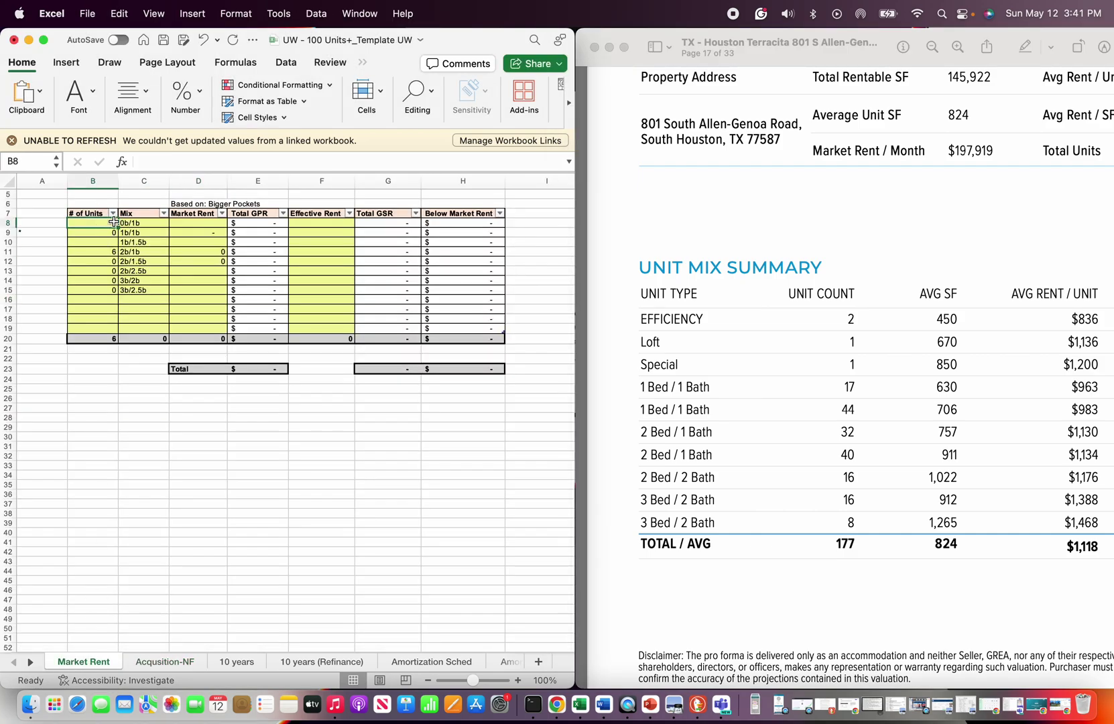
{"action": "type", "text": "2"}
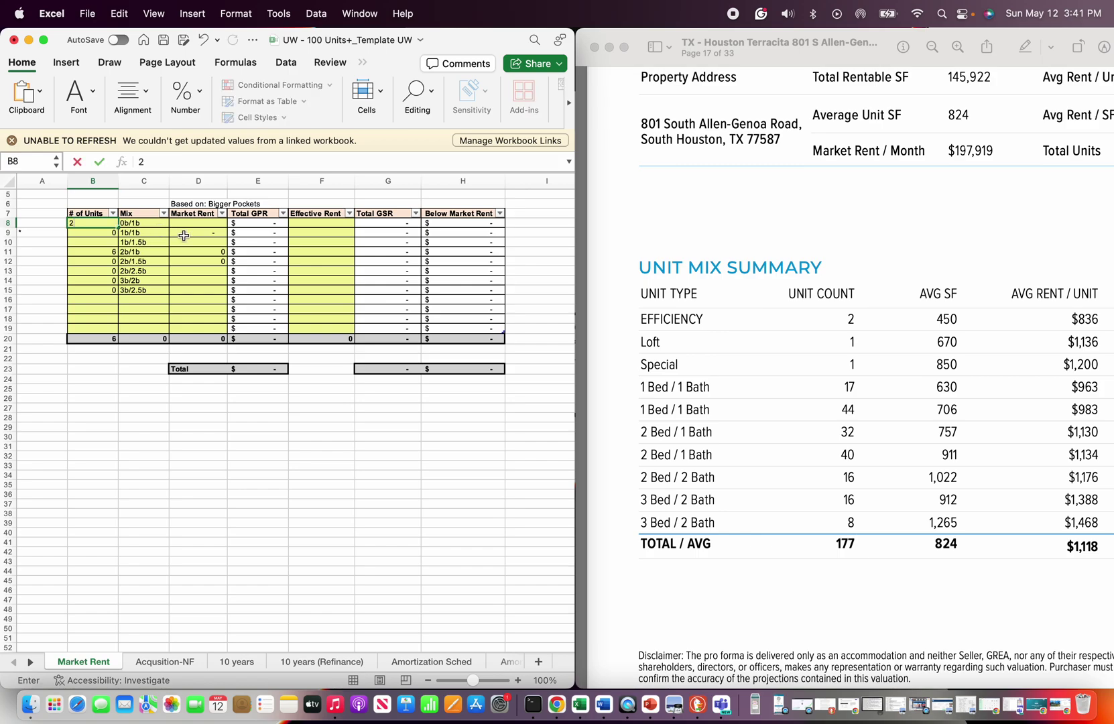
{"action": "double_click", "coordinate": [190, 224]}
{"action": "key", "text": "Escape"}
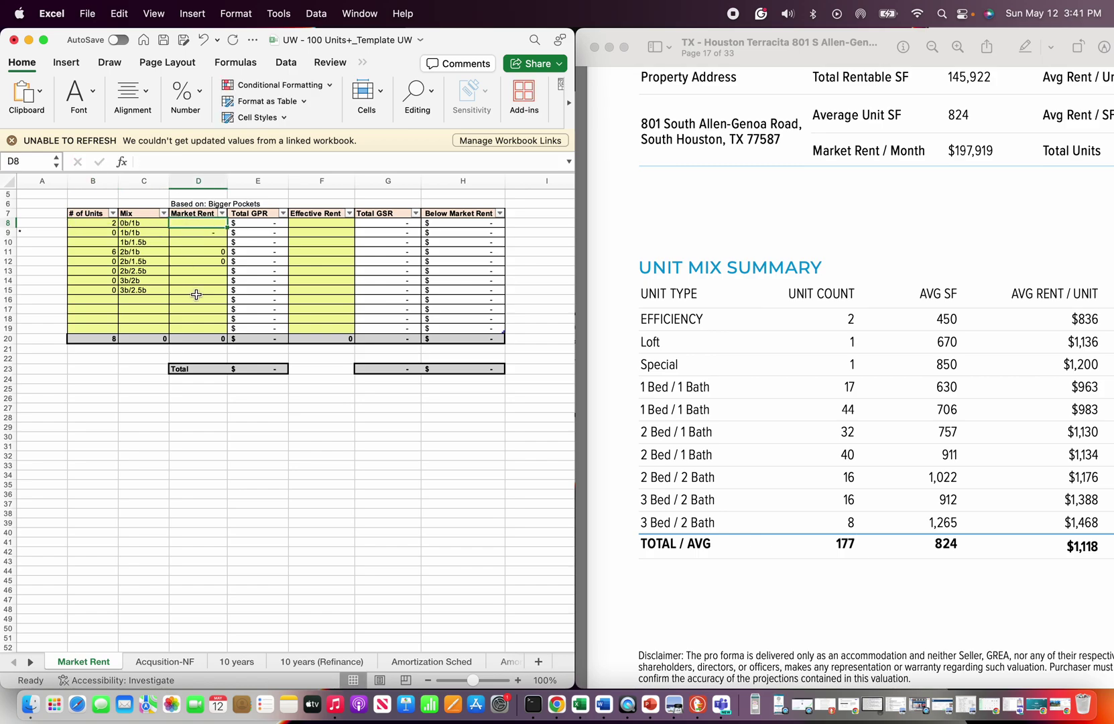
{"action": "type", "text": "836"}
{"action": "key", "text": "Return"}
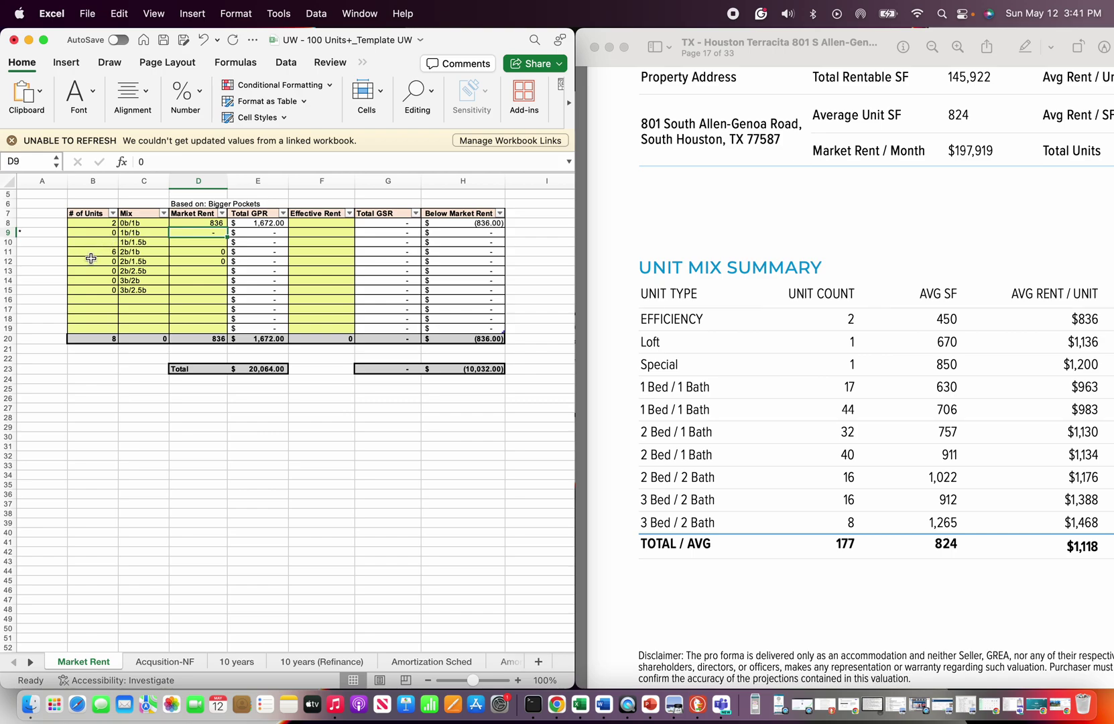
{"action": "left_click", "coordinate": [90, 300]}
{"action": "type", "text": "Loft"}
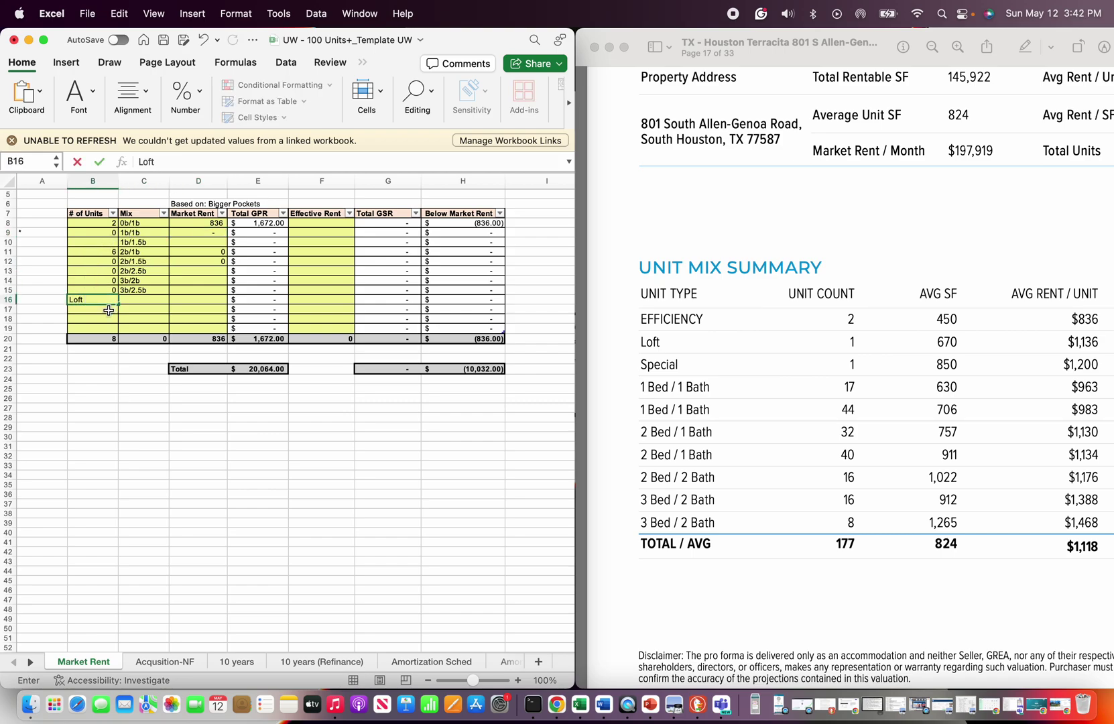
{"action": "key", "text": "Return"}
{"action": "type", "text": "Special"}
{"action": "key", "text": "Tab"}
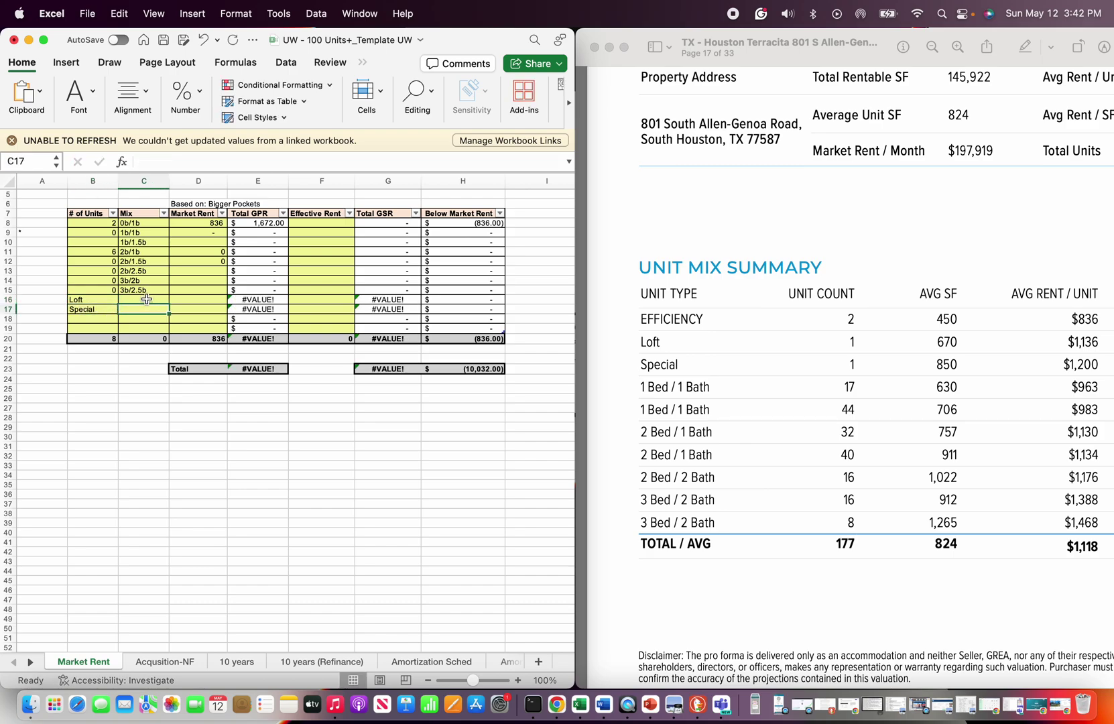
{"action": "left_click", "coordinate": [99, 300]}
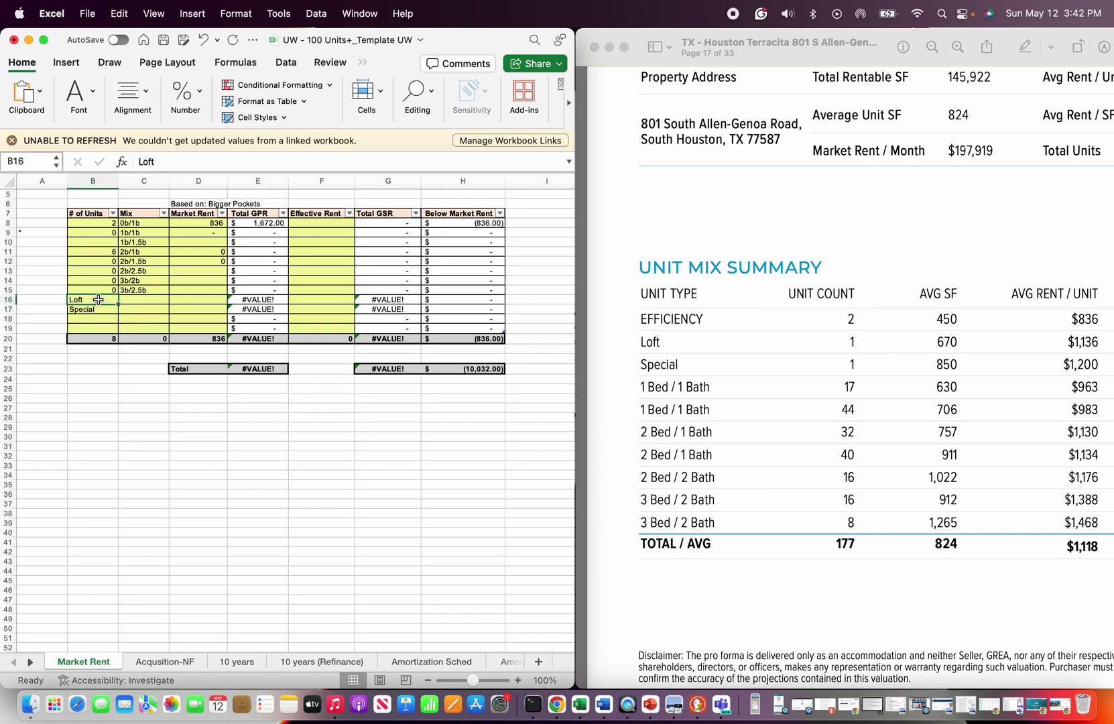
{"action": "key", "text": "shift+Down"}
- Add Loft and Special as unit types in the Mix column below 3b/2.5b, with 1 unit each
{"action": "left_click", "coordinate": [146, 301]}
{"action": "type", "text": "Loft"}
{"action": "key", "text": "Return"}
{"action": "type", "text": "Special"}
{"action": "key", "text": "Up"}
{"action": "key", "text": "Left"}
{"action": "type", "text": "1"}
{"action": "key", "text": "Return"}
{"action": "type", "text": "1"}
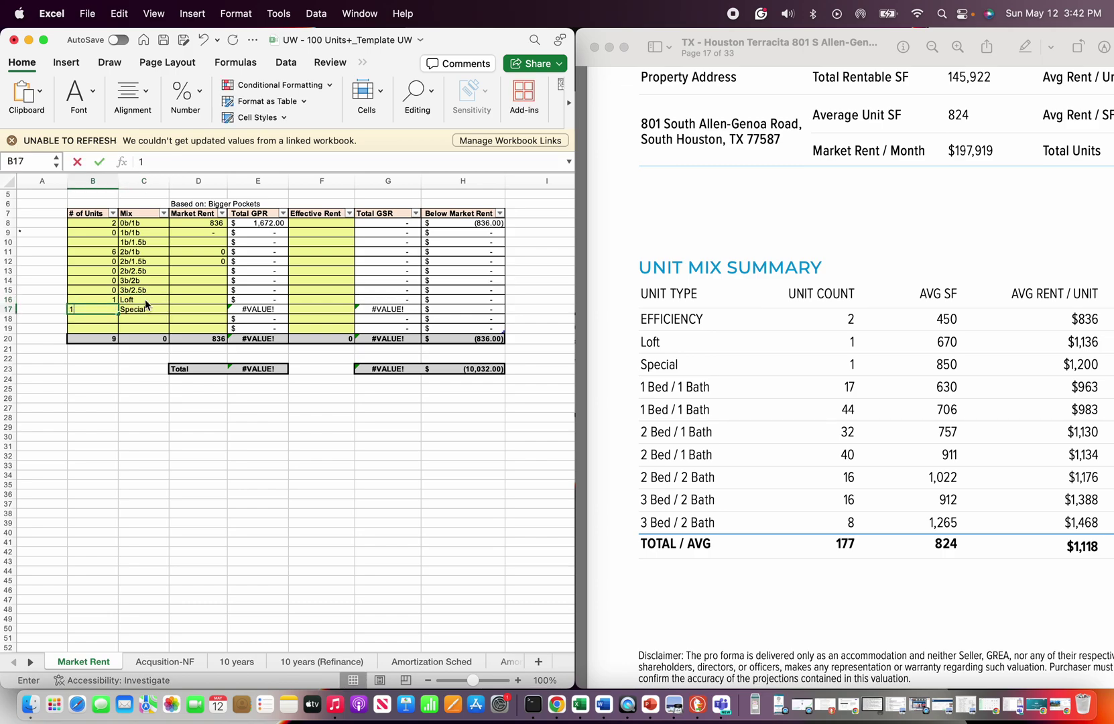
{"action": "key", "text": "Return"}
- Set the market rent to 1136 for the Loft and 1200 for the Special unit
{"action": "key", "text": "Right"}
{"action": "key", "text": "Right"}
{"action": "key", "text": "Up"}
{"action": "key", "text": "Up"}
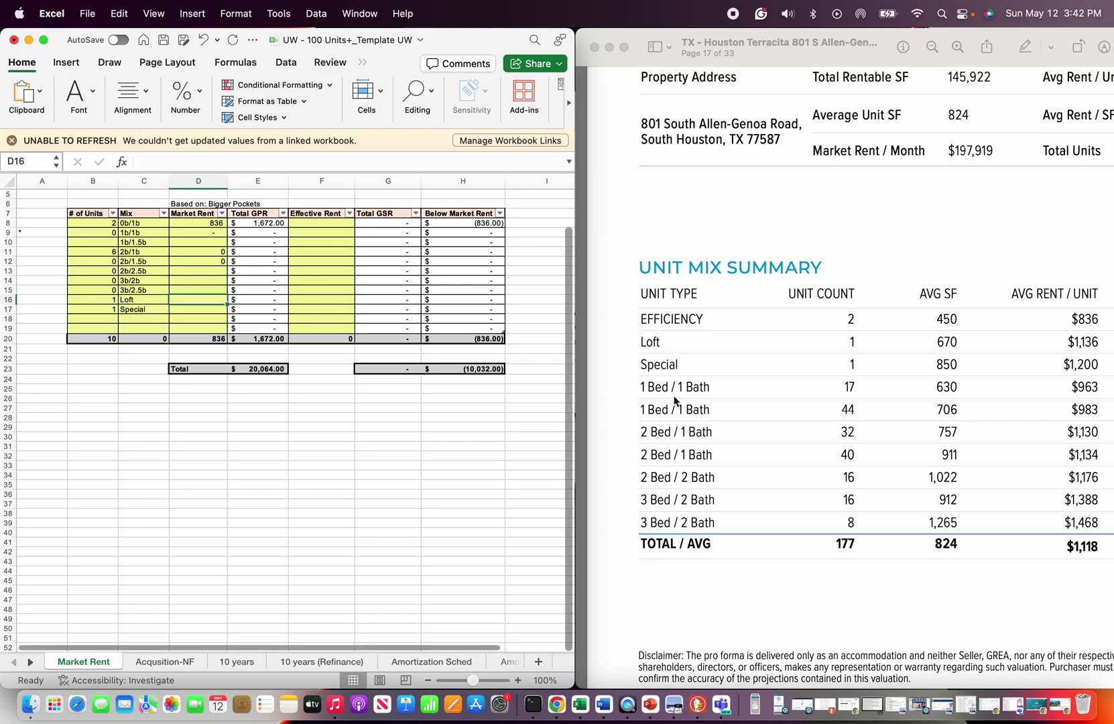
{"action": "type", "text": "1136"}
{"action": "key", "text": "Return"}
{"action": "type", "text": "1200"}
{"action": "key", "text": "Return"}
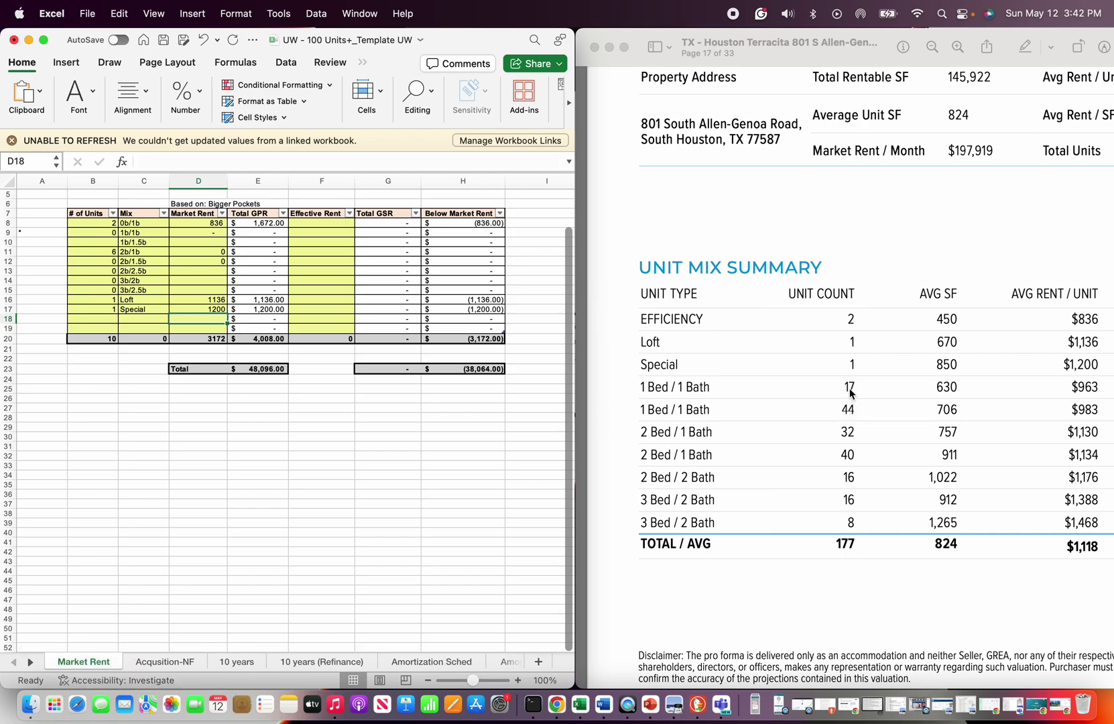
- Enter 61 units for the 1b/1.5b row and 72 units for the 2b/1b row
{"action": "left_click", "coordinate": [148, 281]}
{"action": "left_click", "coordinate": [98, 242]}
{"action": "type", "text": "61"}
{"action": "key", "text": "Return"}
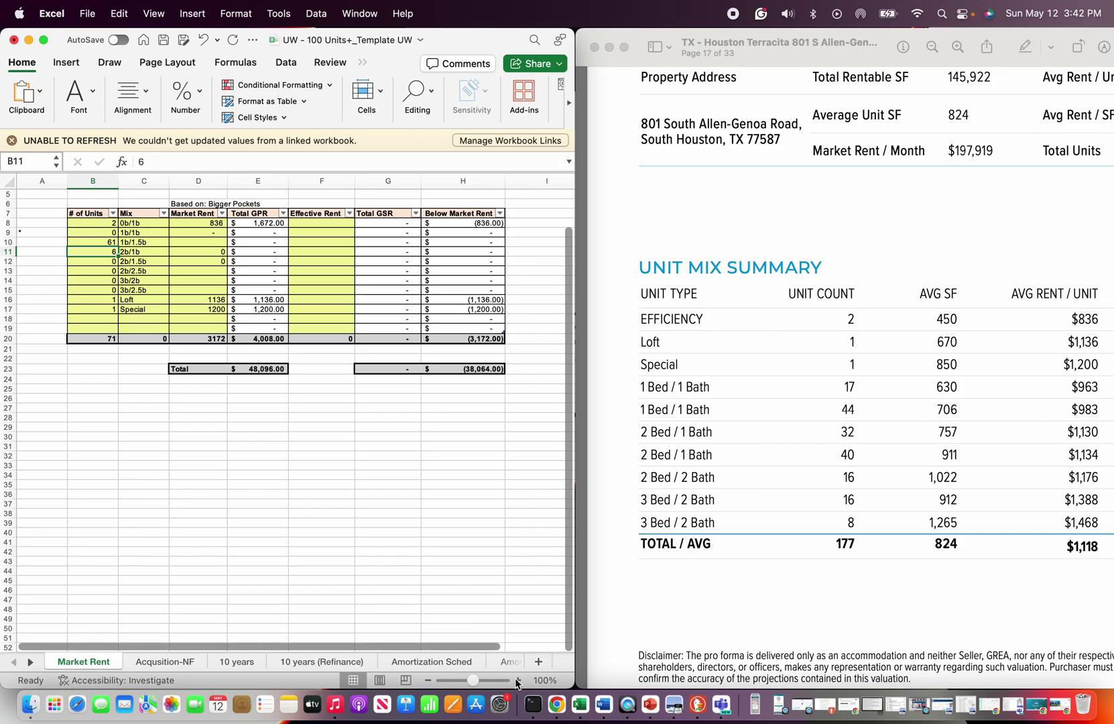
{"action": "left_click", "coordinate": [517, 681]}
{"action": "left_click", "coordinate": [517, 680]}
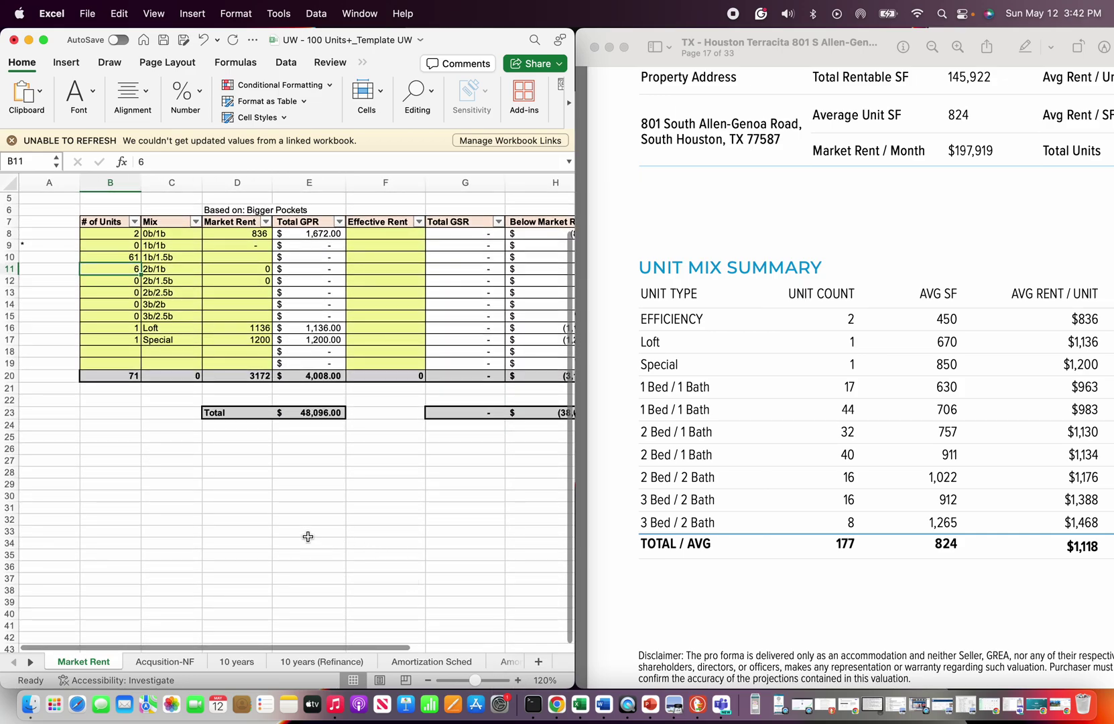
{"action": "scroll", "coordinate": [271, 509], "scroll_direction": "down", "scroll_amount": 1}
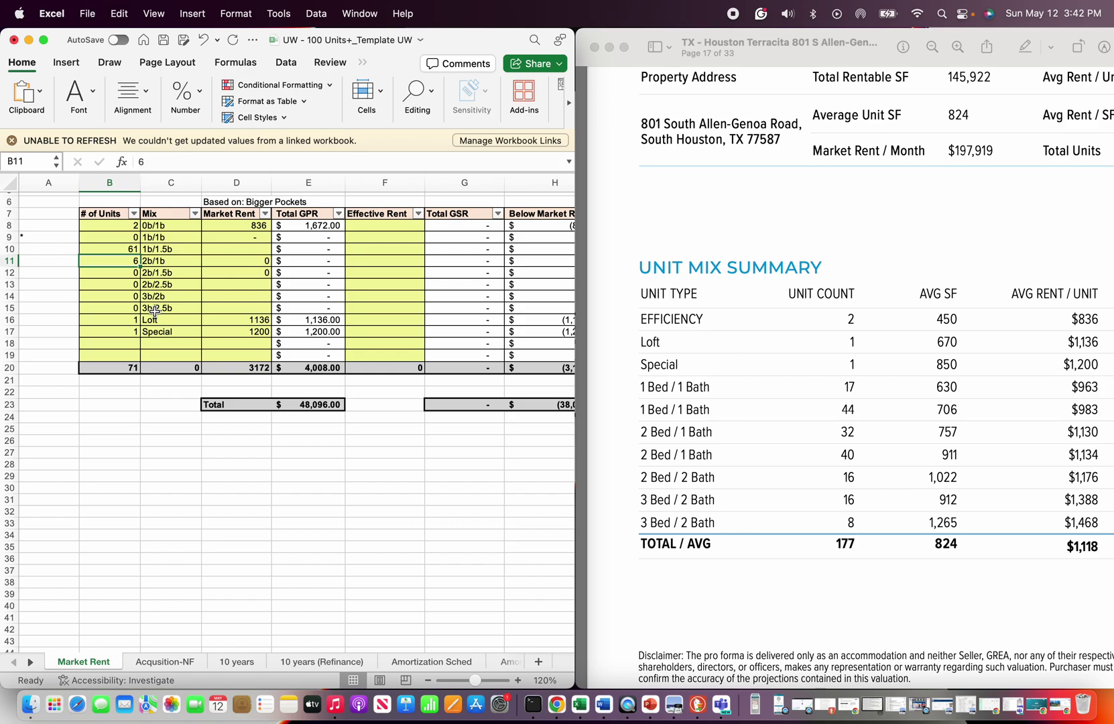
{"action": "type", "text": "72"}
{"action": "key", "text": "Up"}
- Rename the 2b/1.5b unit type in the Mix column to 2b/2b
{"action": "key", "text": "Right"}
{"action": "key", "text": "Right"}
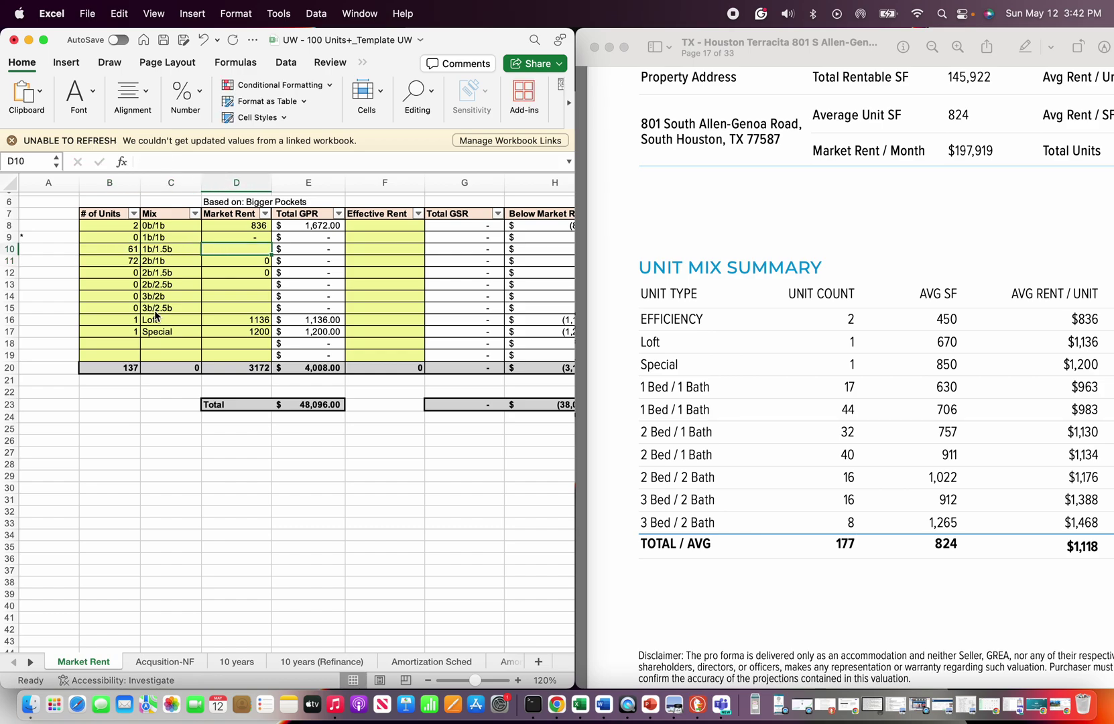
{"action": "key", "text": "Down"}
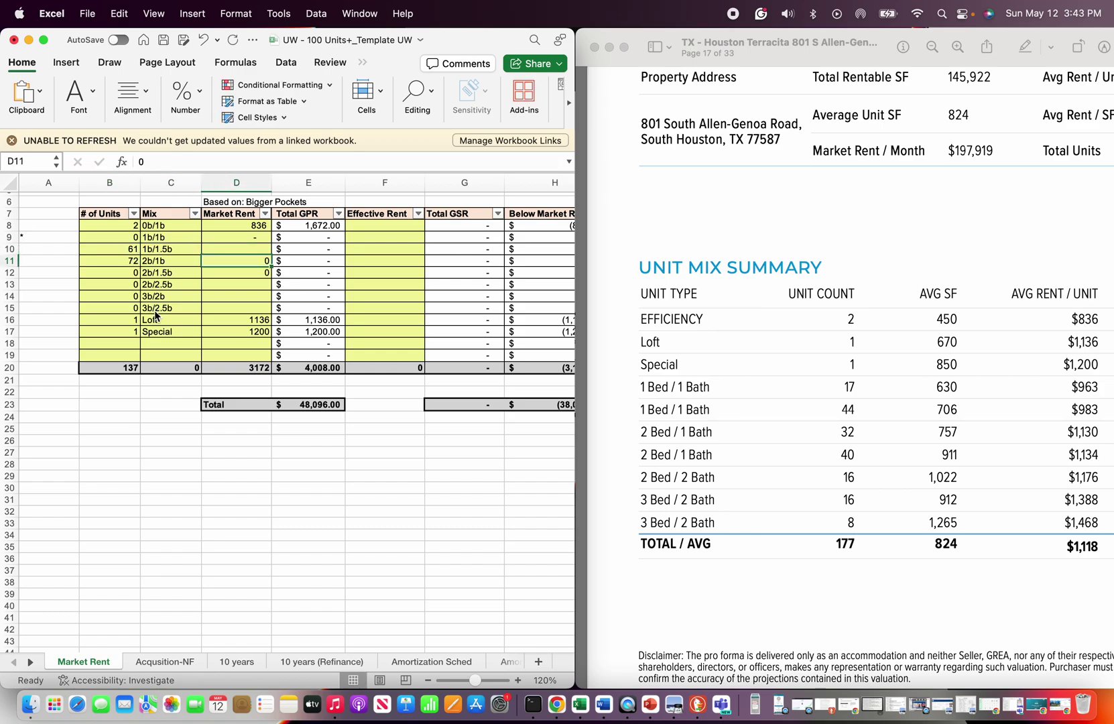
{"action": "key", "text": "Down"}
{"action": "key", "text": "Left"}
{"action": "key", "text": "Left"}
{"action": "key", "text": "Down"}
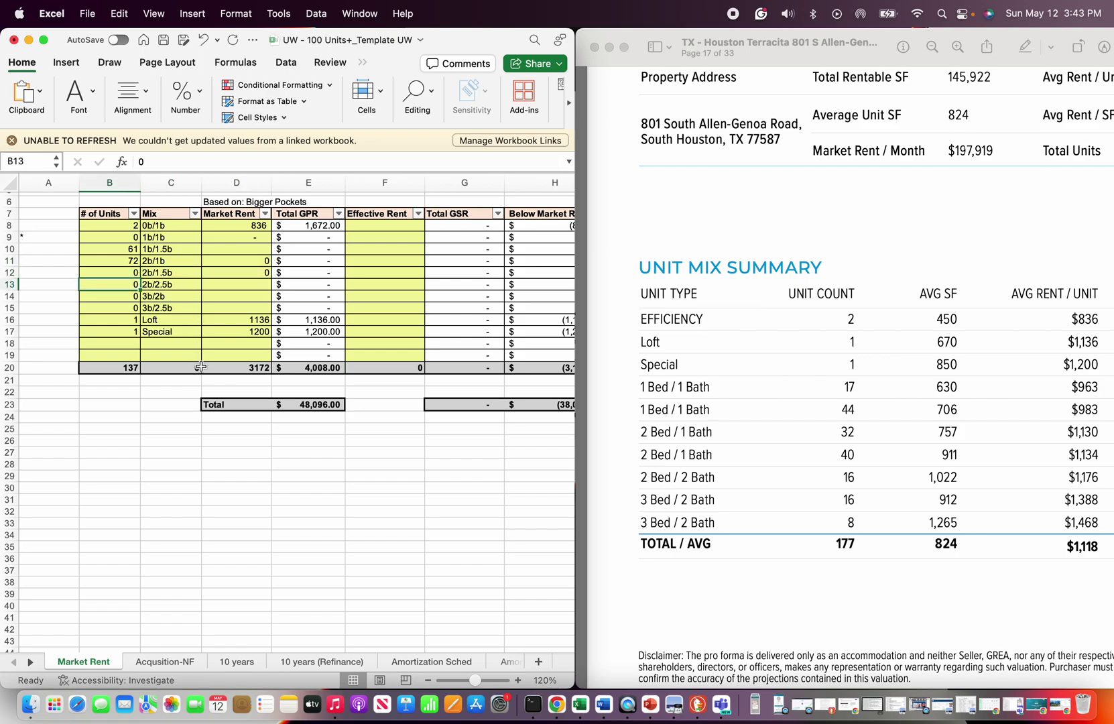
{"action": "key", "text": "Right"}
{"action": "key", "text": "Up"}
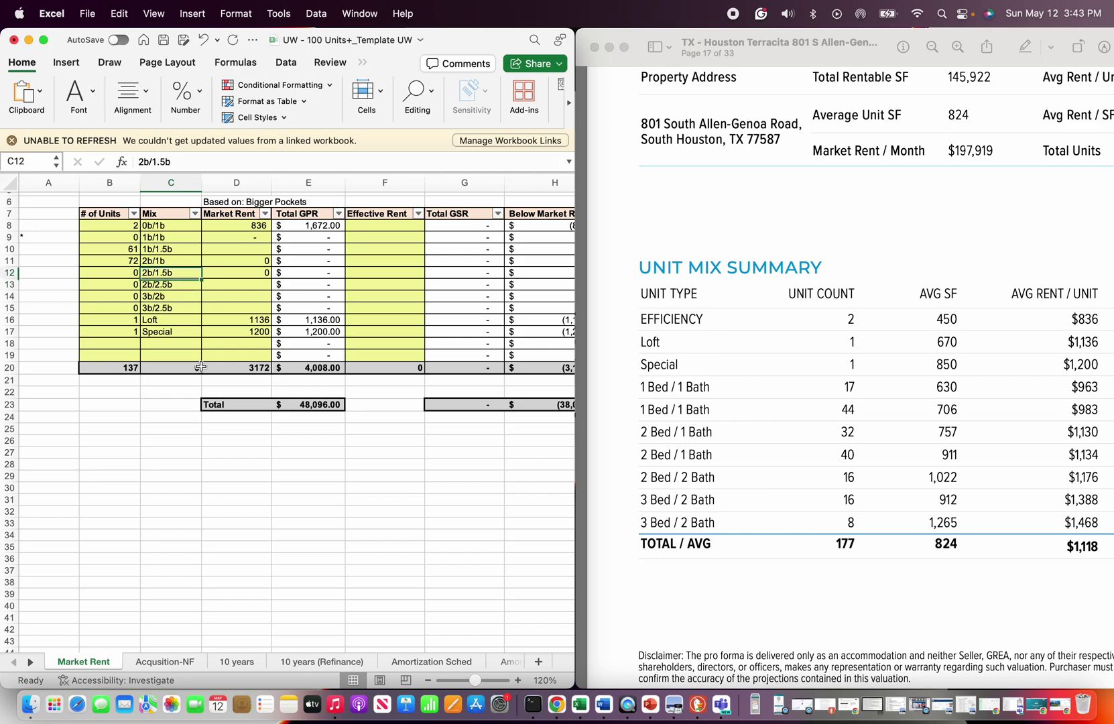
{"action": "left_click", "coordinate": [163, 158]}
{"action": "key", "text": "BackSpace"}
{"action": "key", "text": "BackSpace"}
{"action": "key", "text": "BackSpace"}
{"action": "type", "text": "2"}
{"action": "key", "text": "Return"}
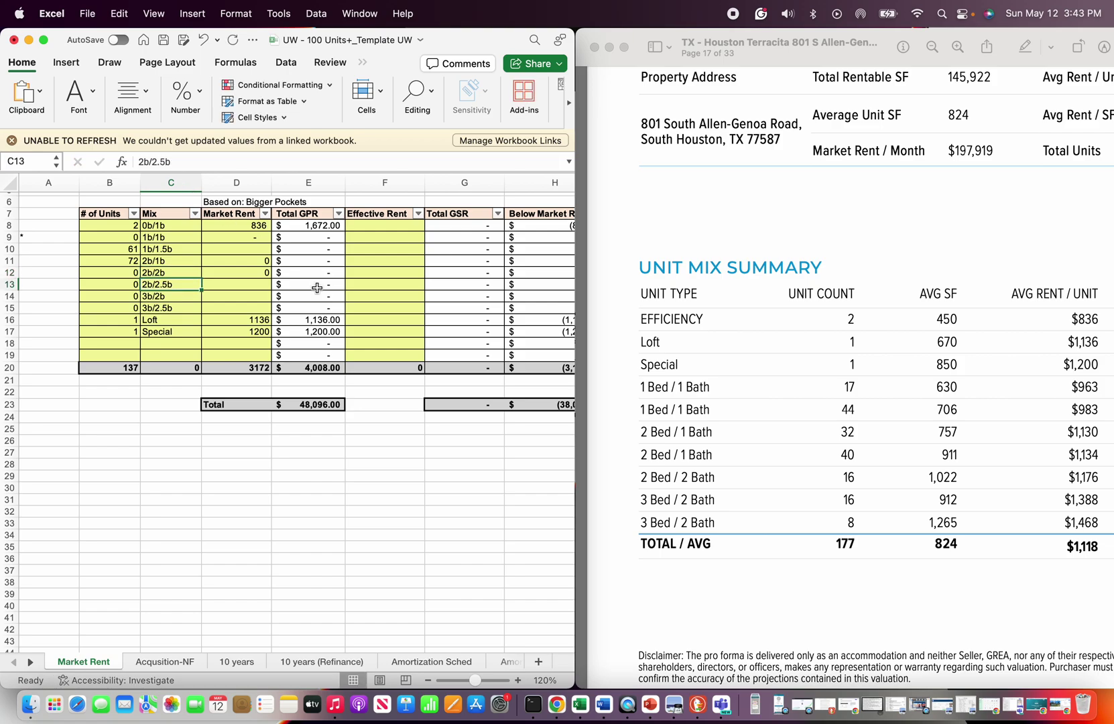
{"action": "key", "text": "BackSpace"}
{"action": "left_click", "coordinate": [178, 318]}
{"action": "key", "text": "super+z"}
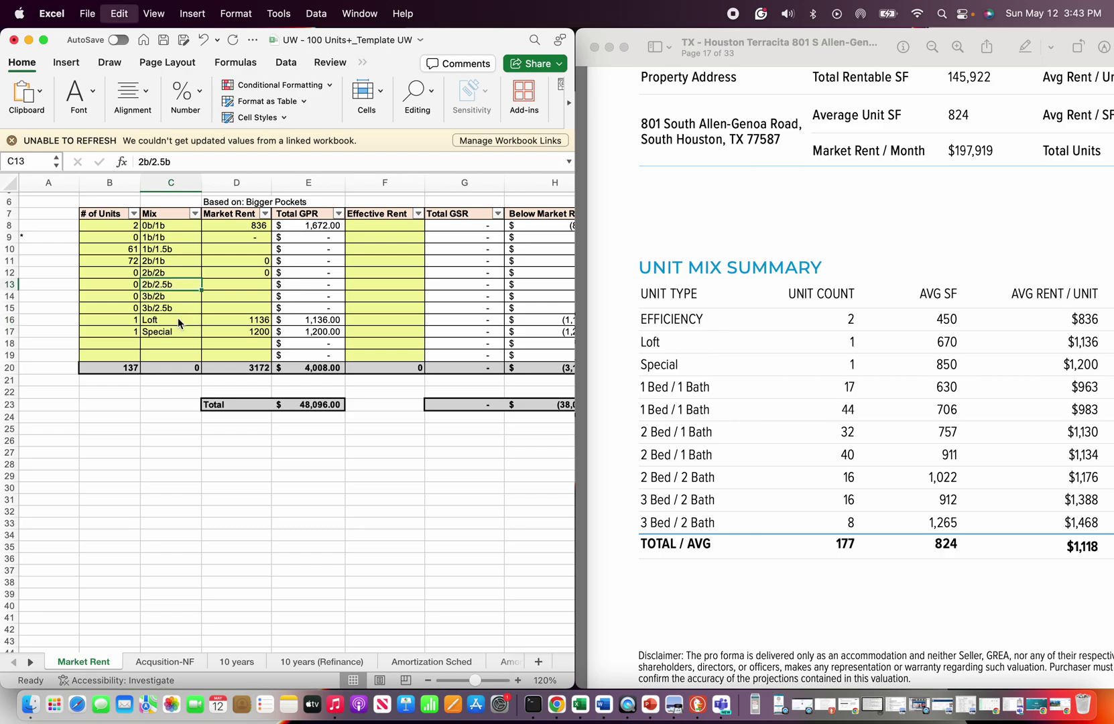
- Set the number of units for the 2b/2b row to 16
{"action": "left_click", "coordinate": [227, 288]}
{"action": "key", "text": "Left"}
{"action": "key", "text": "Left"}
{"action": "key", "text": "Up"}
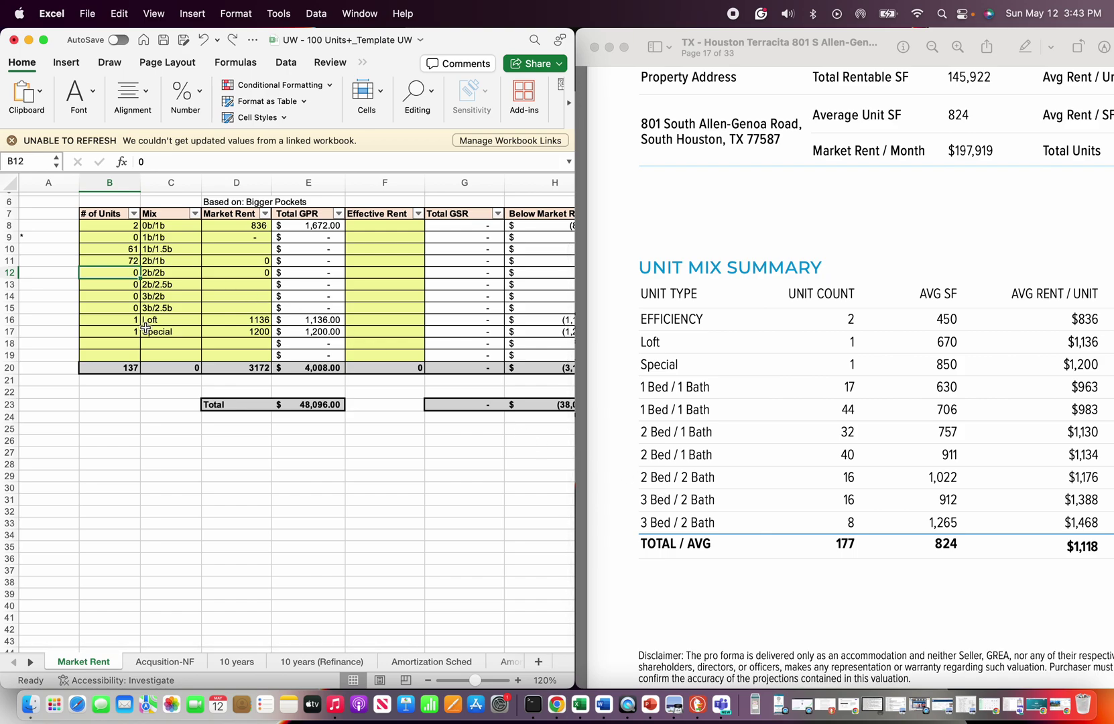
{"action": "type", "text": "16"}
{"action": "key", "text": "Return"}
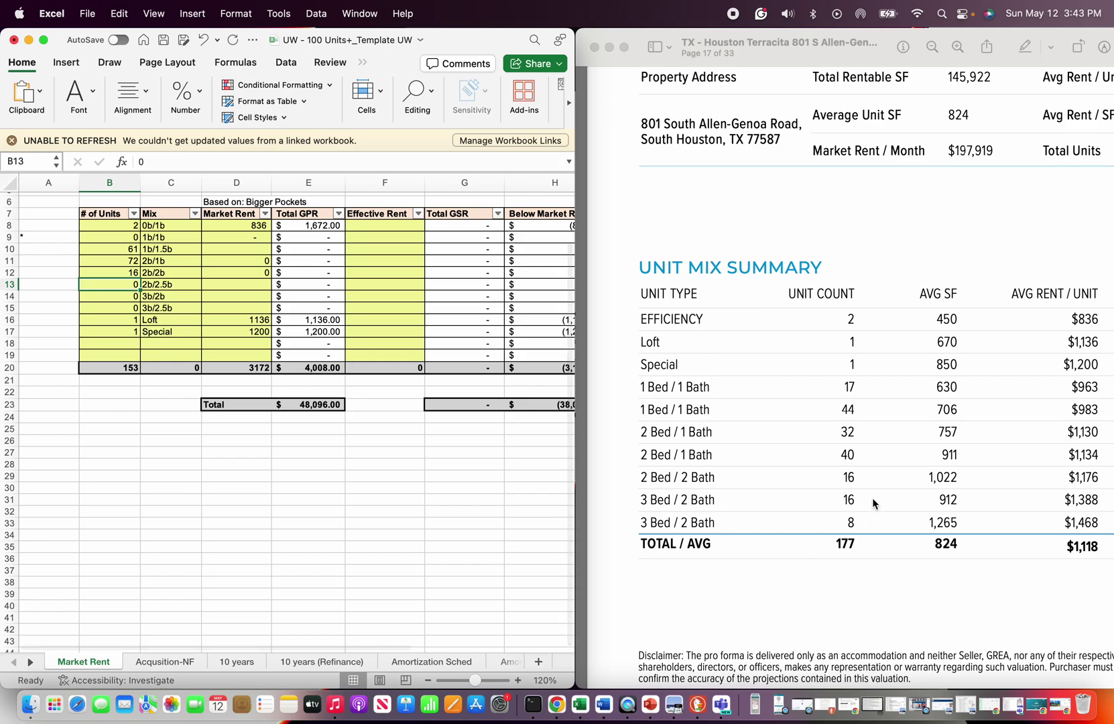
{"action": "key", "text": "Return"}
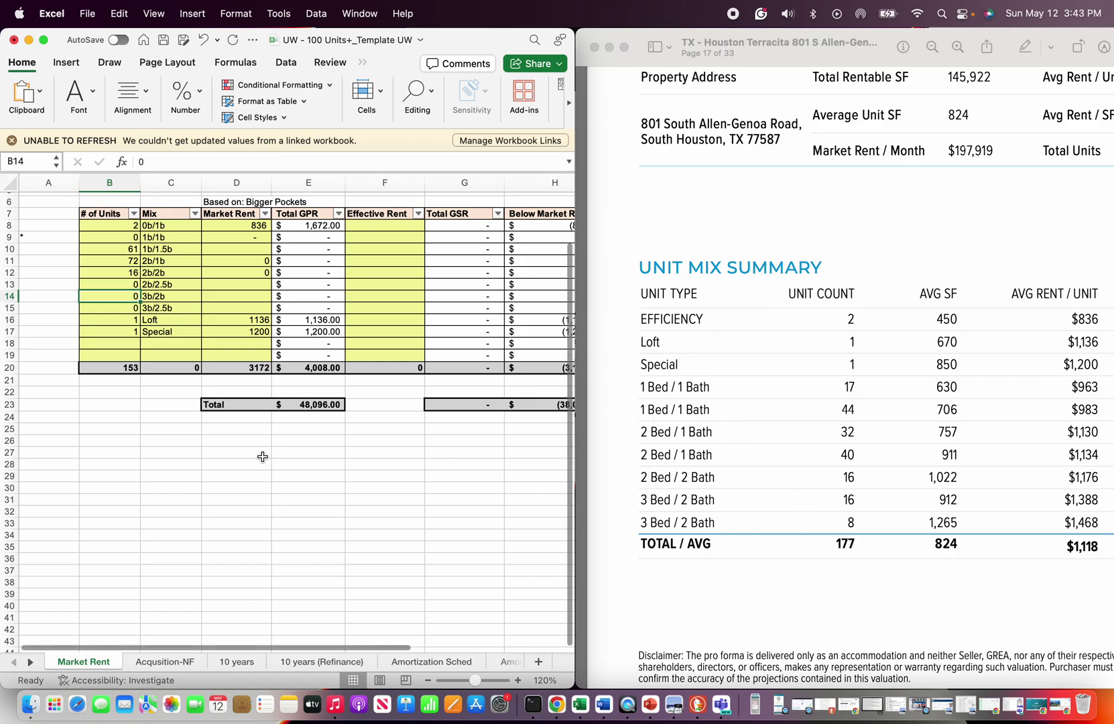
- Add the note "See different unit sq footage for 3/2's" in cell D26 below the unit mix table
{"action": "left_click", "coordinate": [243, 441]}
{"action": "type", "text": "See "}
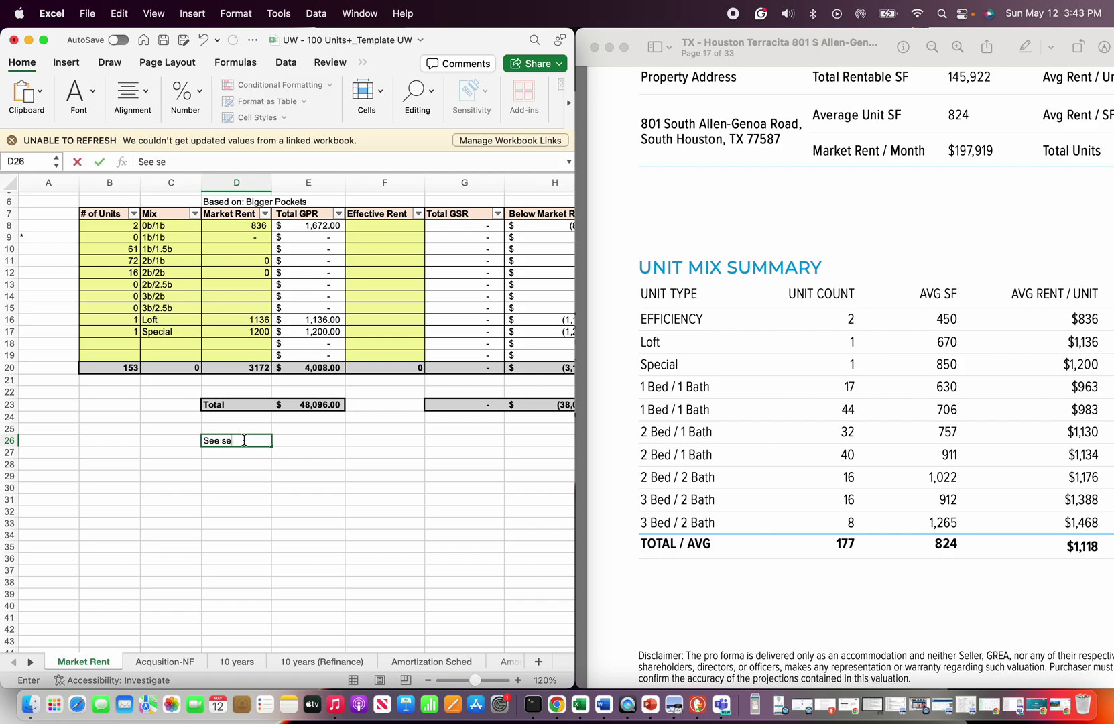
{"action": "type", "text": "different uni"}
{"action": "type", "text": "t sq"}
{"action": "type", "text": "unit sq foota"}
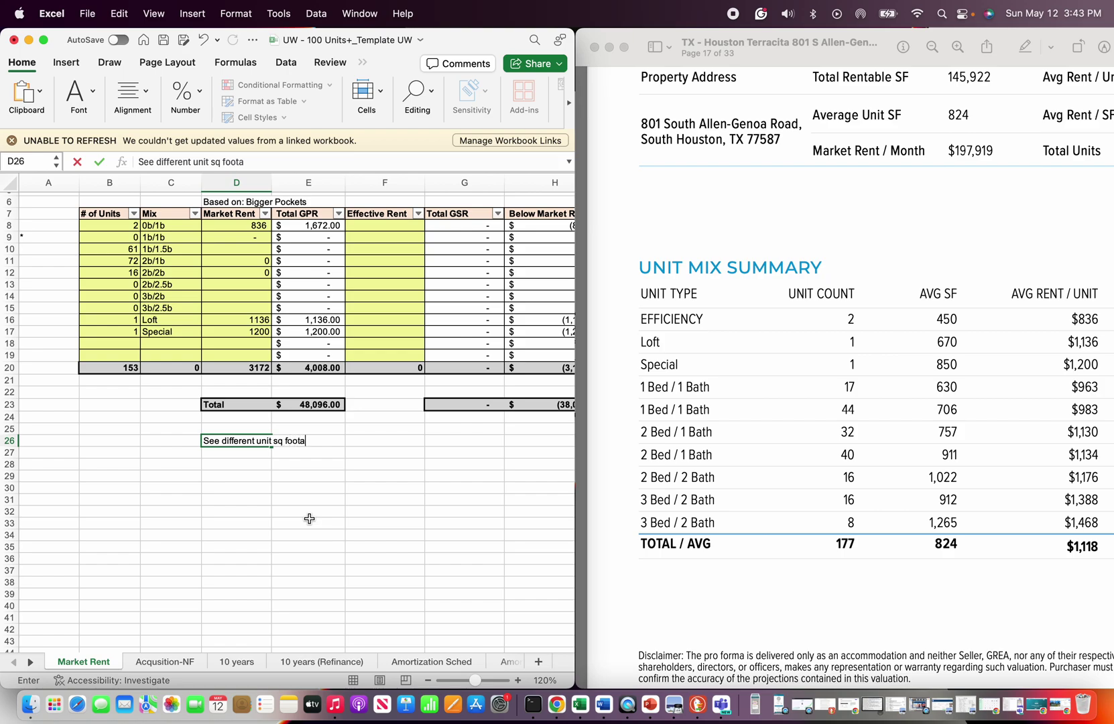
{"action": "type", "text": "ge for 3/2's"}
{"action": "key", "text": "Return"}
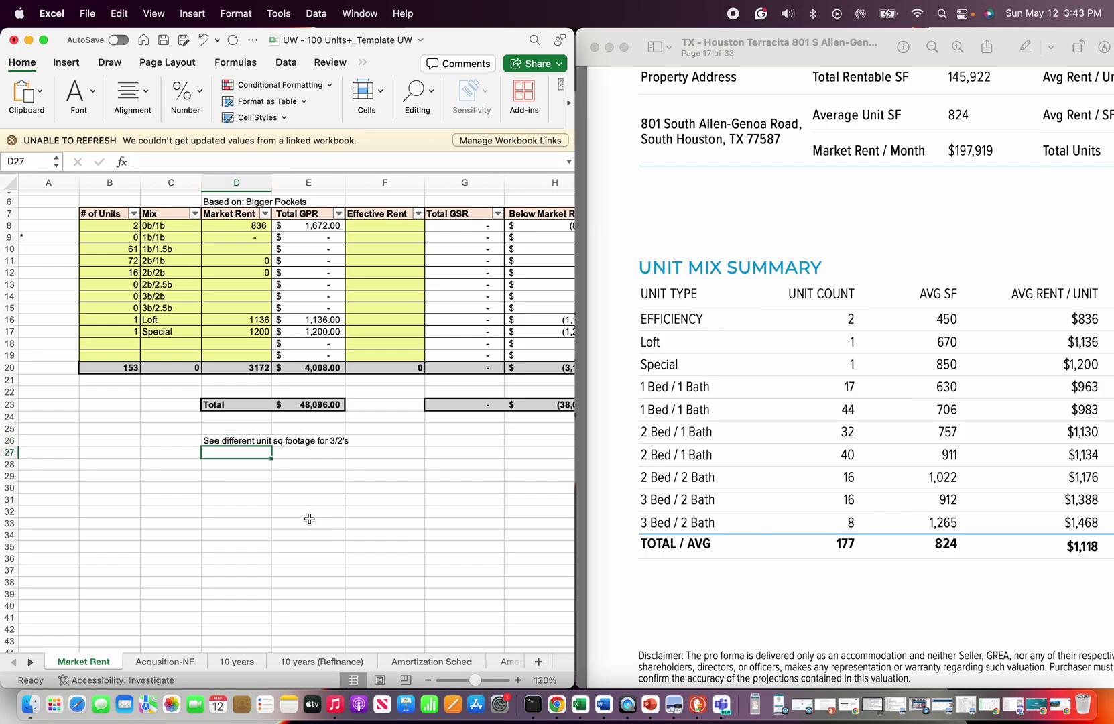
- Add the note "Loft & Special?" in cell D27, directly under the square footage note
{"action": "type", "text": "Loft"}
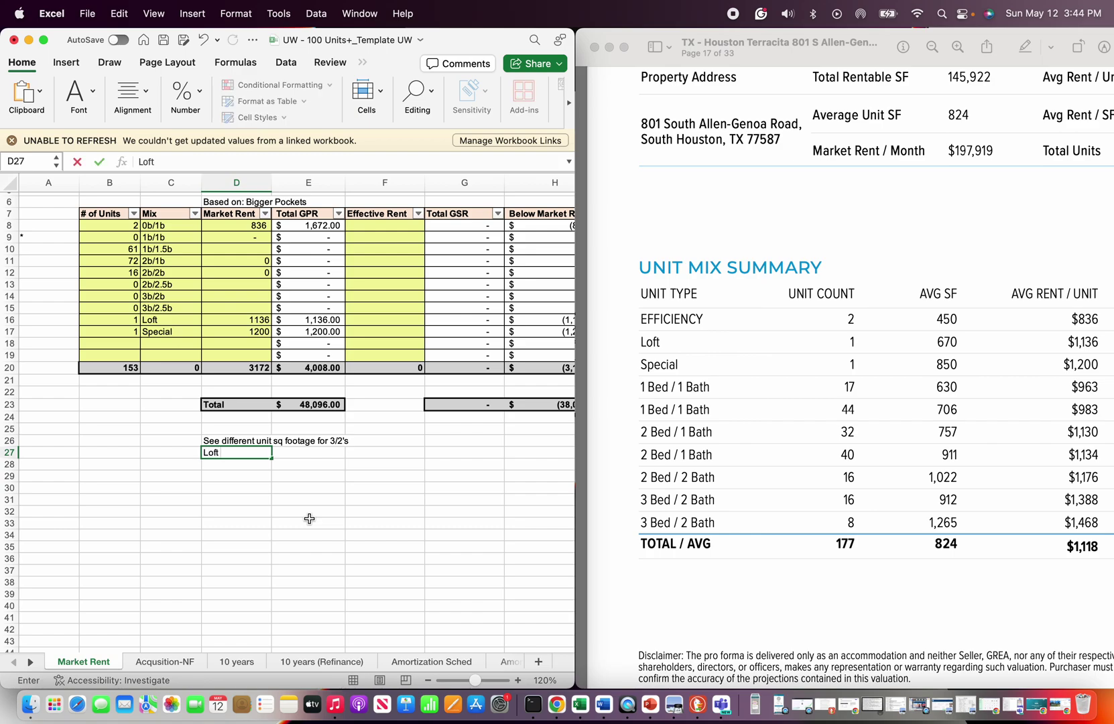
{"action": "type", "text": " & Special?"}
{"action": "key", "text": "Return"}
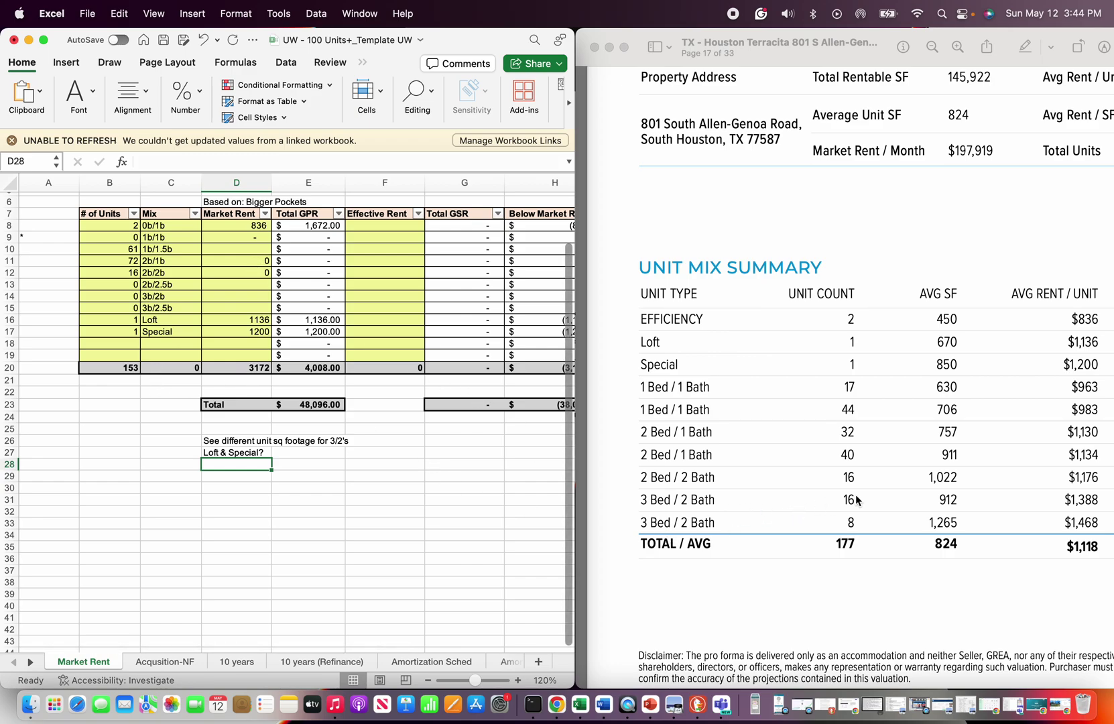
- Set the number of units for the 3b/2b row to 24
{"action": "left_click", "coordinate": [122, 296]}
{"action": "key", "text": "Return"}
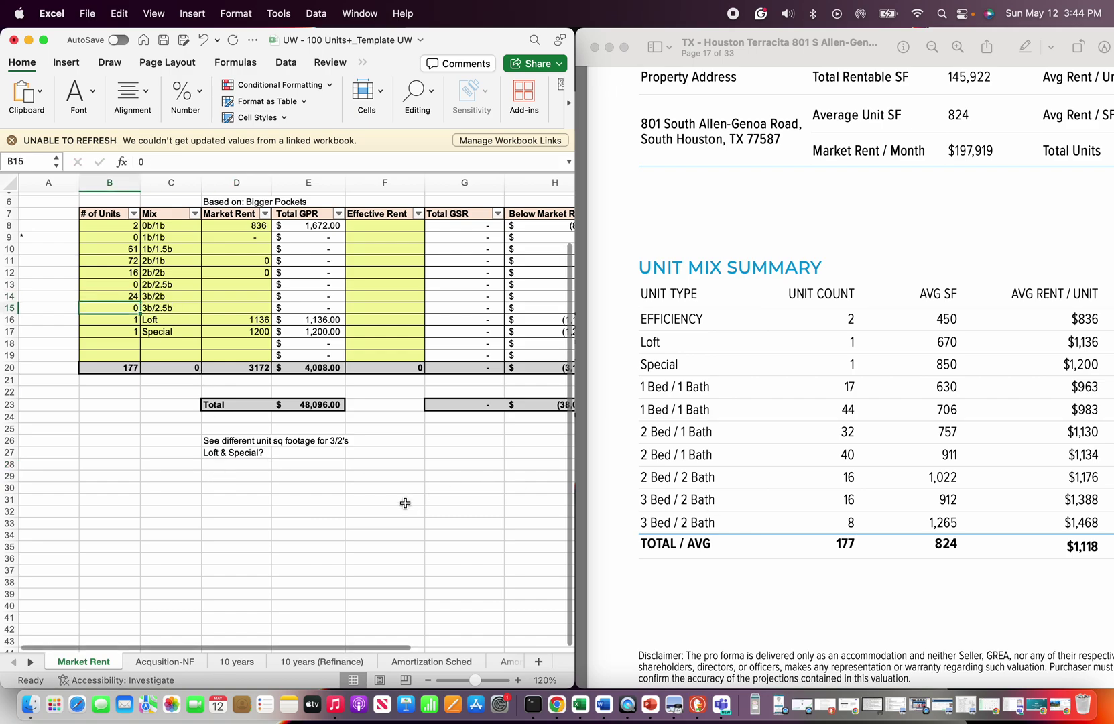
{"action": "scroll", "coordinate": [382, 519], "scroll_direction": "down", "scroll_amount": 2}
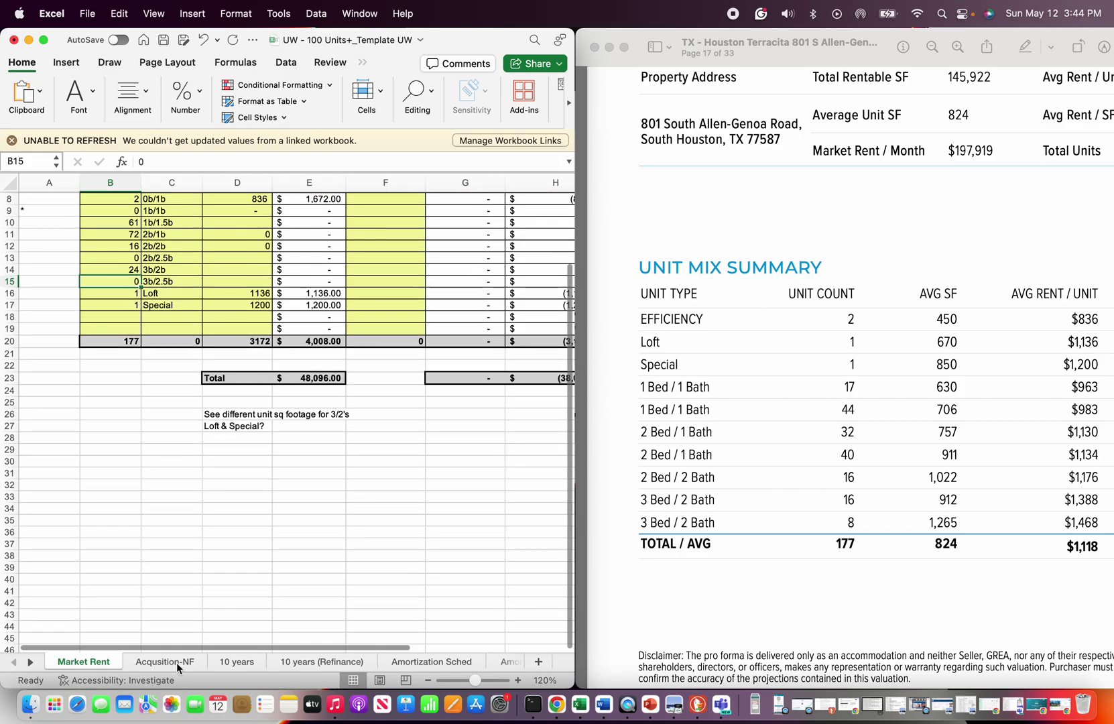
{"action": "scroll", "coordinate": [177, 508], "scroll_direction": "up", "scroll_amount": 3}
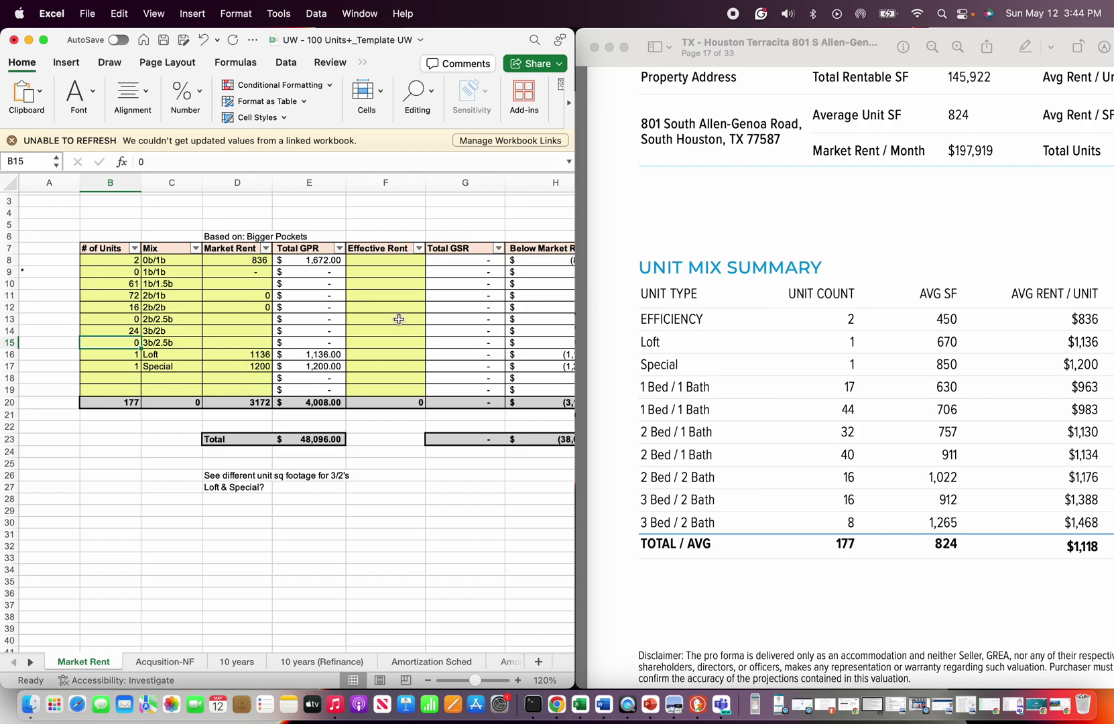
{"action": "left_click", "coordinate": [217, 334]}
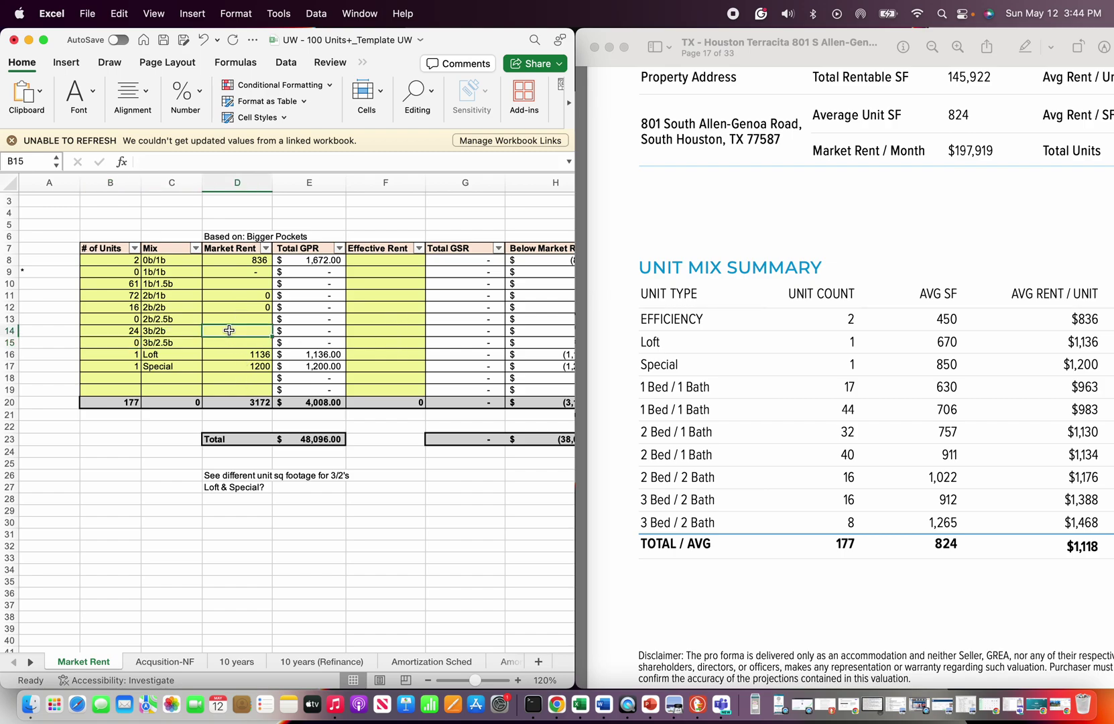
{"action": "scroll", "coordinate": [143, 454], "scroll_direction": "down", "scroll_amount": 2}
{"action": "scroll", "coordinate": [144, 452], "scroll_direction": "up", "scroll_amount": 3}
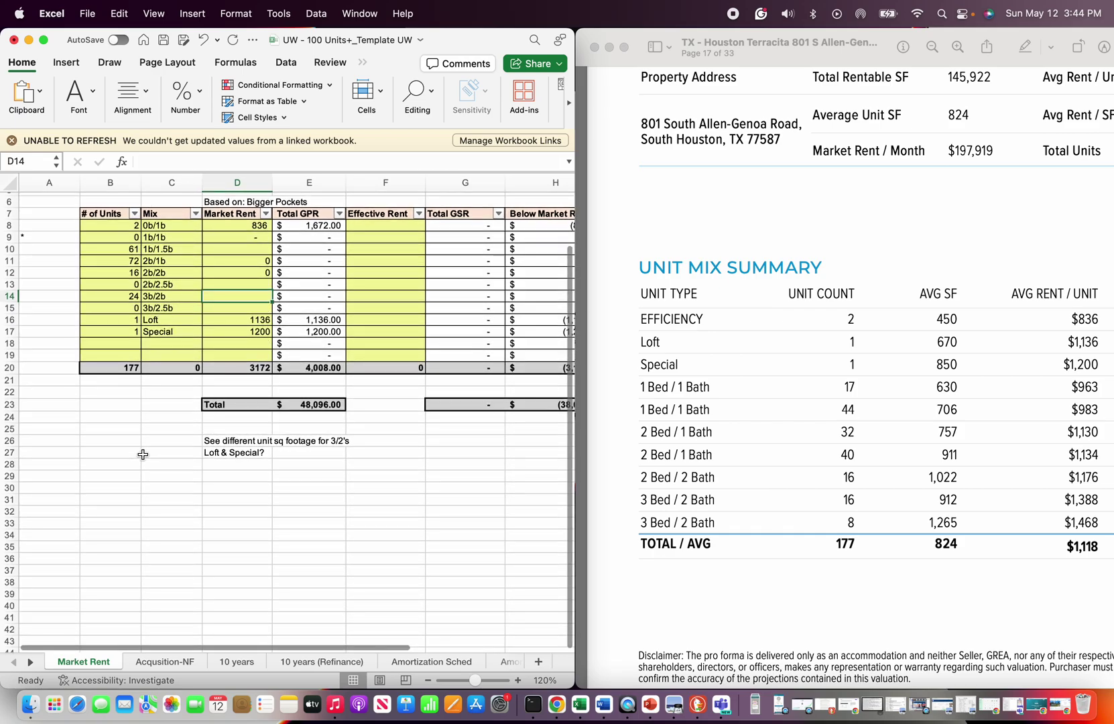
{"action": "scroll", "coordinate": [144, 453], "scroll_direction": "down", "scroll_amount": 1}
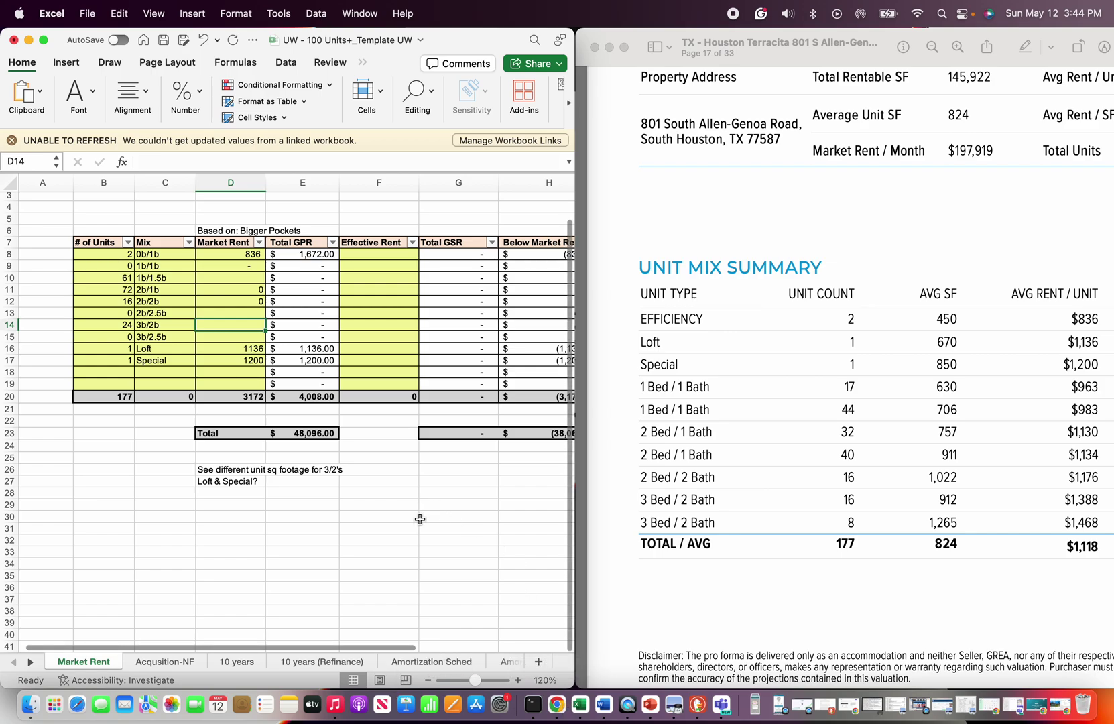
- Switch to Chrome and bring up the Rentometer page in the window that holds the Terracita Apartments listing
{"action": "left_click", "coordinate": [556, 706]}
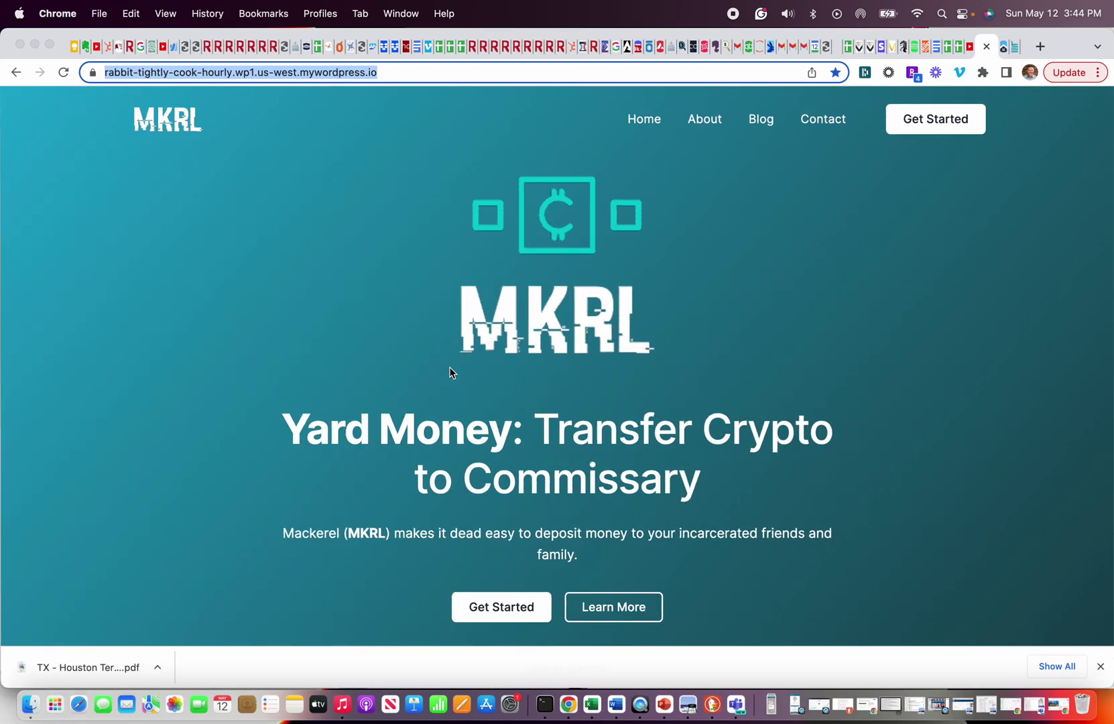
{"action": "left_click", "coordinate": [35, 43]}
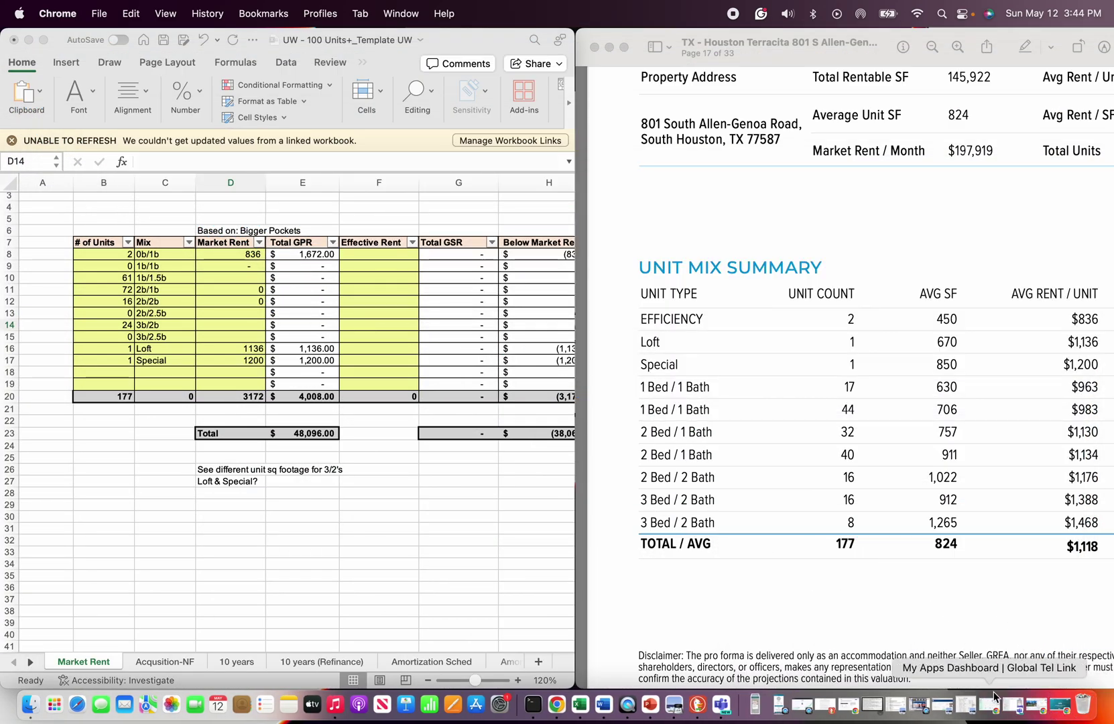
{"action": "left_click", "coordinate": [1037, 707]}
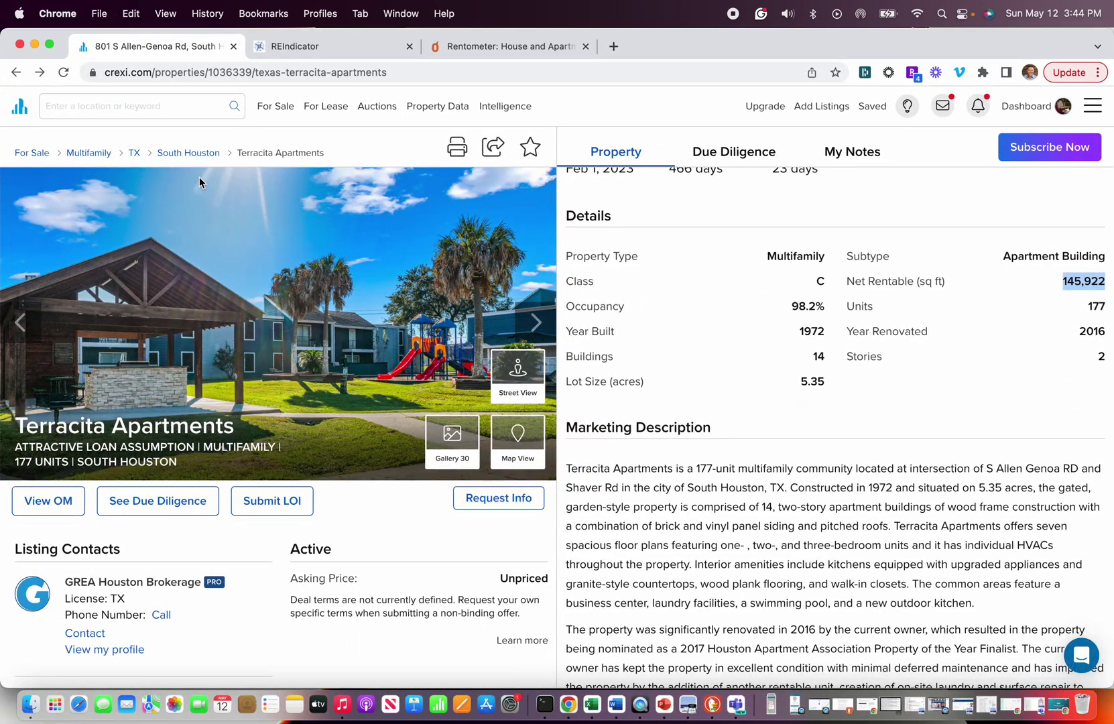
{"action": "left_click", "coordinate": [492, 45]}
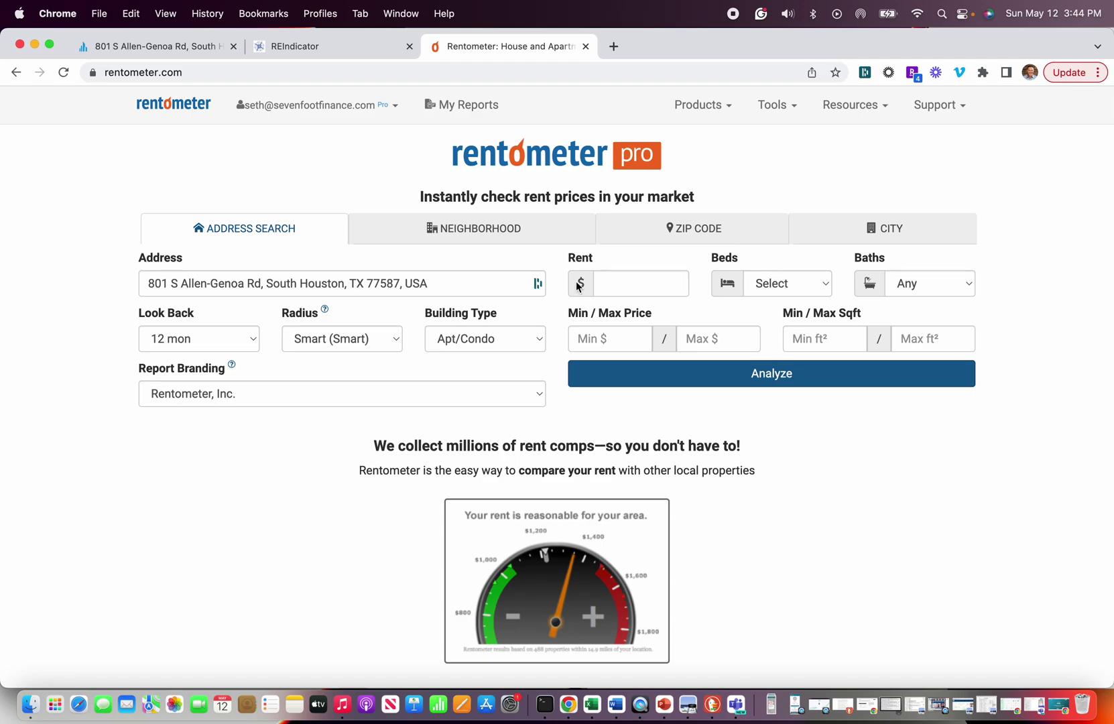
- Run a Rentometer rent analysis at the property's address for studio units with 1 bath only
{"action": "left_click", "coordinate": [786, 285]}
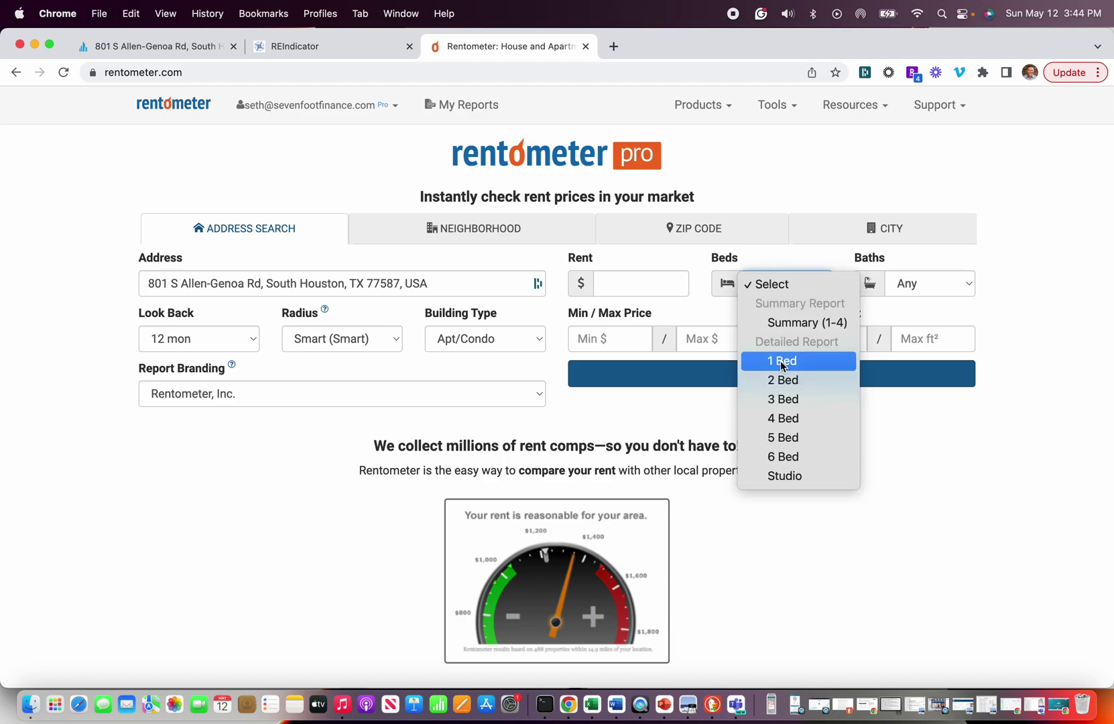
{"action": "left_click", "coordinate": [785, 476]}
{"action": "left_click", "coordinate": [915, 285]}
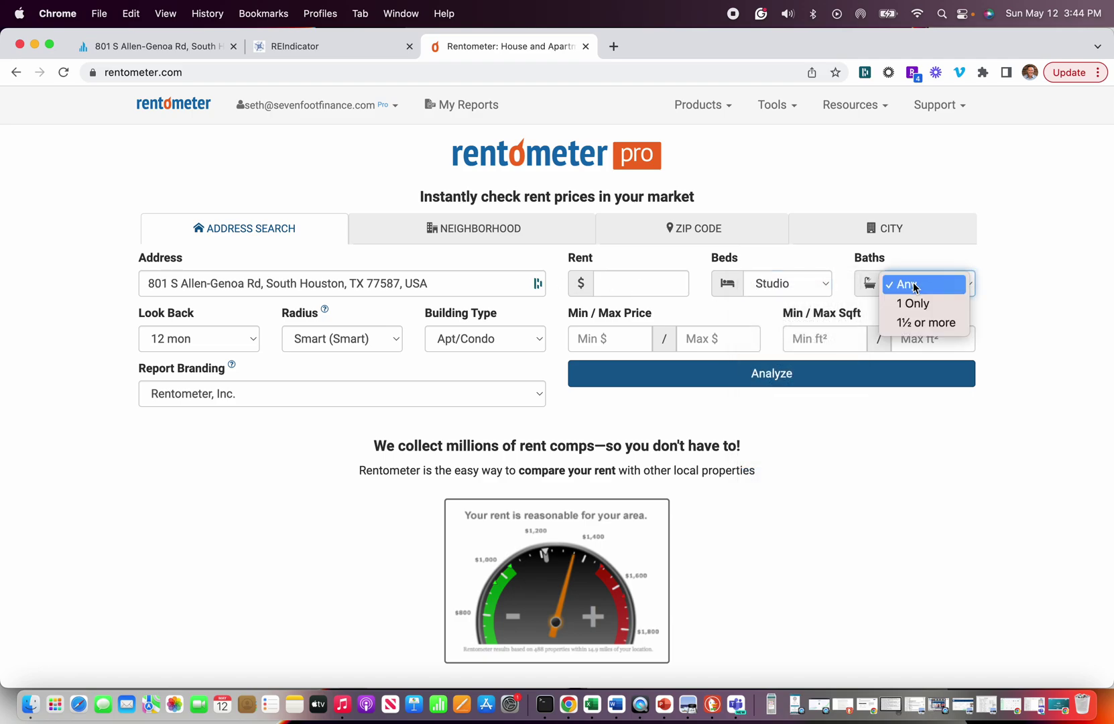
{"action": "left_click", "coordinate": [911, 304]}
{"action": "left_click", "coordinate": [788, 372]}
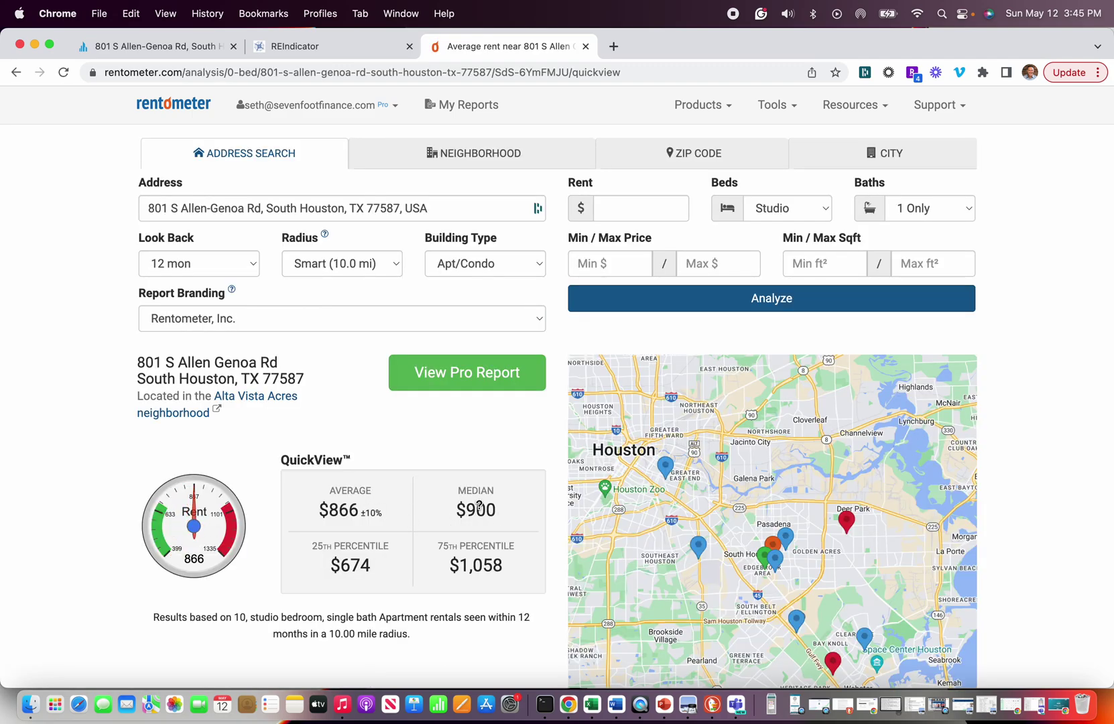
- Compare Rentometer's studio rent figures with the 0b/1b market rent on the Excel Market Rent sheet
{"action": "left_click", "coordinate": [592, 704]}
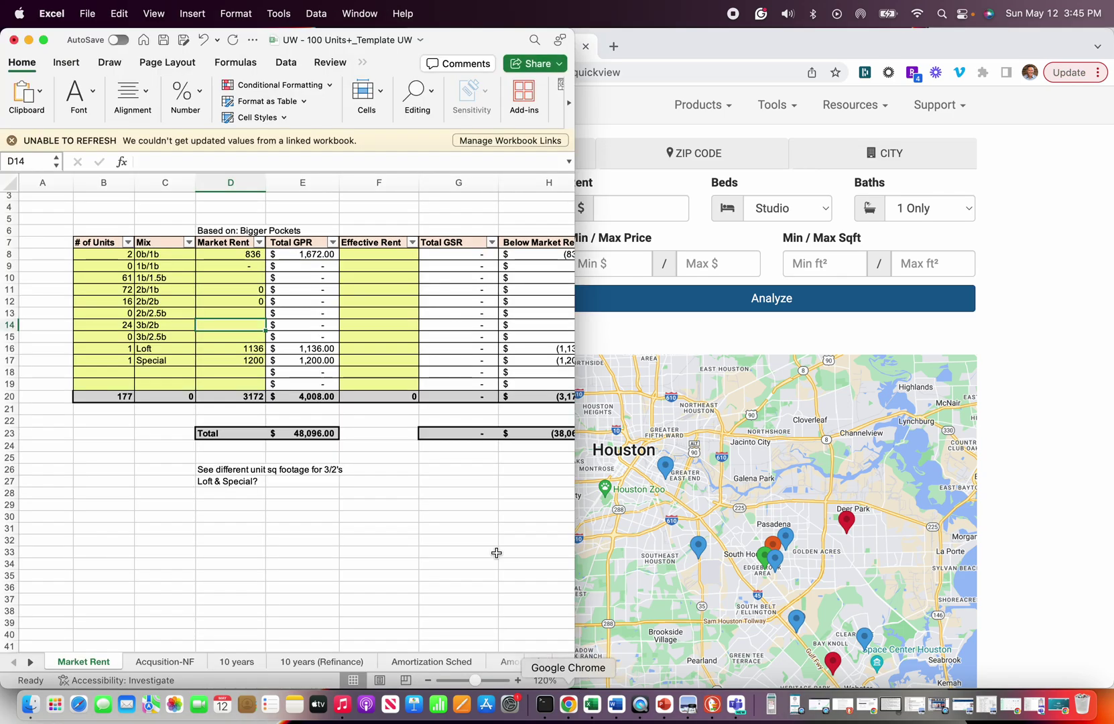
{"action": "left_click", "coordinate": [237, 254]}
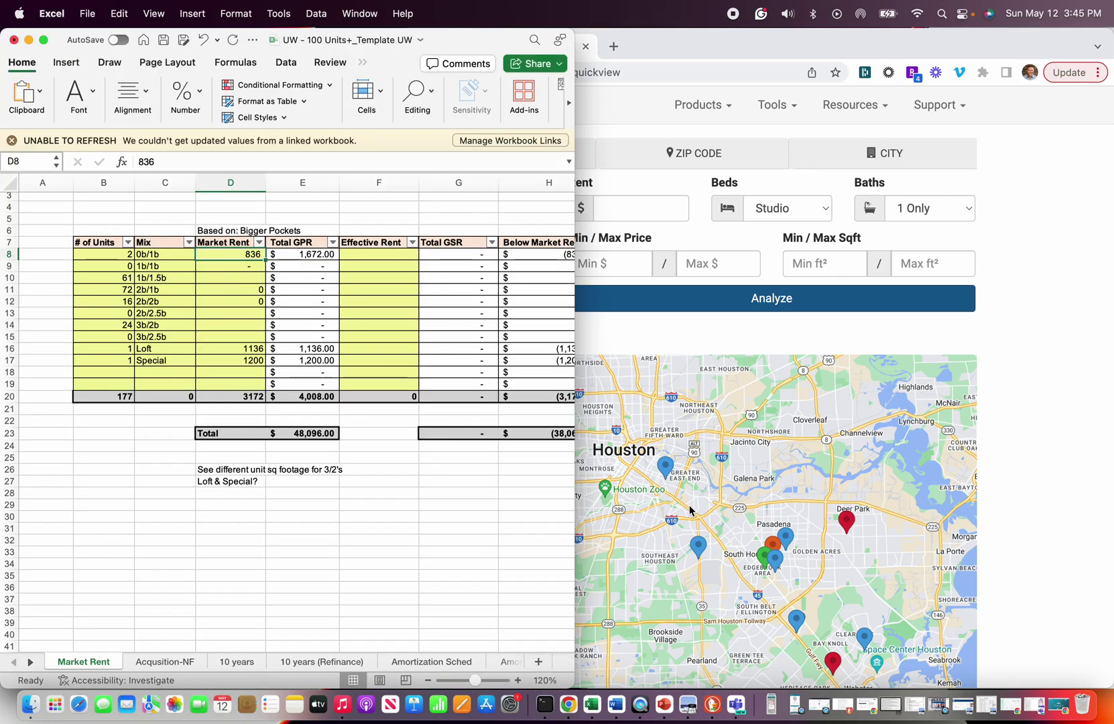
{"action": "left_click", "coordinate": [1105, 385]}
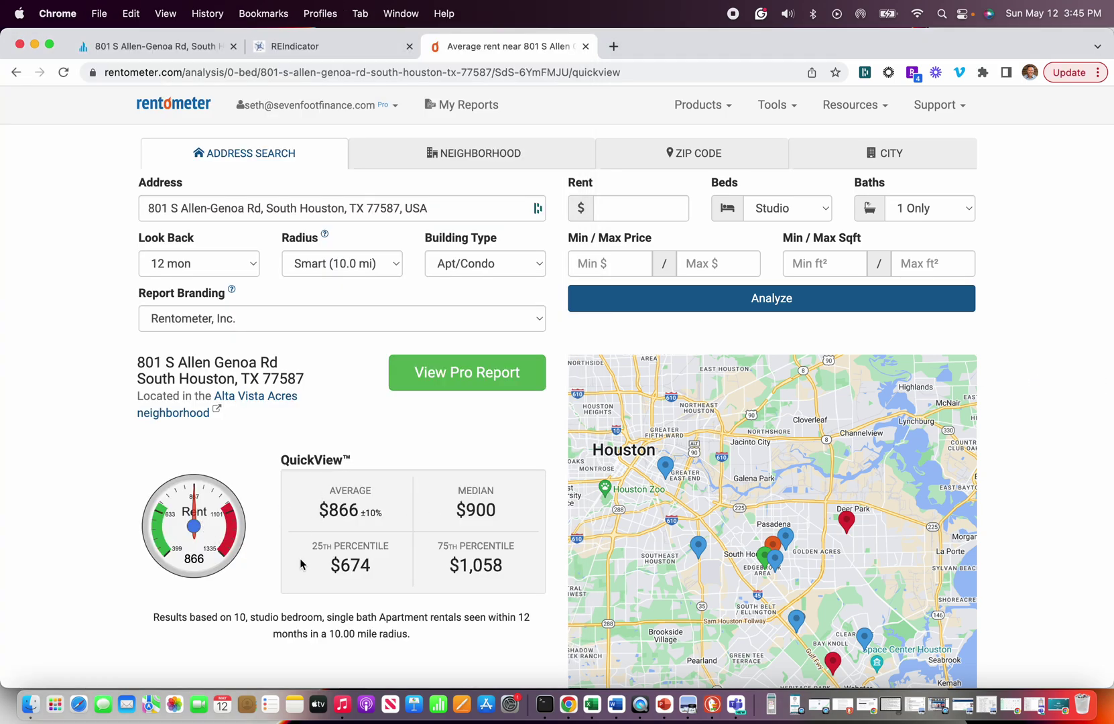
{"action": "left_click", "coordinate": [593, 704]}
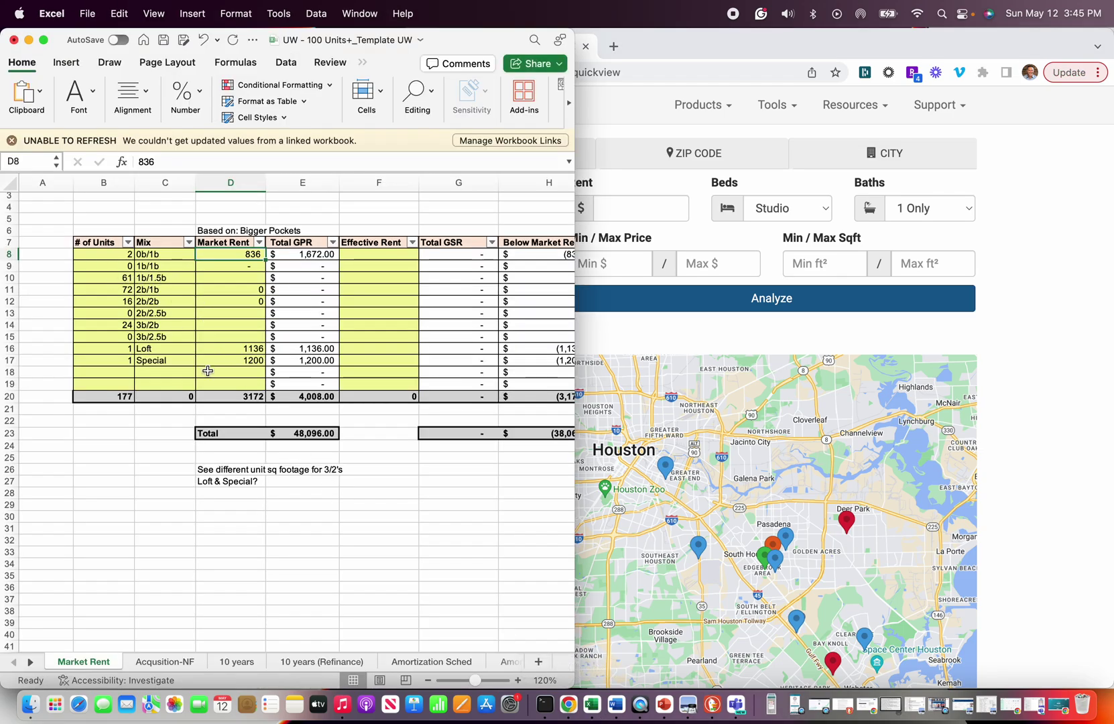
- Set the number of units to 0 for the 1b/1.5b row and 61 for the 1b/1b row
{"action": "left_click", "coordinate": [144, 277]}
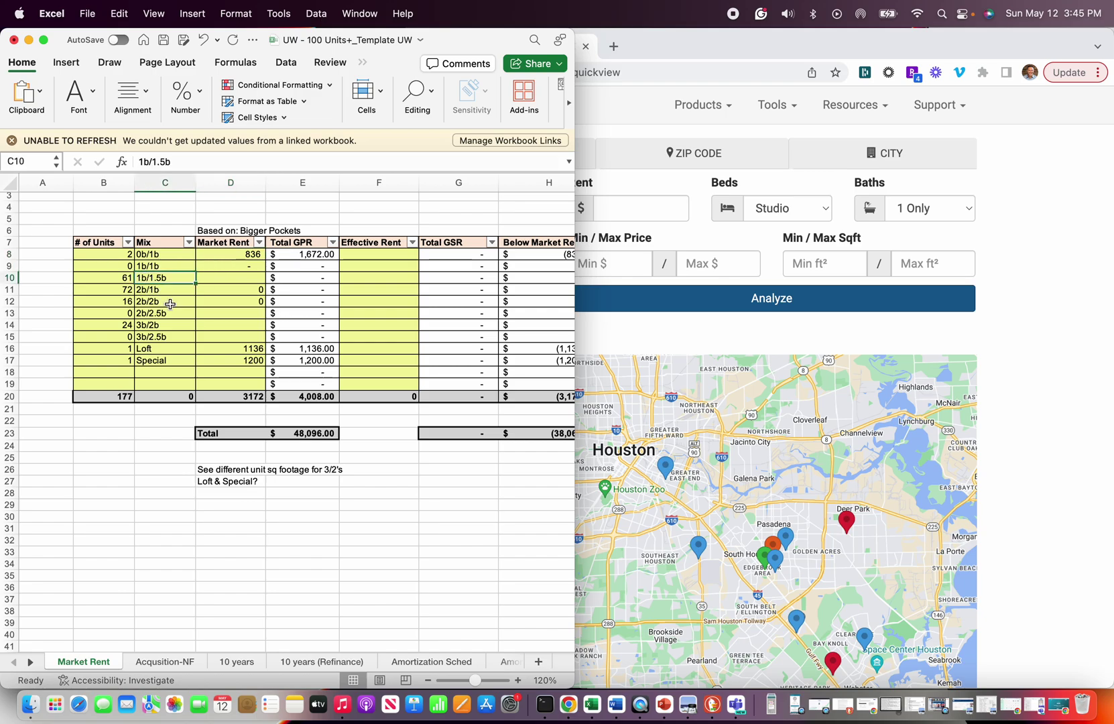
{"action": "left_click", "coordinate": [119, 277]}
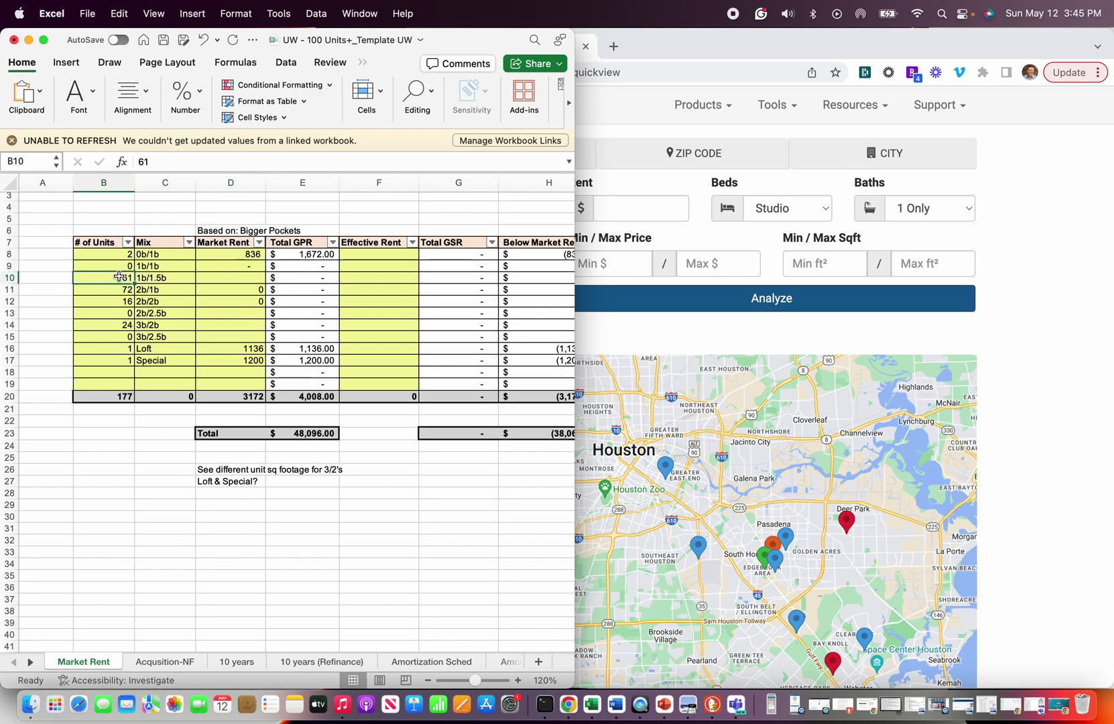
{"action": "type", "text": "0"}
{"action": "left_click", "coordinate": [121, 267]}
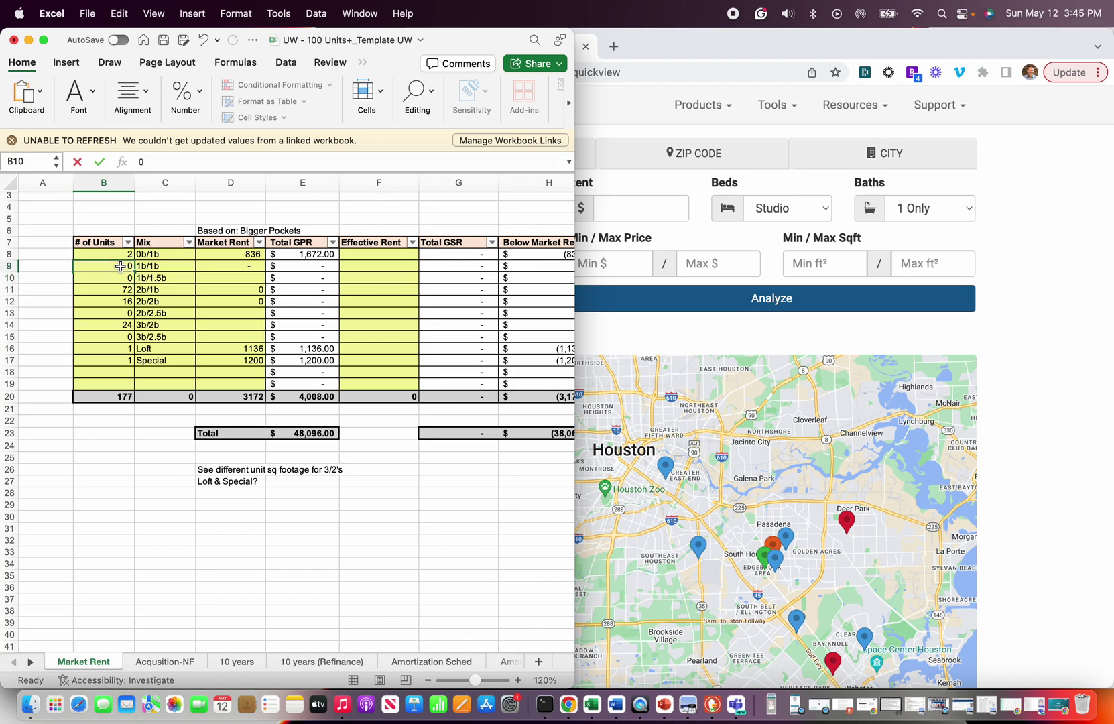
{"action": "type", "text": "61"}
{"action": "key", "text": "Return"}
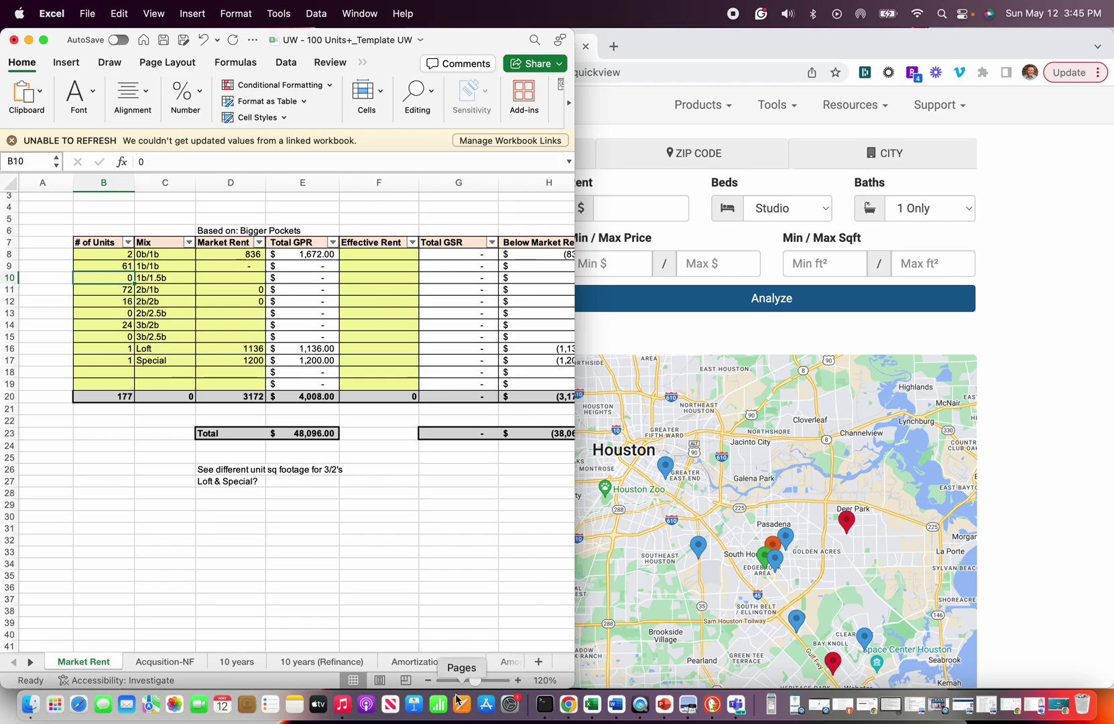
- Check the 1 Bed / 1 Bath entries in the offering memorandum's unit mix summary in Preview and minimize the PDF
{"action": "left_click", "coordinate": [685, 703]}
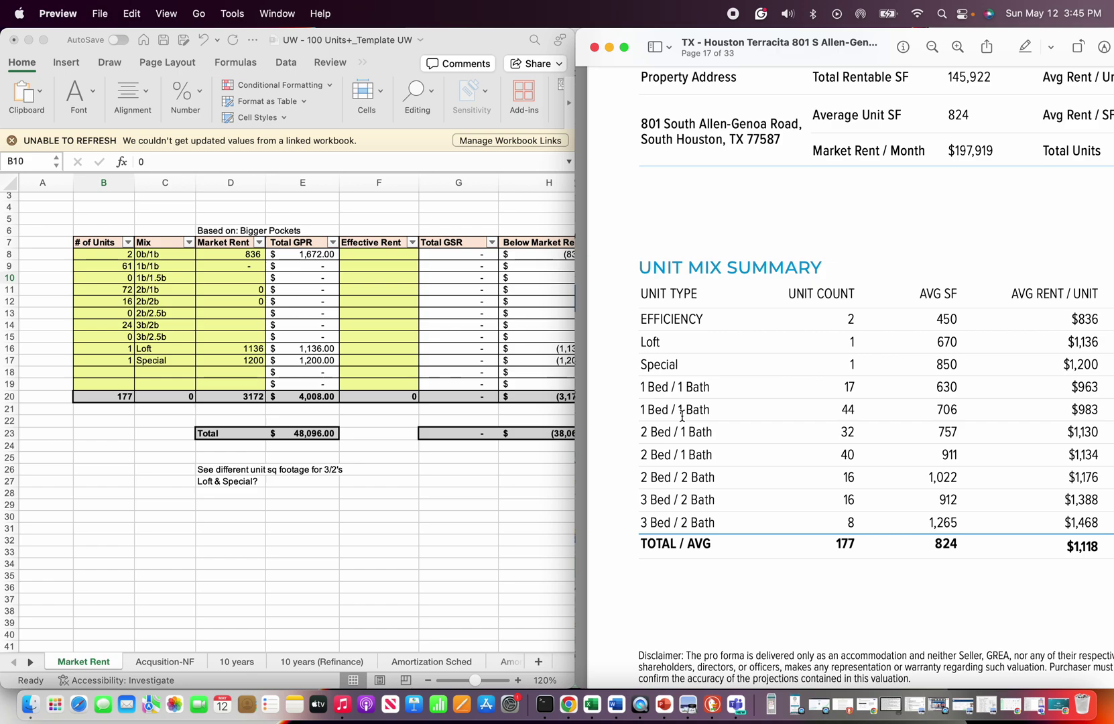
{"action": "left_click", "coordinate": [464, 501]}
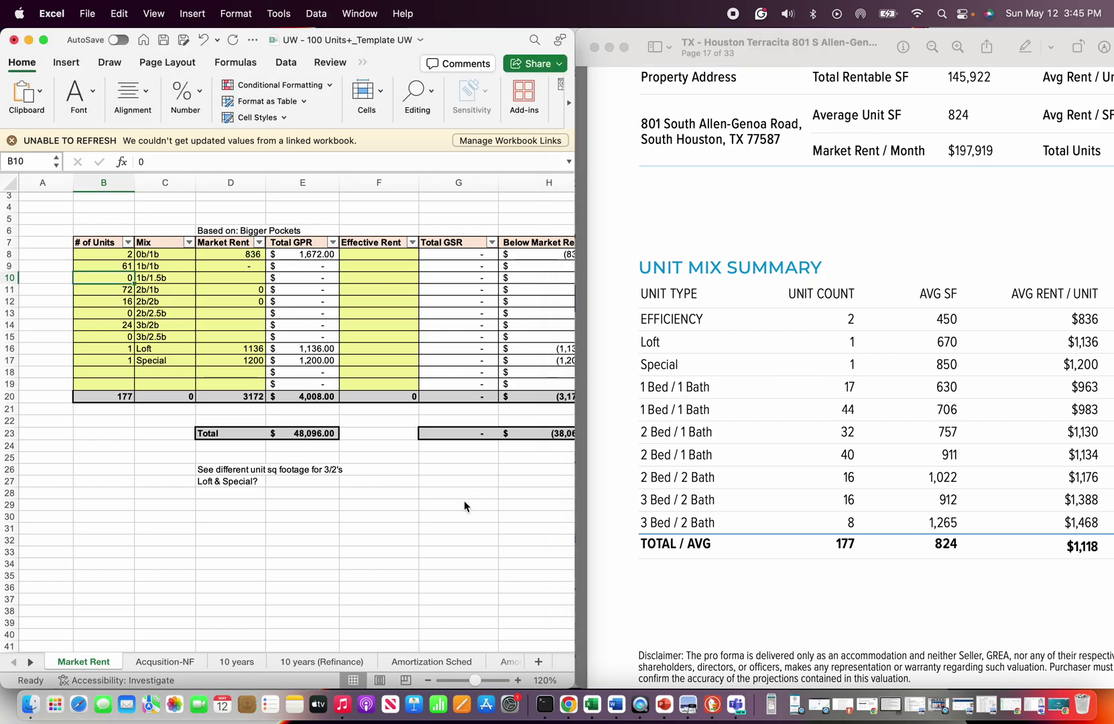
{"action": "left_click", "coordinate": [609, 49]}
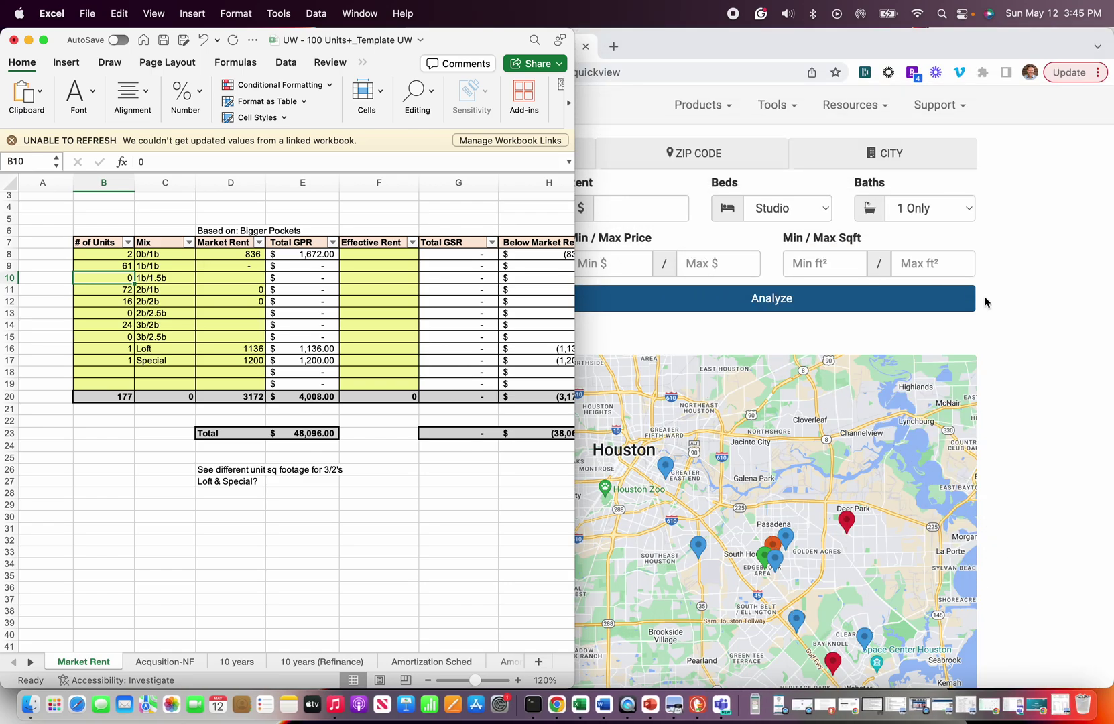
- Run a Rentometer analysis in Chrome for 1-bed units with 1 bath only and highlight the median rent
{"action": "left_click", "coordinate": [1046, 327]}
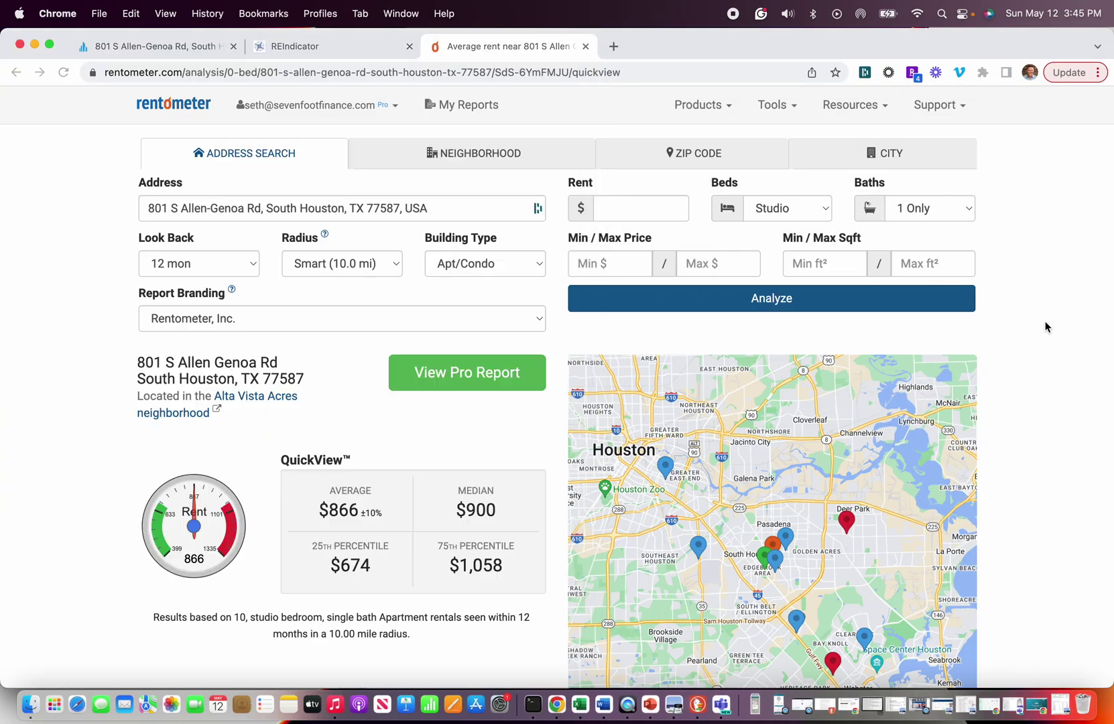
{"action": "left_click", "coordinate": [764, 210]}
{"action": "left_click", "coordinate": [782, 94]}
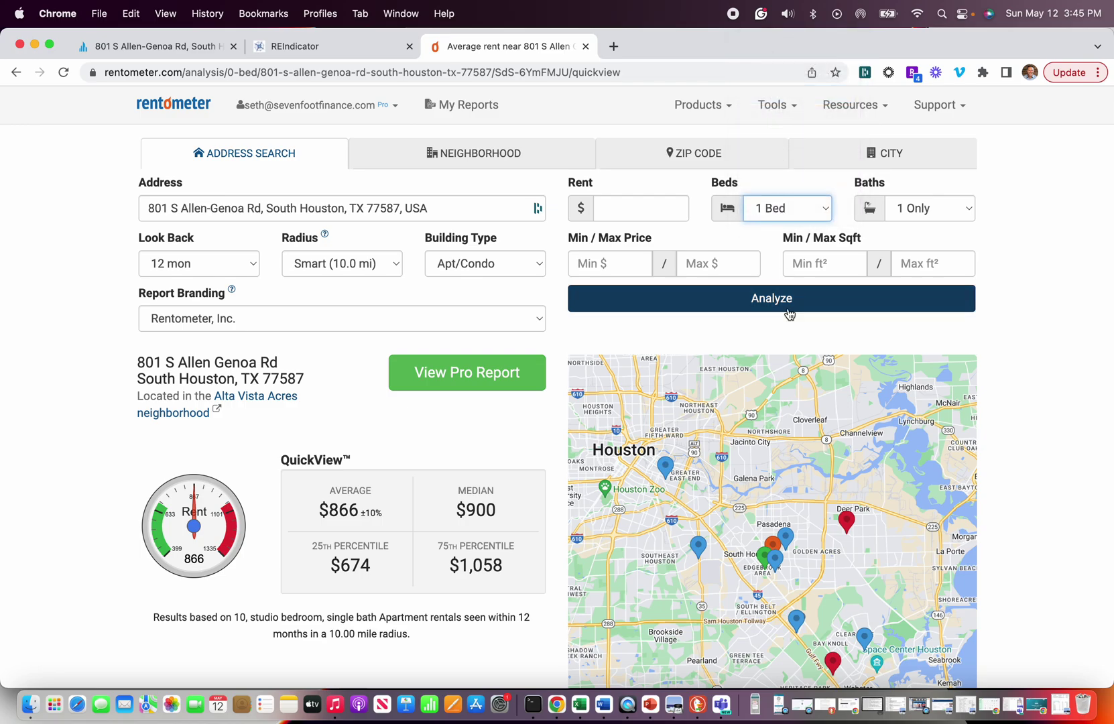
{"action": "left_click", "coordinate": [781, 305]}
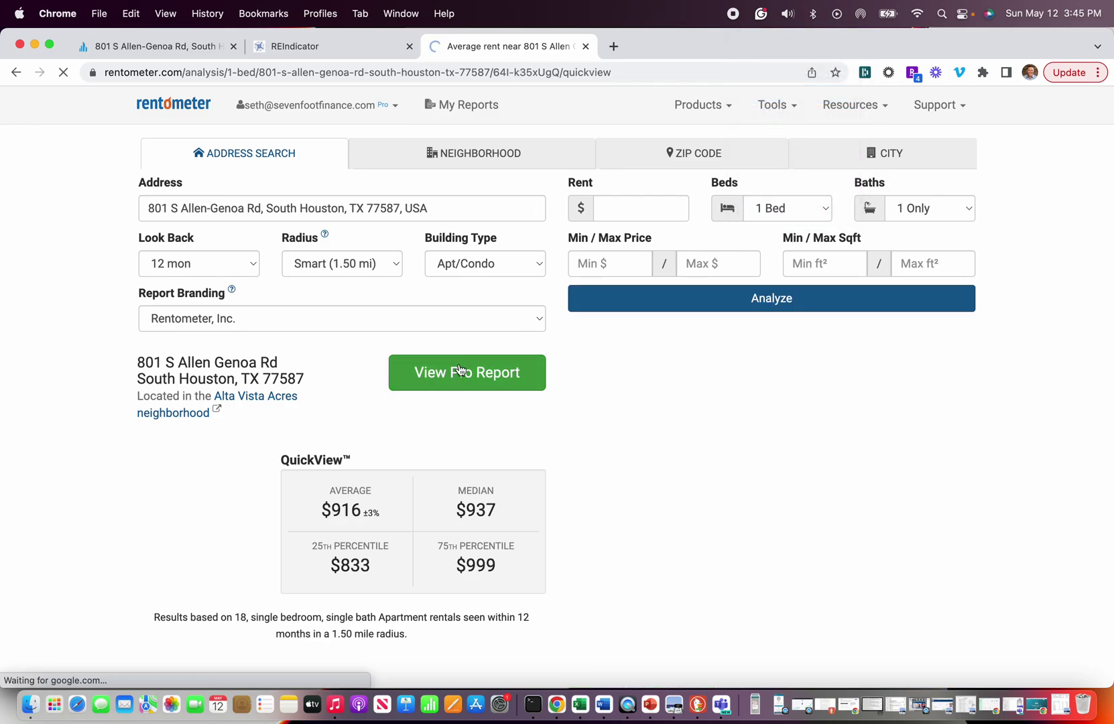
{"action": "double_click", "coordinate": [482, 511]}
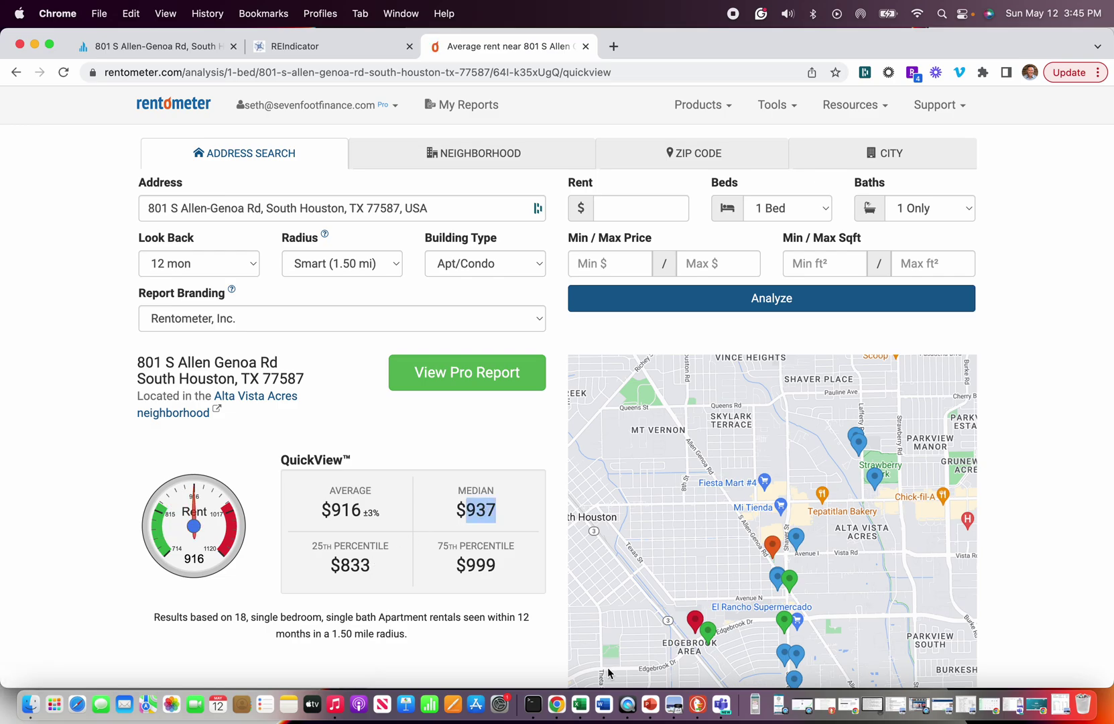
- Switch to Excel and set the 1b/1b market rent to 937
{"action": "left_click", "coordinate": [580, 705]}
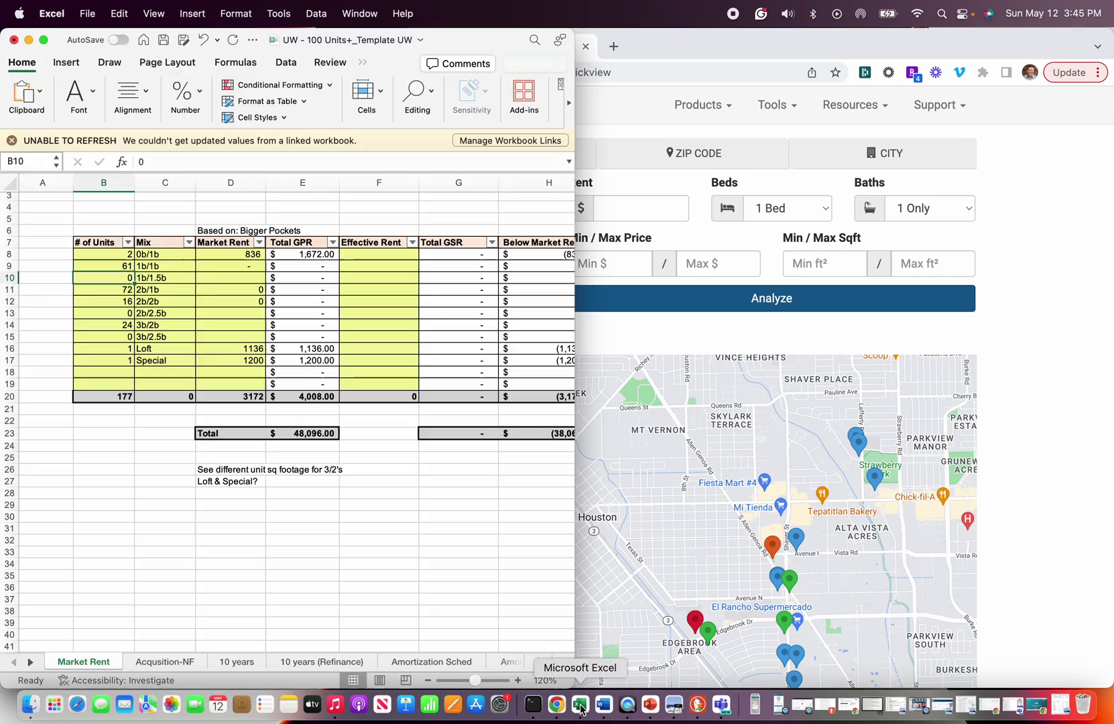
{"action": "left_click", "coordinate": [250, 266]}
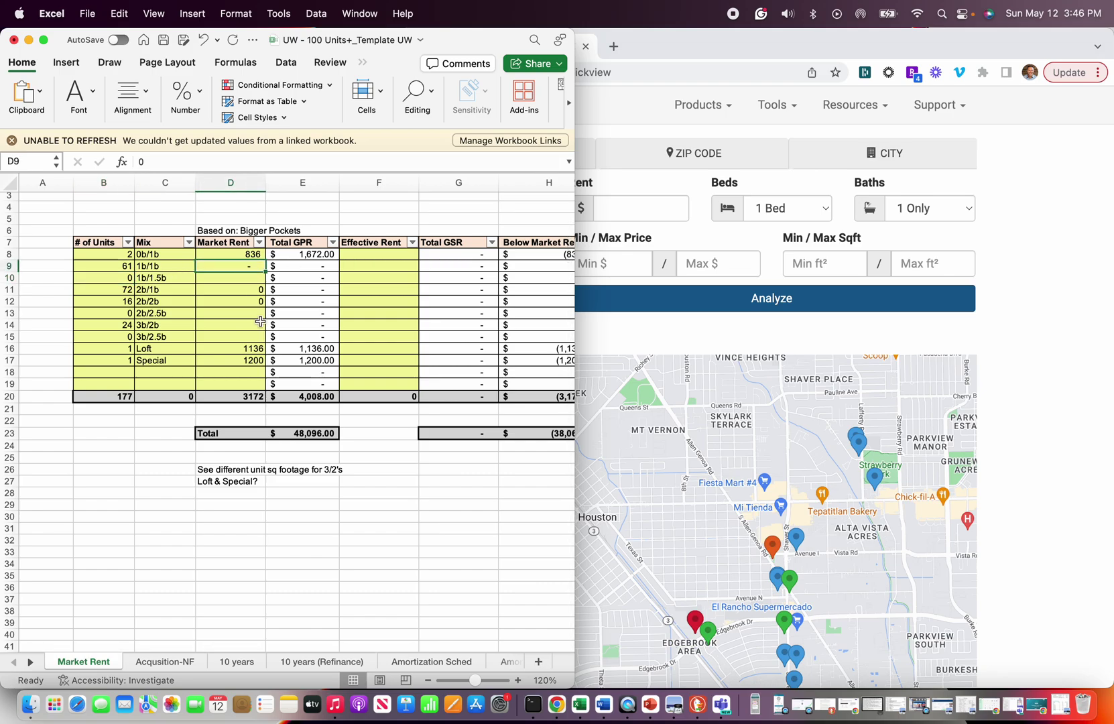
{"action": "type", "text": "8937"}
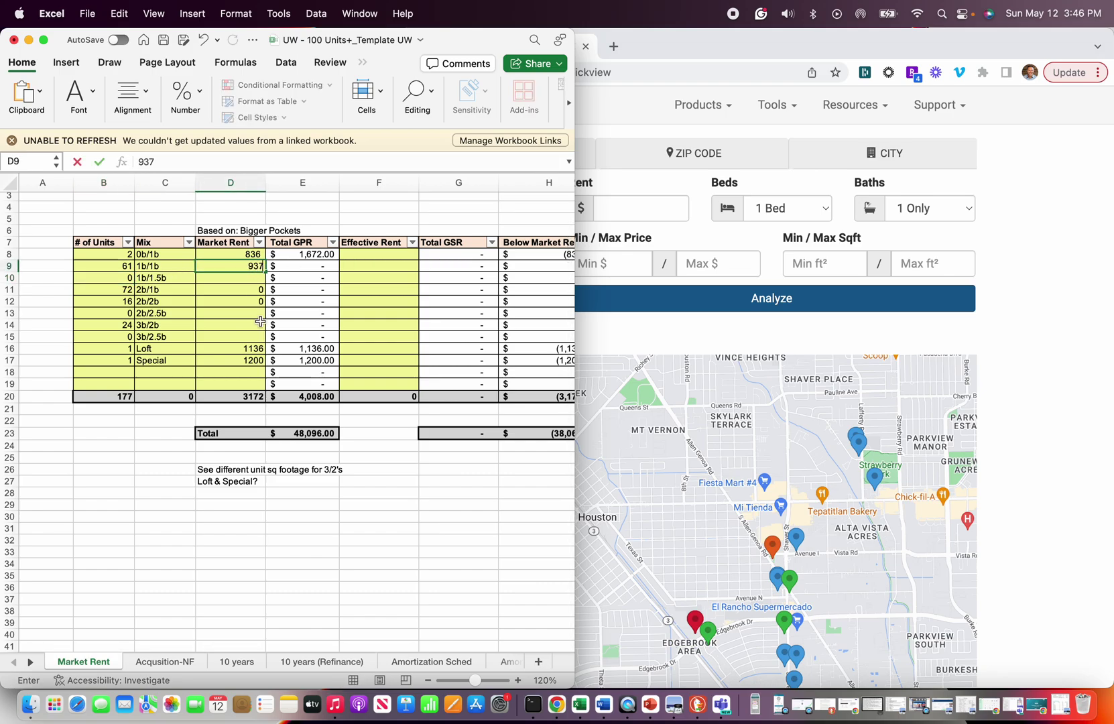
{"action": "key", "text": "Return"}
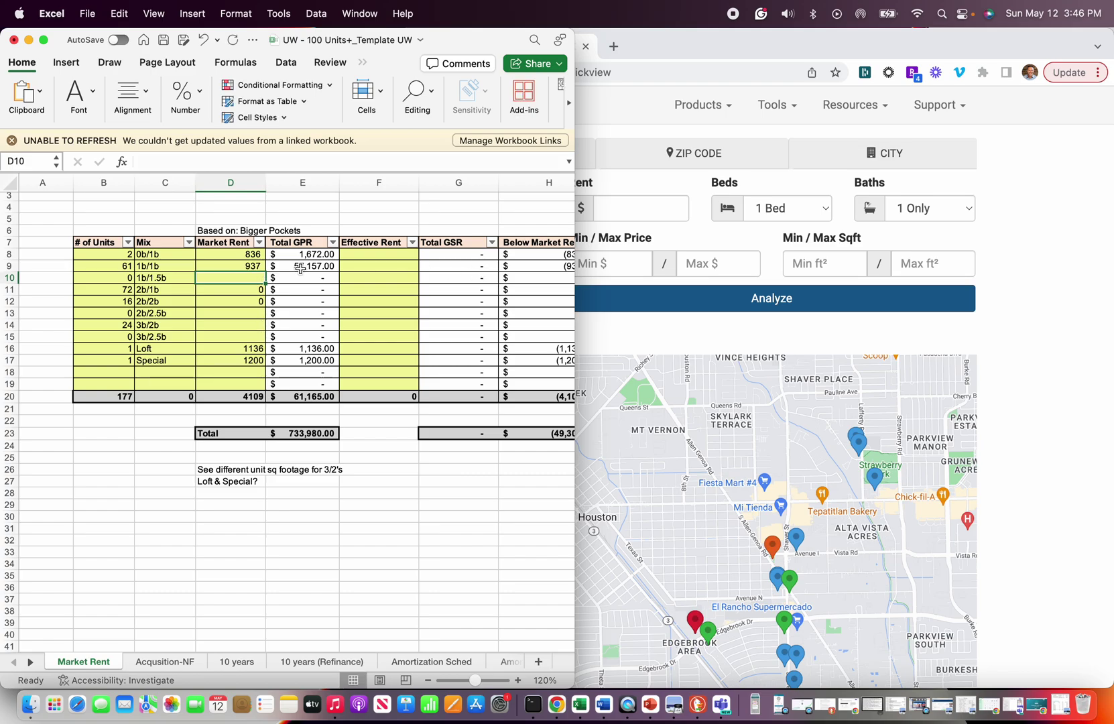
- Switch to Chrome and run a Rentometer analysis for 2-bed units with 1 bath only
{"action": "left_click", "coordinate": [1083, 289]}
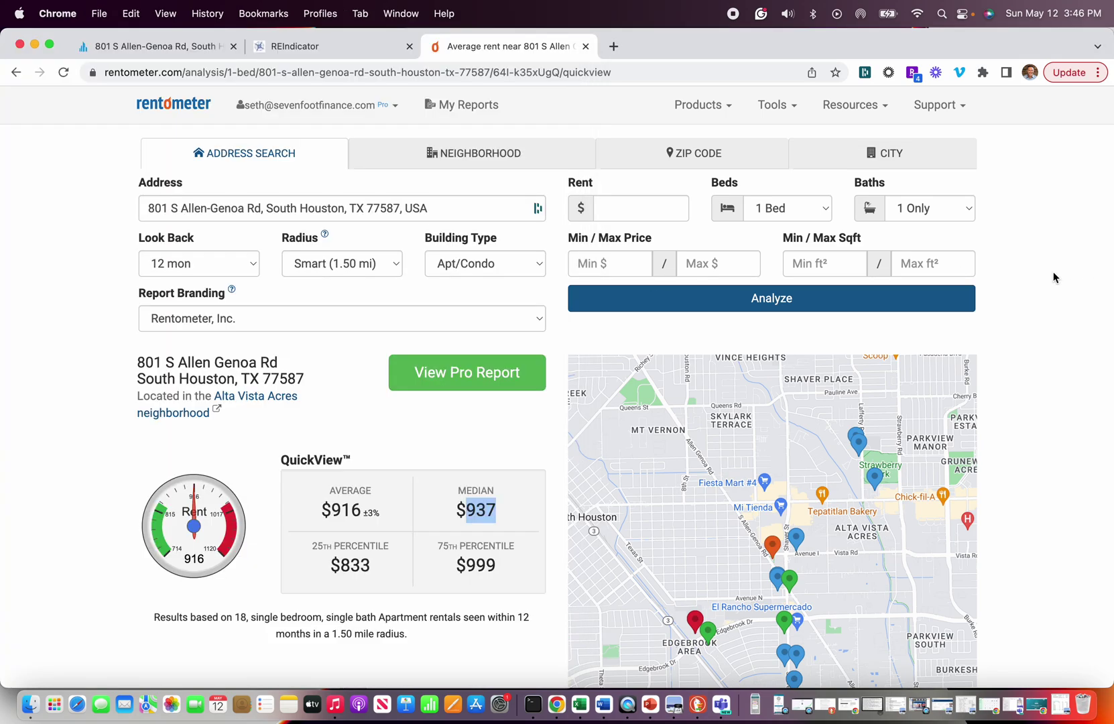
{"action": "left_click", "coordinate": [752, 210]}
{"action": "left_click", "coordinate": [781, 229]}
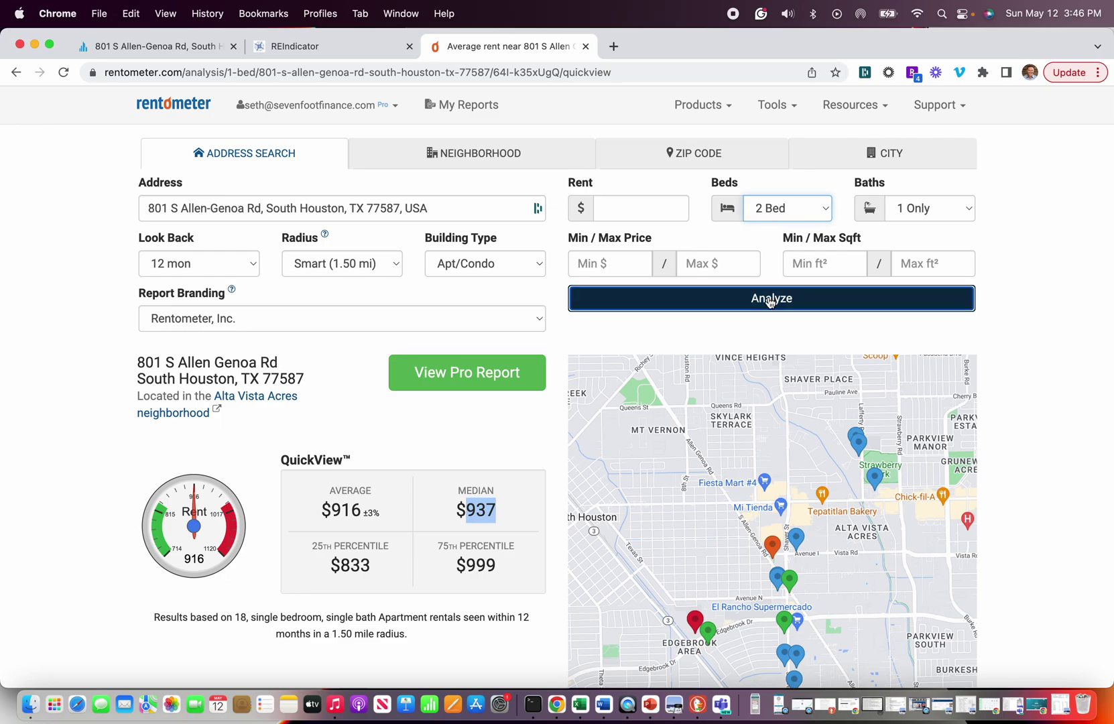
{"action": "left_click", "coordinate": [771, 299]}
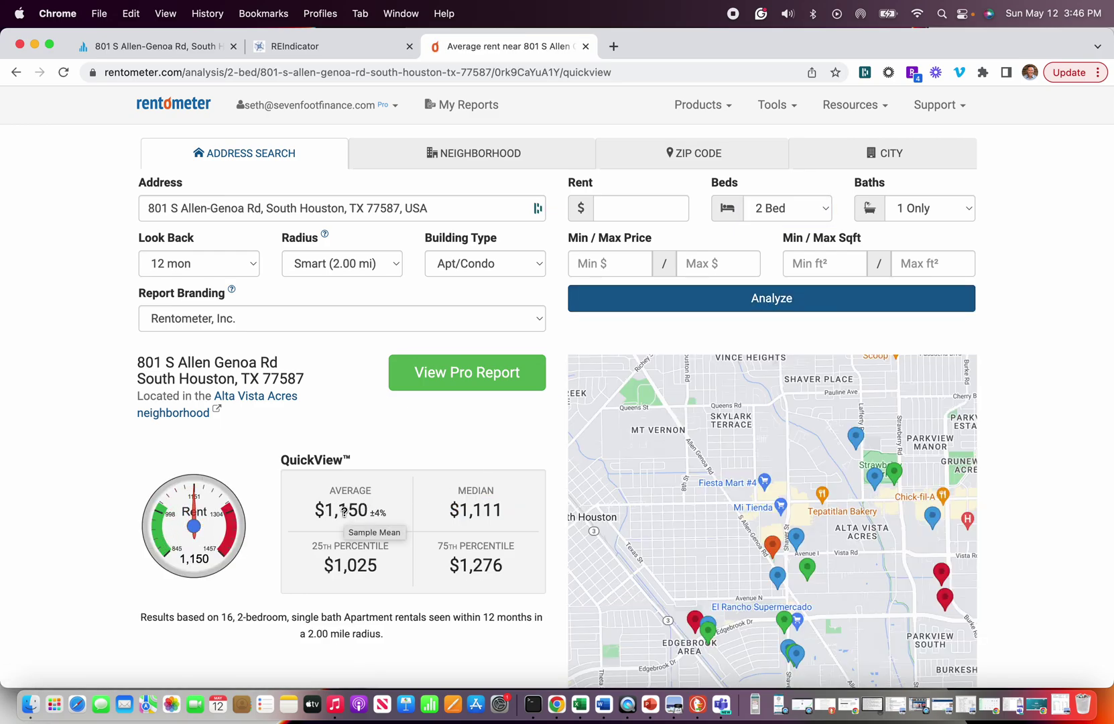
- Return to the Excel Market Rent sheet and set the 2b/1b market rent to 1150
{"action": "left_click", "coordinate": [582, 705]}
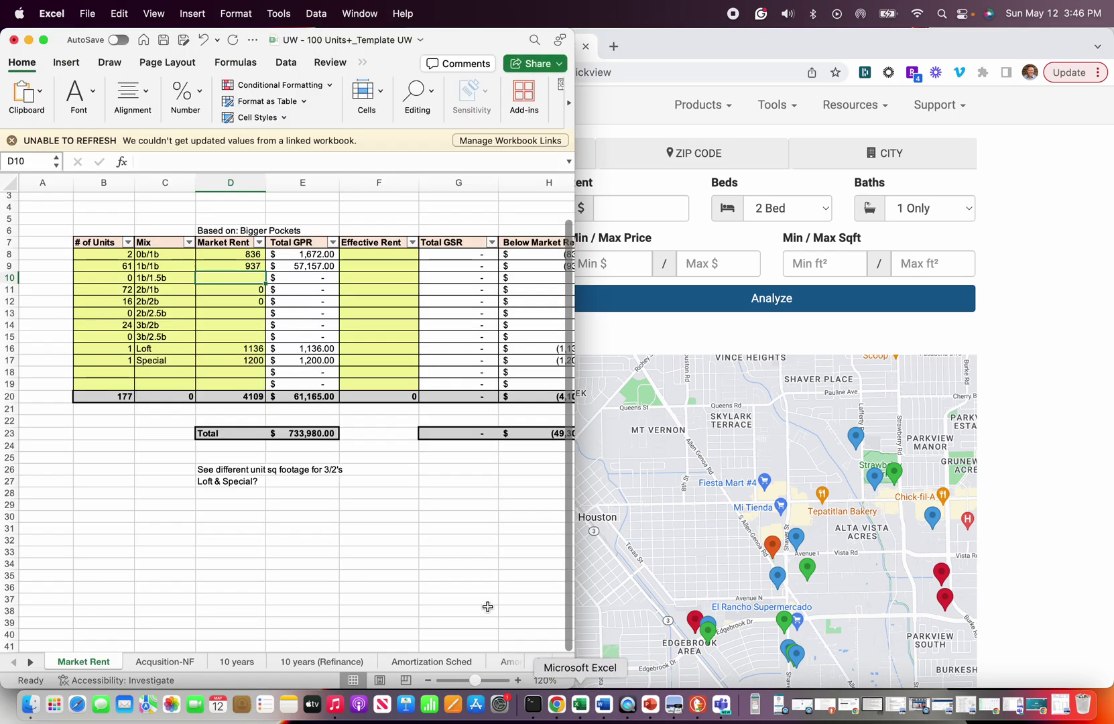
{"action": "left_click", "coordinate": [226, 293]}
{"action": "type", "text": "115"}
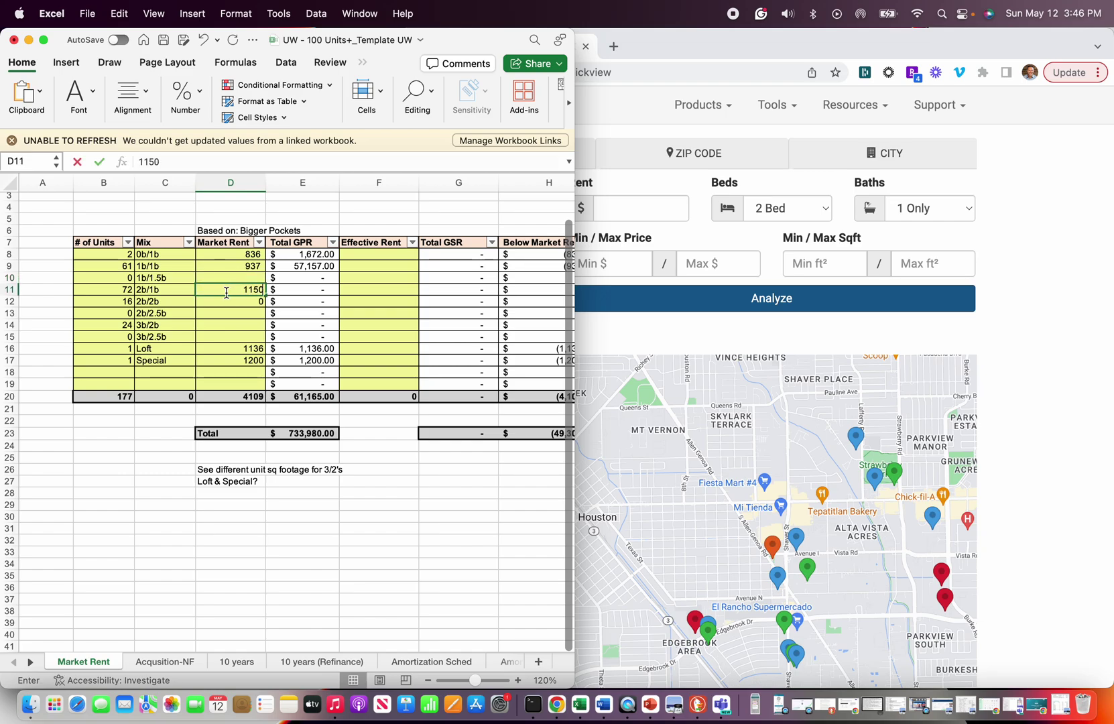
{"action": "type", "text": "0"}
{"action": "key", "text": "Return"}
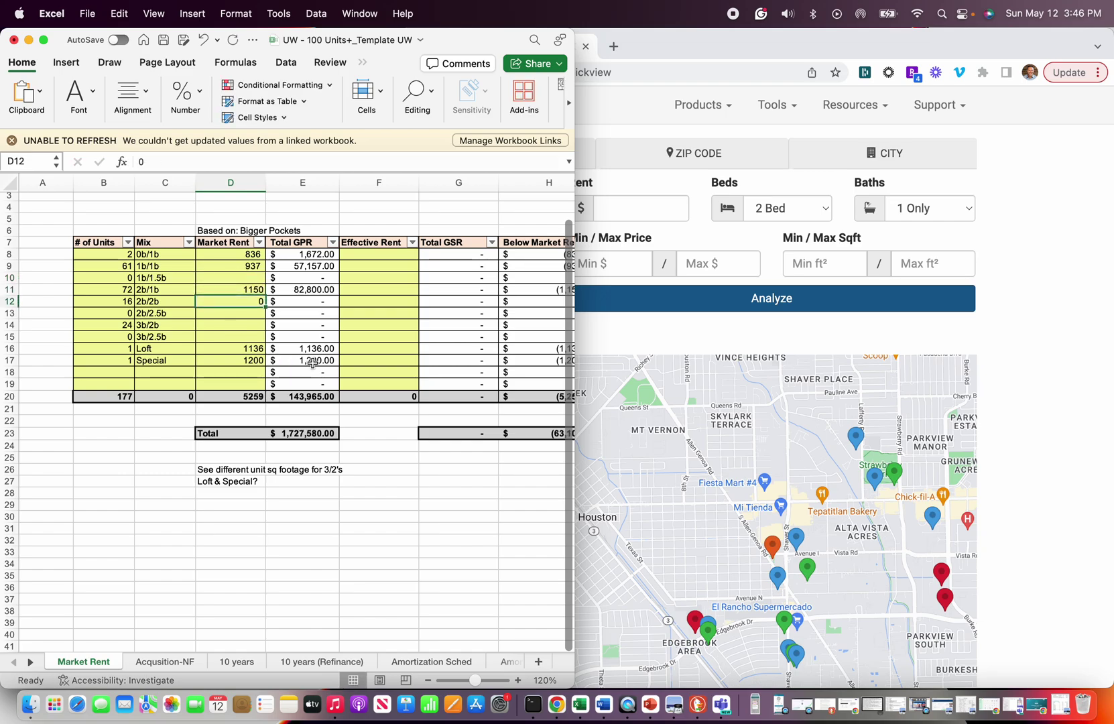
- Run a Rentometer analysis in Chrome for 2-bed units with 1½ or more baths and check the 75th percentile rent
{"action": "left_click", "coordinate": [1003, 302]}
{"action": "left_click", "coordinate": [963, 219]}
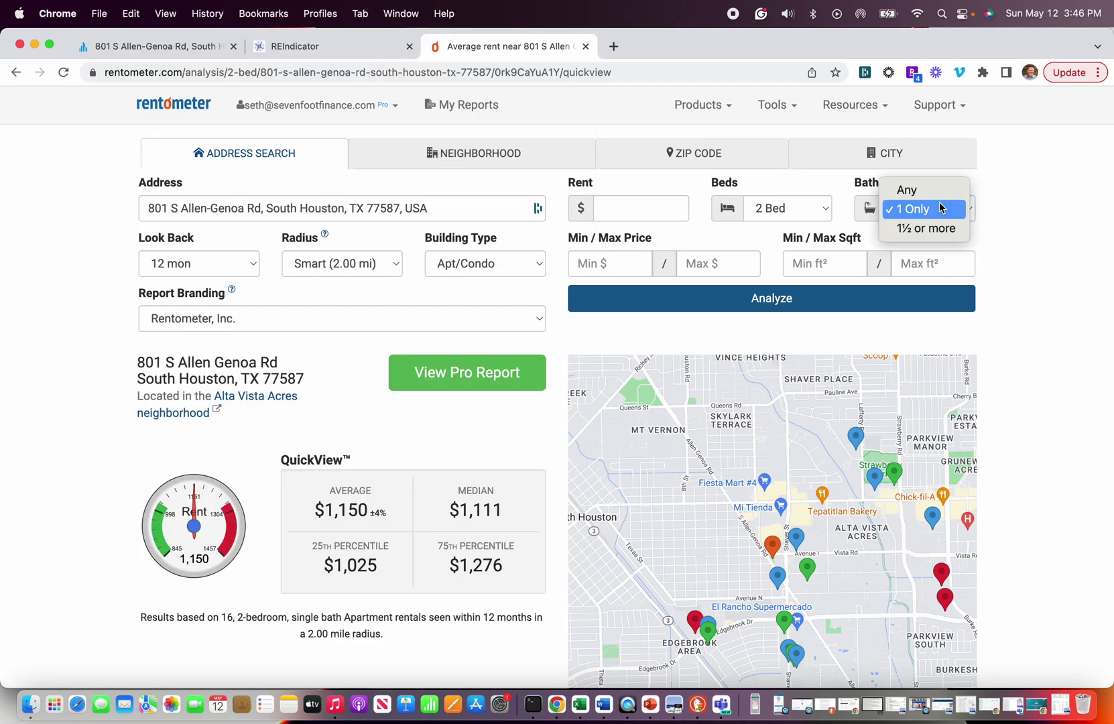
{"action": "left_click", "coordinate": [925, 228]}
{"action": "left_click", "coordinate": [865, 299]}
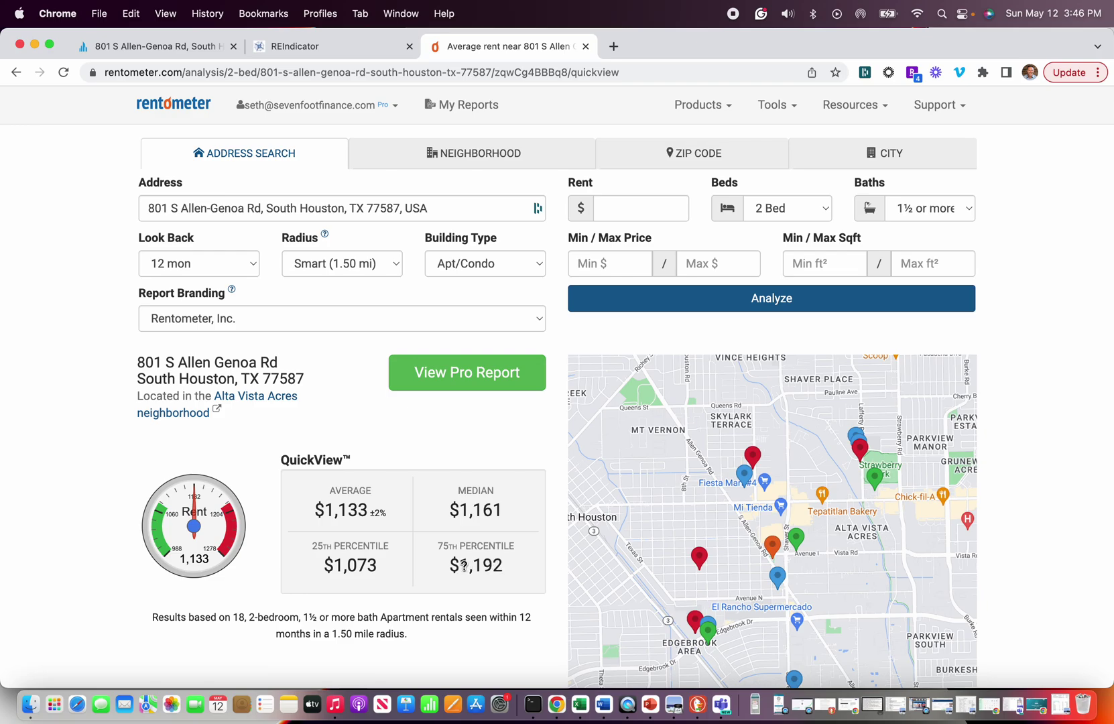
{"action": "mouse_move", "coordinate": [464, 566]}
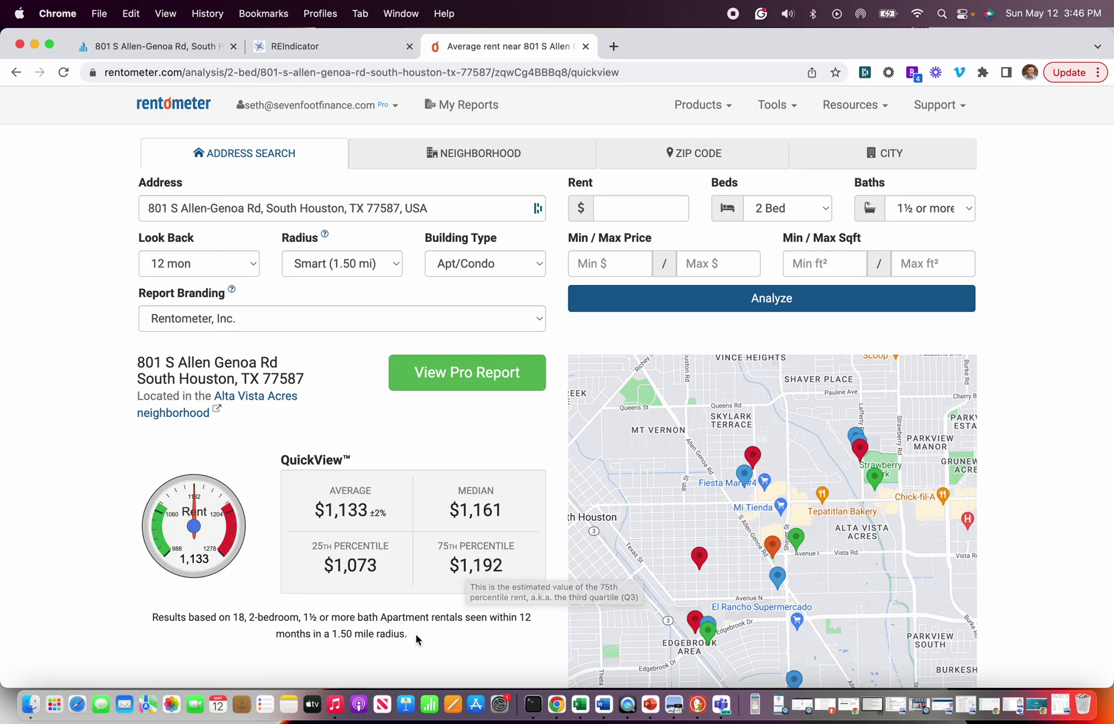
- Switch back to Excel and set the 2b/2b market rent to 1192
{"action": "left_click", "coordinate": [581, 705]}
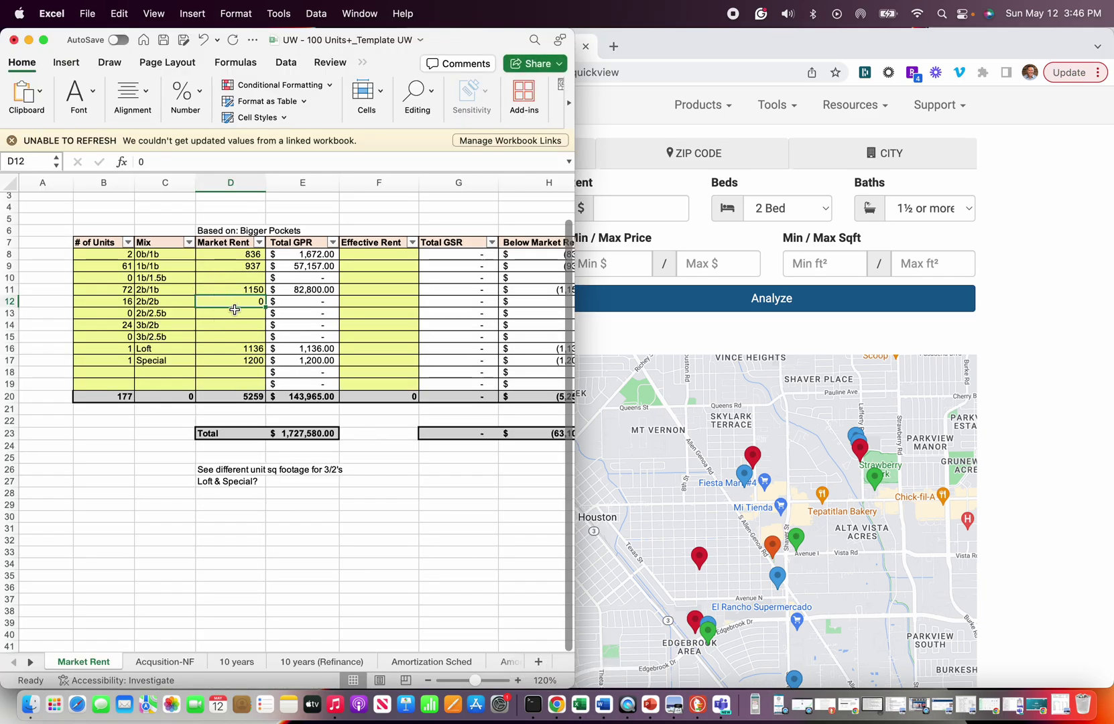
{"action": "type", "text": "1192"}
{"action": "key", "text": "Return"}
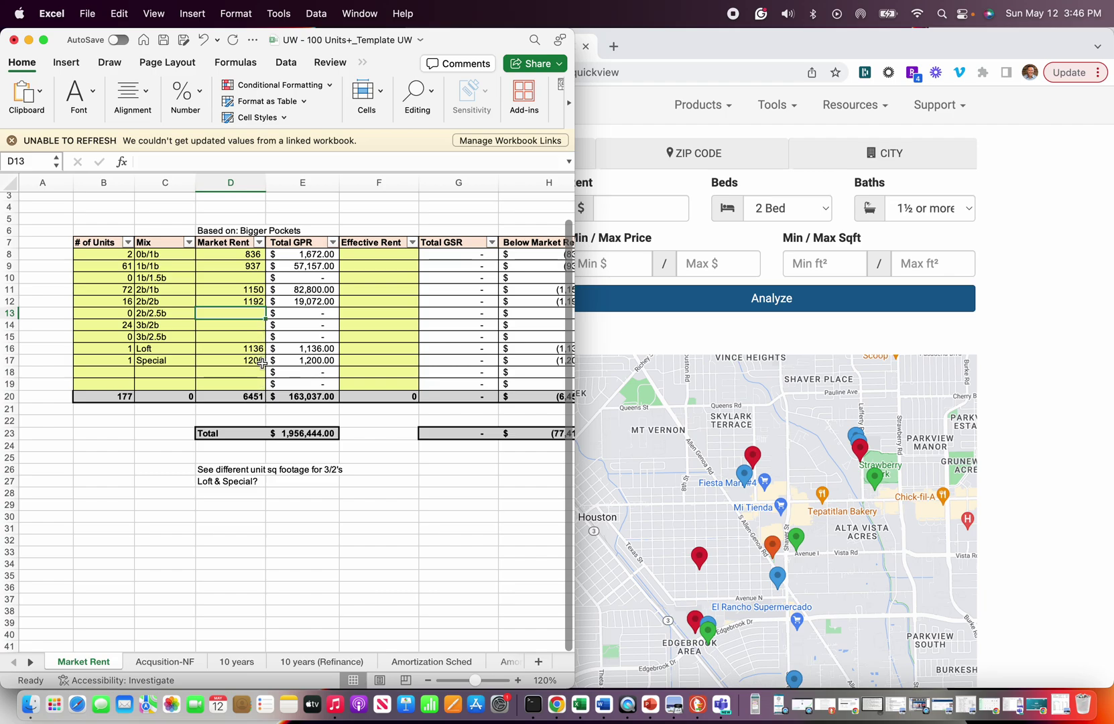
- Select the 3b/2b market rent cell, and run a Rentometer analysis in Chrome for 3-bed units with 1½ or more baths
{"action": "left_click", "coordinate": [253, 331]}
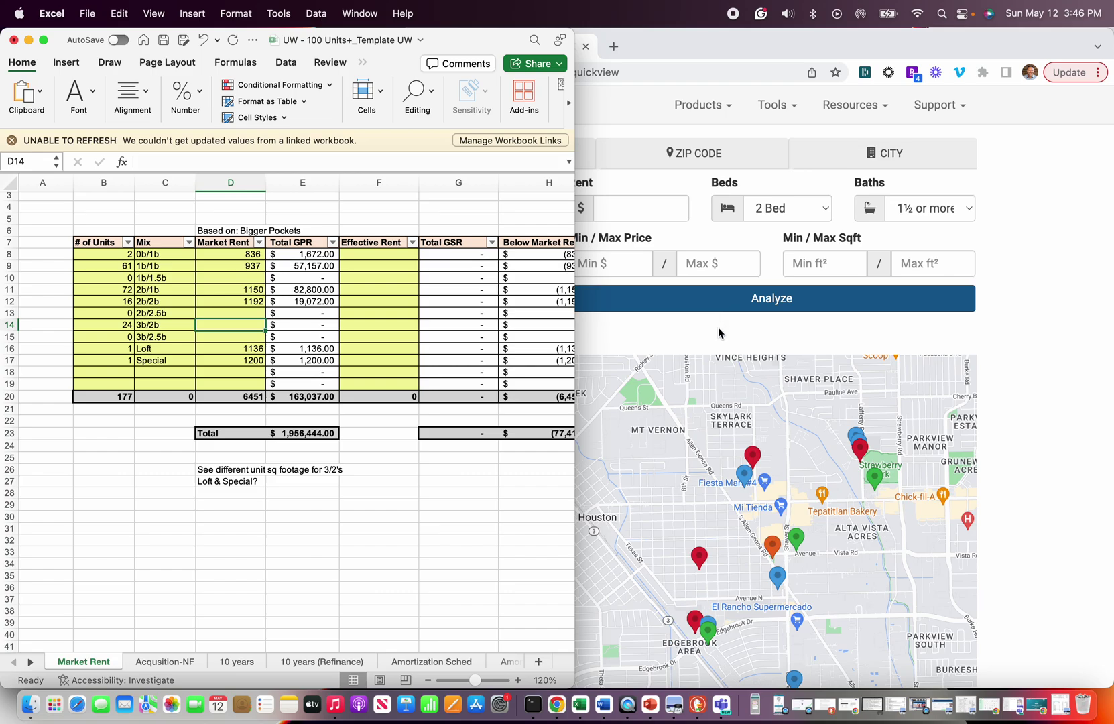
{"action": "left_click", "coordinate": [783, 200]}
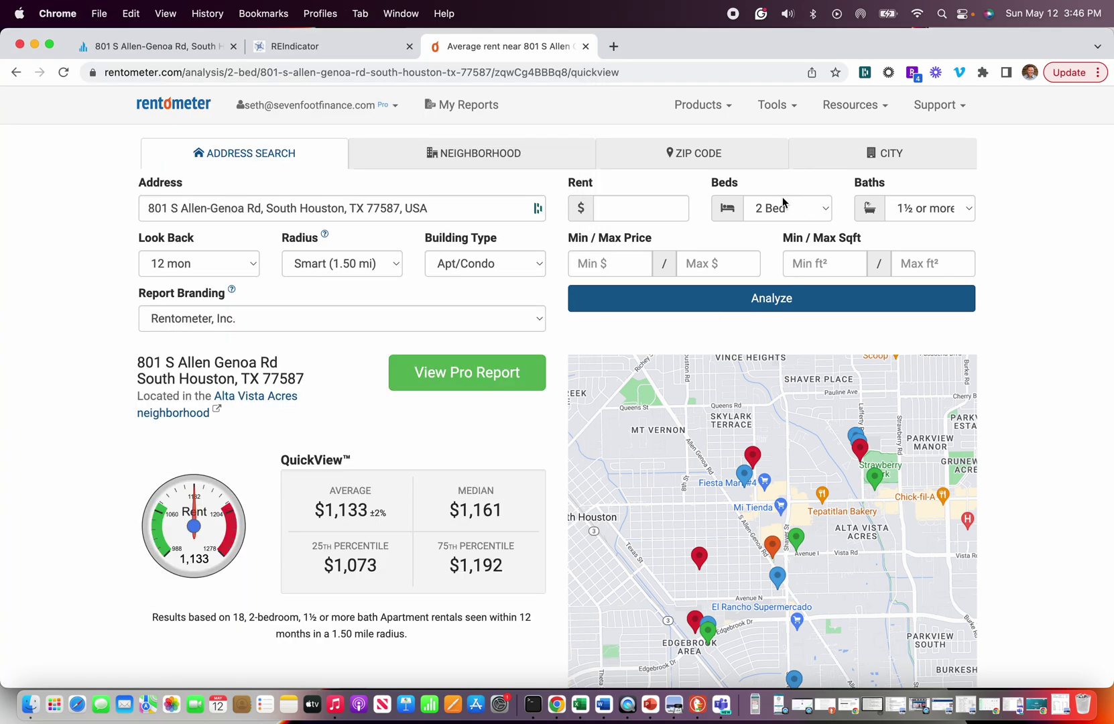
{"action": "left_click", "coordinate": [783, 201]}
{"action": "left_click", "coordinate": [782, 228]}
{"action": "left_click", "coordinate": [742, 300]}
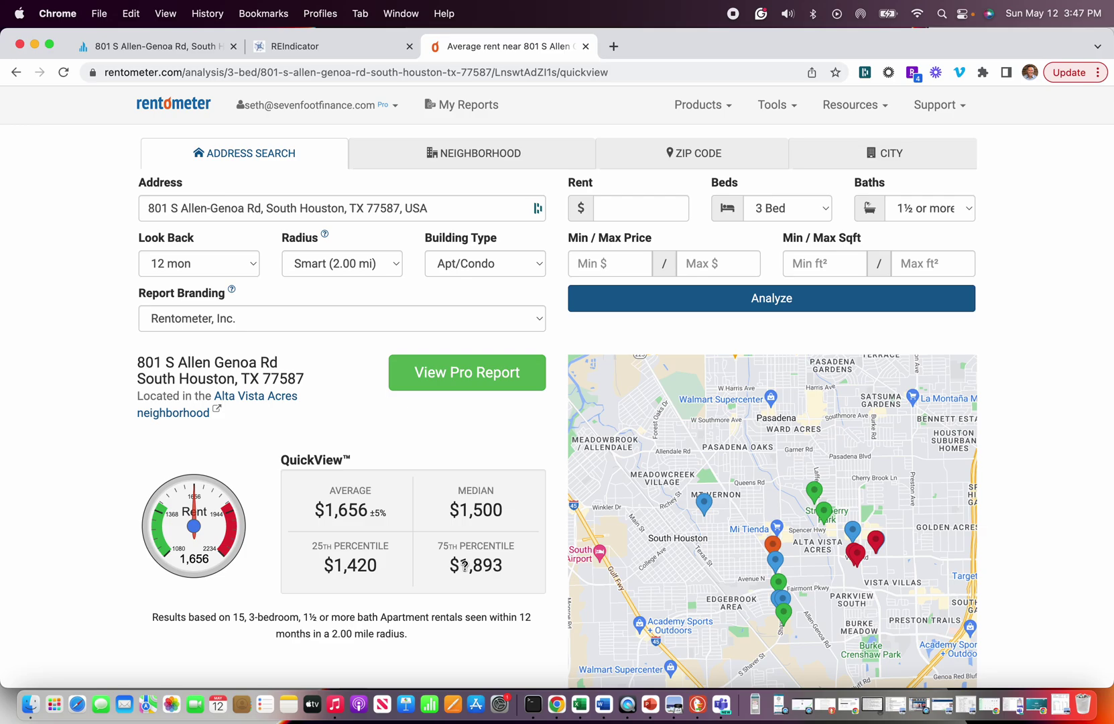
- Switch to Excel and set the 3b/2b market rent to 1656
{"action": "left_click", "coordinate": [580, 704]}
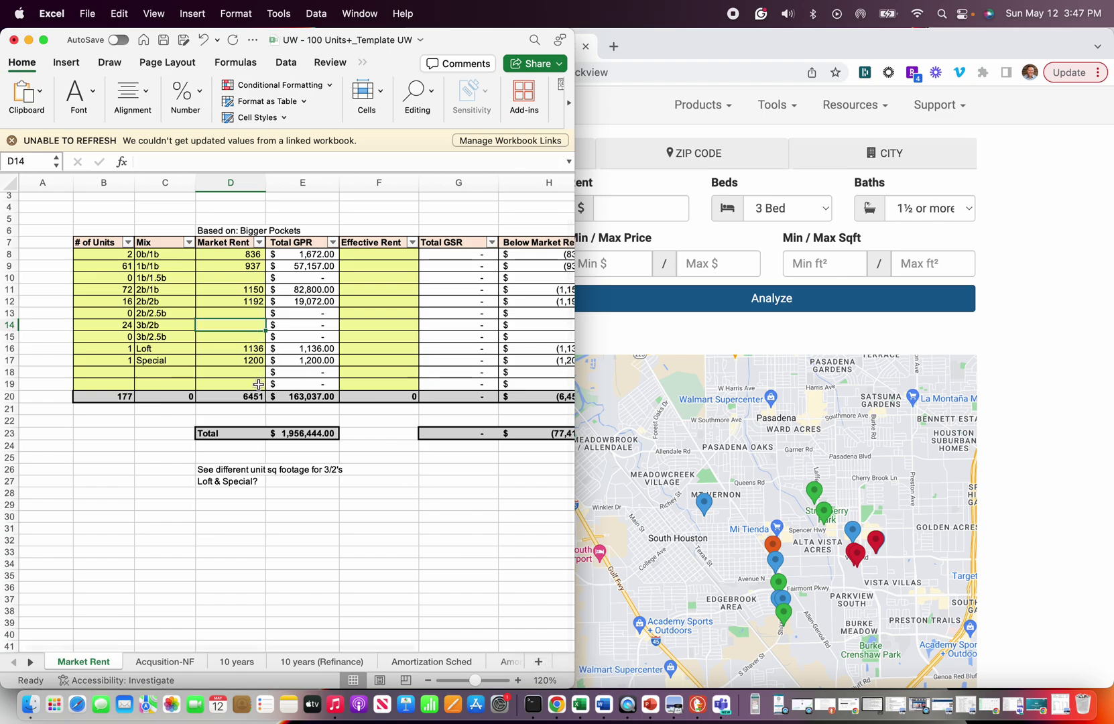
{"action": "type", "text": "1656"}
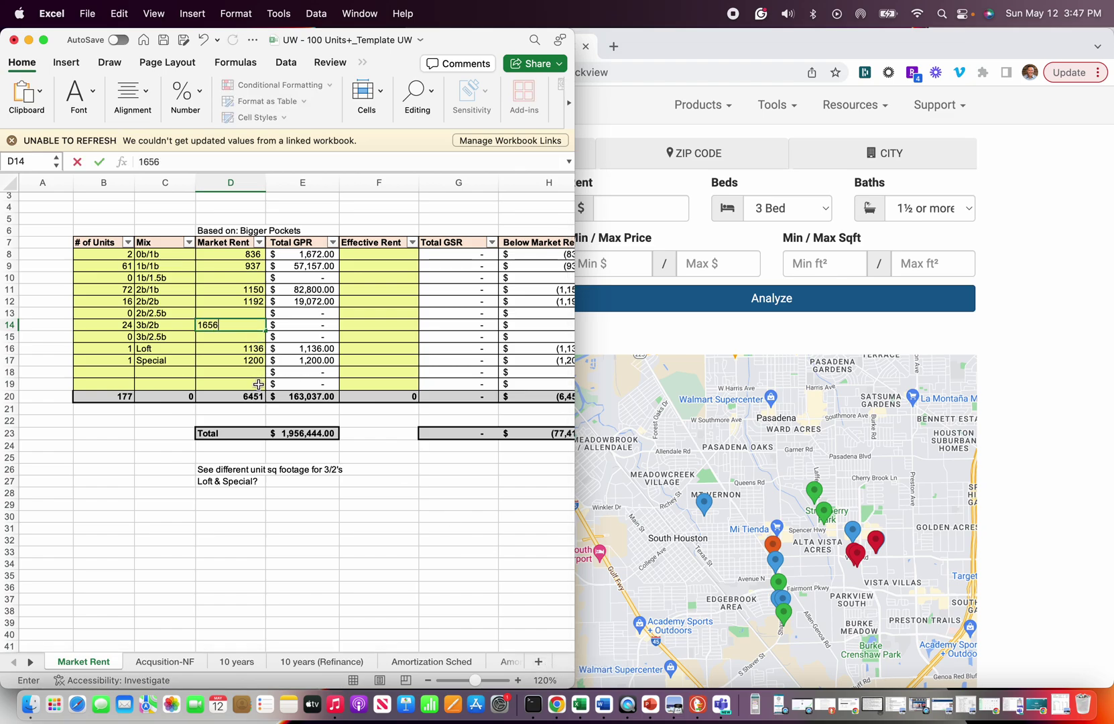
{"action": "key", "text": "Return"}
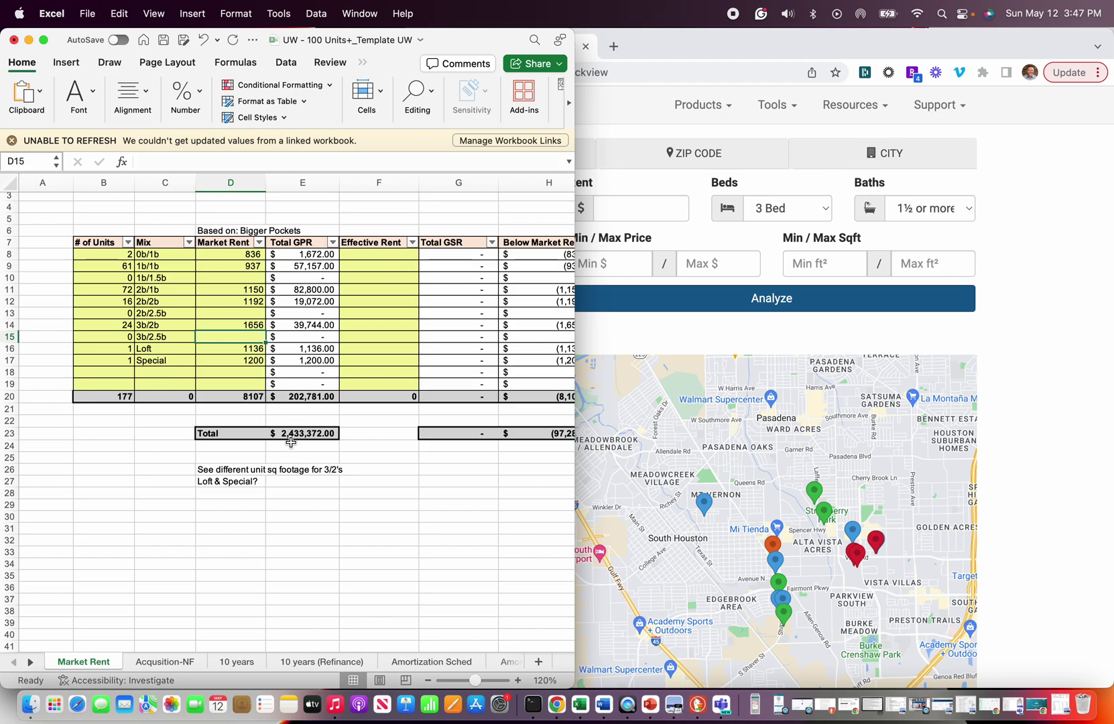
{"action": "left_click", "coordinate": [313, 503]}
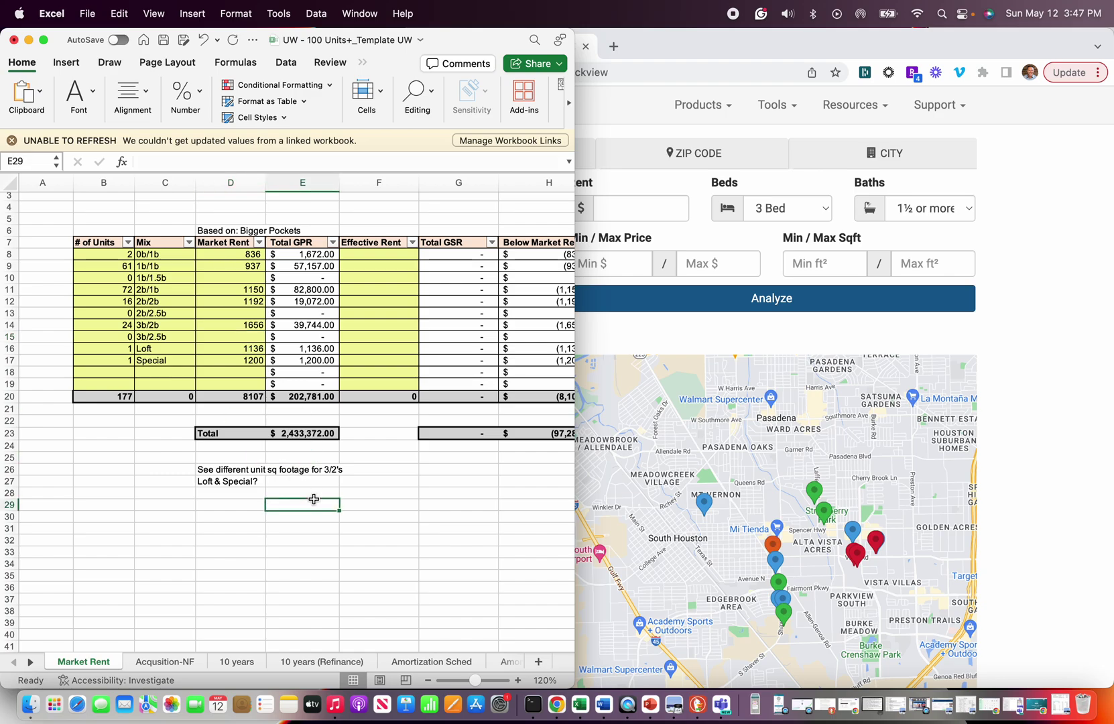
- Review the Market Rent Upside section and the property information on the Acqusition-NF sheet
{"action": "left_click", "coordinate": [164, 662]}
{"action": "scroll", "coordinate": [334, 456], "scroll_direction": "right", "scroll_amount": 5}
{"action": "scroll", "coordinate": [334, 455], "scroll_direction": "right", "scroll_amount": 5}
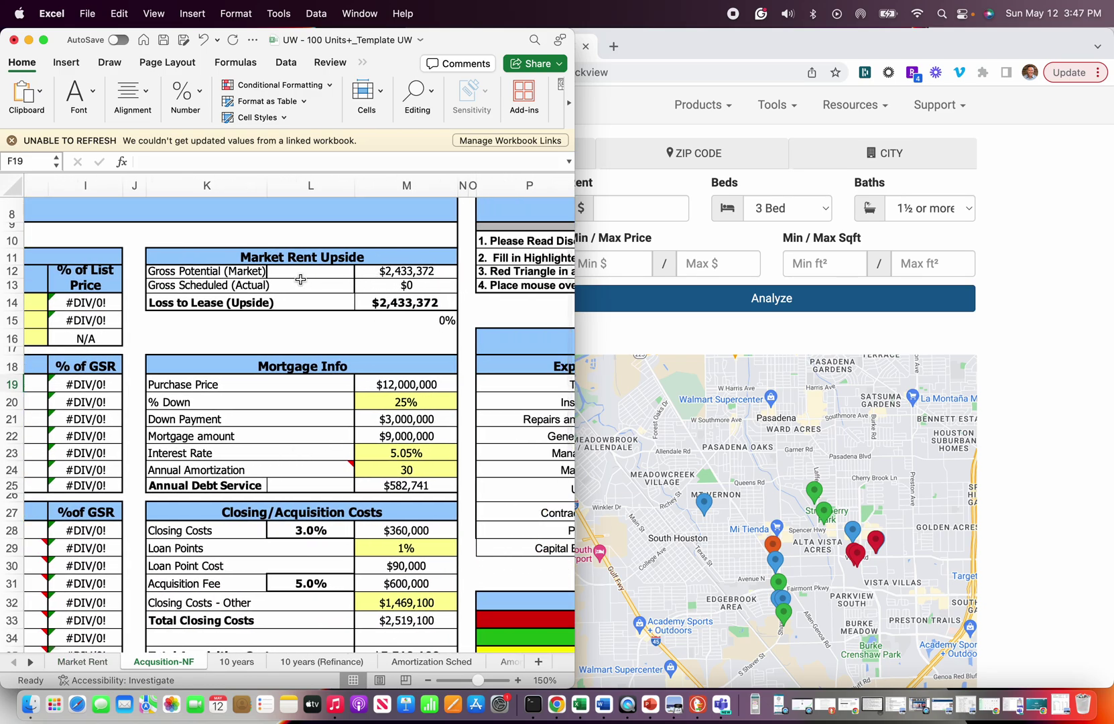
{"action": "scroll", "coordinate": [255, 274], "scroll_direction": "left", "scroll_amount": 8}
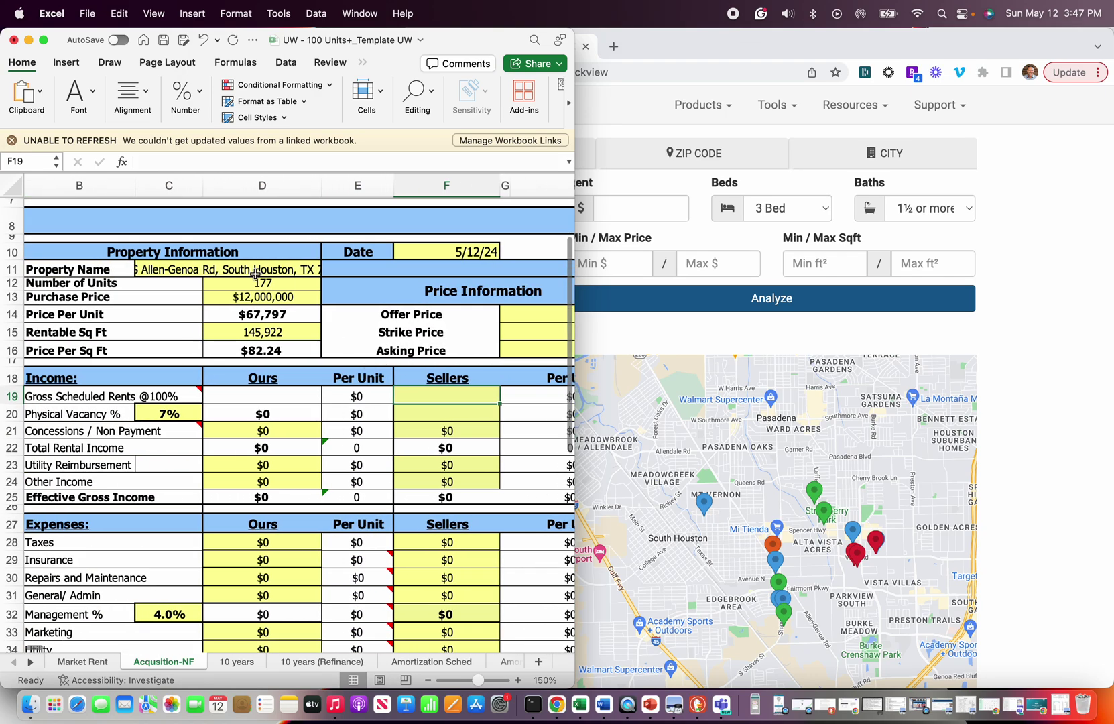
- Copy the full property address from the Property Name cell on the Acqusition-NF sheet
{"action": "left_click", "coordinate": [206, 267]}
{"action": "left_click", "coordinate": [247, 163]}
{"action": "triple_click", "coordinate": [247, 163]}
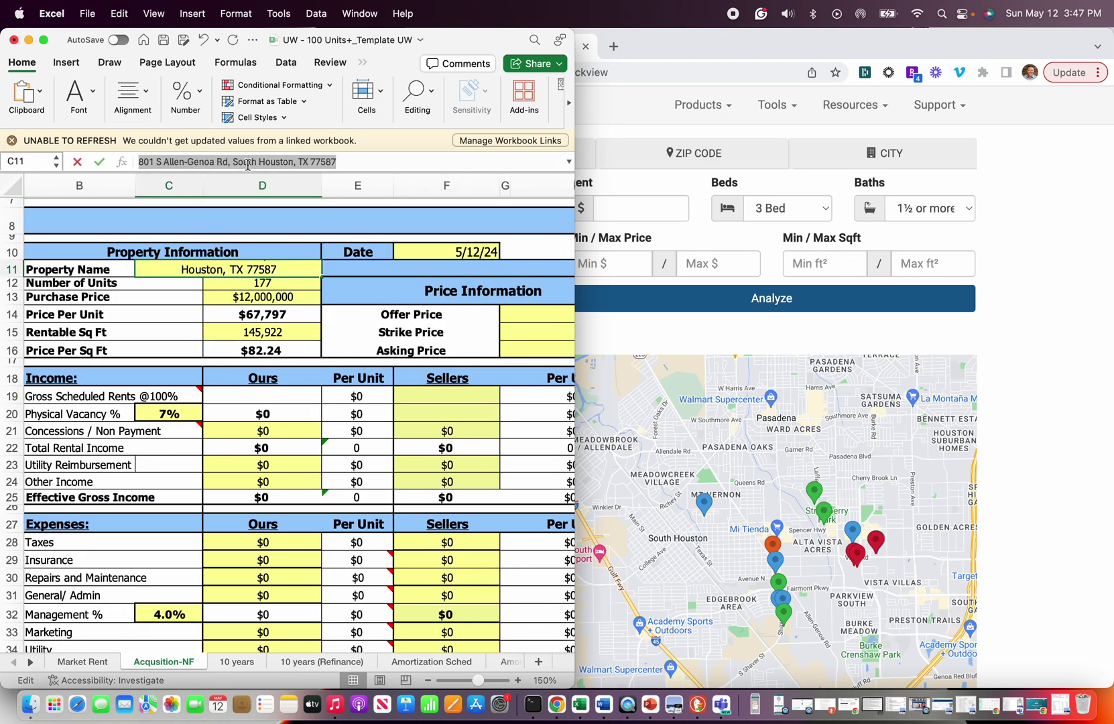
- Begin saving the workbook under a new name, entering "TX - Houston Terracita Apts" followed by the copied property address
{"action": "left_click", "coordinate": [87, 14]}
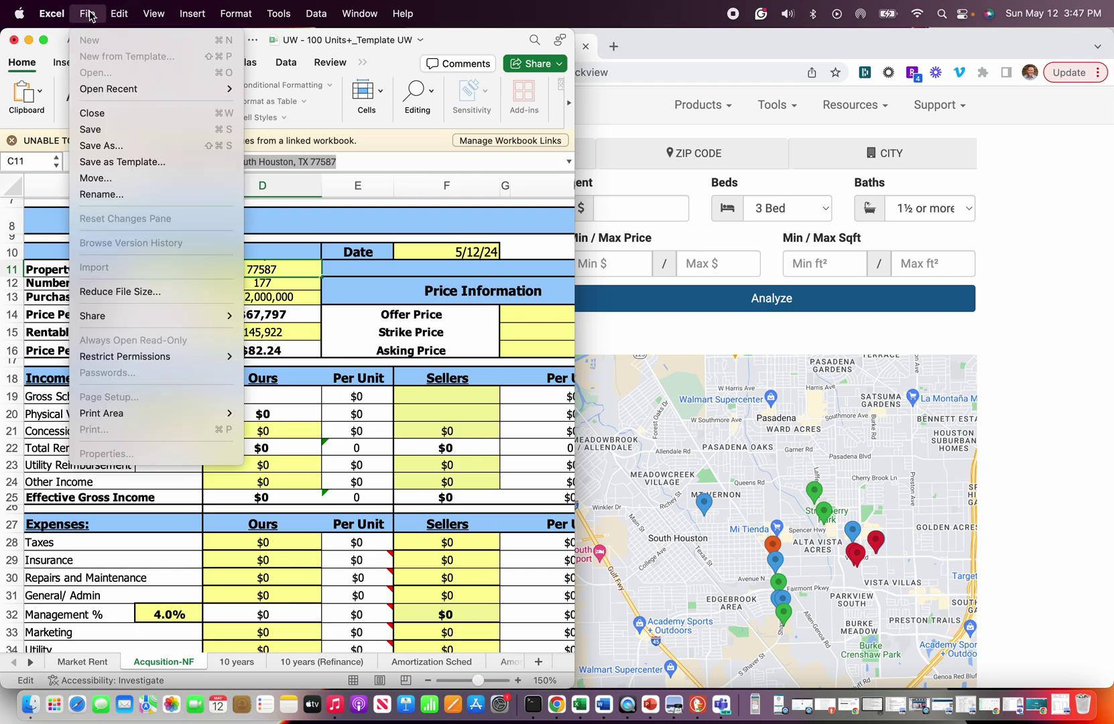
{"action": "left_click", "coordinate": [98, 146]}
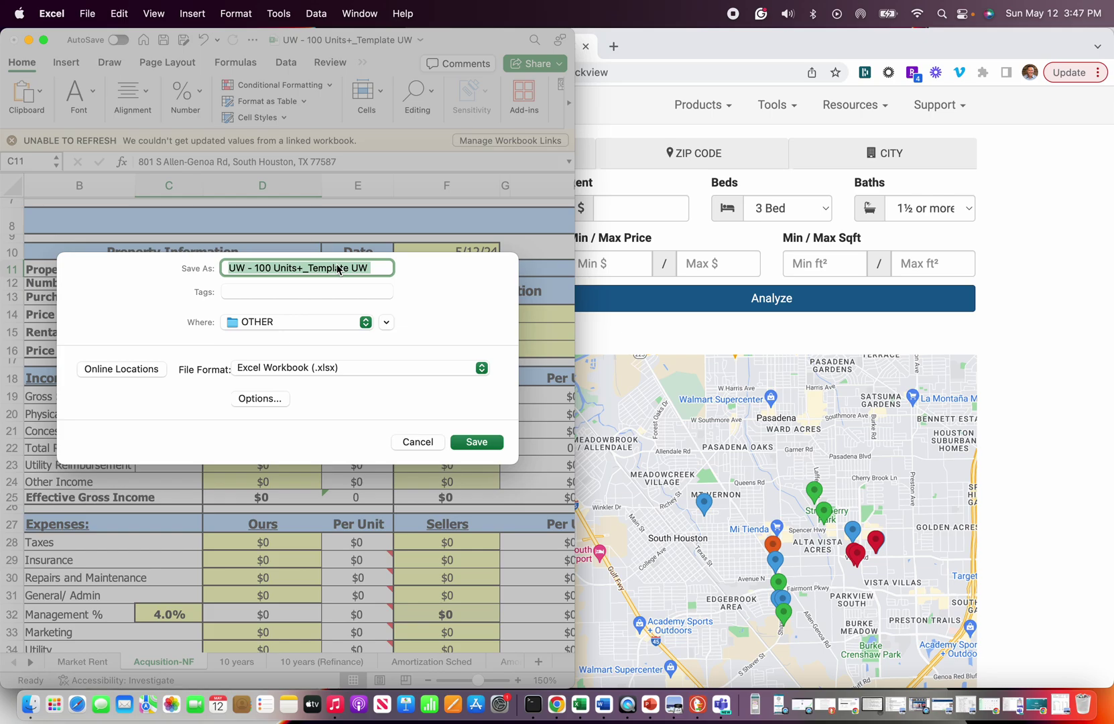
{"action": "type", "text": "TX"}
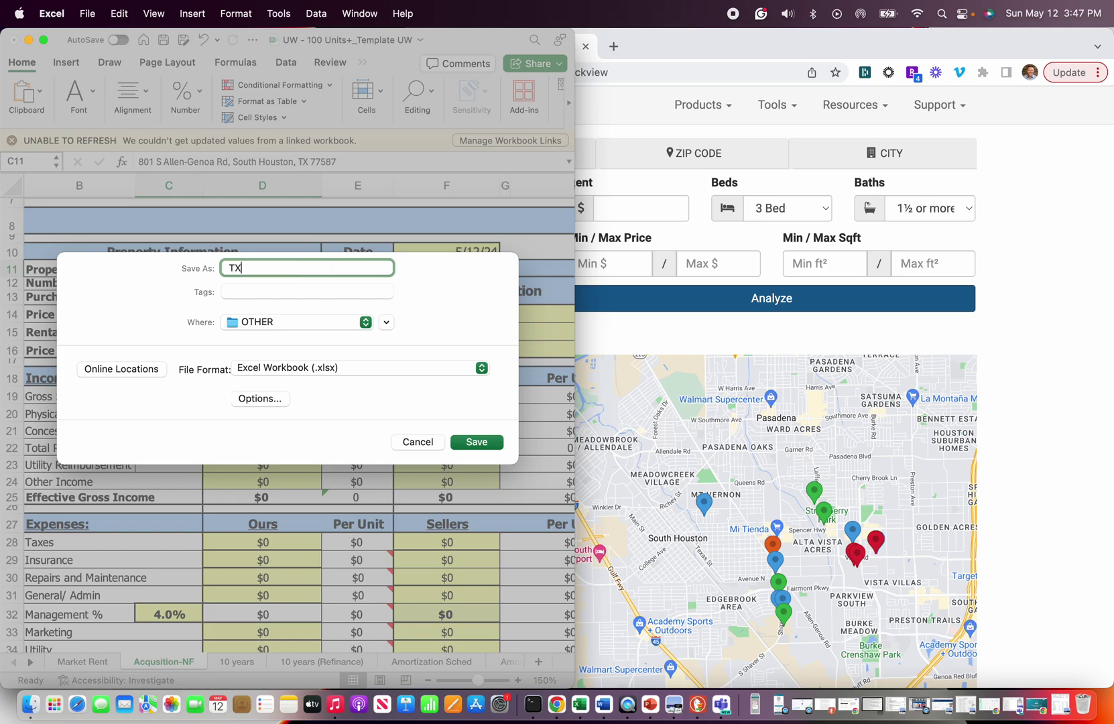
{"action": "type", "text": " - Houston Terracita Apts"}
{"action": "key", "text": "super+v"}
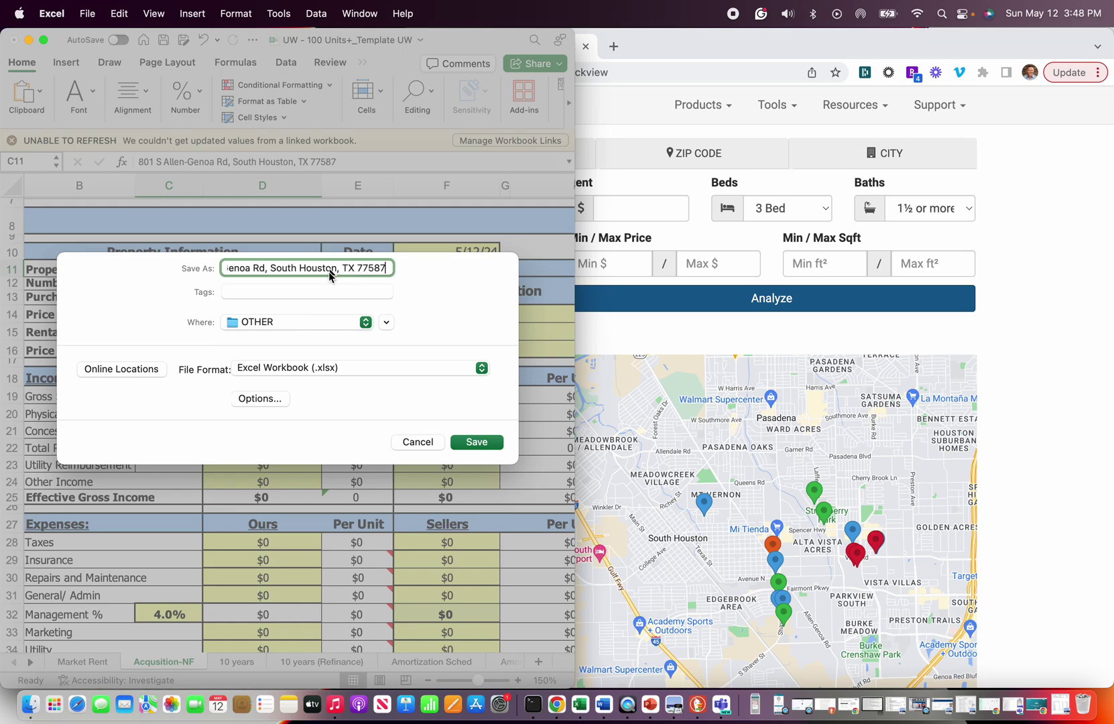
- Trim the file name after "South", append "177 units (Crexi) UW", and save the Excel workbook in the OTHER folder
{"action": "key", "text": "BackSpace"}
{"action": "key", "text": "BackSpace"}
{"action": "key", "text": "BackSpace"}
{"action": "key", "text": "BackSpace"}
{"action": "key", "text": "BackSpace"}
{"action": "key", "text": "BackSpace"}
{"action": "key", "text": "BackSpace"}
{"action": "key", "text": "BackSpace"}
{"action": "key", "text": "BackSpace"}
{"action": "key", "text": "BackSpace"}
{"action": "key", "text": "BackSpace"}
{"action": "key", "text": "BackSpace"}
{"action": "key", "text": "BackSpace"}
{"action": "key", "text": "BackSpace"}
{"action": "key", "text": "BackSpace"}
{"action": "key", "text": "BackSpace"}
{"action": "key", "text": "BackSpace"}
{"action": "key", "text": "BackSpace"}
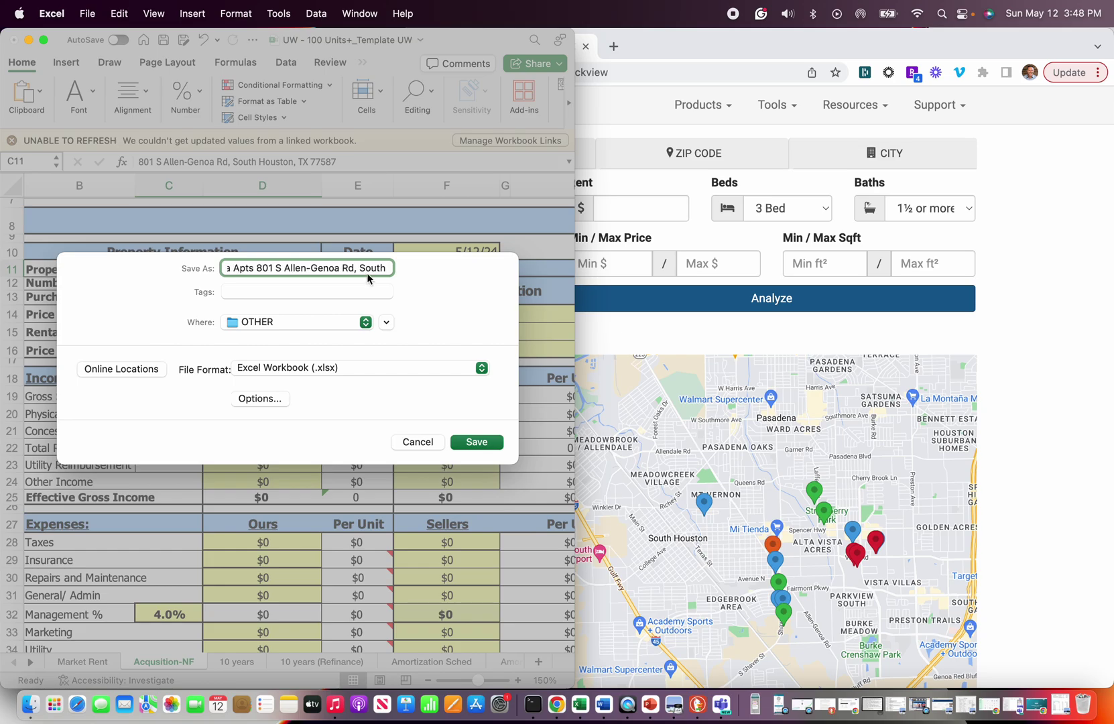
{"action": "type", "text": "177 units (Crex"}
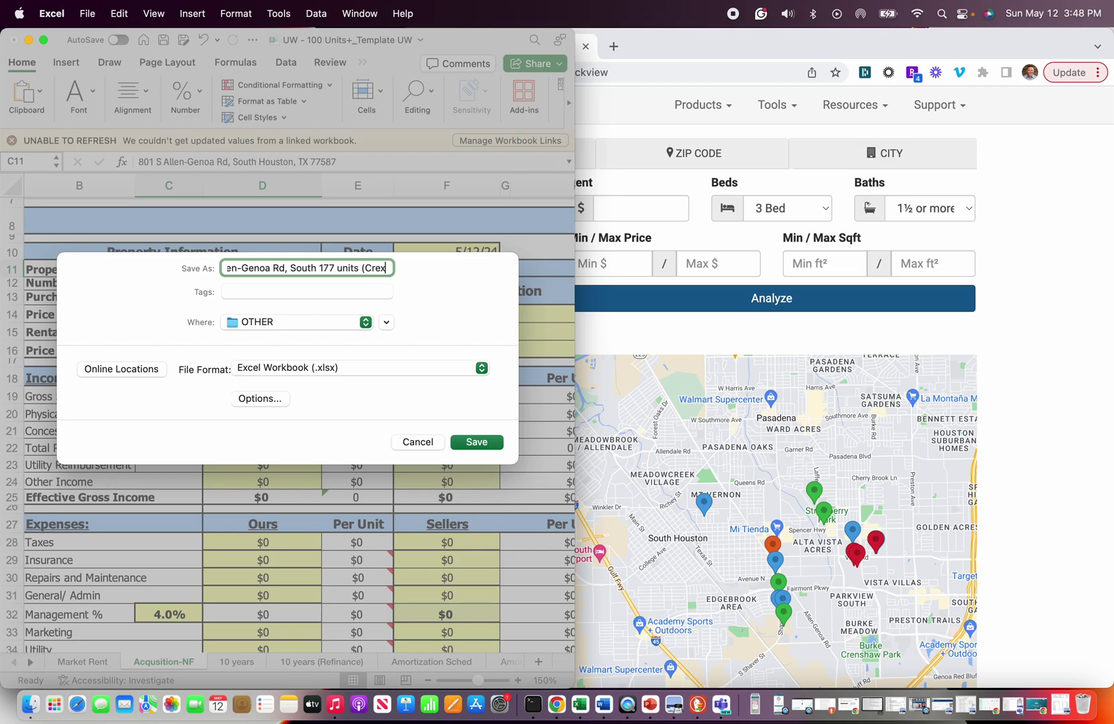
{"action": "type", "text": "i)"}
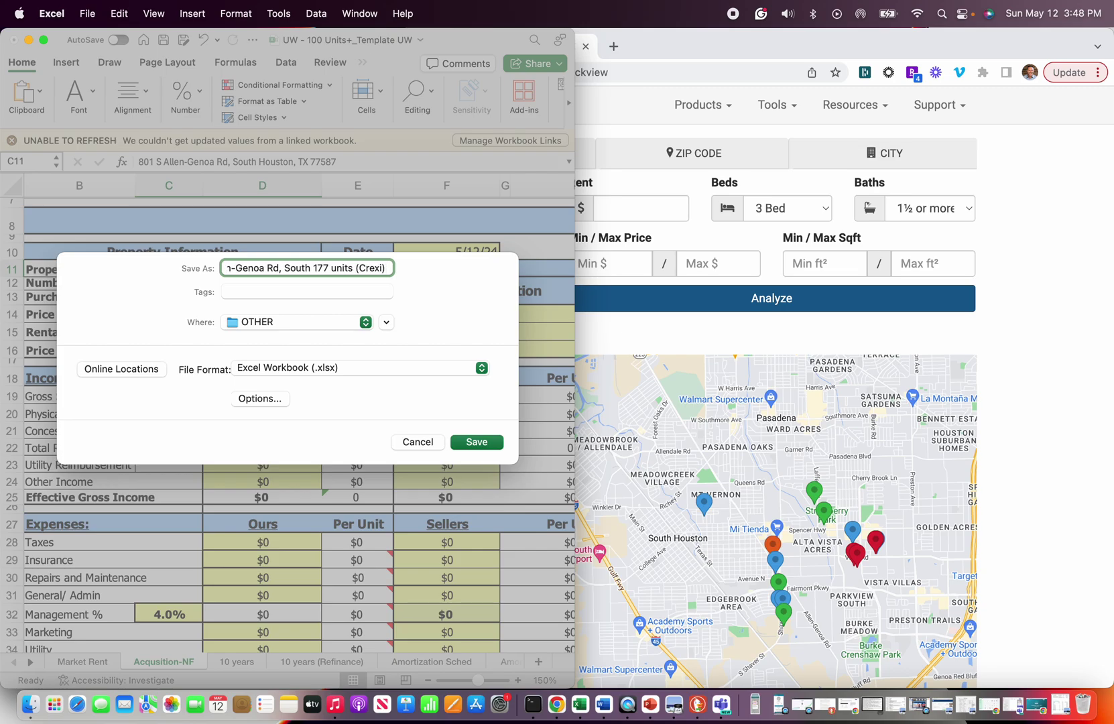
{"action": "type", "text": " UW"}
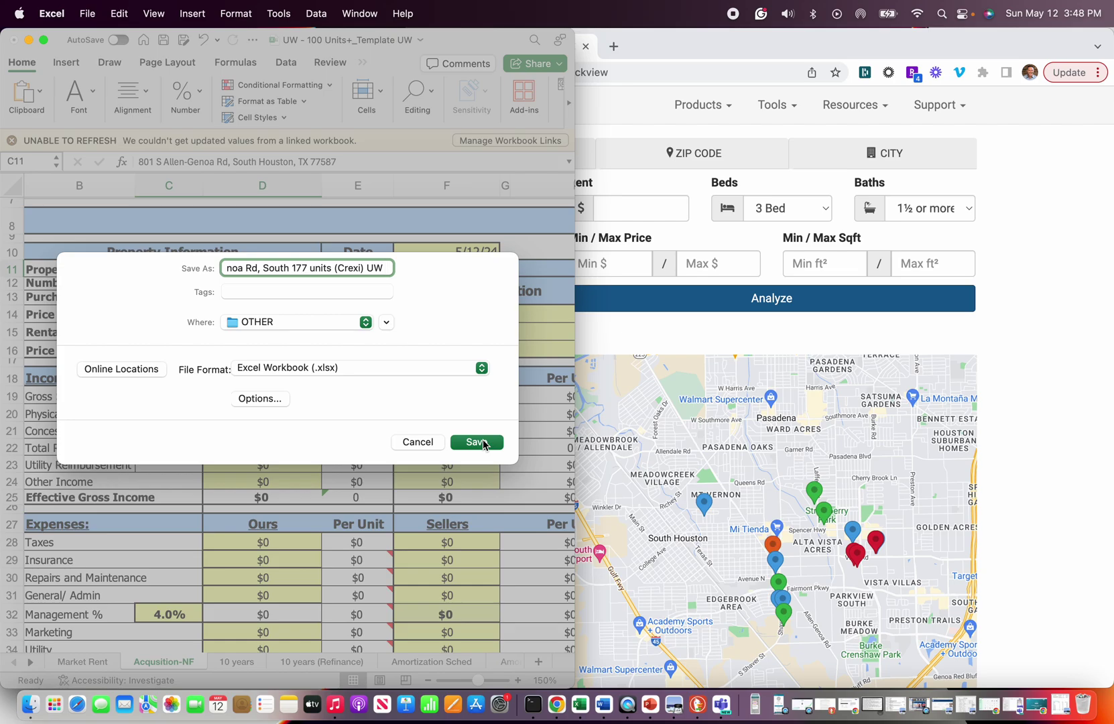
{"action": "left_click", "coordinate": [483, 444]}
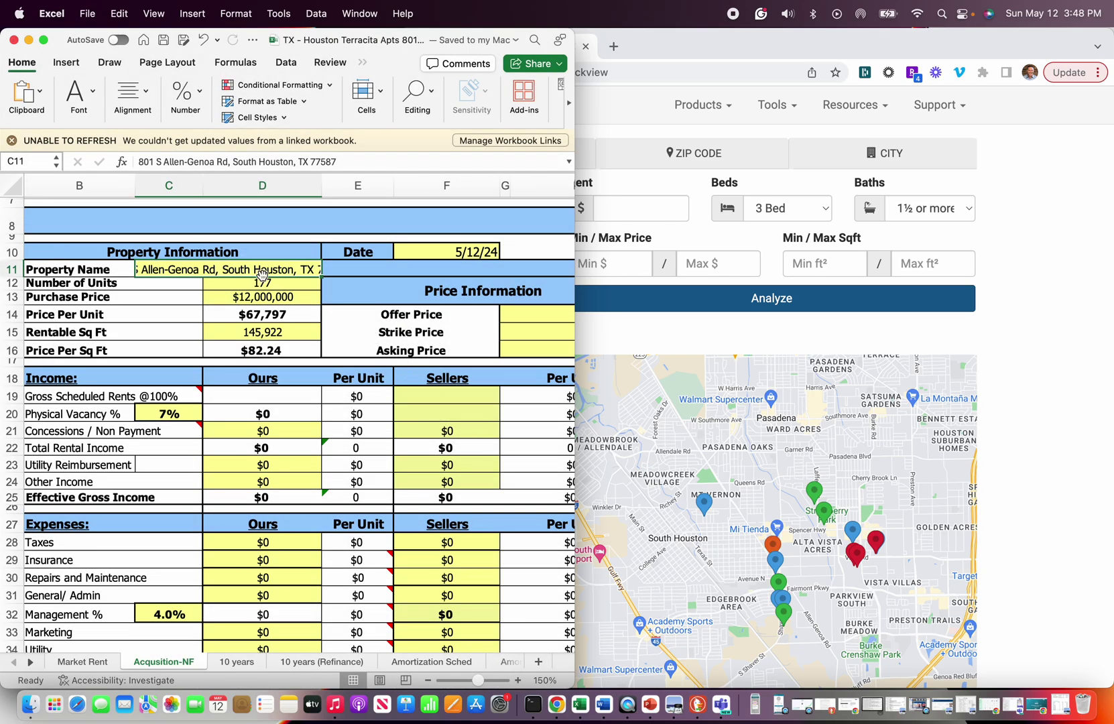
{"action": "scroll", "coordinate": [240, 480], "scroll_direction": "down", "scroll_amount": 1}
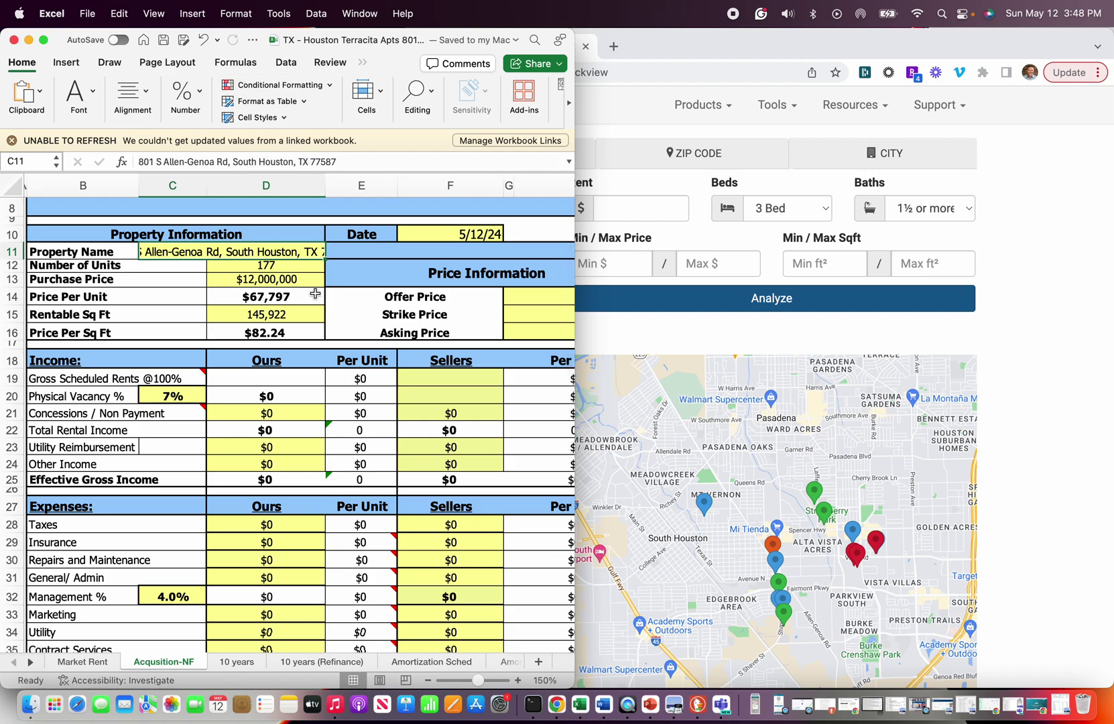
- Close the insurance document in Preview and bring up the Terracita Houston PDF beside the workbook
{"action": "left_click", "coordinate": [675, 705]}
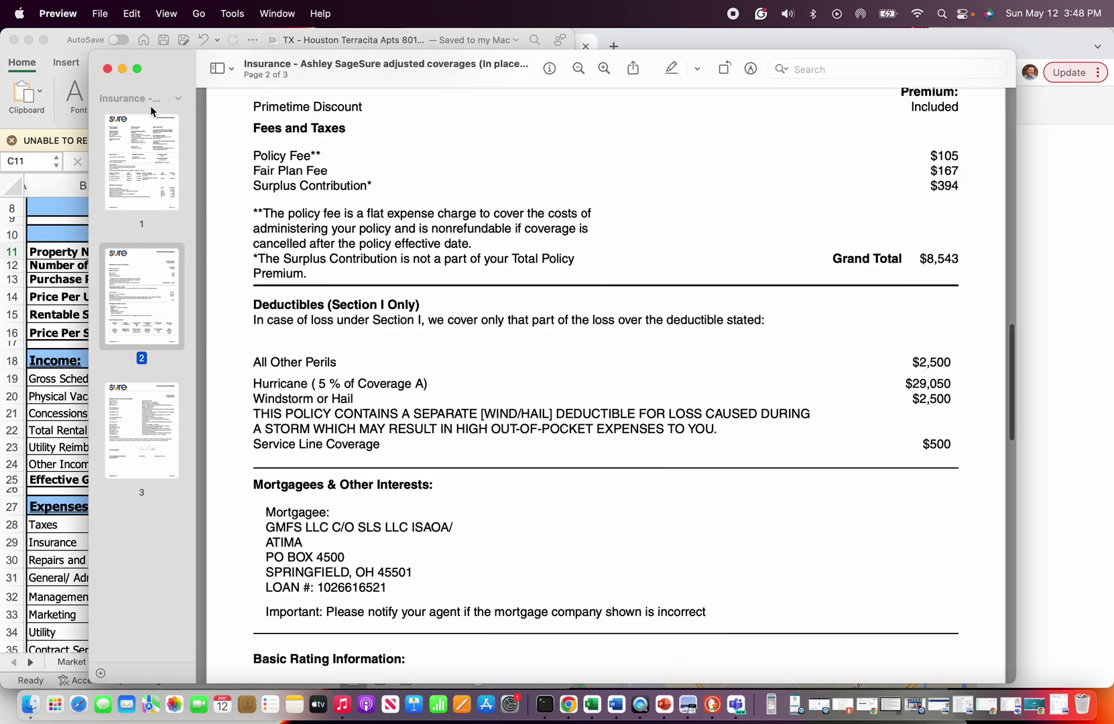
{"action": "left_click", "coordinate": [123, 68]}
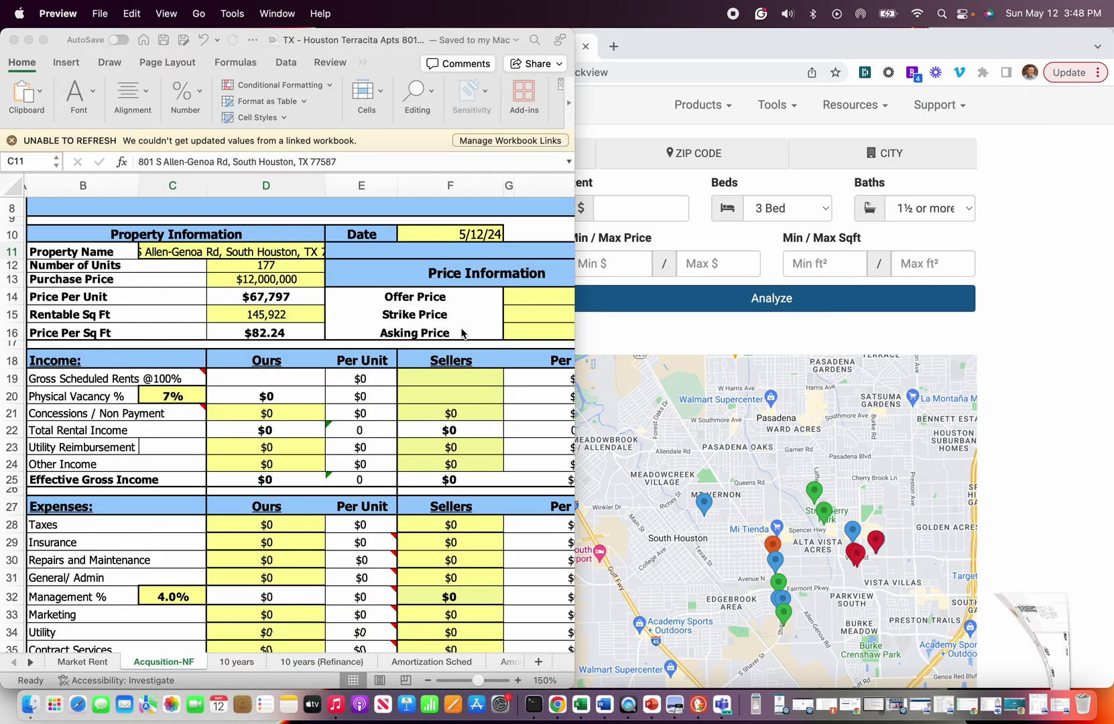
{"action": "left_click", "coordinate": [1038, 706]}
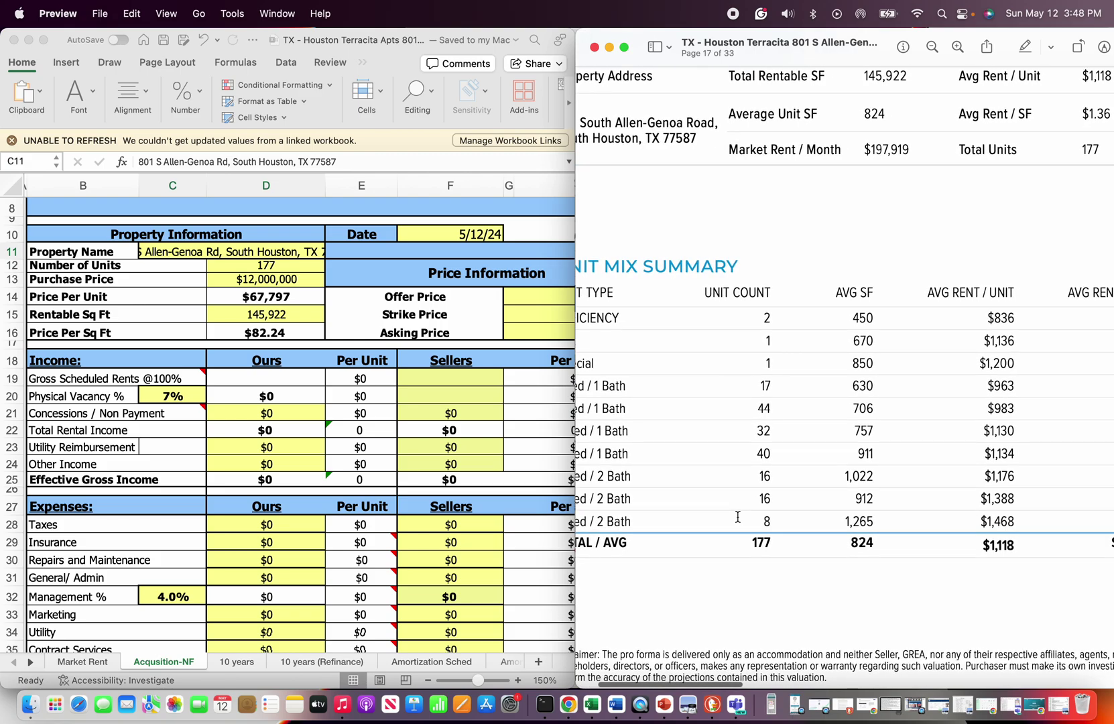
- Review the Terracita PDF's property information and unit mix summary against the Price Information section of the Acqusition-NF sheet
{"action": "scroll", "coordinate": [379, 428], "scroll_direction": "right", "scroll_amount": 2}
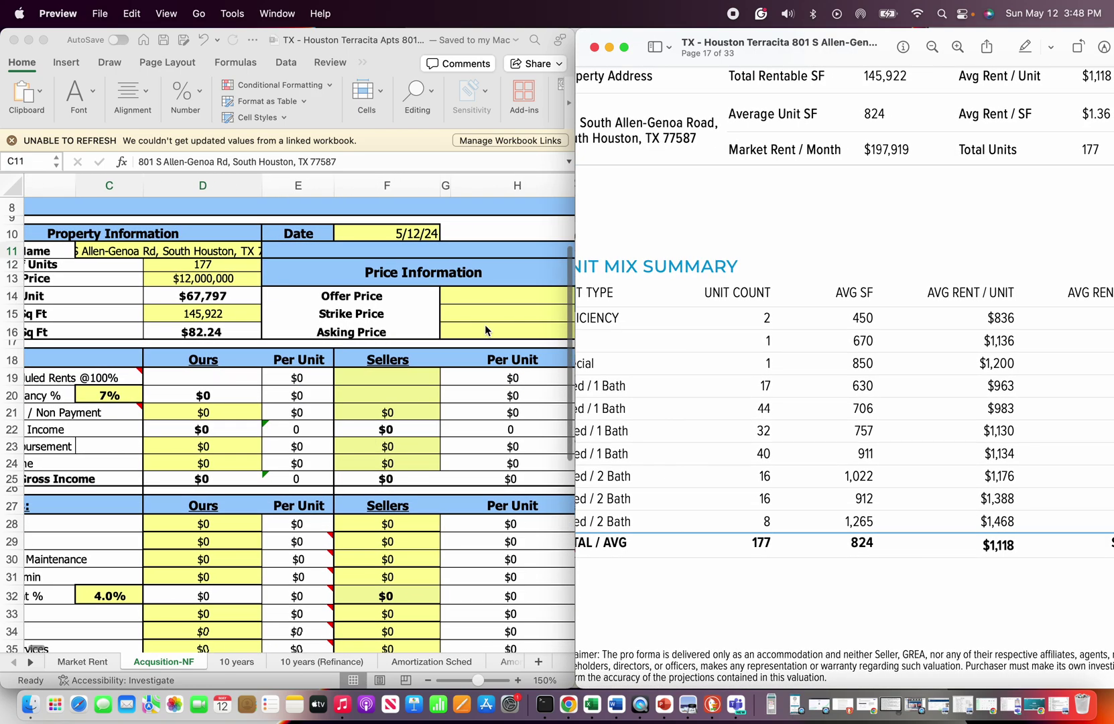
{"action": "left_click", "coordinate": [482, 333]}
{"action": "left_click", "coordinate": [481, 334]}
{"action": "scroll", "coordinate": [322, 450], "scroll_direction": "left", "scroll_amount": 1}
{"action": "scroll", "coordinate": [322, 451], "scroll_direction": "right", "scroll_amount": 3}
{"action": "scroll", "coordinate": [699, 477], "scroll_direction": "right", "scroll_amount": 3}
{"action": "scroll", "coordinate": [699, 477], "scroll_direction": "right", "scroll_amount": 5}
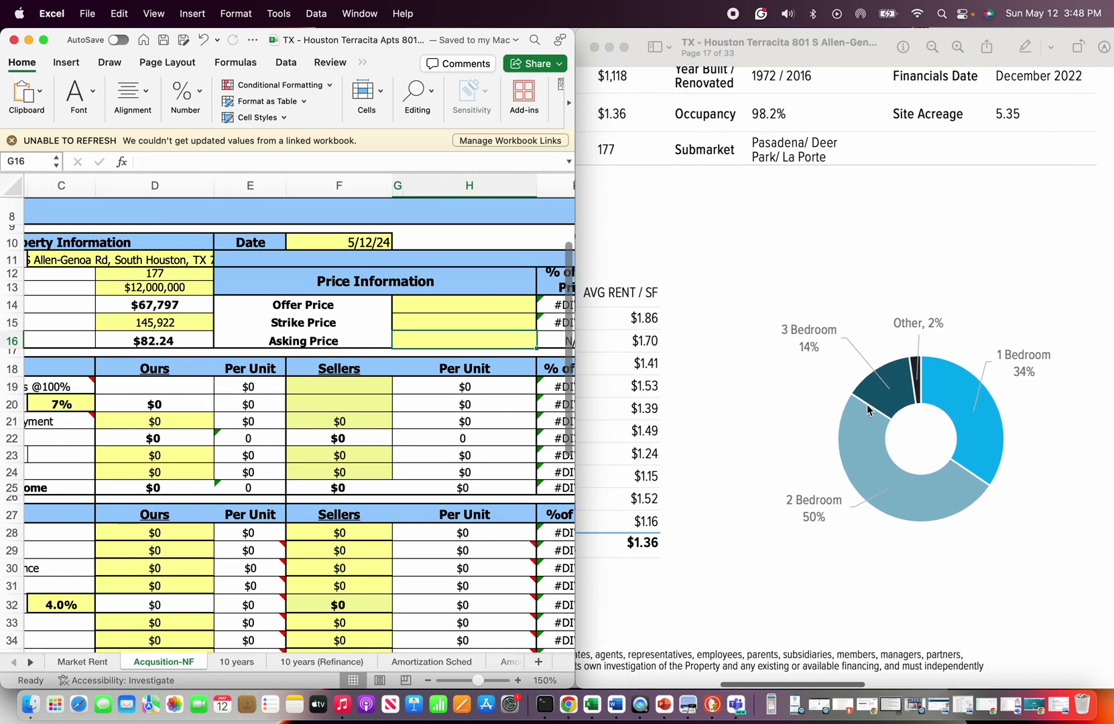
{"action": "scroll", "coordinate": [818, 209], "scroll_direction": "up", "scroll_amount": 4}
{"action": "scroll", "coordinate": [769, 206], "scroll_direction": "left", "scroll_amount": 6}
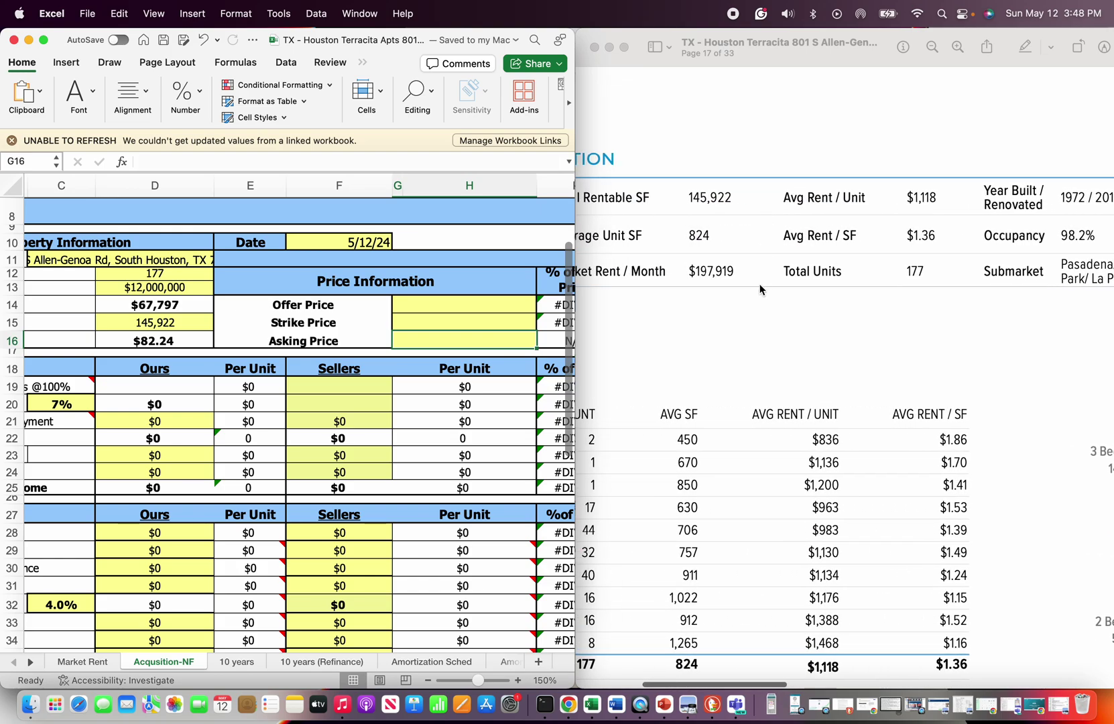
{"action": "scroll", "coordinate": [760, 289], "scroll_direction": "left", "scroll_amount": 2}
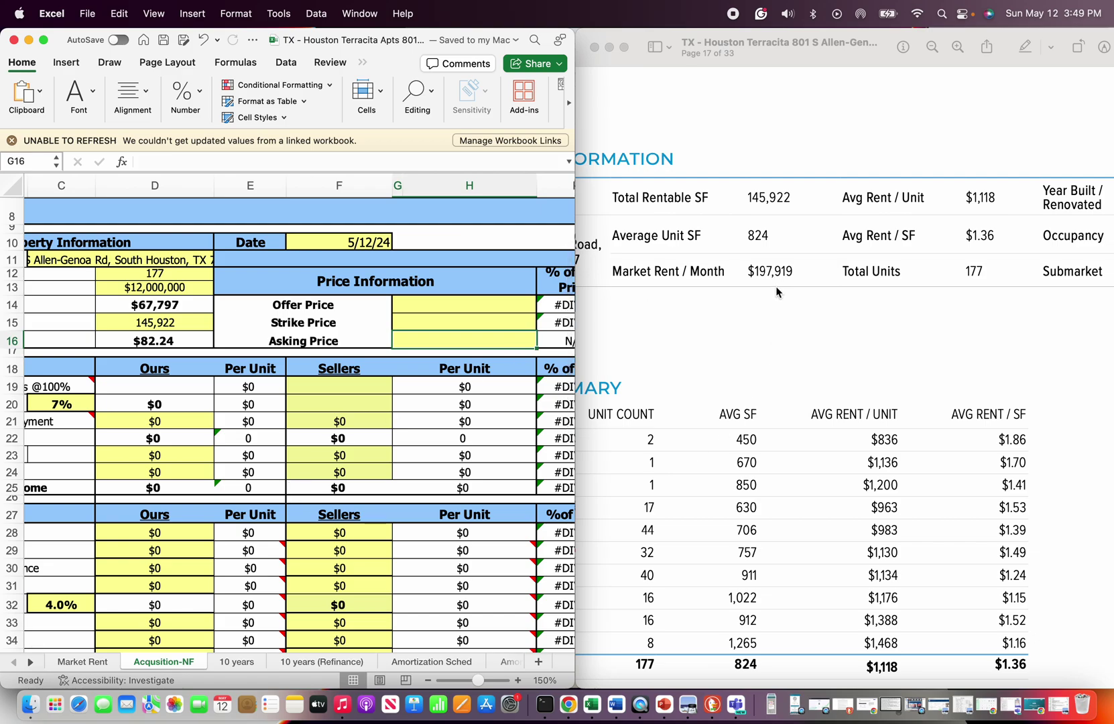
{"action": "scroll", "coordinate": [767, 351], "scroll_direction": "right", "scroll_amount": 5}
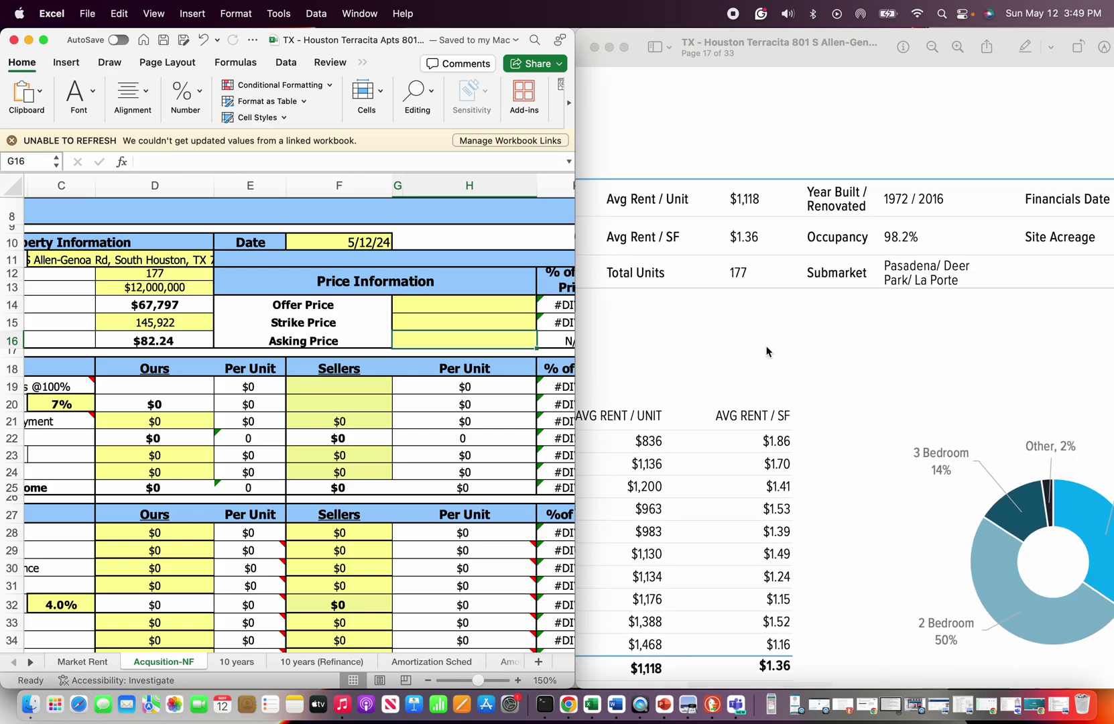
{"action": "scroll", "coordinate": [455, 304], "scroll_direction": "right", "scroll_amount": 10}
{"action": "scroll", "coordinate": [455, 304], "scroll_direction": "left", "scroll_amount": 8}
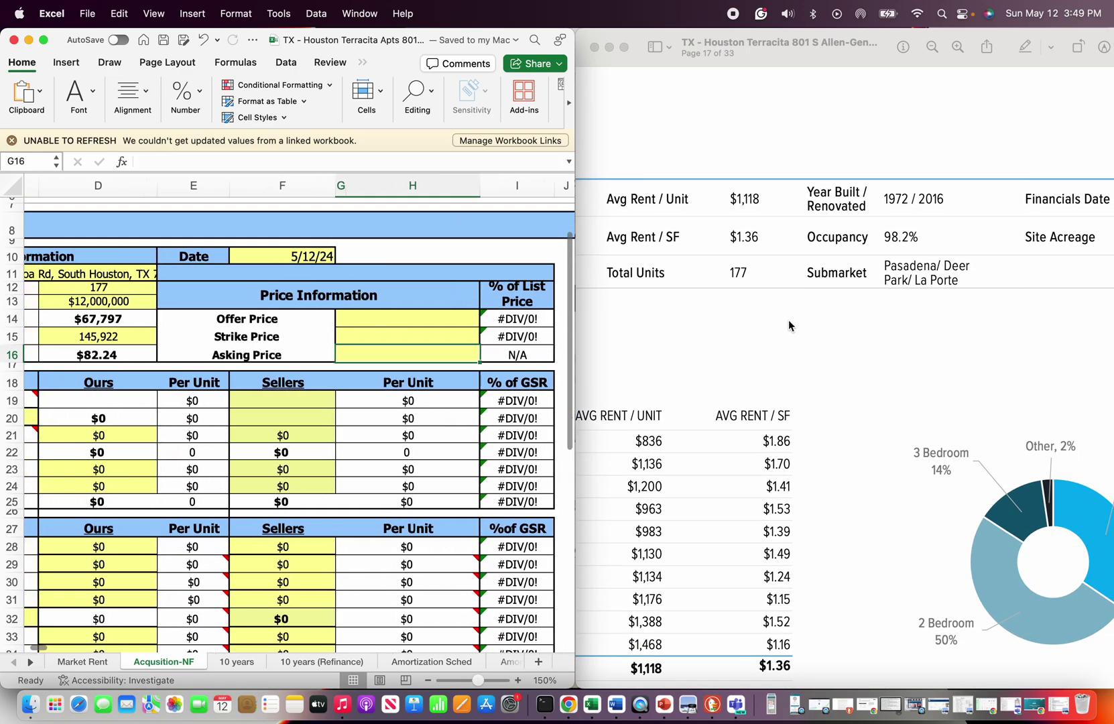
{"action": "scroll", "coordinate": [797, 320], "scroll_direction": "down", "scroll_amount": 1}
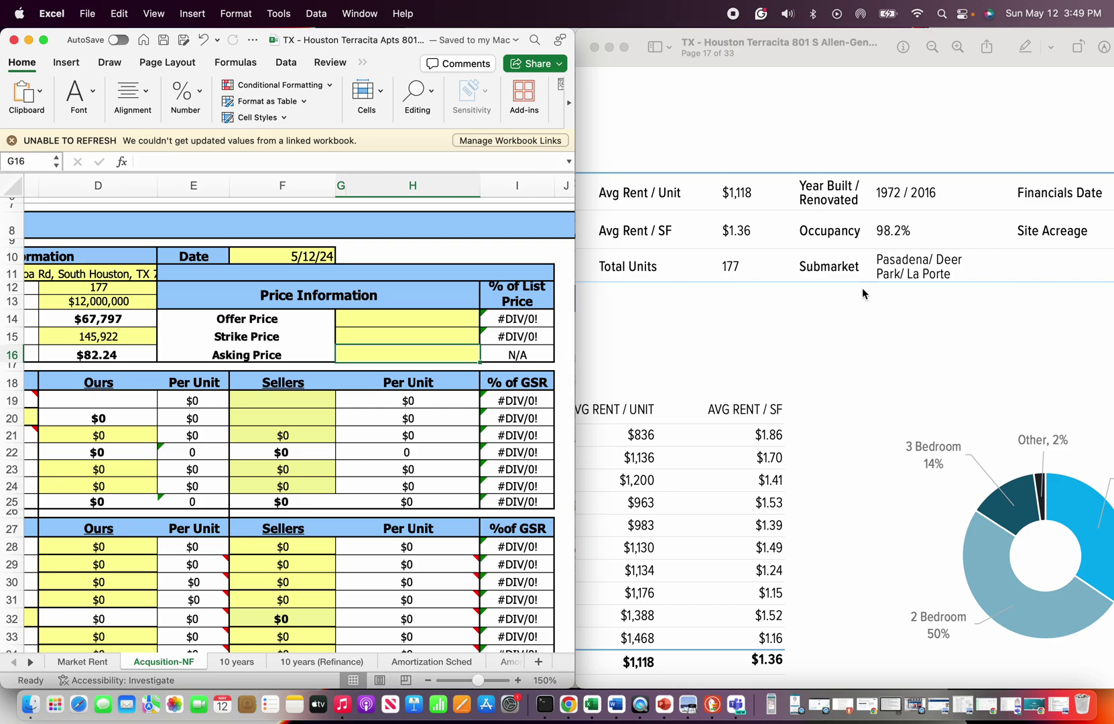
- Check the financials date in the Terracita PDF and examine the current underwriting income on its Pro Forma Income & Expenses page
{"action": "scroll", "coordinate": [863, 293], "scroll_direction": "right", "scroll_amount": 3}
{"action": "scroll", "coordinate": [864, 293], "scroll_direction": "right", "scroll_amount": 10}
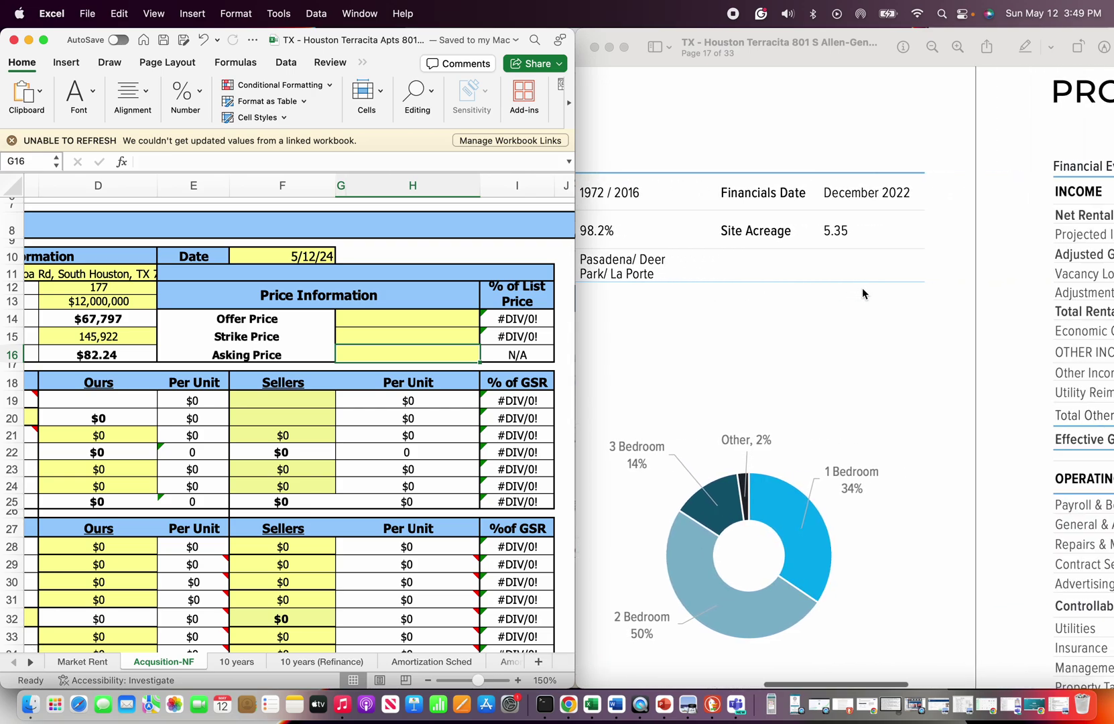
{"action": "scroll", "coordinate": [864, 293], "scroll_direction": "left", "scroll_amount": 5}
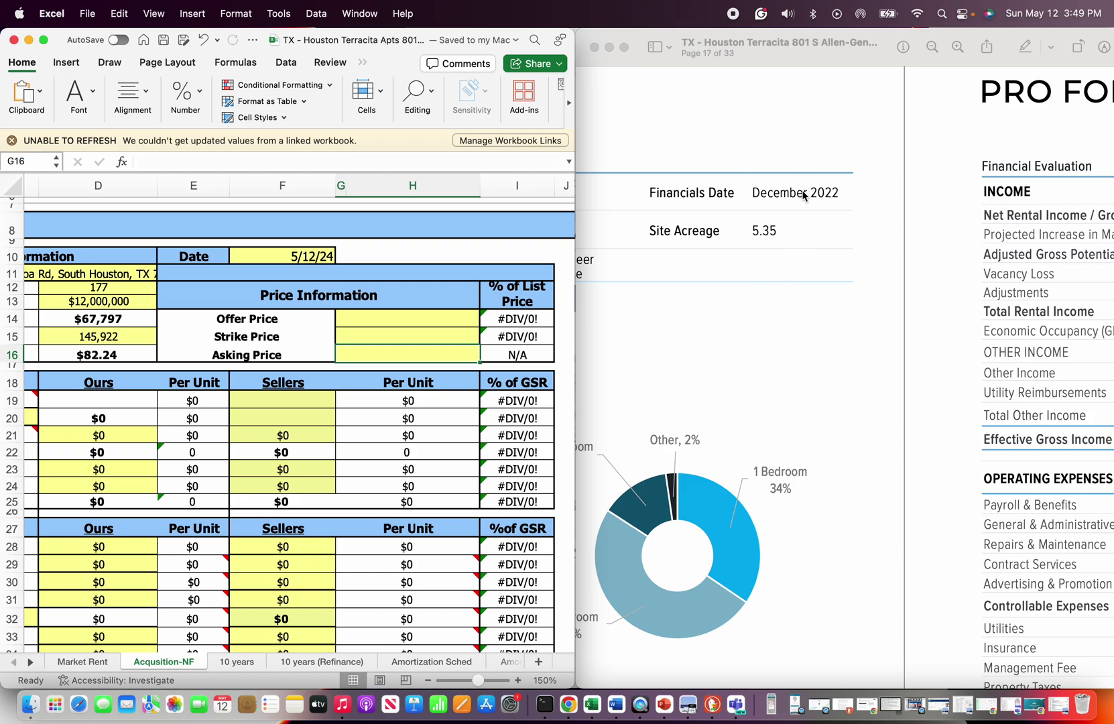
{"action": "scroll", "coordinate": [810, 309], "scroll_direction": "up", "scroll_amount": 5}
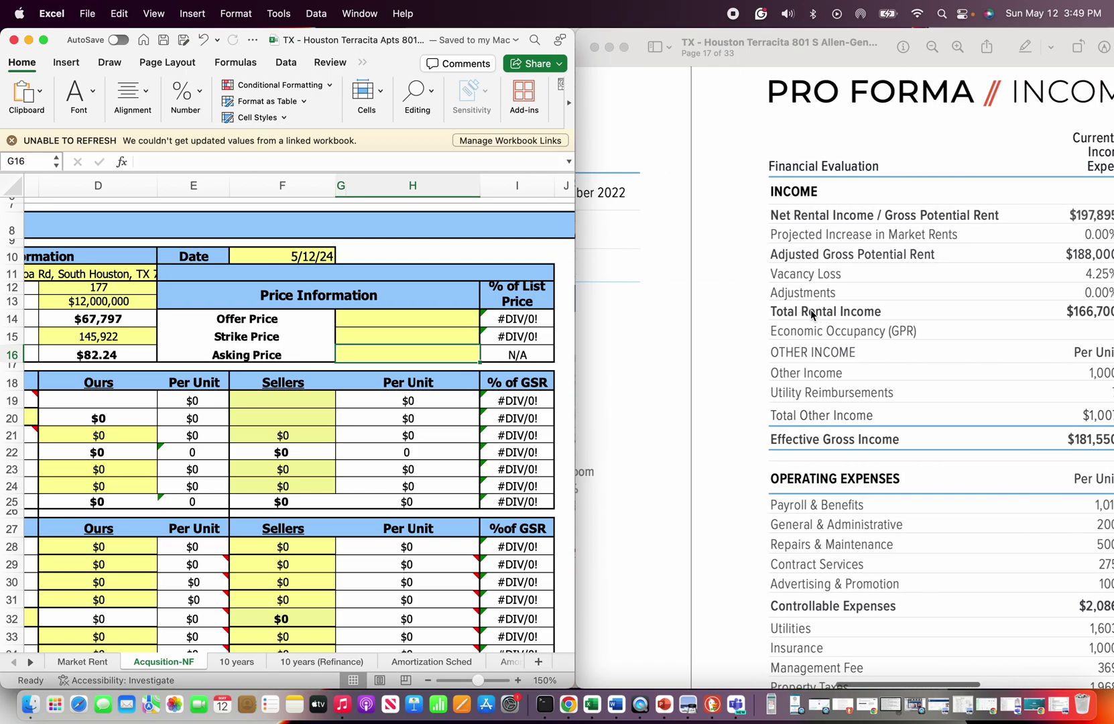
{"action": "scroll", "coordinate": [810, 309], "scroll_direction": "left", "scroll_amount": 5}
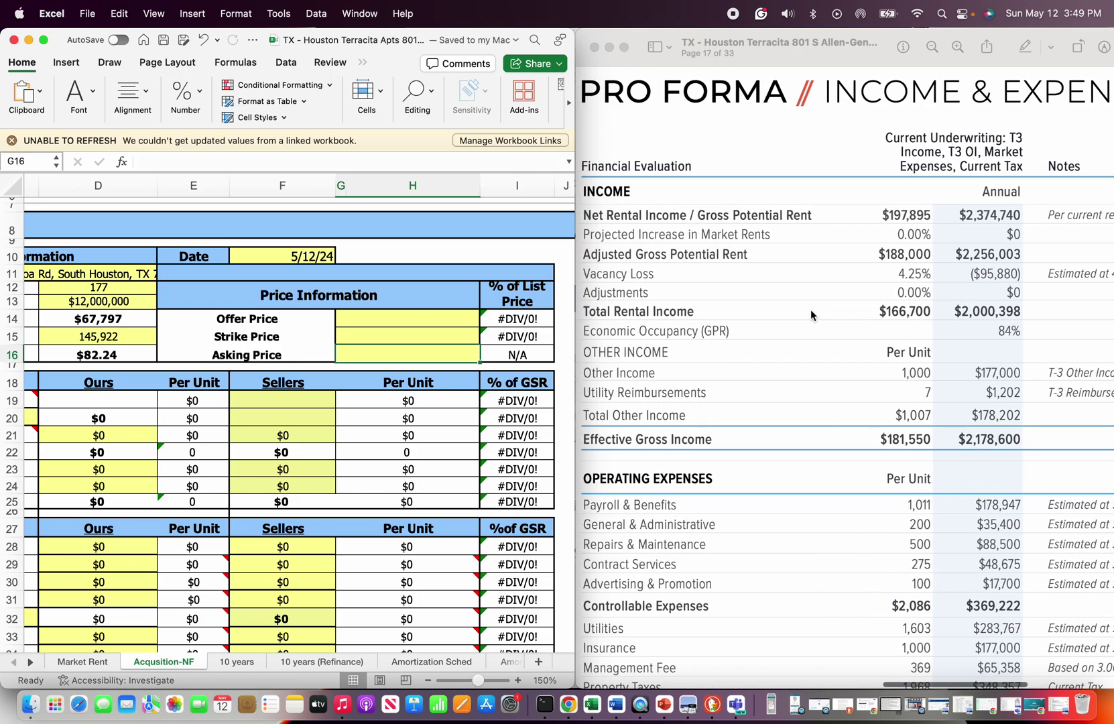
{"action": "scroll", "coordinate": [373, 418], "scroll_direction": "left", "scroll_amount": 3}
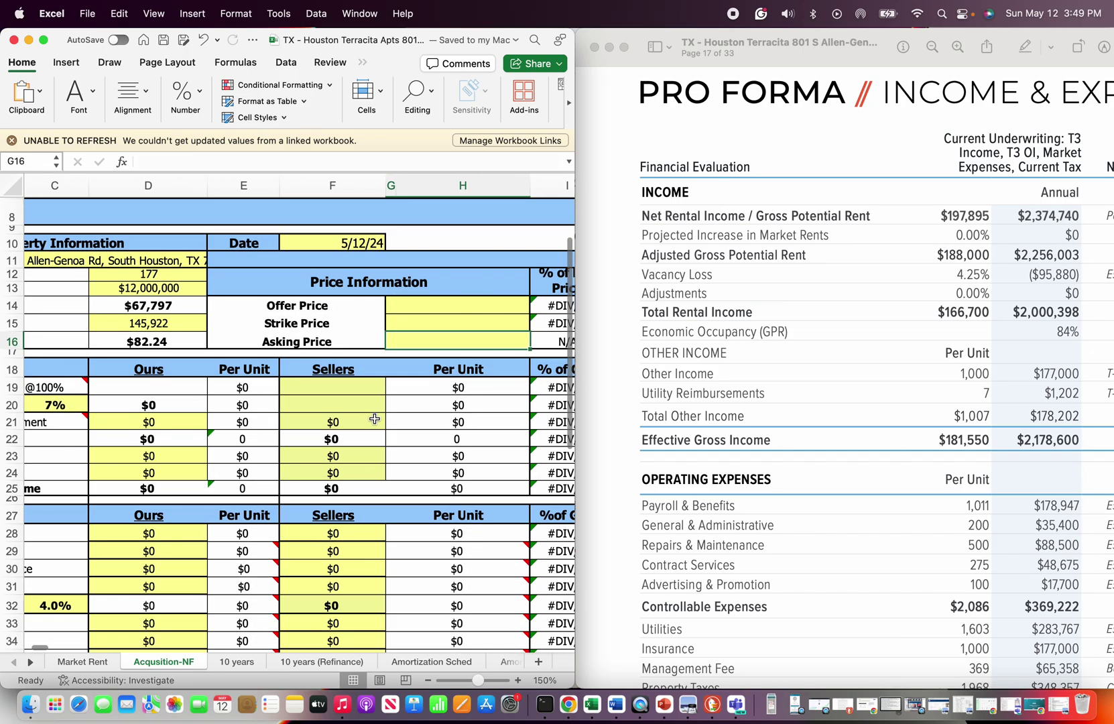
{"action": "scroll", "coordinate": [697, 286], "scroll_direction": "down", "scroll_amount": 2}
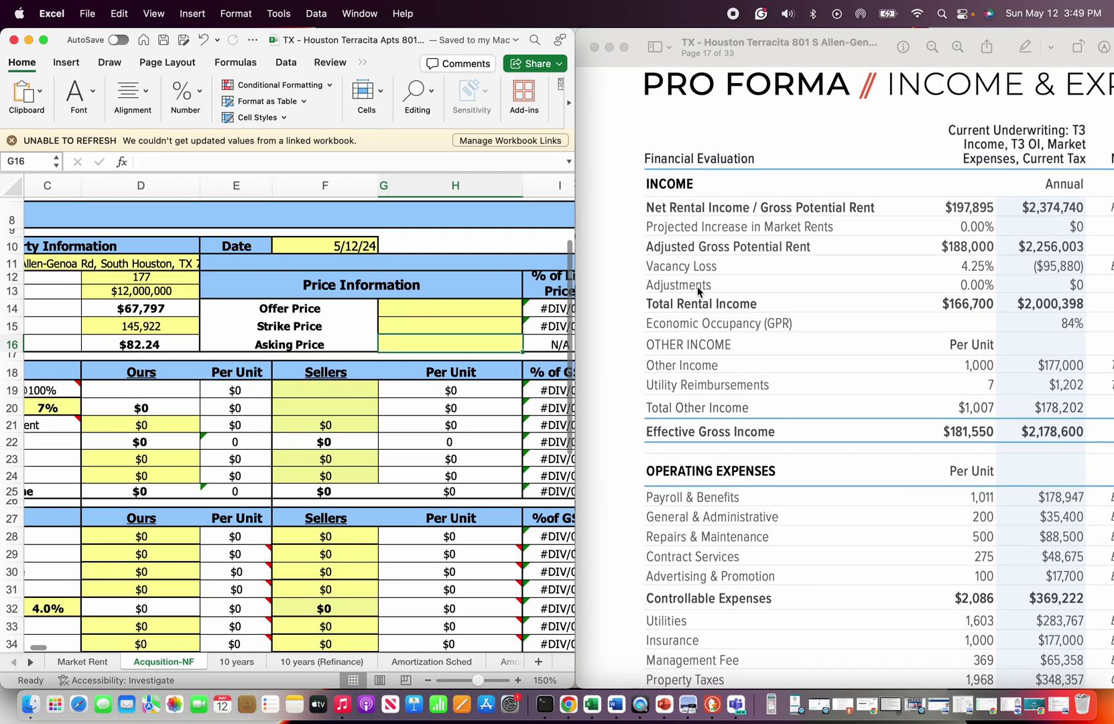
- Enter the PDF's annual Net Rental Income / Gross Potential Rent, 2374740, as the Sellers Gross Scheduled Rents
{"action": "left_click", "coordinate": [302, 390]}
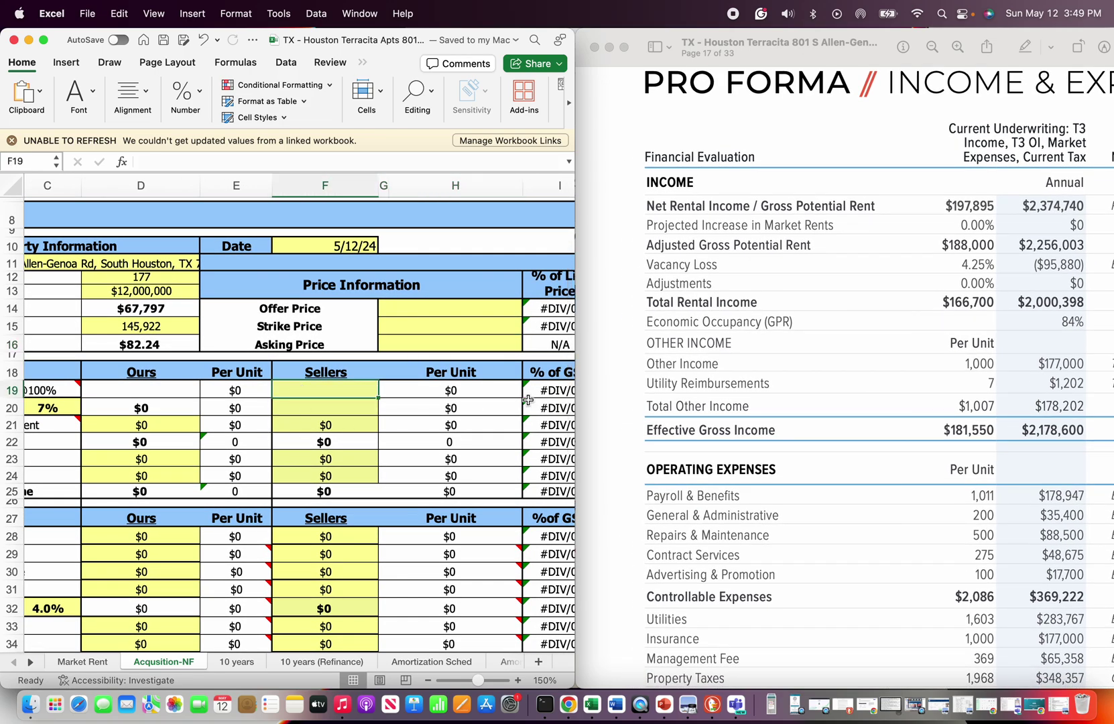
{"action": "type", "text": "23"}
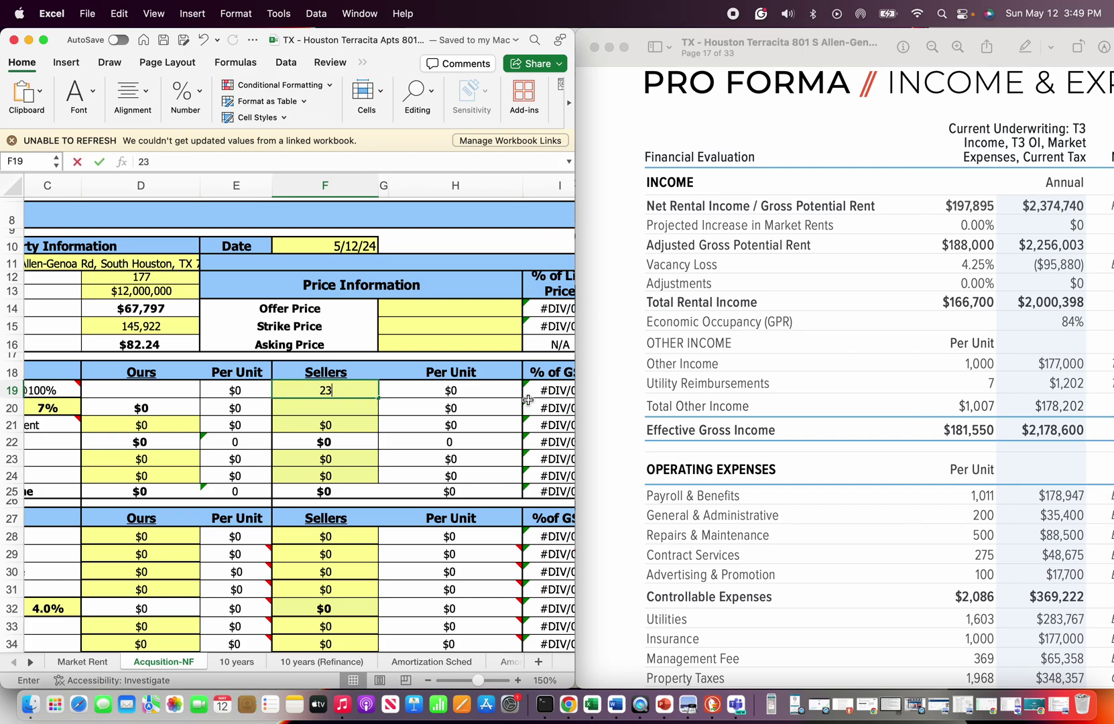
{"action": "type", "text": "74740"}
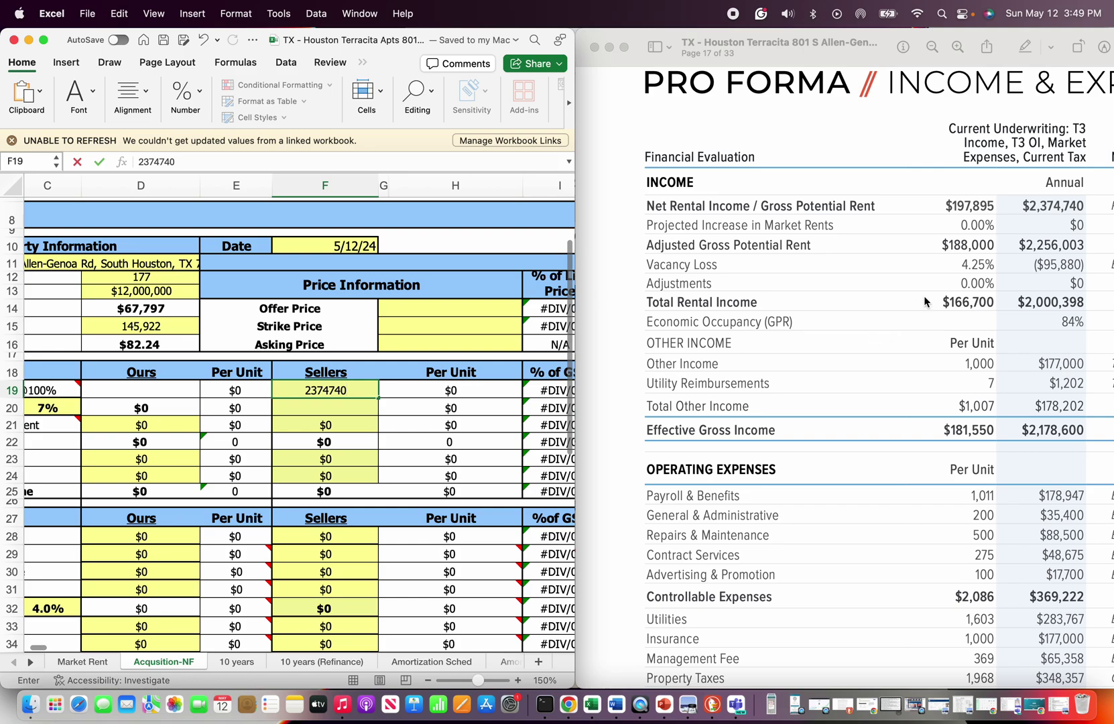
- Compare the Current Underwriting and Pro Forma Underwriting columns and their notes on the PDF's Income & Expenses page
{"action": "left_click", "coordinate": [834, 239]}
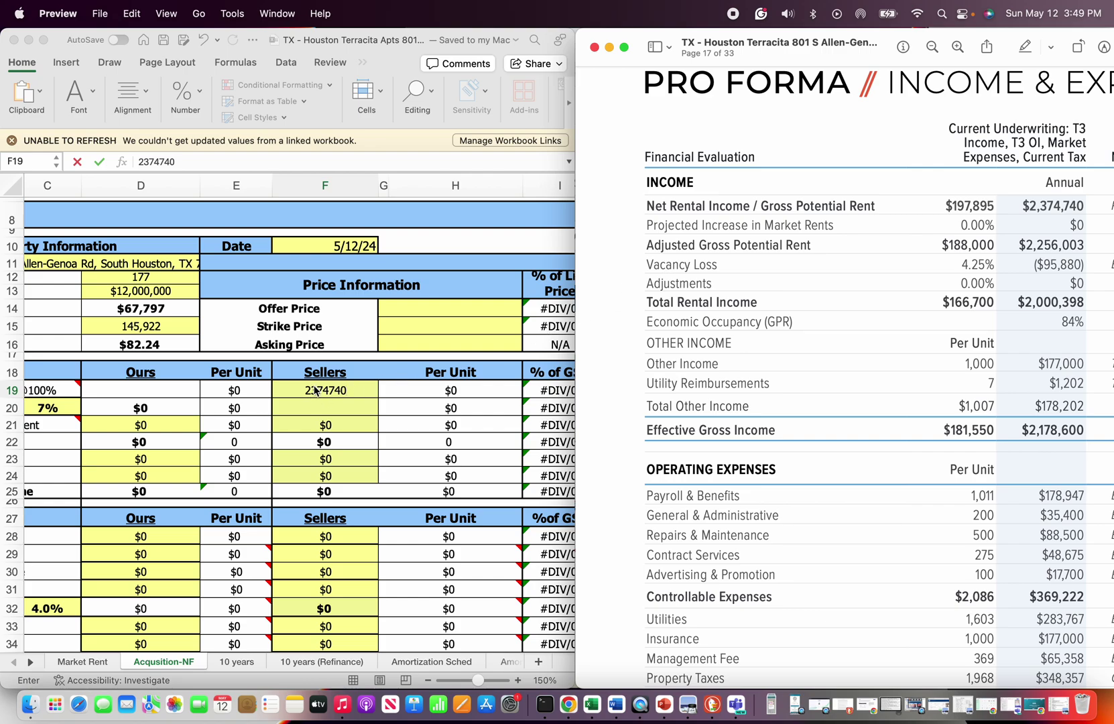
{"action": "scroll", "coordinate": [908, 439], "scroll_direction": "right", "scroll_amount": 5}
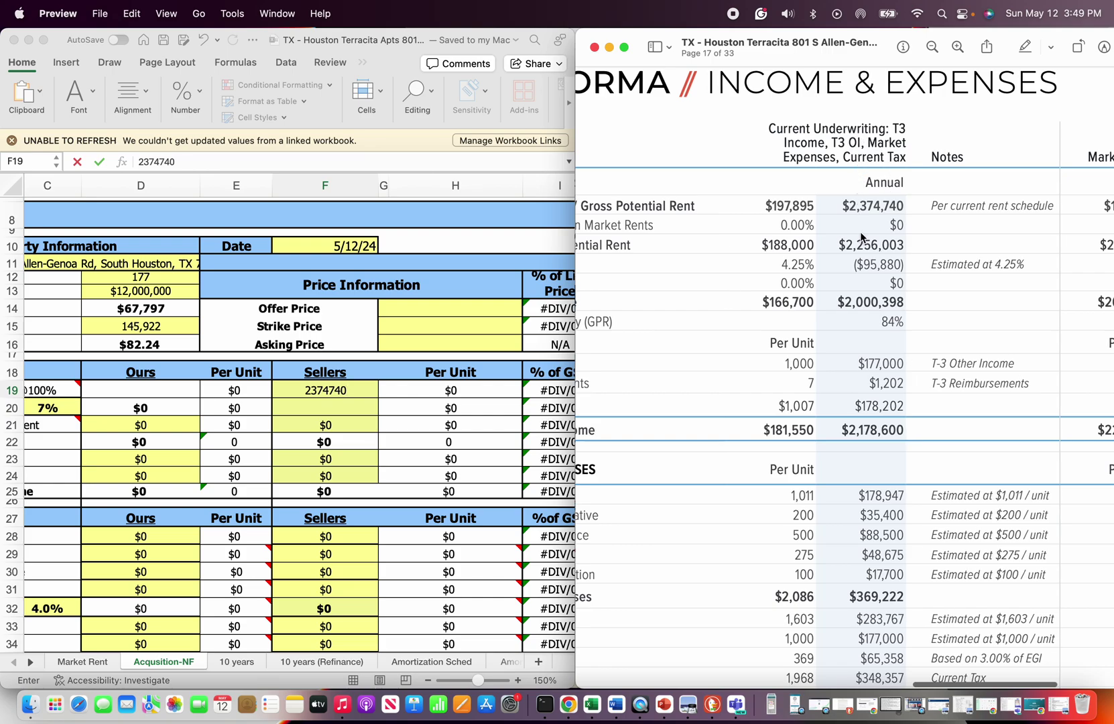
{"action": "scroll", "coordinate": [861, 232], "scroll_direction": "right", "scroll_amount": 7}
{"action": "scroll", "coordinate": [860, 231], "scroll_direction": "left", "scroll_amount": 6}
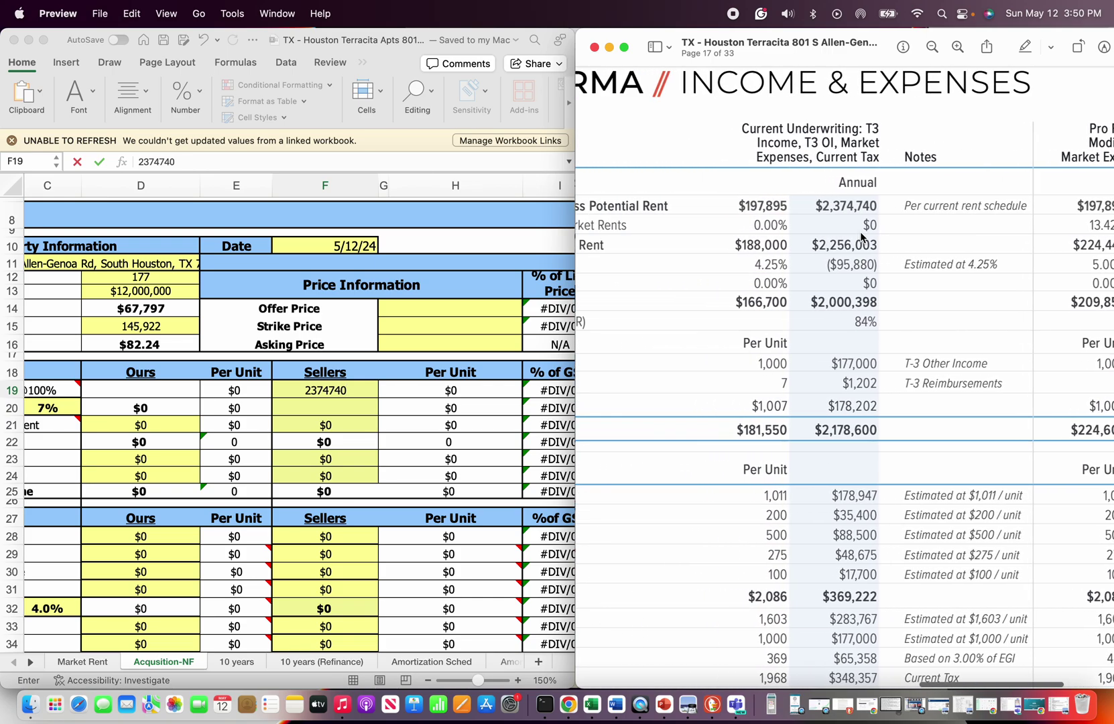
{"action": "scroll", "coordinate": [826, 392], "scroll_direction": "right", "scroll_amount": 5}
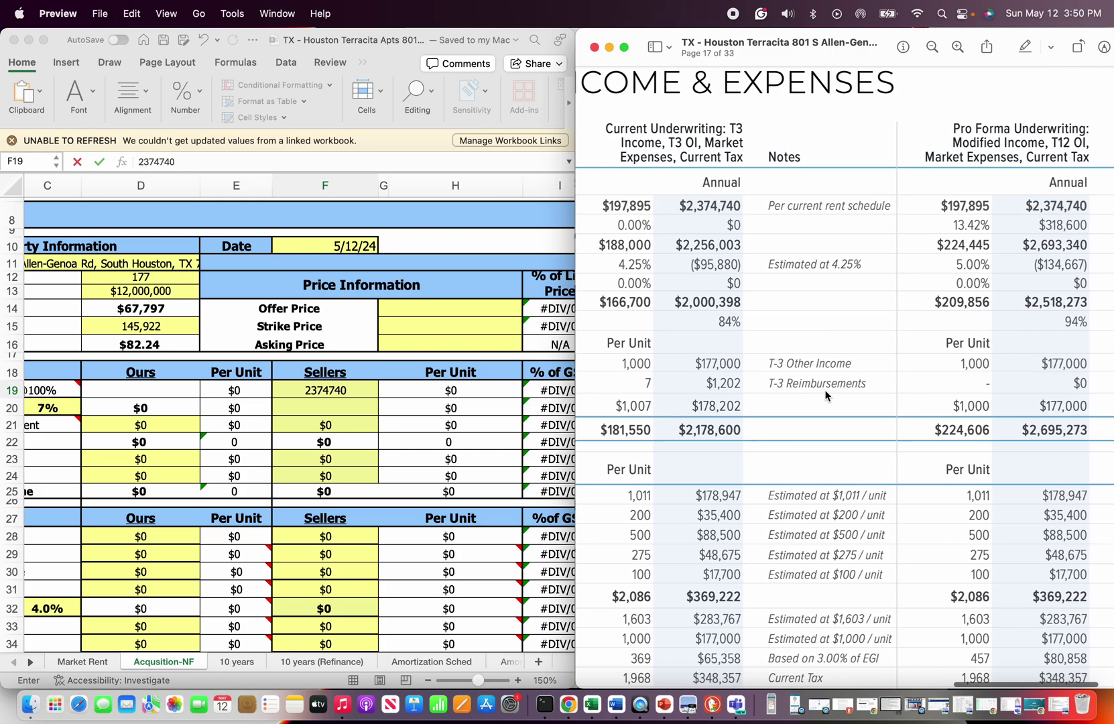
{"action": "scroll", "coordinate": [826, 391], "scroll_direction": "left", "scroll_amount": 3}
{"action": "scroll", "coordinate": [826, 391], "scroll_direction": "left", "scroll_amount": 6}
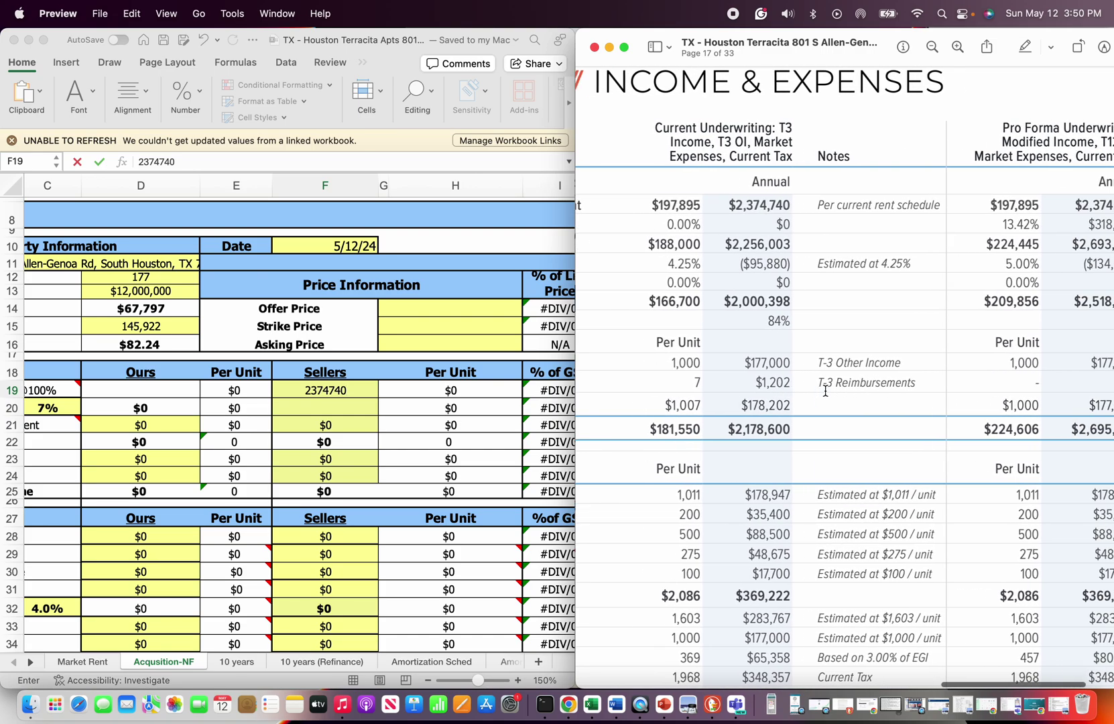
{"action": "scroll", "coordinate": [825, 391], "scroll_direction": "left", "scroll_amount": 1}
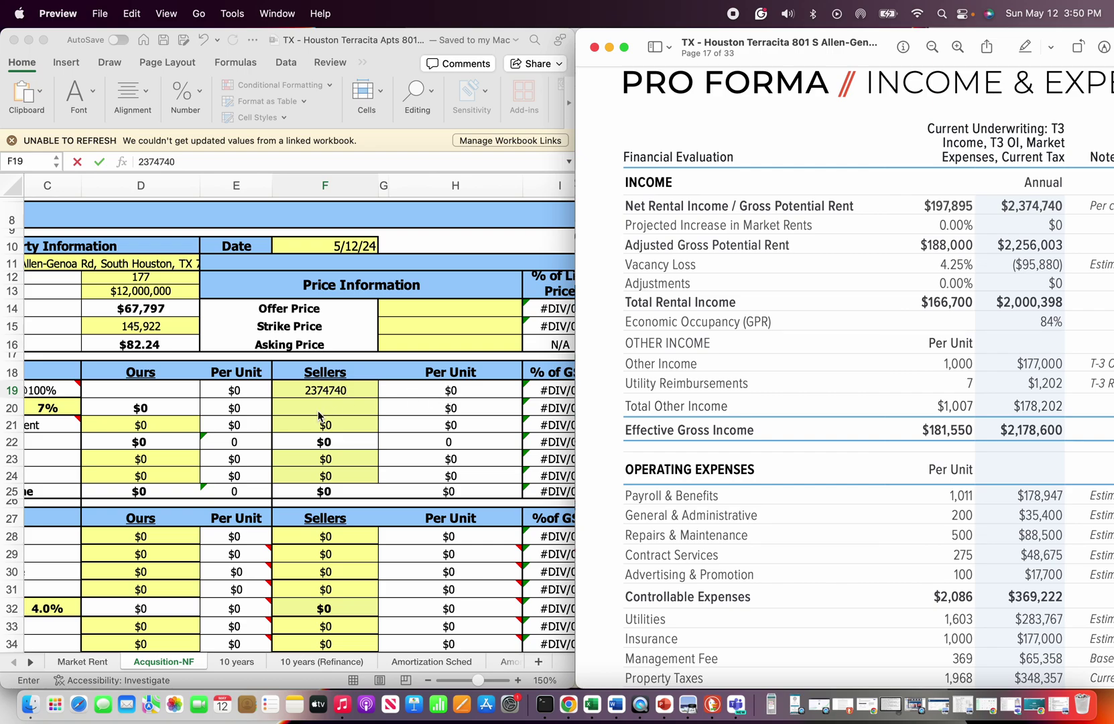
{"action": "scroll", "coordinate": [319, 415], "scroll_direction": "left", "scroll_amount": 4}
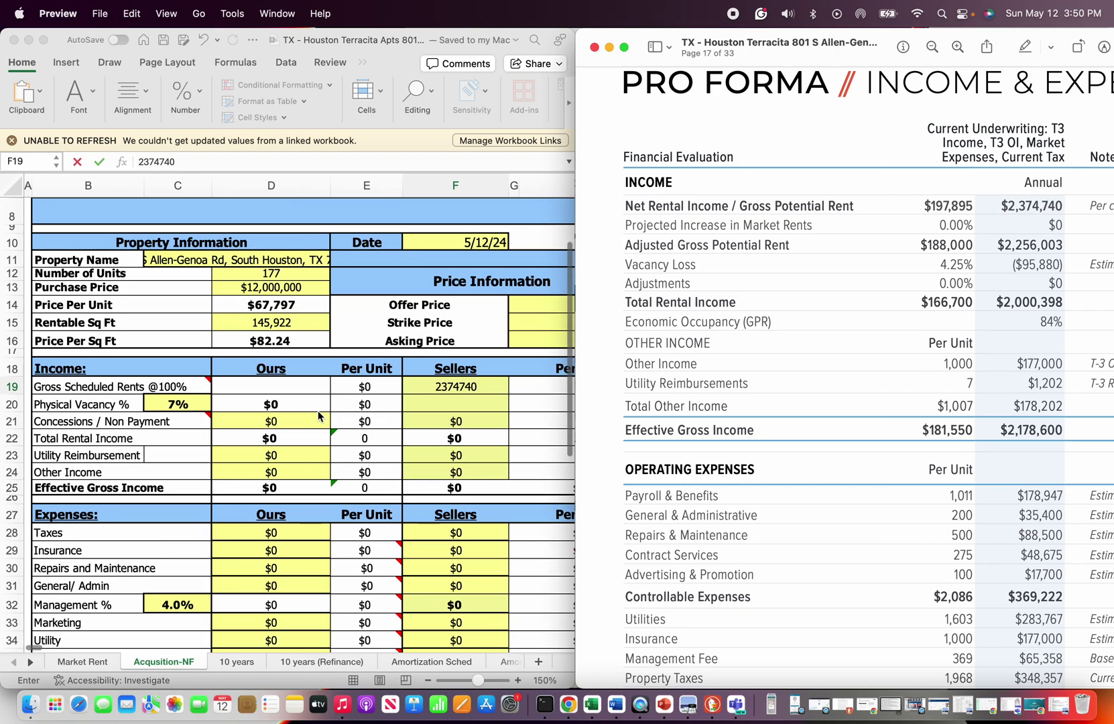
- Try to change the Sellers Gross Scheduled Rents to the Adjusted Gross Potential Rent of 2256003
{"action": "left_click", "coordinate": [436, 389]}
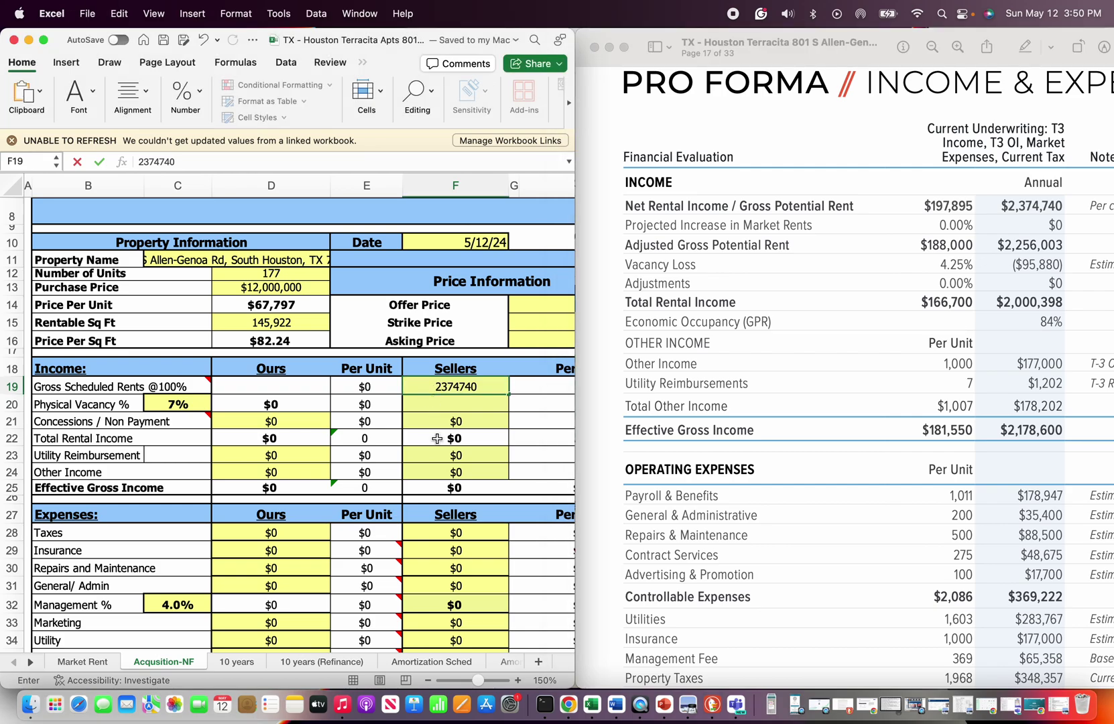
{"action": "type", "text": "2256"}
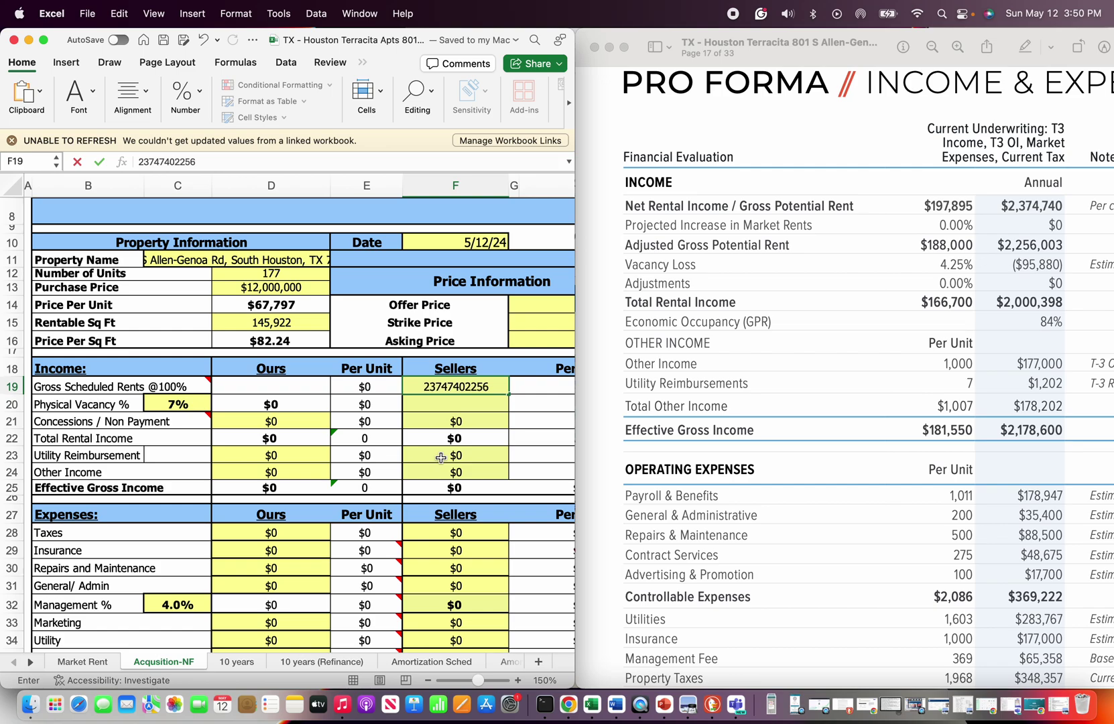
{"action": "type", "text": "003"}
{"action": "key", "text": "Return"}
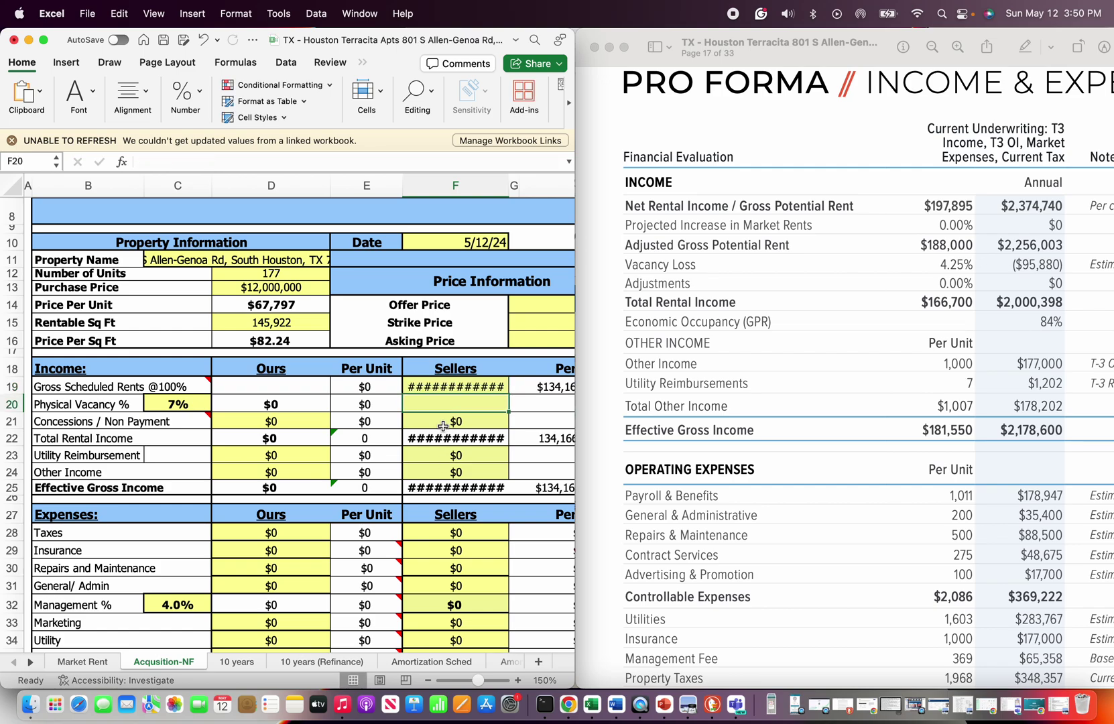
- Replace the Sellers Gross Scheduled Rents value with 2256003, the annual Adjusted Gross Potential Rent from the PDF
{"action": "left_click", "coordinate": [454, 383]}
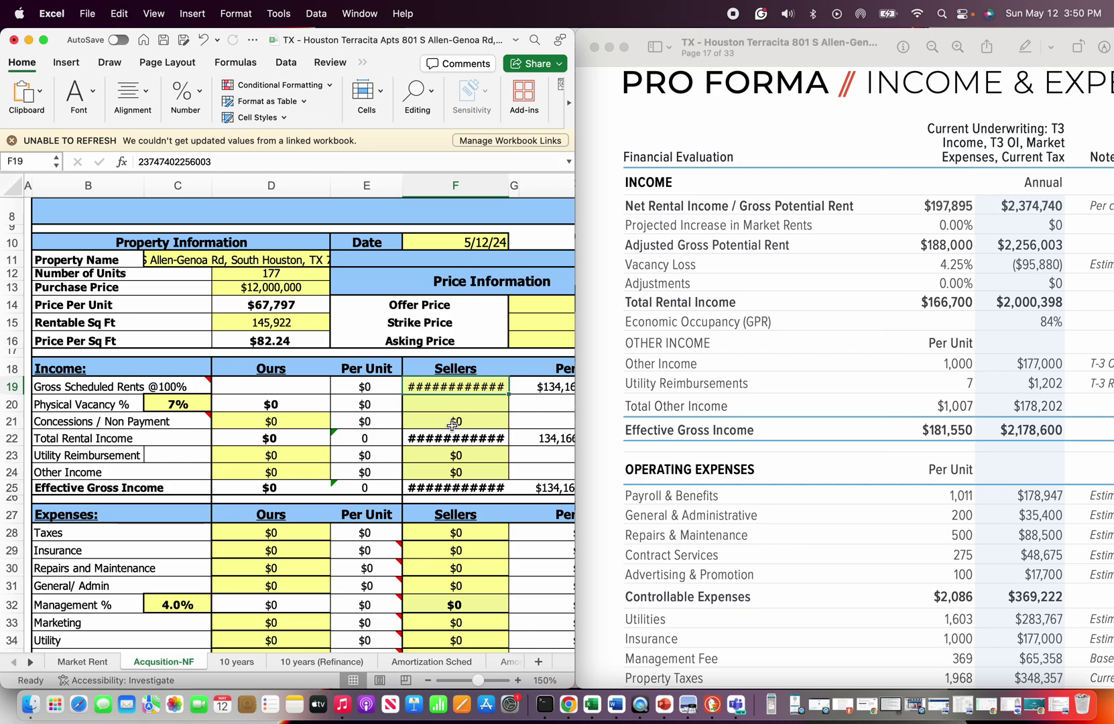
{"action": "type", "text": "2,256,"}
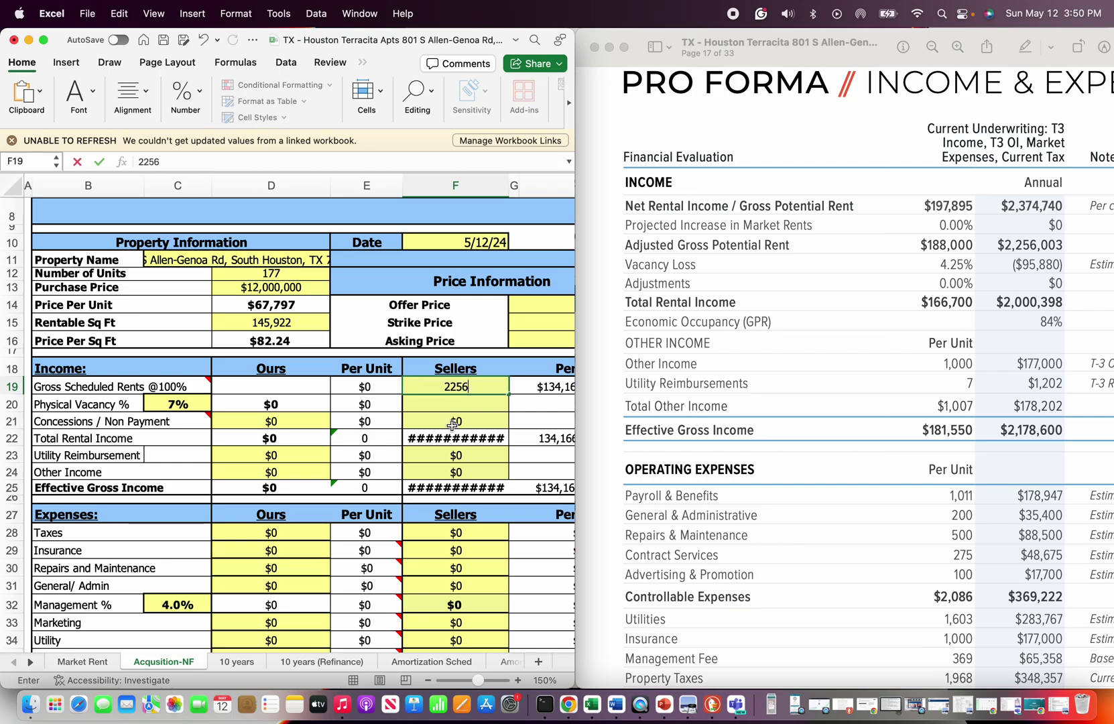
{"action": "type", "text": "003"}
{"action": "key", "text": "Return"}
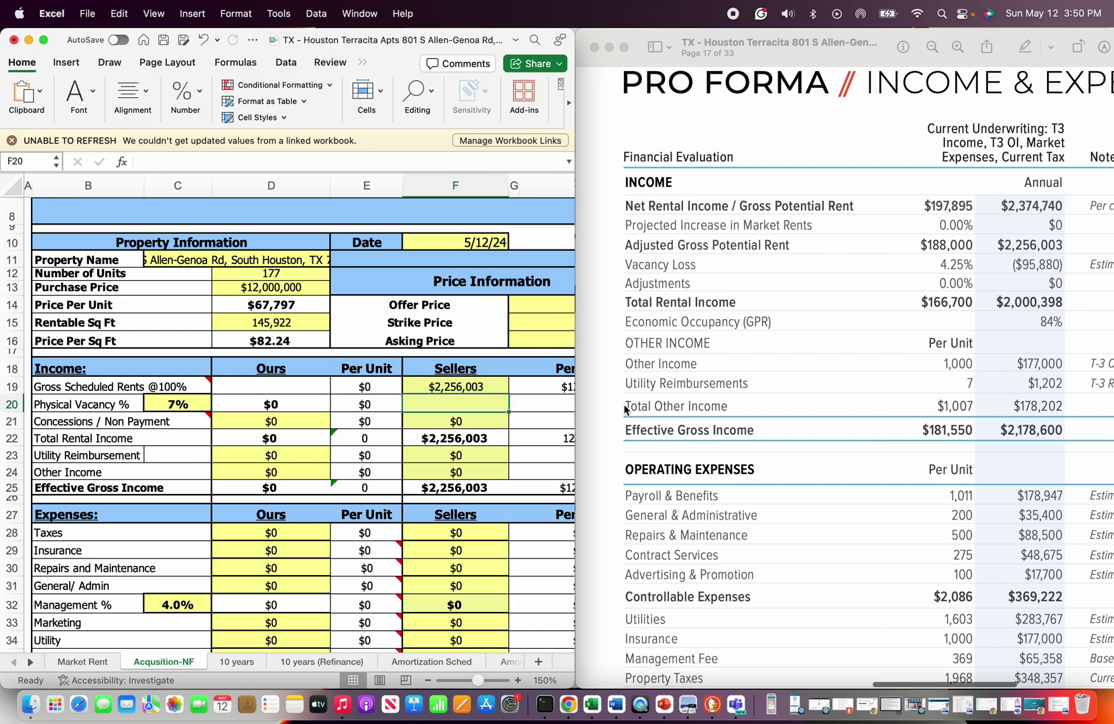
- Enter the PDF's annual vacancy loss, 95880, as the Sellers Physical Vacancy
{"action": "type", "text": "95"}
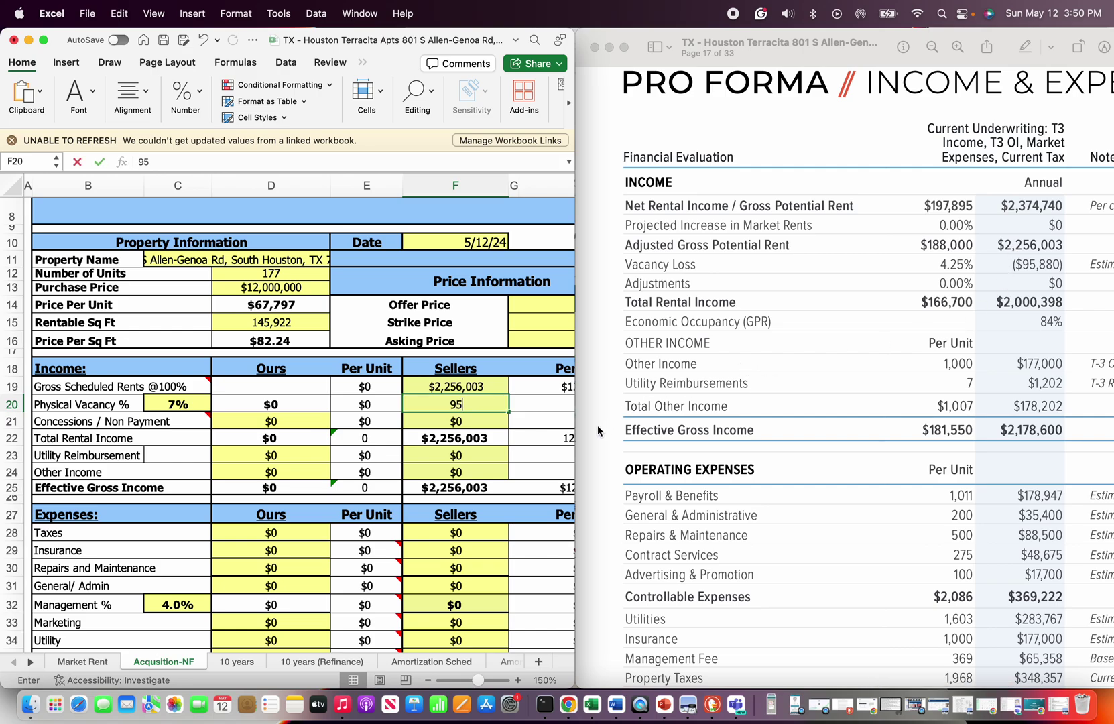
{"action": "type", "text": ",880"}
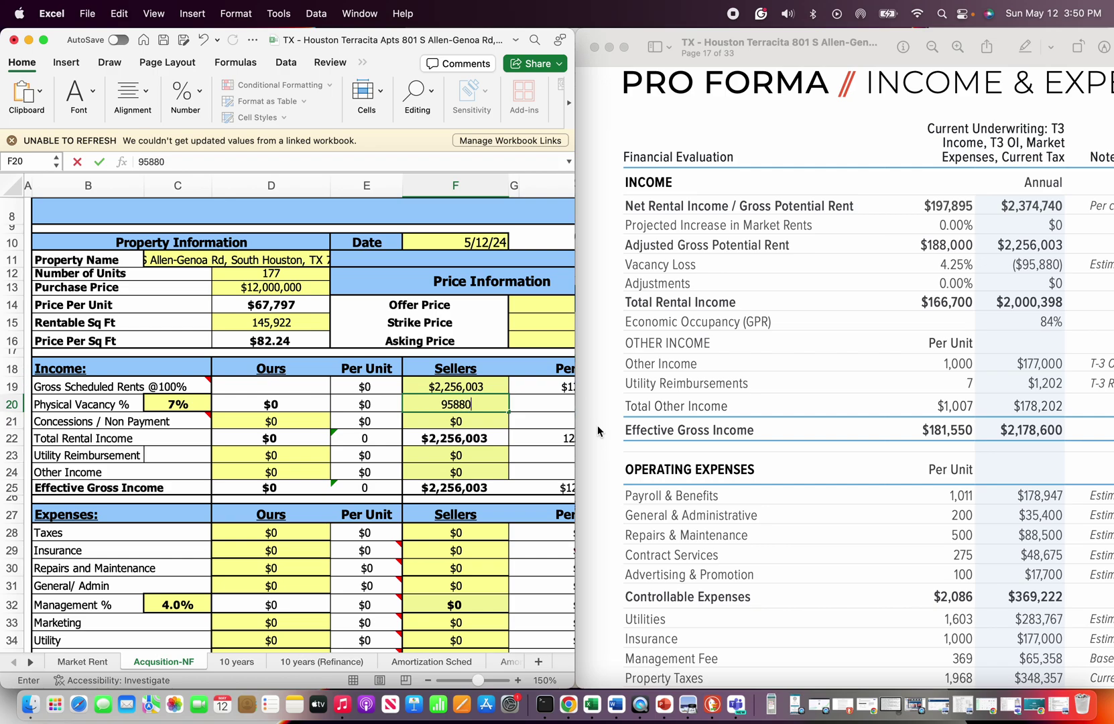
{"action": "key", "text": "Return"}
{"action": "scroll", "coordinate": [461, 403], "scroll_direction": "down", "scroll_amount": 1}
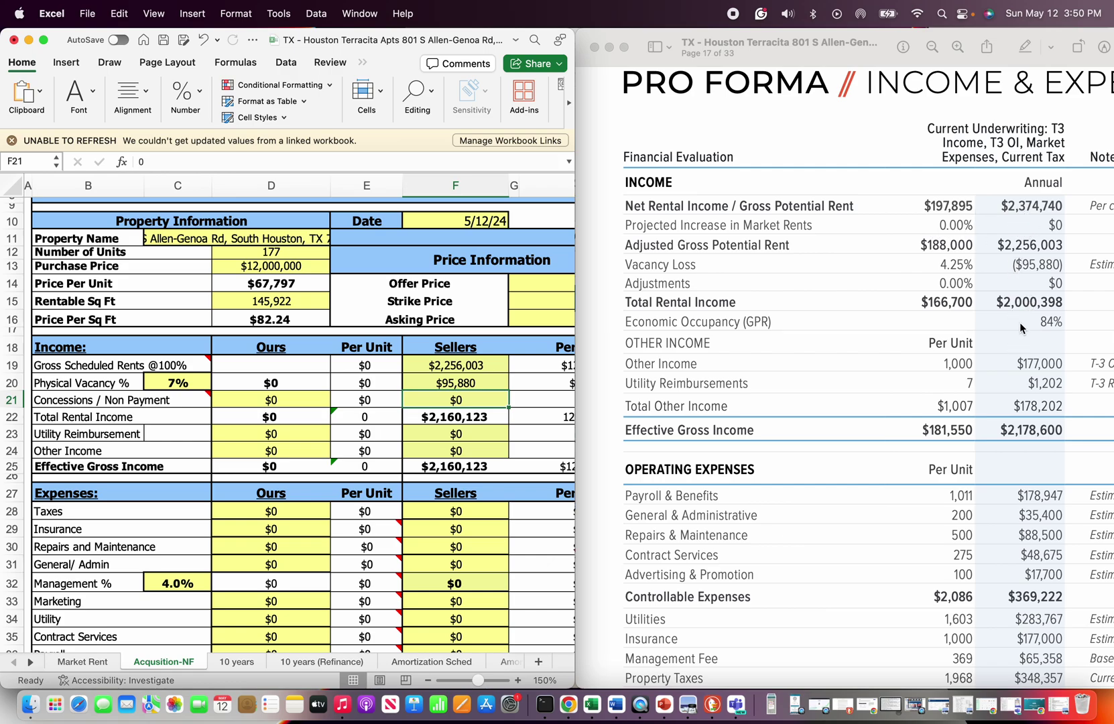
- Compare the pro forma's economic occupancy with the physical occupancy in the offering PDF's property information
{"action": "scroll", "coordinate": [1014, 352], "scroll_direction": "right", "scroll_amount": 3}
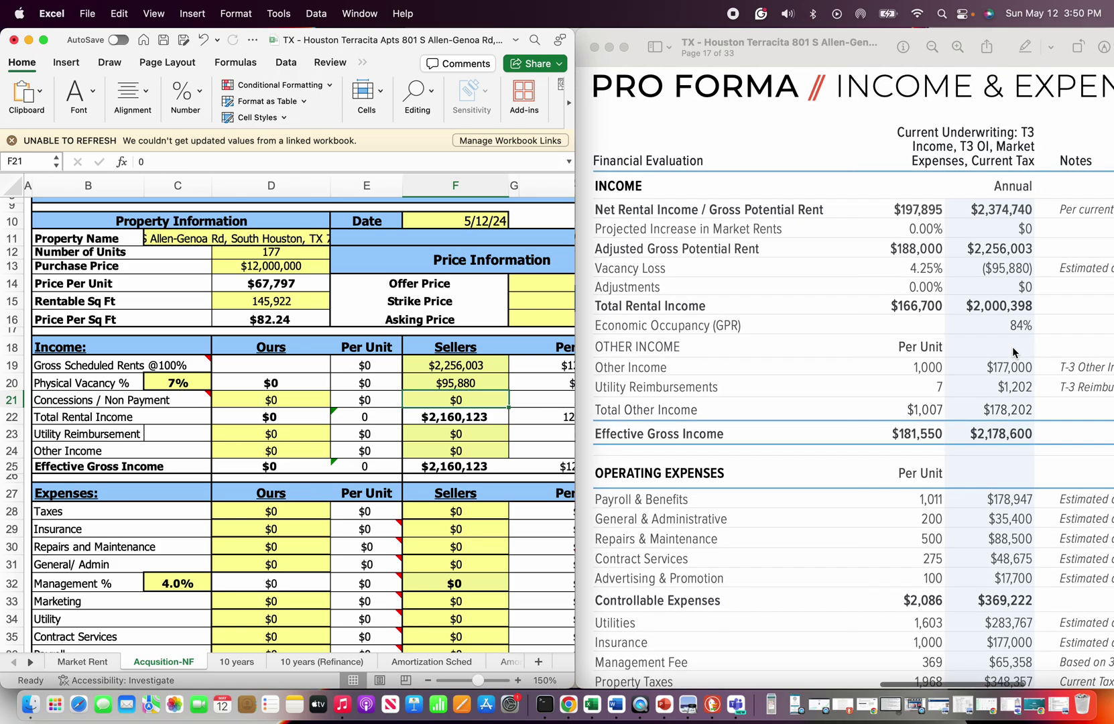
{"action": "scroll", "coordinate": [1014, 352], "scroll_direction": "left", "scroll_amount": 5}
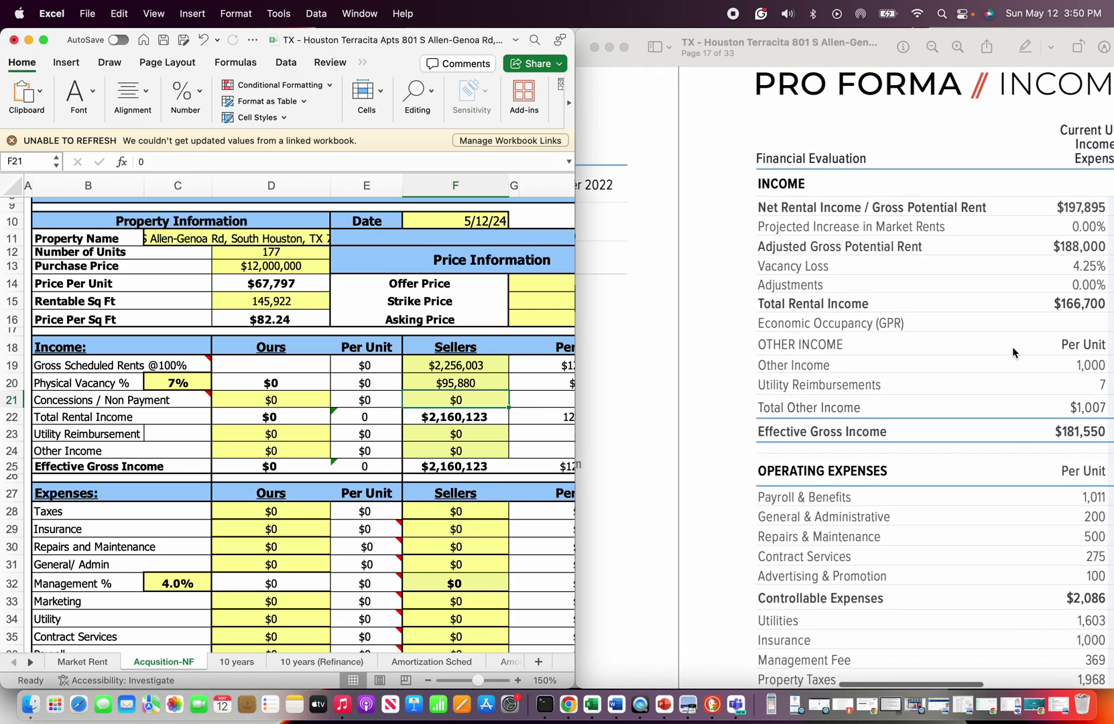
{"action": "scroll", "coordinate": [1013, 352], "scroll_direction": "right", "scroll_amount": 5}
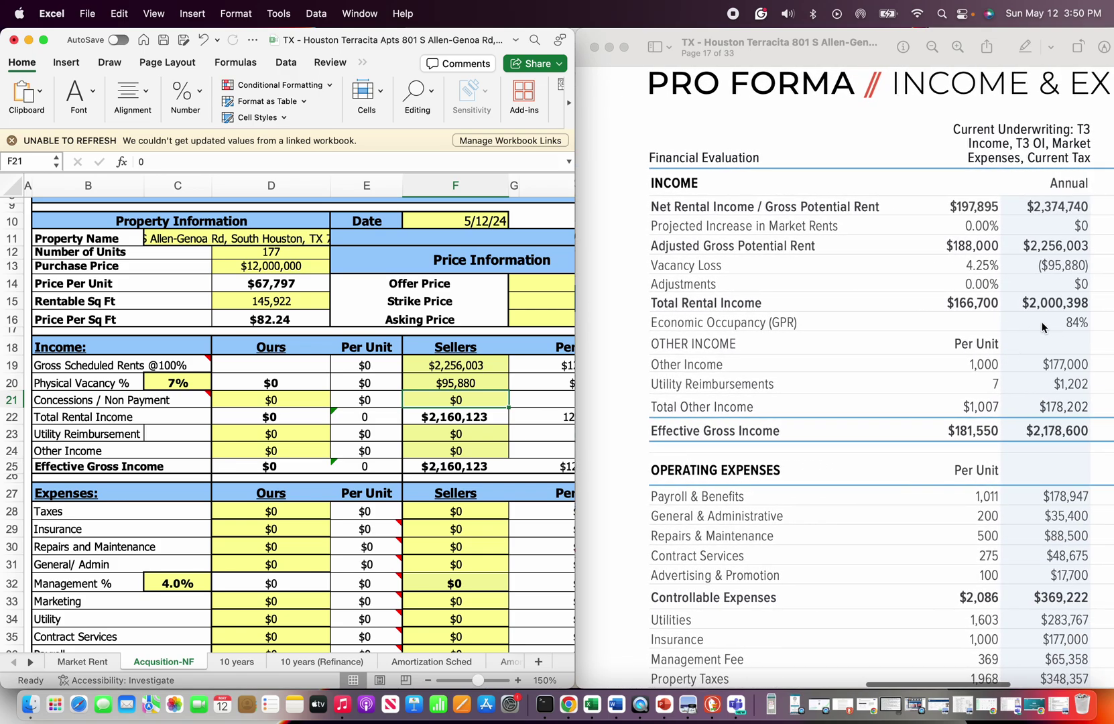
{"action": "scroll", "coordinate": [1039, 322], "scroll_direction": "left", "scroll_amount": 10}
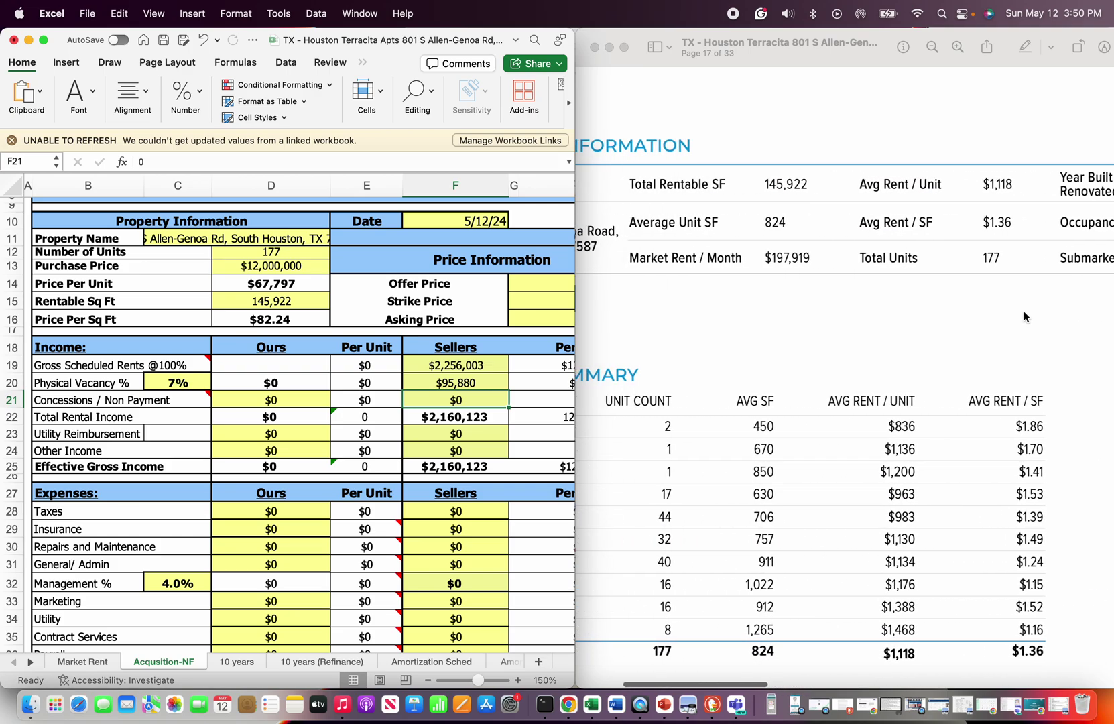
{"action": "scroll", "coordinate": [712, 260], "scroll_direction": "left", "scroll_amount": 5}
{"action": "scroll", "coordinate": [712, 260], "scroll_direction": "right", "scroll_amount": 8}
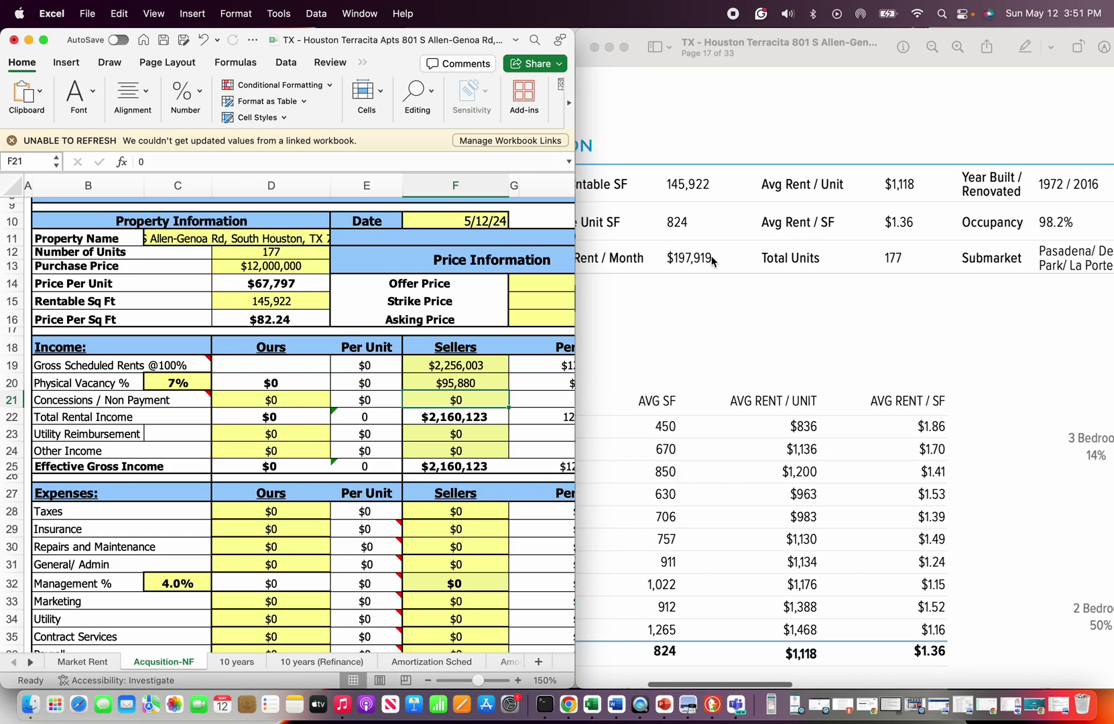
{"action": "scroll", "coordinate": [712, 261], "scroll_direction": "right", "scroll_amount": 4}
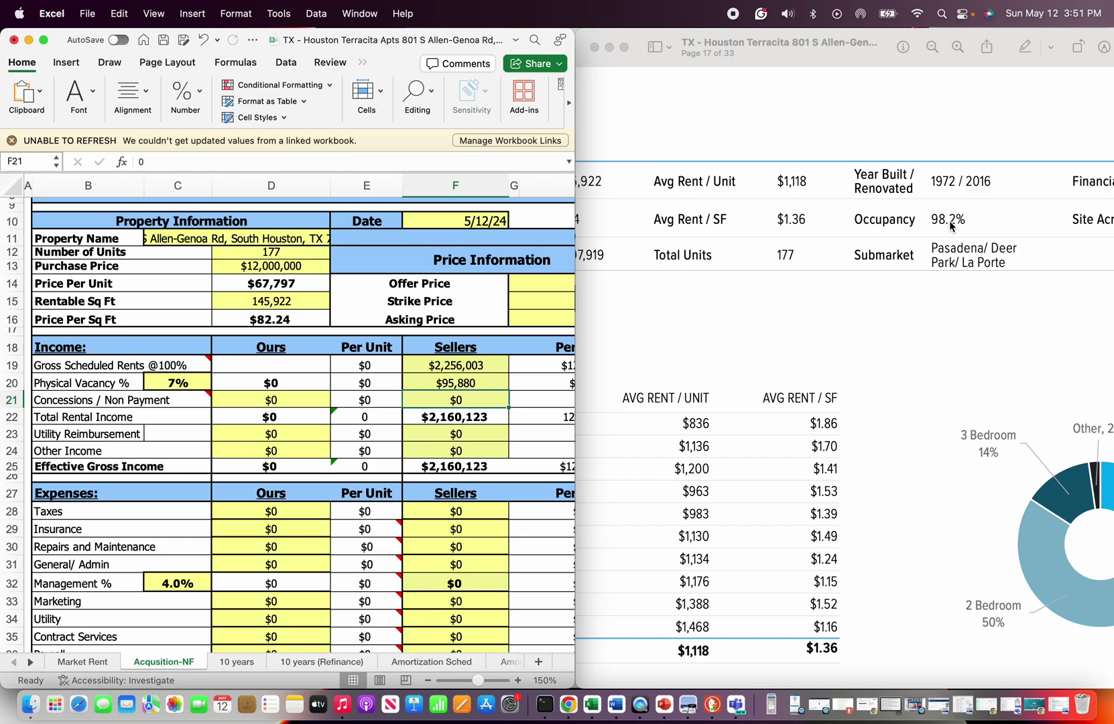
{"action": "scroll", "coordinate": [848, 237], "scroll_direction": "down", "scroll_amount": 10}
{"action": "scroll", "coordinate": [849, 237], "scroll_direction": "right", "scroll_amount": 3}
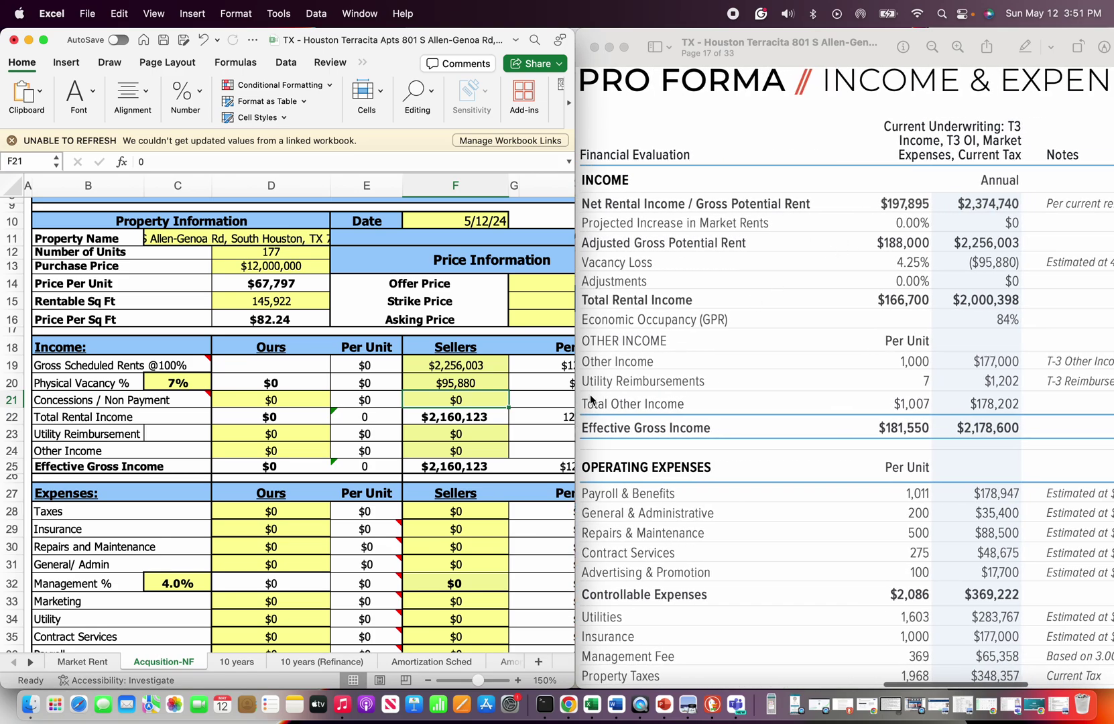
- Add the note "why econonmic occupancy 84% and physical occ is 98.2?" in cell H45, below the debt assumption note
{"action": "scroll", "coordinate": [450, 465], "scroll_direction": "down", "scroll_amount": 10}
{"action": "scroll", "coordinate": [498, 333], "scroll_direction": "right", "scroll_amount": 2}
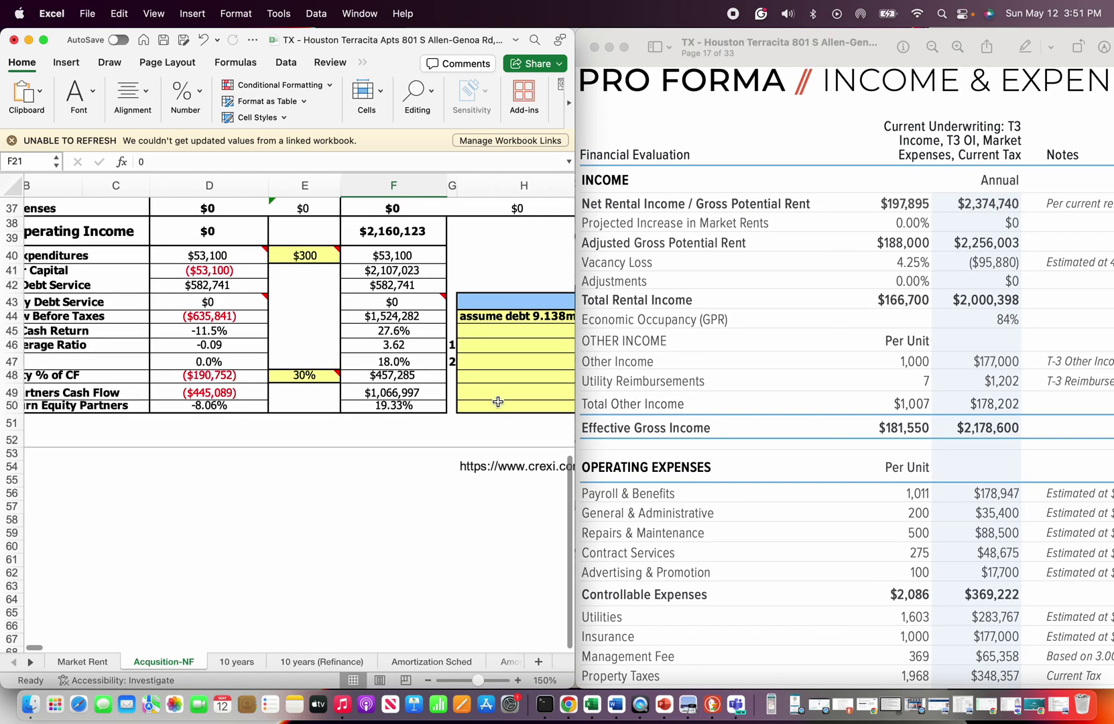
{"action": "left_click", "coordinate": [498, 333]}
{"action": "type", "text": "why "}
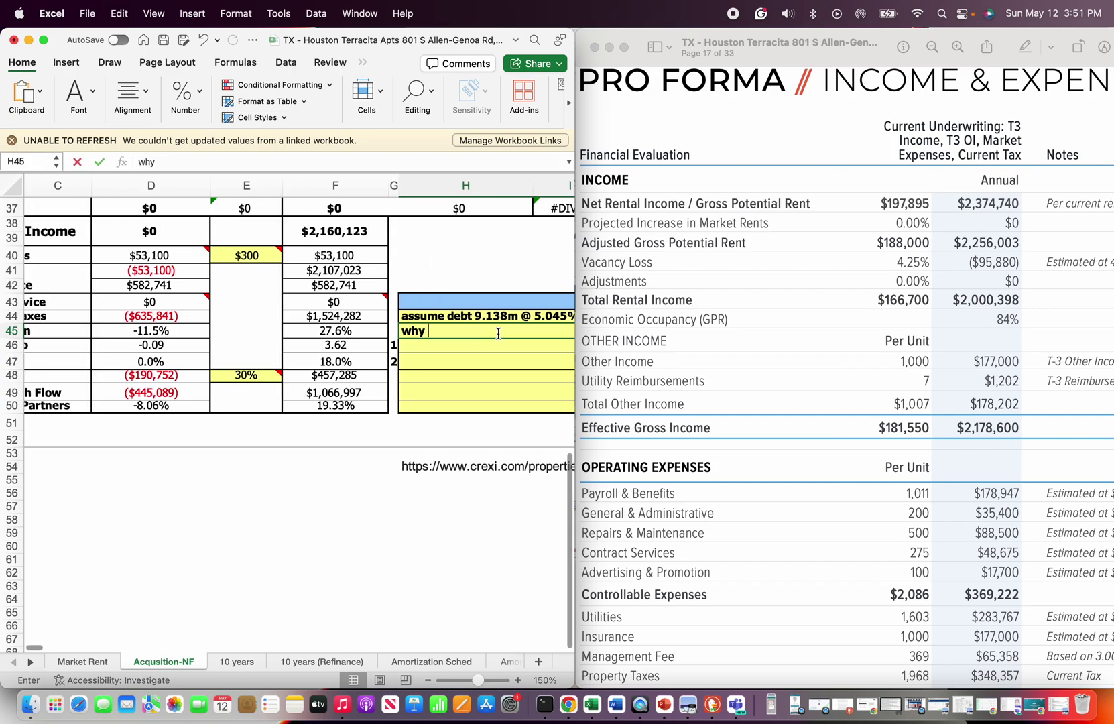
{"action": "type", "text": "econonmi"}
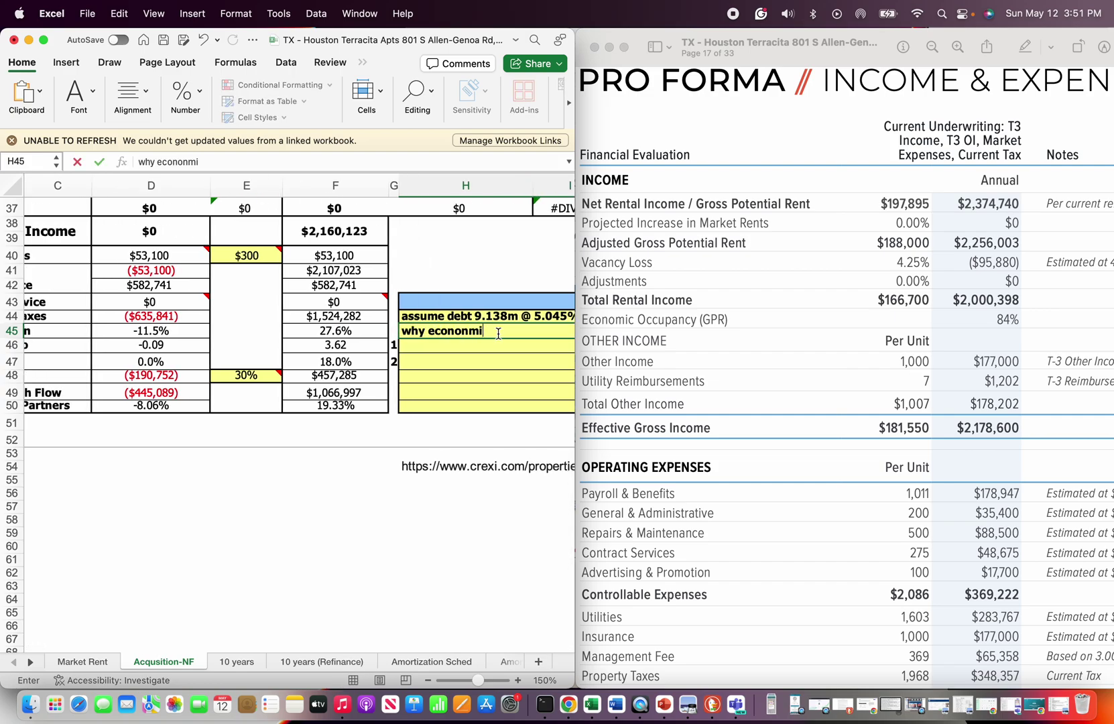
{"action": "type", "text": "c occupancy 84% and physical occ"}
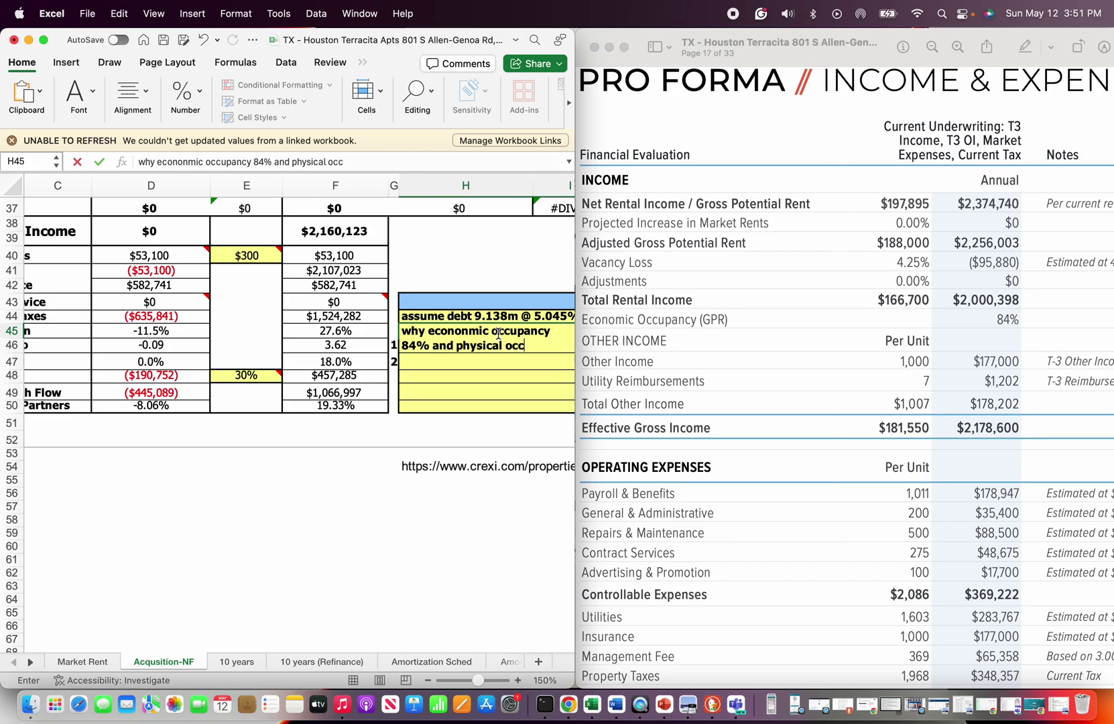
{"action": "type", "text": " is 98.2?"}
{"action": "key", "text": "Return"}
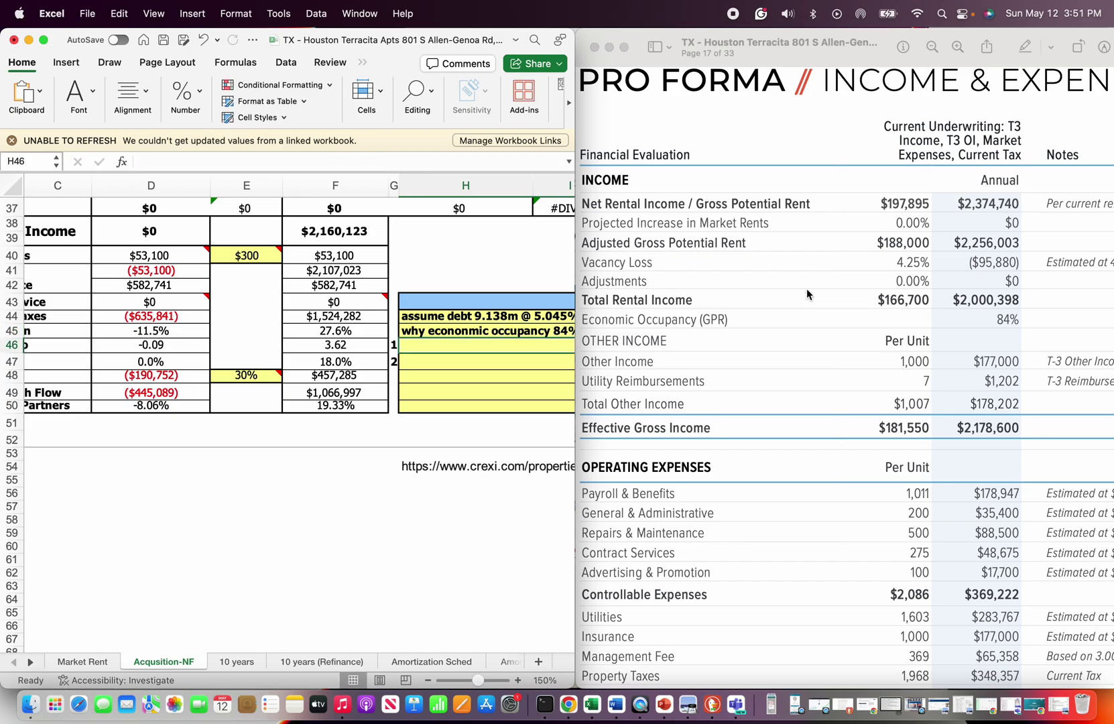
- Add the note "diff net rental income and adjusted gross potental rent" in cell H46
{"action": "scroll", "coordinate": [808, 292], "scroll_direction": "left", "scroll_amount": 2}
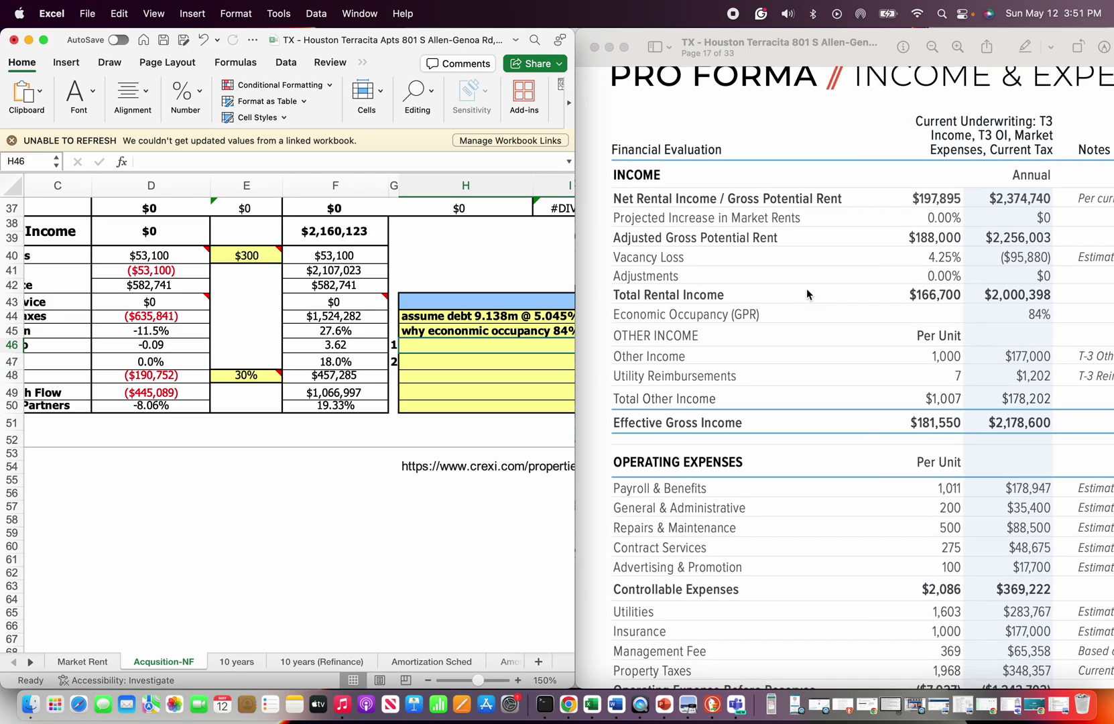
{"action": "scroll", "coordinate": [806, 288], "scroll_direction": "down", "scroll_amount": 1}
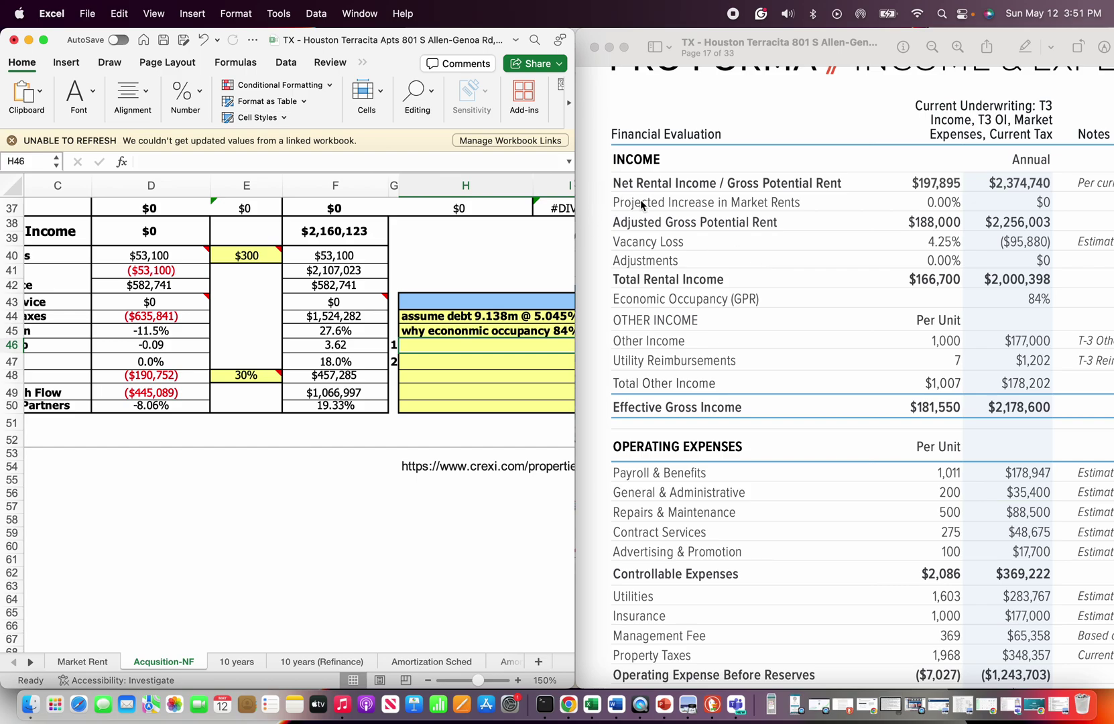
{"action": "type", "text": "diff"}
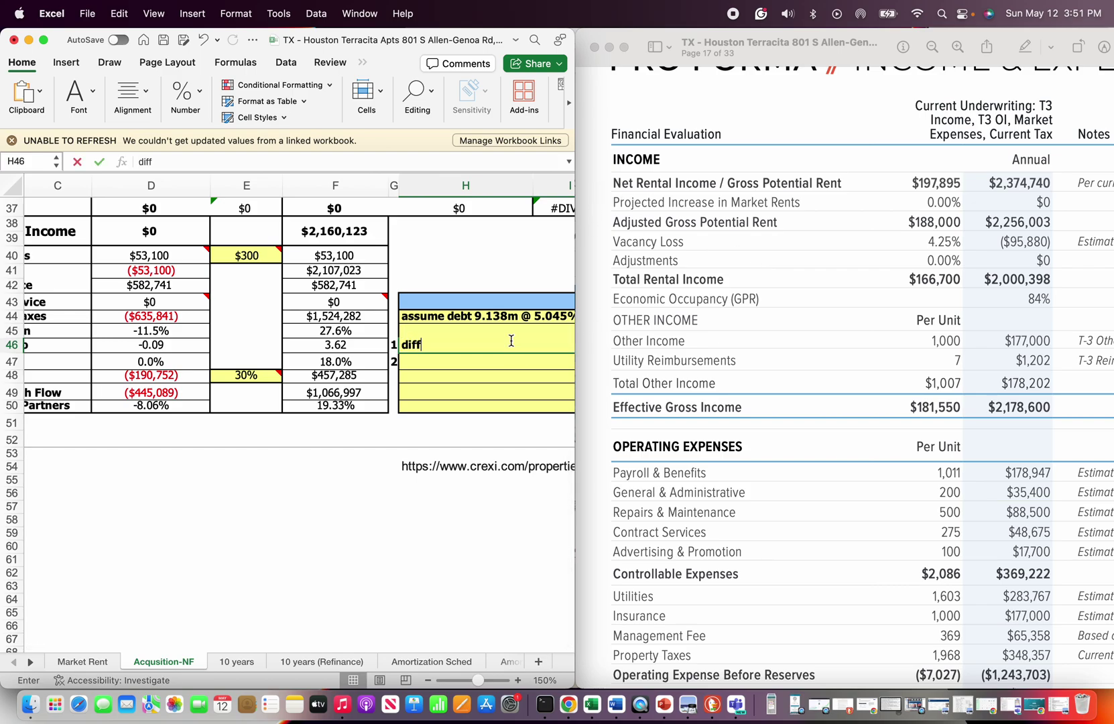
{"action": "type", "text": " net rental in"}
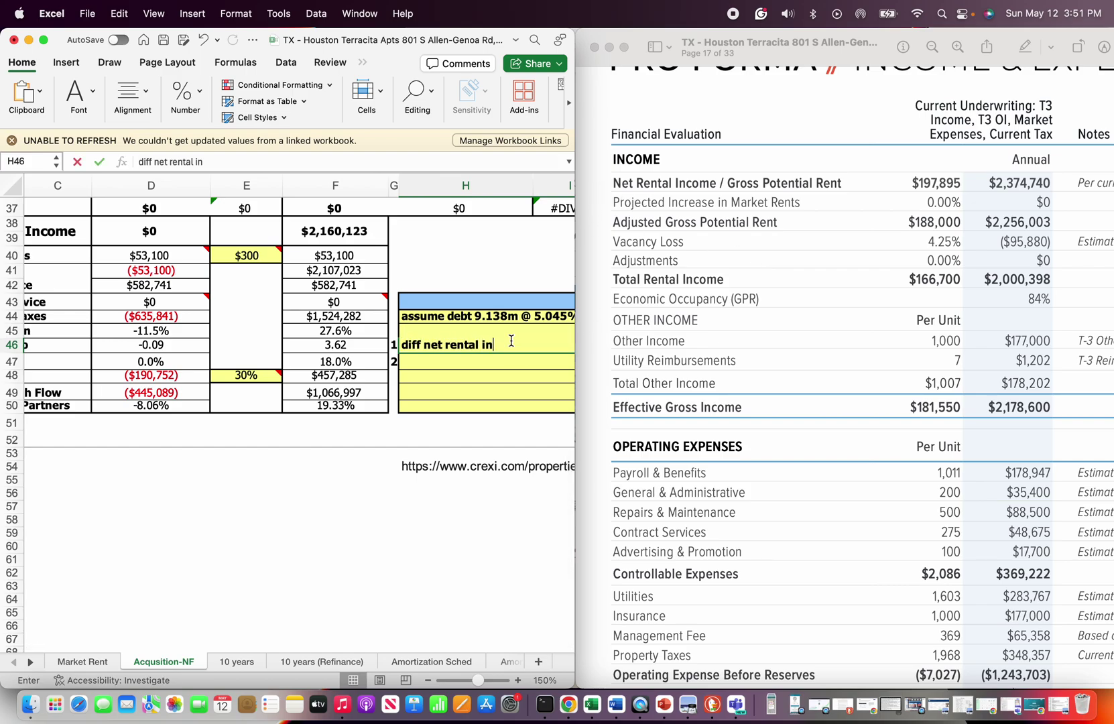
{"action": "type", "text": "come and adjusted gross"}
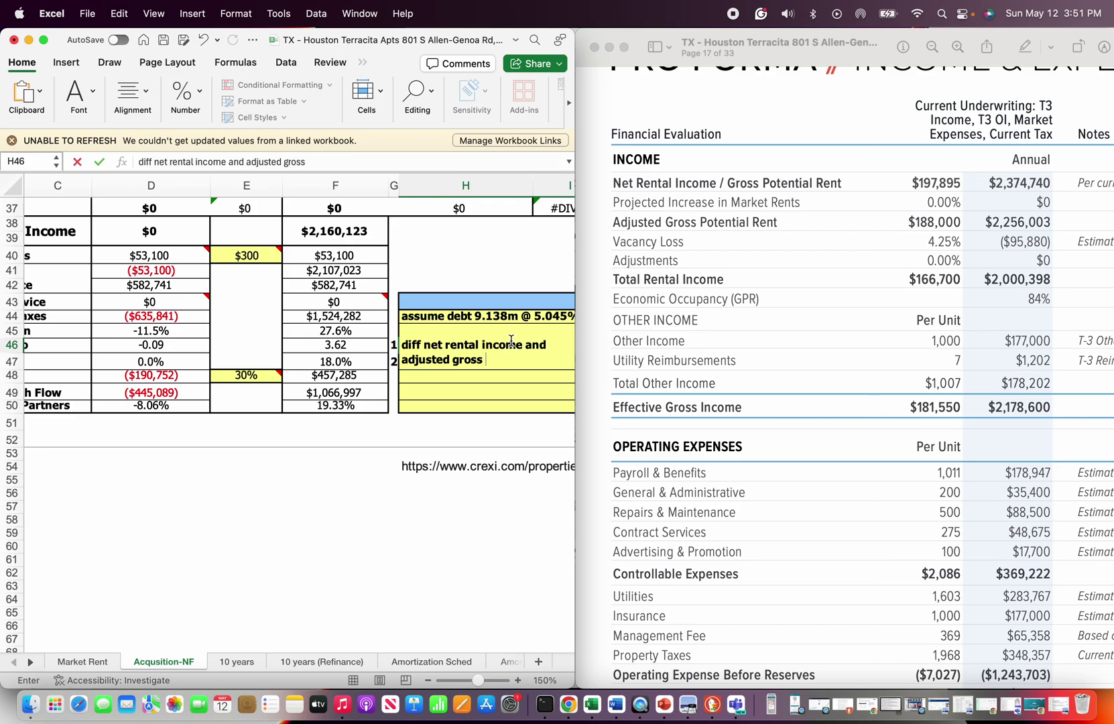
{"action": "type", "text": " potental rent"}
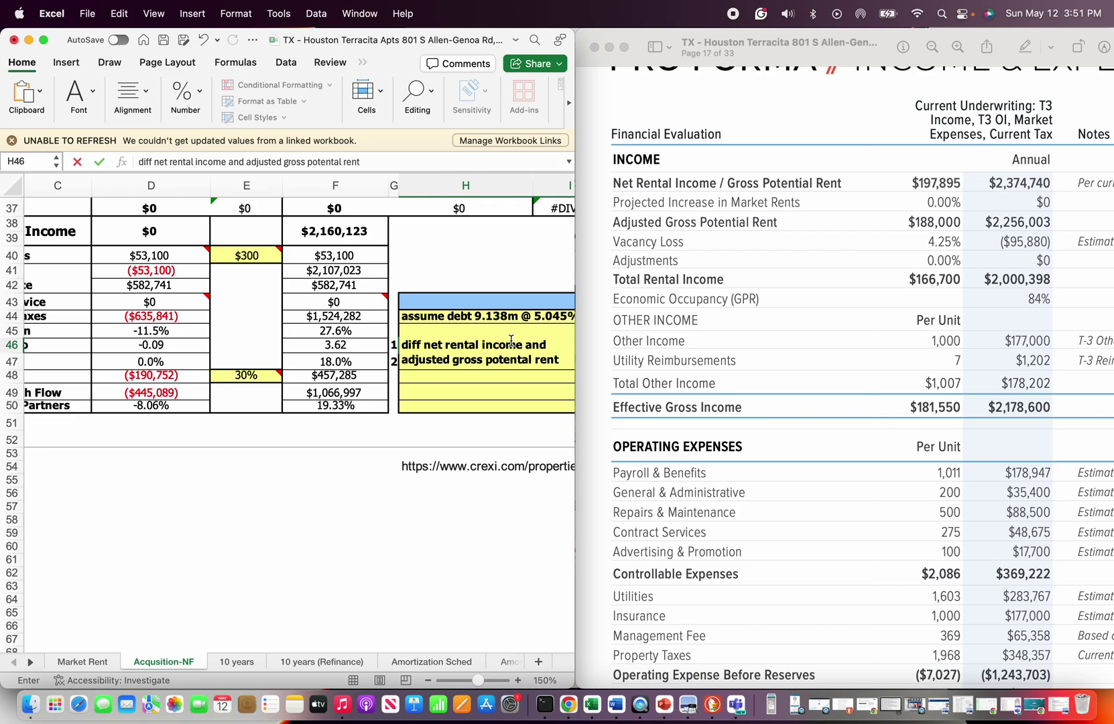
{"action": "key", "text": "Return"}
- Review the PDF's other income and operating expense lines against the Sellers income and expense rows
{"action": "scroll", "coordinate": [842, 317], "scroll_direction": "down", "scroll_amount": 2}
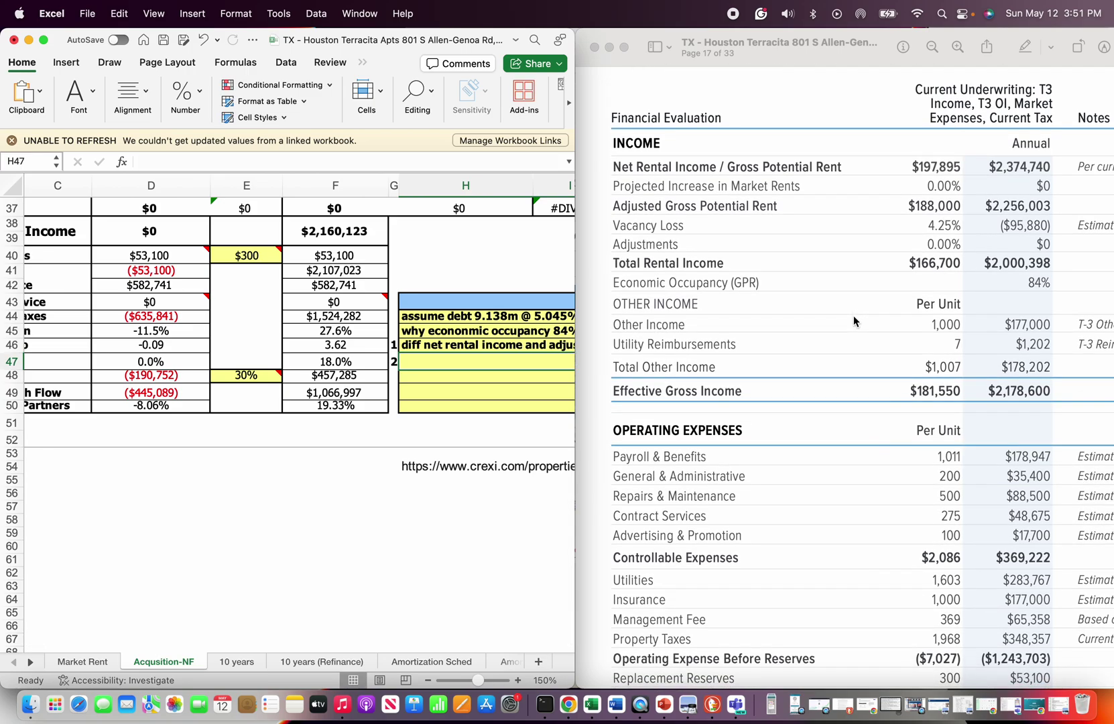
{"action": "scroll", "coordinate": [852, 321], "scroll_direction": "up", "scroll_amount": 2}
{"action": "scroll", "coordinate": [853, 320], "scroll_direction": "down", "scroll_amount": 2}
{"action": "scroll", "coordinate": [853, 320], "scroll_direction": "down", "scroll_amount": 2}
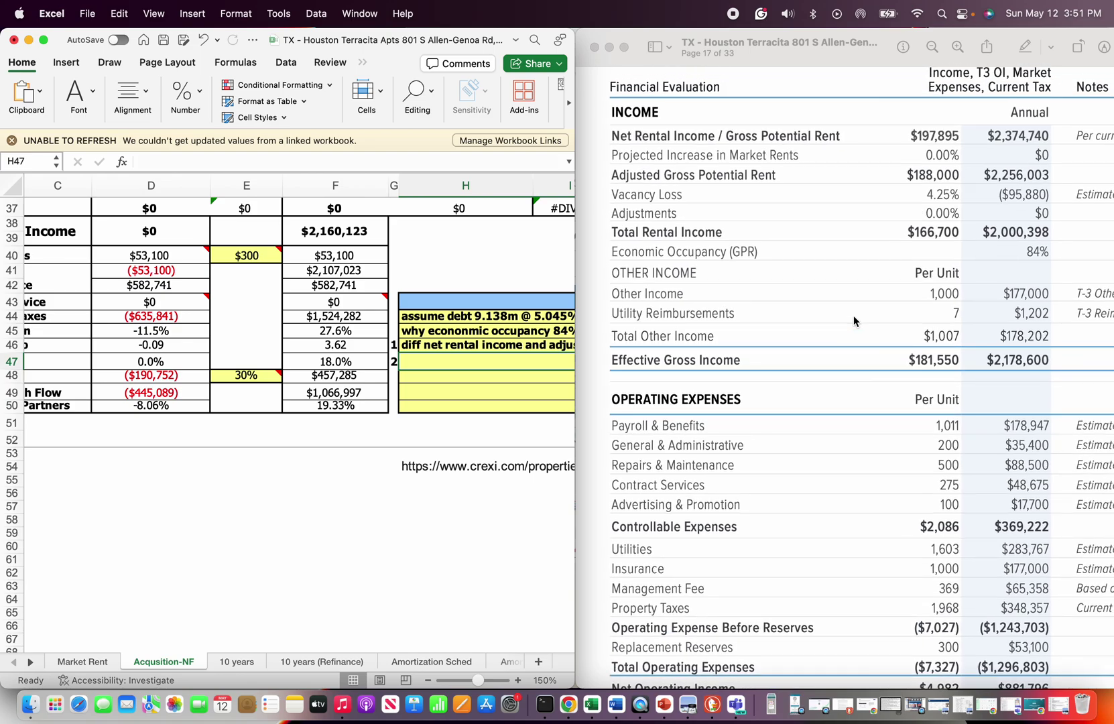
{"action": "scroll", "coordinate": [459, 382], "scroll_direction": "up", "scroll_amount": 7}
{"action": "scroll", "coordinate": [458, 382], "scroll_direction": "left", "scroll_amount": 2}
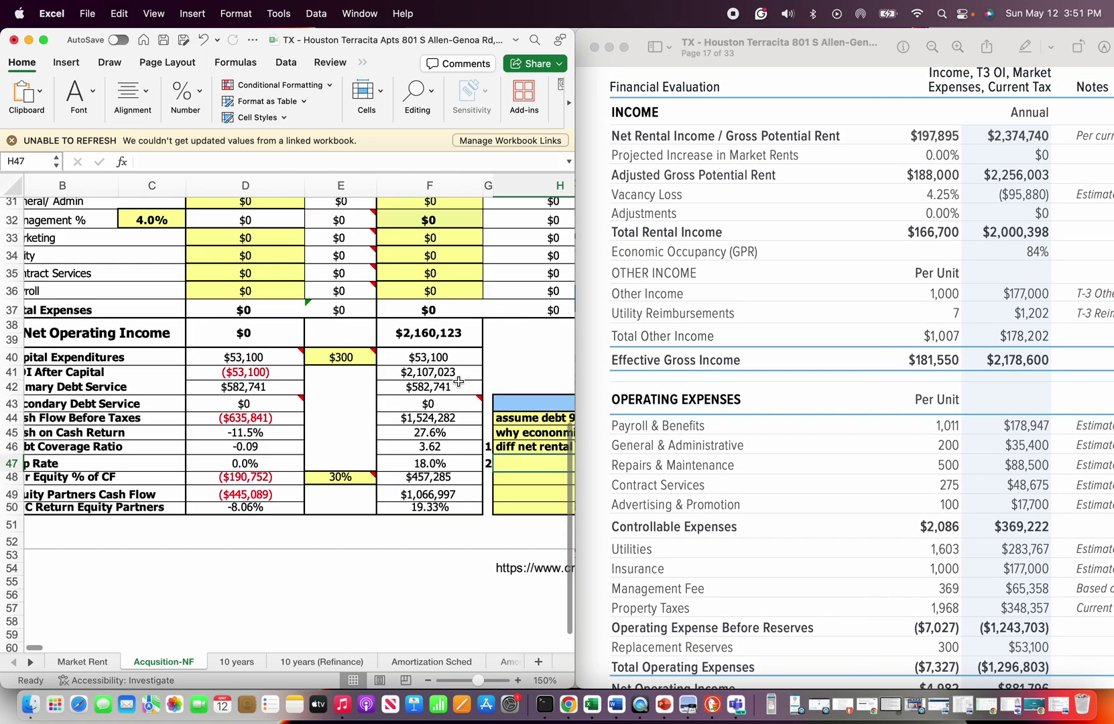
{"action": "scroll", "coordinate": [459, 382], "scroll_direction": "up", "scroll_amount": 2}
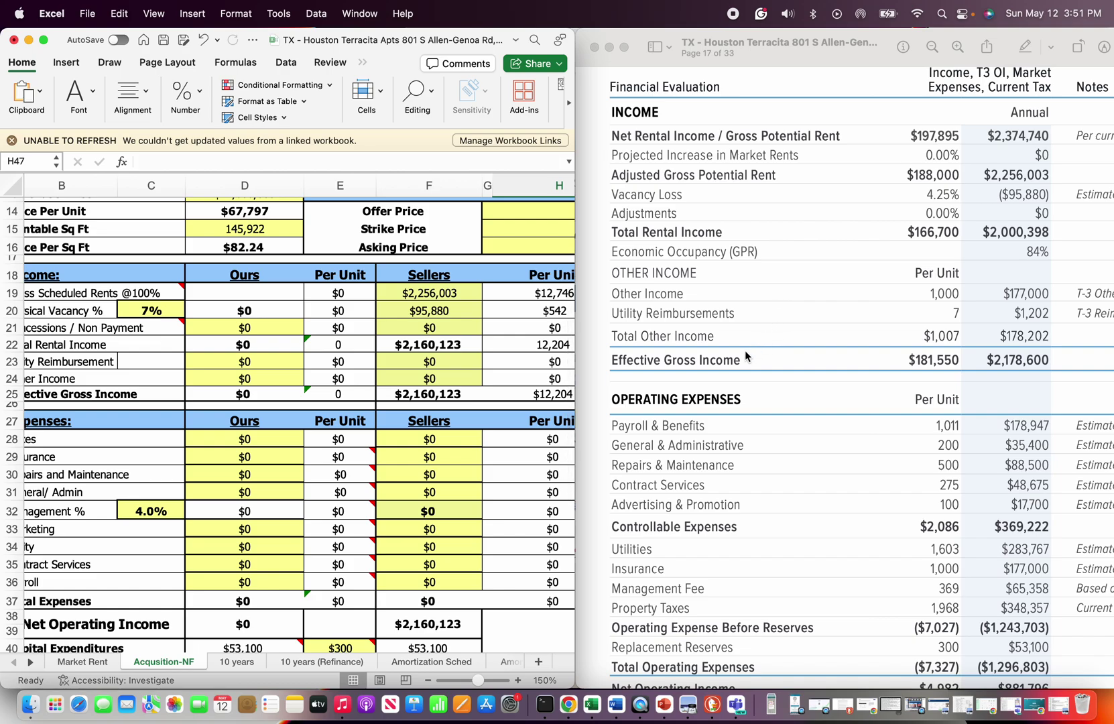
{"action": "scroll", "coordinate": [744, 350], "scroll_direction": "down", "scroll_amount": 1}
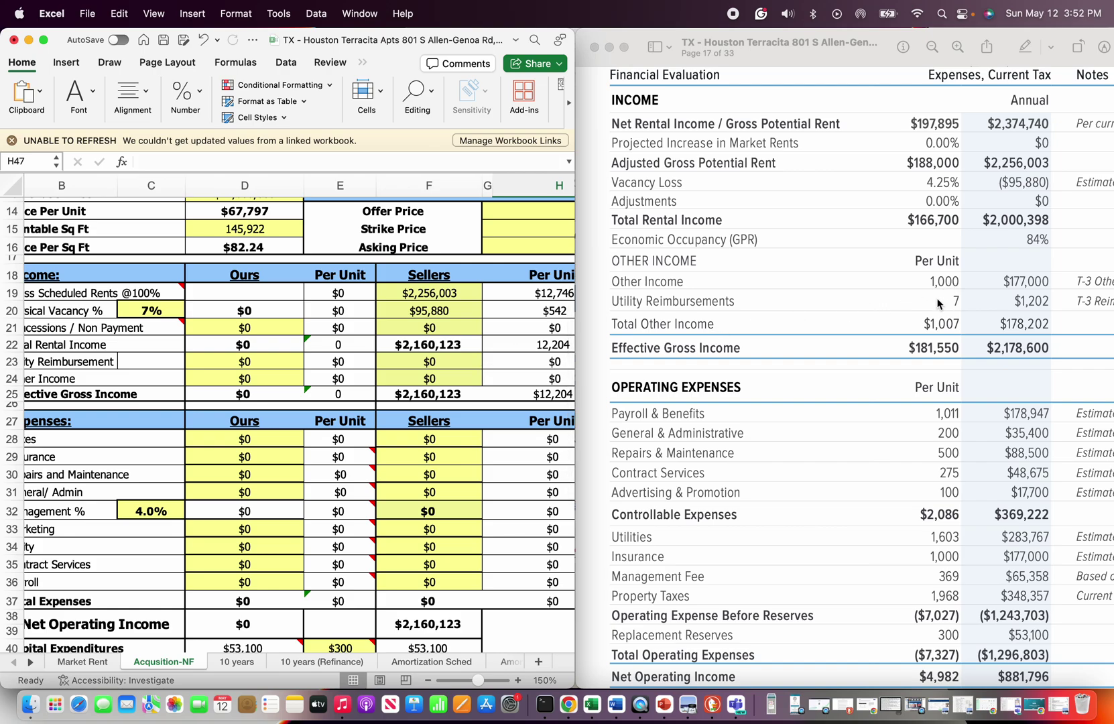
- Enter the PDF's annual other income, 177,000, as the Sellers Other Income, keeping the Effective Gross Income formula =F22+F23+F24
{"action": "scroll", "coordinate": [816, 309], "scroll_direction": "left", "scroll_amount": 3}
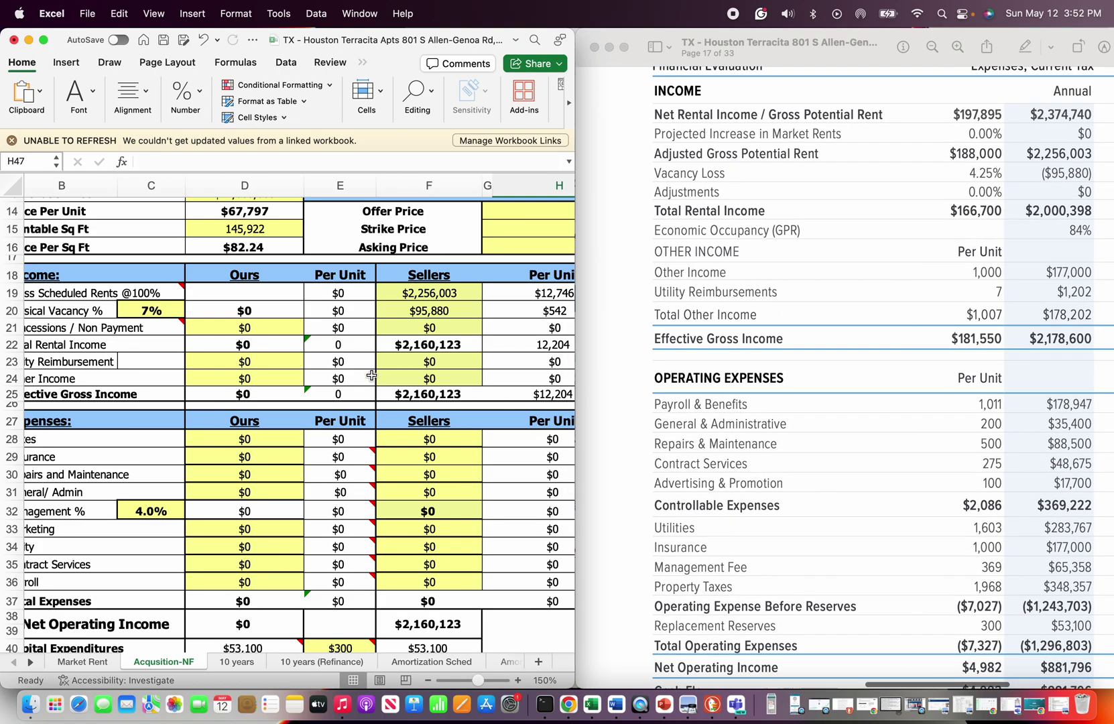
{"action": "scroll", "coordinate": [371, 375], "scroll_direction": "left", "scroll_amount": 2}
{"action": "left_click", "coordinate": [416, 364]}
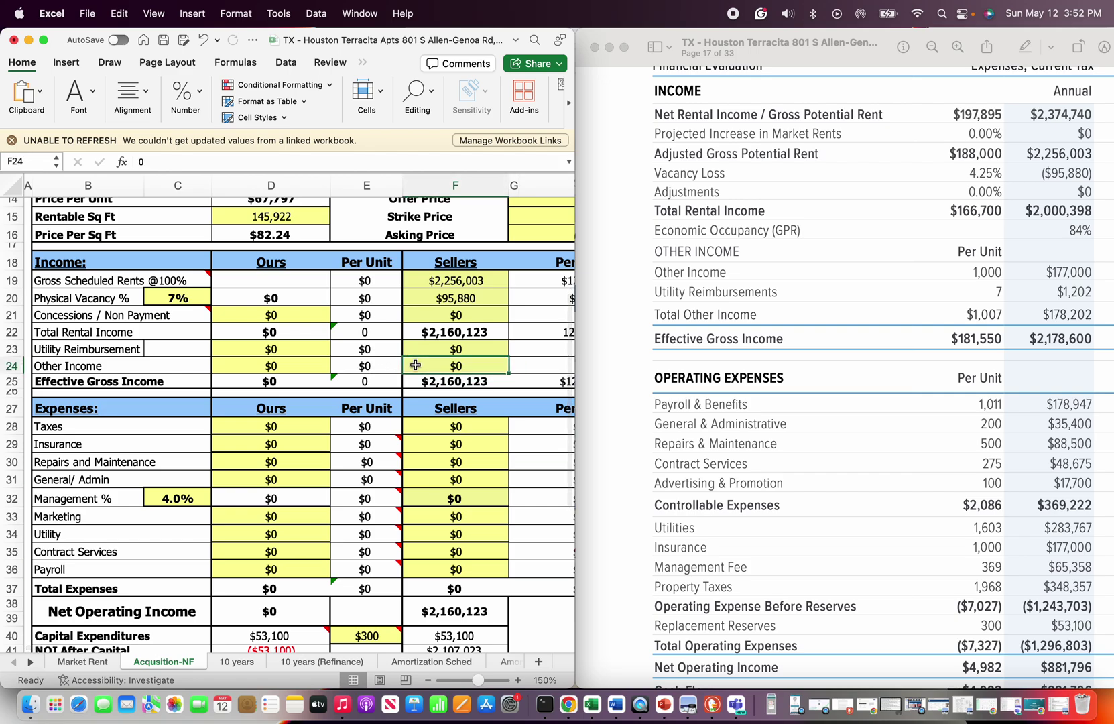
{"action": "type", "text": "177,"}
{"action": "type", "text": "000"}
{"action": "key", "text": "Return"}
{"action": "type", "text": "\\"}
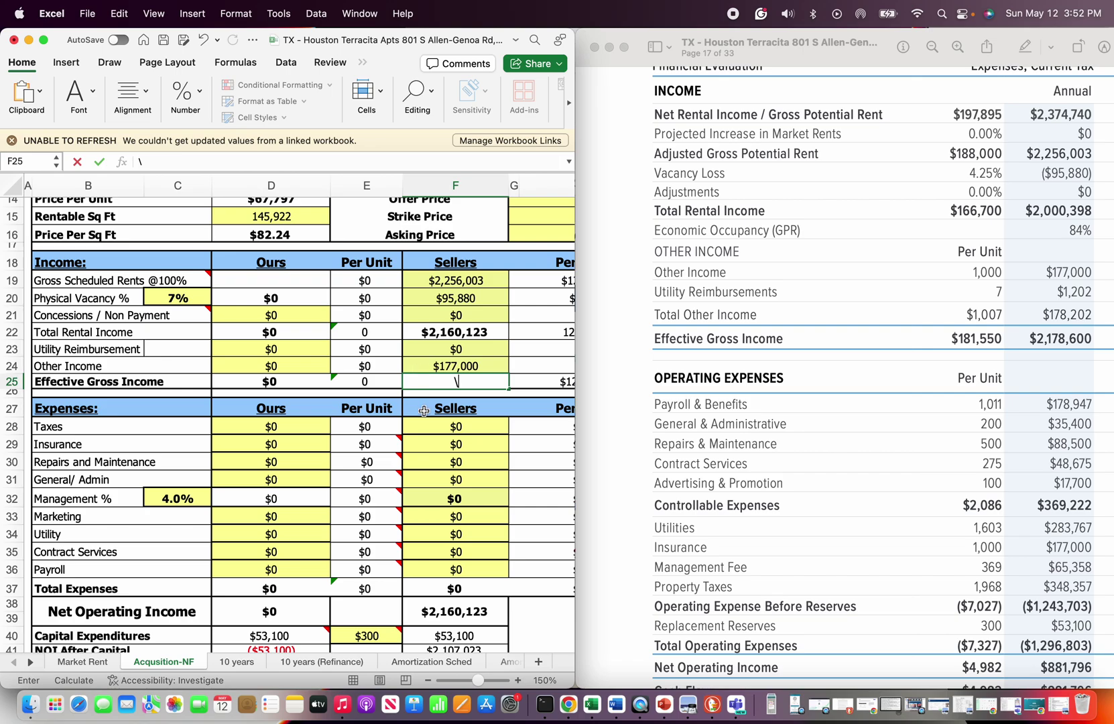
{"action": "type", "text": "=F22+F23+F24"}
{"action": "key", "text": "ctrl+Return"}
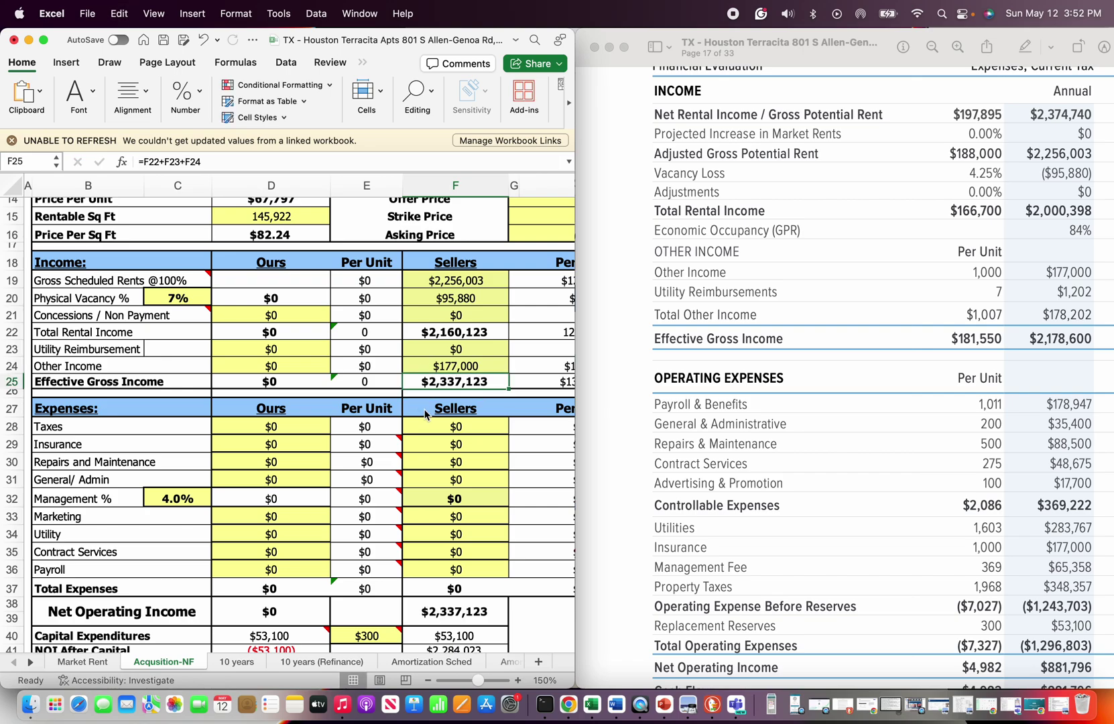
- Add the note "other income verify and is what?" in cell H47
{"action": "scroll", "coordinate": [444, 441], "scroll_direction": "down", "scroll_amount": 5}
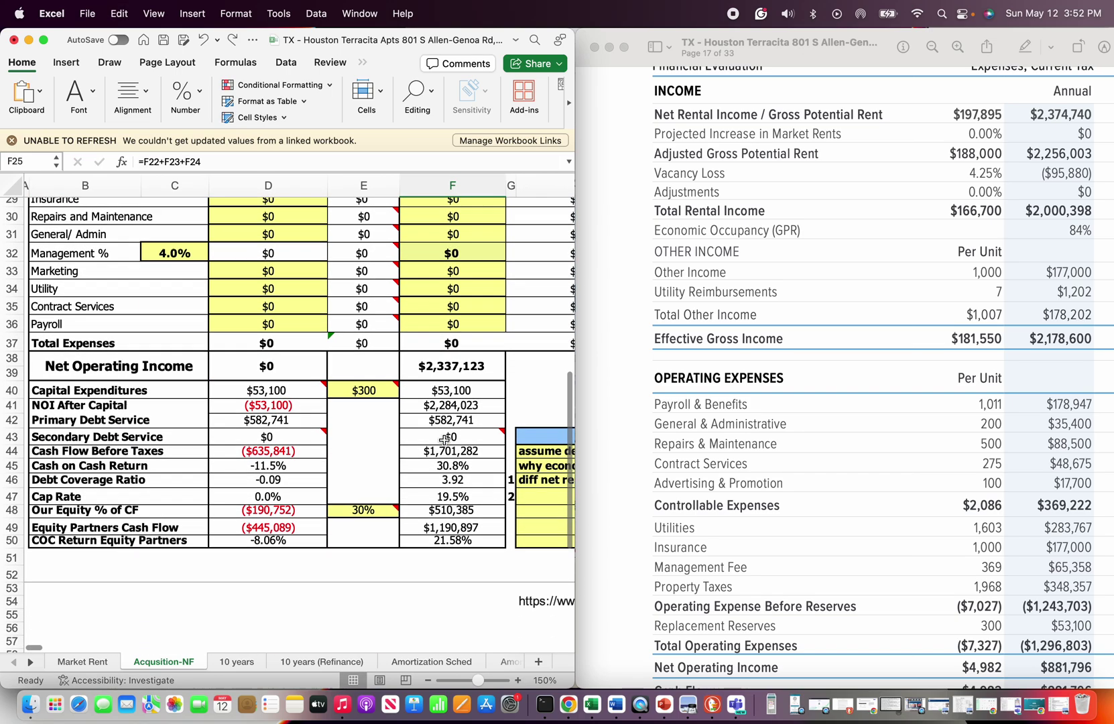
{"action": "left_click", "coordinate": [530, 496]}
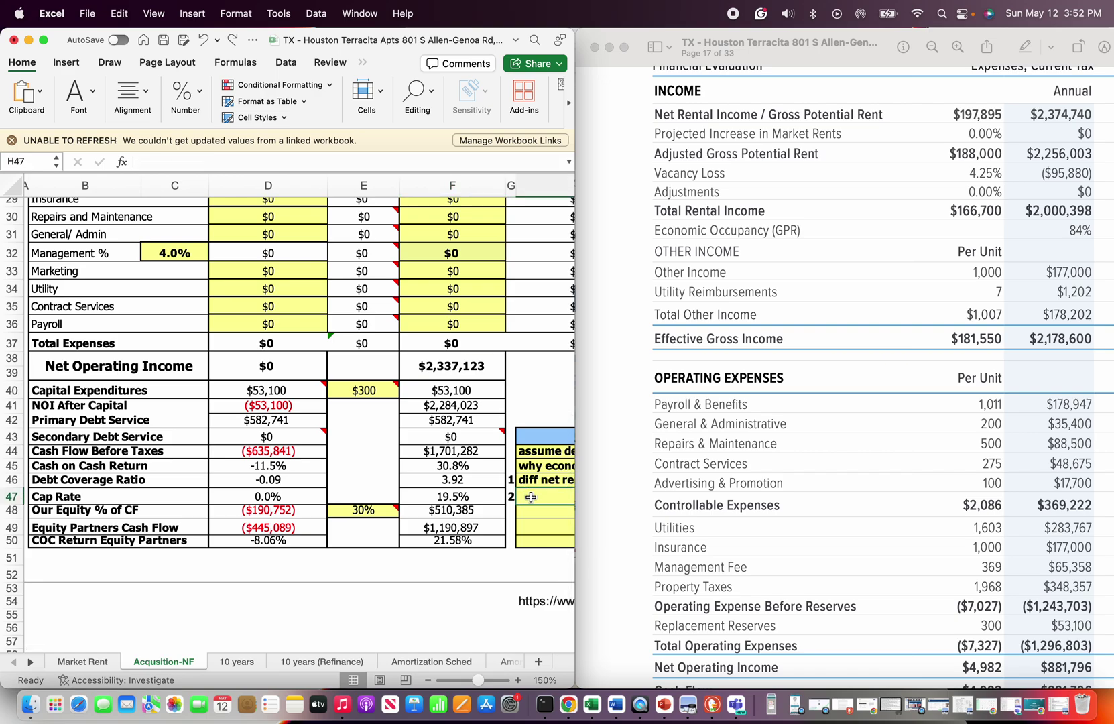
{"action": "type", "text": "other in"}
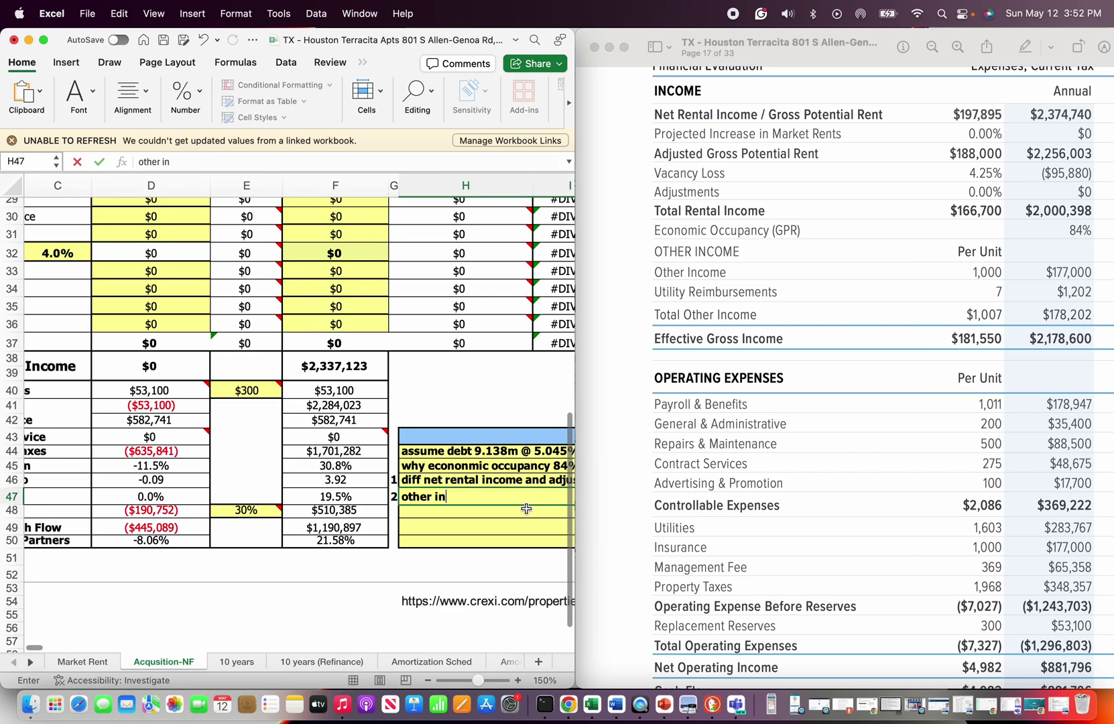
{"action": "type", "text": "come va"}
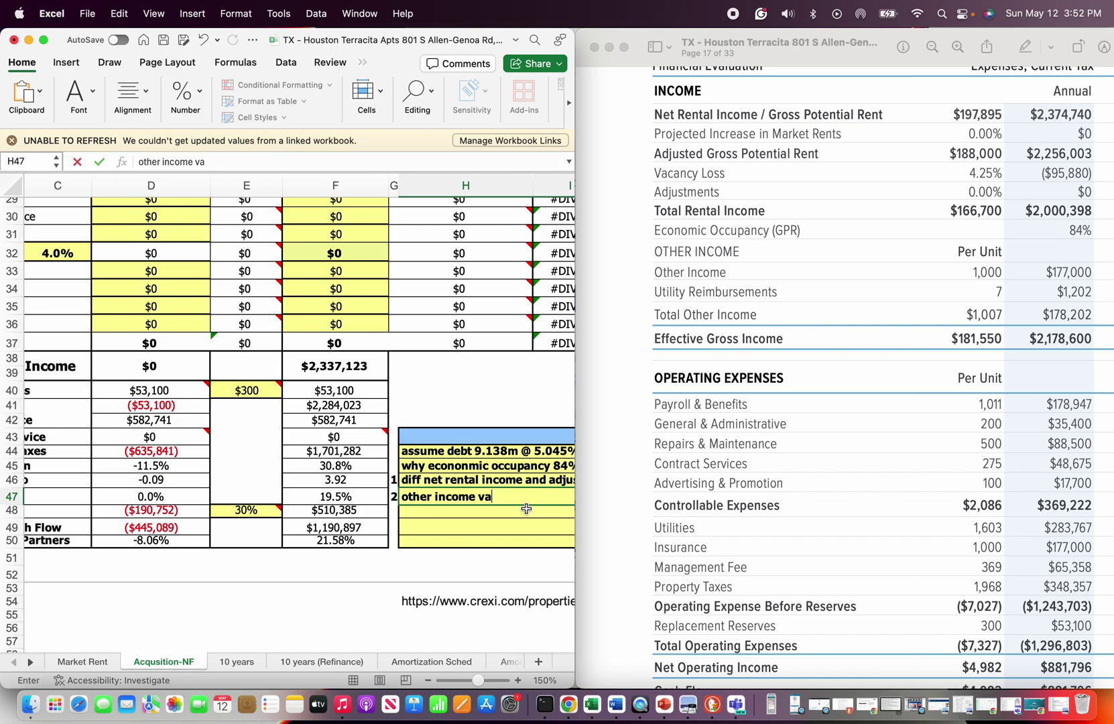
{"action": "type", "text": "rify and is what?"}
{"action": "key", "text": "Return"}
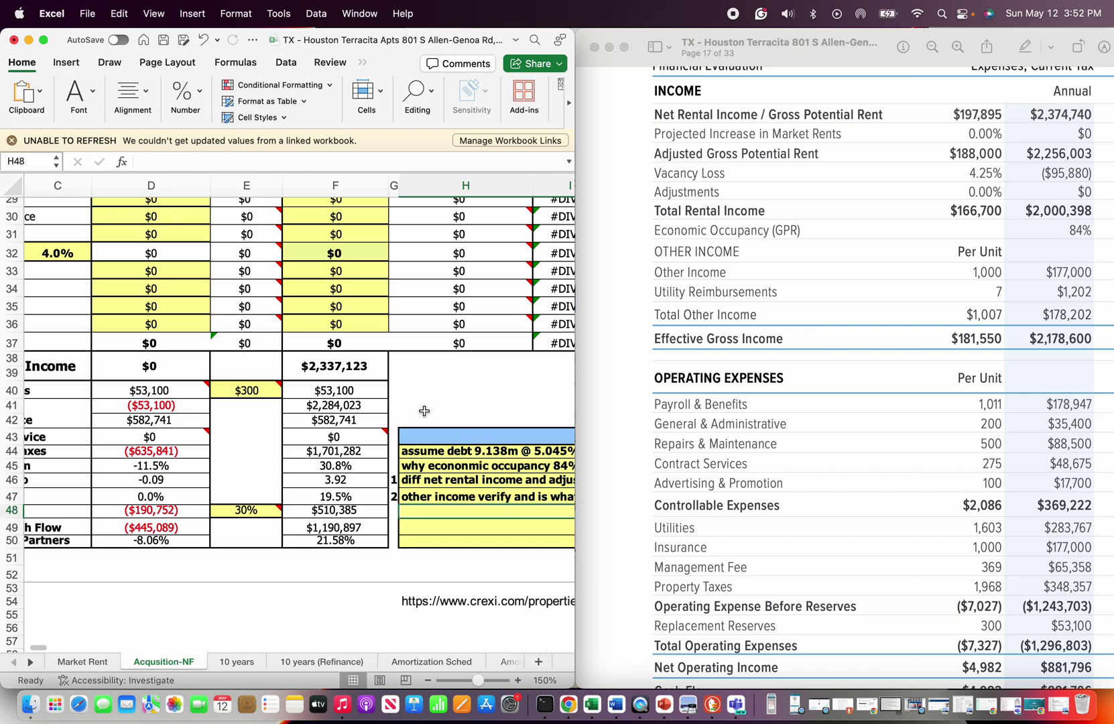
- Enter the PDF's annual utility reimbursements, 1202, as the Sellers Utility Reimbursement
{"action": "scroll", "coordinate": [416, 402], "scroll_direction": "up", "scroll_amount": 15}
{"action": "scroll", "coordinate": [403, 394], "scroll_direction": "down", "scroll_amount": 2}
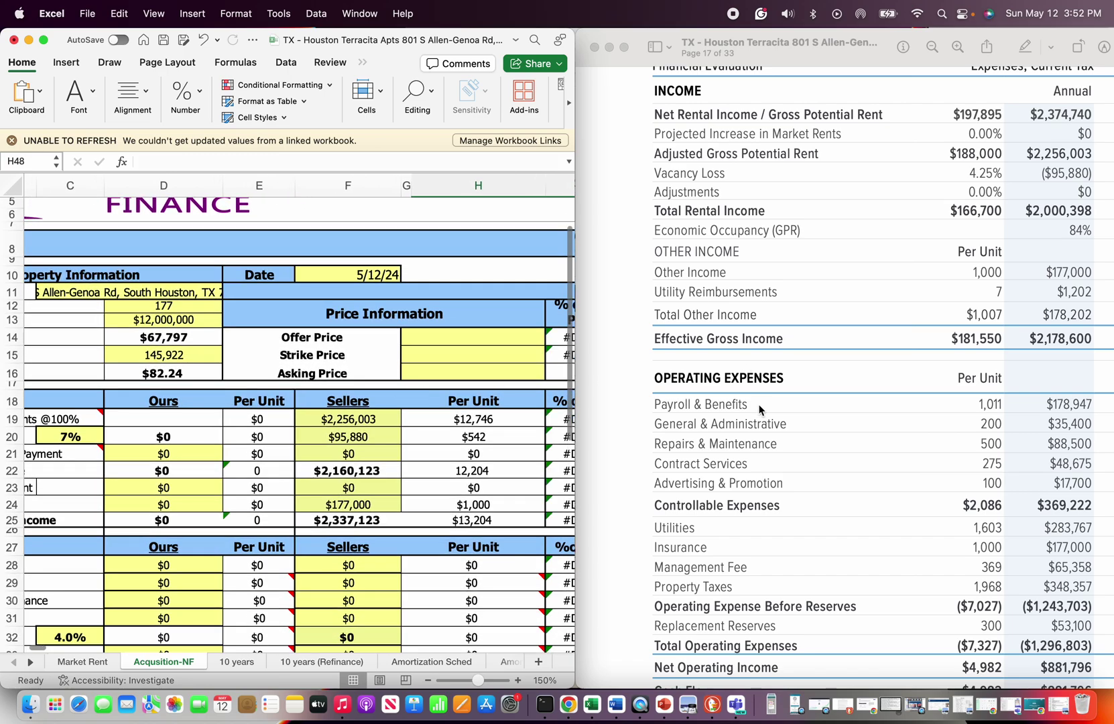
{"action": "scroll", "coordinate": [761, 410], "scroll_direction": "right", "scroll_amount": 1}
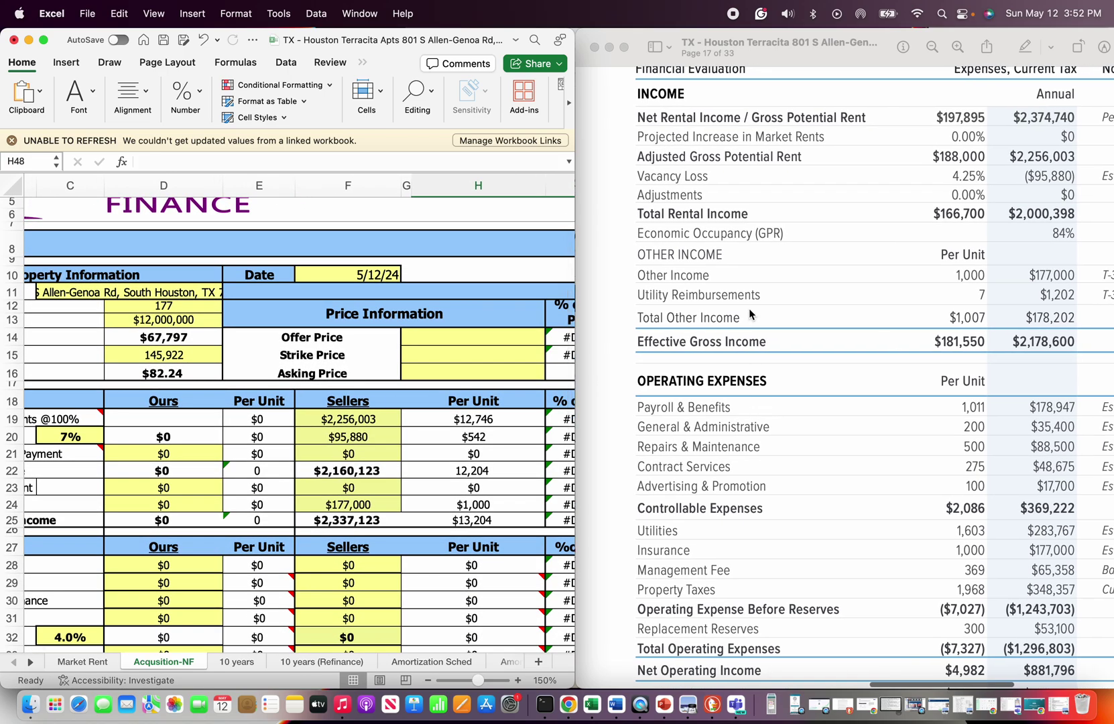
{"action": "scroll", "coordinate": [469, 459], "scroll_direction": "left", "scroll_amount": 3}
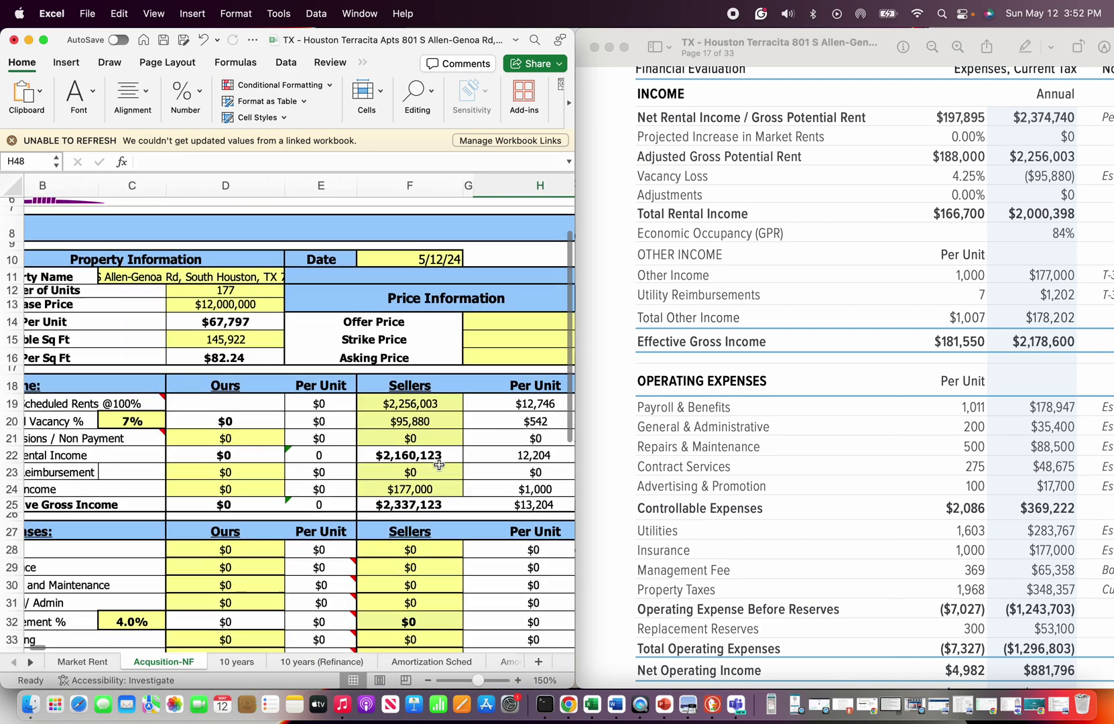
{"action": "left_click", "coordinate": [432, 472]}
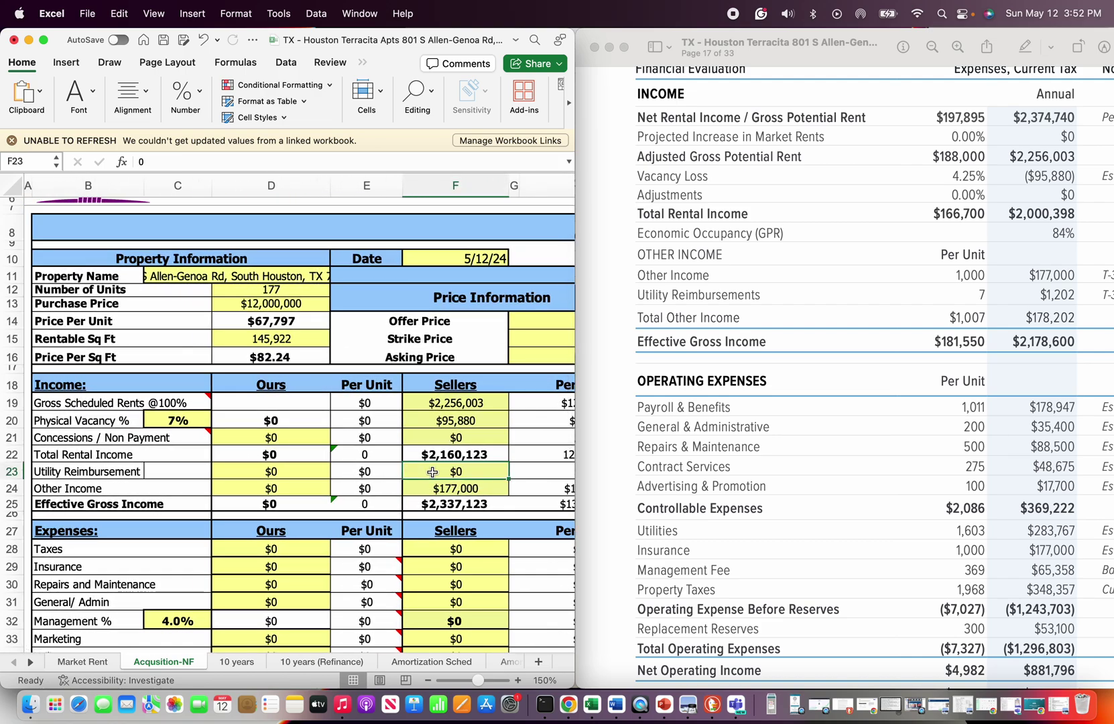
{"action": "type", "text": "1202"}
{"action": "key", "text": "Return"}
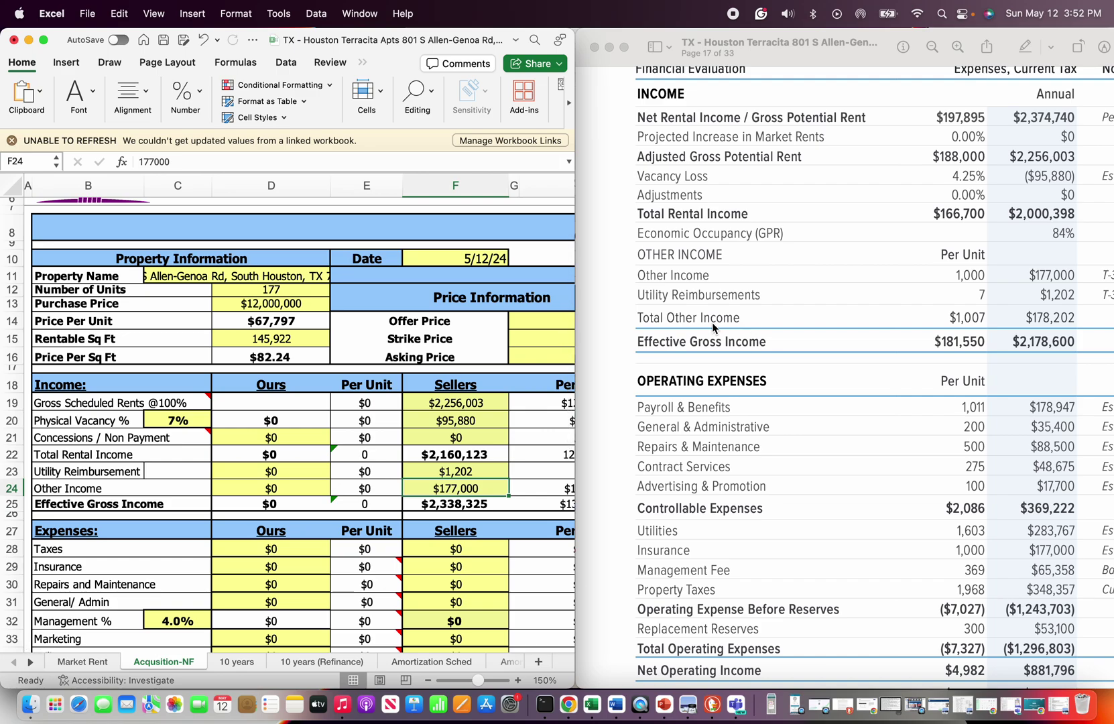
- Enter 256000 as the Sellers amount for Concessions / Non Payment
{"action": "scroll", "coordinate": [538, 494], "scroll_direction": "down", "scroll_amount": 2}
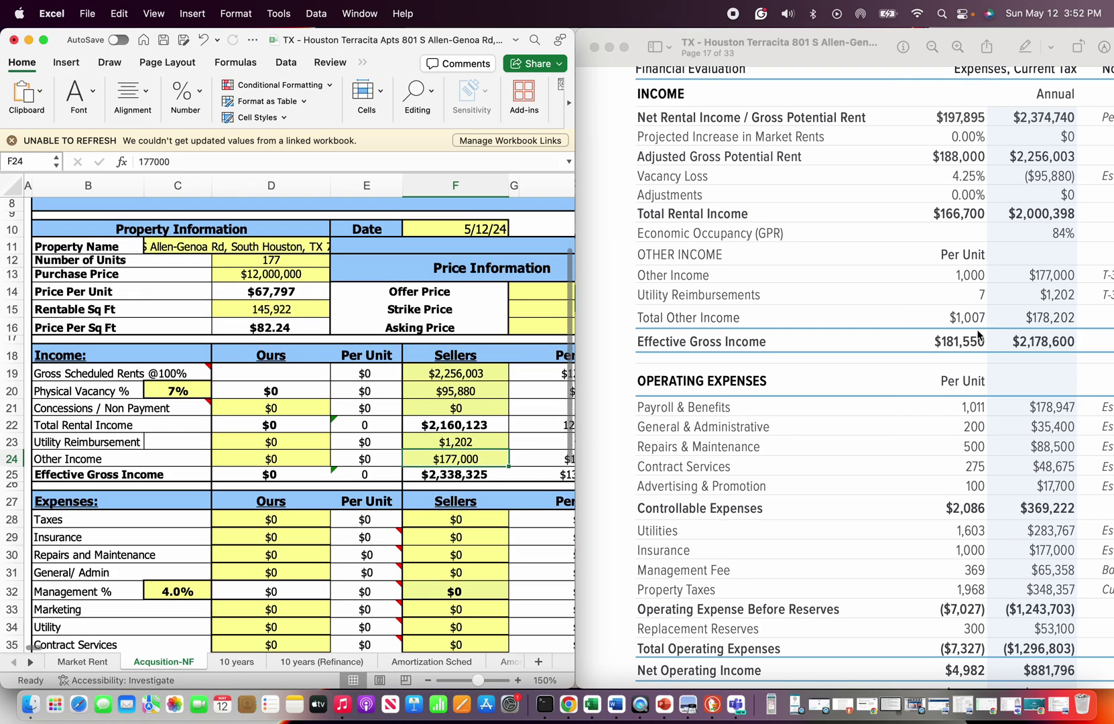
{"action": "scroll", "coordinate": [1009, 313], "scroll_direction": "up", "scroll_amount": 3}
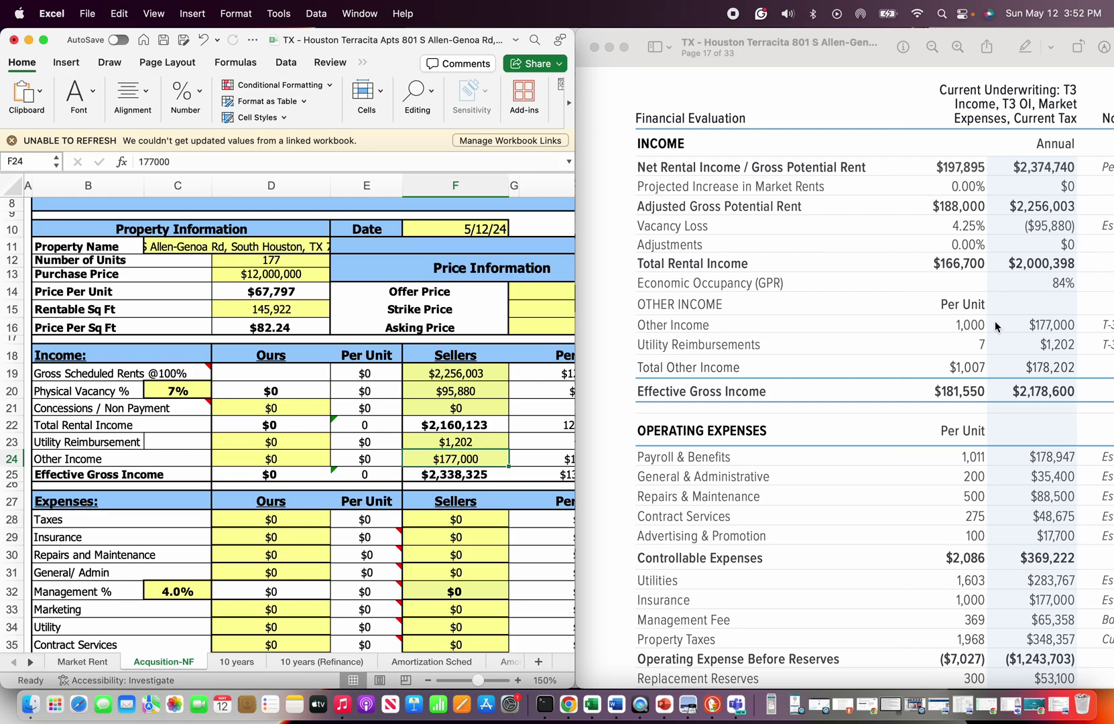
{"action": "scroll", "coordinate": [995, 322], "scroll_direction": "down", "scroll_amount": 3}
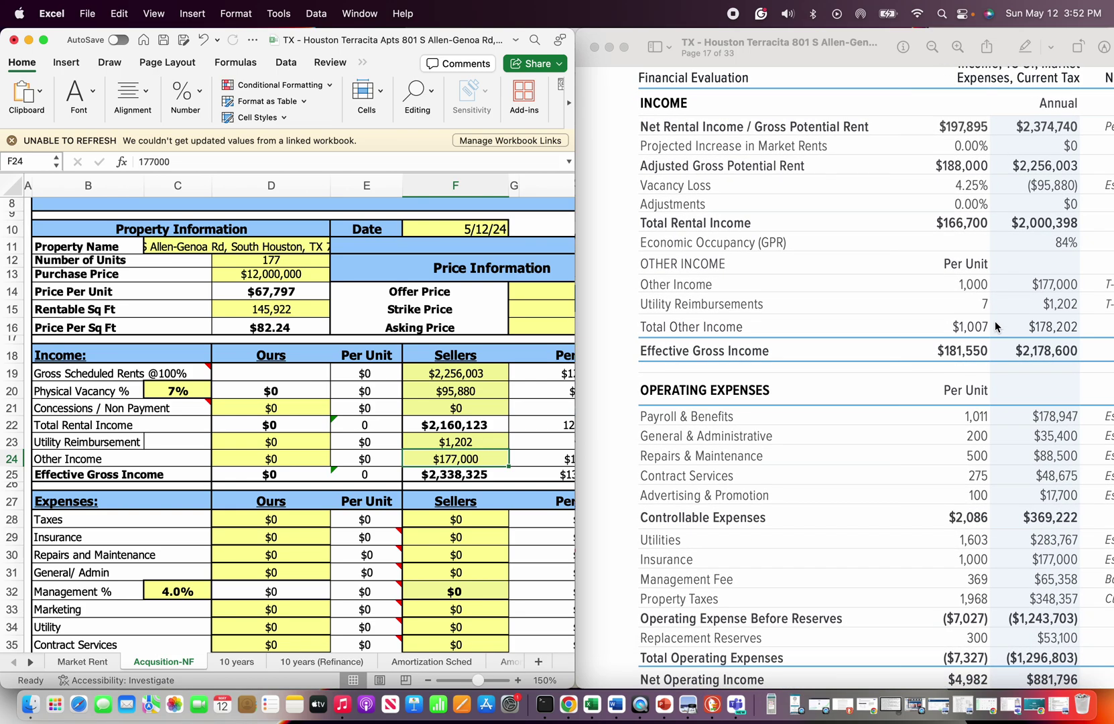
{"action": "scroll", "coordinate": [995, 326], "scroll_direction": "up", "scroll_amount": 2}
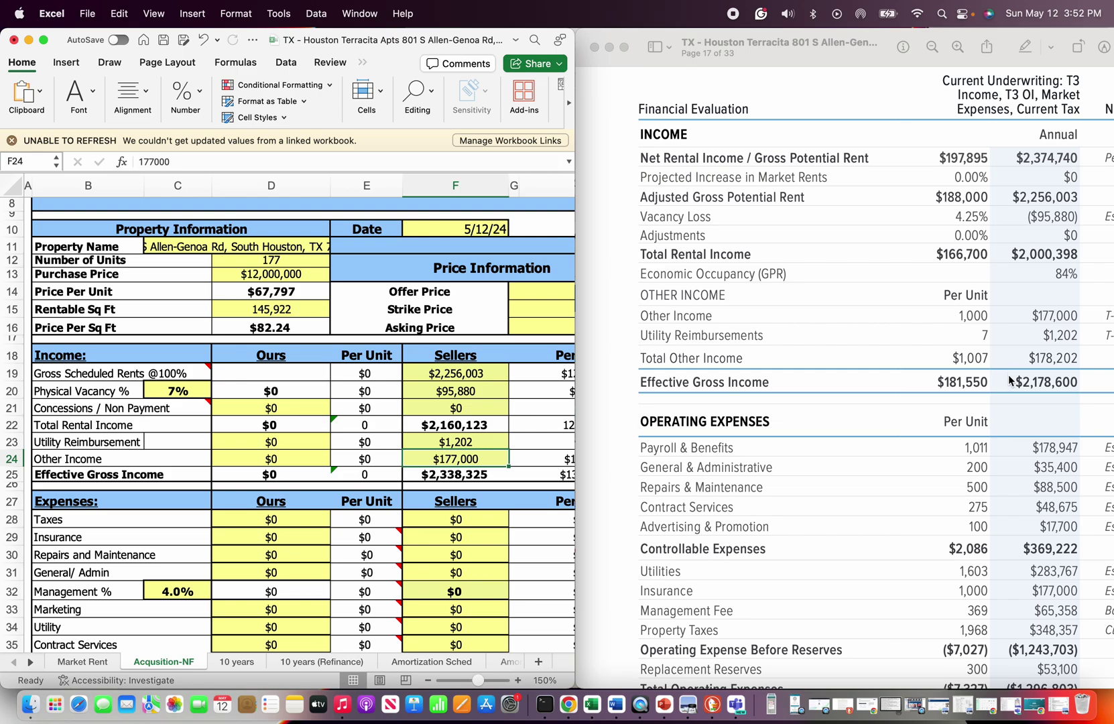
{"action": "scroll", "coordinate": [1010, 417], "scroll_direction": "down", "scroll_amount": 2}
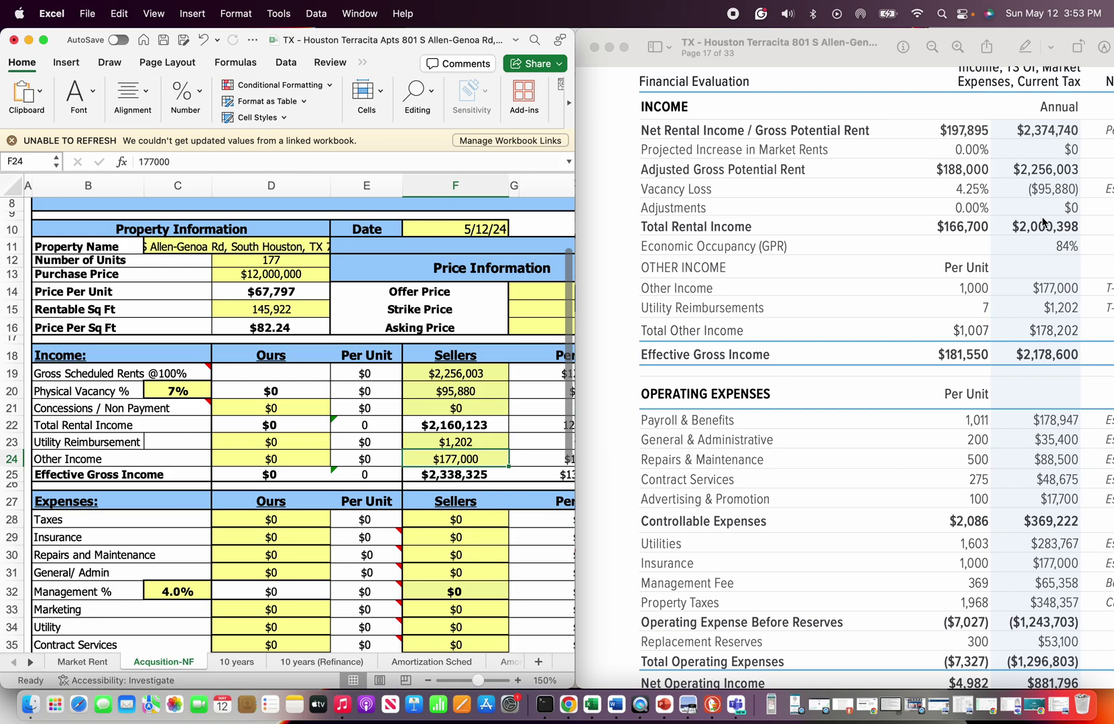
{"action": "left_click", "coordinate": [439, 409]}
{"action": "type", "text": "256000"}
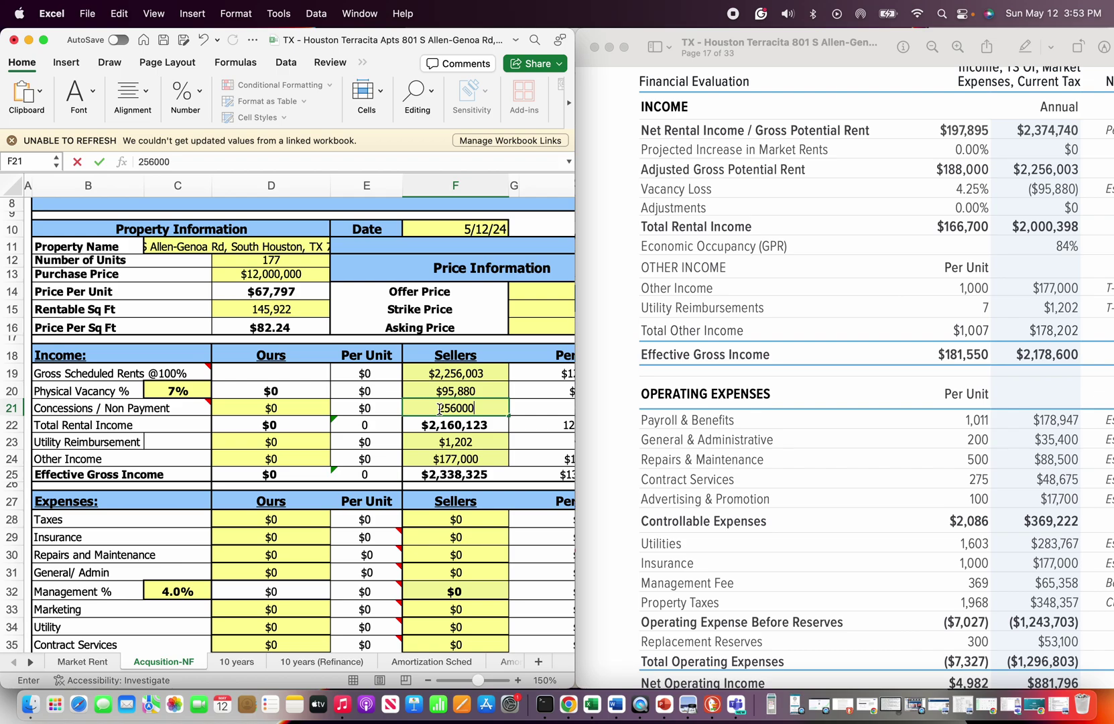
{"action": "key", "text": "Return"}
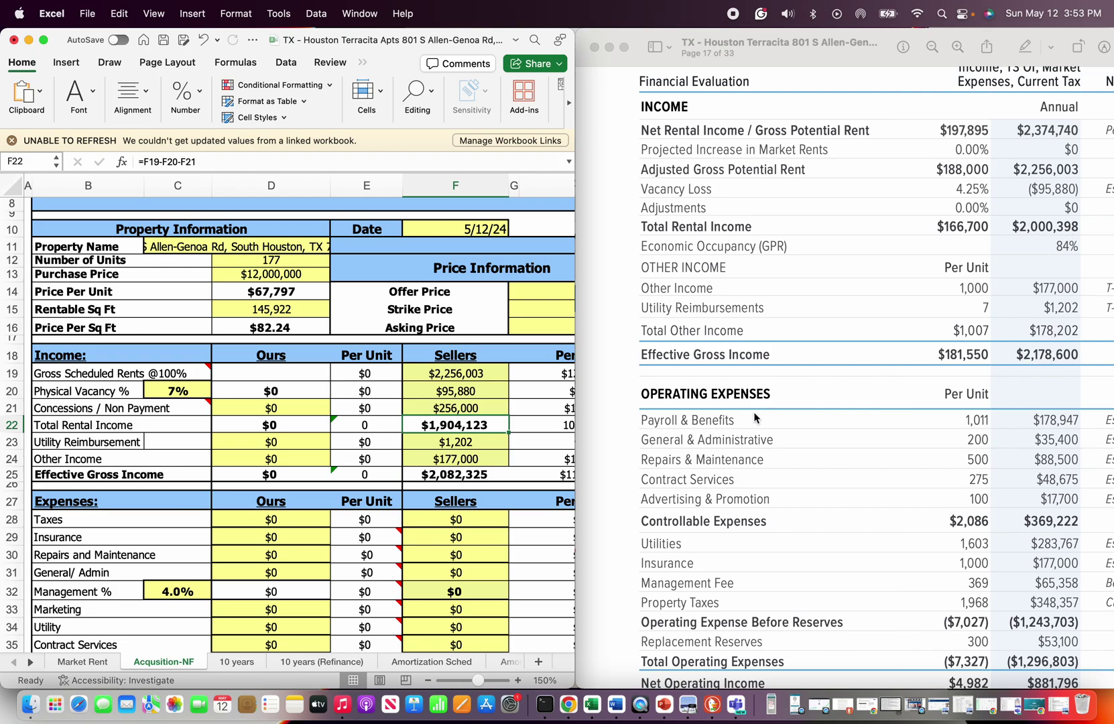
- Clear the Sellers amount for Physical Vacancy in the income section
{"action": "scroll", "coordinate": [918, 372], "scroll_direction": "right", "scroll_amount": 2}
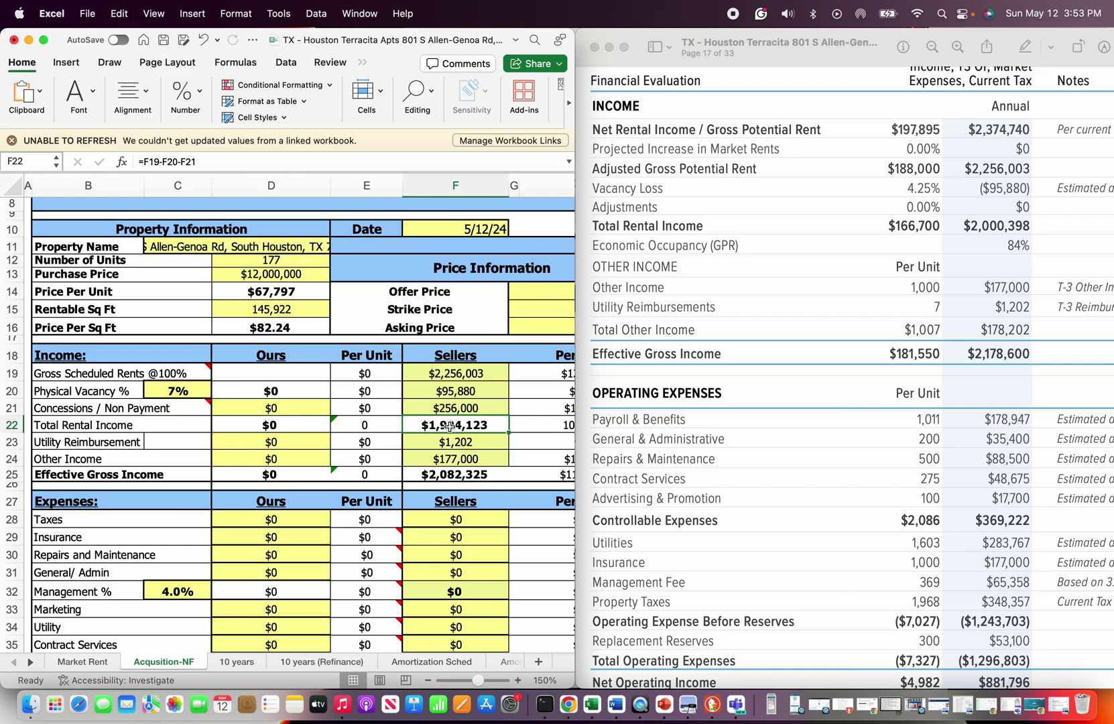
{"action": "left_click", "coordinate": [456, 390]}
{"action": "key", "text": "Delete"}
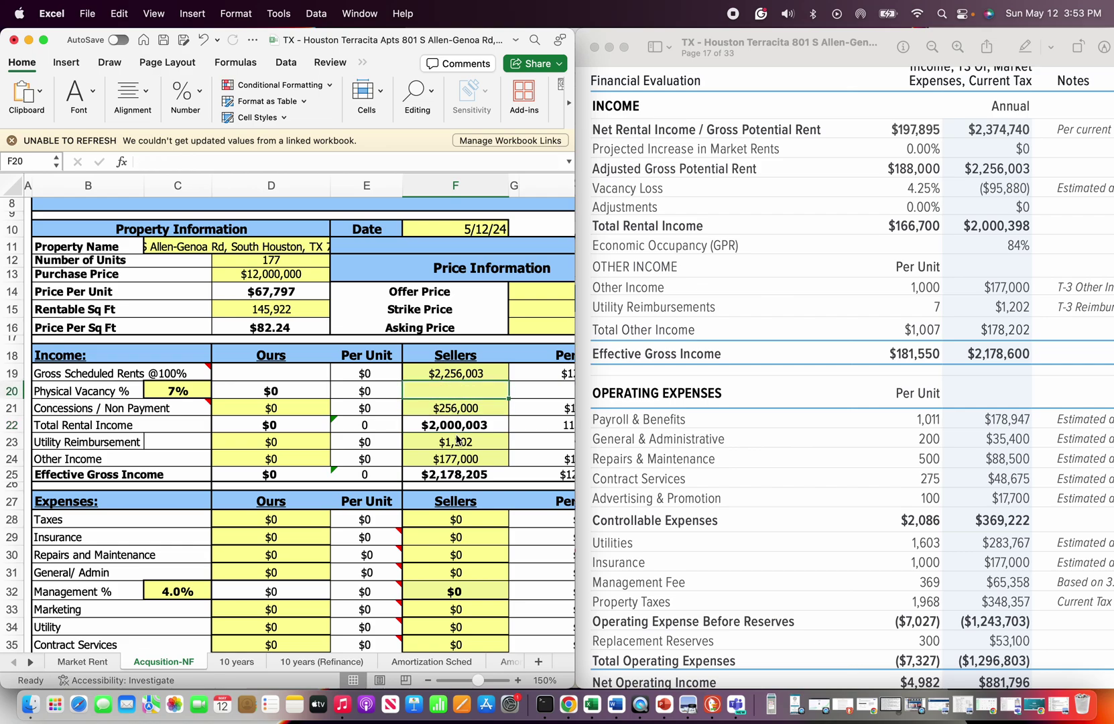
{"action": "left_click", "coordinate": [455, 452]}
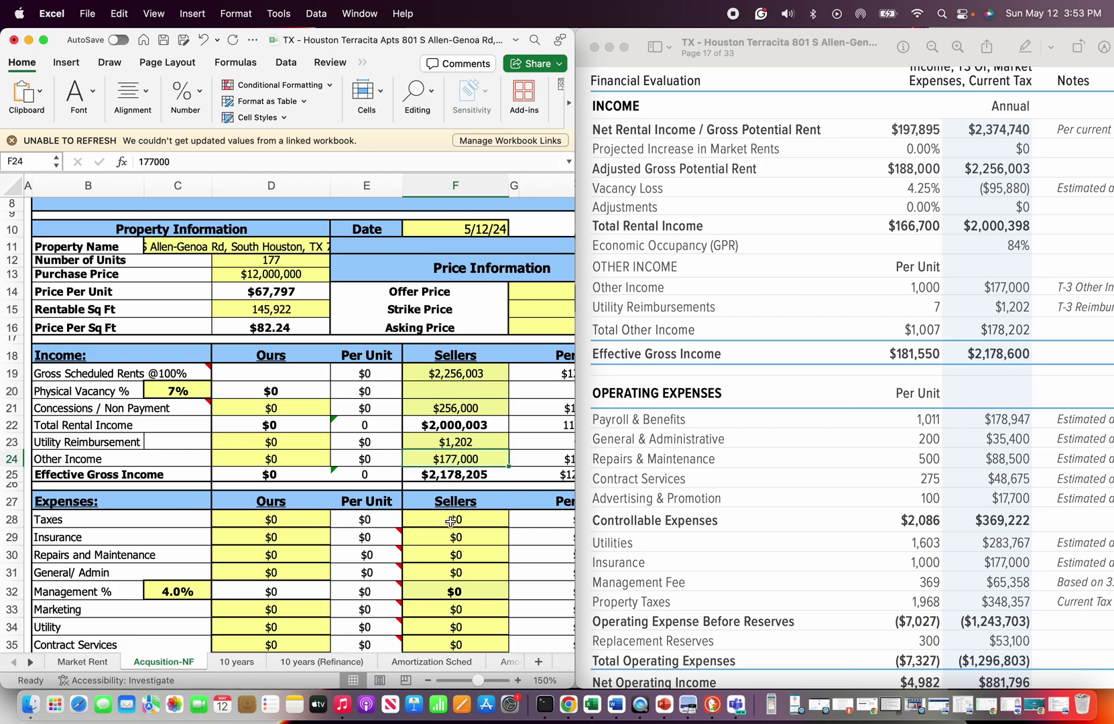
{"action": "scroll", "coordinate": [450, 522], "scroll_direction": "down", "scroll_amount": 1}
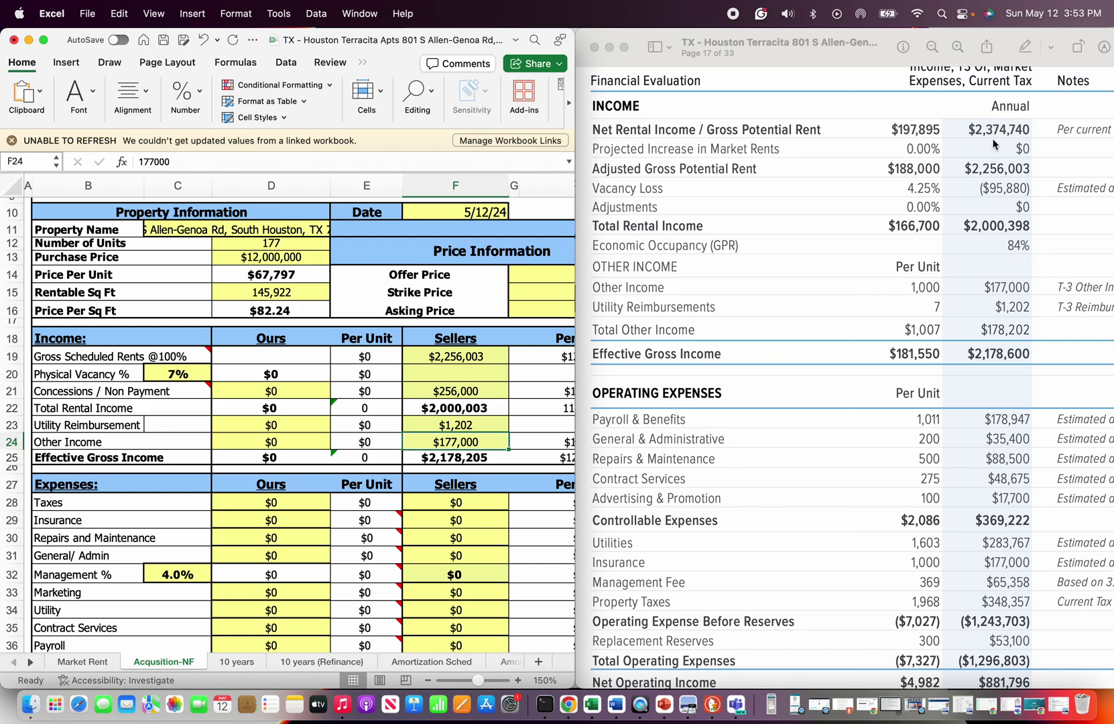
{"action": "scroll", "coordinate": [969, 274], "scroll_direction": "down", "scroll_amount": 2}
{"action": "left_click", "coordinate": [468, 377]}
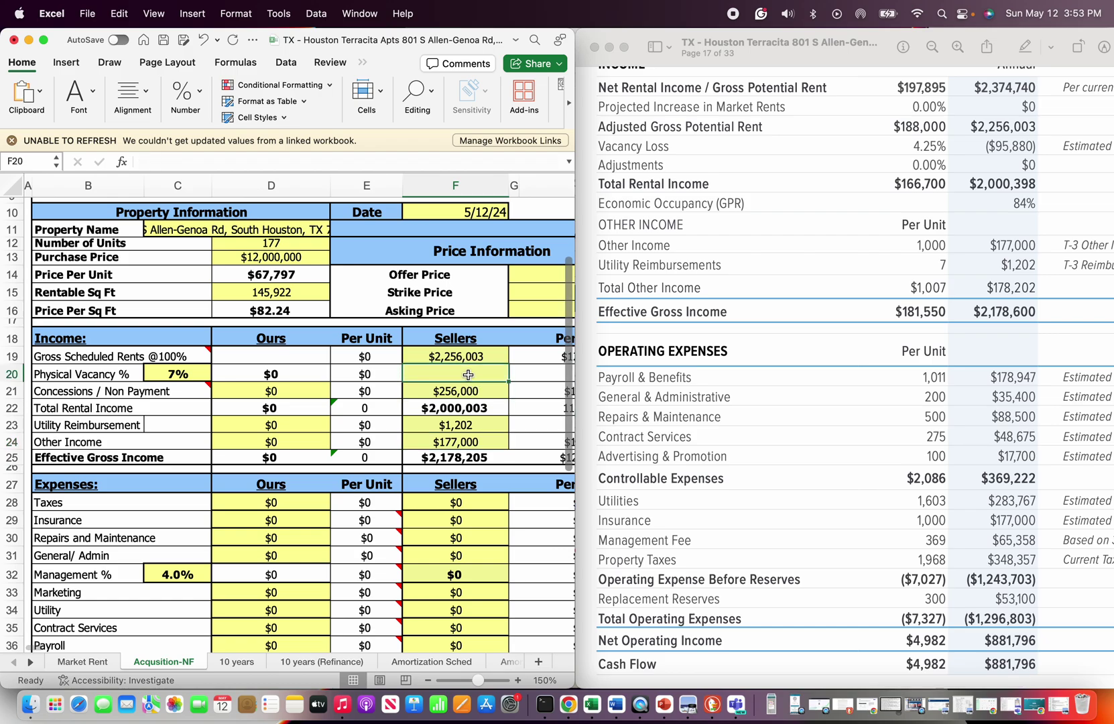
- Enter 178947 as the Sellers Payroll expense, matching Payroll & Benefits in the offering PDF
{"action": "scroll", "coordinate": [468, 376], "scroll_direction": "down", "scroll_amount": 5}
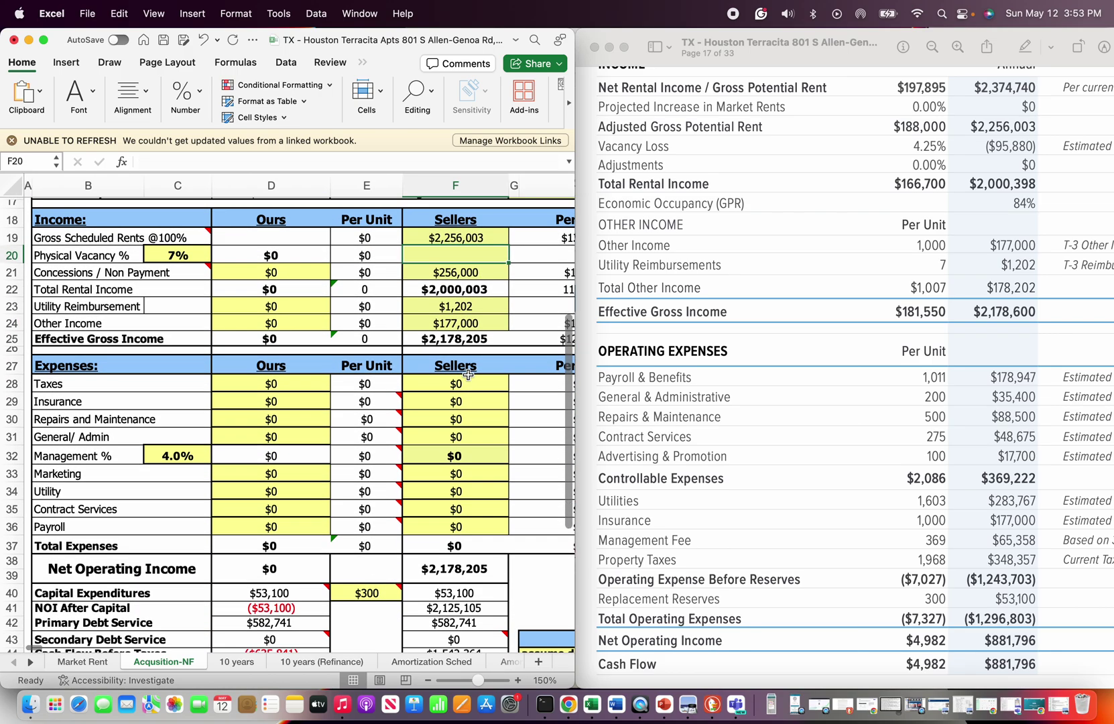
{"action": "scroll", "coordinate": [476, 429], "scroll_direction": "down", "scroll_amount": 1}
{"action": "scroll", "coordinate": [476, 430], "scroll_direction": "down", "scroll_amount": 1}
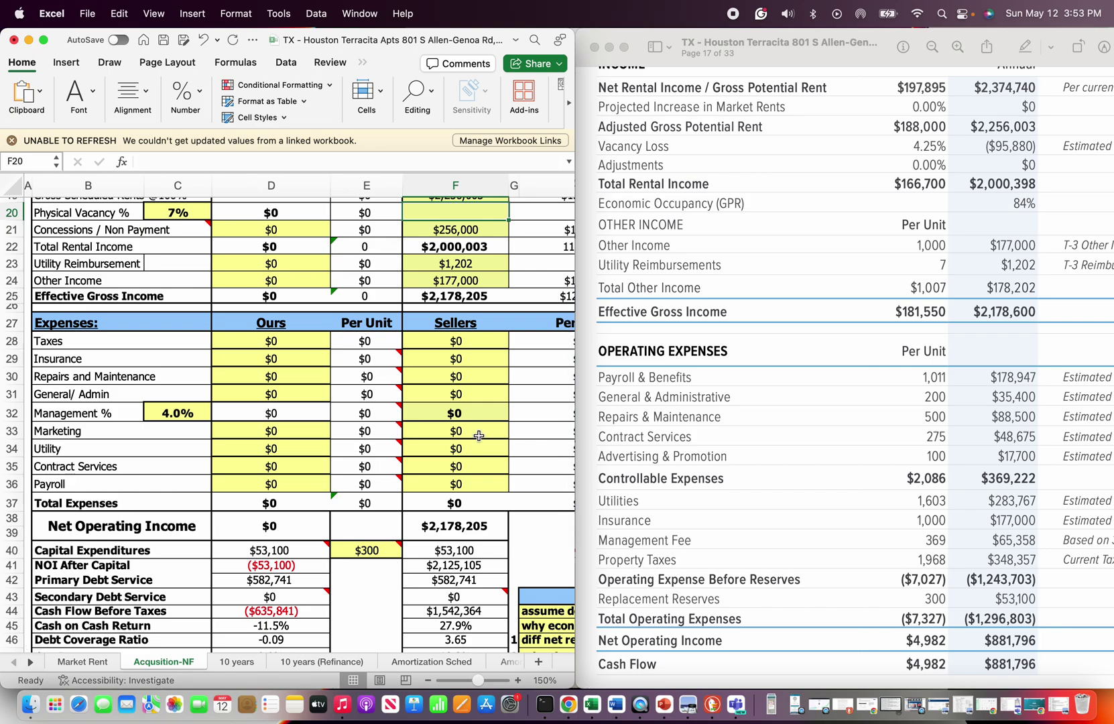
{"action": "left_click", "coordinate": [464, 486]}
{"action": "type", "text": "1"}
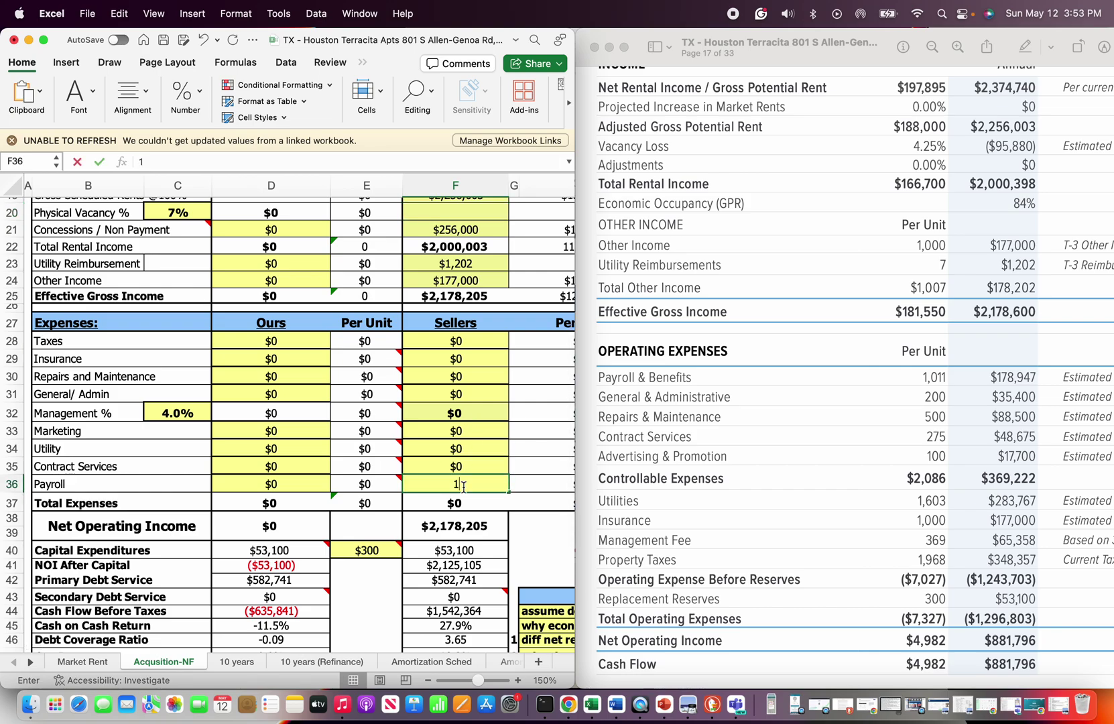
{"action": "type", "text": "78,947"}
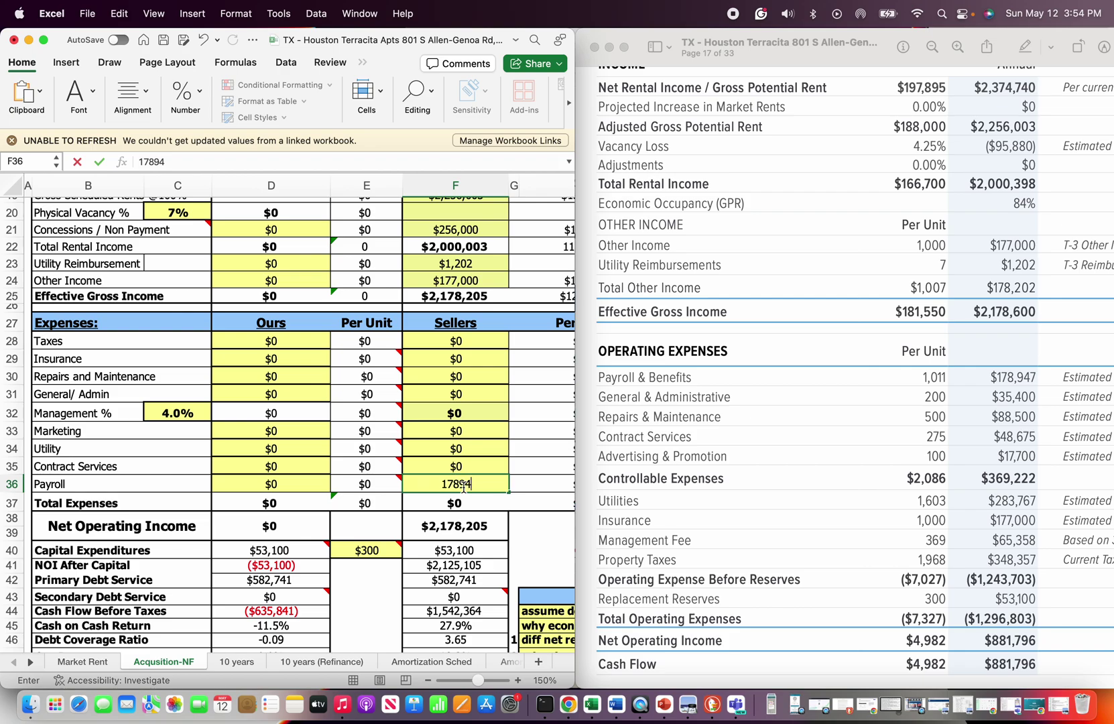
{"action": "left_click", "coordinate": [470, 450]}
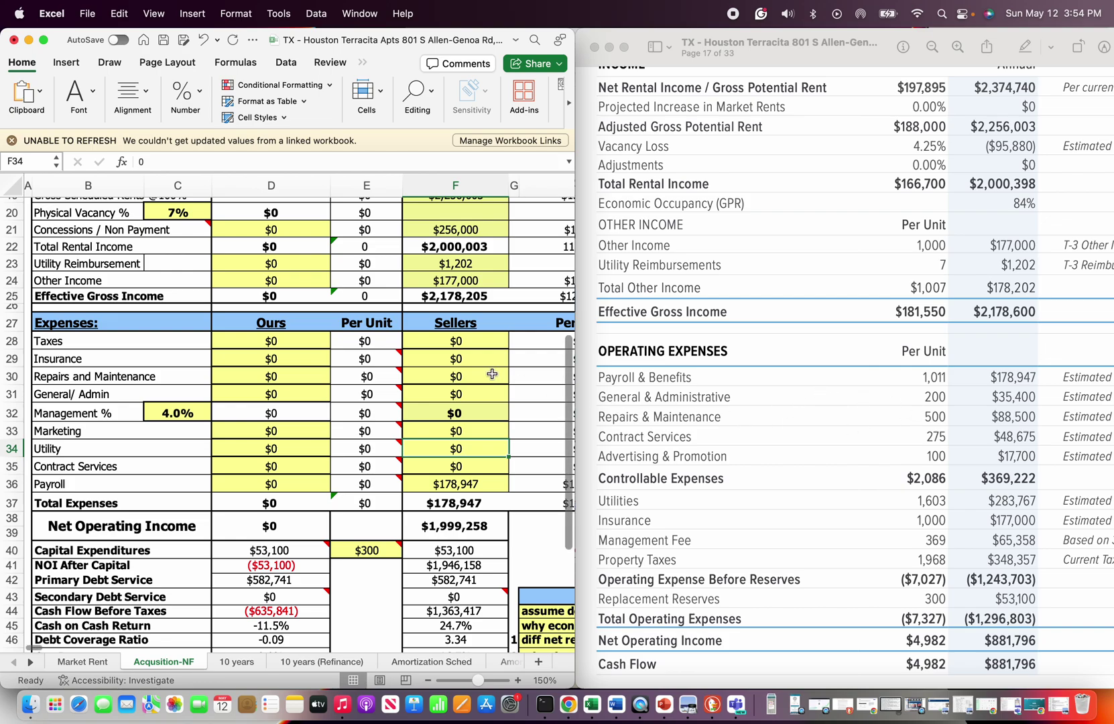
- In the Sellers expenses, enter 35400 for General/ Admin and 88500 for Repairs and Maintenance
{"action": "left_click", "coordinate": [451, 395]}
{"action": "type", "text": "35400"}
{"action": "key", "text": "Return"}
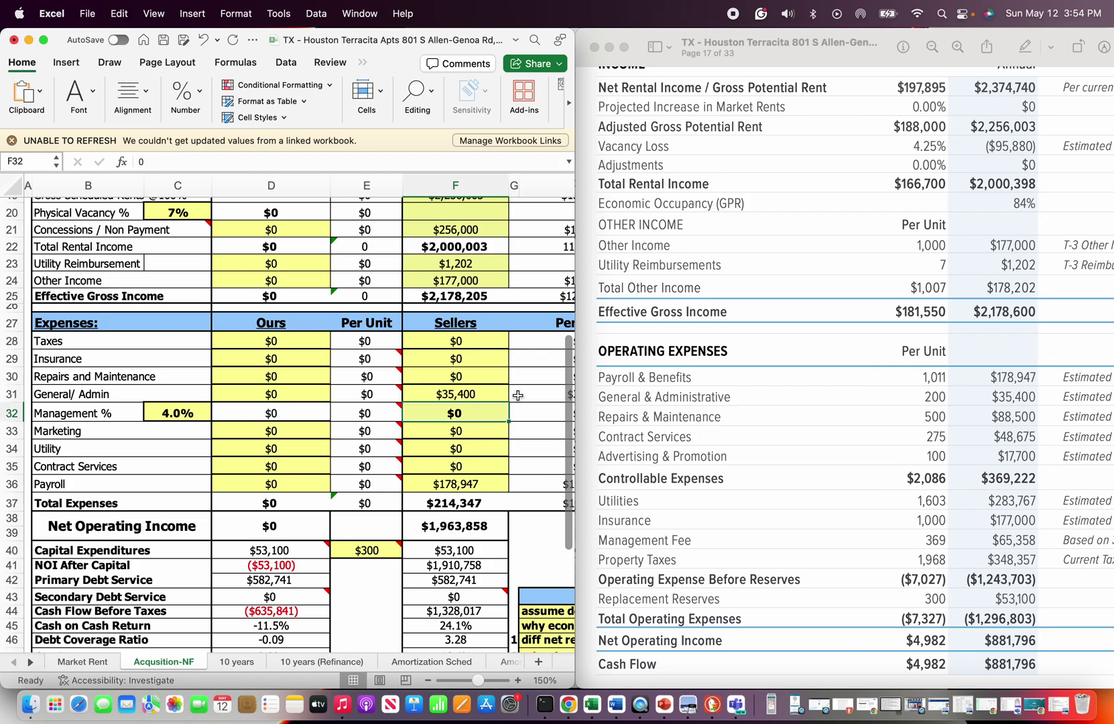
{"action": "left_click", "coordinate": [462, 358]}
{"action": "left_click", "coordinate": [454, 374]}
{"action": "type", "text": "88500"}
{"action": "key", "text": "Return"}
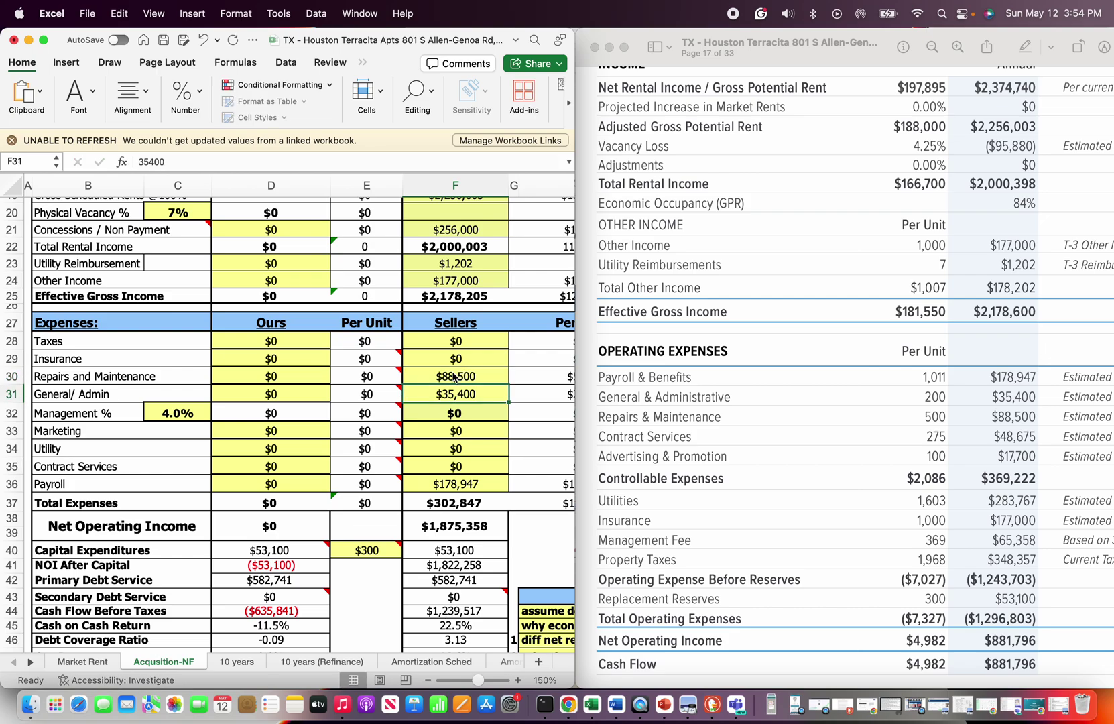
- In the Sellers expenses, enter 48675 for Contract Services and 17700 for Marketing
{"action": "left_click", "coordinate": [431, 466]}
{"action": "type", "text": "48,675"}
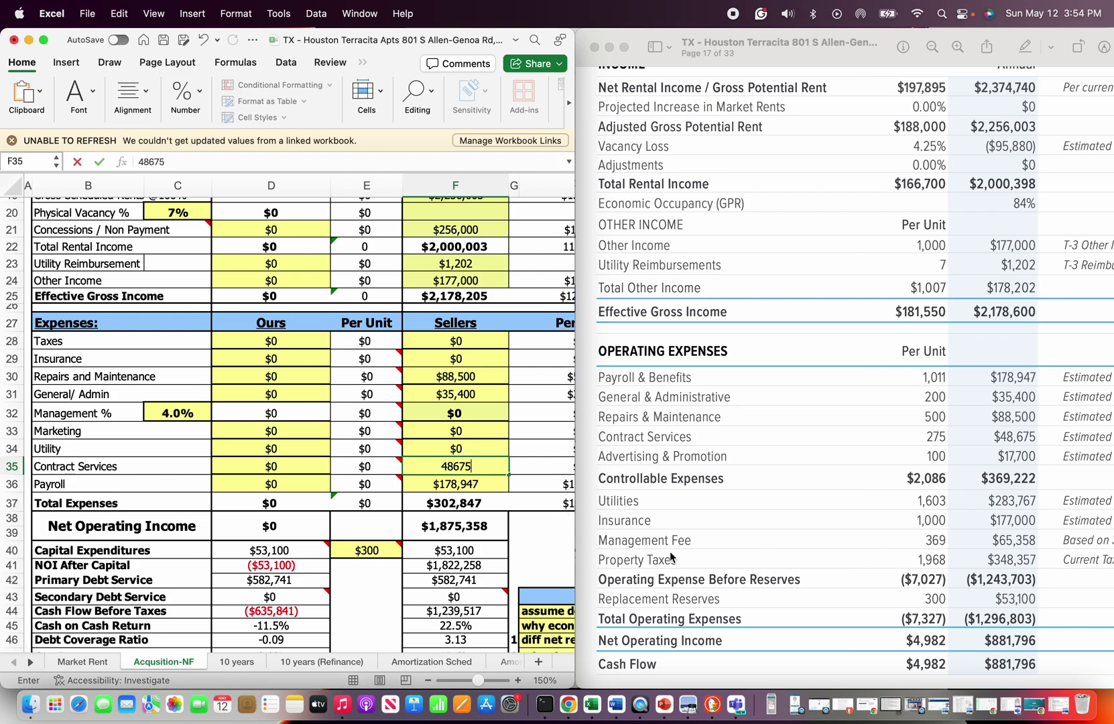
{"action": "key", "text": "Return"}
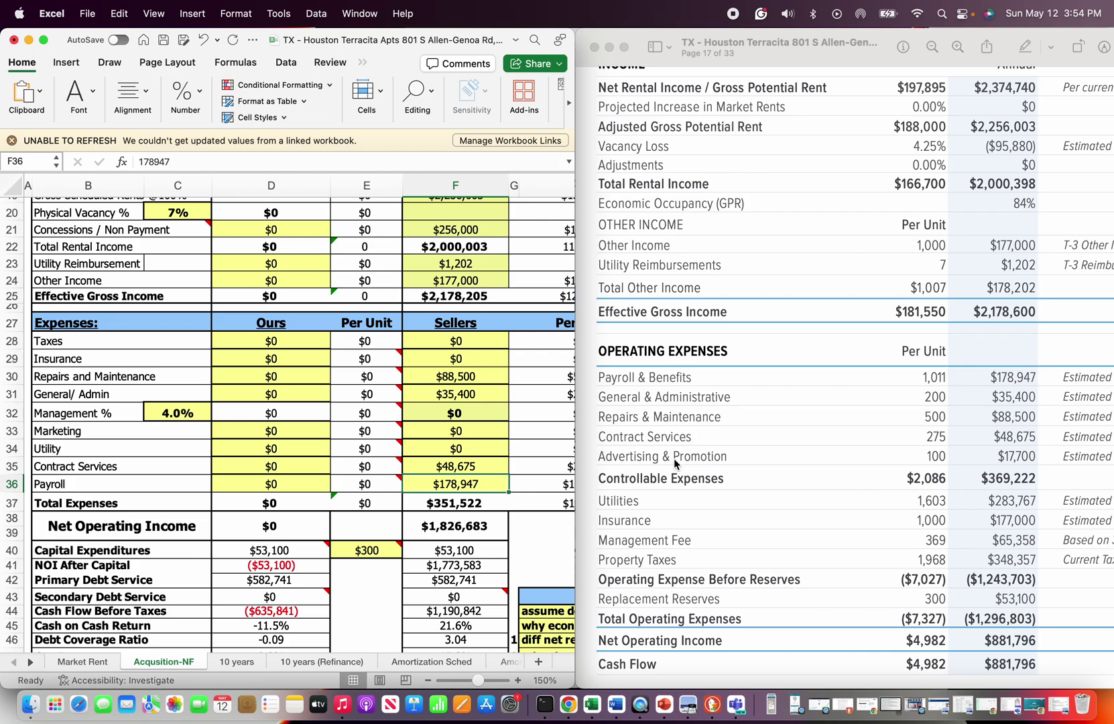
{"action": "left_click", "coordinate": [437, 432]}
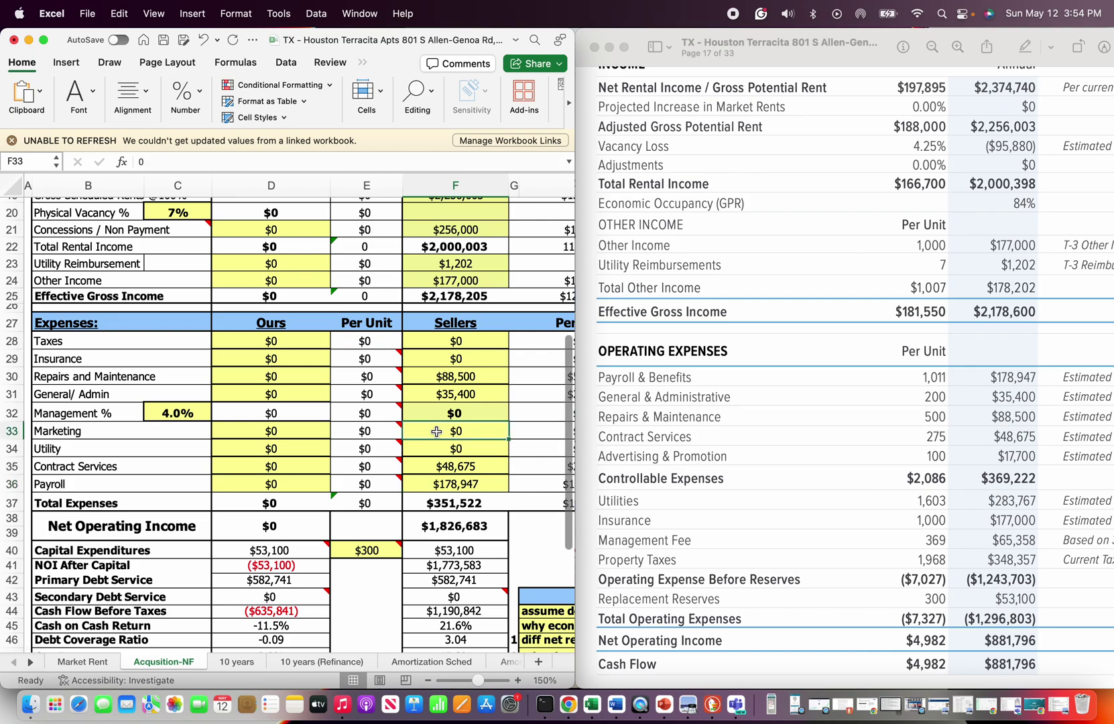
{"action": "type", "text": "17700"}
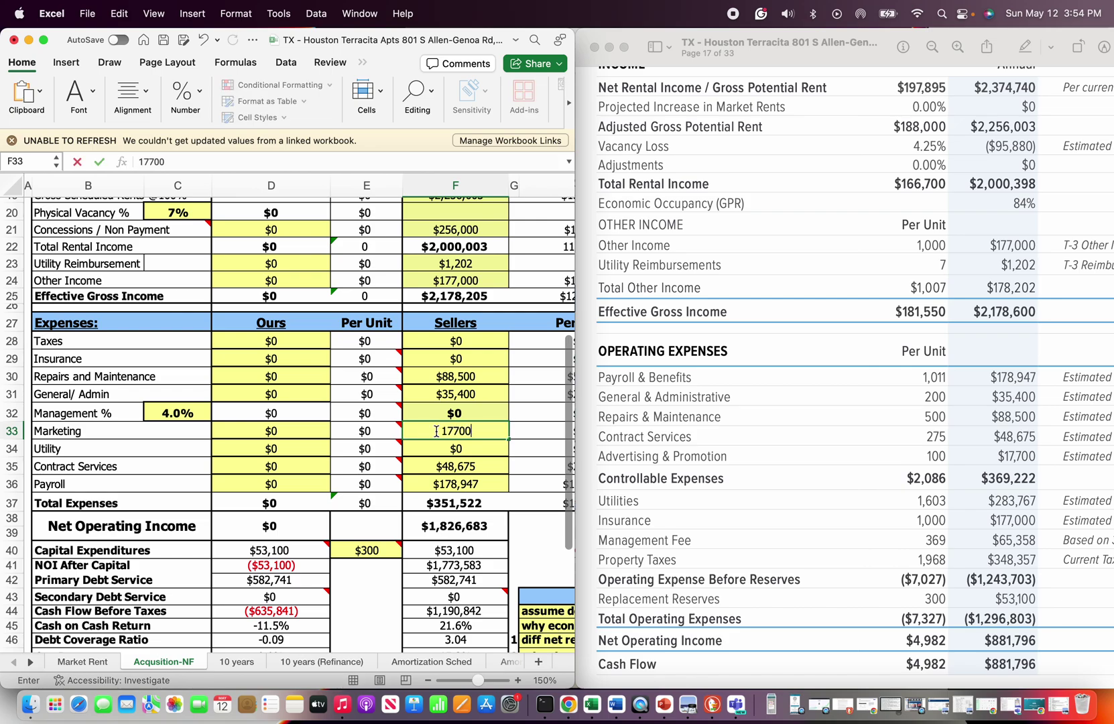
{"action": "key", "text": "Return"}
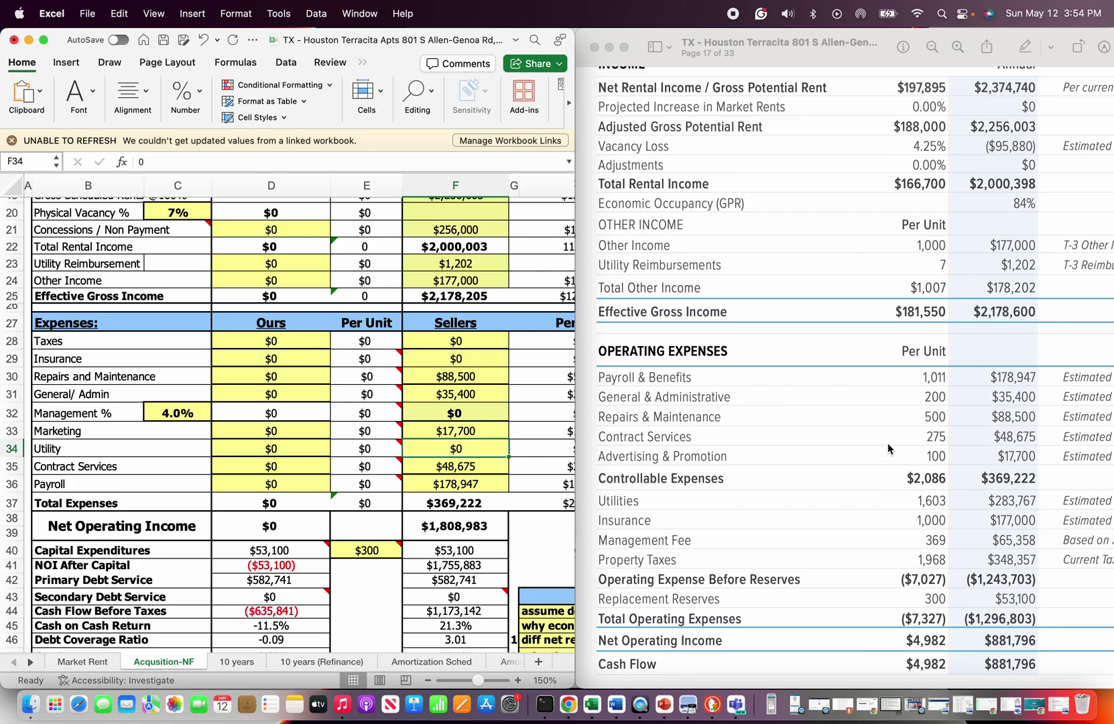
- In the Sellers expenses, enter 283767 for Utility and 177000 for Insurance
{"action": "scroll", "coordinate": [743, 476], "scroll_direction": "down", "scroll_amount": 3}
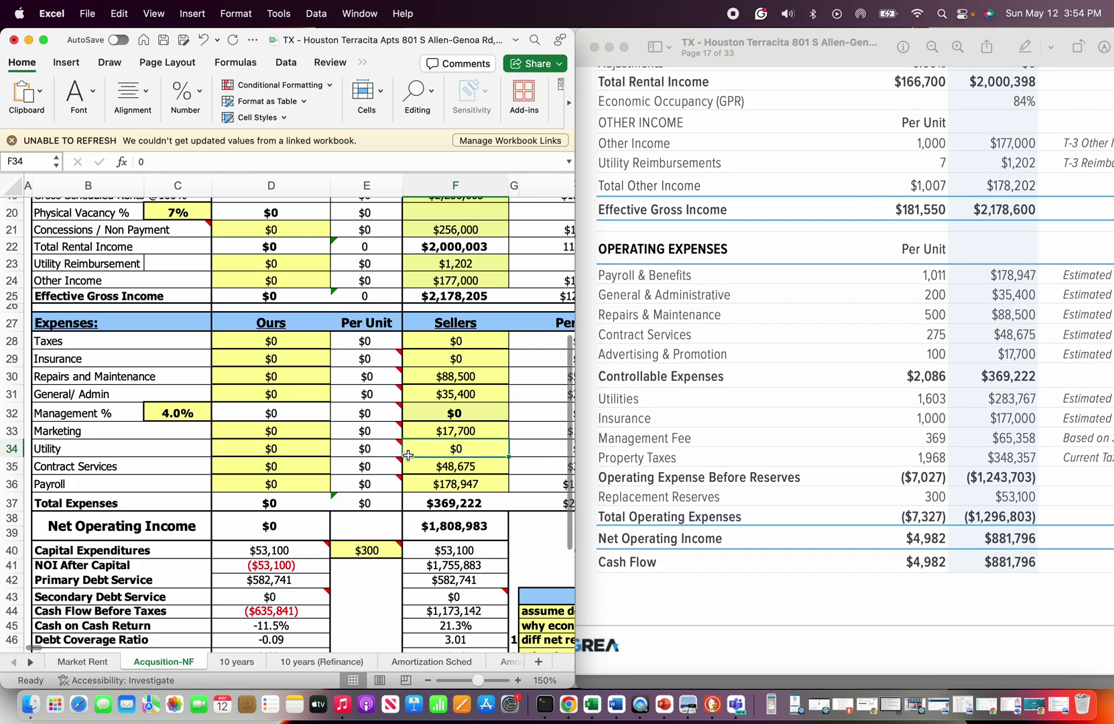
{"action": "type", "text": "283767"}
{"action": "key", "text": "Return"}
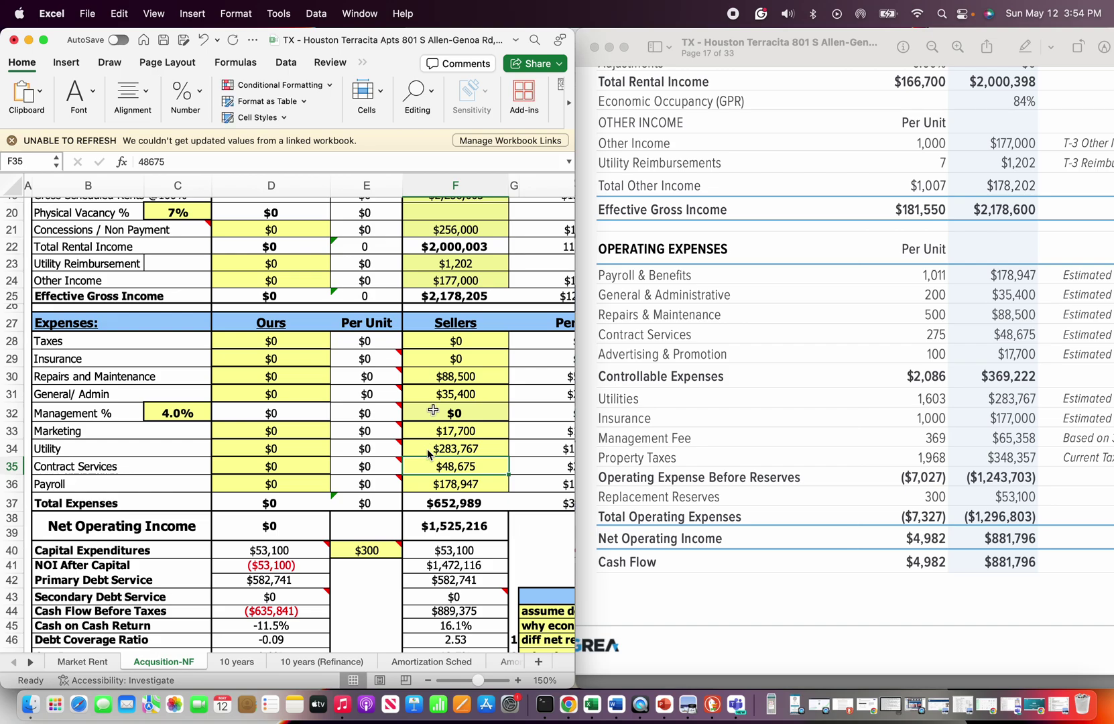
{"action": "left_click", "coordinate": [438, 360]}
{"action": "type", "text": "177"}
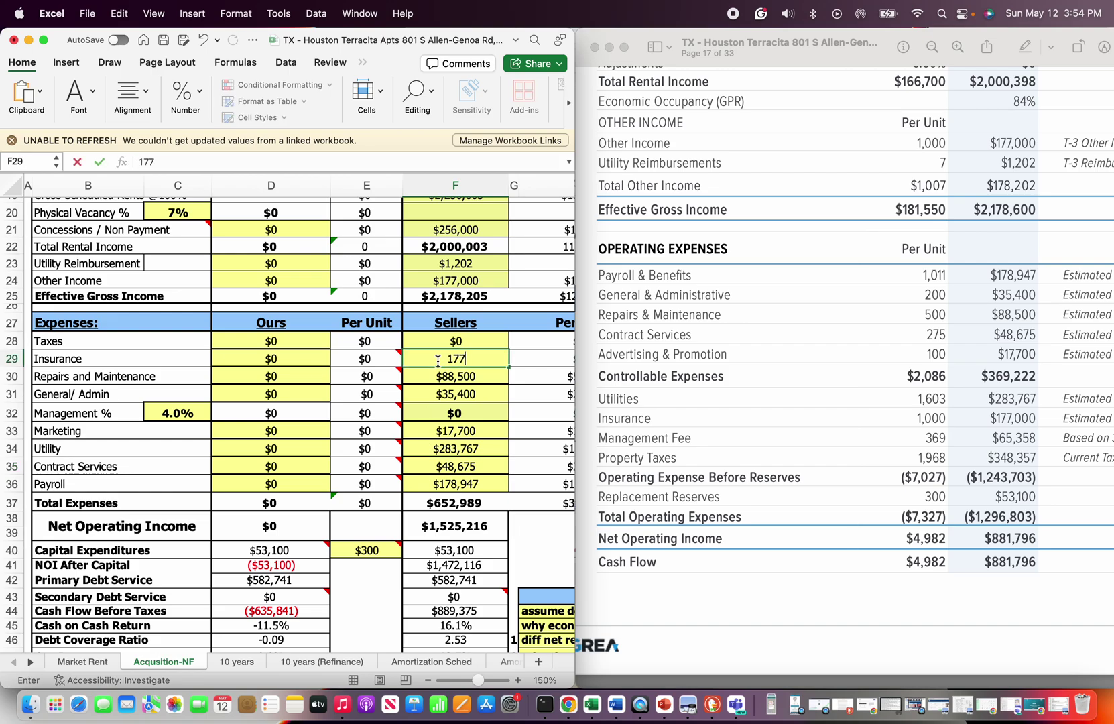
{"action": "type", "text": ",000"}
{"action": "key", "text": "Return"}
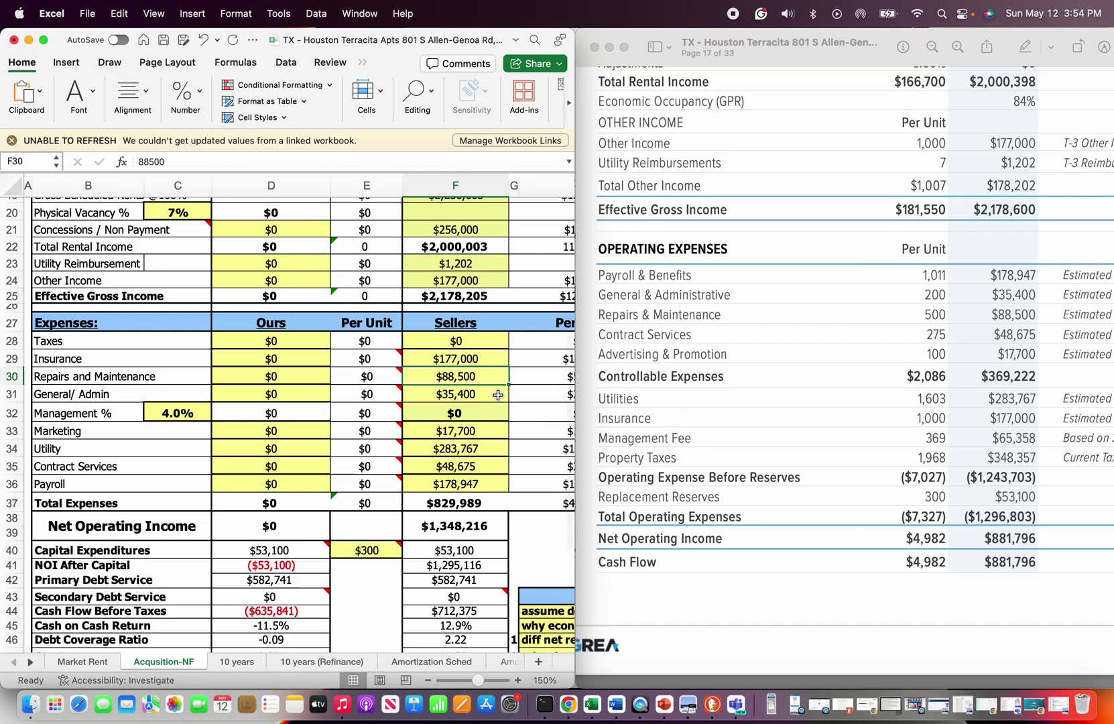
- In the Sellers expenses, enter 65358 for Management and 348357 for Taxes
{"action": "left_click", "coordinate": [447, 414]}
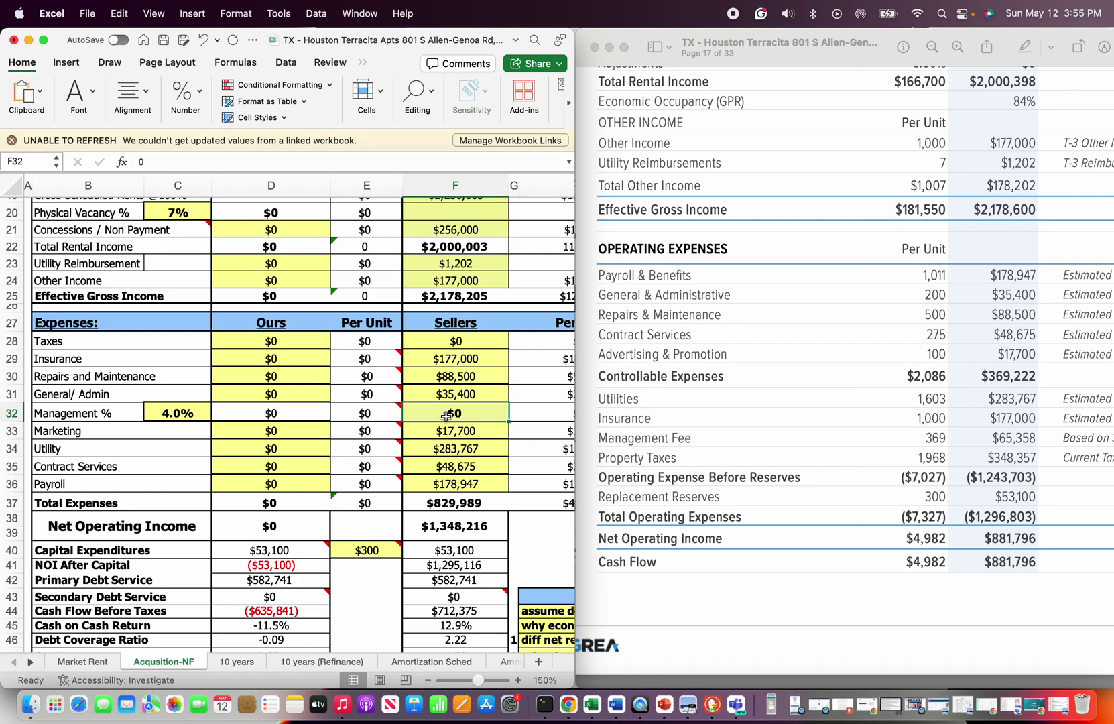
{"action": "type", "text": "65358"}
{"action": "key", "text": "Return"}
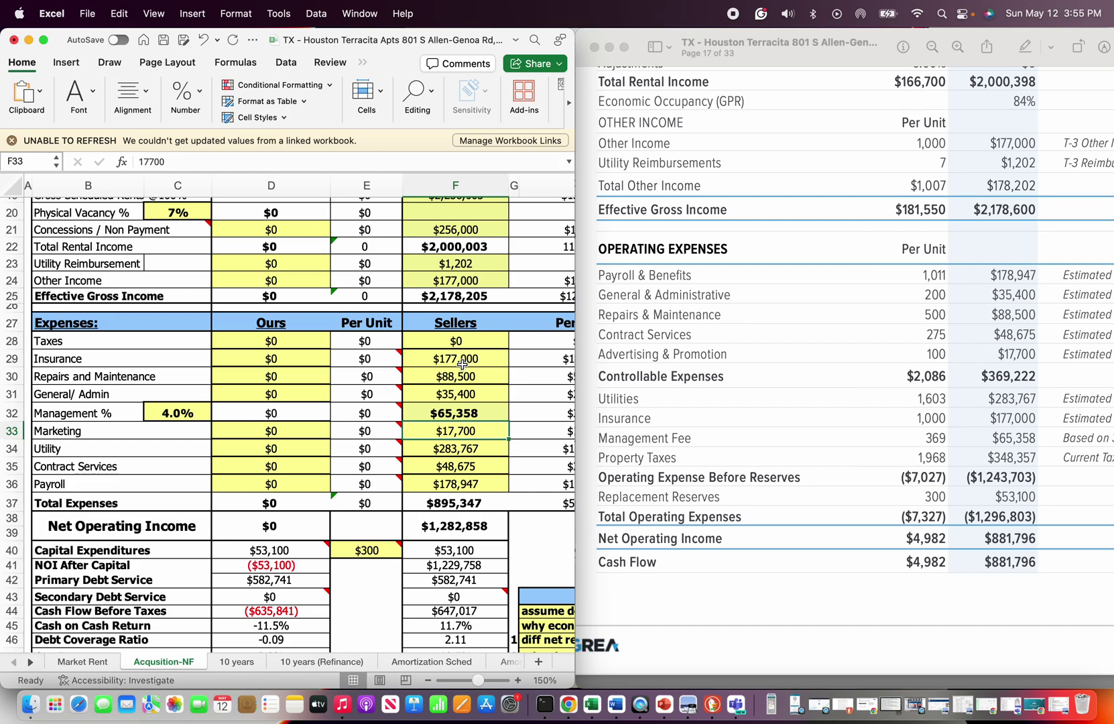
{"action": "left_click", "coordinate": [455, 344]}
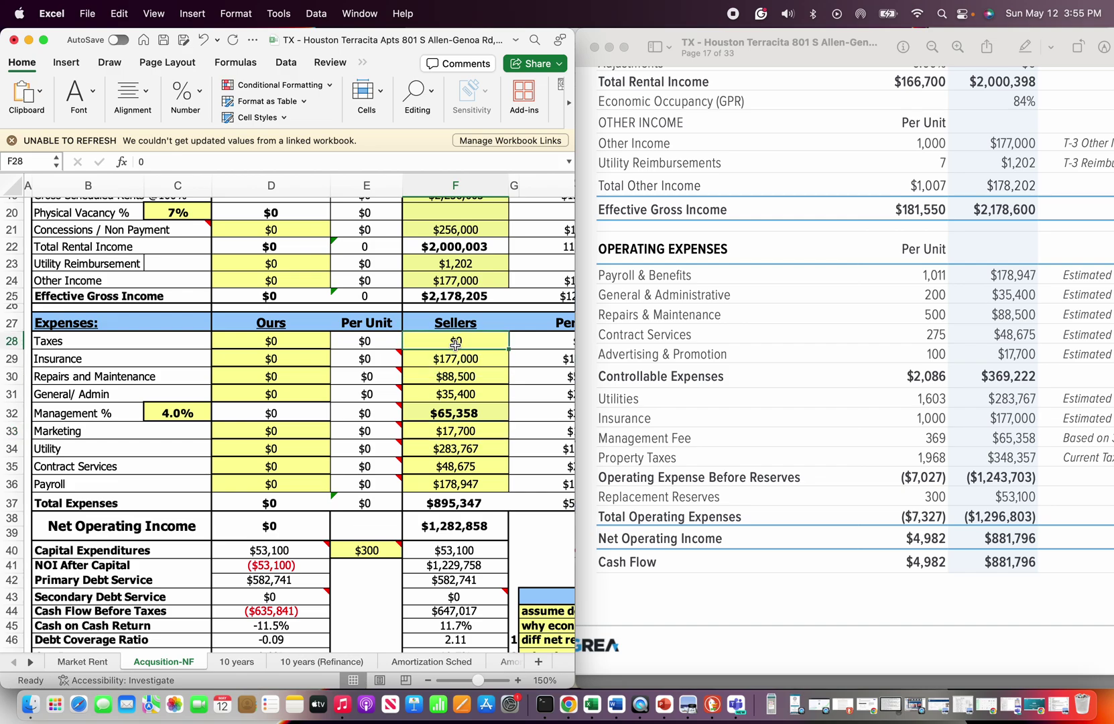
{"action": "type", "text": "34"}
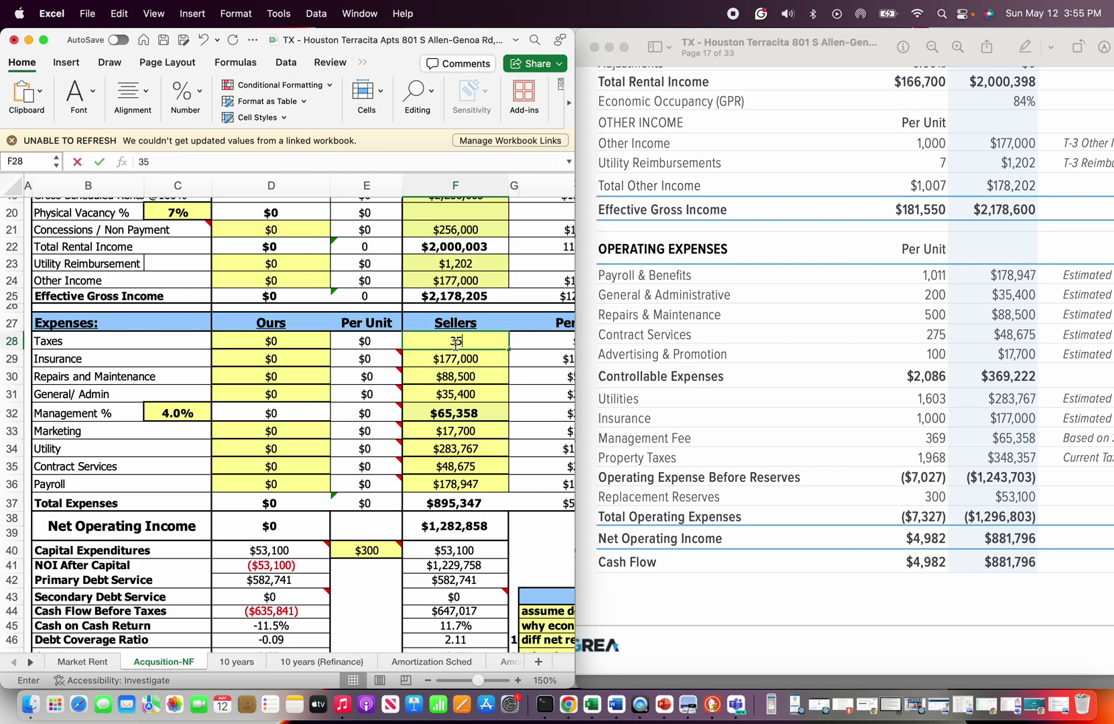
{"action": "type", "text": "8"}
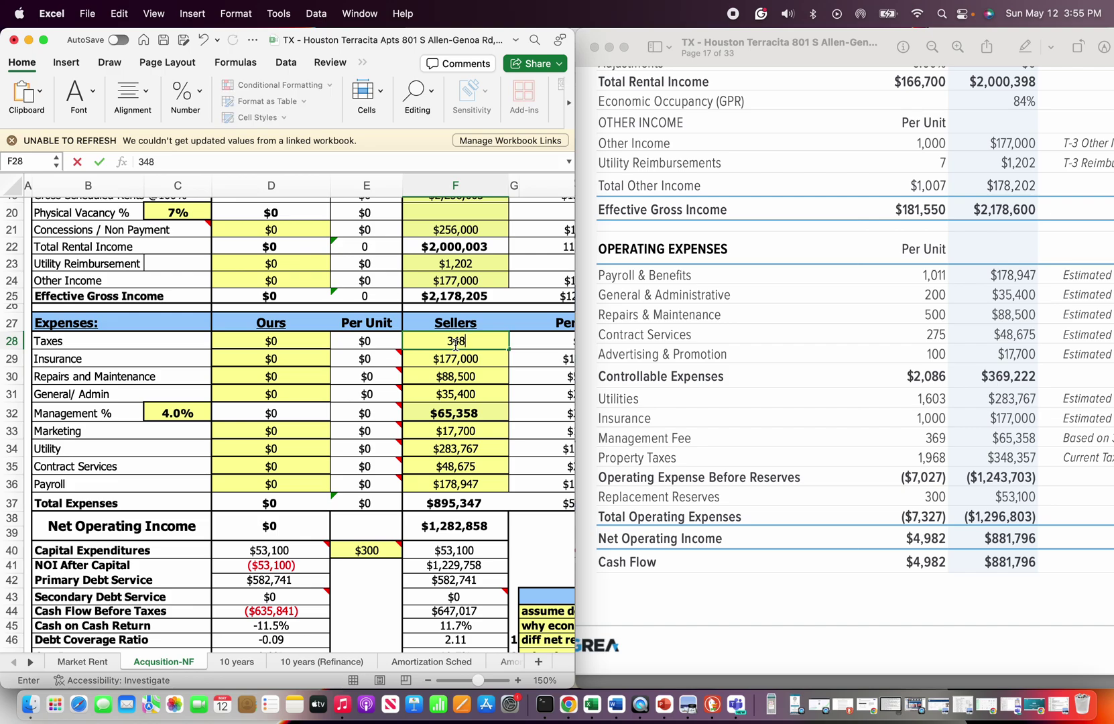
{"action": "type", "text": ",357"}
{"action": "key", "text": "Return"}
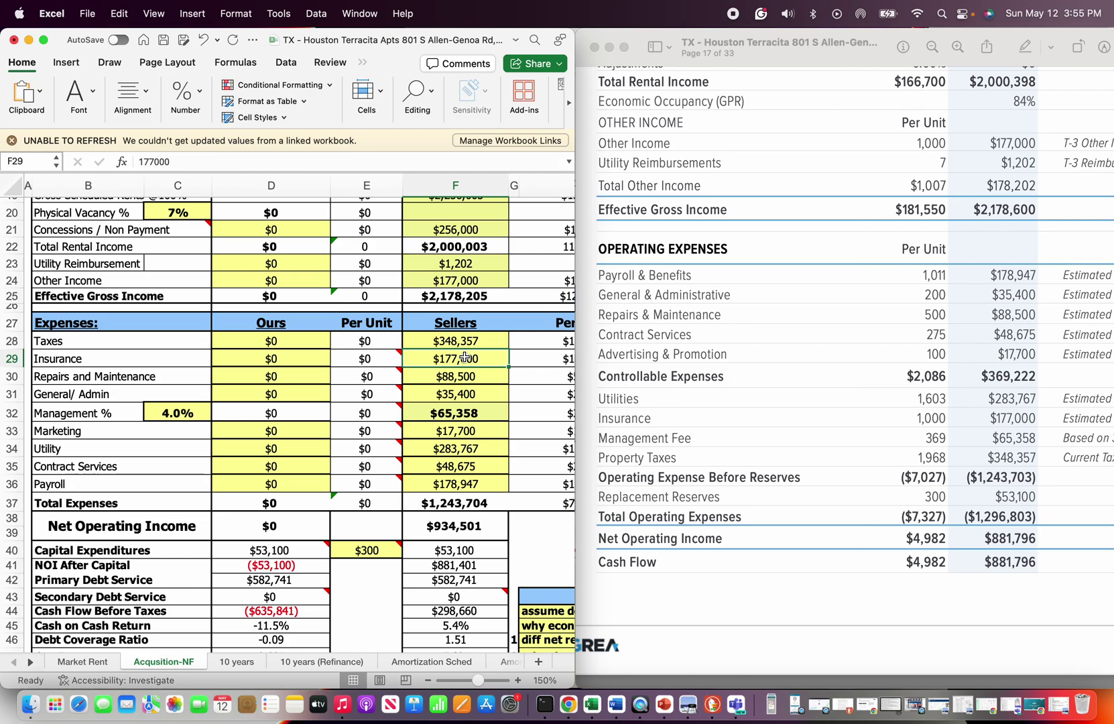
- Add the notes "check insurance quote" in H48 and "round numbered items" in H49 of the notes list
{"action": "scroll", "coordinate": [452, 449], "scroll_direction": "down", "scroll_amount": 3}
{"action": "left_click", "coordinate": [544, 622]}
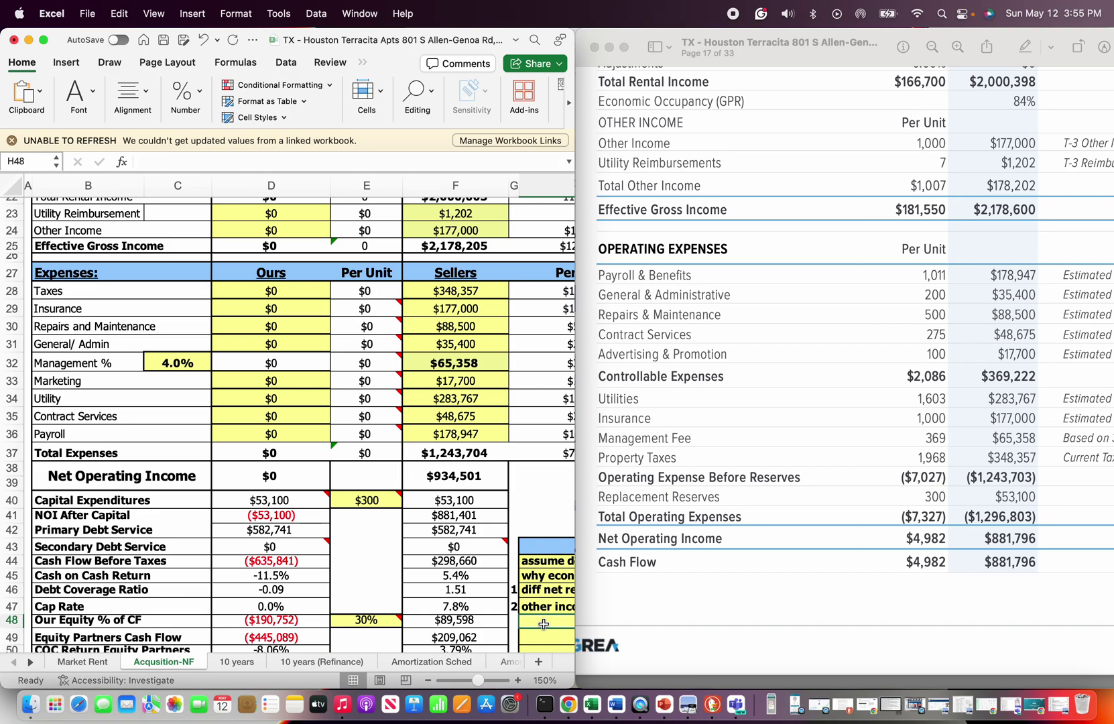
{"action": "type", "text": "check insurance quote"}
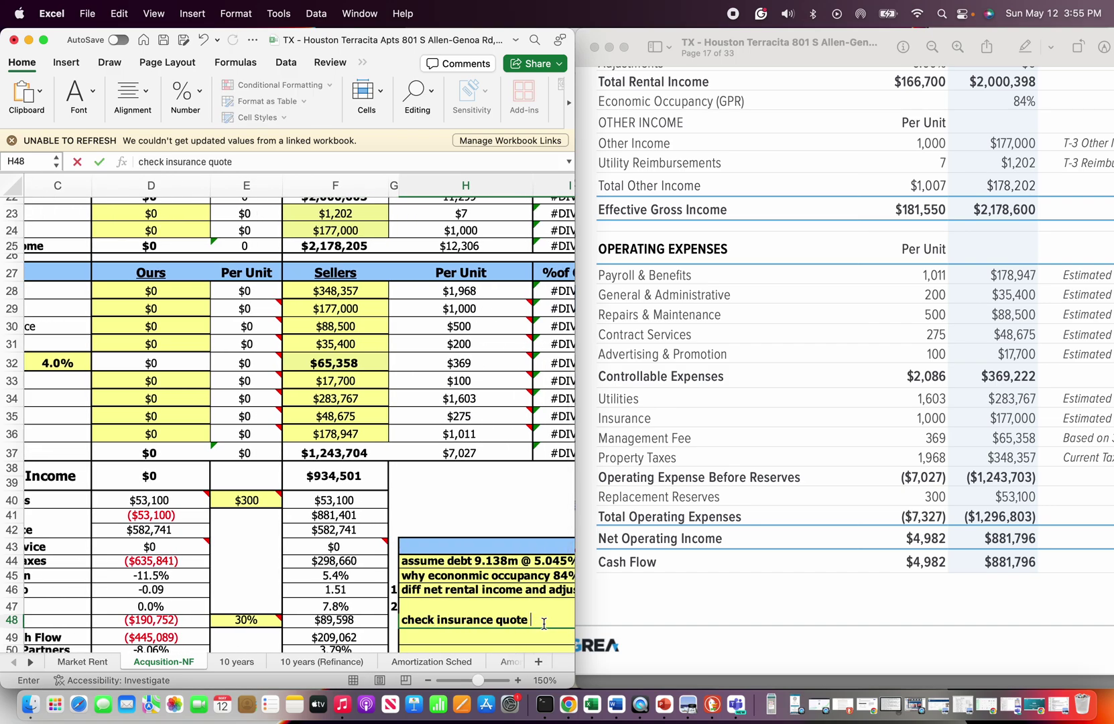
{"action": "key", "text": "Return"}
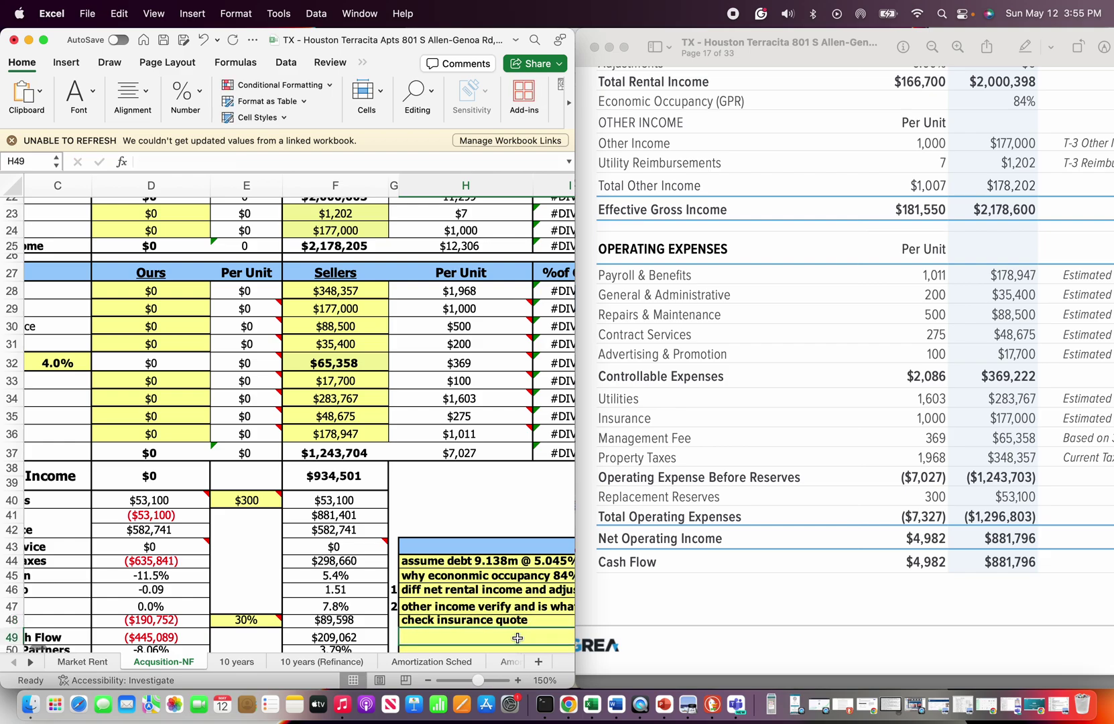
{"action": "type", "text": "round number"}
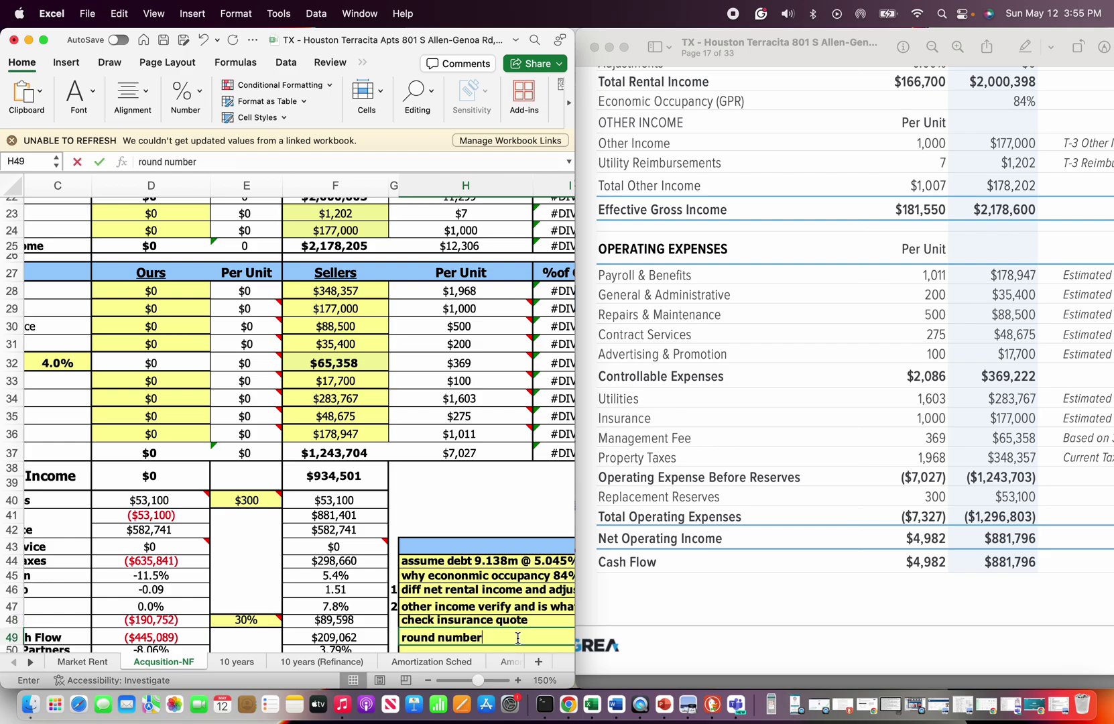
{"action": "type", "text": "ed items"}
{"action": "key", "text": "Return"}
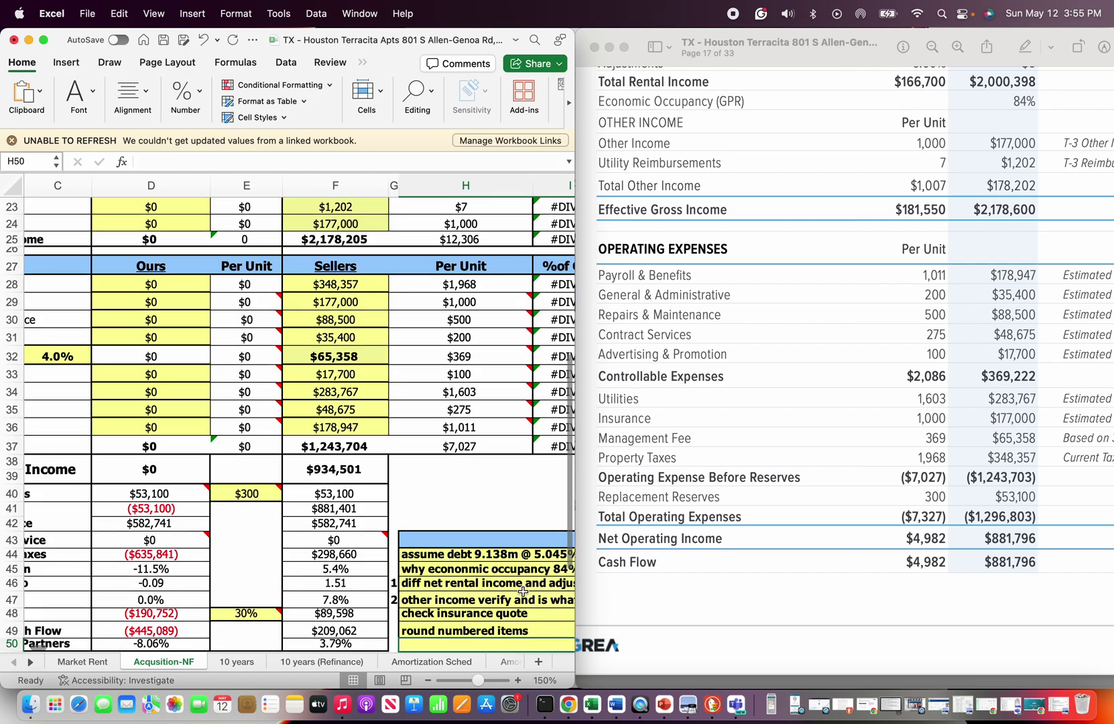
- Review the Sellers figures, examining the net operating income, cash on cash return, debt coverage ratio and cap rate
{"action": "scroll", "coordinate": [302, 403], "scroll_direction": "down", "scroll_amount": 1}
{"action": "scroll", "coordinate": [302, 402], "scroll_direction": "left", "scroll_amount": 1}
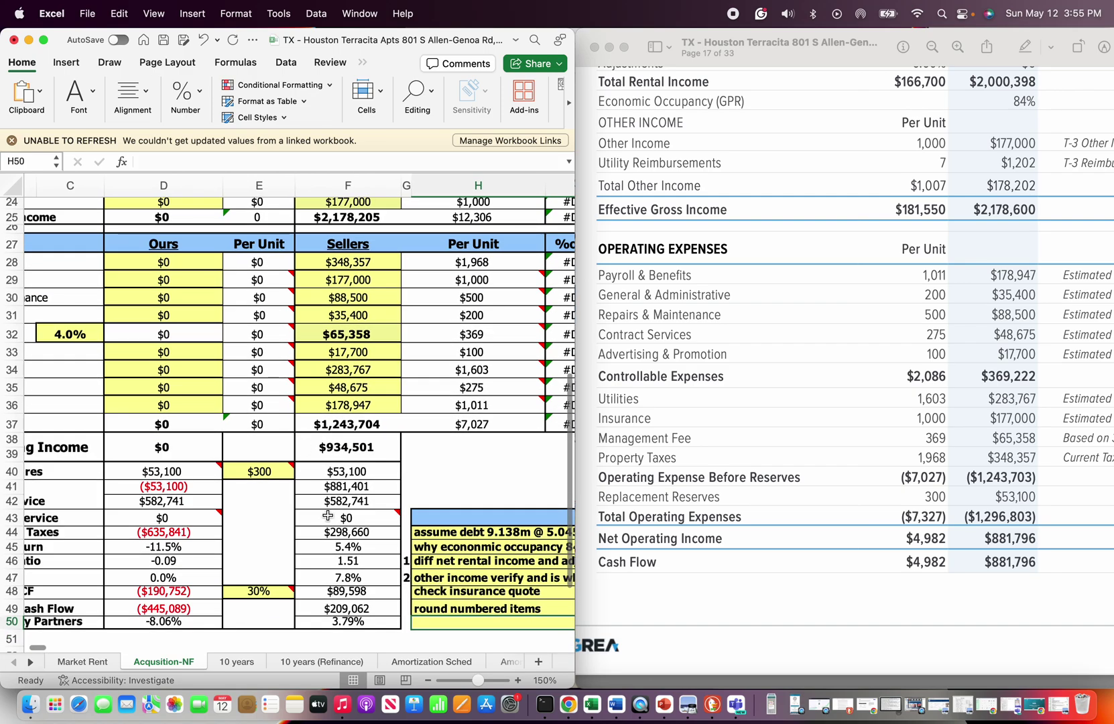
{"action": "scroll", "coordinate": [335, 598], "scroll_direction": "up", "scroll_amount": 5}
{"action": "scroll", "coordinate": [335, 599], "scroll_direction": "left", "scroll_amount": 1}
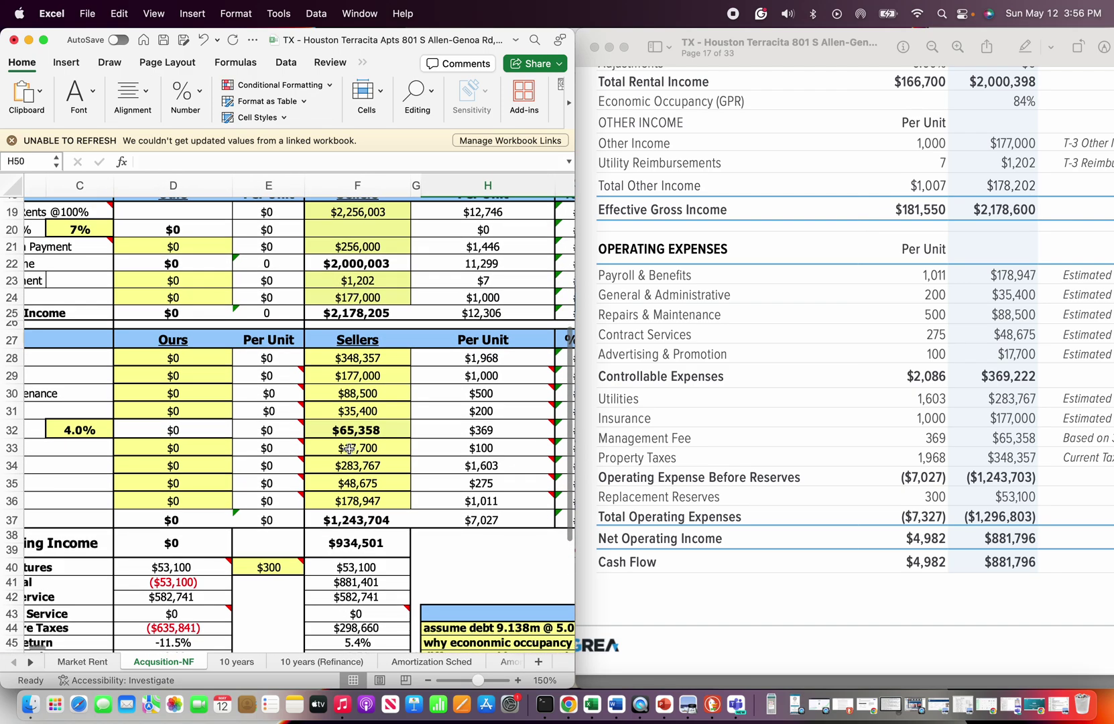
{"action": "scroll", "coordinate": [349, 449], "scroll_direction": "up", "scroll_amount": 2}
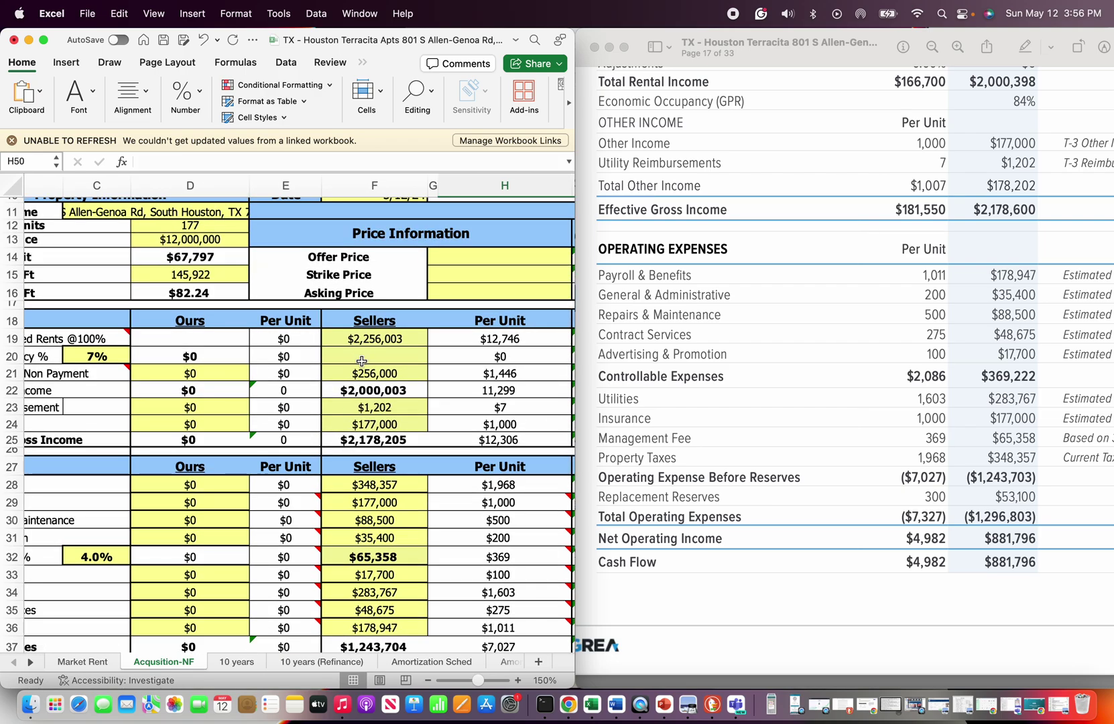
{"action": "scroll", "coordinate": [362, 361], "scroll_direction": "down", "scroll_amount": 8}
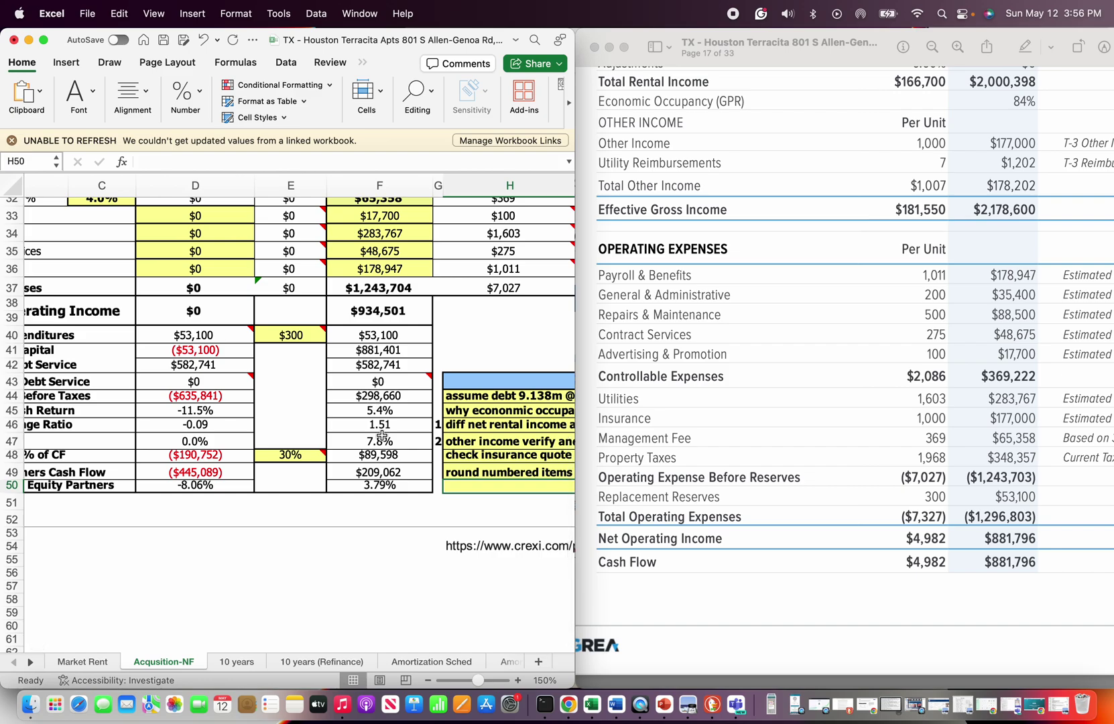
{"action": "scroll", "coordinate": [381, 433], "scroll_direction": "left", "scroll_amount": 2}
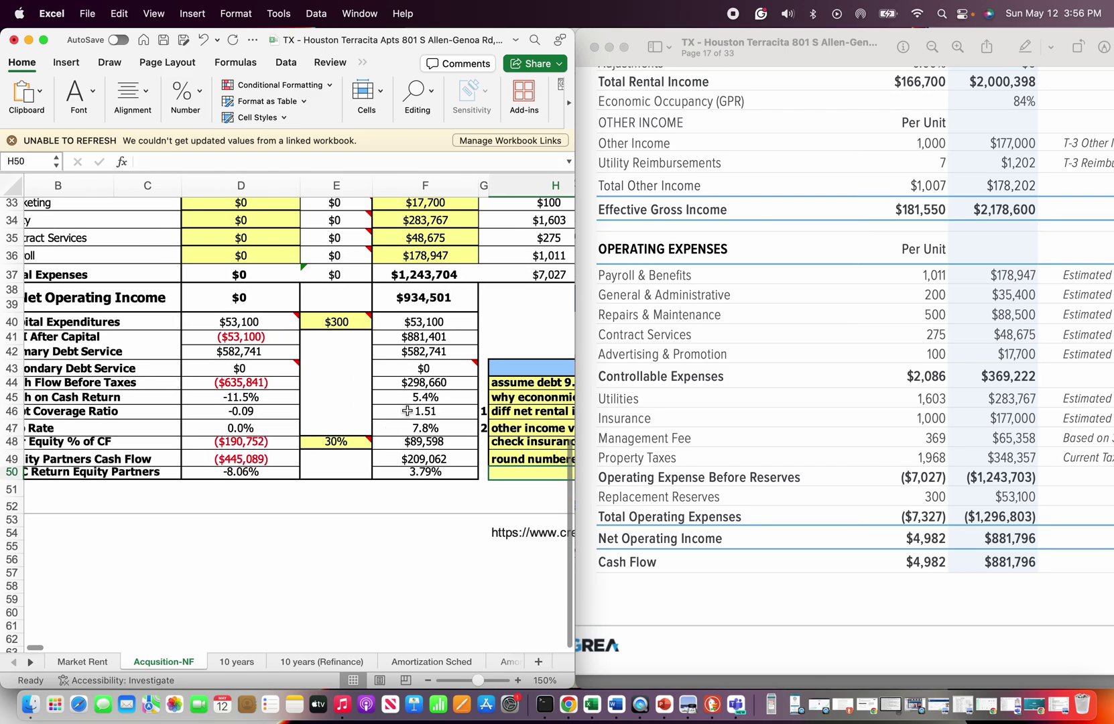
{"action": "scroll", "coordinate": [422, 383], "scroll_direction": "left", "scroll_amount": 1}
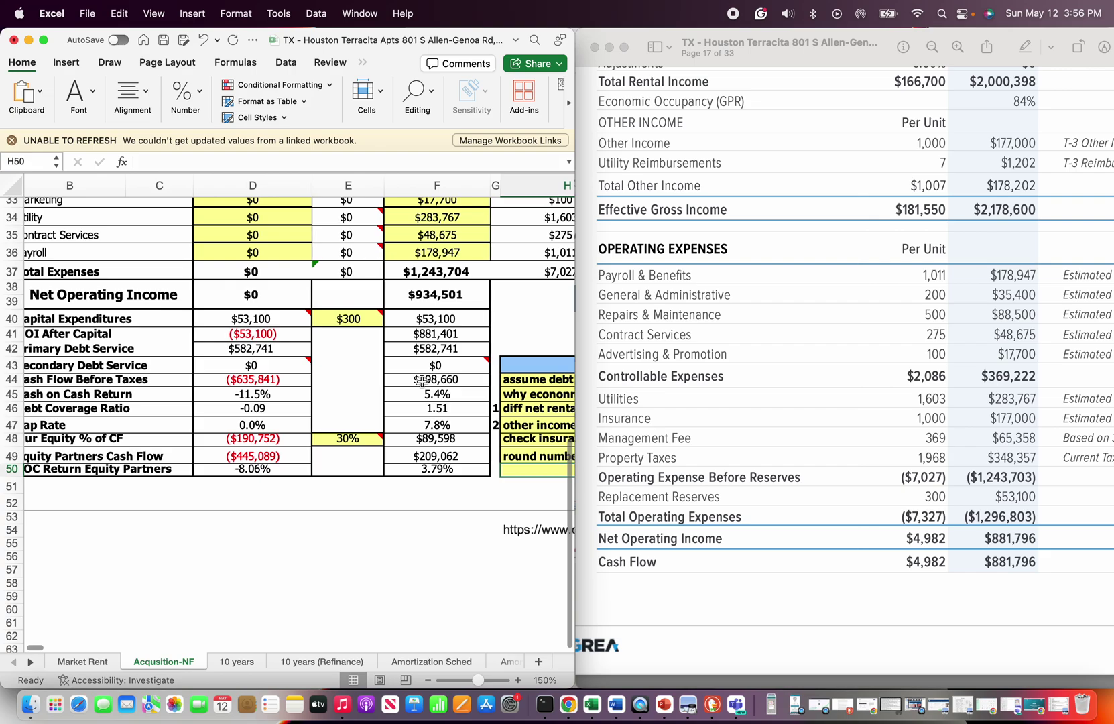
{"action": "left_click", "coordinate": [436, 301]}
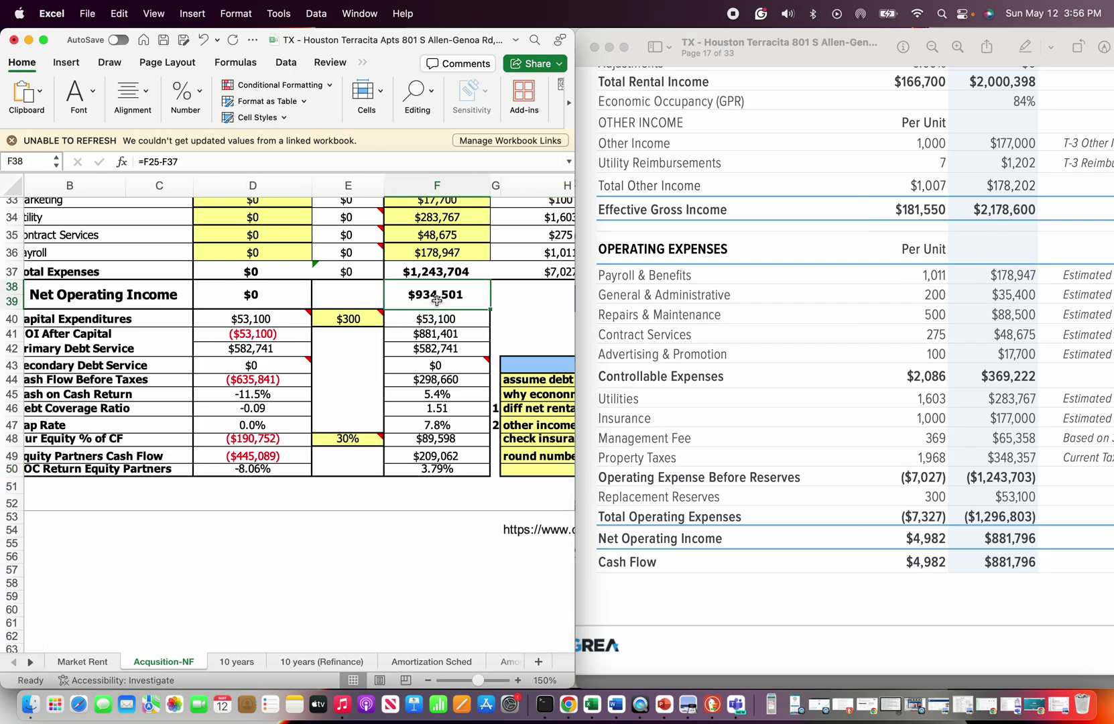
{"action": "left_click", "coordinate": [422, 394]}
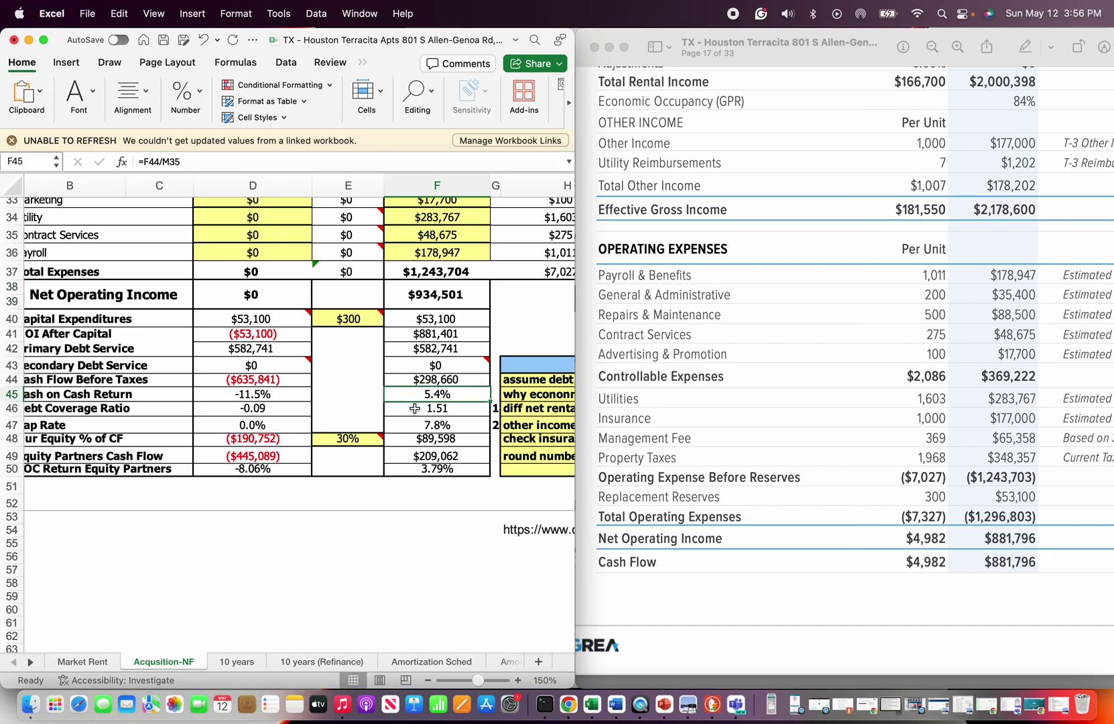
{"action": "left_click", "coordinate": [415, 408]}
{"action": "left_click", "coordinate": [415, 425]}
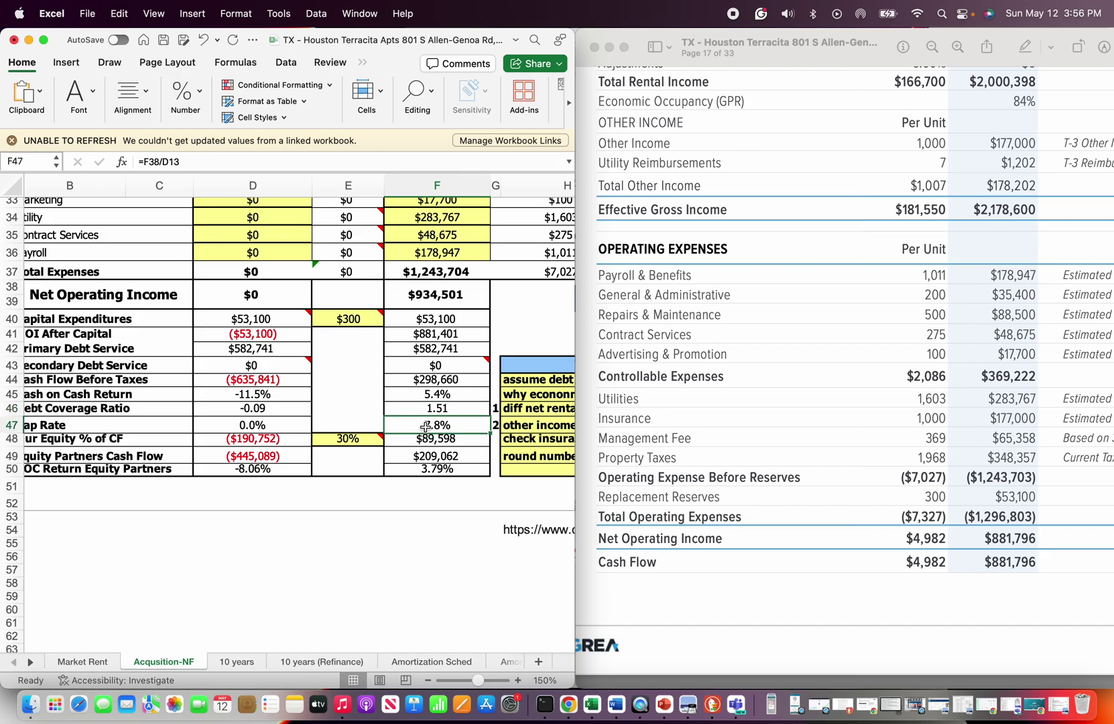
{"action": "left_click", "coordinate": [423, 393]}
{"action": "left_click", "coordinate": [416, 410]}
{"action": "left_click", "coordinate": [415, 395]}
{"action": "left_click", "coordinate": [405, 424]}
{"action": "left_click", "coordinate": [414, 405]}
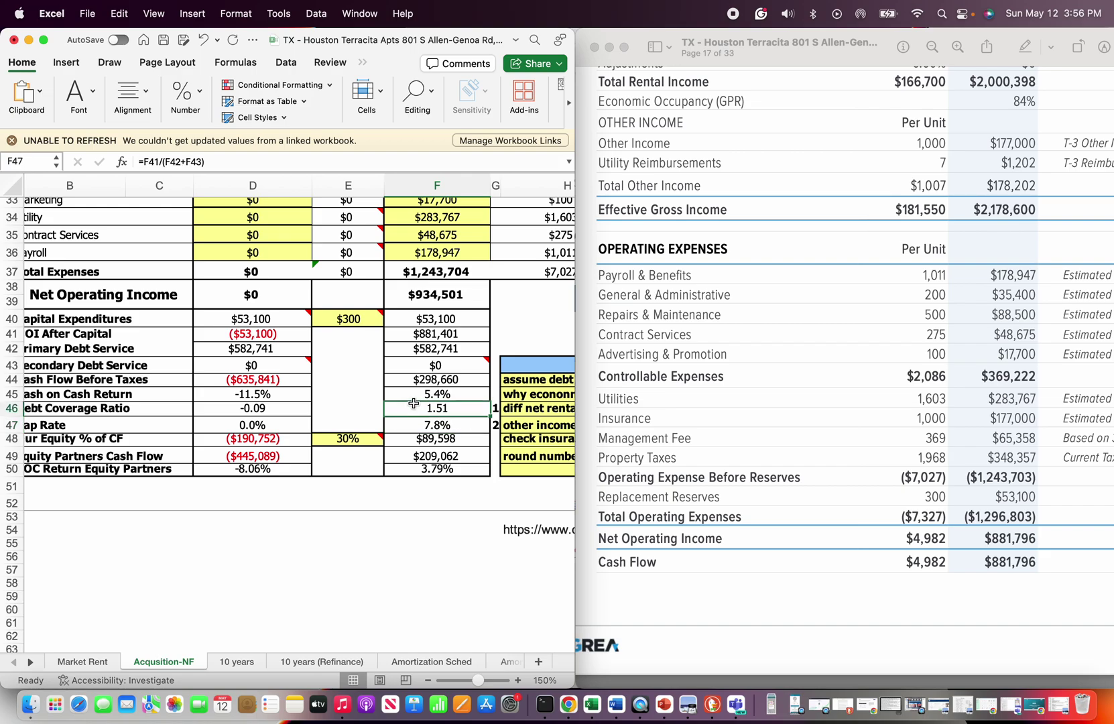
{"action": "left_click", "coordinate": [415, 395]}
{"action": "scroll", "coordinate": [415, 395], "scroll_direction": "up", "scroll_amount": 5}
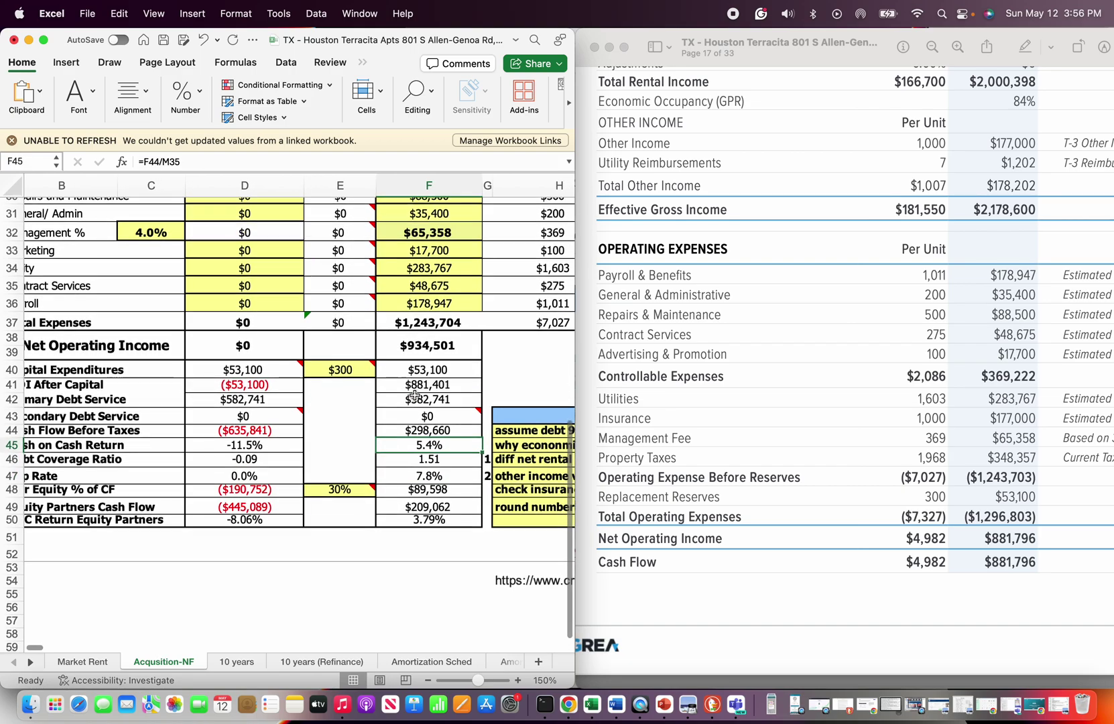
{"action": "scroll", "coordinate": [685, 406], "scroll_direction": "up", "scroll_amount": 5}
- Look back through the broker's PDF and examine the reserves, total operating expenses and net operating income on its pro forma page
{"action": "scroll", "coordinate": [686, 411], "scroll_direction": "up", "scroll_amount": 10}
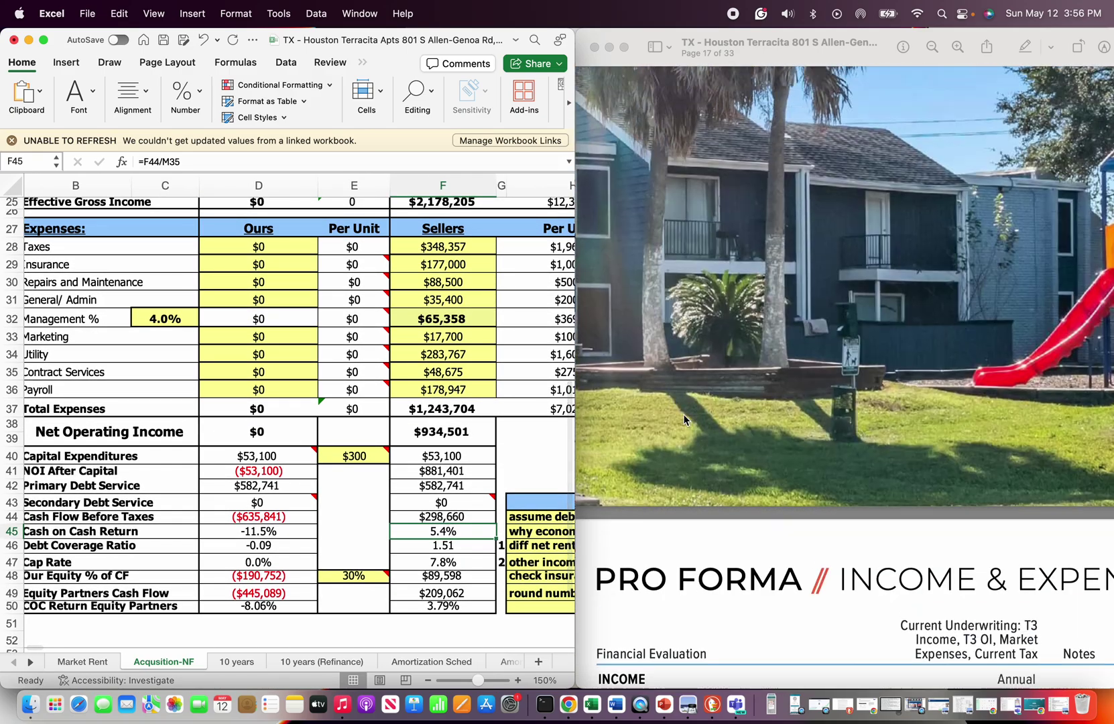
{"action": "scroll", "coordinate": [684, 420], "scroll_direction": "up", "scroll_amount": 10}
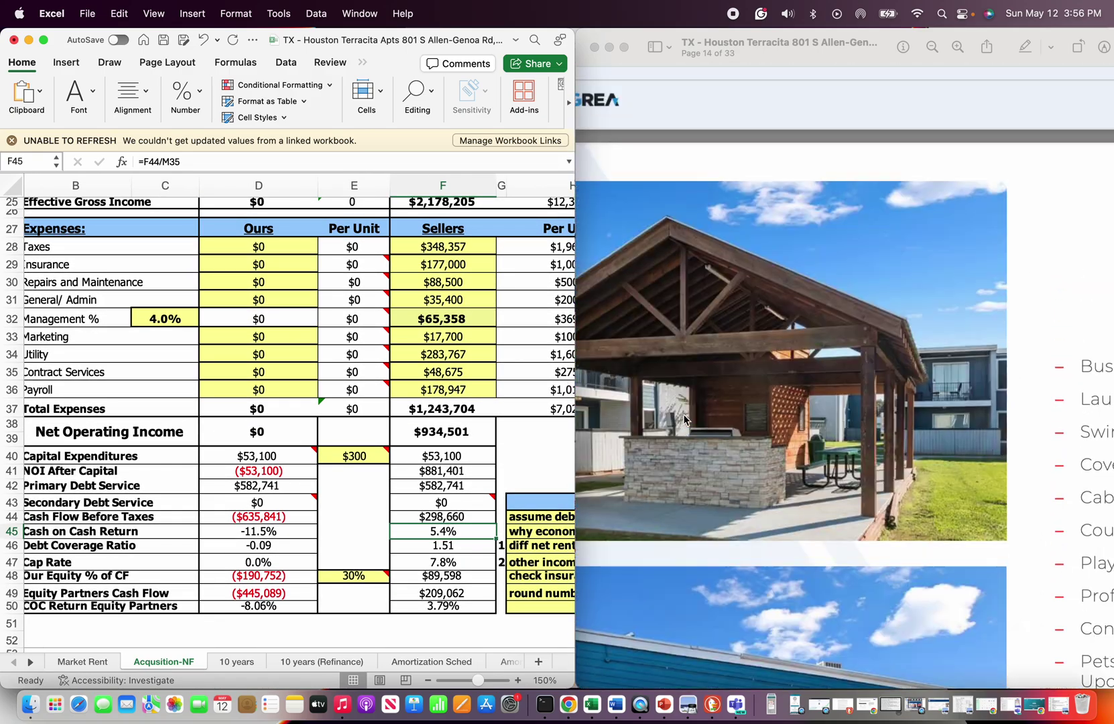
{"action": "scroll", "coordinate": [684, 420], "scroll_direction": "up", "scroll_amount": 12}
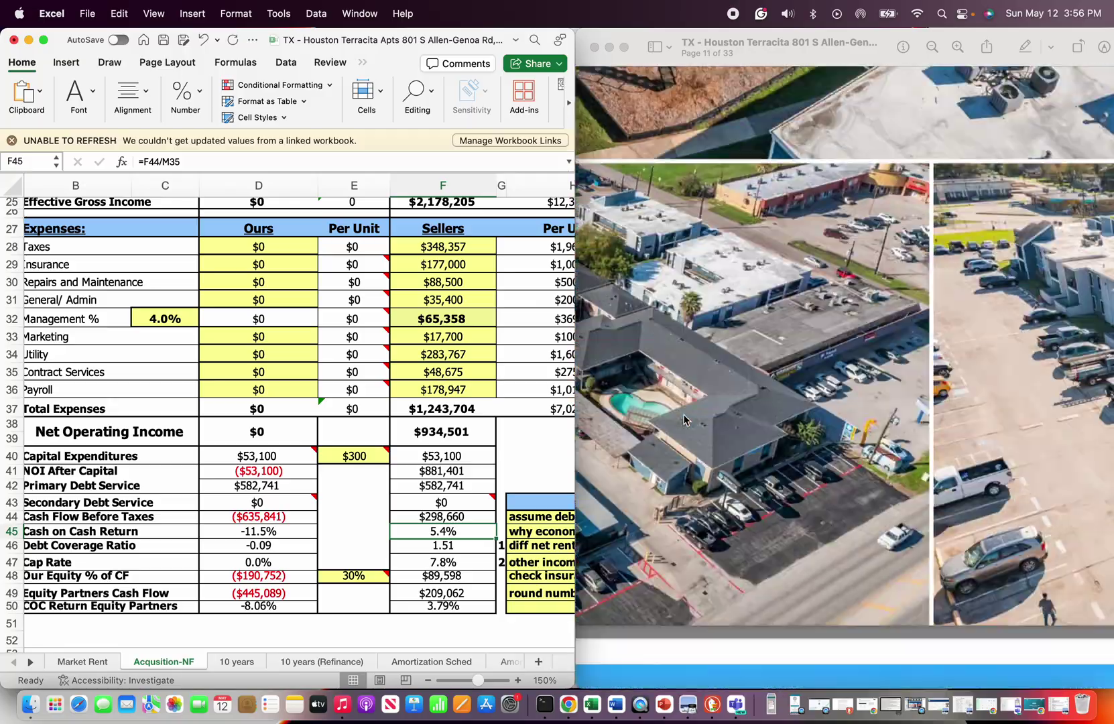
{"action": "scroll", "coordinate": [684, 421], "scroll_direction": "up", "scroll_amount": 12}
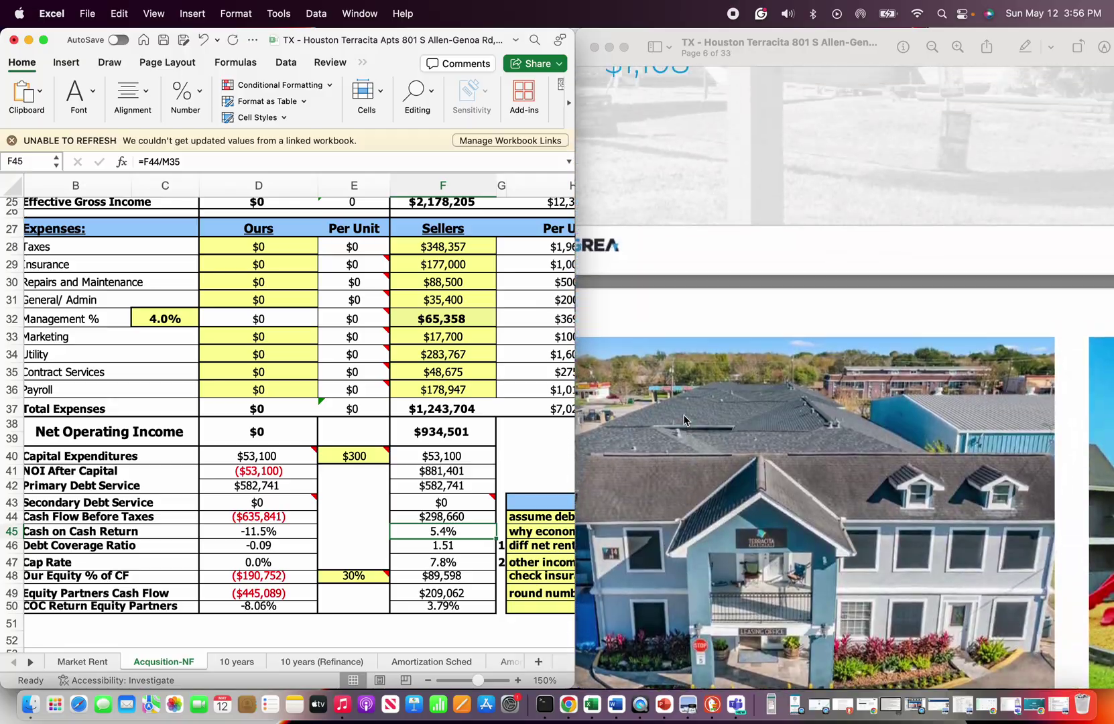
{"action": "scroll", "coordinate": [685, 420], "scroll_direction": "up", "scroll_amount": 8}
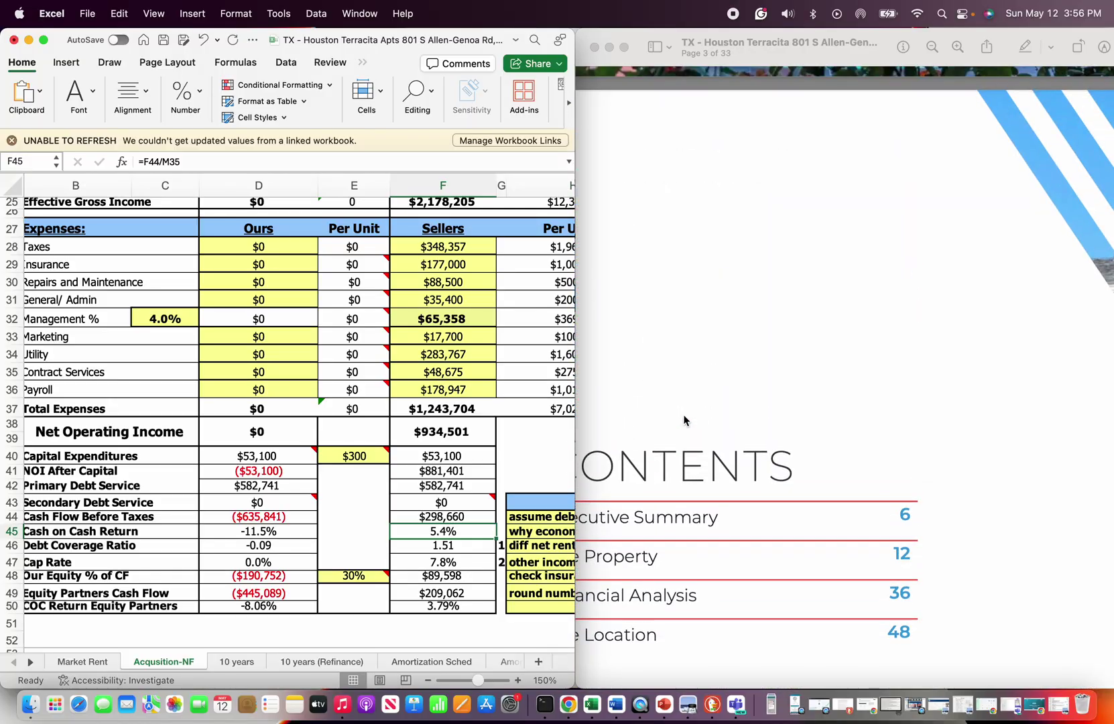
{"action": "scroll", "coordinate": [686, 423], "scroll_direction": "down", "scroll_amount": 12}
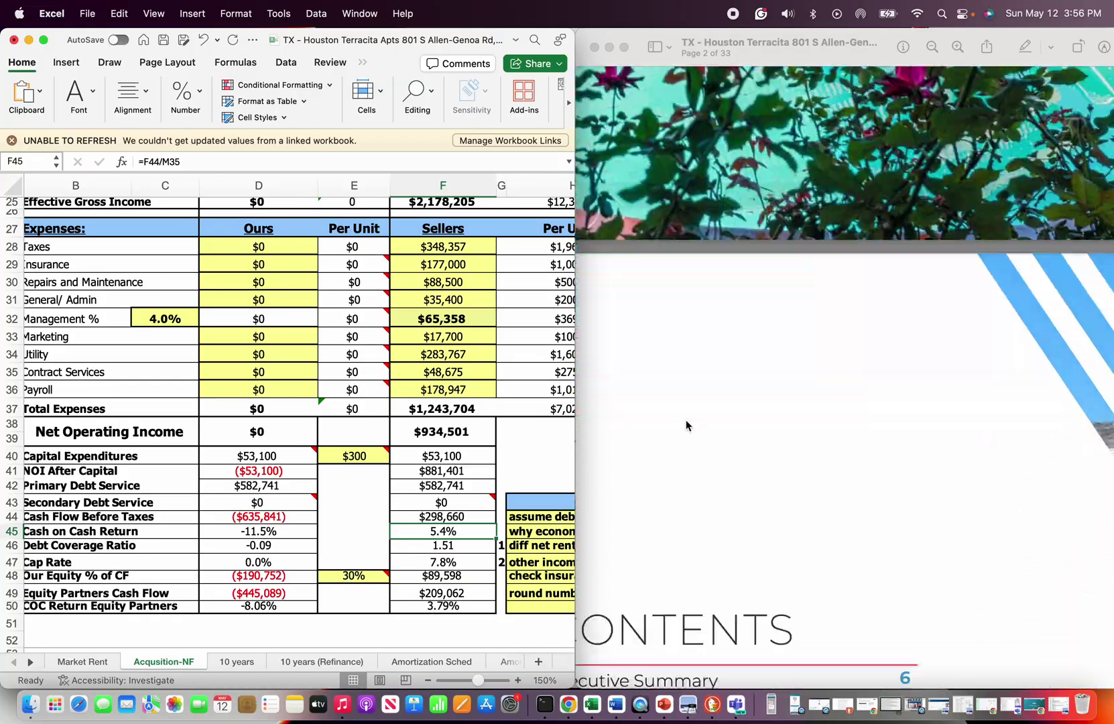
{"action": "scroll", "coordinate": [680, 411], "scroll_direction": "down", "scroll_amount": 15}
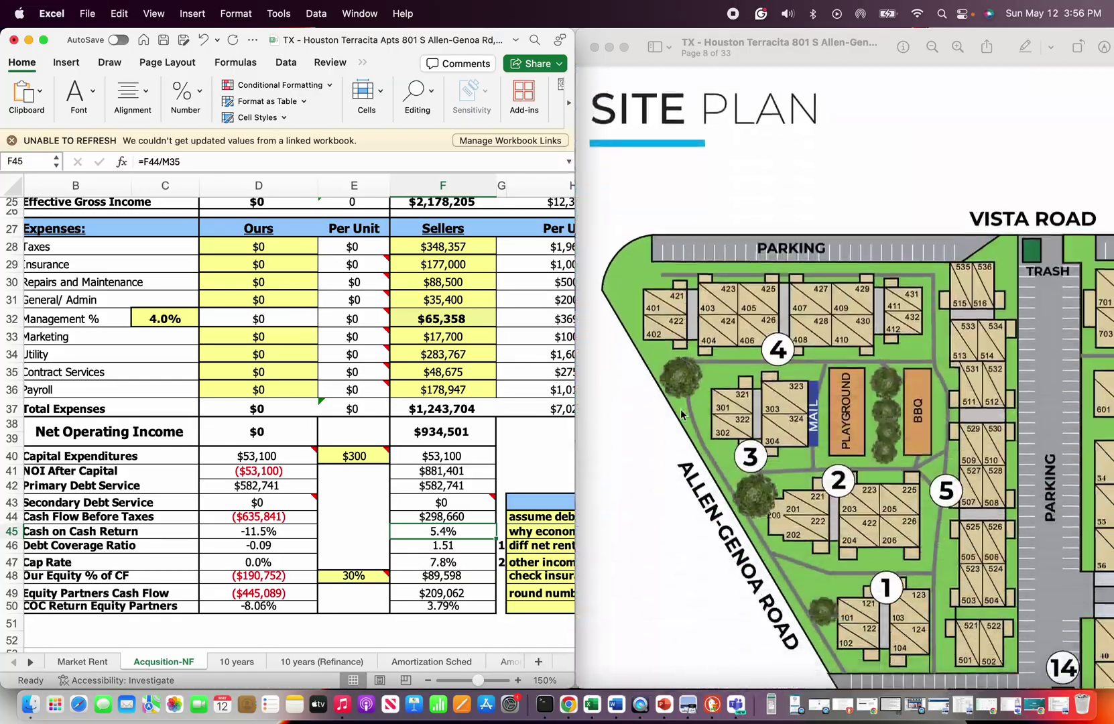
{"action": "scroll", "coordinate": [680, 413], "scroll_direction": "down", "scroll_amount": 15}
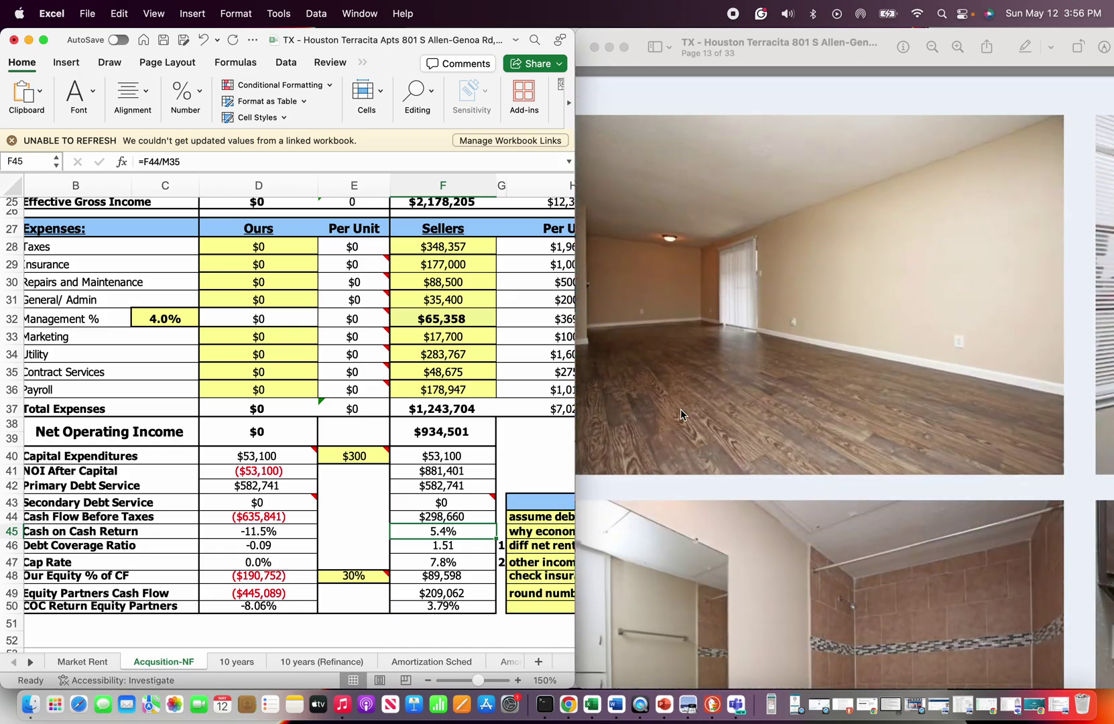
{"action": "scroll", "coordinate": [681, 414], "scroll_direction": "down", "scroll_amount": 10}
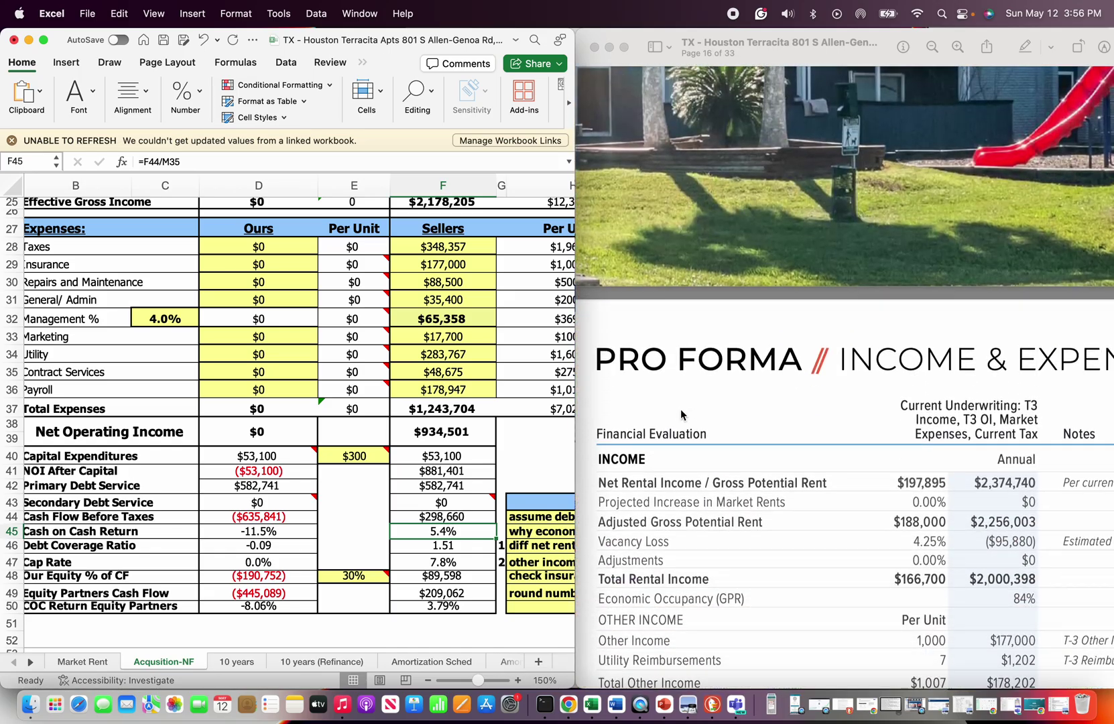
{"action": "scroll", "coordinate": [682, 416], "scroll_direction": "down", "scroll_amount": 2}
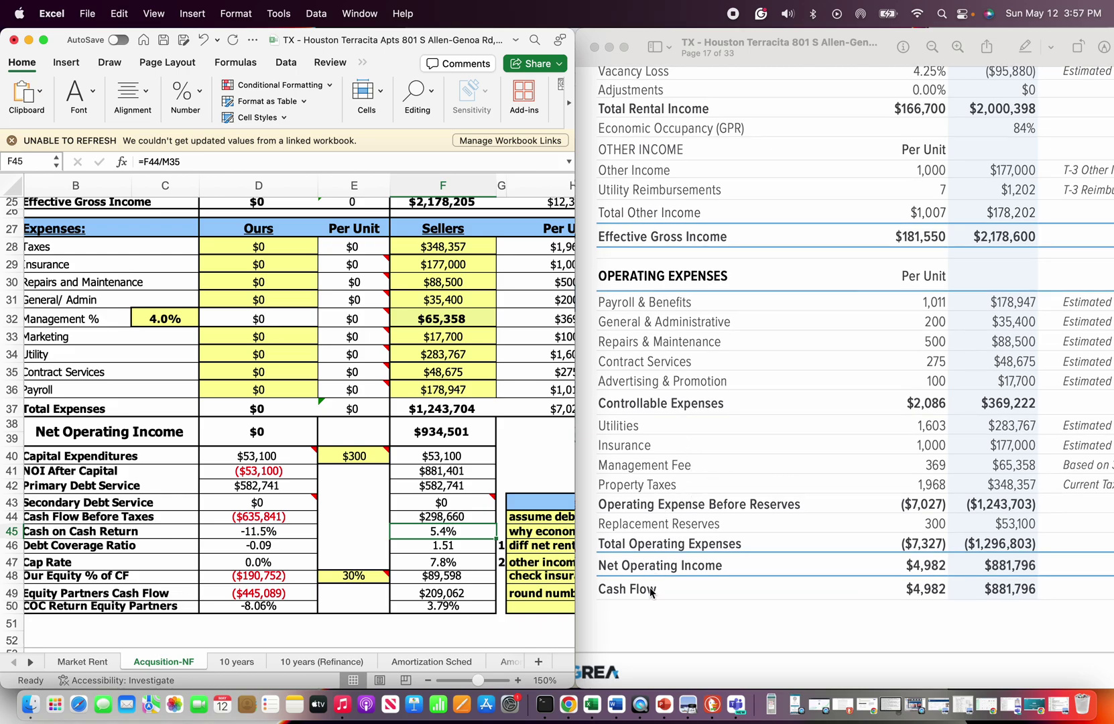
{"action": "scroll", "coordinate": [678, 451], "scroll_direction": "down", "scroll_amount": 1}
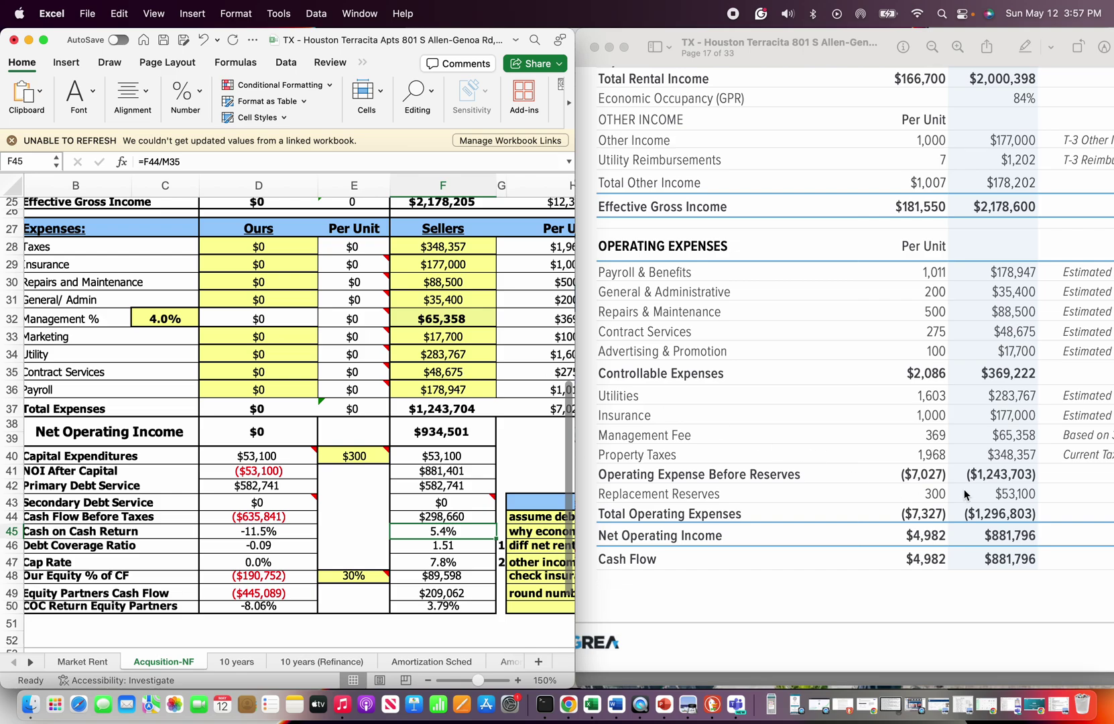
- Set the Sellers Repairs and Maintenance expense to 142,600 and check the net operating income and return figures
{"action": "left_click", "coordinate": [445, 438]}
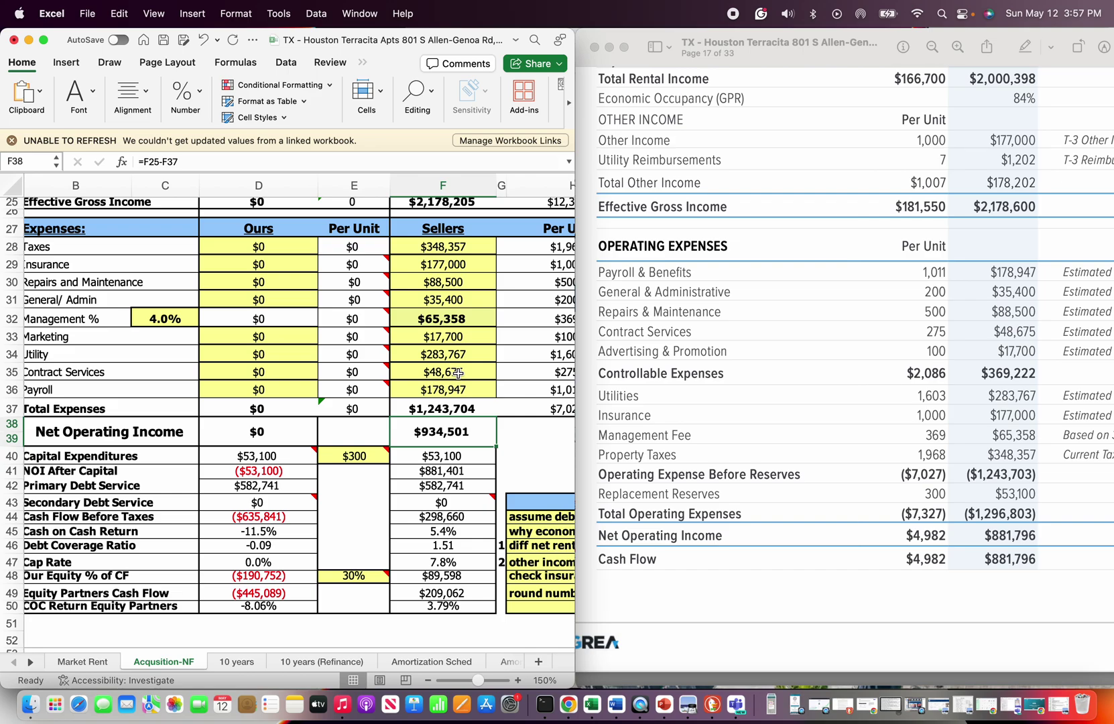
{"action": "scroll", "coordinate": [463, 373], "scroll_direction": "down", "scroll_amount": 1}
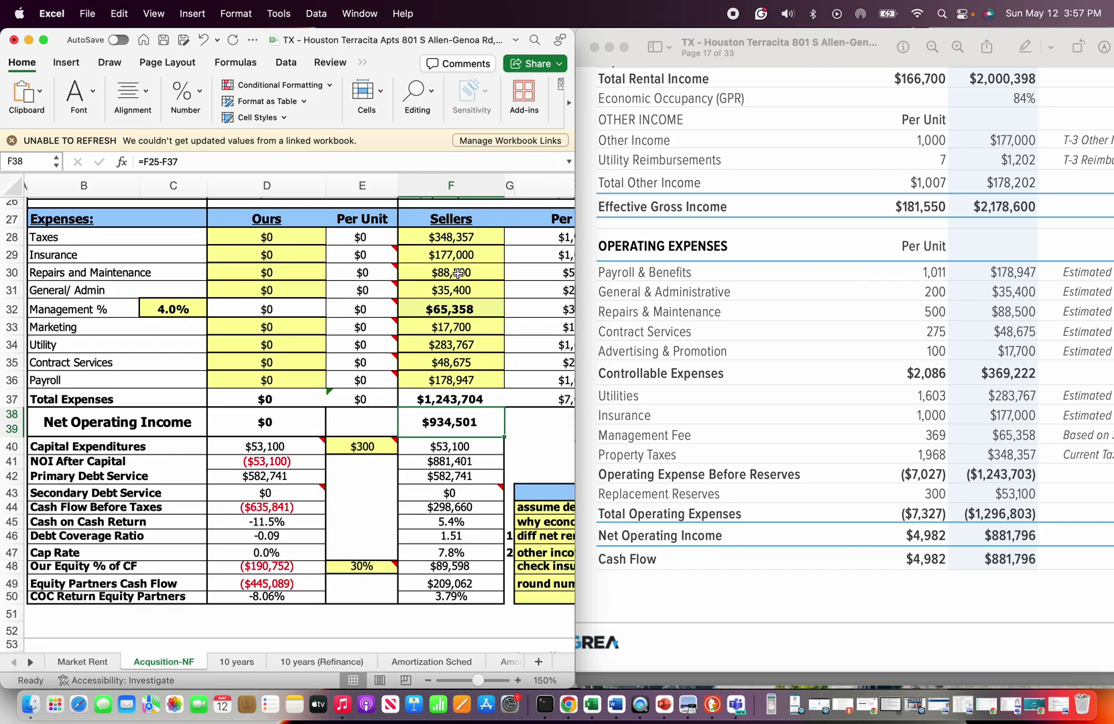
{"action": "left_click", "coordinate": [457, 273]}
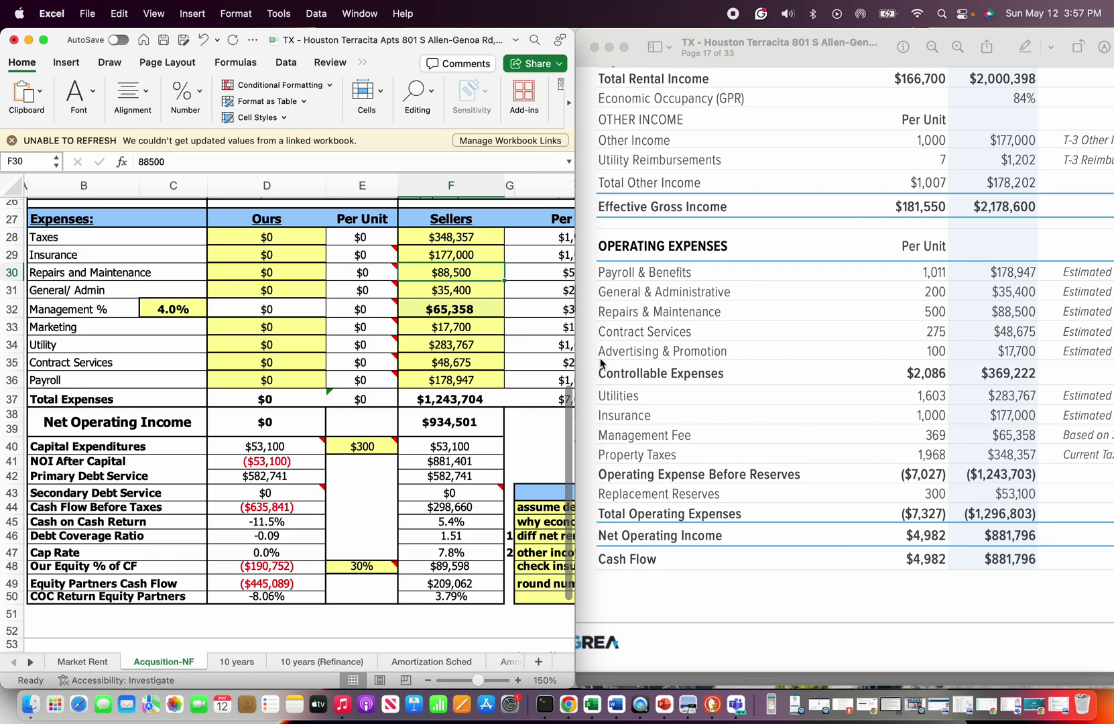
{"action": "type", "text": "142,600"}
{"action": "key", "text": "Return"}
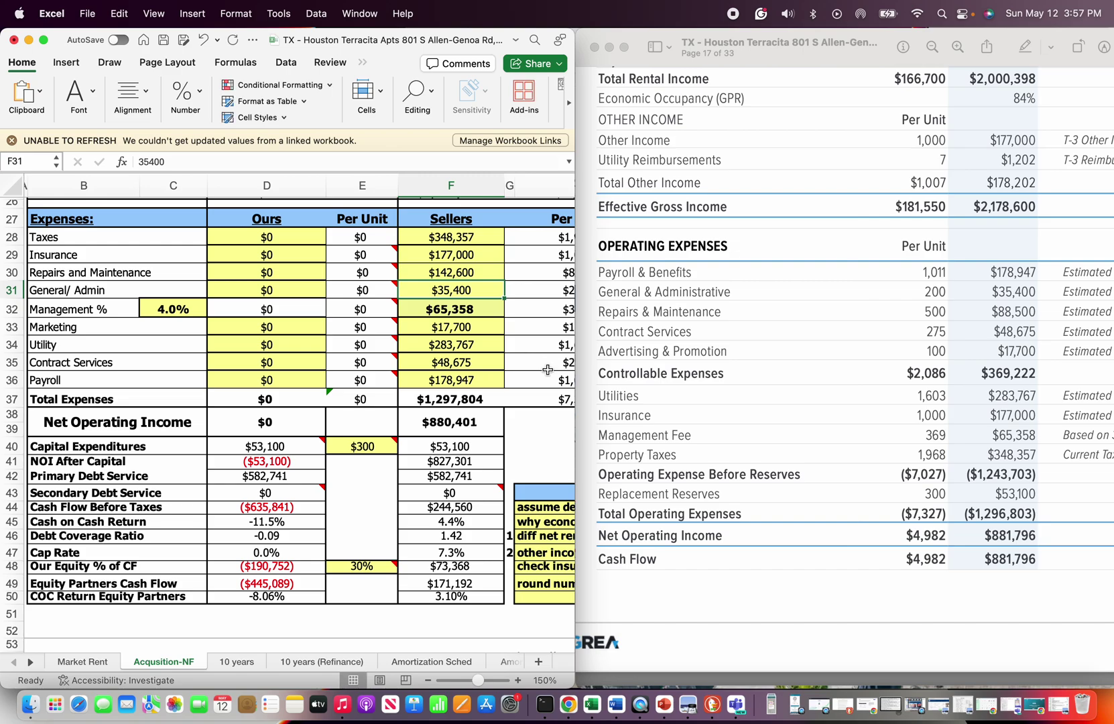
{"action": "scroll", "coordinate": [455, 535], "scroll_direction": "down", "scroll_amount": 4}
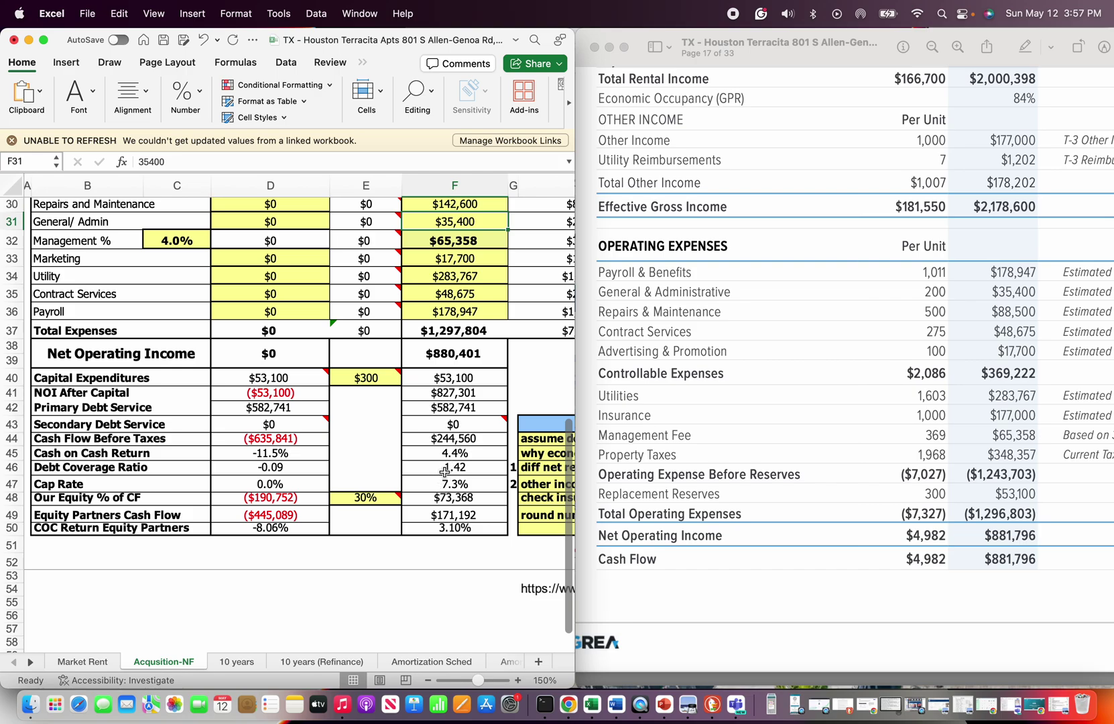
{"action": "scroll", "coordinate": [445, 470], "scroll_direction": "down", "scroll_amount": 2}
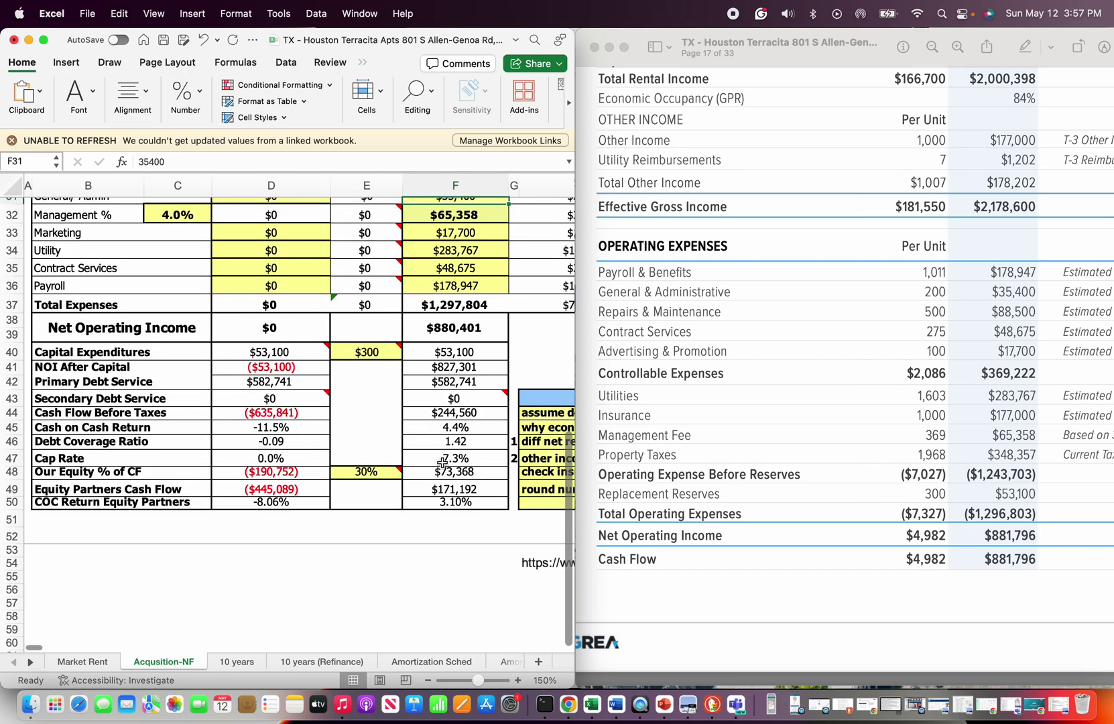
{"action": "scroll", "coordinate": [437, 492], "scroll_direction": "down", "scroll_amount": 1}
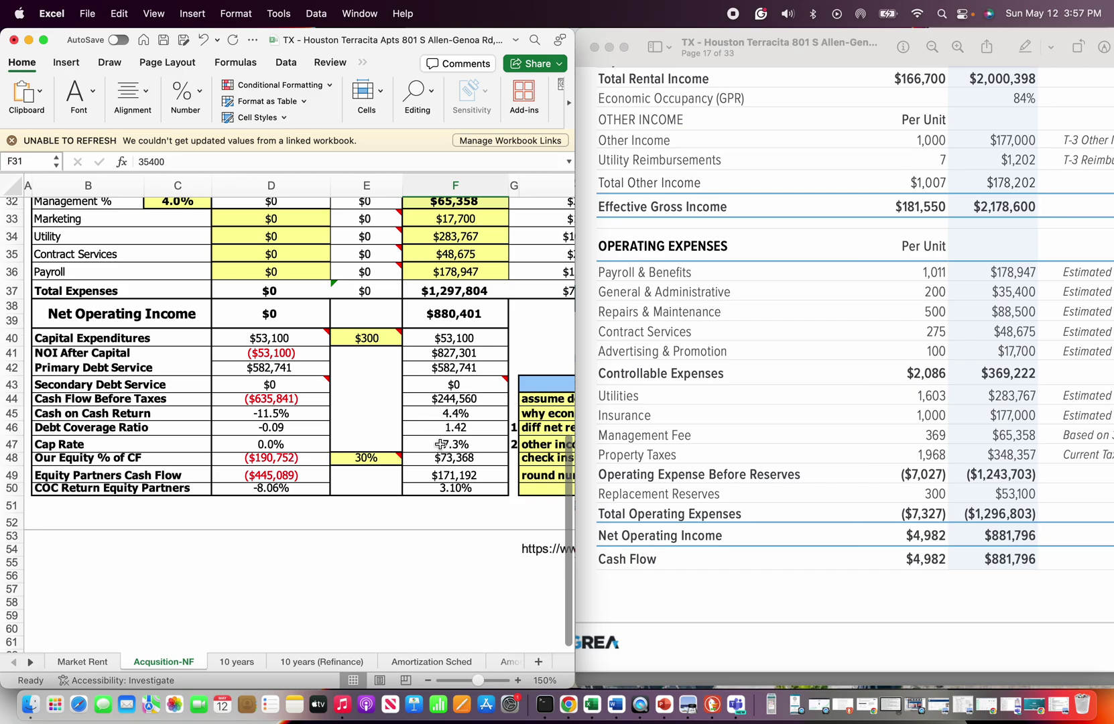
{"action": "scroll", "coordinate": [440, 448], "scroll_direction": "down", "scroll_amount": 1}
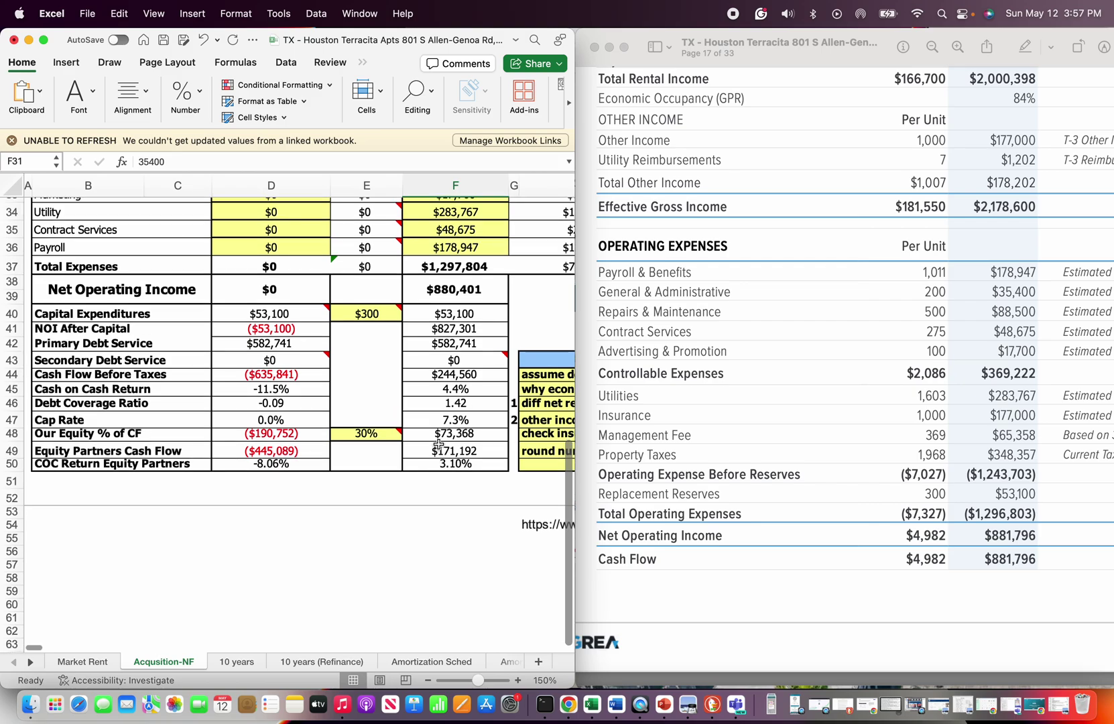
- Review the Sellers net operating income, cap rate and return figures against the broker's pro forma
{"action": "scroll", "coordinate": [437, 453], "scroll_direction": "up", "scroll_amount": 2}
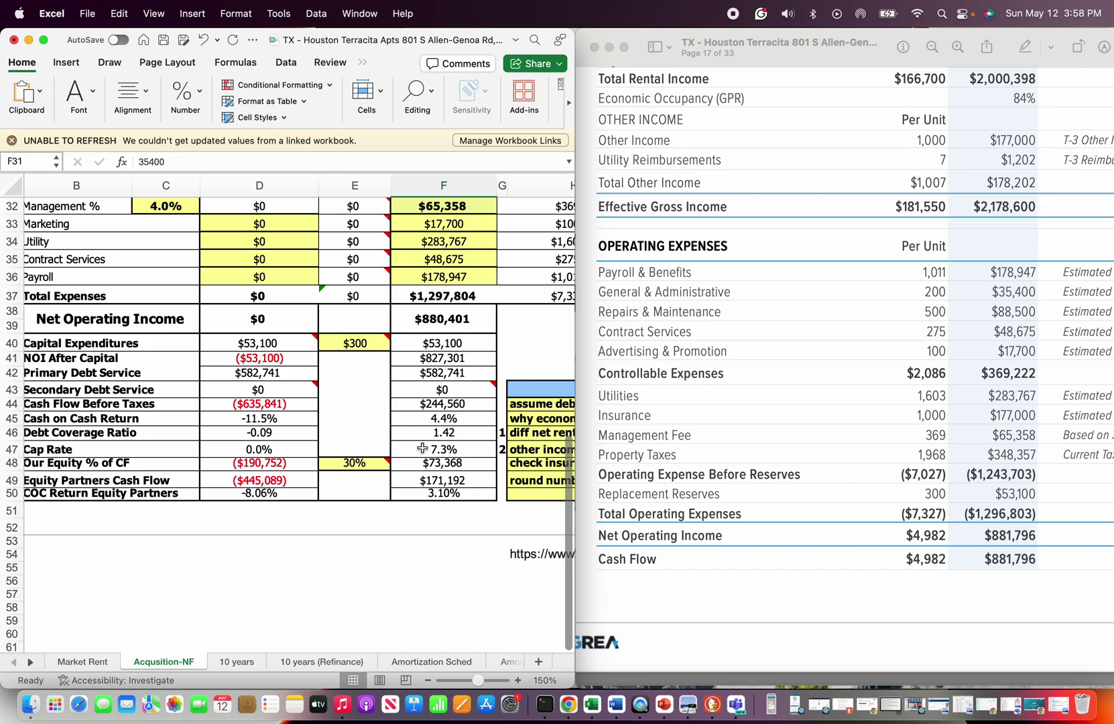
{"action": "scroll", "coordinate": [422, 448], "scroll_direction": "down", "scroll_amount": 1}
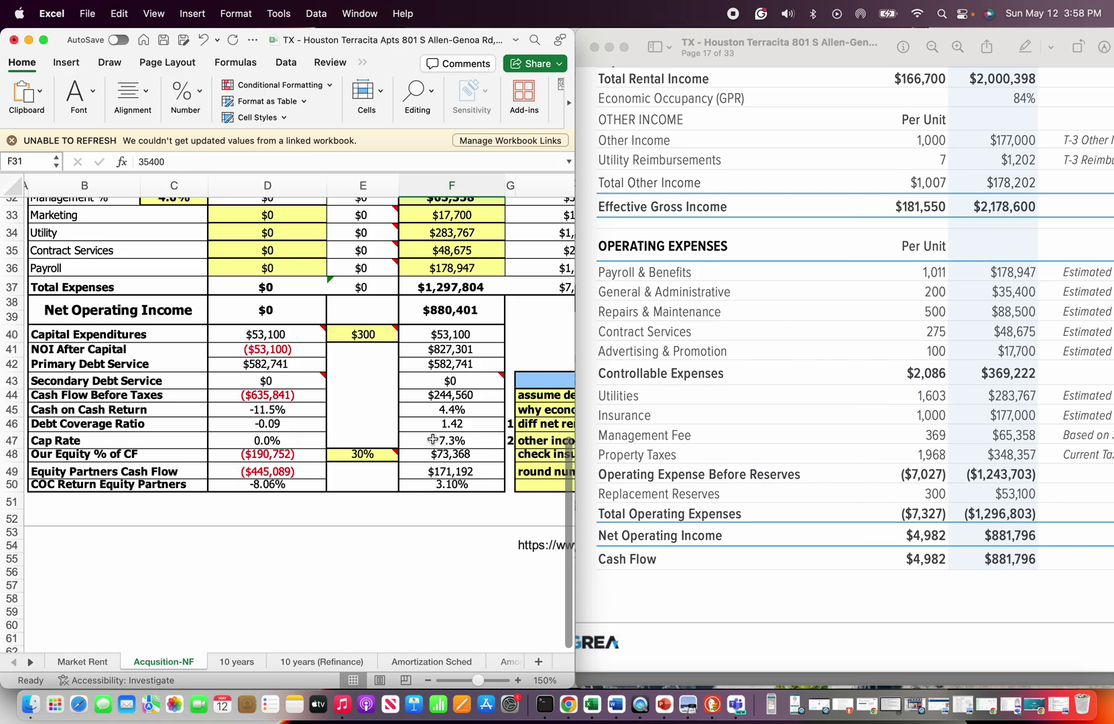
{"action": "scroll", "coordinate": [435, 480], "scroll_direction": "down", "scroll_amount": 2}
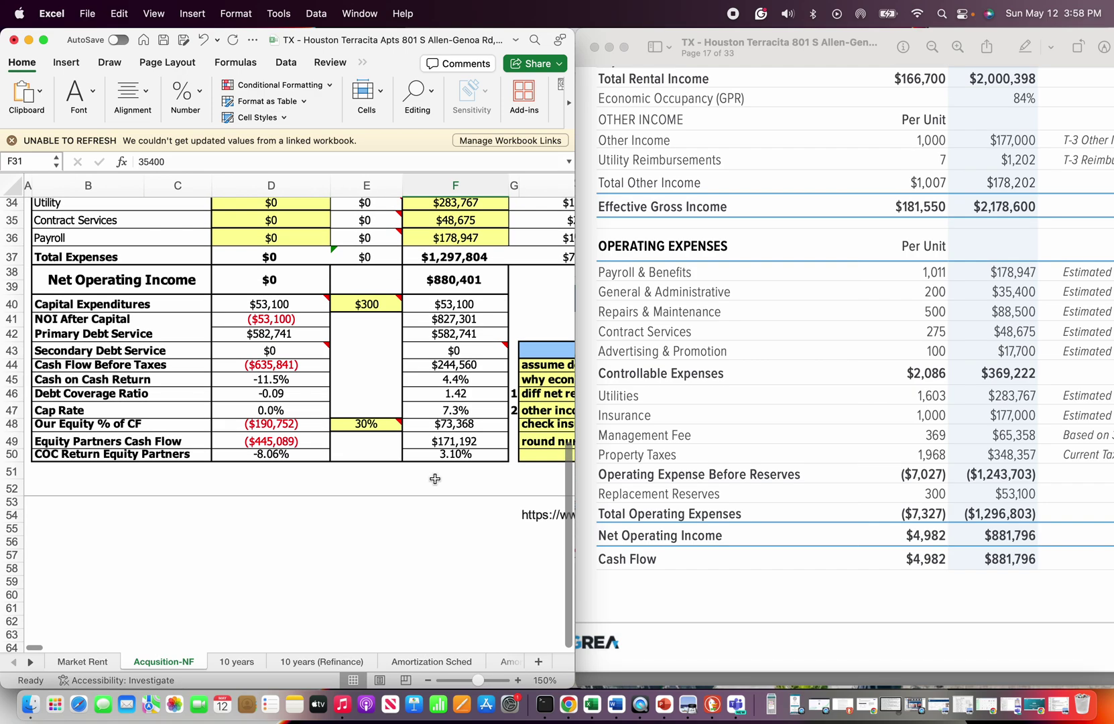
{"action": "left_click", "coordinate": [439, 515]}
{"action": "left_click", "coordinate": [442, 502]}
{"action": "left_click", "coordinate": [444, 486]}
{"action": "left_click", "coordinate": [441, 469]}
{"action": "left_click", "coordinate": [442, 487]}
{"action": "scroll", "coordinate": [435, 527], "scroll_direction": "down", "scroll_amount": 2}
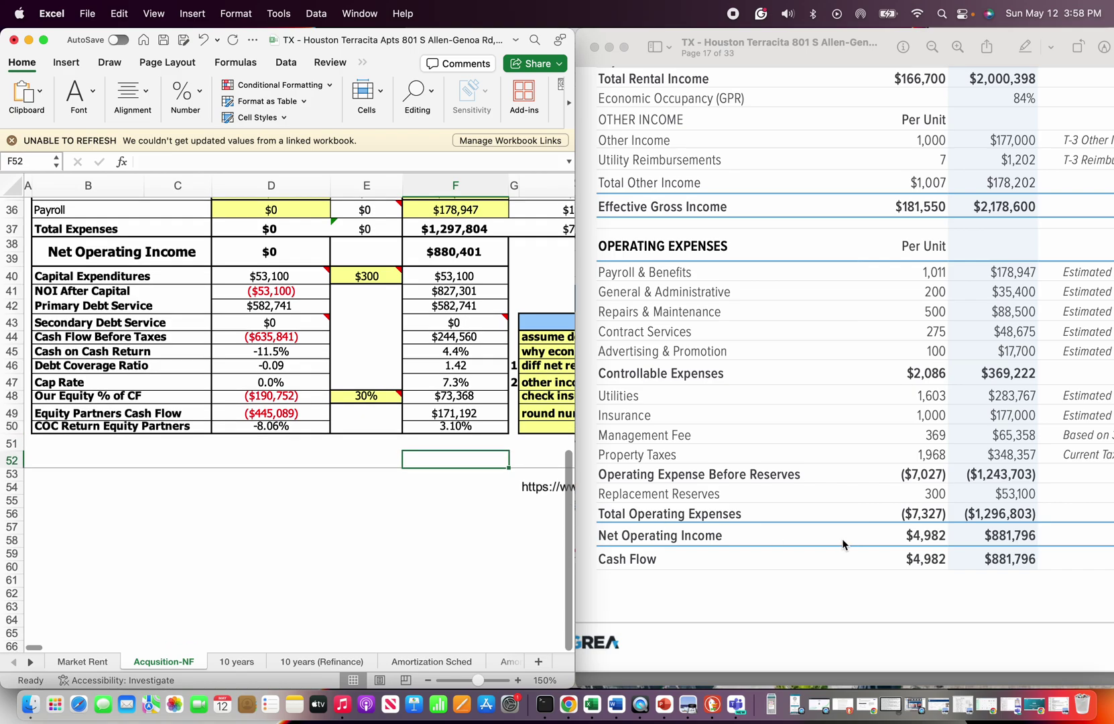
- Set the Ours Gross Scheduled Rents to 2,256,003
{"action": "scroll", "coordinate": [416, 502], "scroll_direction": "up", "scroll_amount": 10}
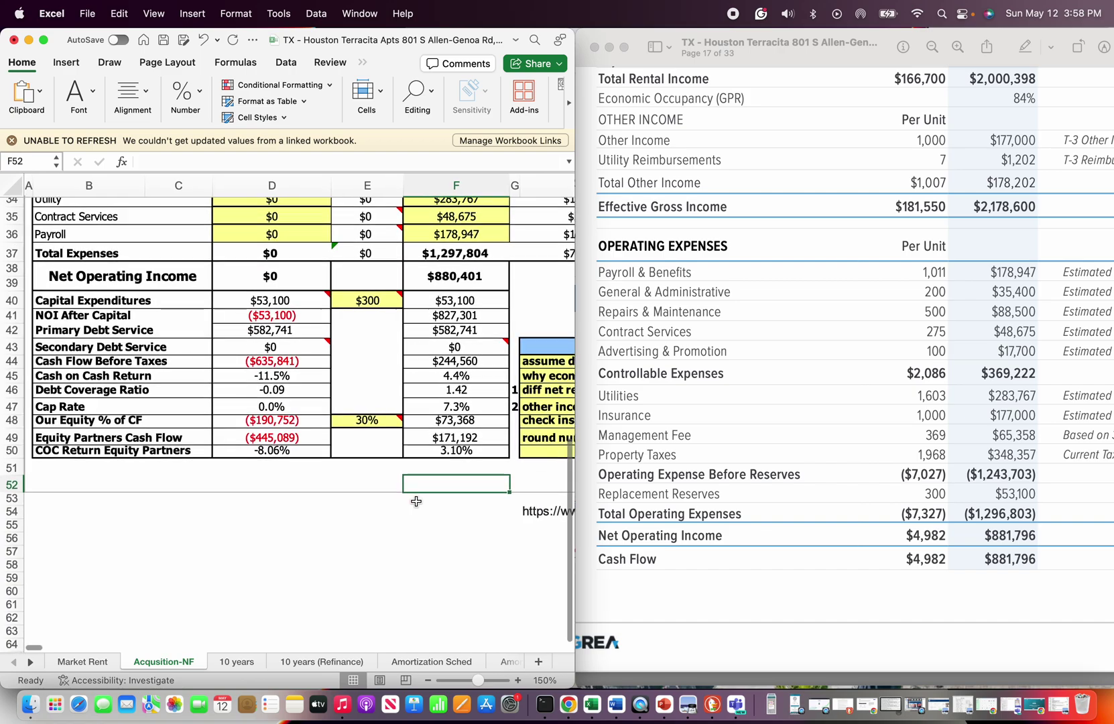
{"action": "scroll", "coordinate": [416, 502], "scroll_direction": "up", "scroll_amount": 3}
{"action": "scroll", "coordinate": [242, 365], "scroll_direction": "down", "scroll_amount": 4}
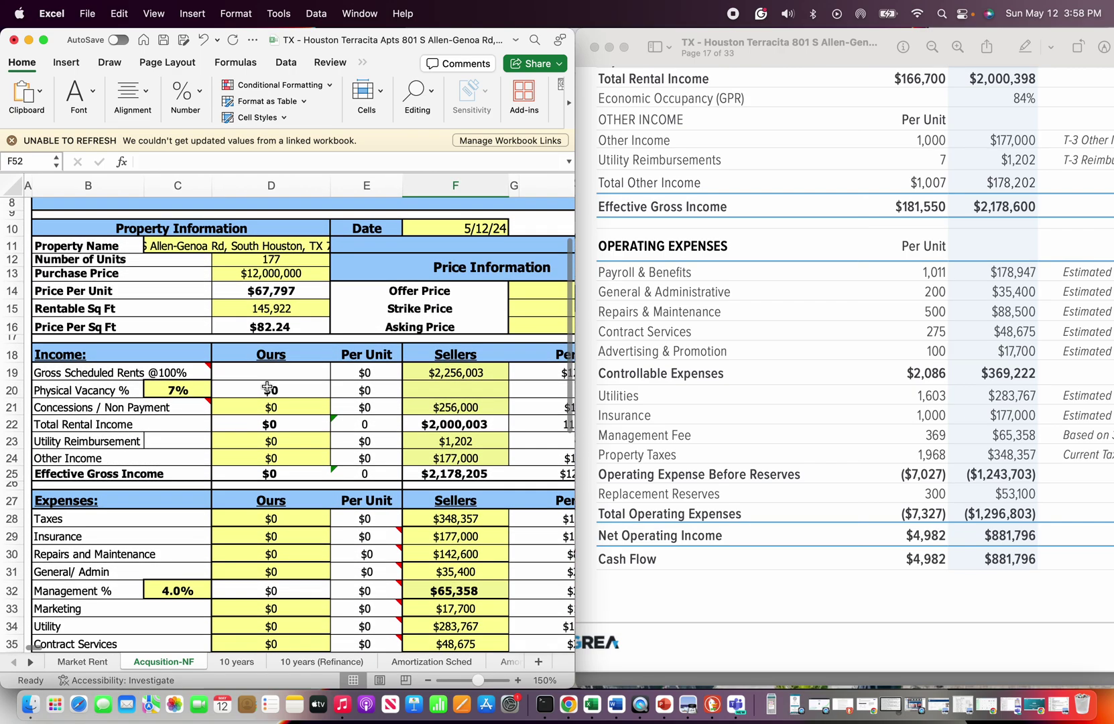
{"action": "left_click", "coordinate": [268, 371]}
{"action": "type", "text": "2256003"}
{"action": "left_click", "coordinate": [256, 425]}
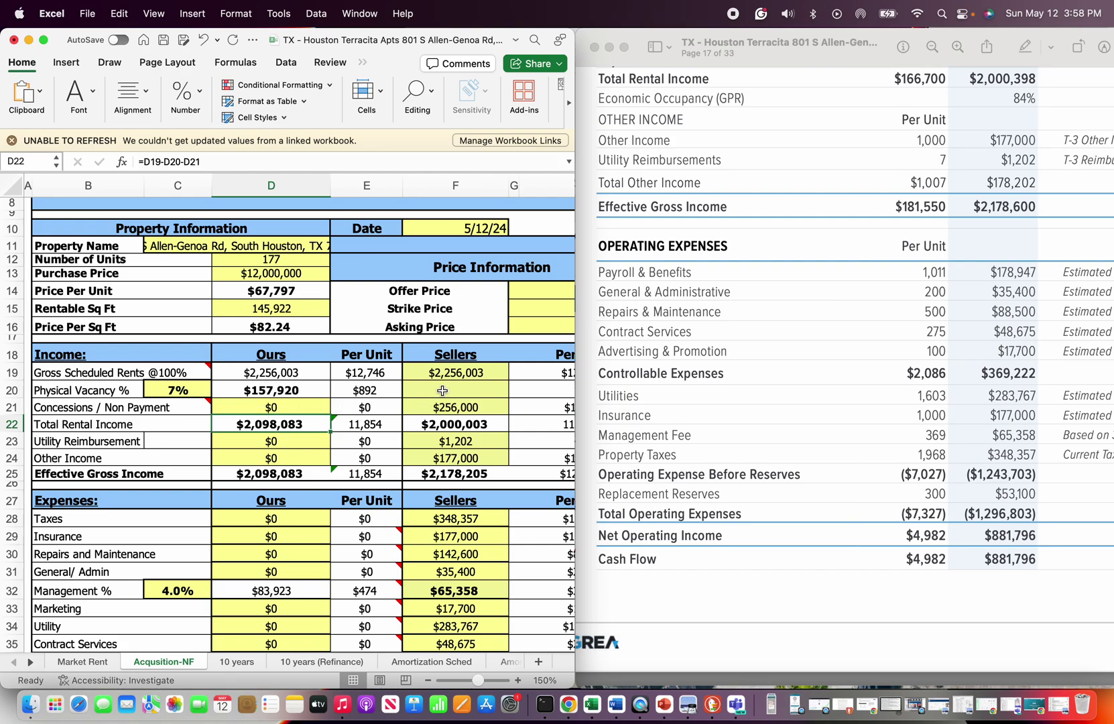
- Try physical vacancy rates of 13% and 12% for the Ours income
{"action": "left_click", "coordinate": [254, 407]}
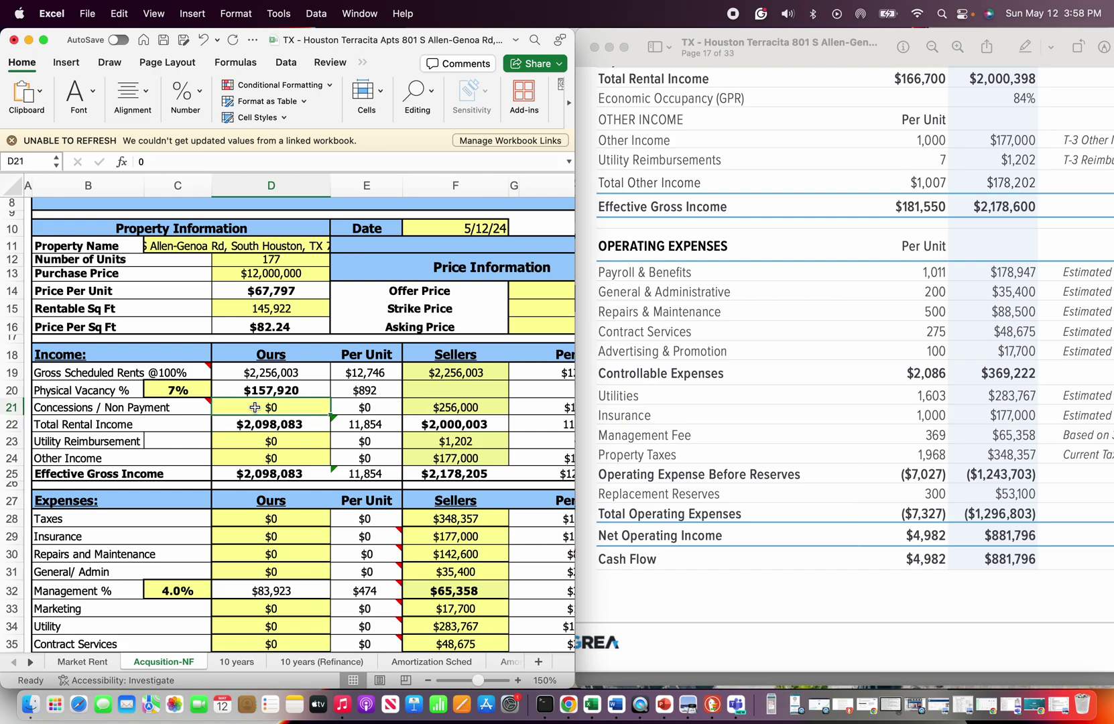
{"action": "left_click", "coordinate": [174, 390]}
{"action": "type", "text": "13"}
{"action": "key", "text": "Return"}
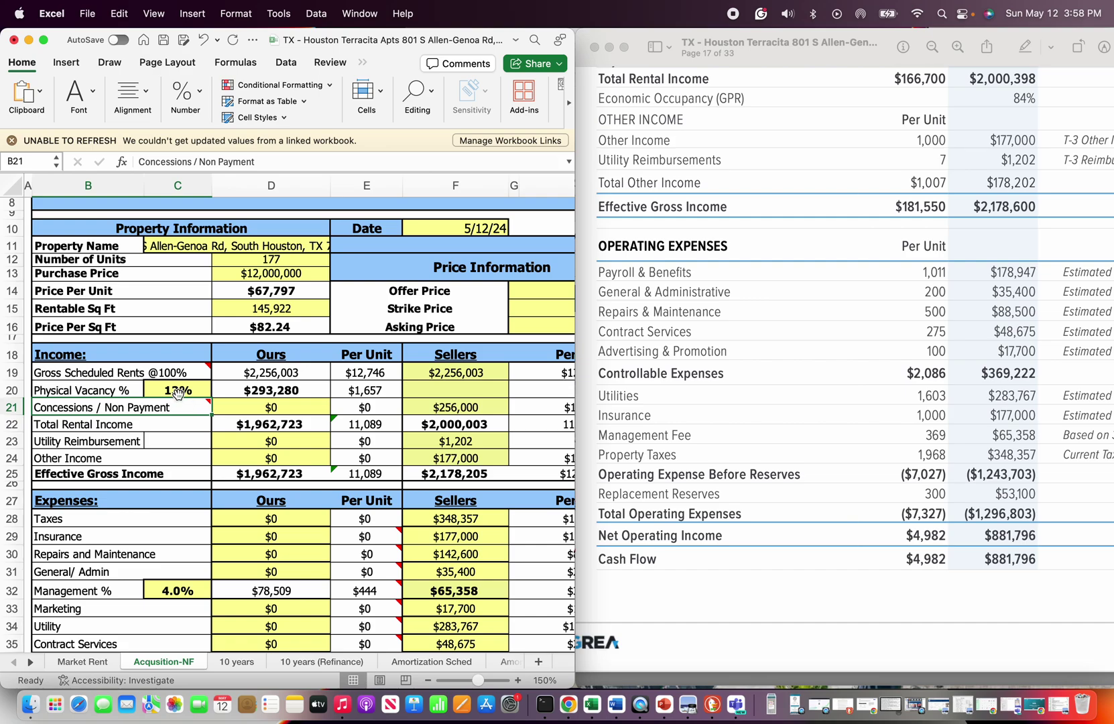
{"action": "left_click", "coordinate": [177, 392]}
{"action": "type", "text": "12"}
{"action": "key", "text": "Return"}
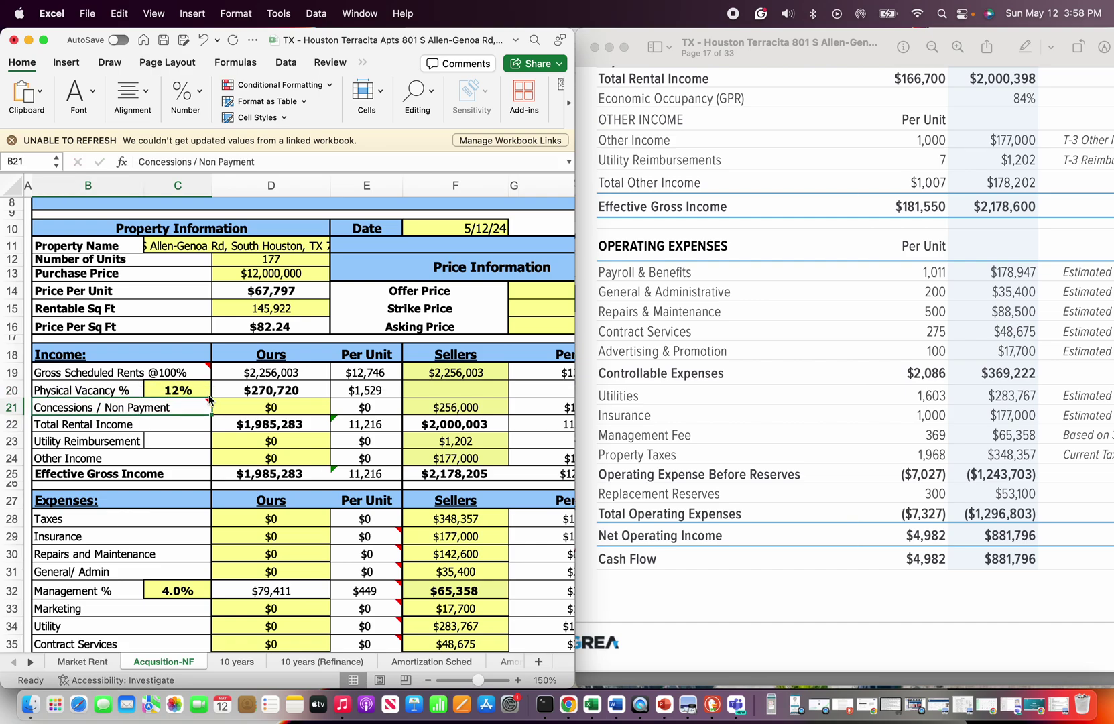
- Set the physical vacancy rate to 11.5%
{"action": "left_click", "coordinate": [174, 391]}
{"action": "type", "text": "11.5"}
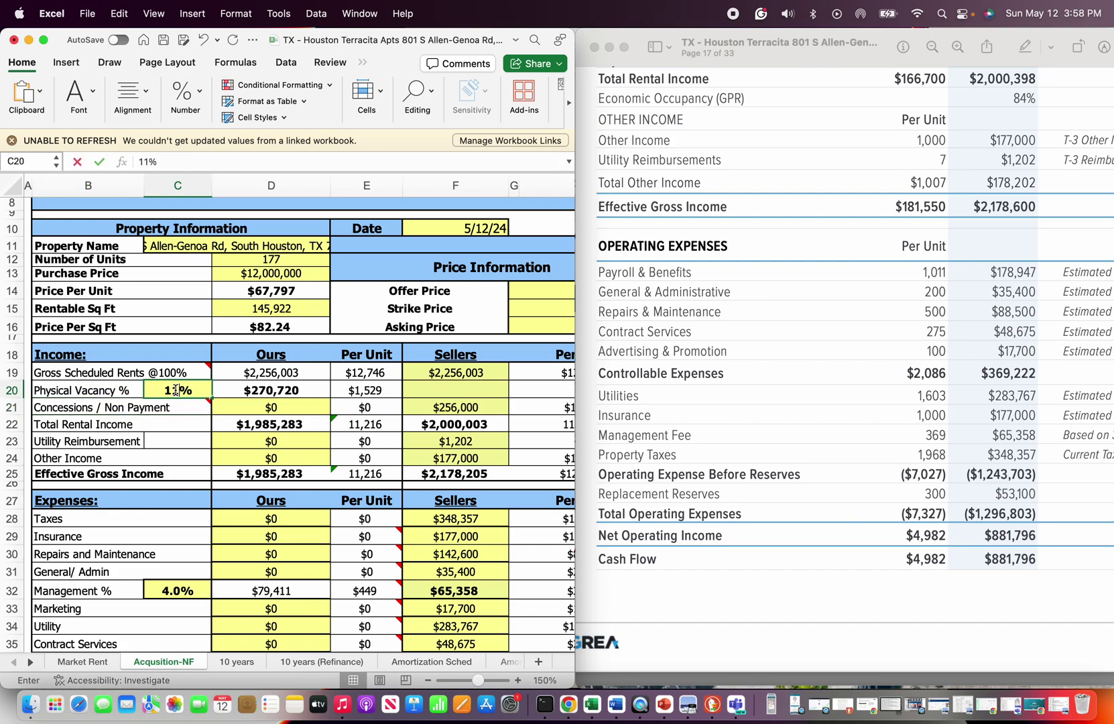
{"action": "key", "text": "Return"}
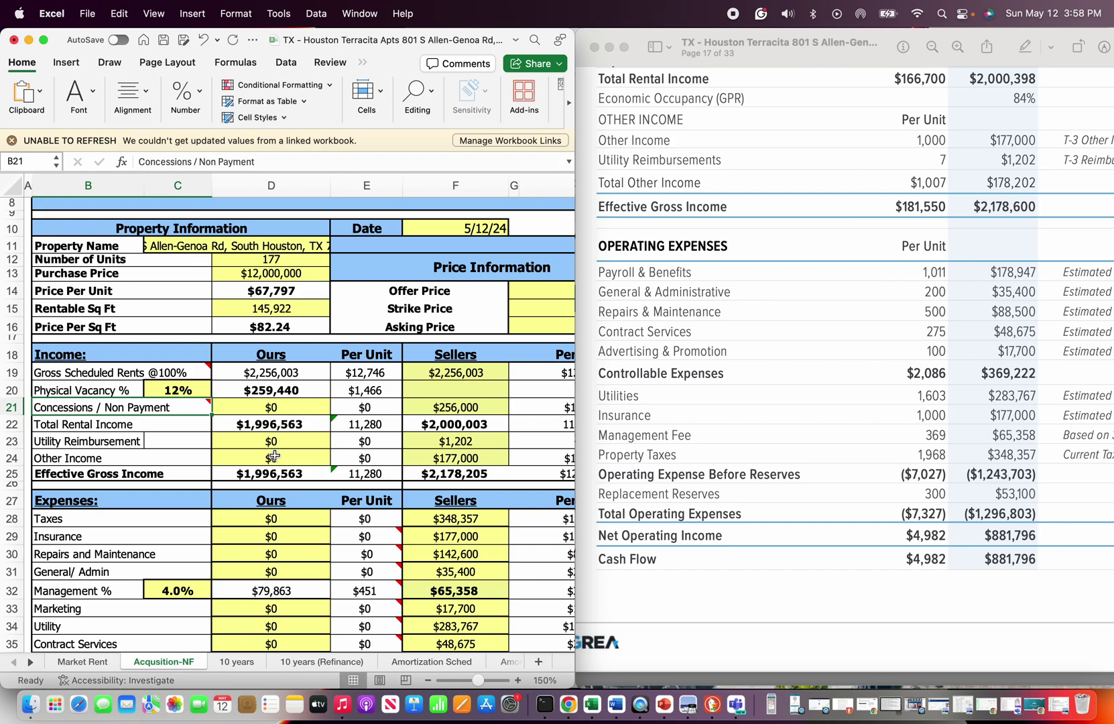
- Set the Ours Utility Reimbursement to 1,202 and Other Income to 177,000
{"action": "scroll", "coordinate": [249, 429], "scroll_direction": "down", "scroll_amount": 1}
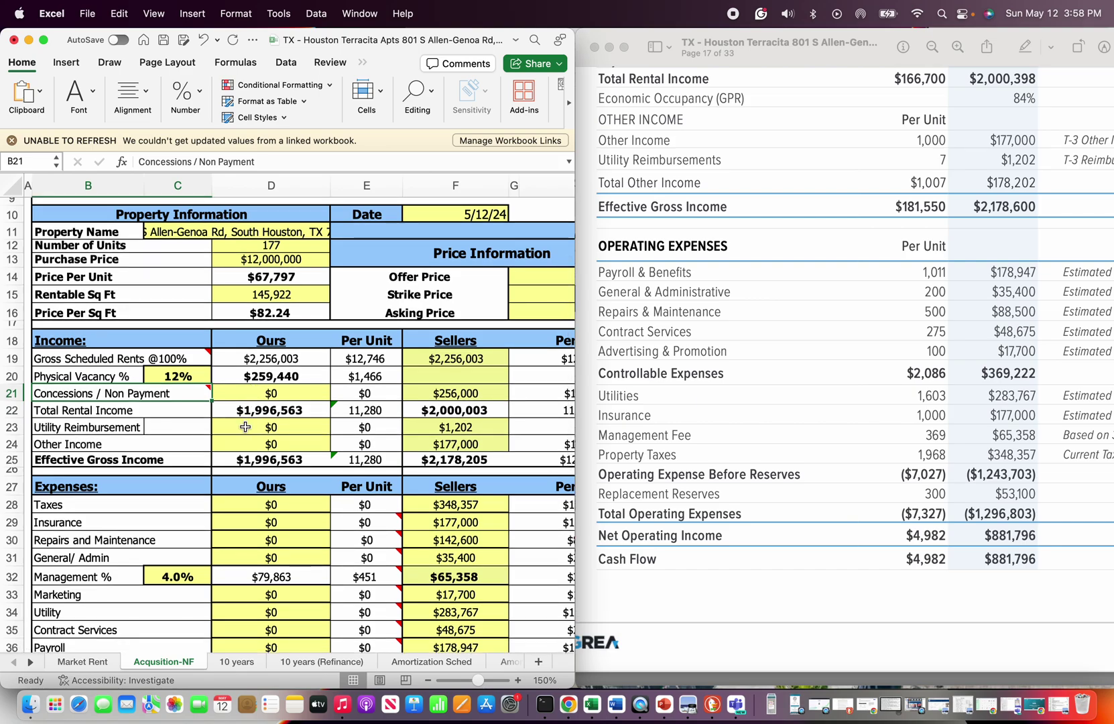
{"action": "left_click", "coordinate": [246, 427]}
{"action": "type", "text": "1202"}
{"action": "key", "text": "Return"}
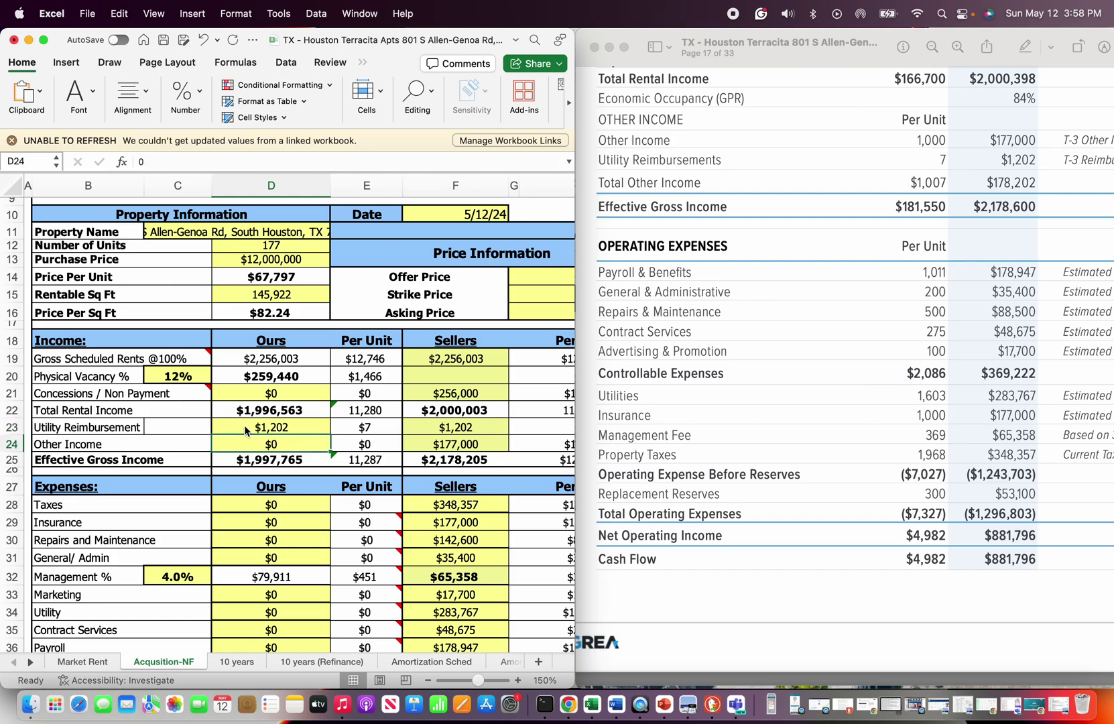
{"action": "type", "text": "177,000"}
{"action": "key", "text": "Return"}
- Select the Ours Taxes cell, switch to Calculator and place its window over the broker's PDF
{"action": "scroll", "coordinate": [258, 473], "scroll_direction": "down", "scroll_amount": 1}
{"action": "scroll", "coordinate": [259, 473], "scroll_direction": "down", "scroll_amount": 1}
{"action": "left_click", "coordinate": [258, 474]}
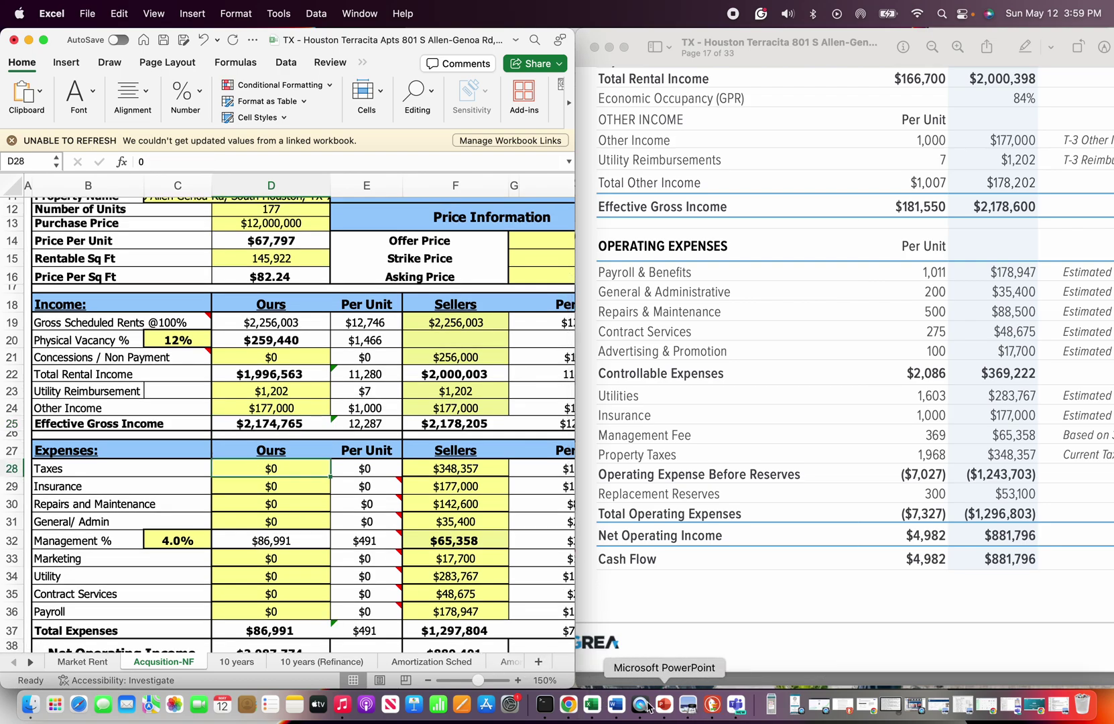
{"action": "left_click", "coordinate": [56, 704]}
{"action": "left_click", "coordinate": [922, 449]}
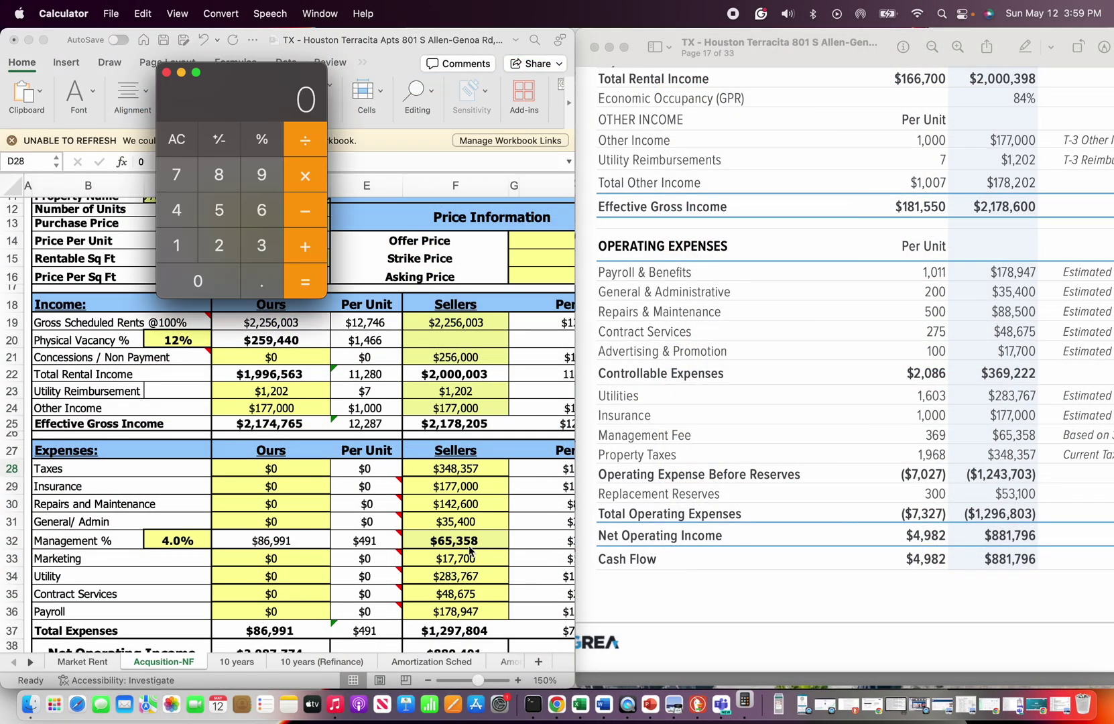
{"action": "left_click_drag", "start_coordinate": [249, 82], "coordinate": [870, 160]}
{"action": "left_click", "coordinate": [800, 325]}
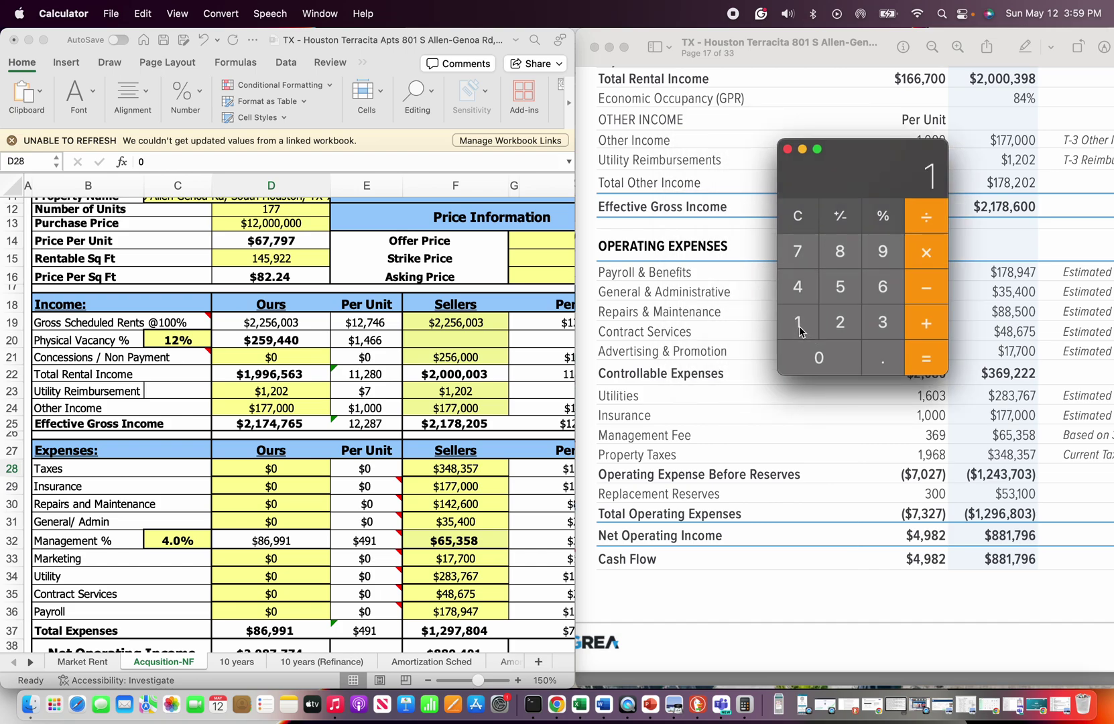
{"action": "left_click", "coordinate": [840, 288]}
{"action": "left_click", "coordinate": [818, 362]}
{"action": "left_click", "coordinate": [818, 362]}
{"action": "left_click", "coordinate": [818, 362]}
{"action": "left_click", "coordinate": [818, 363]}
{"action": "left_click", "coordinate": [818, 362]}
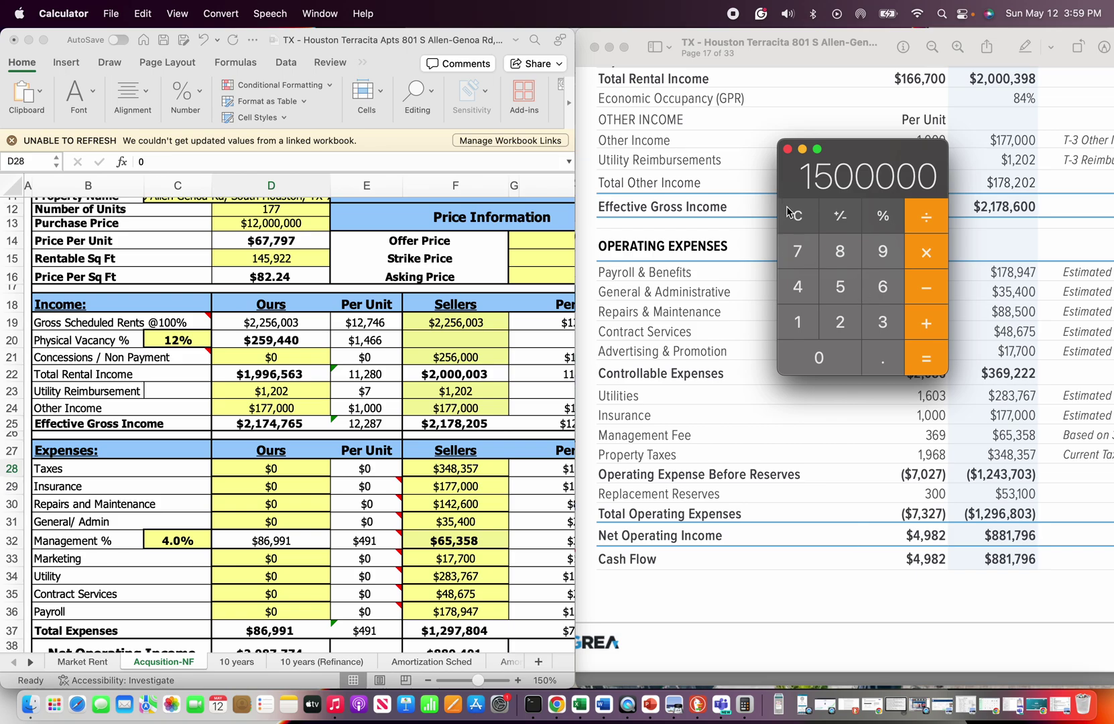
{"action": "left_click", "coordinate": [791, 213]}
- Multiply 15,000,000 by 0.02 in the calculator to estimate the annual property taxes
{"action": "left_click", "coordinate": [801, 317]}
{"action": "left_click", "coordinate": [839, 287]}
{"action": "left_click", "coordinate": [835, 344]}
{"action": "left_click", "coordinate": [834, 344]}
{"action": "left_click", "coordinate": [834, 344]}
{"action": "left_click", "coordinate": [834, 344]}
{"action": "left_click", "coordinate": [834, 344]}
{"action": "left_click", "coordinate": [834, 344]}
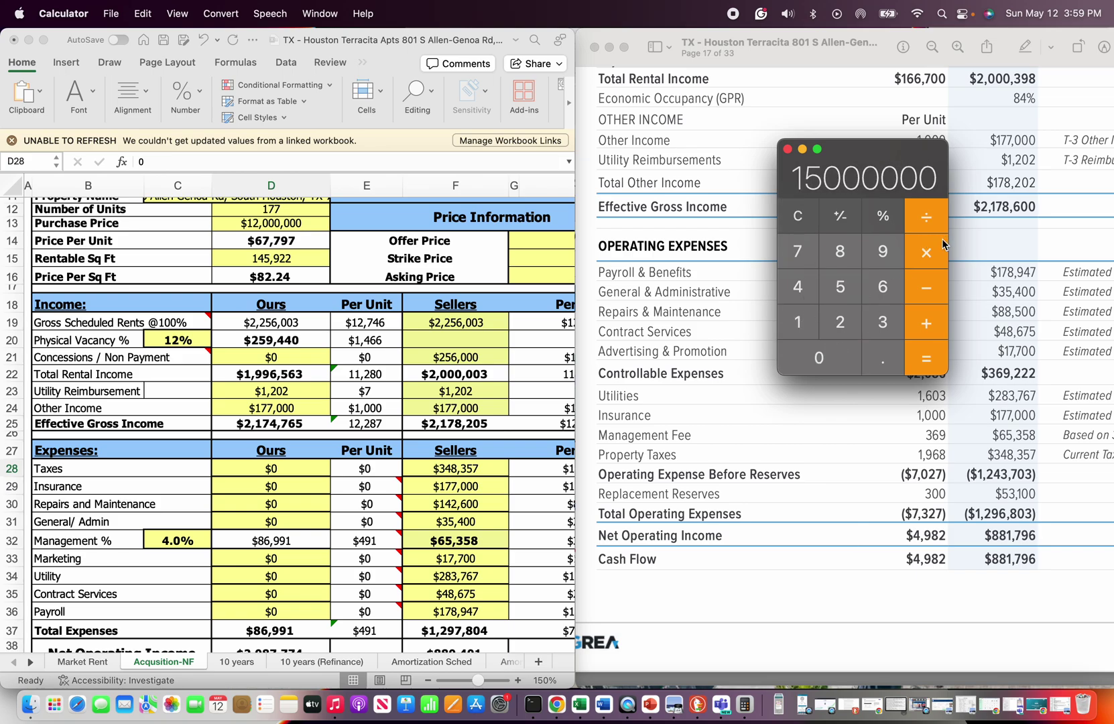
{"action": "left_click", "coordinate": [882, 358]}
{"action": "left_click", "coordinate": [820, 358]}
{"action": "left_click", "coordinate": [840, 322]}
{"action": "left_click", "coordinate": [936, 362]}
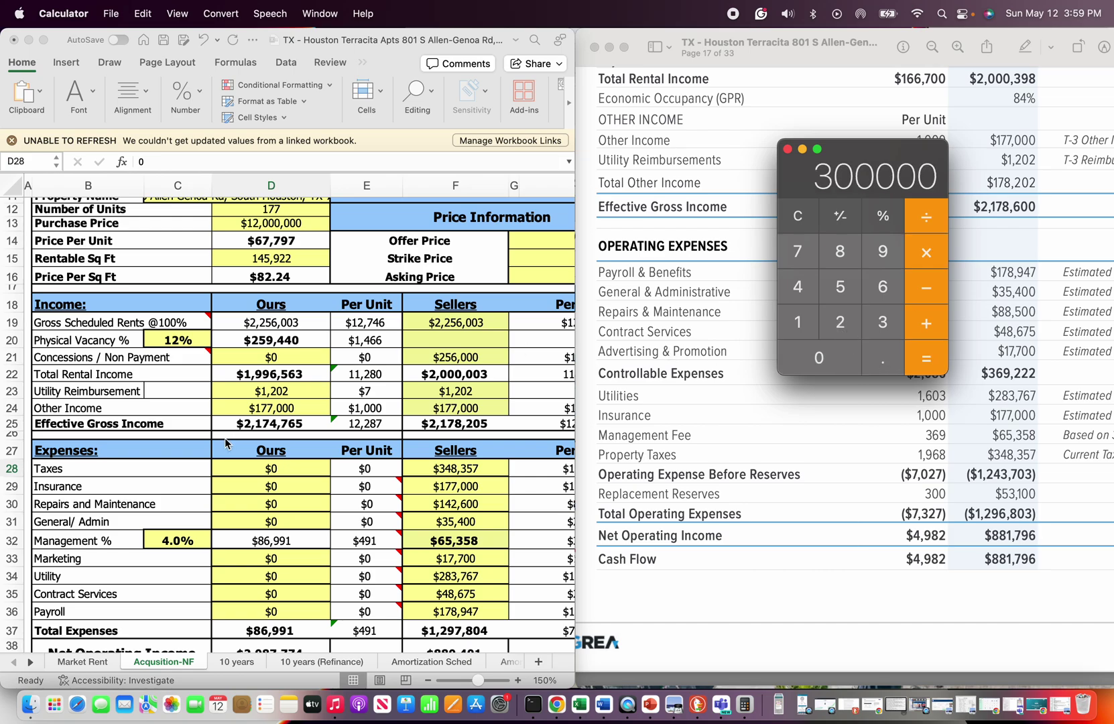
- Return to Excel and set the Ours Taxes expense to 400,000
{"action": "left_click", "coordinate": [271, 473]}
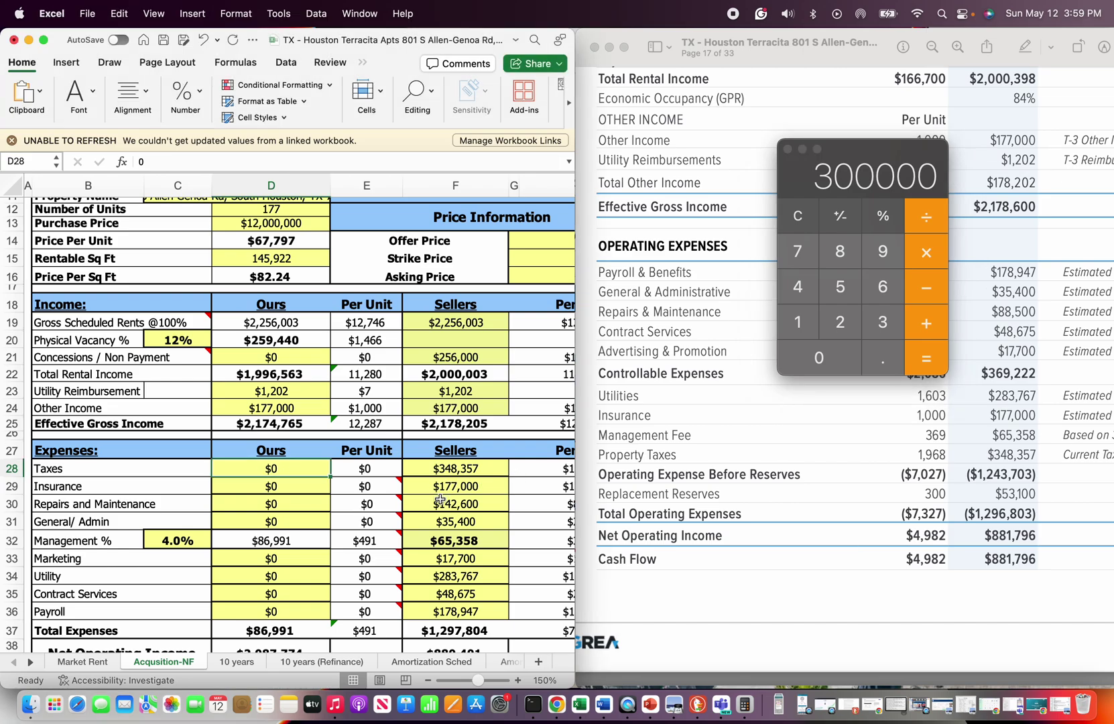
{"action": "type", "text": "400000"}
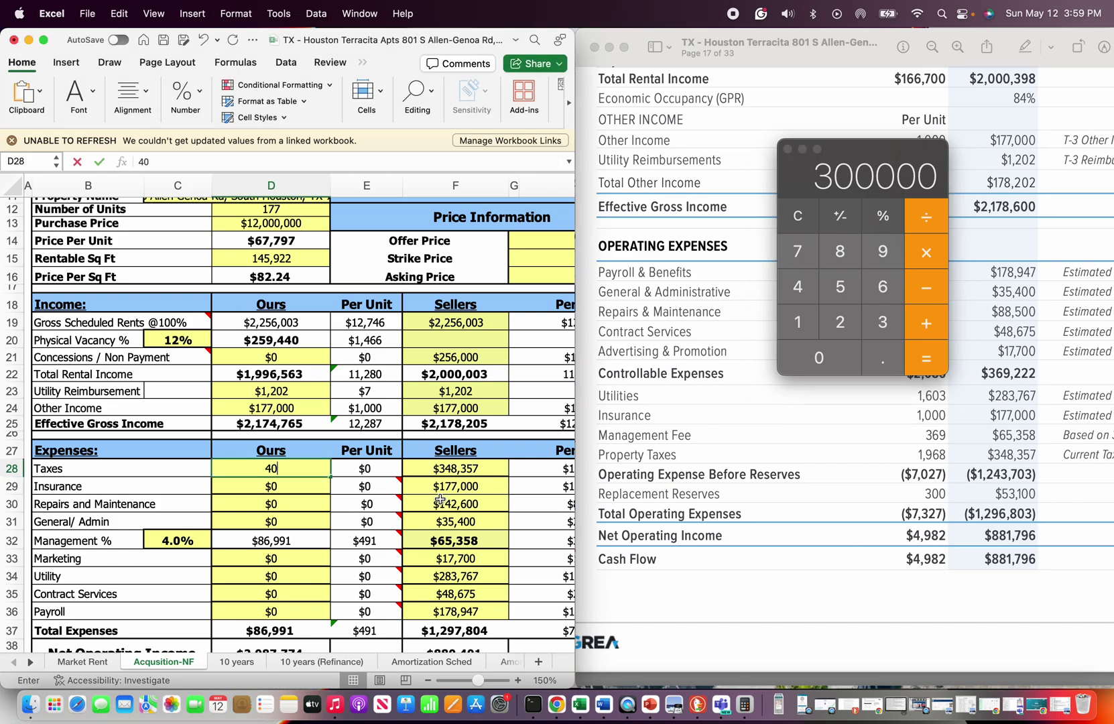
{"action": "key", "text": "Return"}
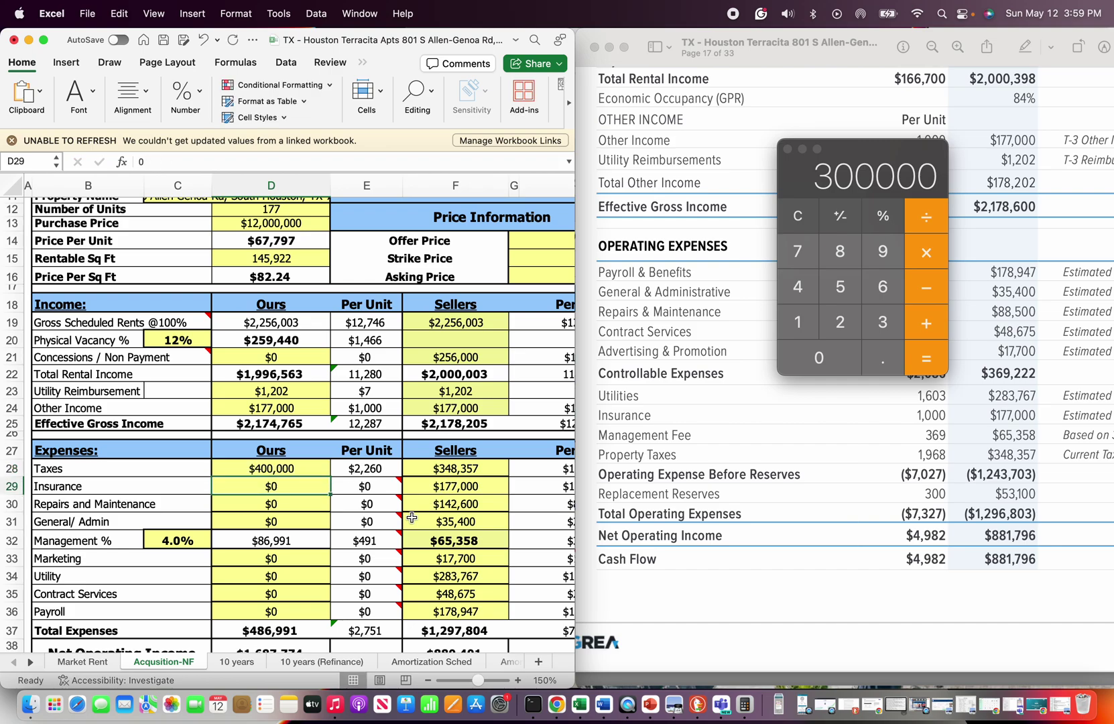
- Add the note "confirm mil rate for taxes" in H50 of the notes list
{"action": "scroll", "coordinate": [443, 513], "scroll_direction": "down", "scroll_amount": 9}
{"action": "left_click", "coordinate": [543, 528]}
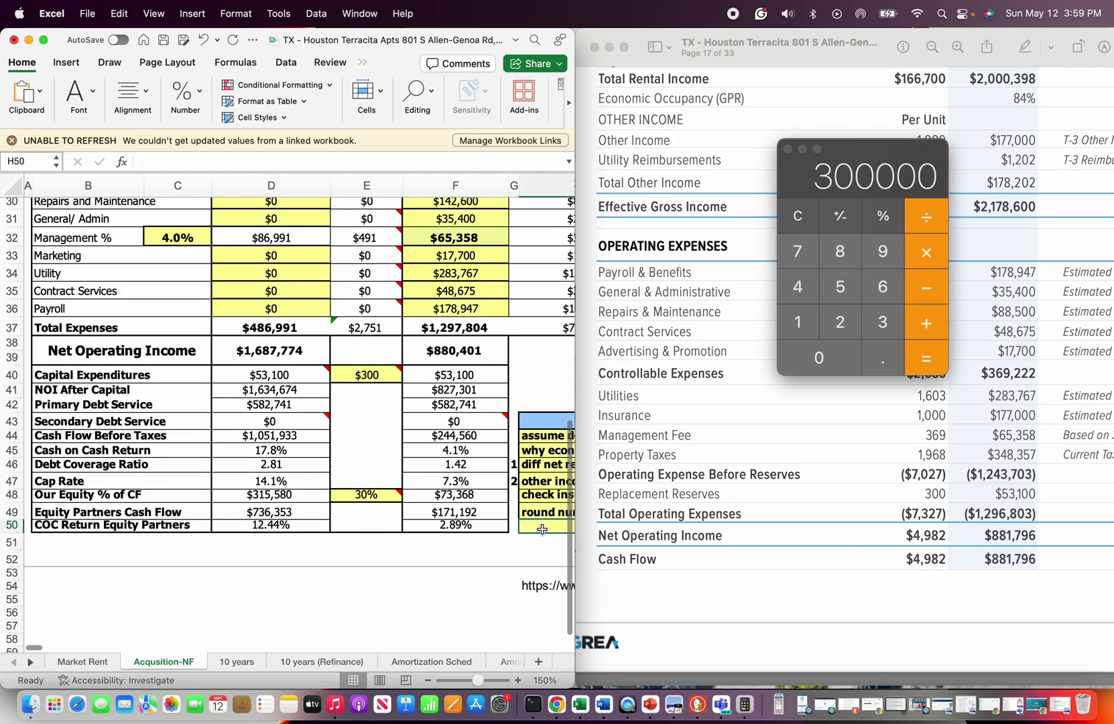
{"action": "type", "text": "confirm mil"}
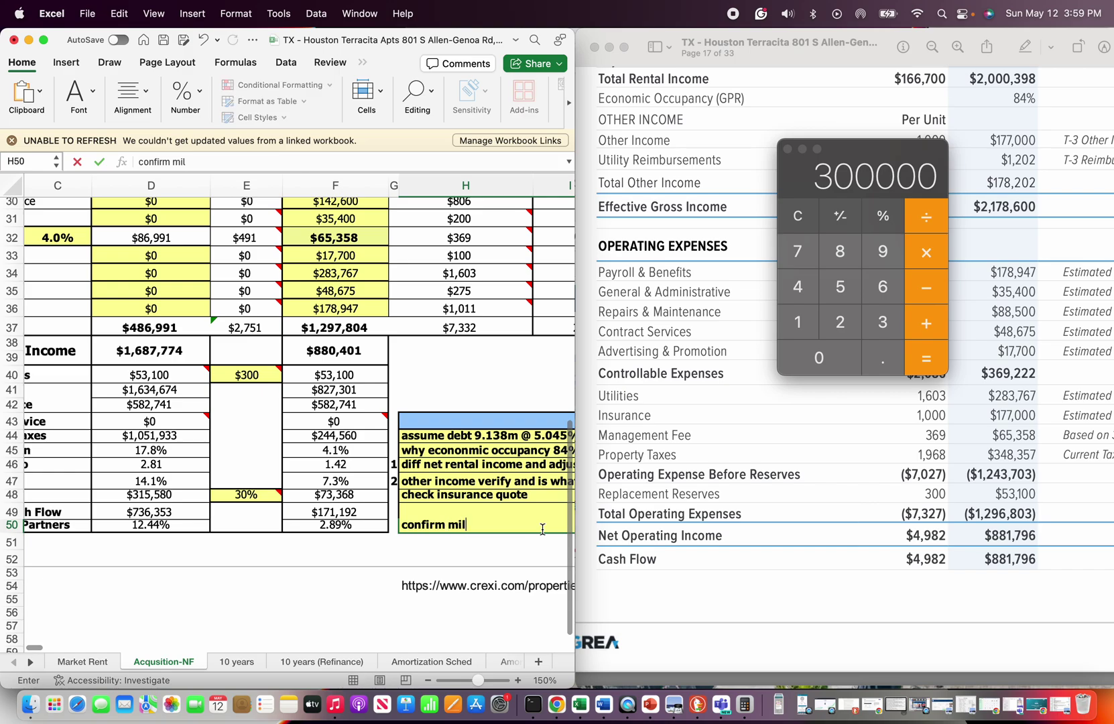
{"action": "type", "text": " rate for taxes"}
{"action": "key", "text": "Return"}
- Set the Ours Insurance expense to 177,000
{"action": "scroll", "coordinate": [394, 515], "scroll_direction": "up", "scroll_amount": 3}
{"action": "scroll", "coordinate": [394, 514], "scroll_direction": "left", "scroll_amount": 2}
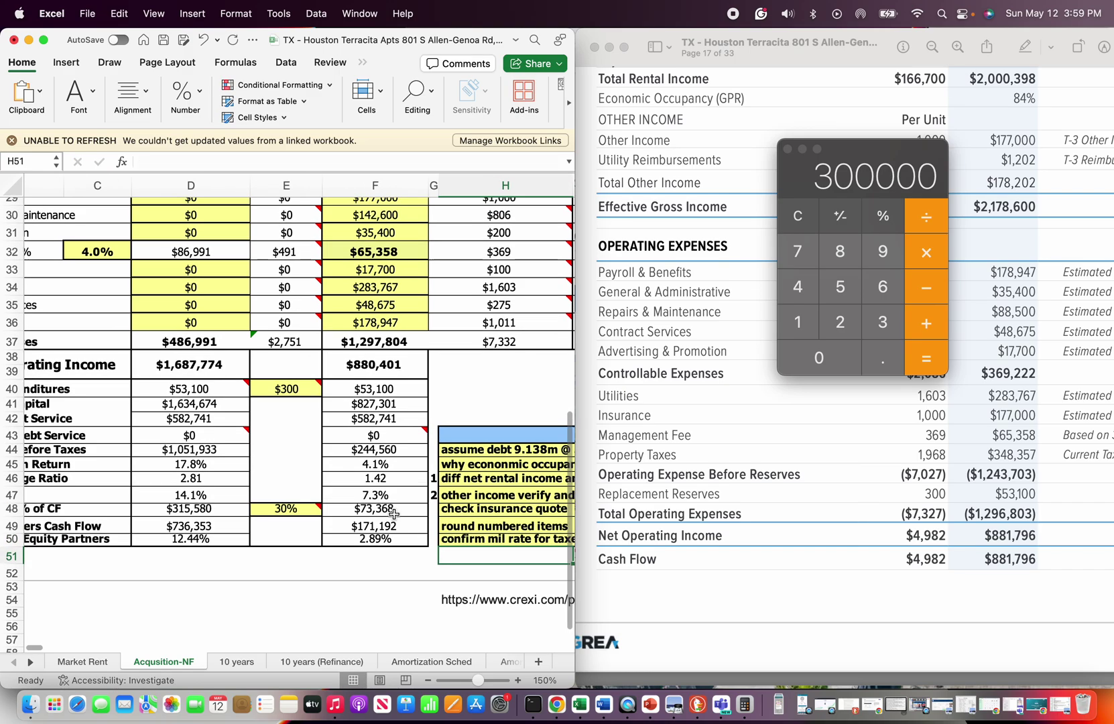
{"action": "scroll", "coordinate": [394, 514], "scroll_direction": "up", "scroll_amount": 2}
{"action": "left_click", "coordinate": [233, 291]}
{"action": "type", "text": "177,000"}
{"action": "key", "text": "Return"}
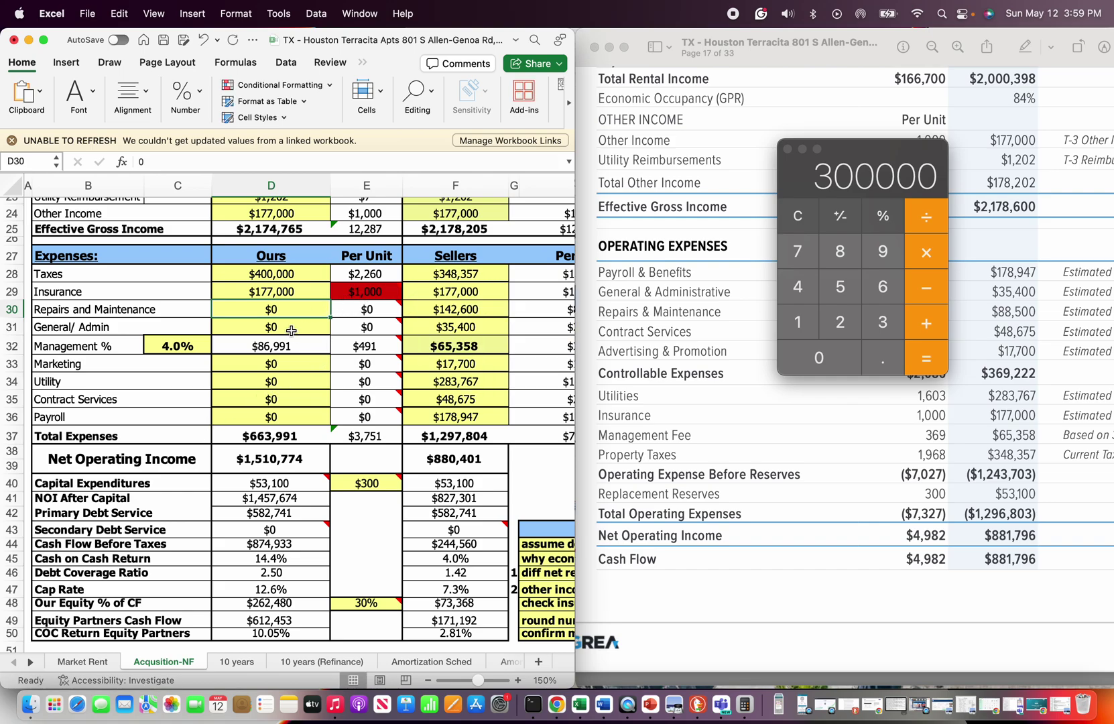
- Set the Ours Repairs and Maintenance expense to 142,600 and General/Admin to 35,400
{"action": "type", "text": "142600"}
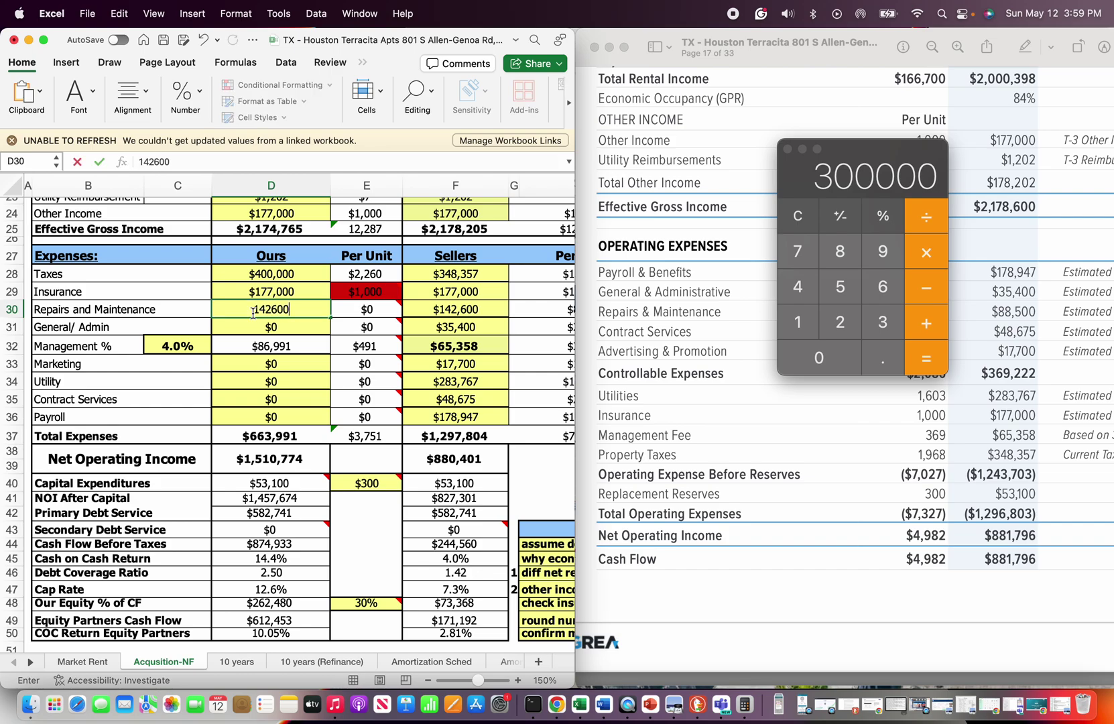
{"action": "key", "text": "Return"}
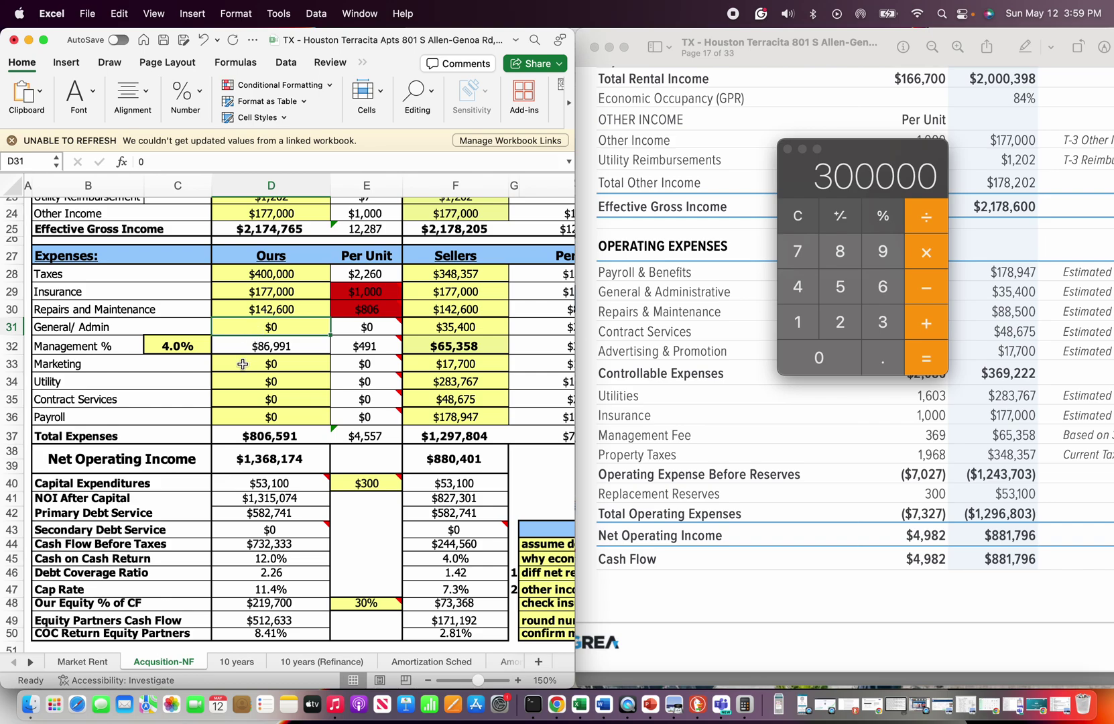
{"action": "scroll", "coordinate": [243, 364], "scroll_direction": "up", "scroll_amount": 1}
{"action": "type", "text": "35400"}
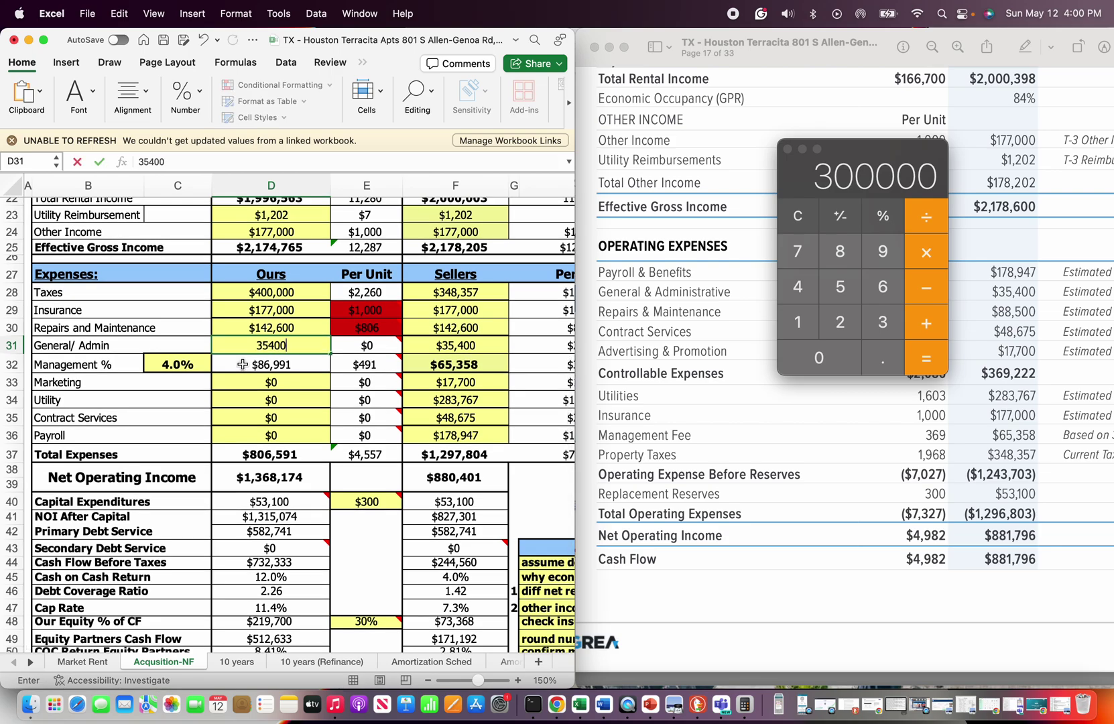
{"action": "key", "text": "Return"}
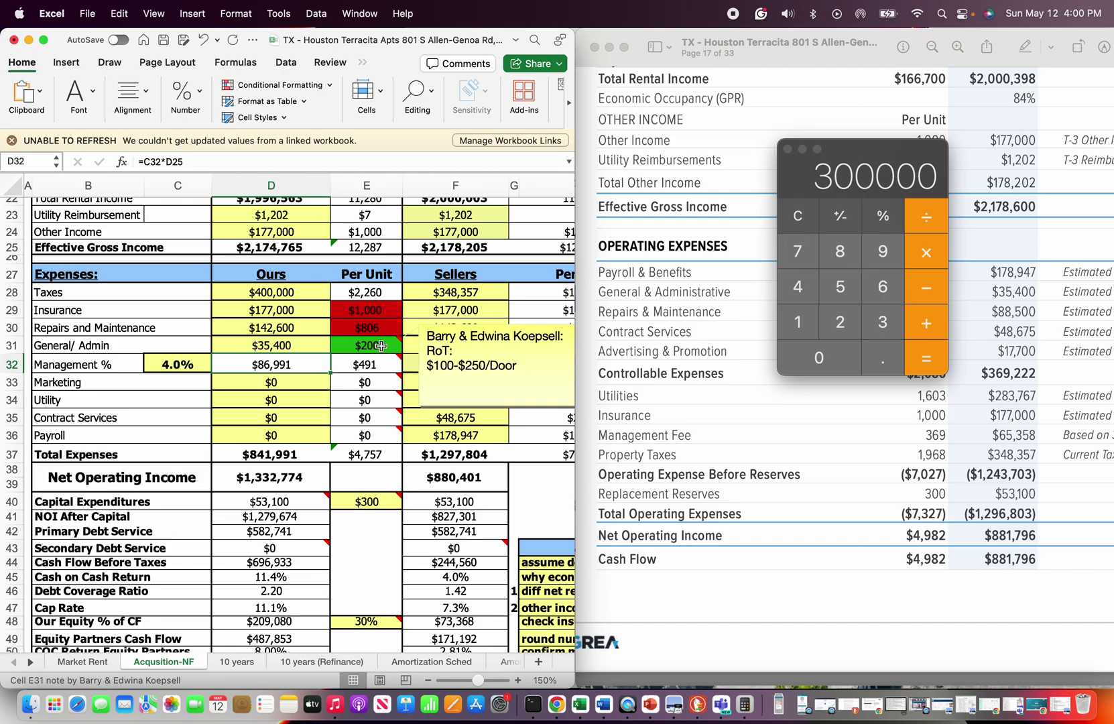
- Add the note "we need an actual T12" in H51 below the notes list
{"action": "left_click", "coordinate": [234, 385]}
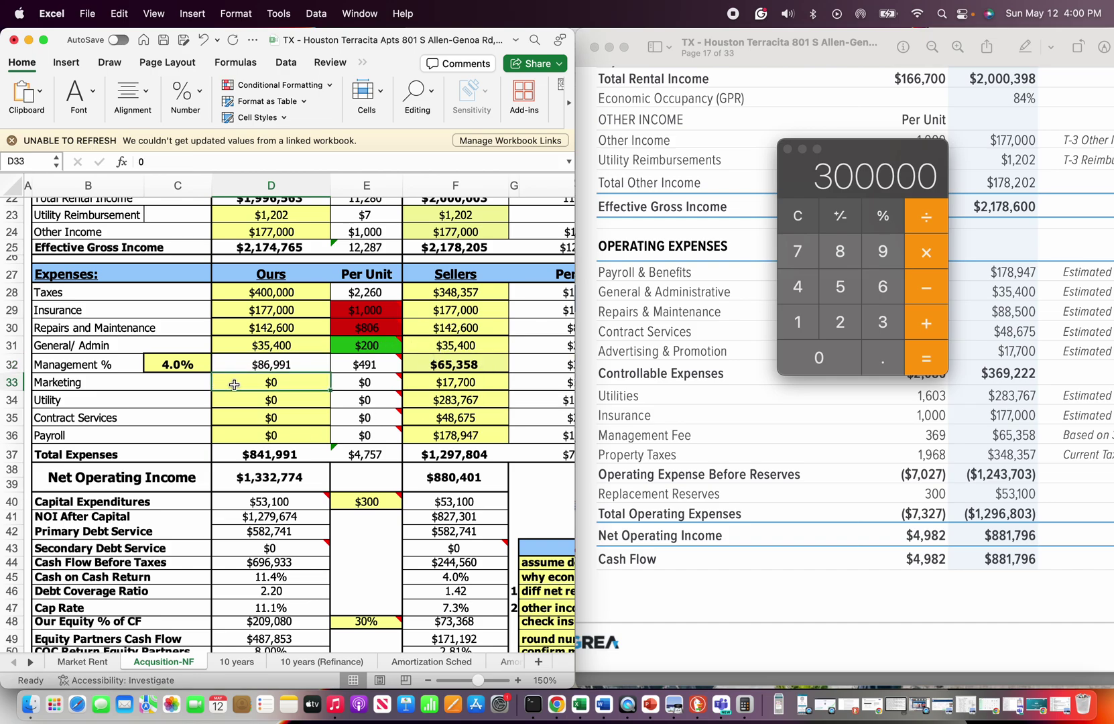
{"action": "scroll", "coordinate": [429, 493], "scroll_direction": "down", "scroll_amount": 5}
{"action": "left_click", "coordinate": [522, 492]}
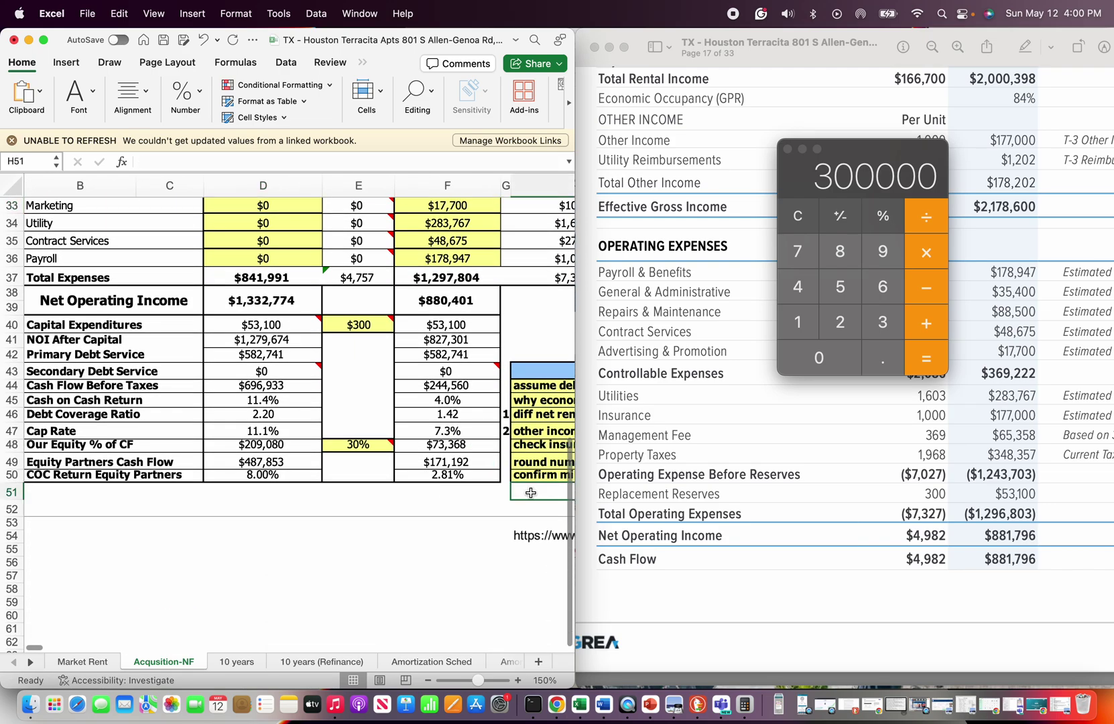
{"action": "type", "text": "we need an a"}
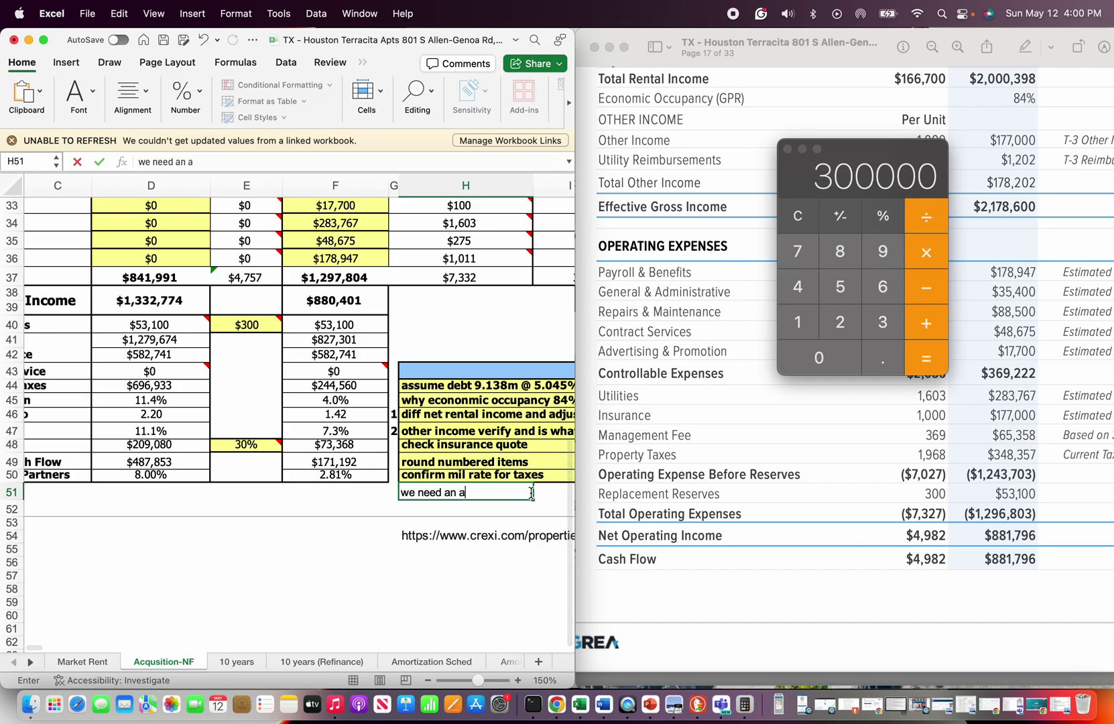
{"action": "type", "text": "ctual T12"}
{"action": "key", "text": "Return"}
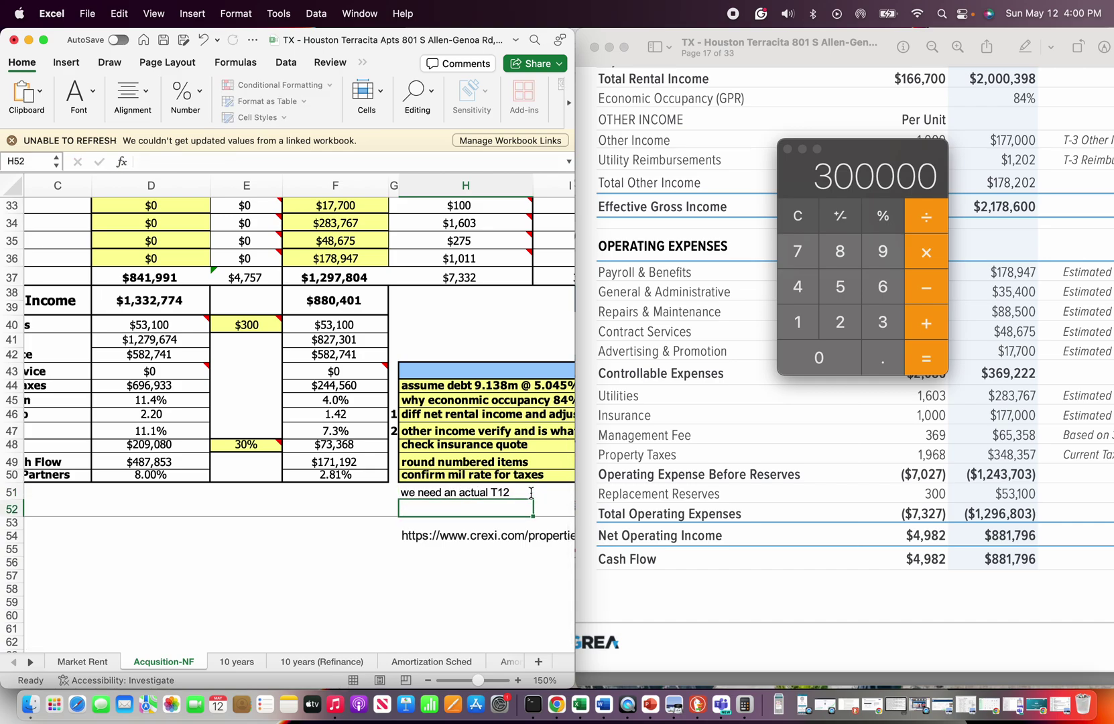
- Set the Ours Marketing expense to 17,700
{"action": "scroll", "coordinate": [327, 356], "scroll_direction": "left", "scroll_amount": 4}
{"action": "scroll", "coordinate": [282, 315], "scroll_direction": "up", "scroll_amount": 6}
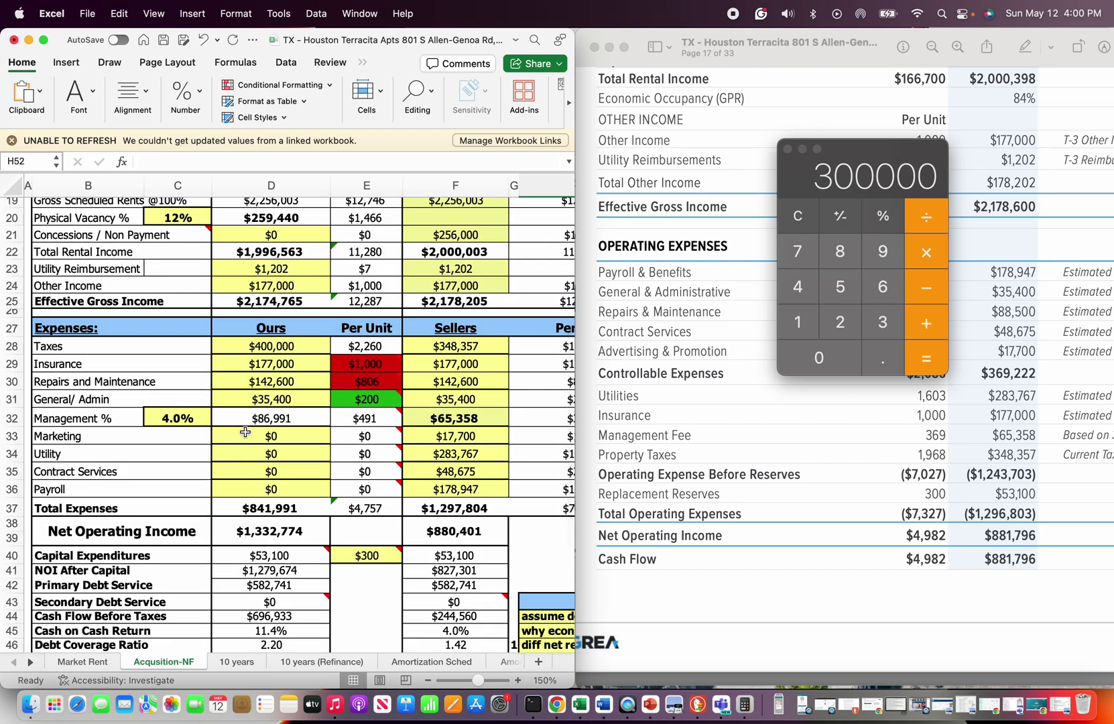
{"action": "left_click", "coordinate": [172, 417]}
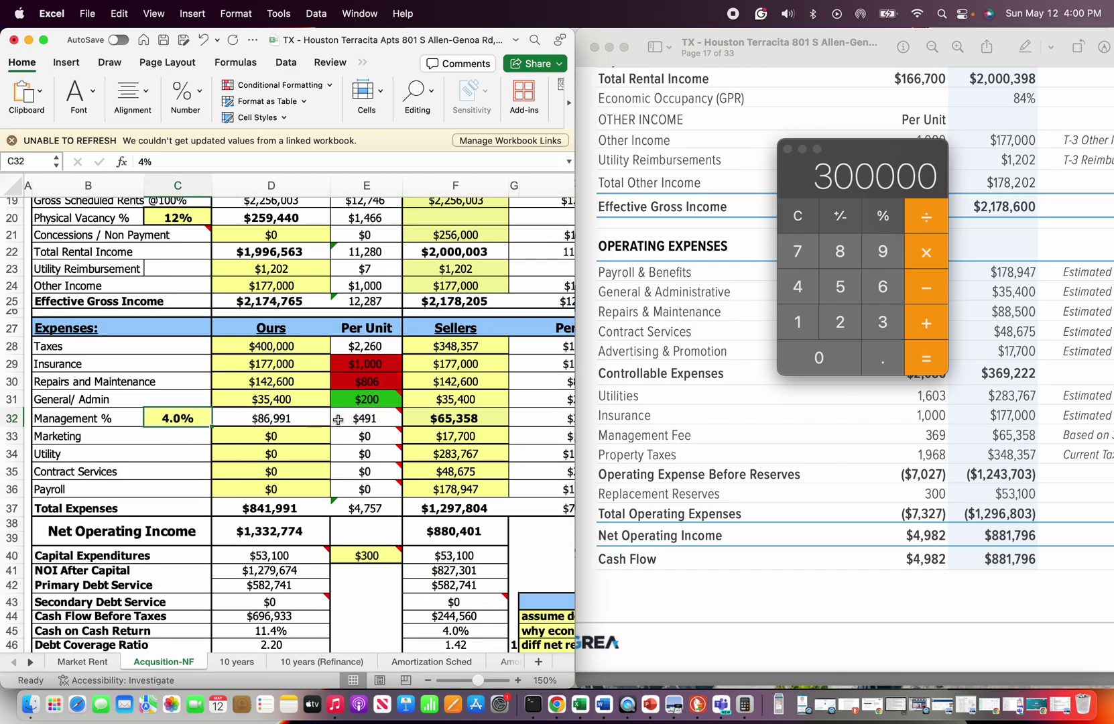
{"action": "left_click", "coordinate": [254, 437]}
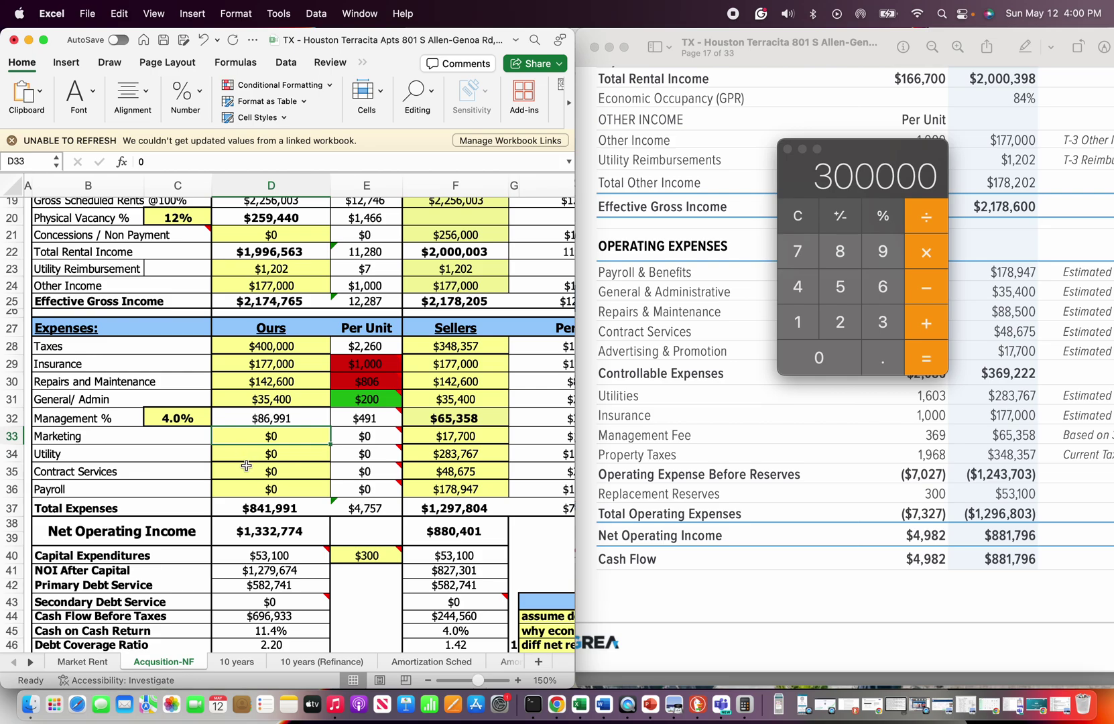
{"action": "type", "text": "17700"}
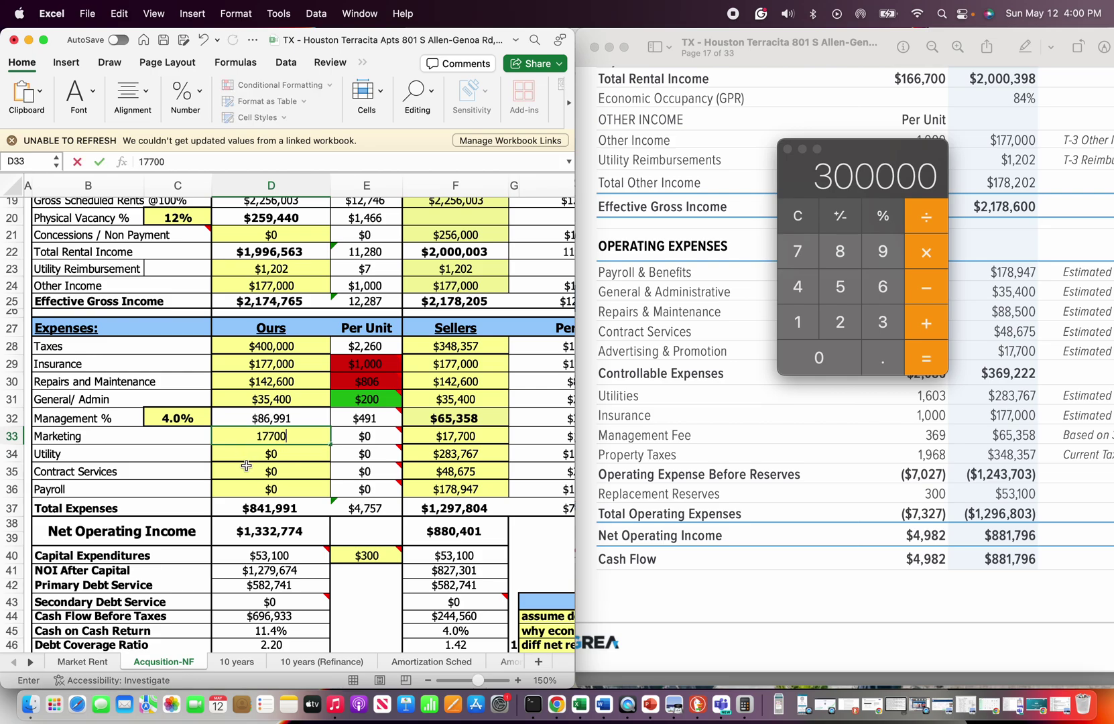
{"action": "key", "text": "Return"}
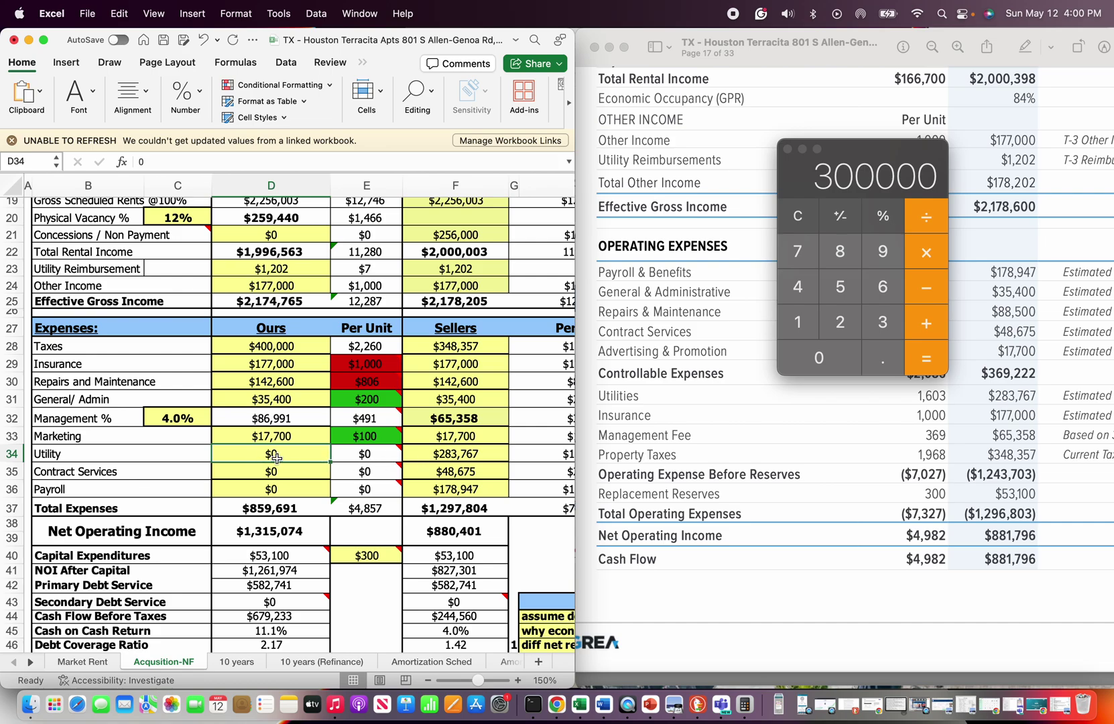
- Set the Ours Utility expense to 283,767
{"action": "type", "text": "283"}
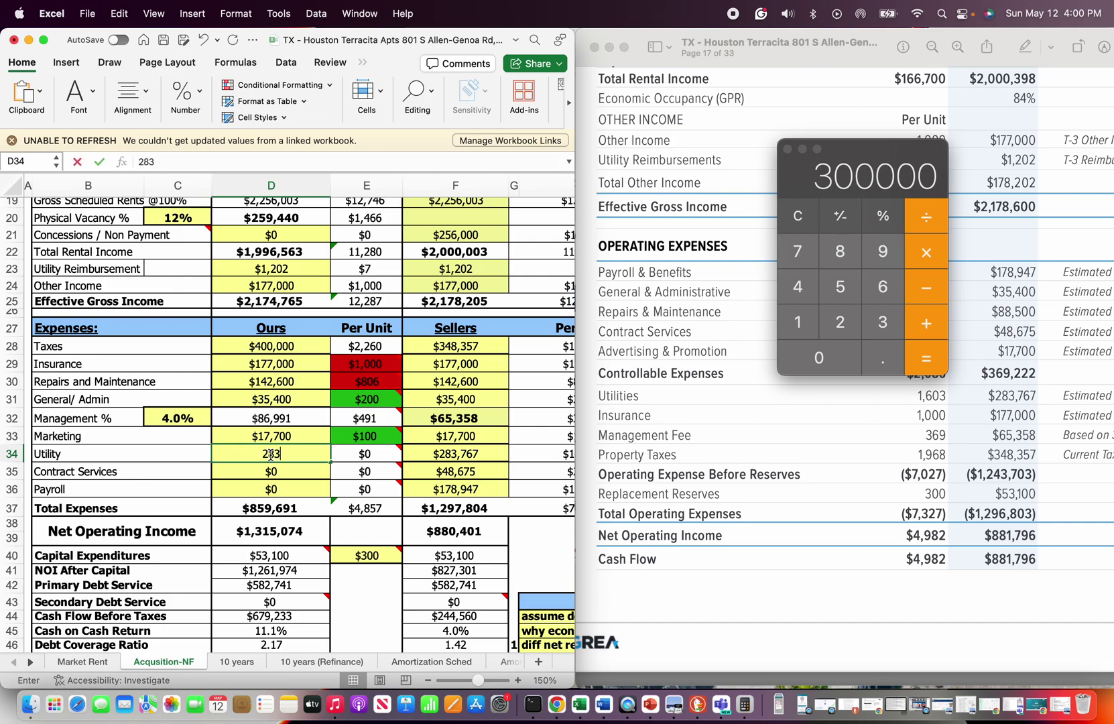
{"action": "type", "text": ",767"}
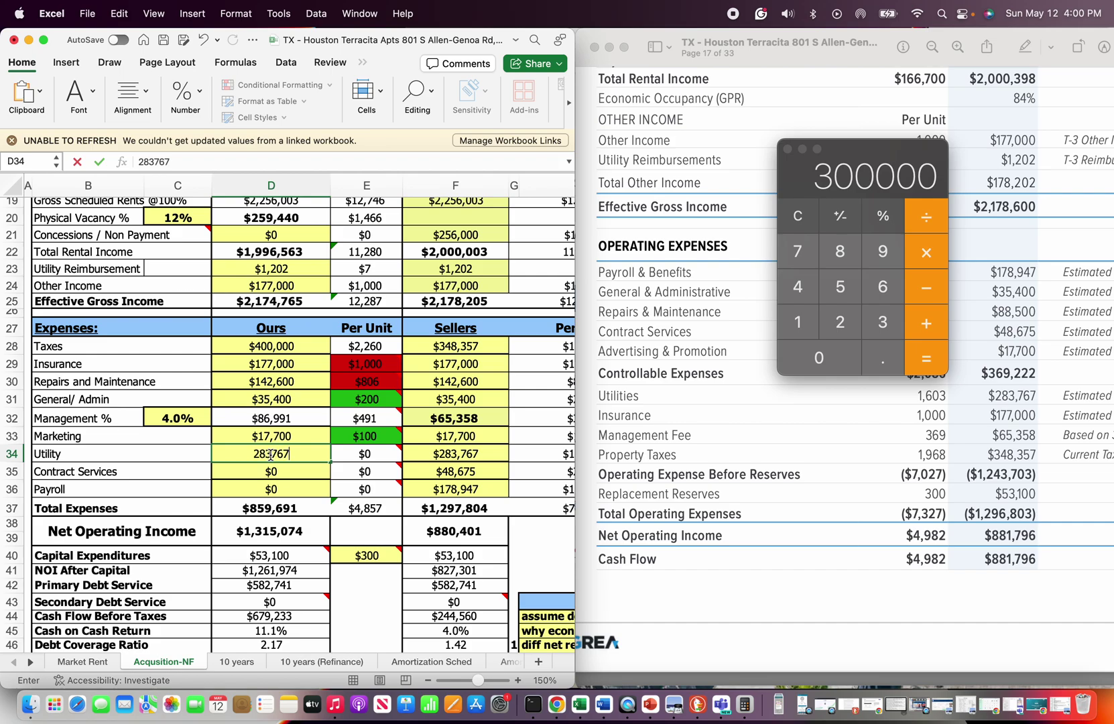
{"action": "key", "text": "Return"}
{"action": "mouse_move", "coordinate": [375, 457]}
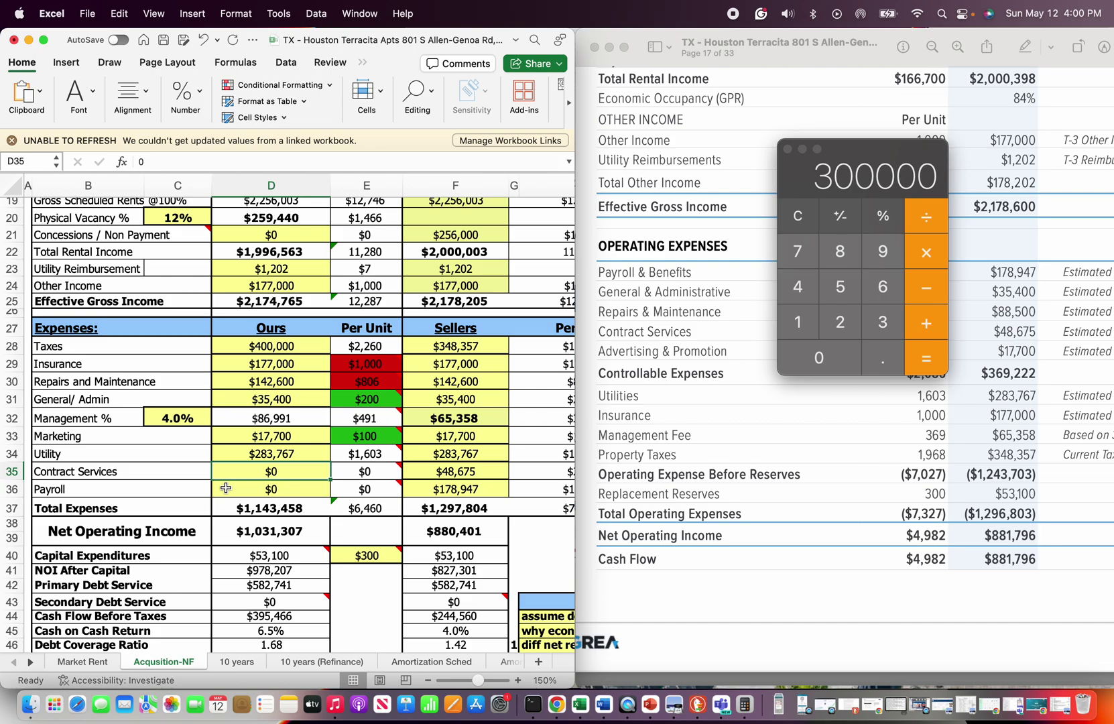
- Add the note "see about utility costs and efficiency option" in H52 below the notes list
{"action": "scroll", "coordinate": [386, 470], "scroll_direction": "down", "scroll_amount": 5}
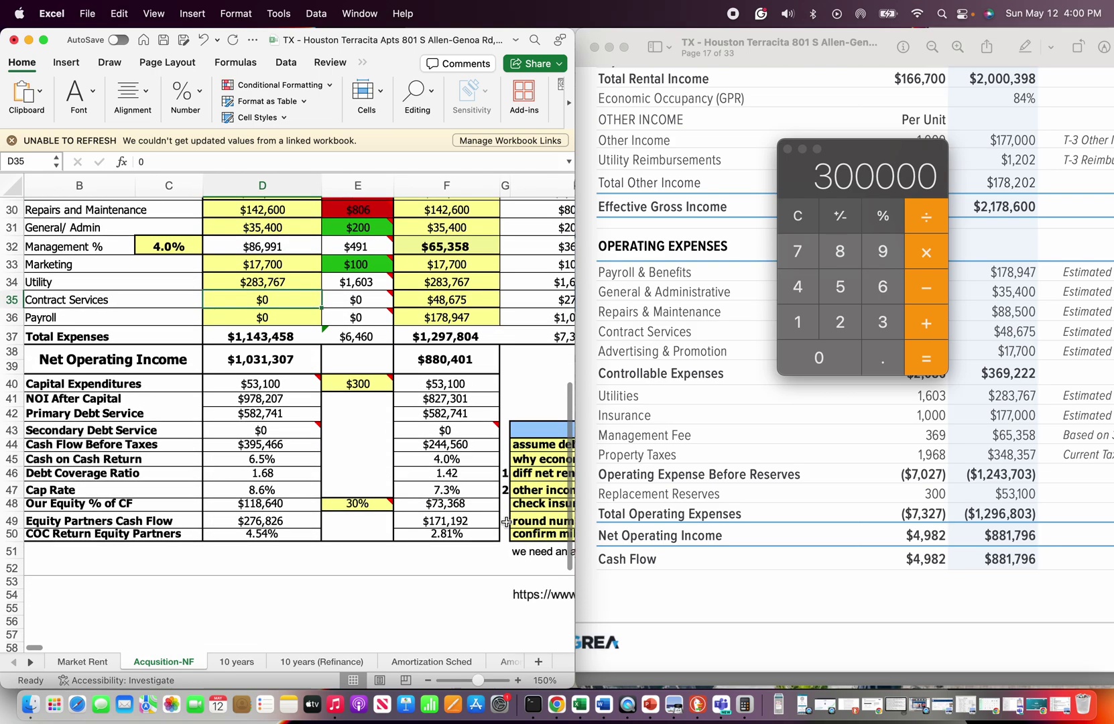
{"action": "left_click", "coordinate": [541, 566]}
{"action": "type", "text": "se"}
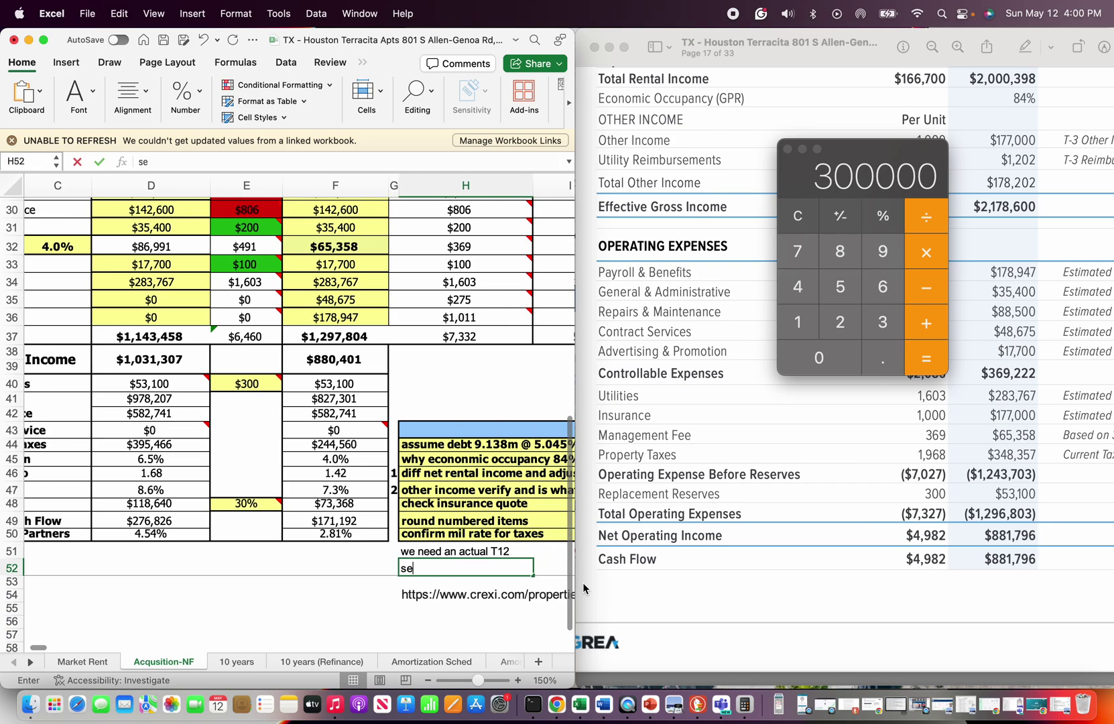
{"action": "type", "text": "e about utilit"}
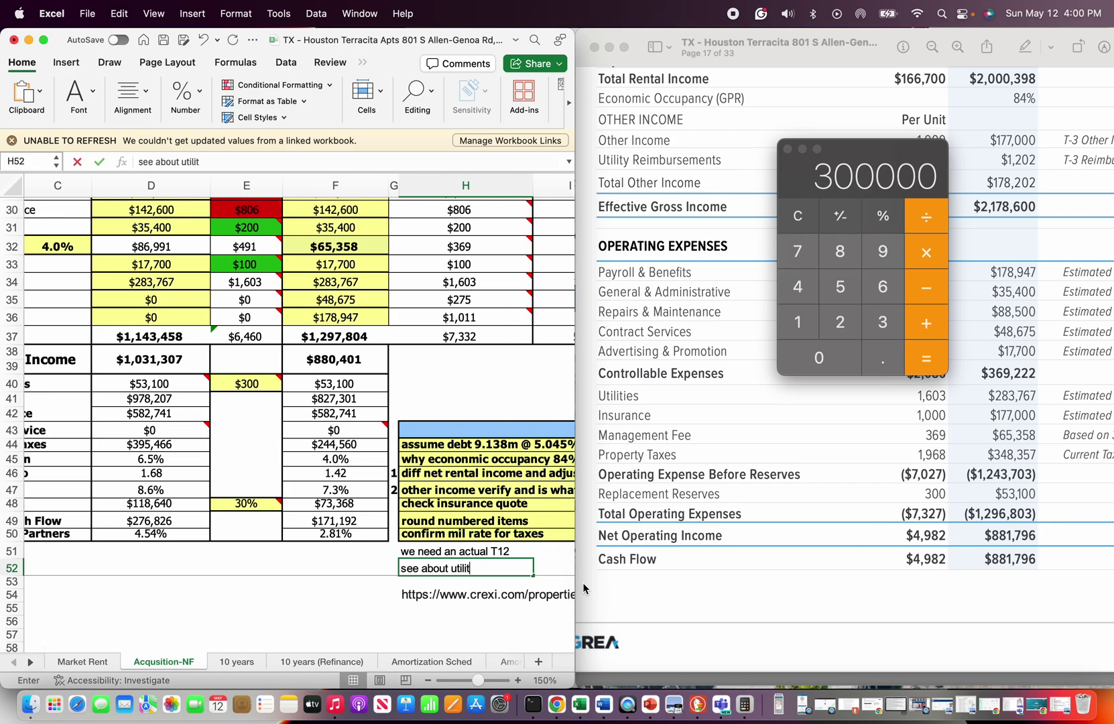
{"action": "type", "text": "y co"}
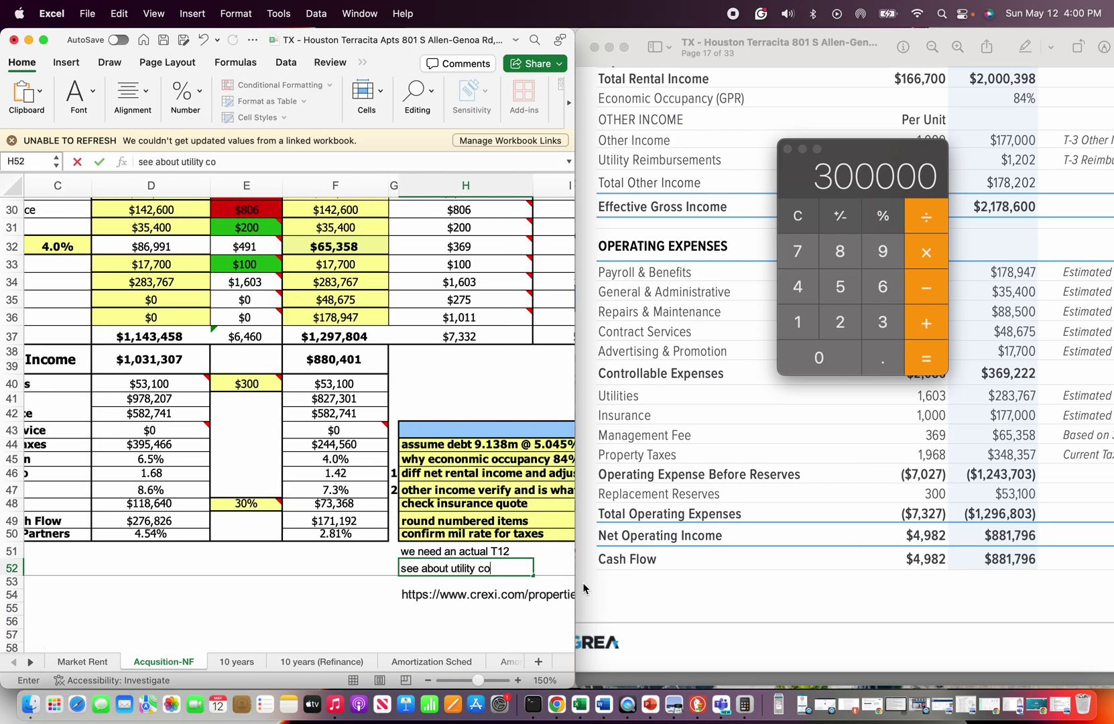
{"action": "type", "text": "sts and efficiency option"}
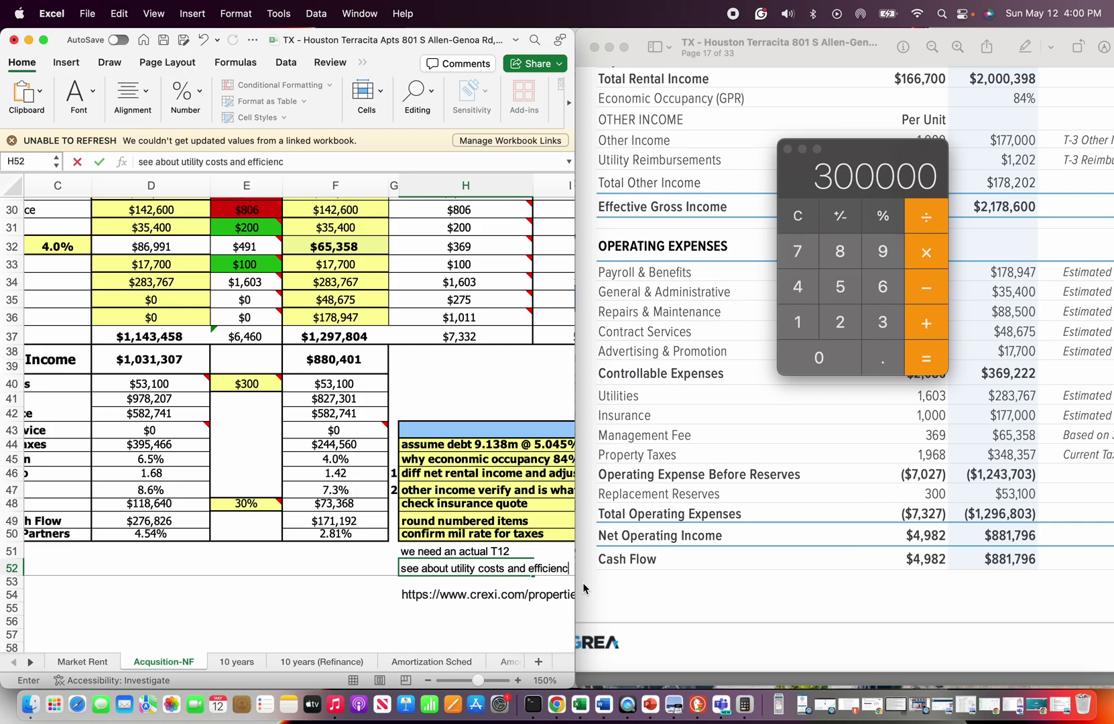
{"action": "key", "text": "Return"}
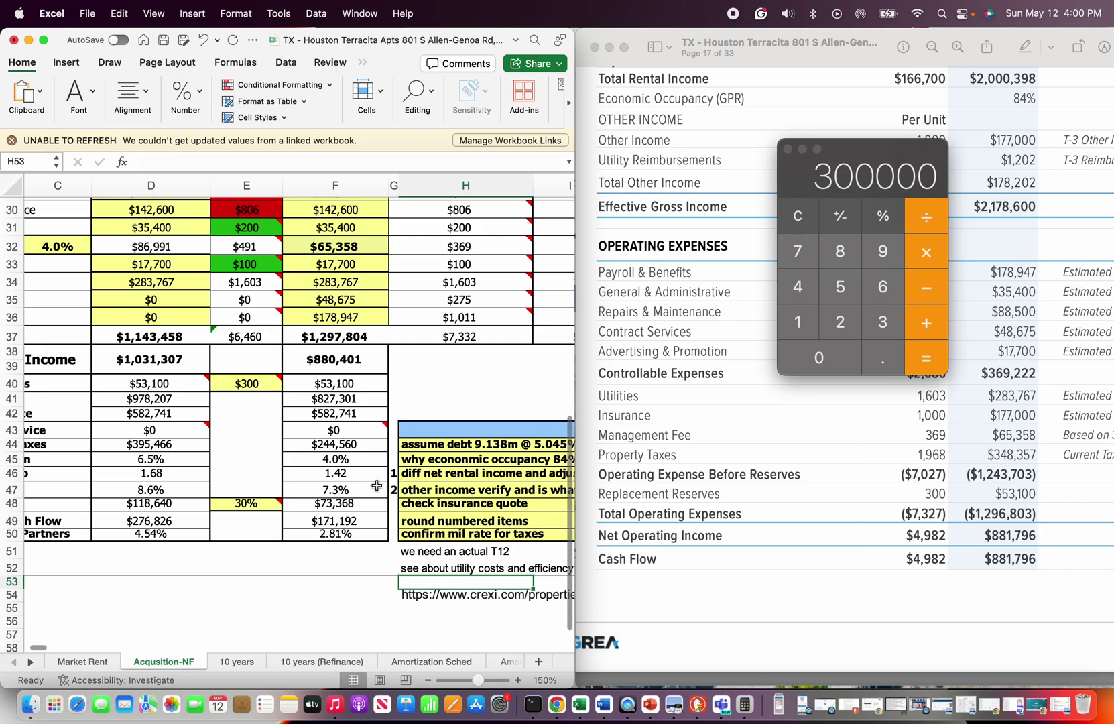
- Set the Ours Contract Services expense to 48,675
{"action": "scroll", "coordinate": [213, 409], "scroll_direction": "up", "scroll_amount": 5}
{"action": "scroll", "coordinate": [213, 409], "scroll_direction": "left", "scroll_amount": 2}
{"action": "scroll", "coordinate": [214, 409], "scroll_direction": "left", "scroll_amount": 1}
{"action": "scroll", "coordinate": [213, 409], "scroll_direction": "down", "scroll_amount": 1}
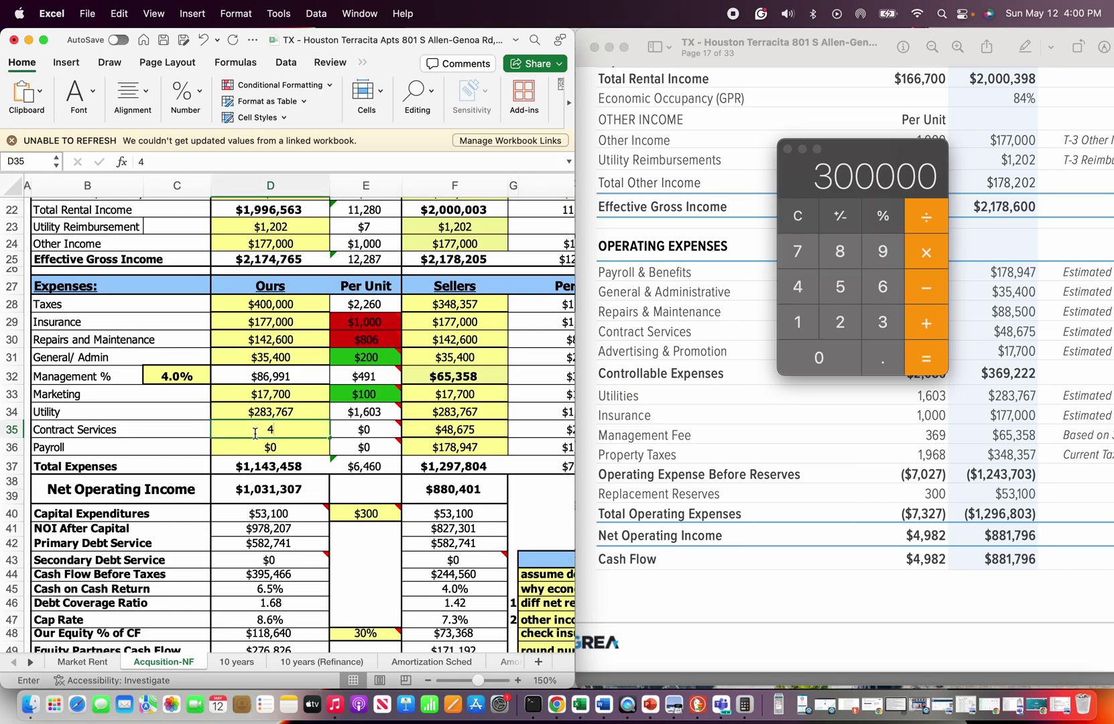
{"action": "type", "text": "48,675"}
{"action": "key", "text": "Return"}
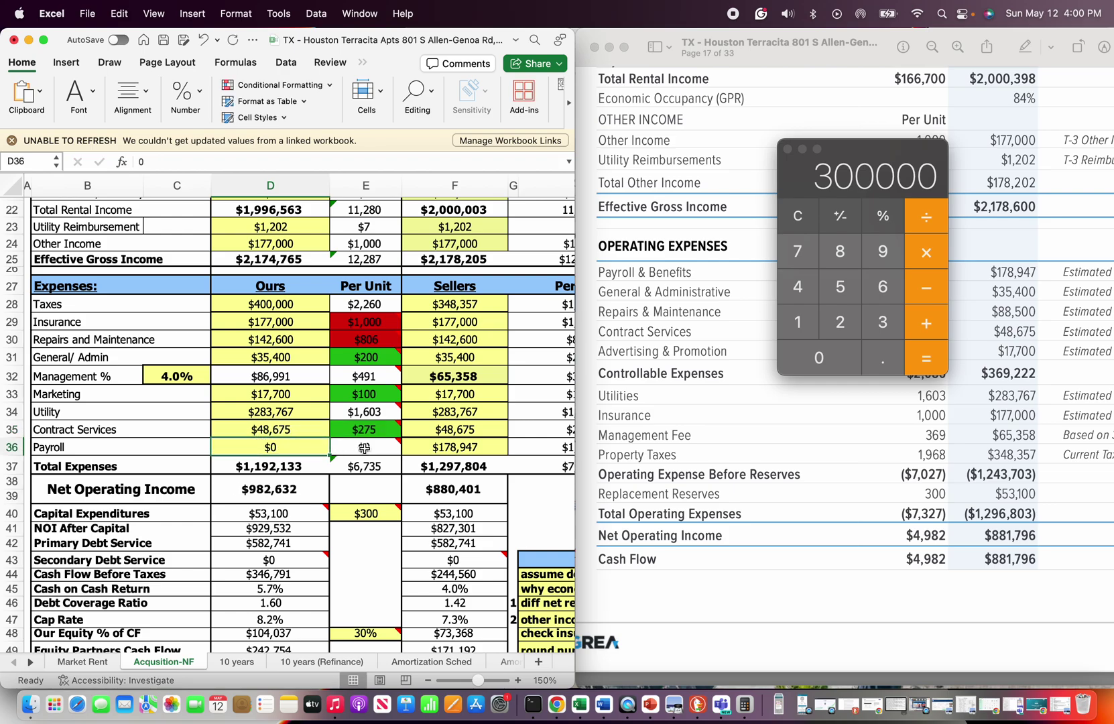
- Set the Ours Payroll expense to 178,947
{"action": "mouse_move", "coordinate": [364, 448]}
{"action": "type", "text": "1"}
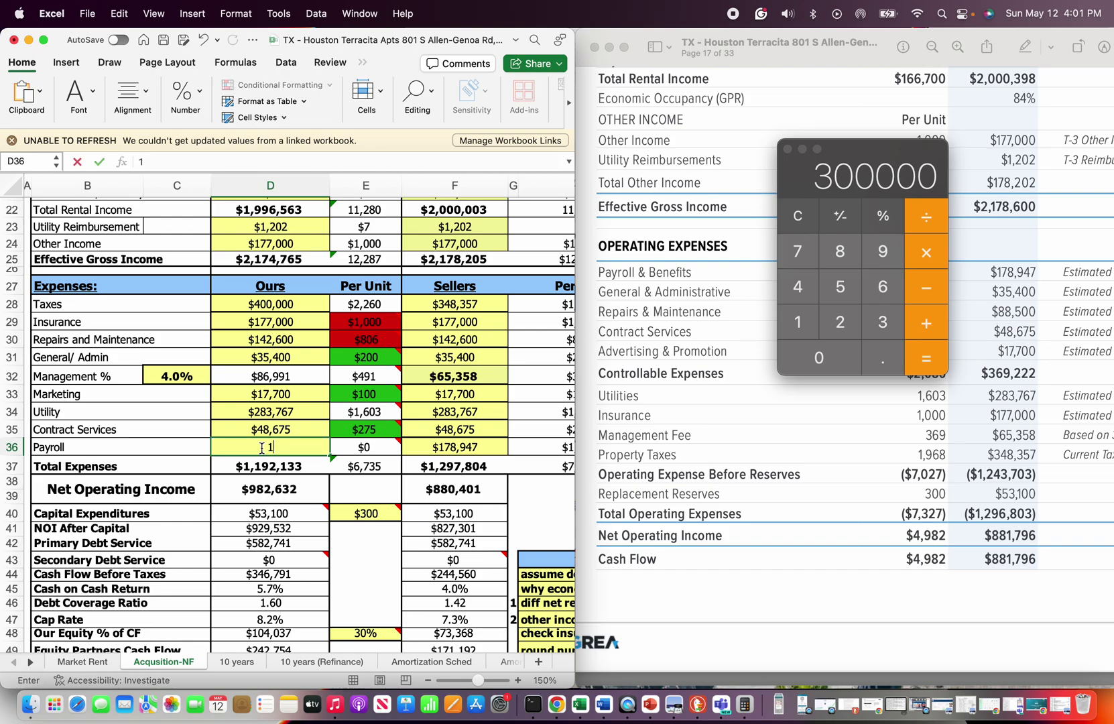
{"action": "type", "text": "78,947"}
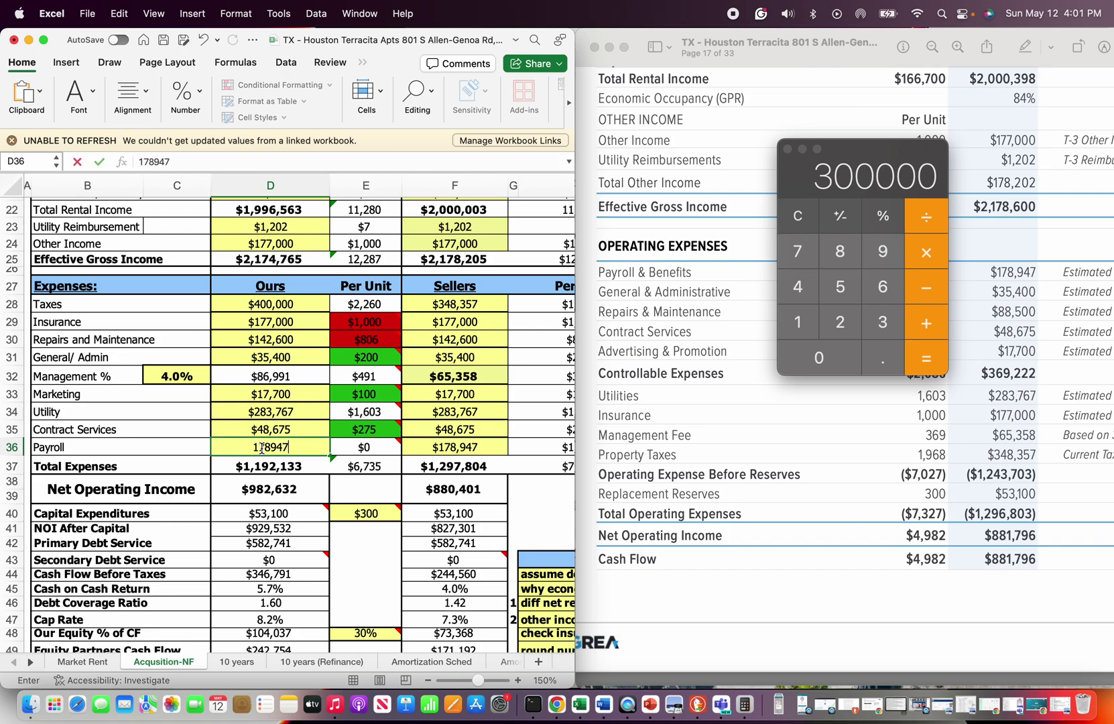
{"action": "key", "text": "Return"}
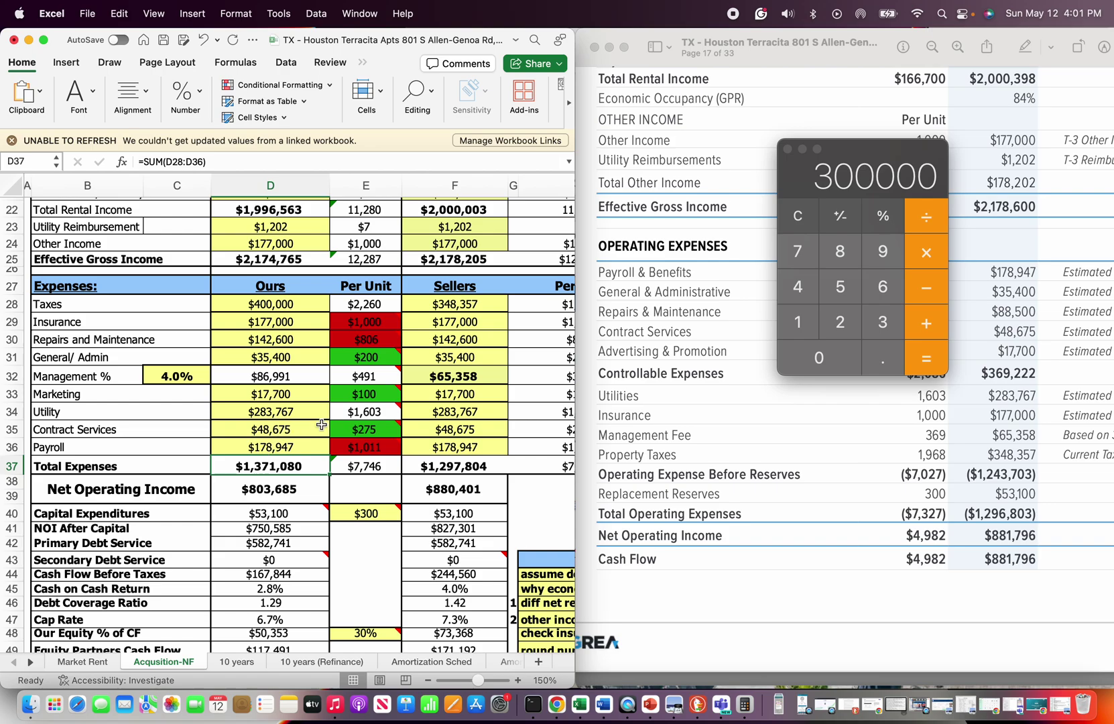
- Correct the Repairs and Maintenance expense to 88,500 in both the Sellers and Ours columns
{"action": "scroll", "coordinate": [336, 456], "scroll_direction": "down", "scroll_amount": 2}
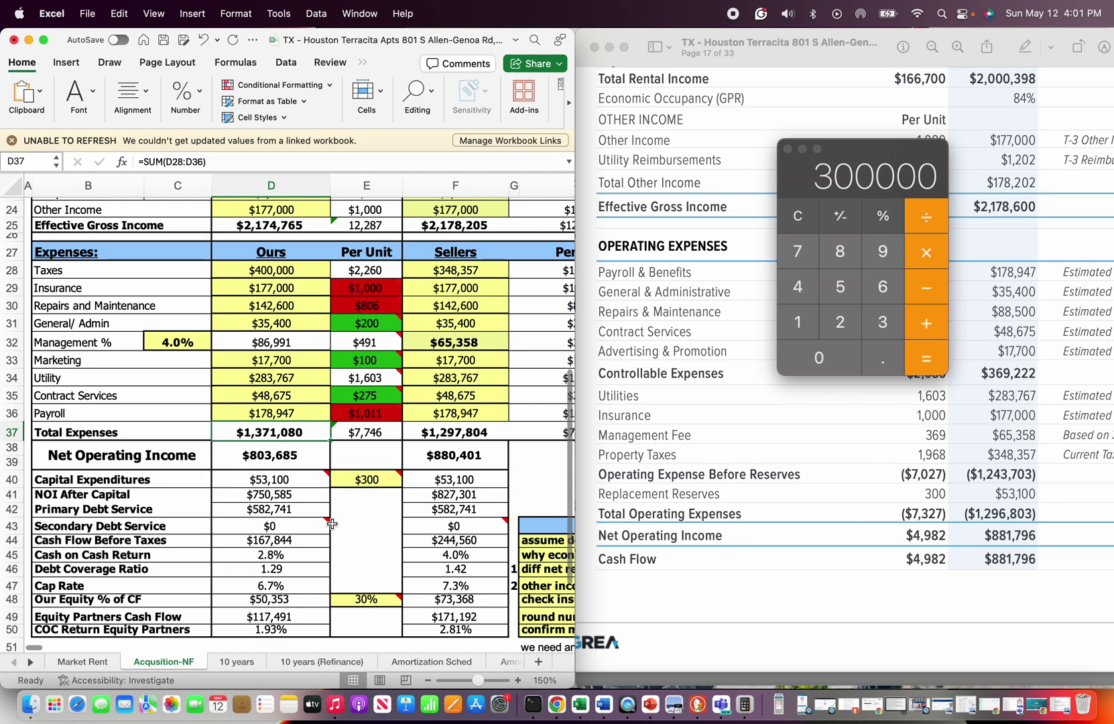
{"action": "scroll", "coordinate": [292, 527], "scroll_direction": "down", "scroll_amount": 2}
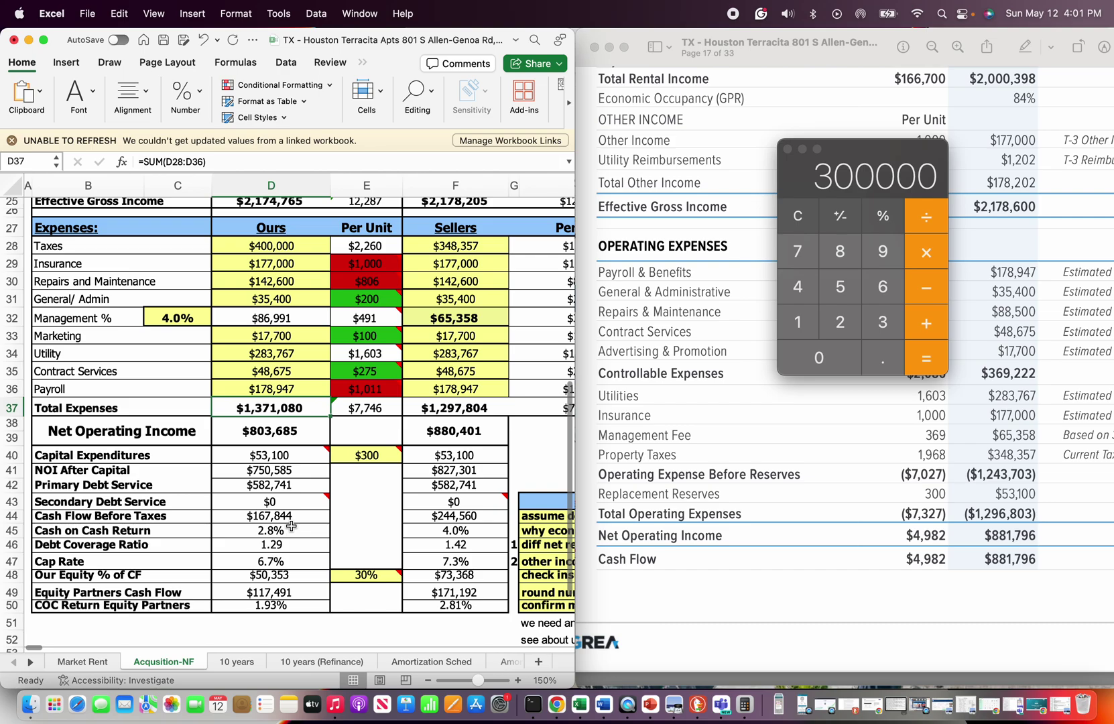
{"action": "scroll", "coordinate": [292, 527], "scroll_direction": "down", "scroll_amount": 1}
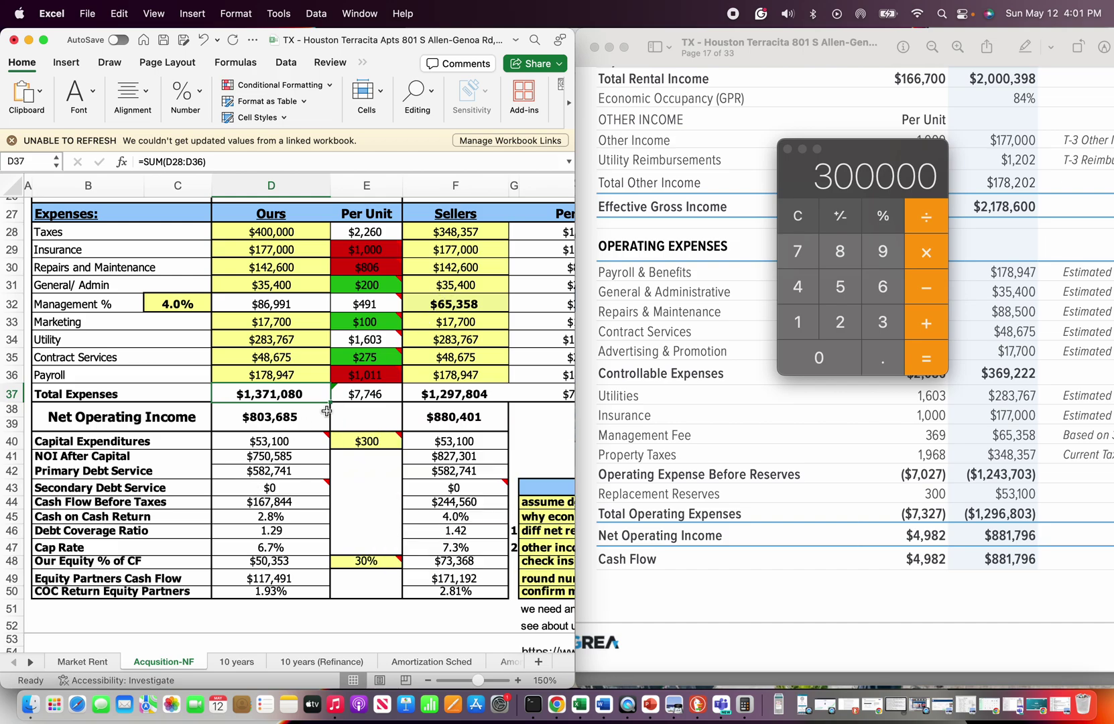
{"action": "mouse_move", "coordinate": [252, 443]}
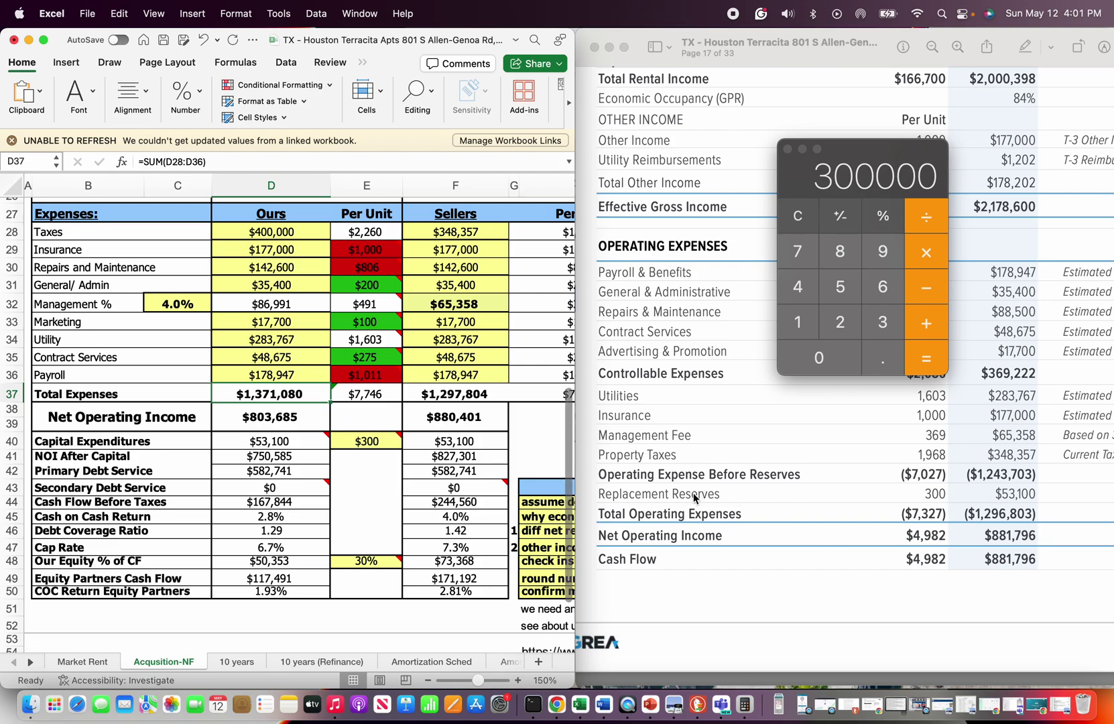
{"action": "left_click", "coordinate": [122, 444]}
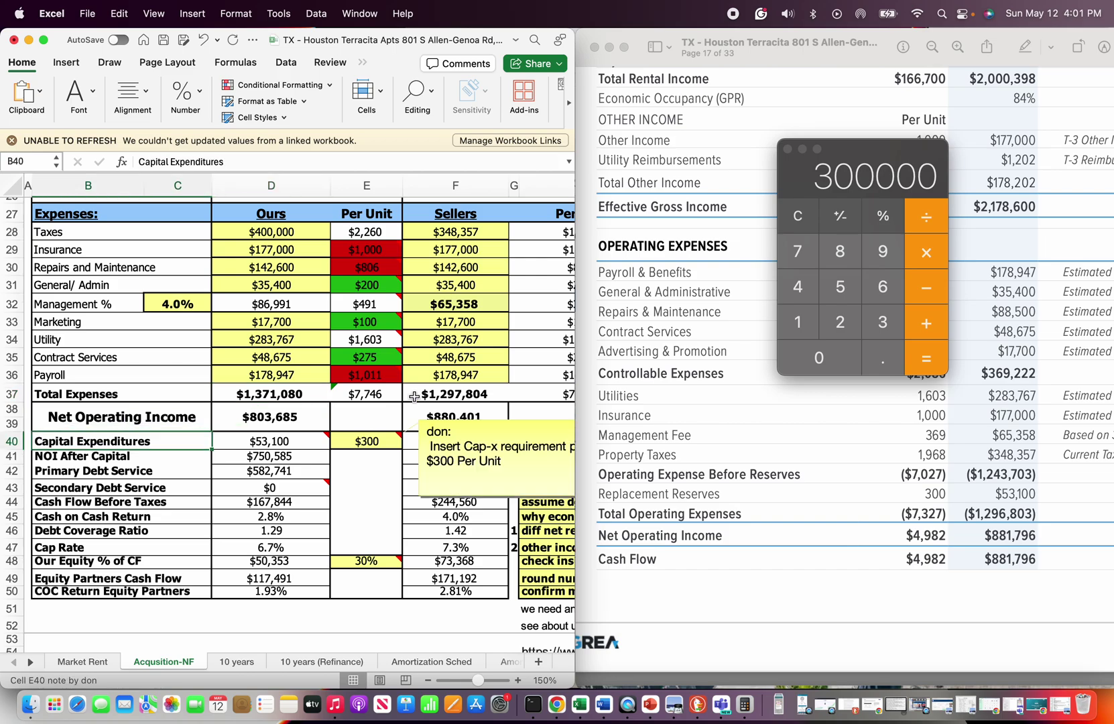
{"action": "scroll", "coordinate": [398, 416], "scroll_direction": "up", "scroll_amount": 3}
{"action": "left_click", "coordinate": [448, 316]}
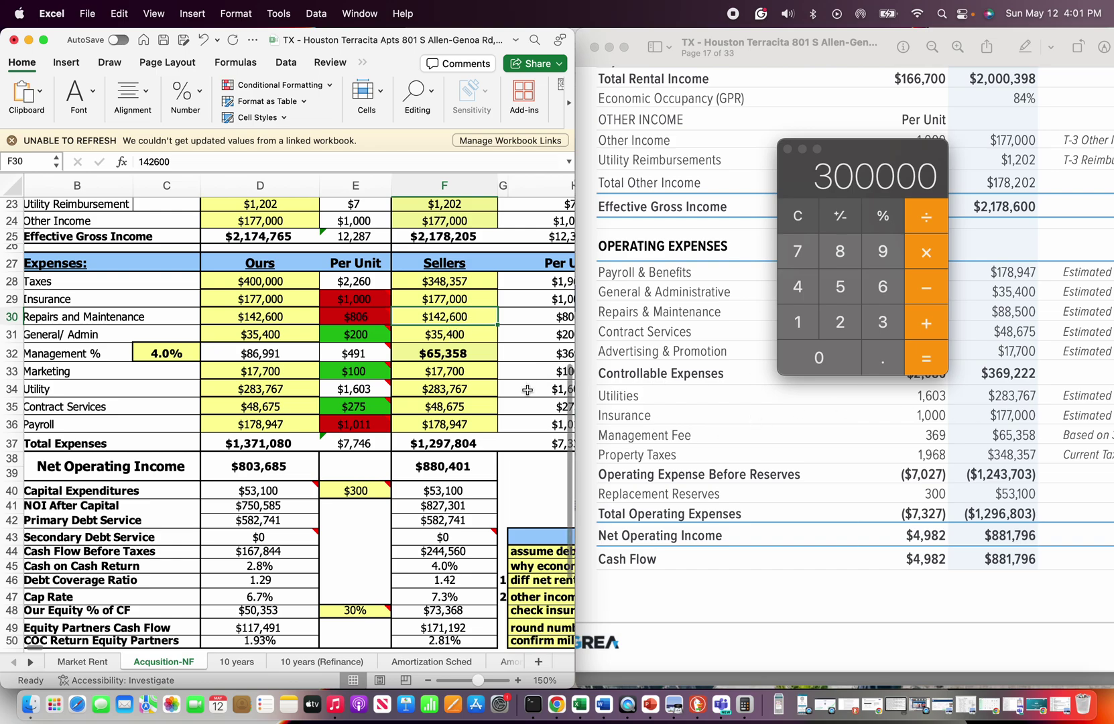
{"action": "type", "text": "88500"}
{"action": "key", "text": "Return"}
{"action": "left_click", "coordinate": [253, 316]}
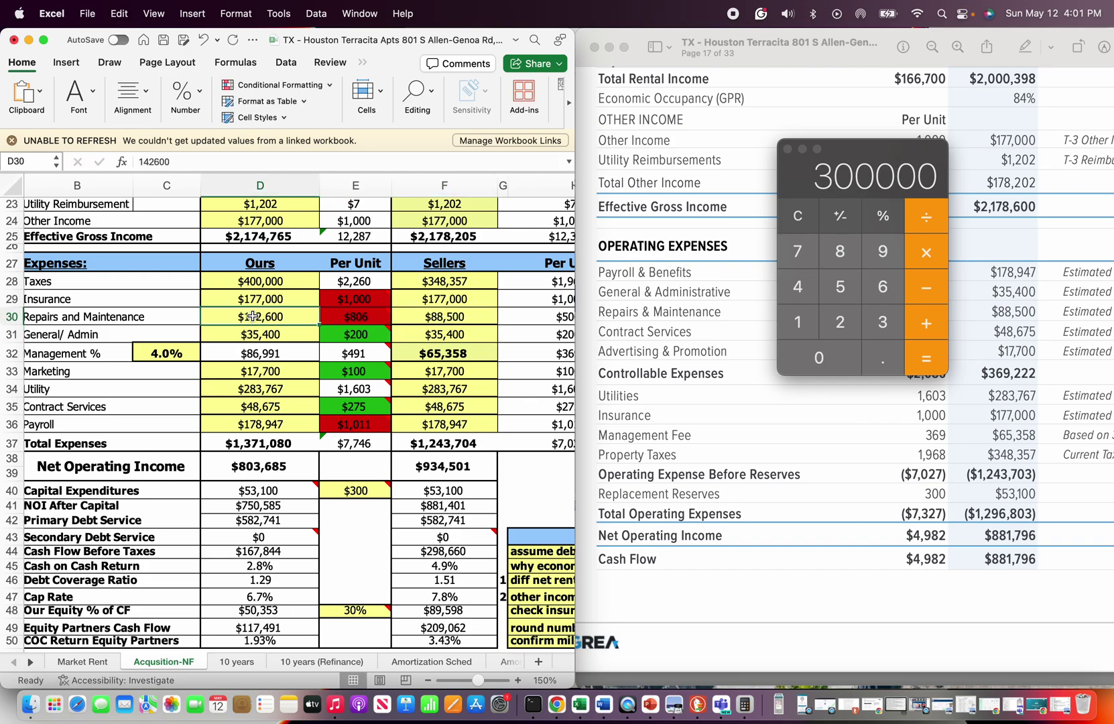
{"action": "type", "text": "88500"}
{"action": "key", "text": "Return"}
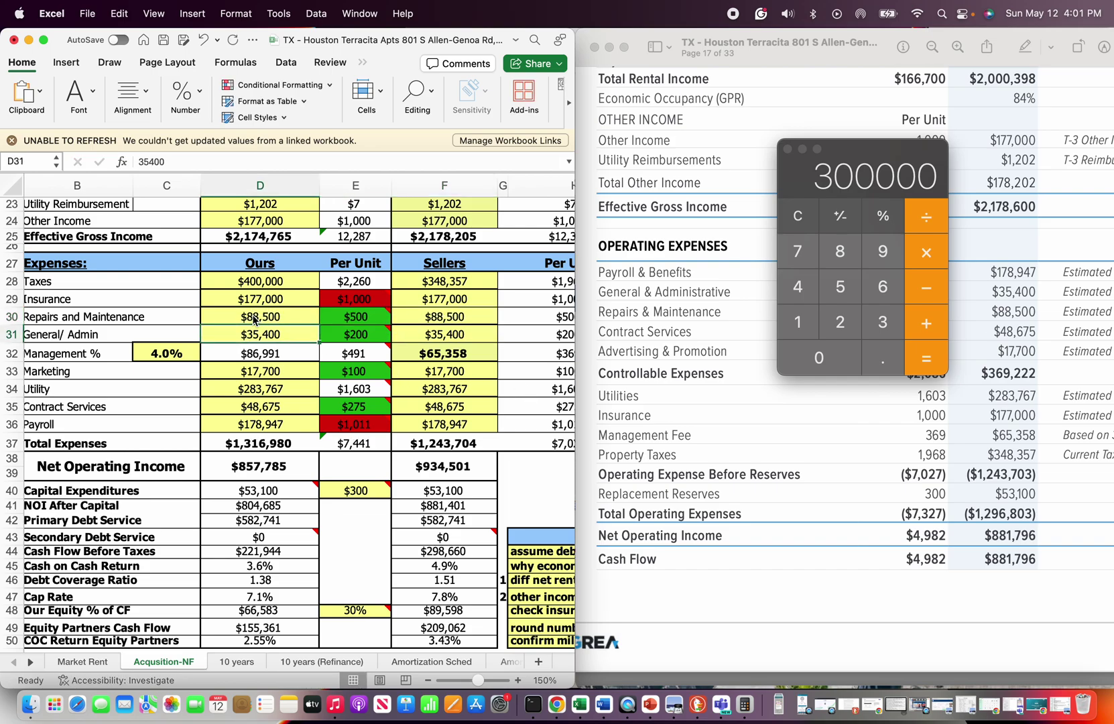
- Compare Net Operating Income, Capital Expenditures and NOI After Capital in both columns with the broker PDF's Net Operating Income and Cash Flow
{"action": "scroll", "coordinate": [255, 379], "scroll_direction": "down", "scroll_amount": 4}
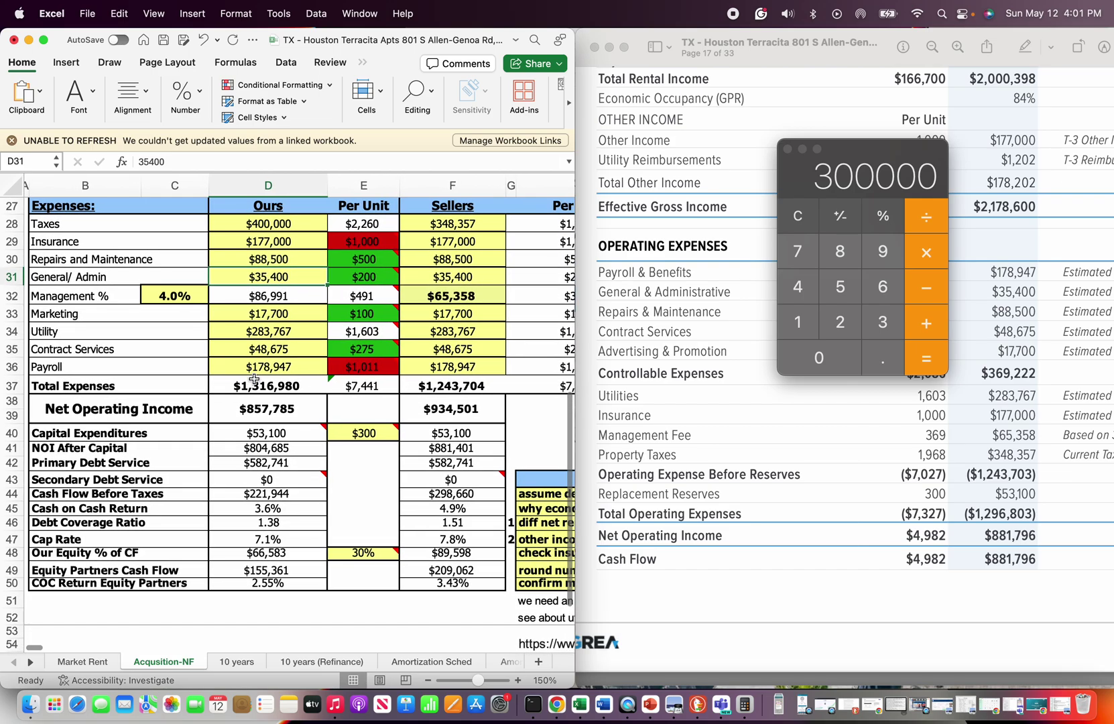
{"action": "left_click", "coordinate": [448, 413]}
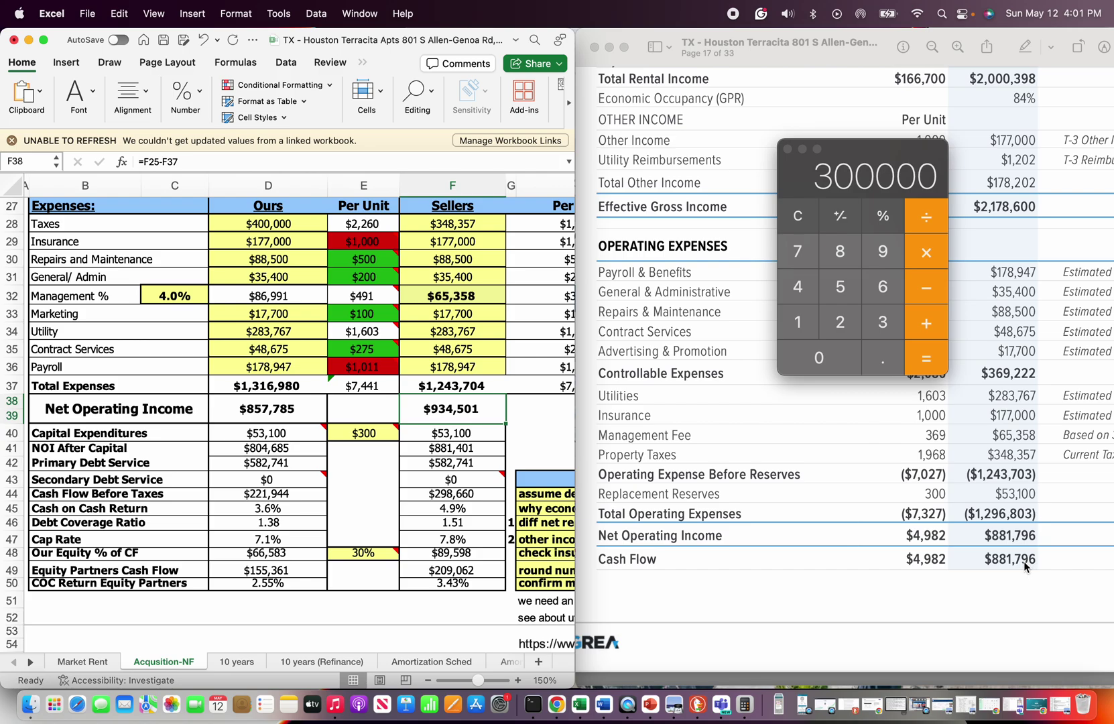
{"action": "left_click", "coordinate": [278, 414]}
{"action": "scroll", "coordinate": [250, 543], "scroll_direction": "down", "scroll_amount": 1}
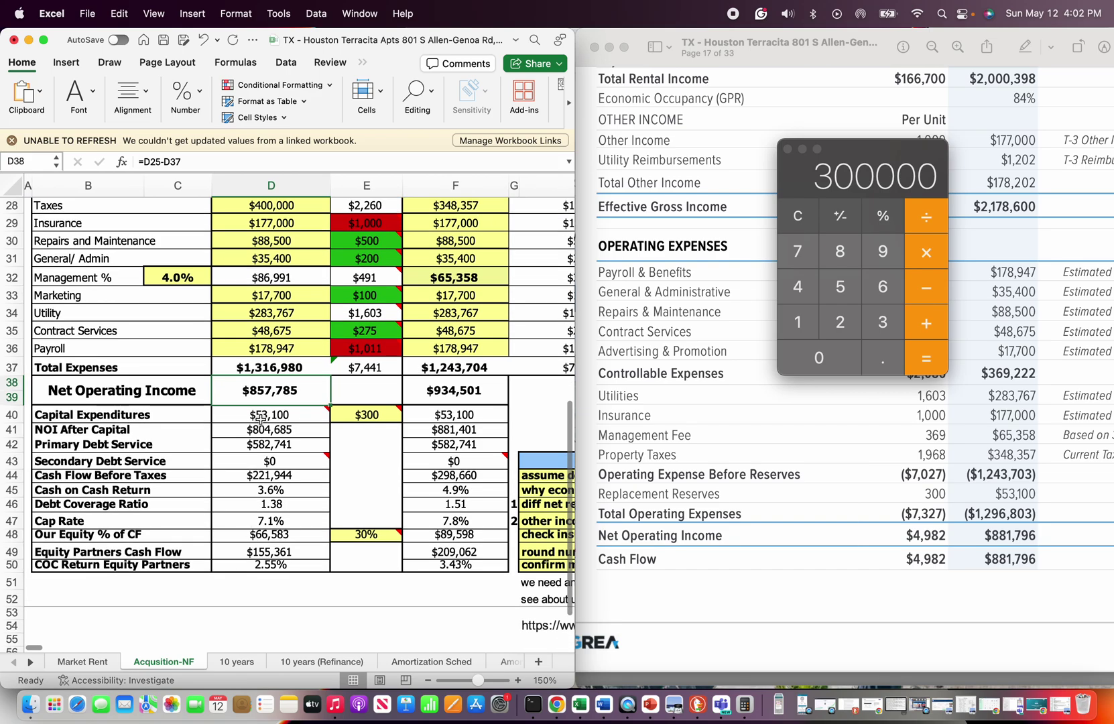
{"action": "left_click", "coordinate": [243, 417]}
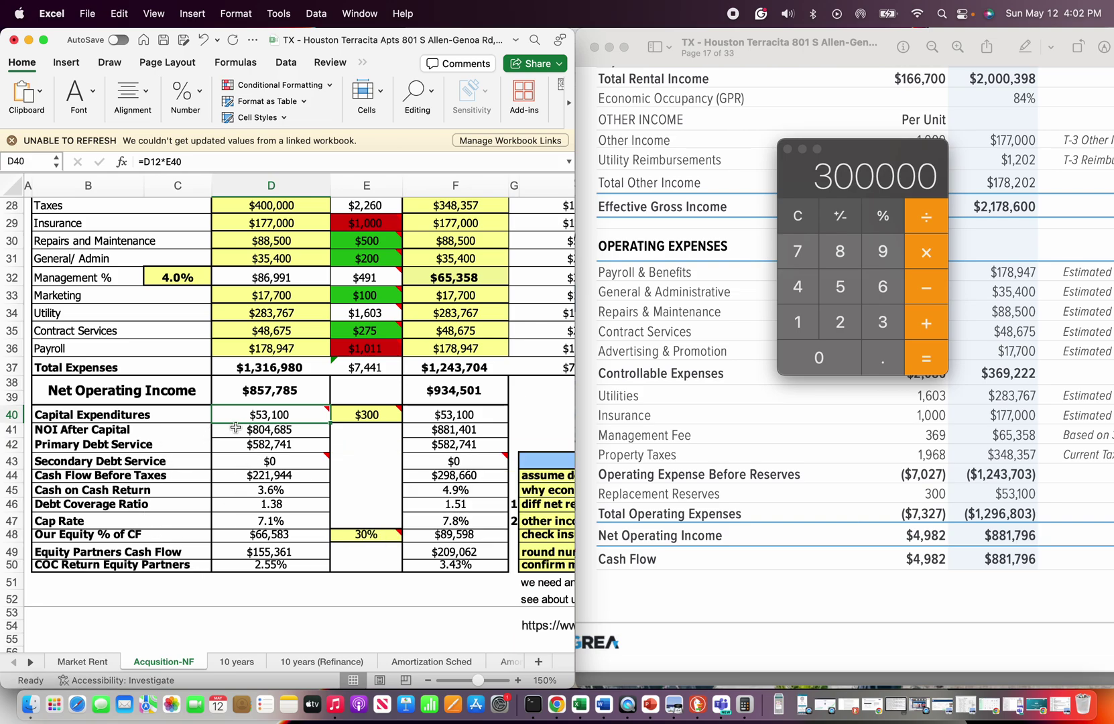
{"action": "left_click", "coordinate": [431, 432]}
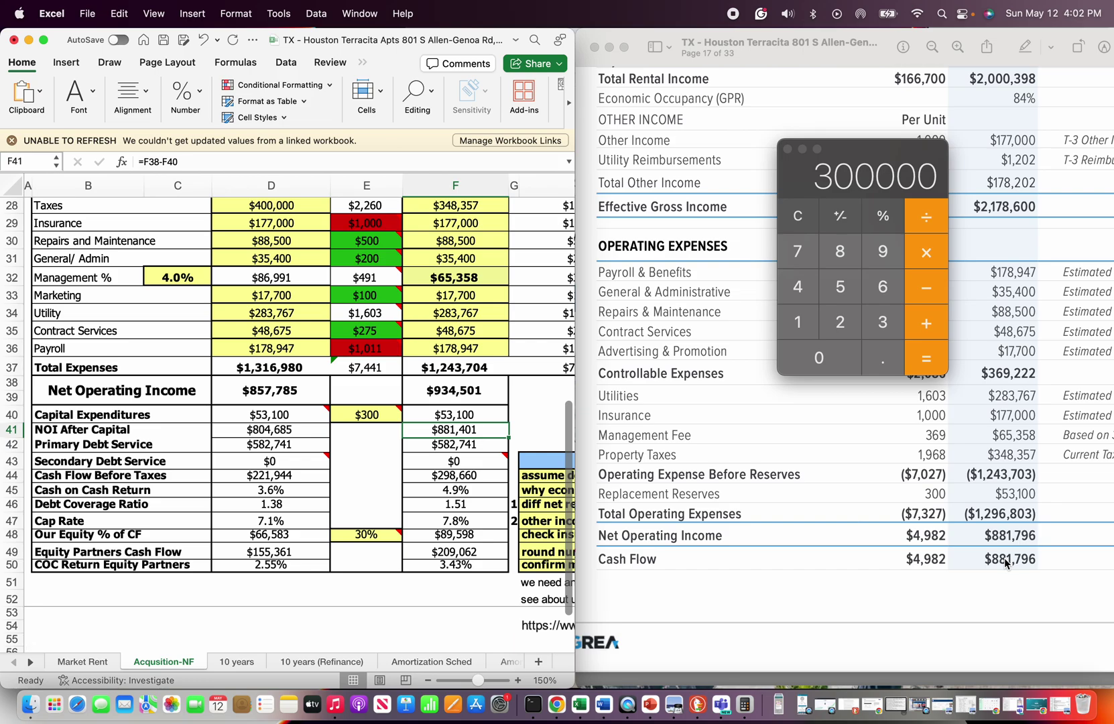
{"action": "scroll", "coordinate": [338, 578], "scroll_direction": "down", "scroll_amount": 2}
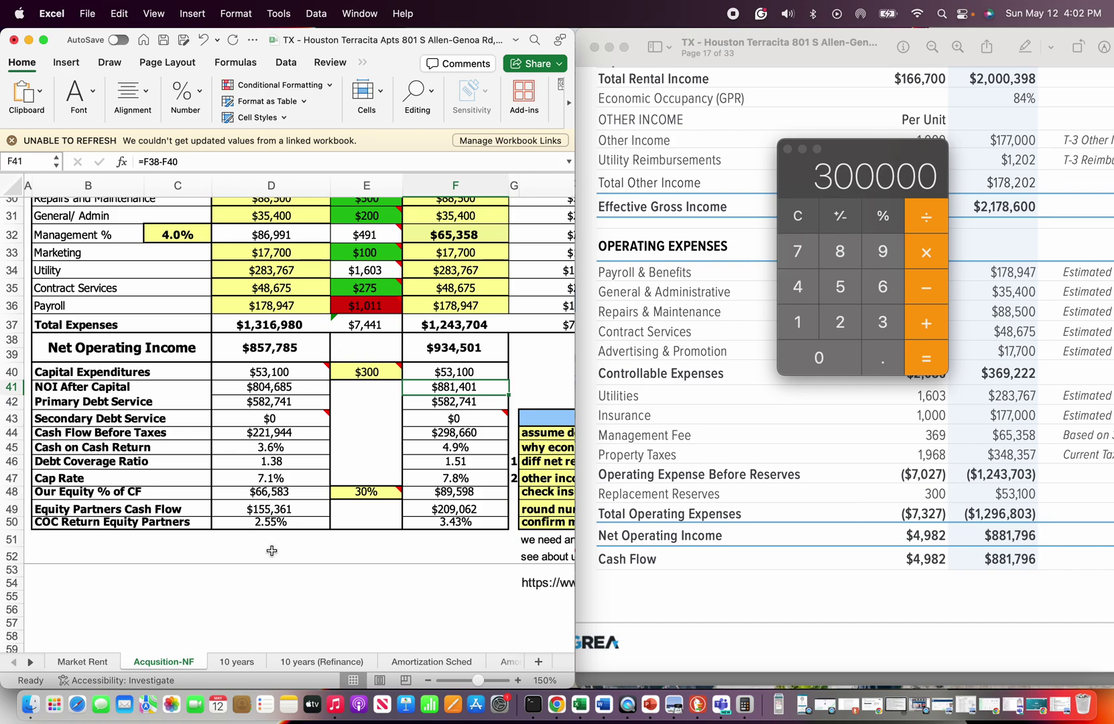
- Set the Purchase Price in Property Information to $15,000,000
{"action": "scroll", "coordinate": [271, 552], "scroll_direction": "down", "scroll_amount": 1}
{"action": "scroll", "coordinate": [271, 551], "scroll_direction": "up", "scroll_amount": 8}
{"action": "scroll", "coordinate": [272, 551], "scroll_direction": "up", "scroll_amount": 2}
{"action": "scroll", "coordinate": [272, 551], "scroll_direction": "down", "scroll_amount": 4}
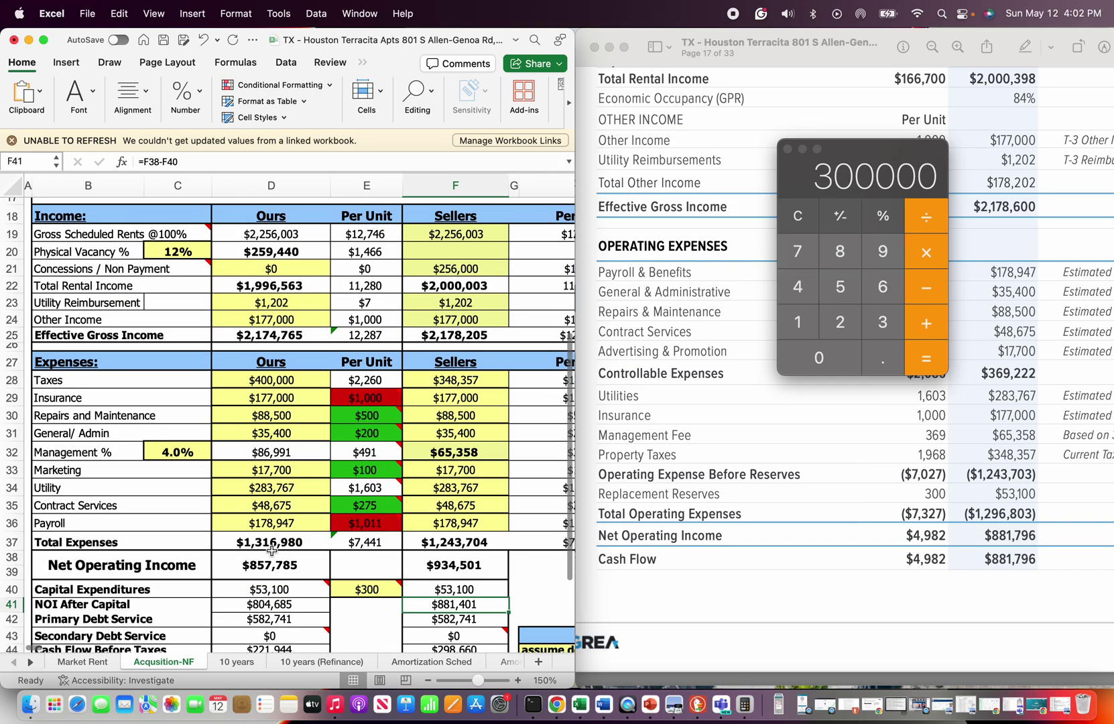
{"action": "left_click", "coordinate": [260, 343]}
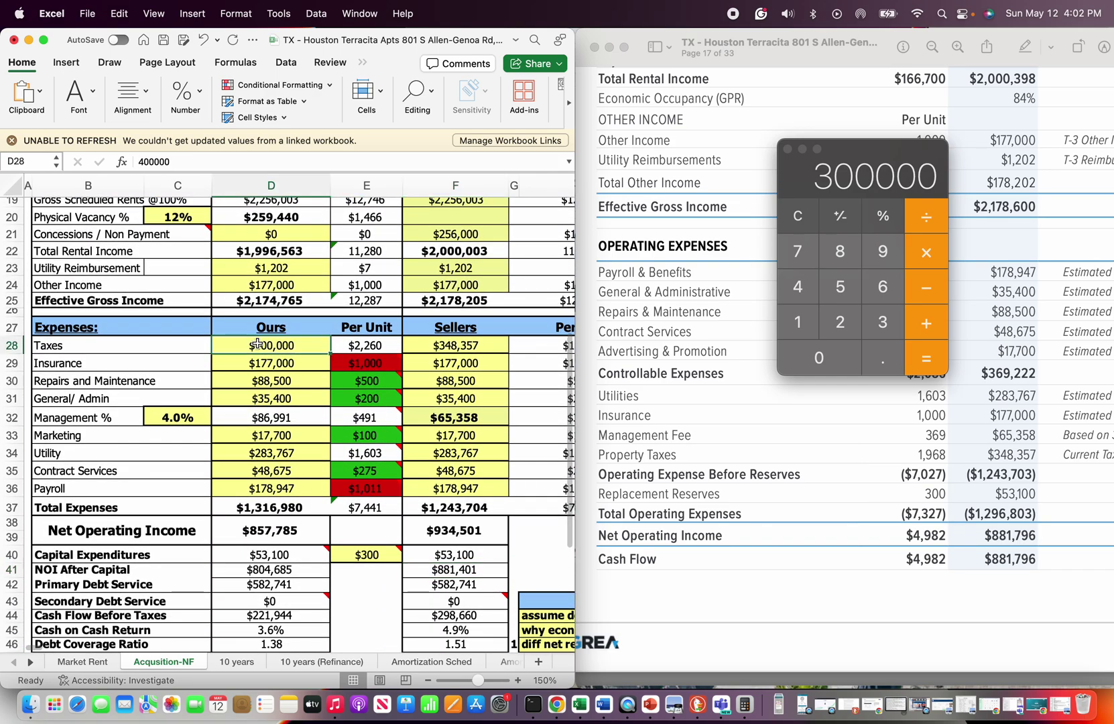
{"action": "scroll", "coordinate": [260, 433], "scroll_direction": "down", "scroll_amount": 1}
{"action": "scroll", "coordinate": [259, 433], "scroll_direction": "up", "scroll_amount": 7}
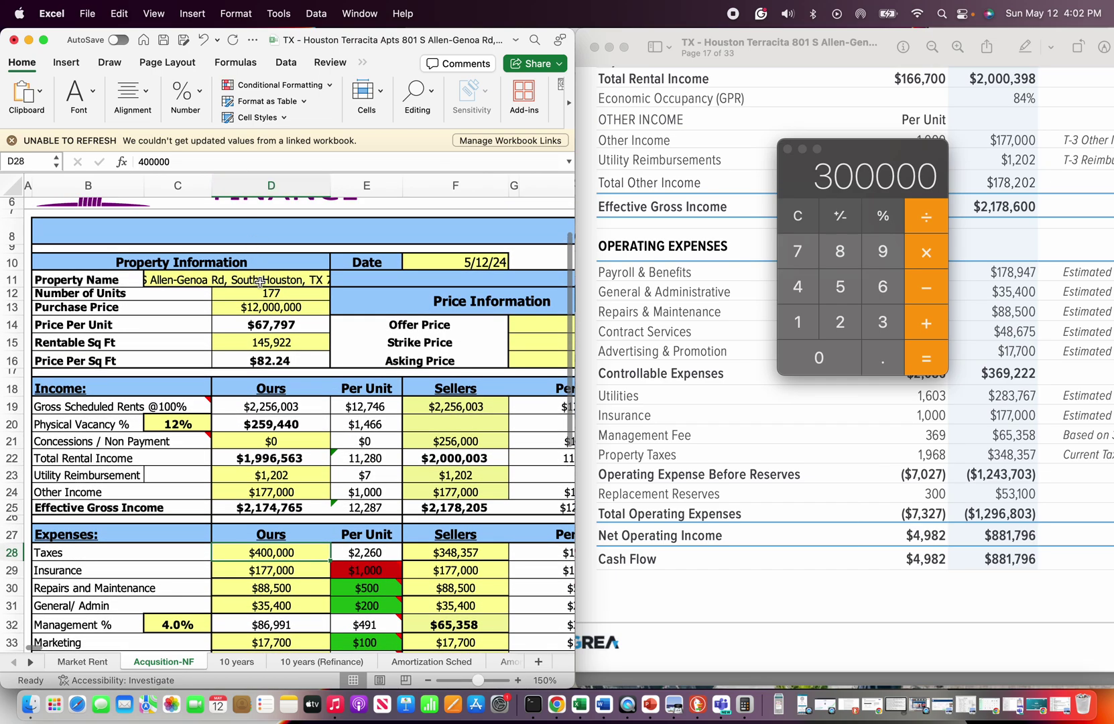
{"action": "left_click", "coordinate": [265, 309]}
{"action": "type", "text": "15"}
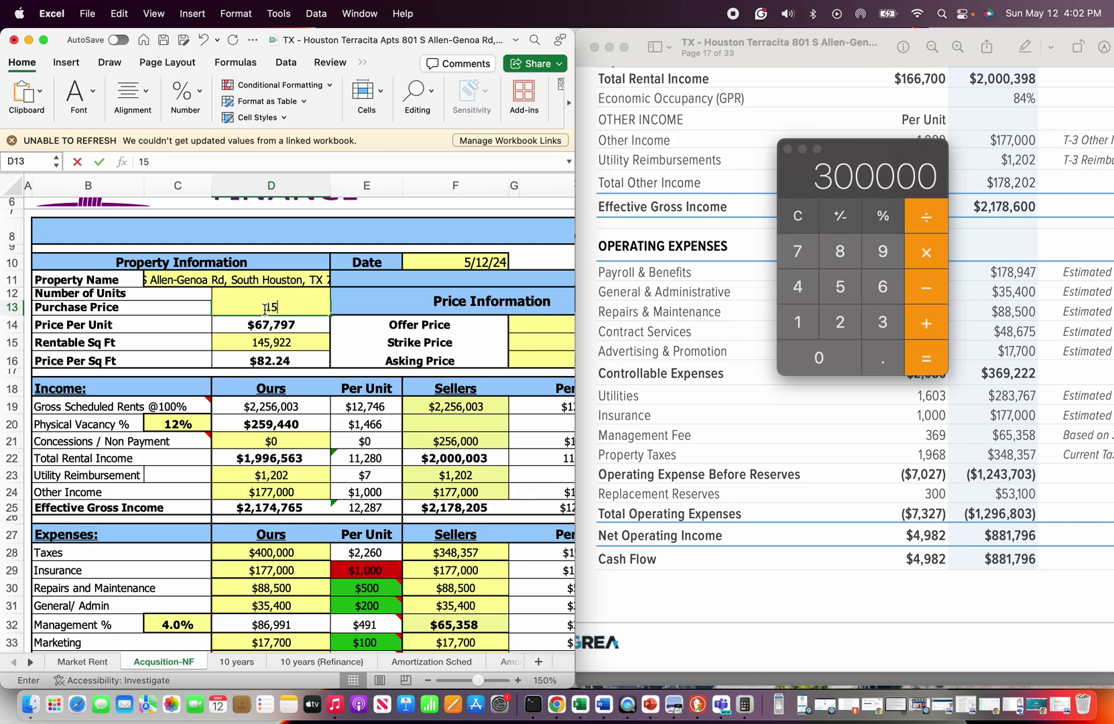
{"action": "type", "text": "00000"}
{"action": "key", "text": "Return"}
{"action": "left_click", "coordinate": [290, 308]}
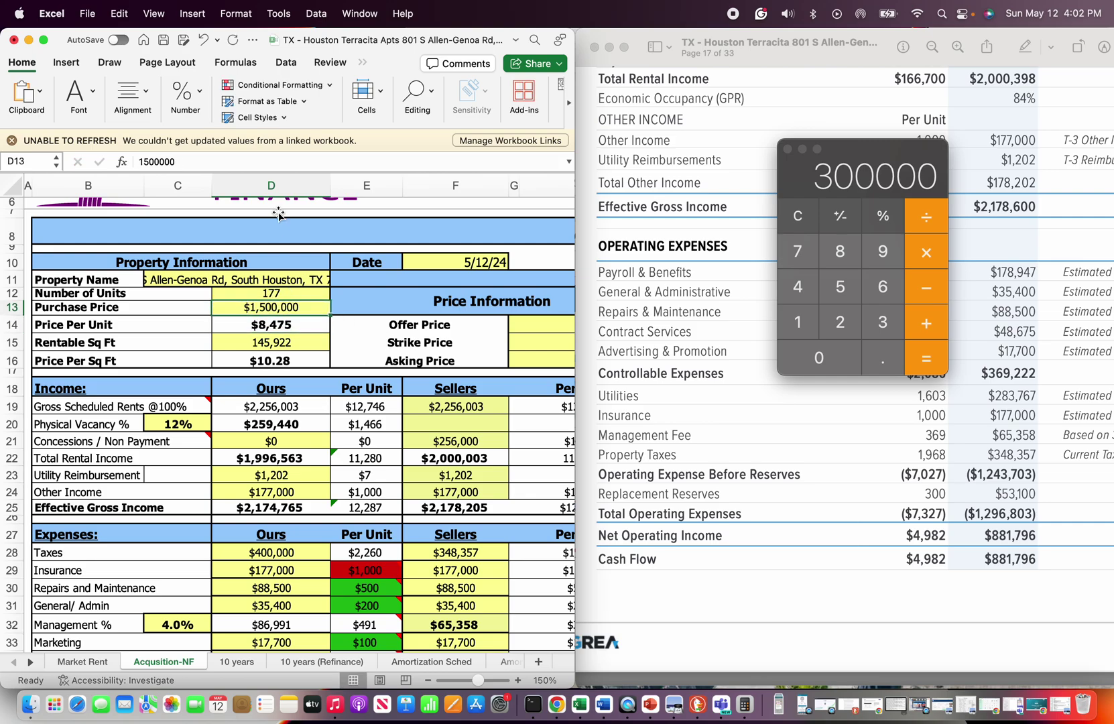
{"action": "left_click", "coordinate": [266, 163]}
{"action": "type", "text": "0"}
{"action": "key", "text": "Return"}
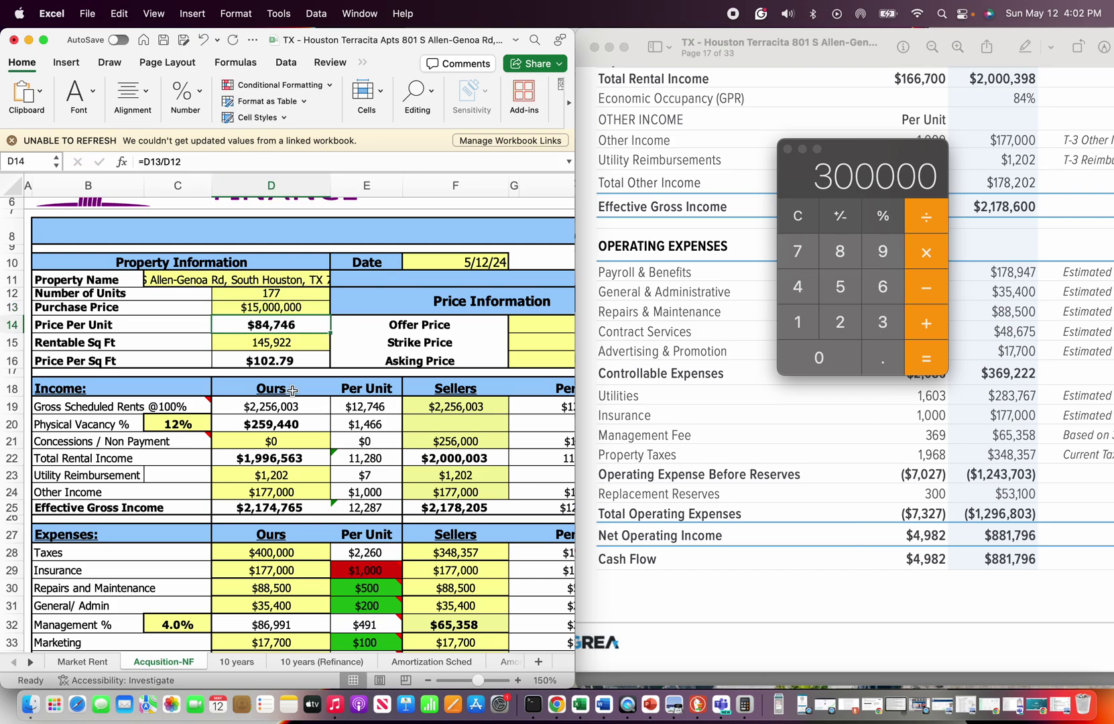
- Review debt service, cash flow, cash on cash return, debt coverage and cap rate in the Ours and Sellers columns
{"action": "scroll", "coordinate": [289, 415], "scroll_direction": "down", "scroll_amount": 5}
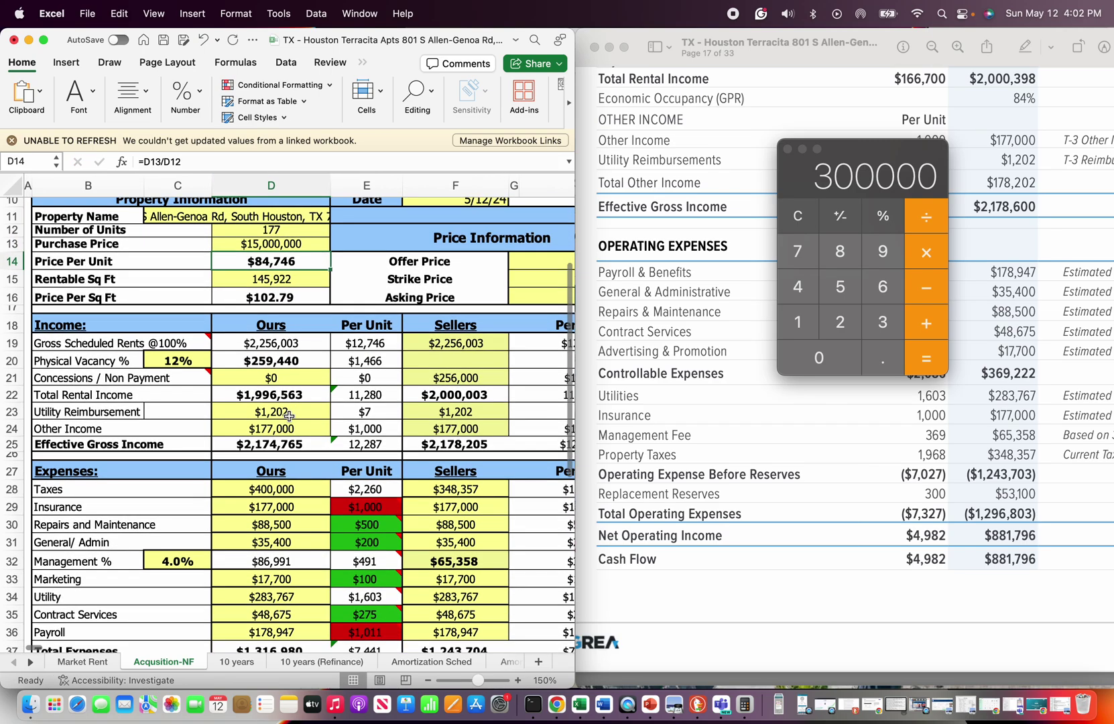
{"action": "scroll", "coordinate": [289, 417], "scroll_direction": "down", "scroll_amount": 10}
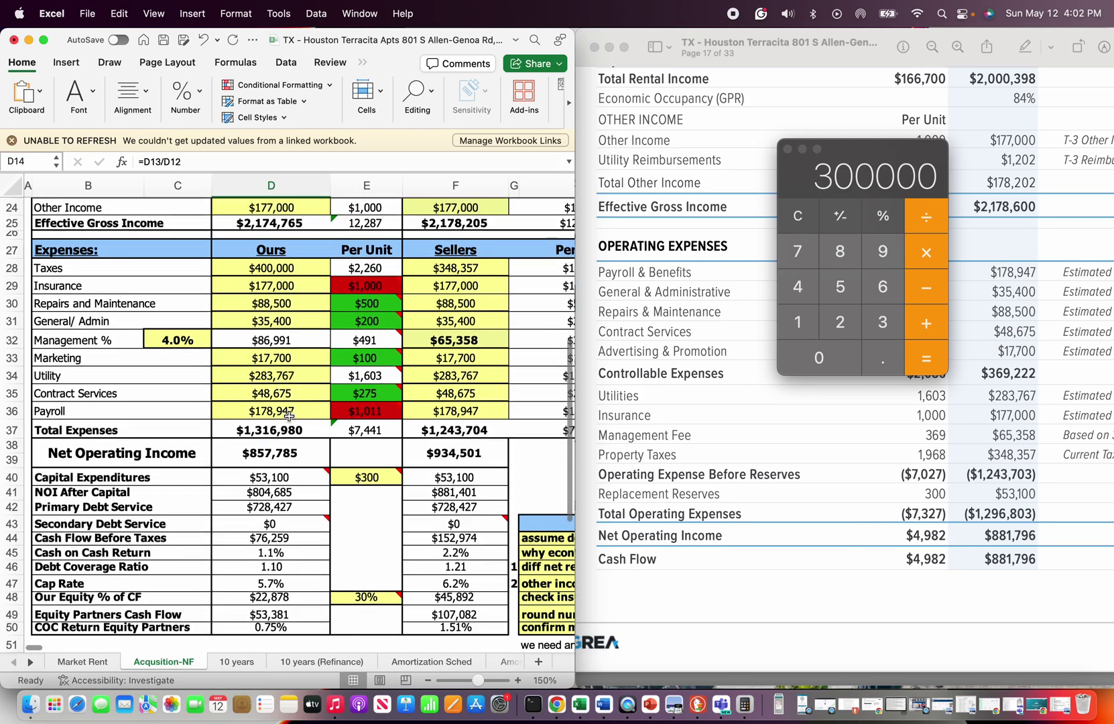
{"action": "scroll", "coordinate": [289, 416], "scroll_direction": "down", "scroll_amount": 3}
{"action": "scroll", "coordinate": [289, 416], "scroll_direction": "up", "scroll_amount": 2}
{"action": "mouse_move", "coordinate": [289, 416]}
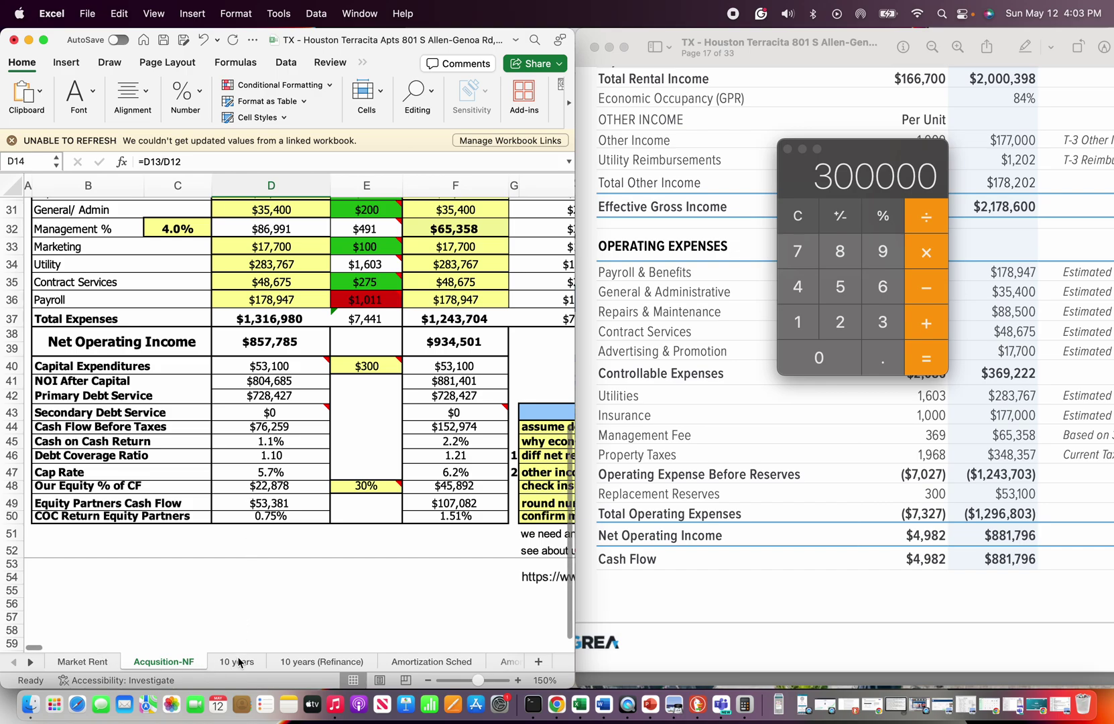
- Try 35% and 37% as the % Down in the Mortgage Info section
{"action": "scroll", "coordinate": [326, 374], "scroll_direction": "up", "scroll_amount": 10}
{"action": "scroll", "coordinate": [325, 374], "scroll_direction": "right", "scroll_amount": 5}
{"action": "scroll", "coordinate": [325, 375], "scroll_direction": "right", "scroll_amount": 2}
{"action": "scroll", "coordinate": [325, 375], "scroll_direction": "left", "scroll_amount": 5}
{"action": "scroll", "coordinate": [325, 374], "scroll_direction": "up", "scroll_amount": 4}
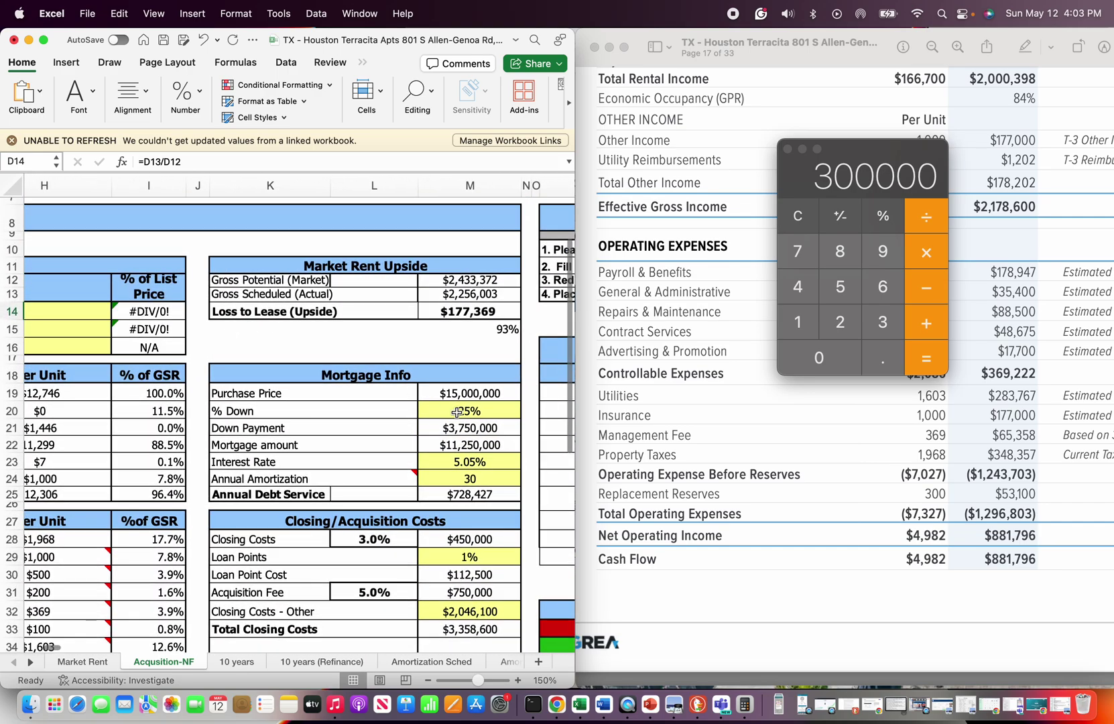
{"action": "left_click", "coordinate": [468, 411]}
{"action": "type", "text": "35"}
{"action": "key", "text": "Return"}
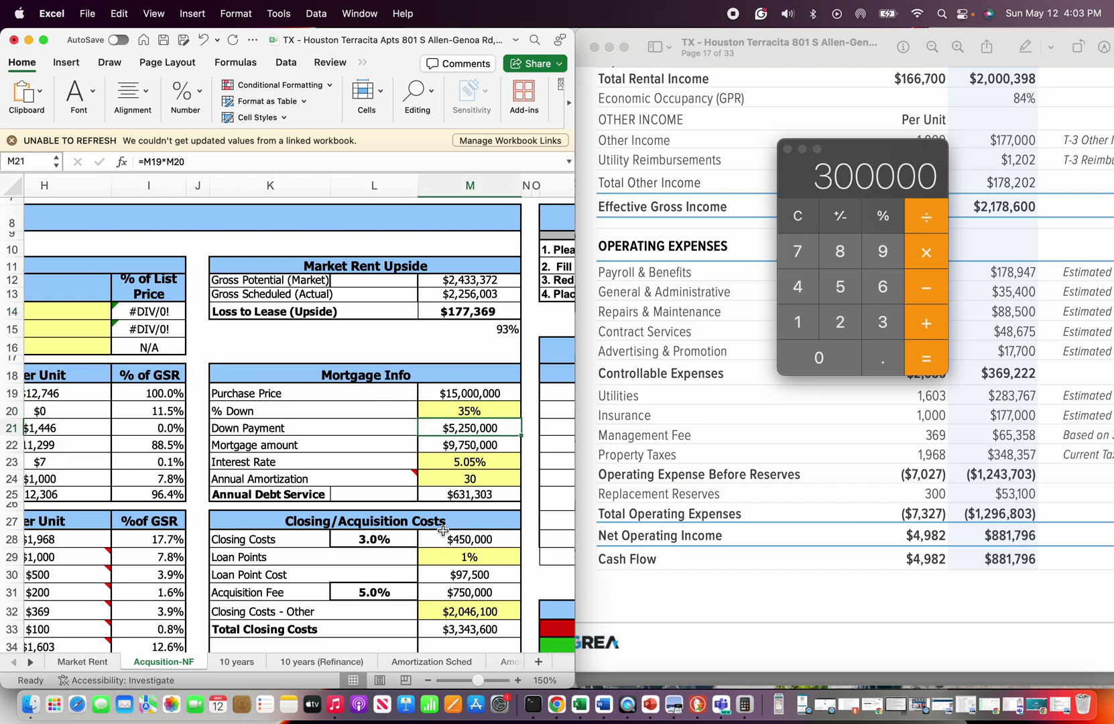
{"action": "left_click", "coordinate": [441, 412]}
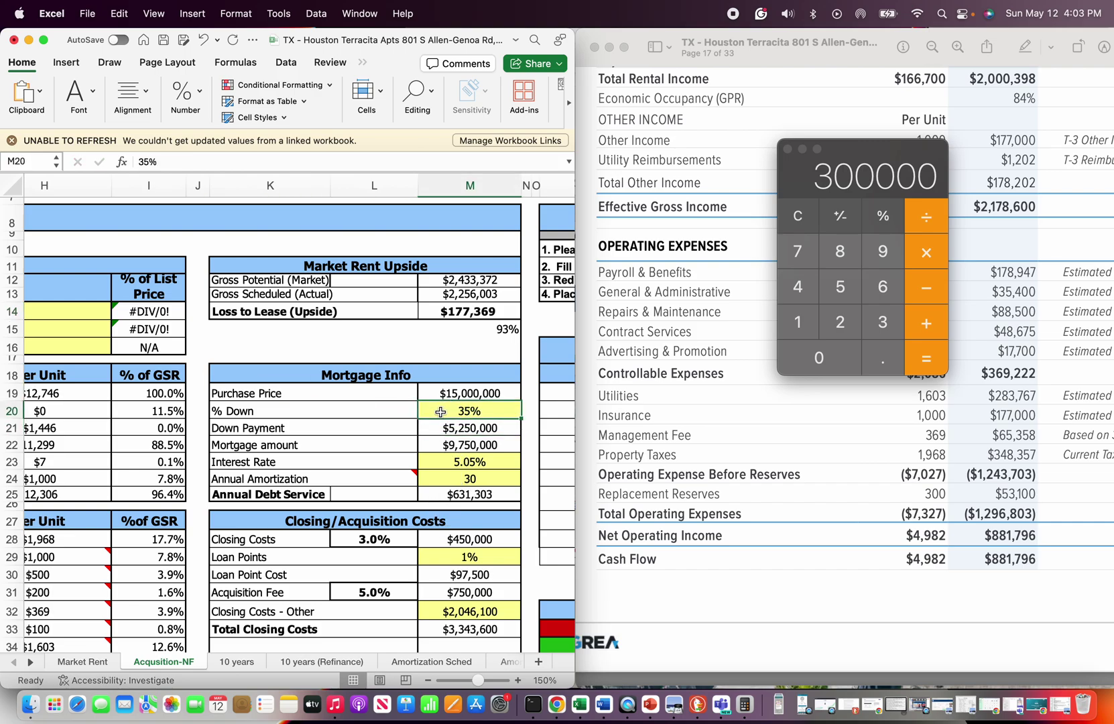
{"action": "type", "text": "37"}
{"action": "key", "text": "Return"}
- Set the % Down in the Mortgage Info section to 40%
{"action": "left_click", "coordinate": [444, 410]}
{"action": "type", "text": "40"}
{"action": "key", "text": "Return"}
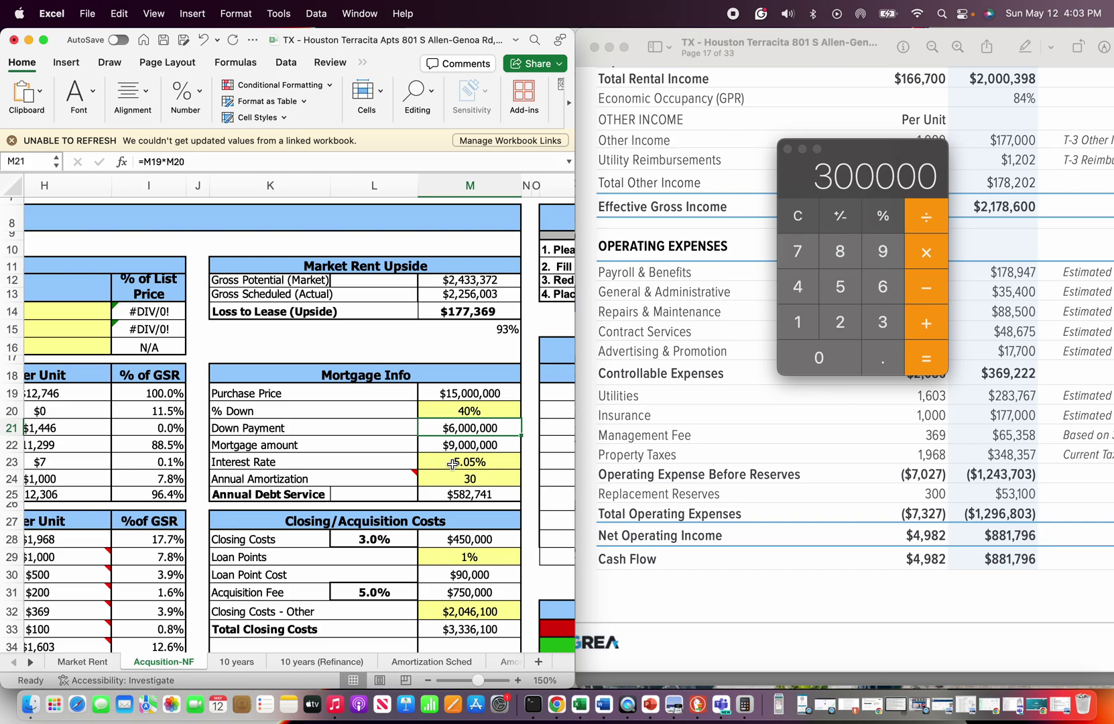
- Examine the Closing/Acquisition Costs and inspect the Value Add Rehab formula in the Closing Cost - Others table
{"action": "scroll", "coordinate": [456, 449], "scroll_direction": "down", "scroll_amount": 2}
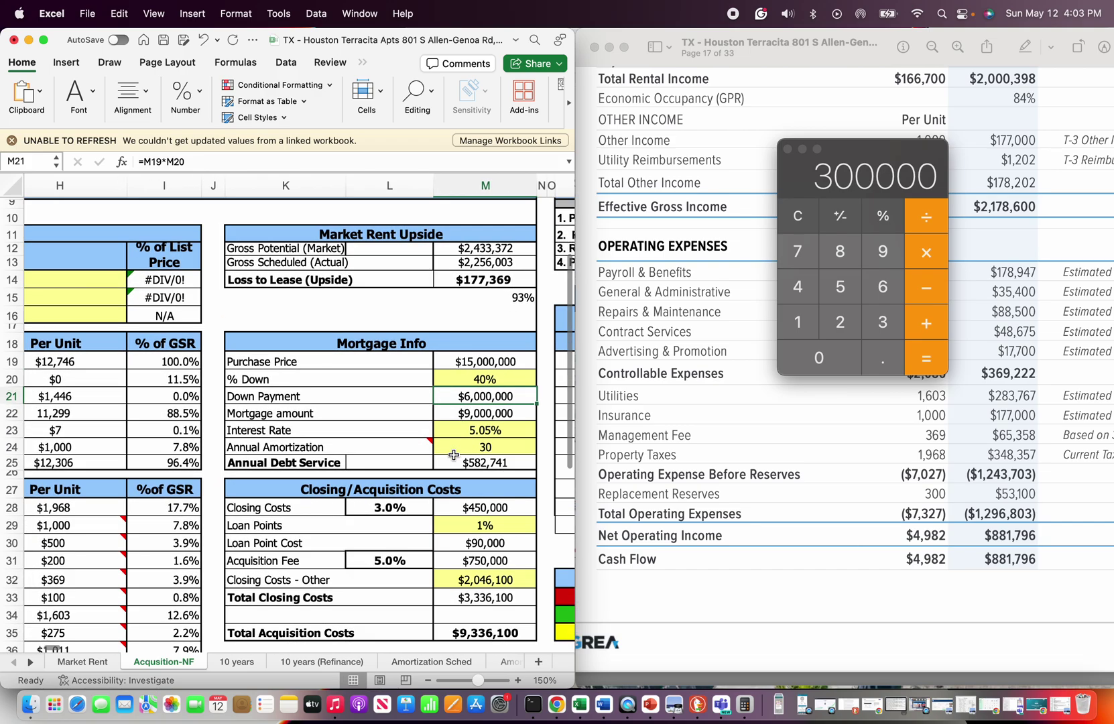
{"action": "scroll", "coordinate": [459, 462], "scroll_direction": "down", "scroll_amount": 3}
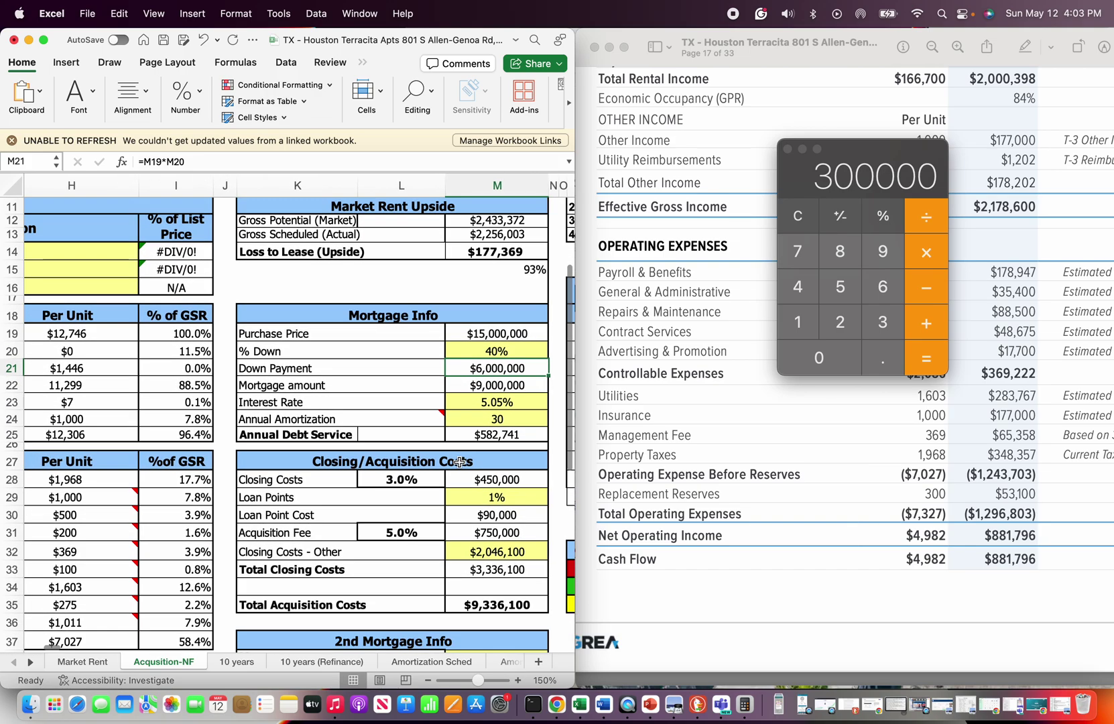
{"action": "scroll", "coordinate": [459, 463], "scroll_direction": "down", "scroll_amount": 3}
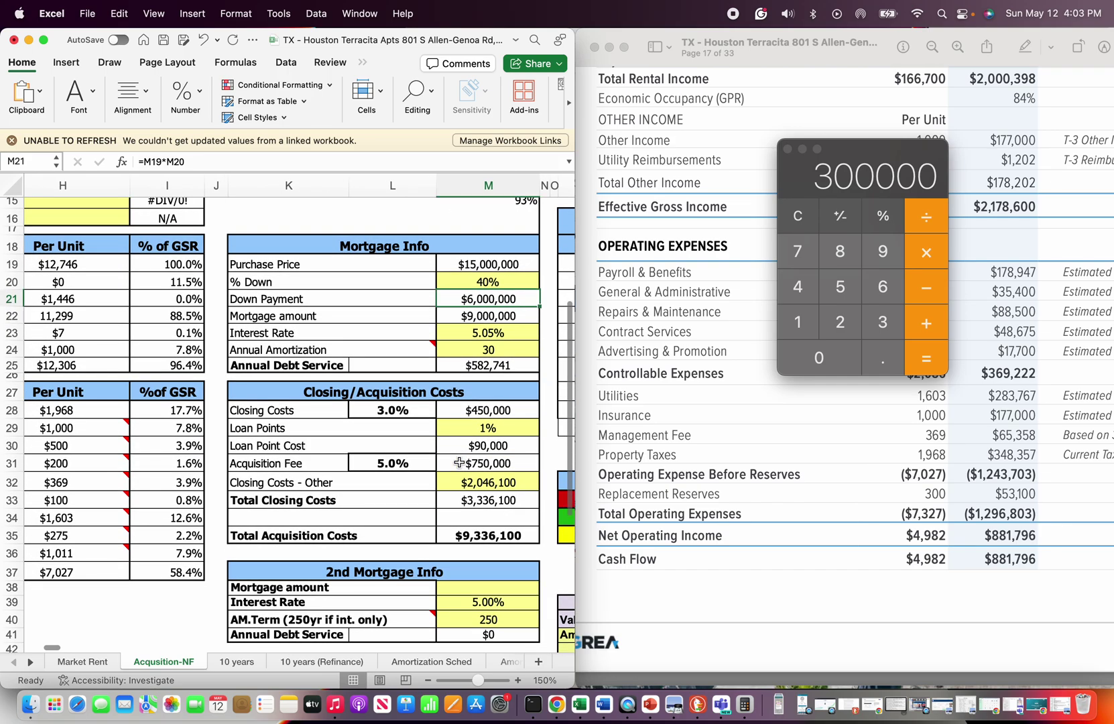
{"action": "scroll", "coordinate": [392, 436], "scroll_direction": "down", "scroll_amount": 3}
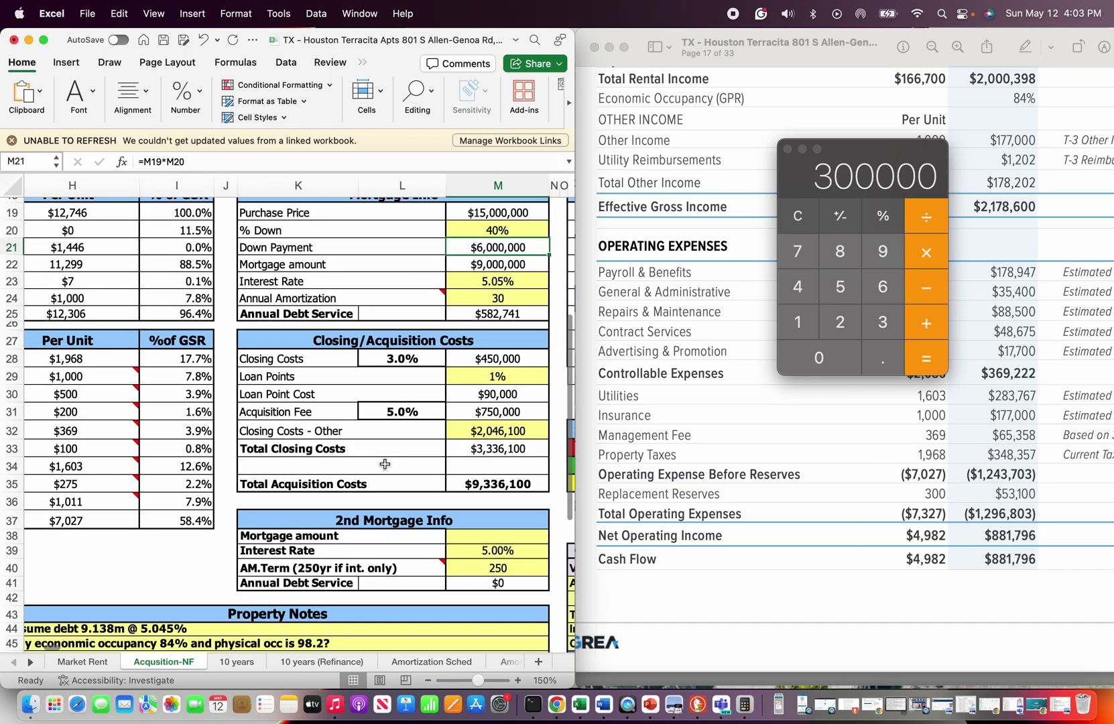
{"action": "scroll", "coordinate": [450, 430], "scroll_direction": "down", "scroll_amount": 3}
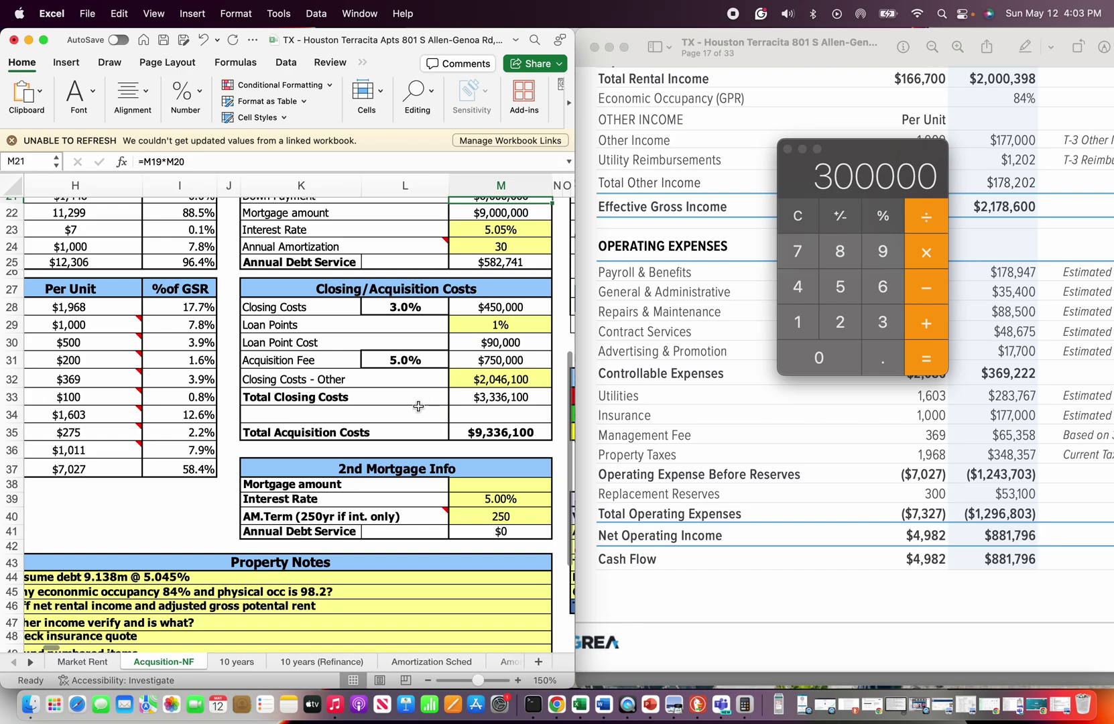
{"action": "scroll", "coordinate": [337, 417], "scroll_direction": "right", "scroll_amount": 5}
{"action": "scroll", "coordinate": [337, 416], "scroll_direction": "down", "scroll_amount": 3}
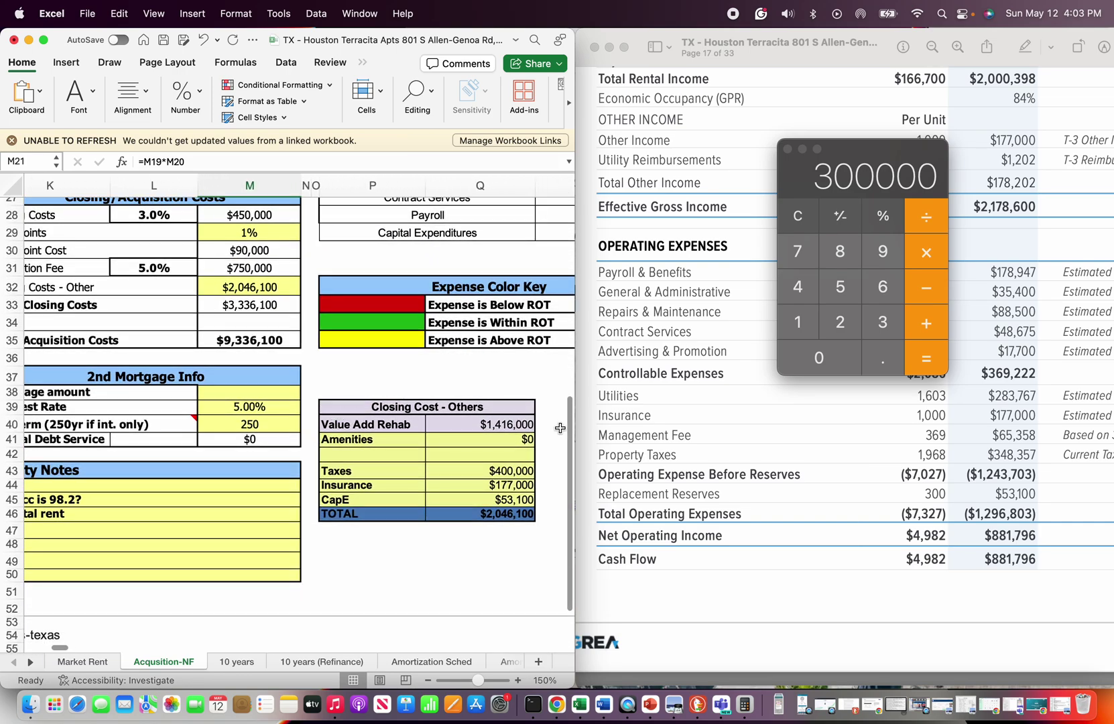
{"action": "left_click", "coordinate": [468, 423]}
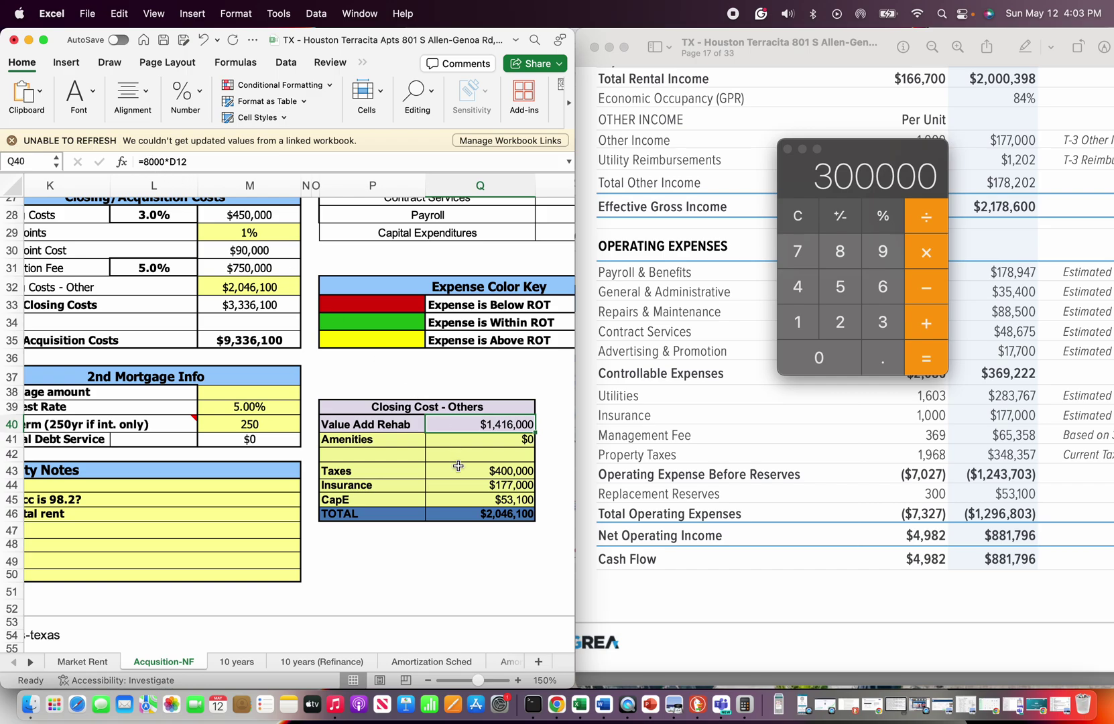
- Compare Total Closing Costs and Total Acquisition Costs with the Mortgage Info figures and the Closing Cost - Others breakdown
{"action": "scroll", "coordinate": [458, 466], "scroll_direction": "left", "scroll_amount": 1}
{"action": "scroll", "coordinate": [458, 465], "scroll_direction": "down", "scroll_amount": 2}
{"action": "scroll", "coordinate": [458, 465], "scroll_direction": "up", "scroll_amount": 2}
{"action": "scroll", "coordinate": [458, 466], "scroll_direction": "up", "scroll_amount": 3}
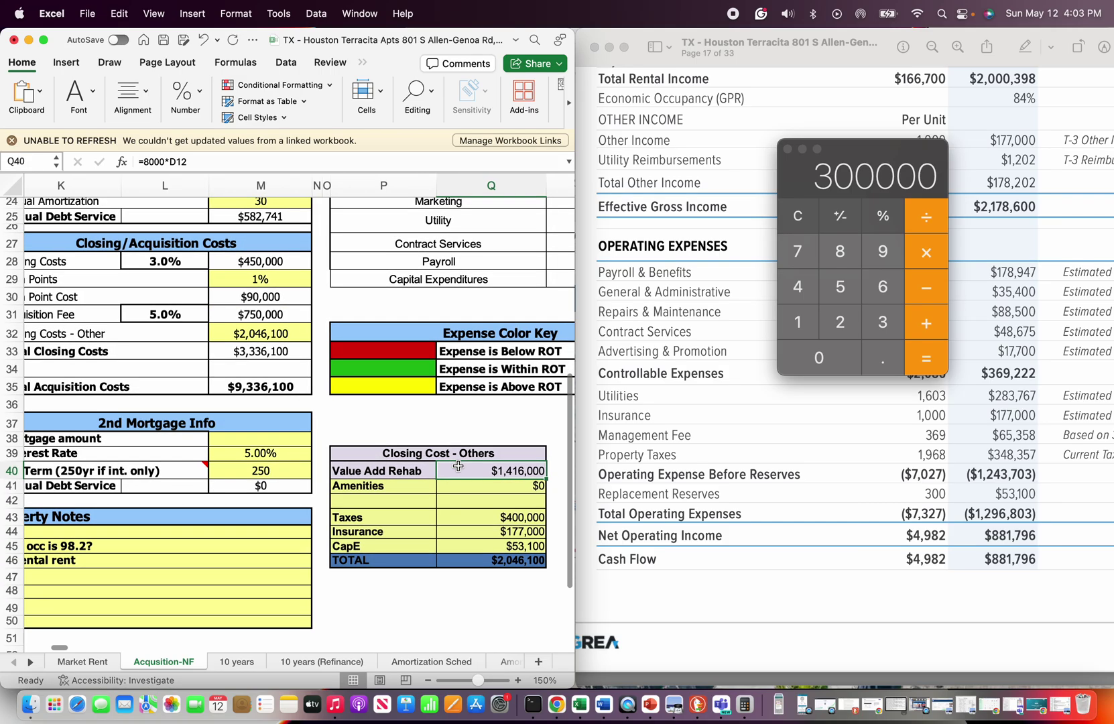
{"action": "scroll", "coordinate": [458, 465], "scroll_direction": "up", "scroll_amount": 3}
{"action": "scroll", "coordinate": [458, 466], "scroll_direction": "left", "scroll_amount": 5}
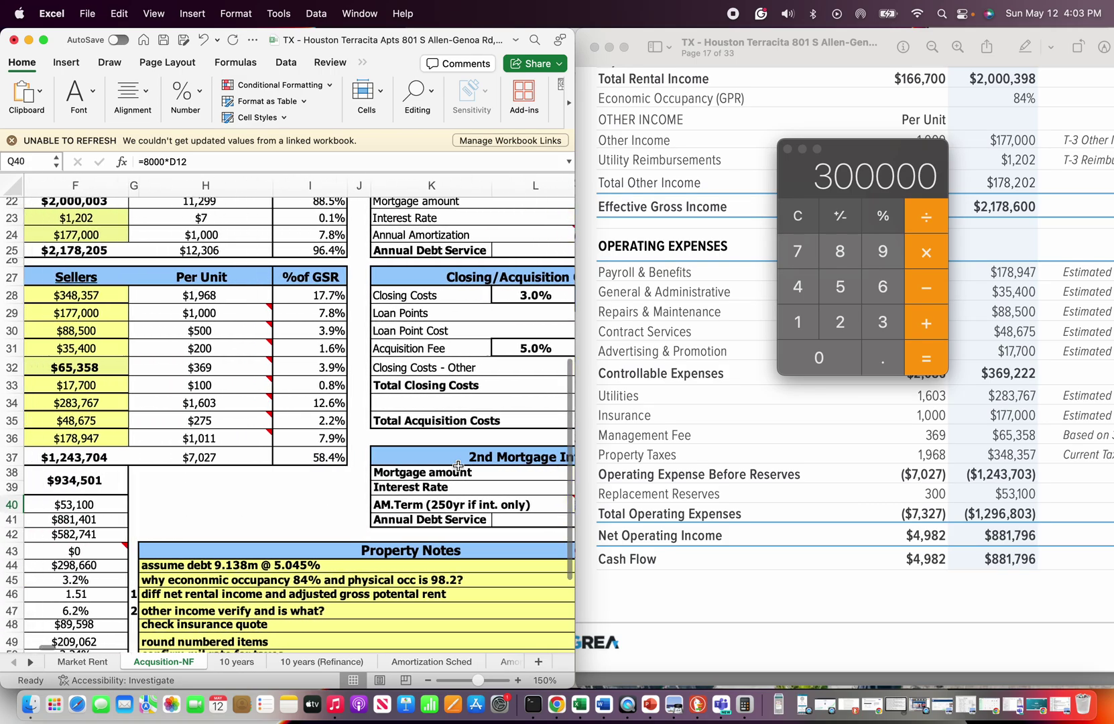
{"action": "scroll", "coordinate": [457, 465], "scroll_direction": "left", "scroll_amount": 2}
{"action": "scroll", "coordinate": [457, 466], "scroll_direction": "up", "scroll_amount": 5}
{"action": "scroll", "coordinate": [458, 465], "scroll_direction": "down", "scroll_amount": 4}
{"action": "scroll", "coordinate": [458, 465], "scroll_direction": "right", "scroll_amount": 4}
{"action": "scroll", "coordinate": [458, 465], "scroll_direction": "down", "scroll_amount": 3}
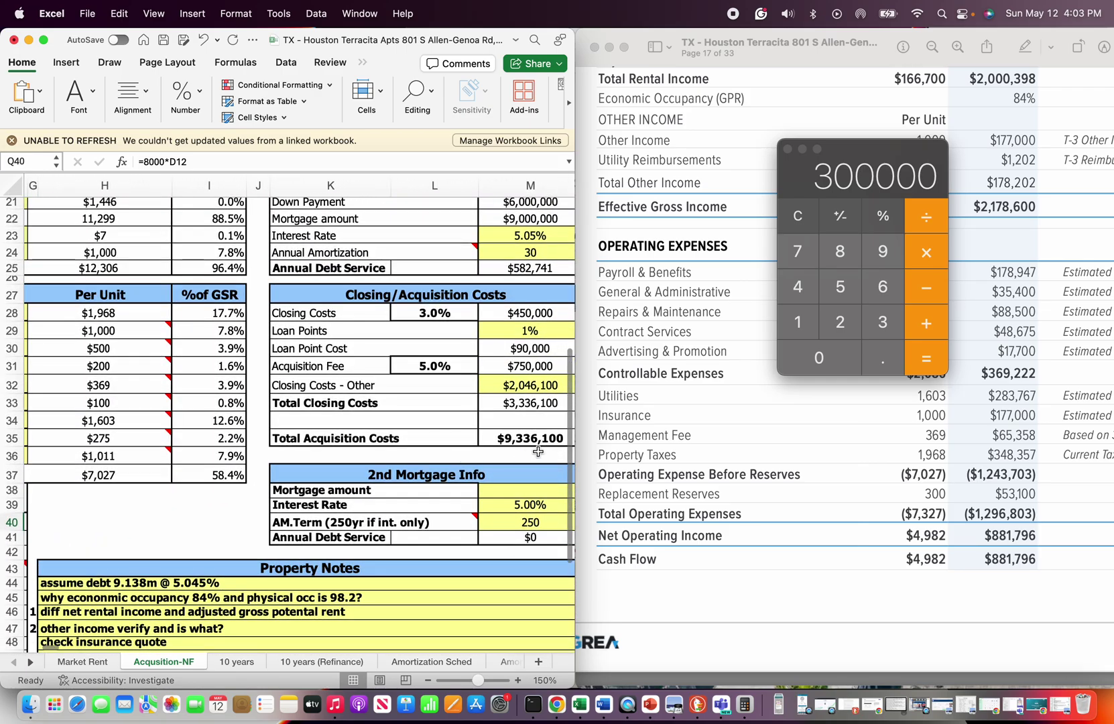
{"action": "scroll", "coordinate": [520, 440], "scroll_direction": "down", "scroll_amount": 3}
{"action": "scroll", "coordinate": [519, 441], "scroll_direction": "right", "scroll_amount": 1}
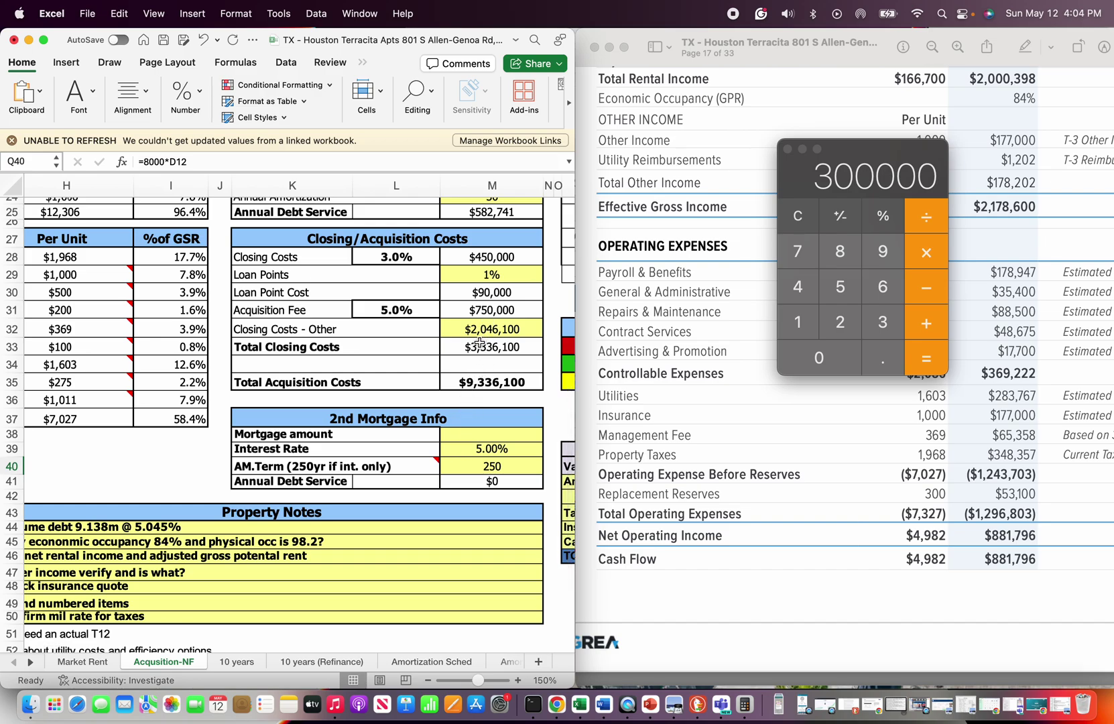
{"action": "scroll", "coordinate": [474, 383], "scroll_direction": "up", "scroll_amount": 2}
{"action": "scroll", "coordinate": [475, 382], "scroll_direction": "right", "scroll_amount": 3}
{"action": "scroll", "coordinate": [474, 382], "scroll_direction": "down", "scroll_amount": 2}
{"action": "scroll", "coordinate": [475, 382], "scroll_direction": "right", "scroll_amount": 2}
{"action": "scroll", "coordinate": [466, 407], "scroll_direction": "up", "scroll_amount": 5}
{"action": "scroll", "coordinate": [466, 407], "scroll_direction": "left", "scroll_amount": 3}
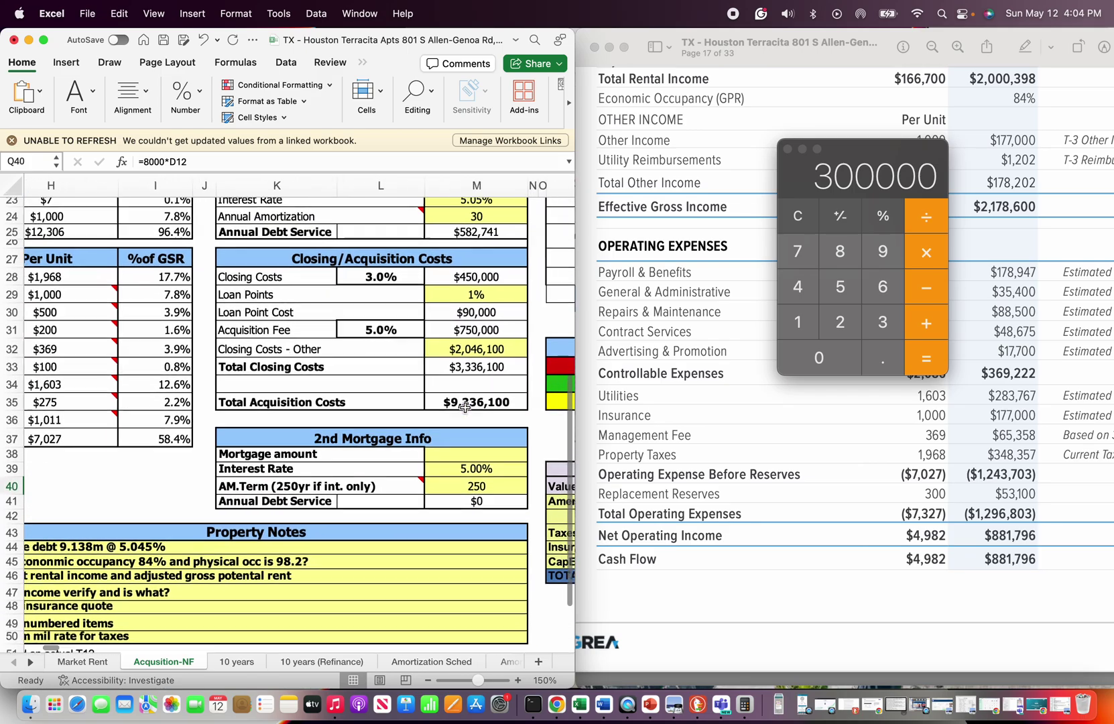
{"action": "scroll", "coordinate": [466, 407], "scroll_direction": "up", "scroll_amount": 3}
{"action": "scroll", "coordinate": [466, 407], "scroll_direction": "left", "scroll_amount": 1}
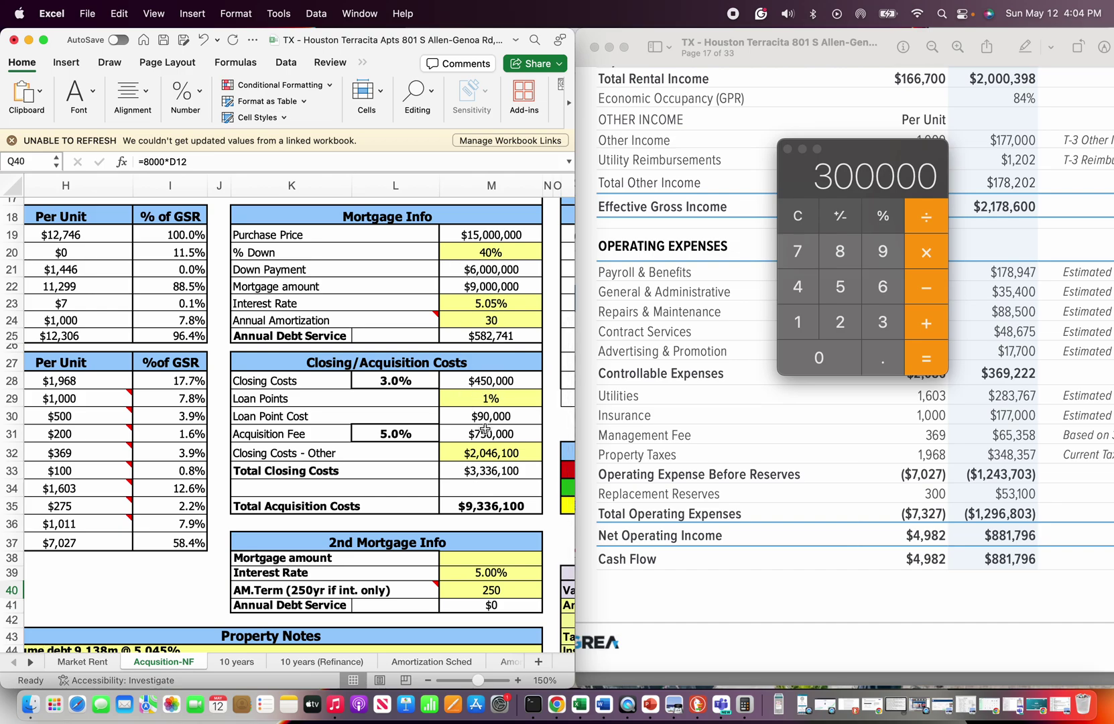
- Read through the Property Notes and the additional follow-up items below them
{"action": "scroll", "coordinate": [489, 412], "scroll_direction": "down", "scroll_amount": 4}
{"action": "scroll", "coordinate": [490, 413], "scroll_direction": "left", "scroll_amount": 1}
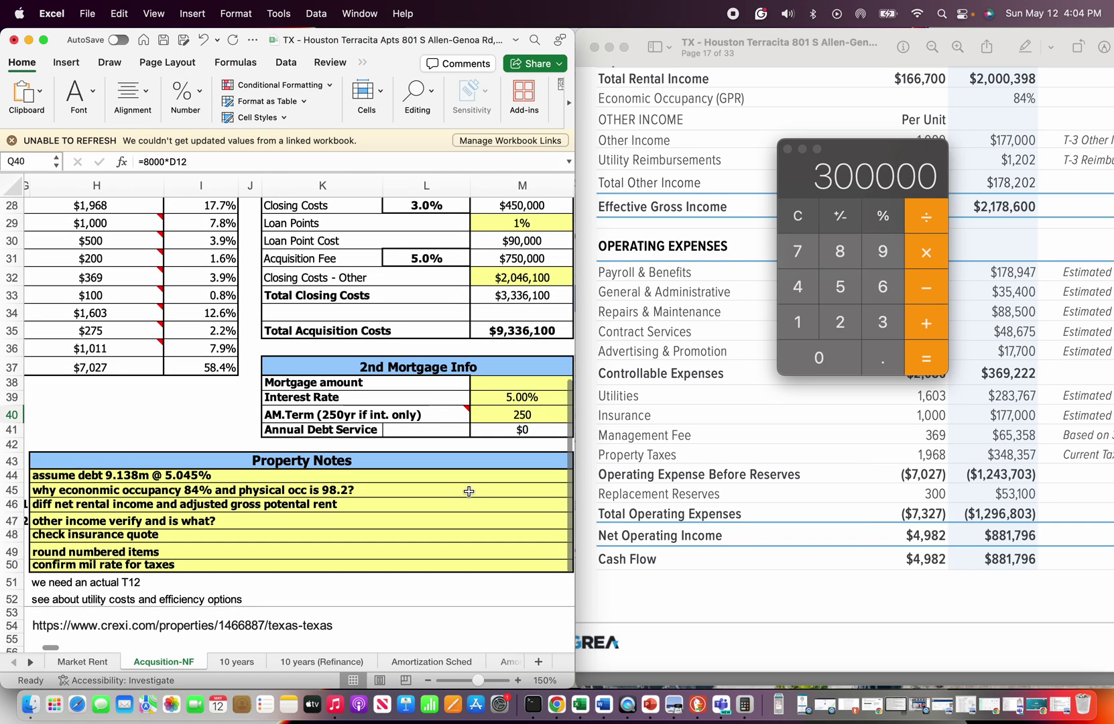
{"action": "scroll", "coordinate": [469, 491], "scroll_direction": "down", "scroll_amount": 1}
{"action": "scroll", "coordinate": [469, 491], "scroll_direction": "left", "scroll_amount": 1}
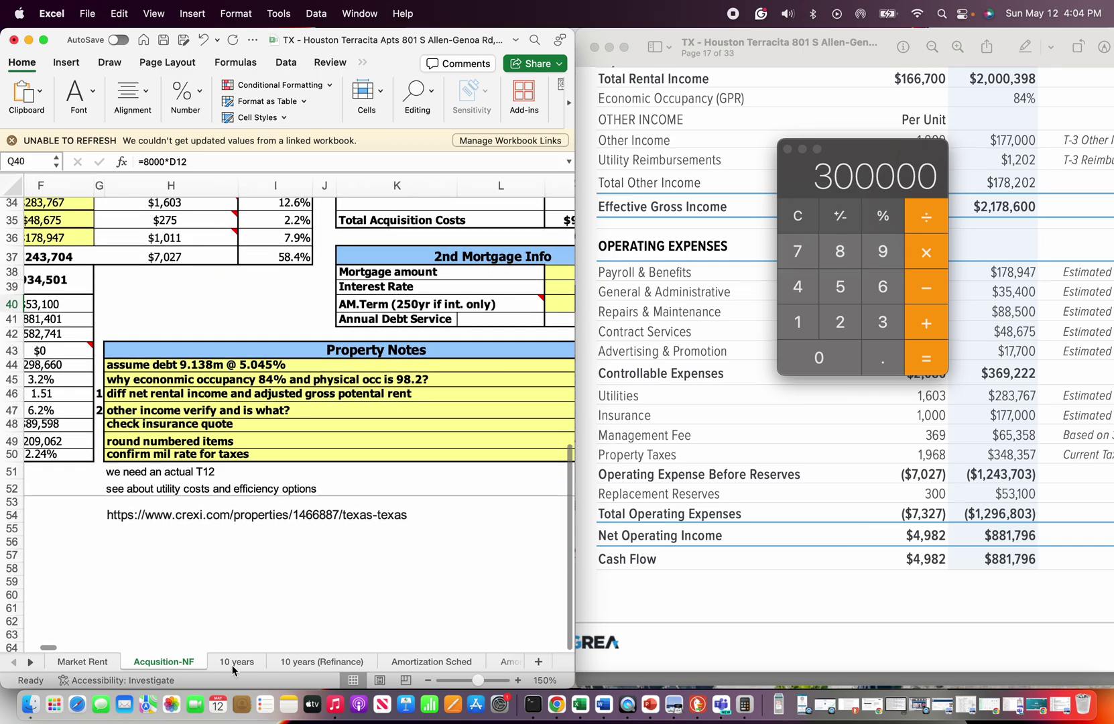
- Review the returns on the 10 years pro-forma sheet and inspect the source of Year 1 Gross Potential Rent
{"action": "left_click", "coordinate": [236, 662]}
{"action": "scroll", "coordinate": [228, 450], "scroll_direction": "down", "scroll_amount": 5}
{"action": "scroll", "coordinate": [228, 451], "scroll_direction": "down", "scroll_amount": 2}
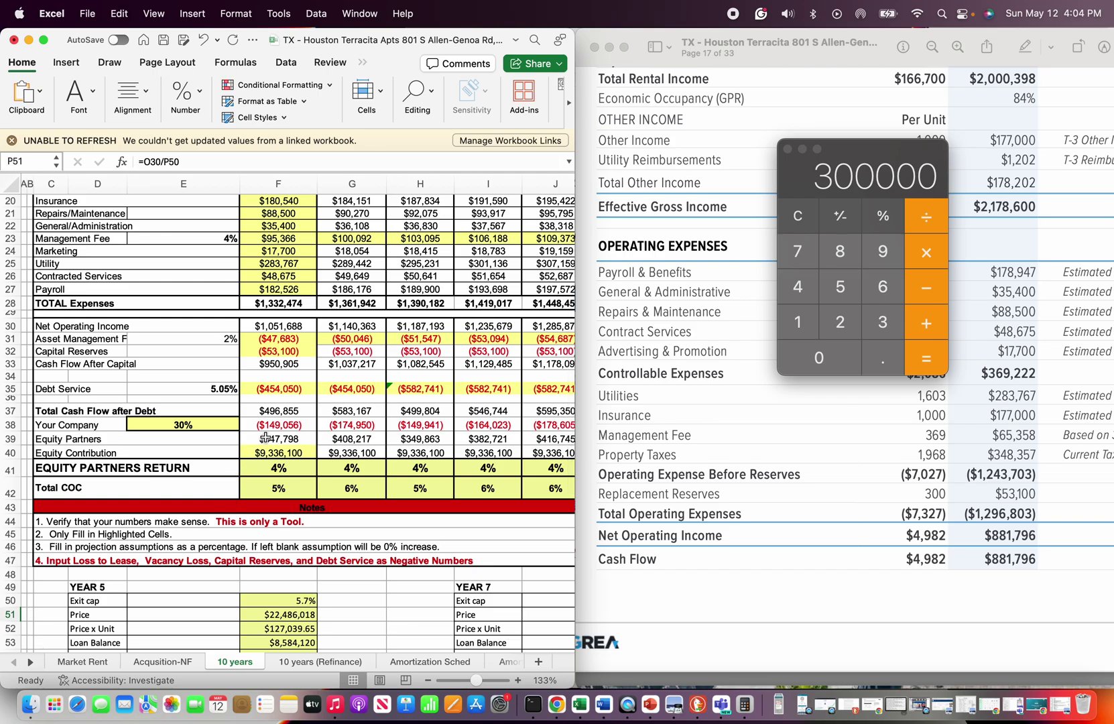
{"action": "scroll", "coordinate": [268, 403], "scroll_direction": "up", "scroll_amount": 9}
{"action": "left_click", "coordinate": [279, 326]}
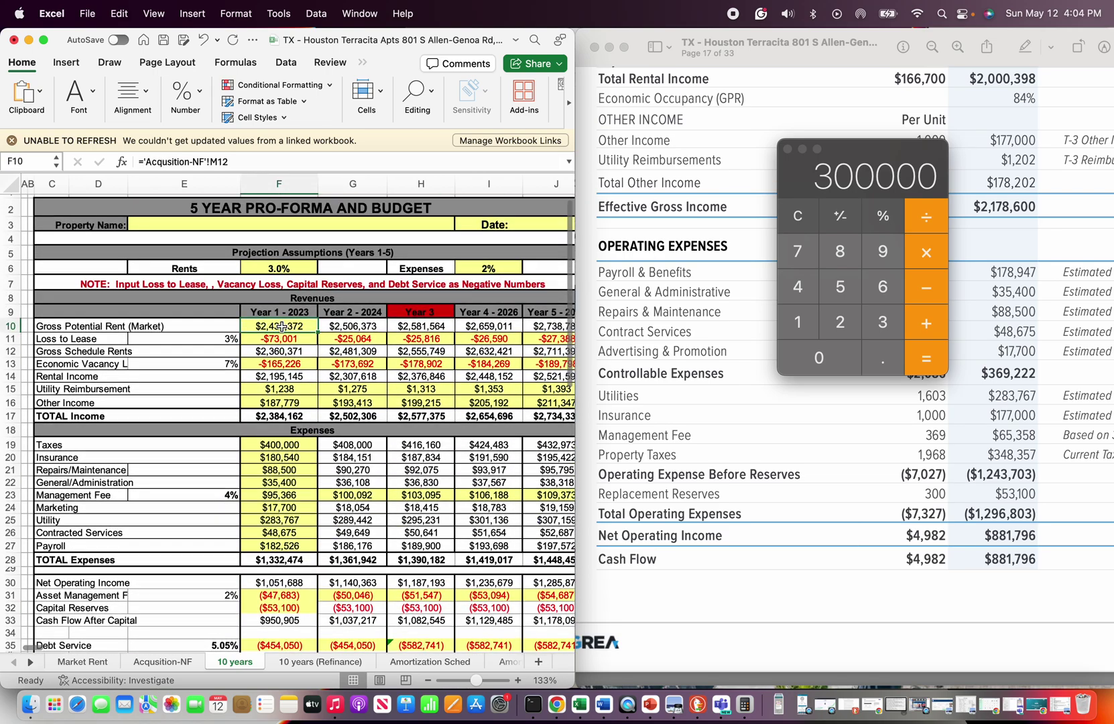
- Check the unit mix, market rents and total GPR on the Market Rent sheet, then return to the Acqusition-NF sheet
{"action": "left_click", "coordinate": [79, 661]}
{"action": "scroll", "coordinate": [150, 437], "scroll_direction": "up", "scroll_amount": 1}
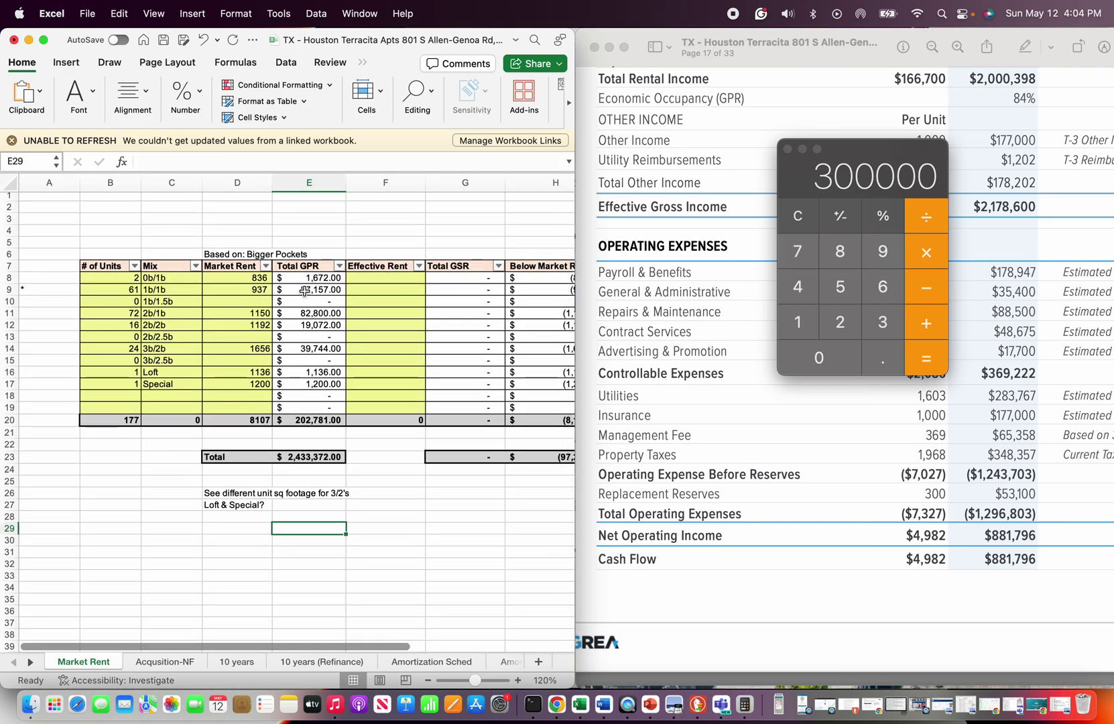
{"action": "scroll", "coordinate": [241, 431], "scroll_direction": "down", "scroll_amount": 2}
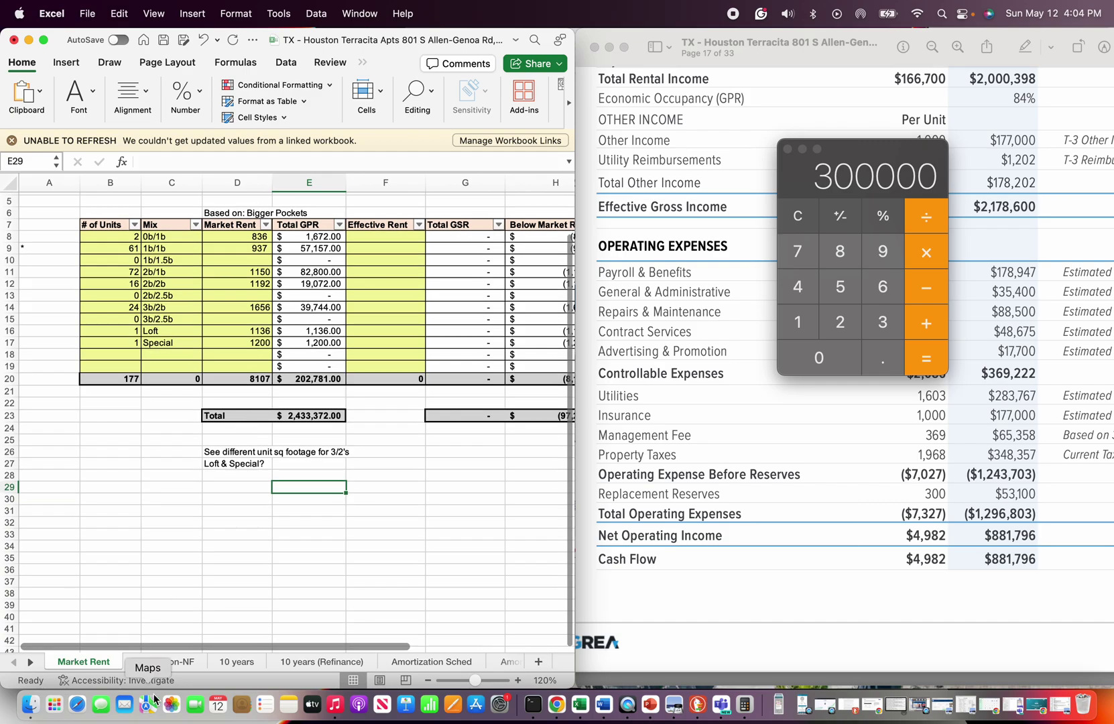
{"action": "left_click", "coordinate": [168, 662]}
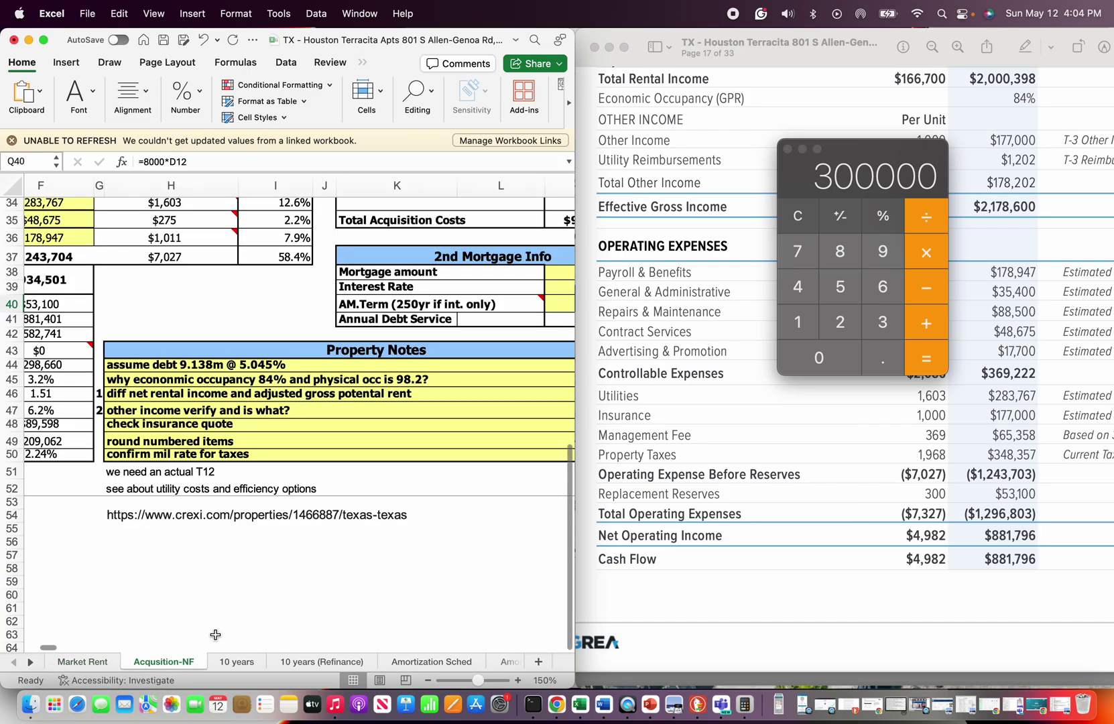
- Check the 10 years income and expense projections, and inspect the Gross Potential (Market) formula on the Acqusition-NF sheet
{"action": "left_click", "coordinate": [234, 662]}
{"action": "scroll", "coordinate": [265, 446], "scroll_direction": "down", "scroll_amount": 3}
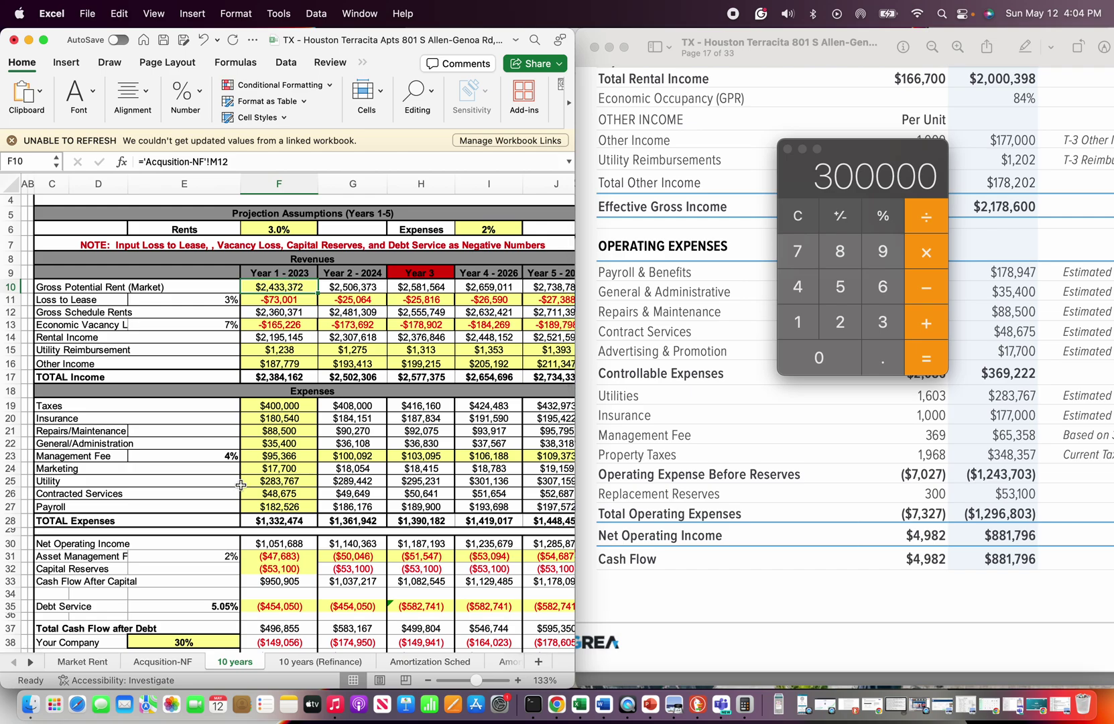
{"action": "left_click", "coordinate": [164, 662]}
{"action": "scroll", "coordinate": [267, 438], "scroll_direction": "up", "scroll_amount": 5}
{"action": "left_click", "coordinate": [275, 365]}
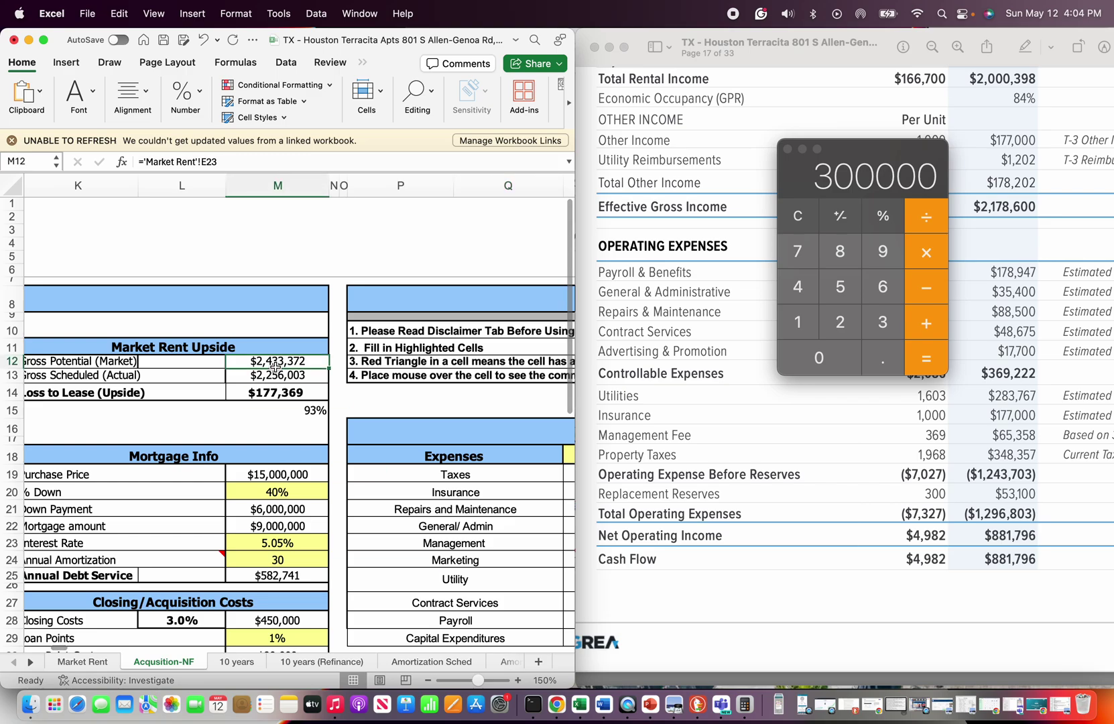
- Review the rent growth assumption and cash flow projections on the 10 years sheet, and inspect the Year 5 exit cap formula
{"action": "scroll", "coordinate": [263, 473], "scroll_direction": "down", "scroll_amount": 5}
{"action": "left_click", "coordinate": [236, 660]}
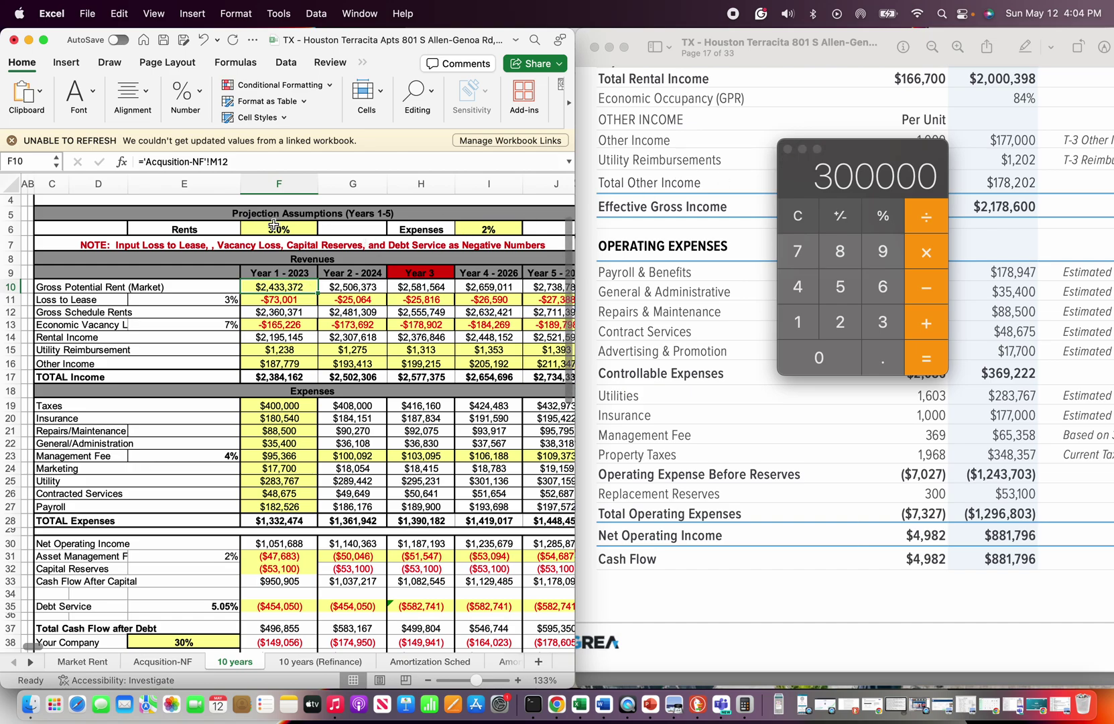
{"action": "left_click", "coordinate": [284, 340]}
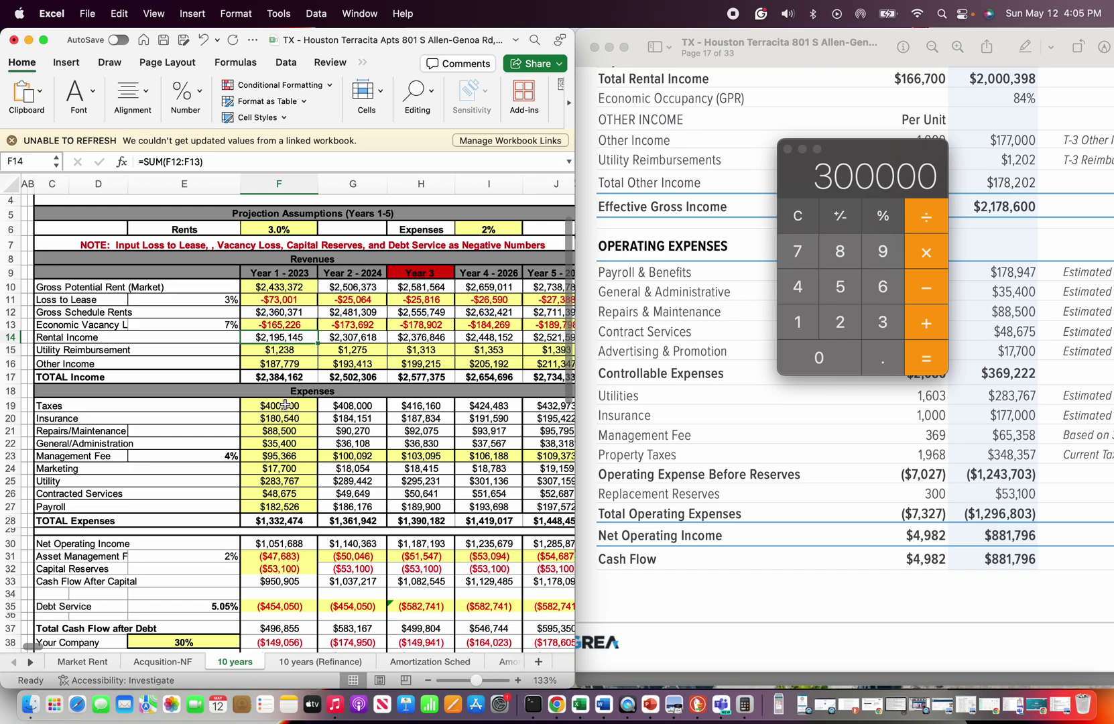
{"action": "left_click", "coordinate": [284, 229]}
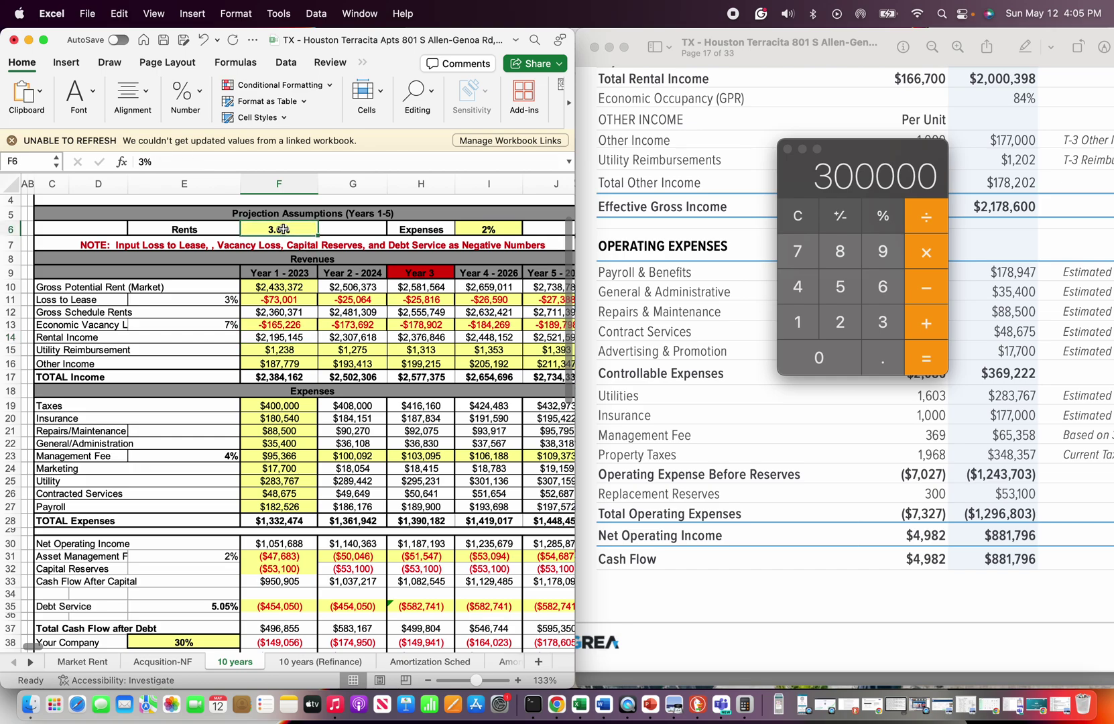
{"action": "scroll", "coordinate": [279, 354], "scroll_direction": "down", "scroll_amount": 10}
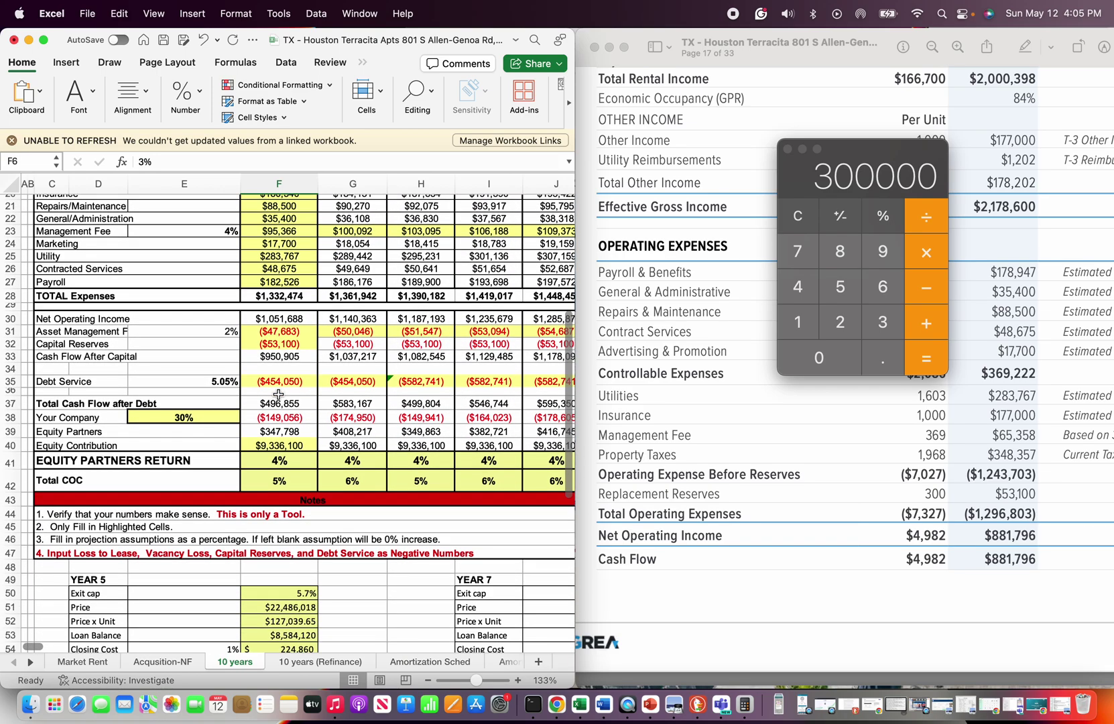
{"action": "scroll", "coordinate": [278, 376], "scroll_direction": "down", "scroll_amount": 1}
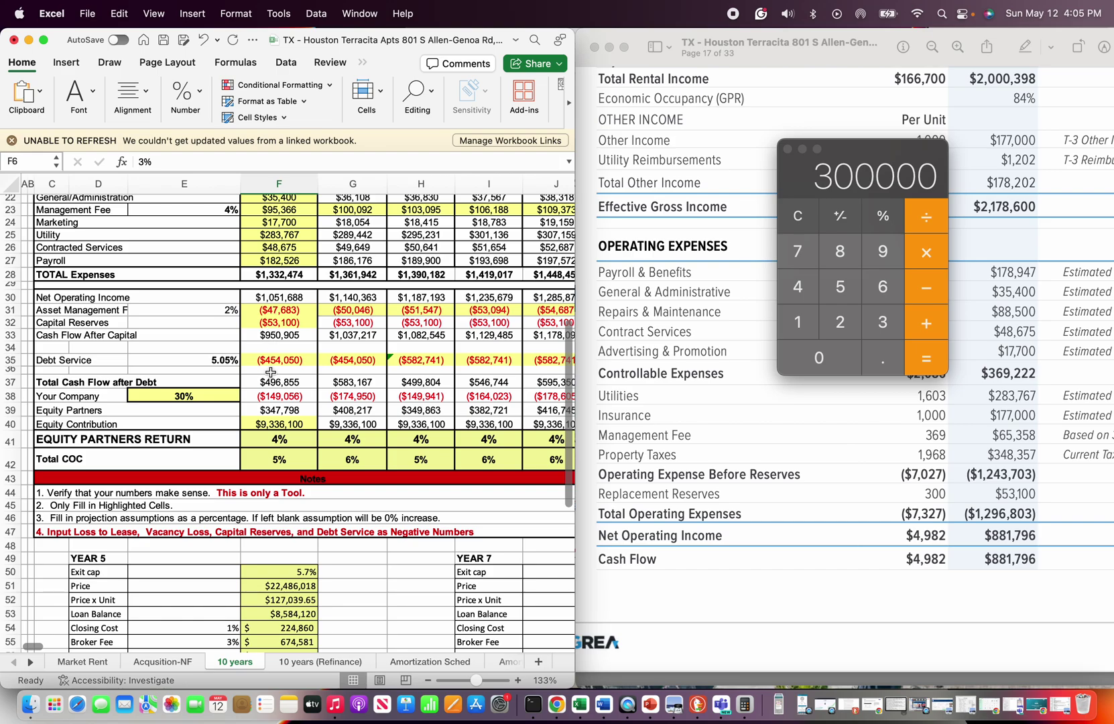
{"action": "scroll", "coordinate": [271, 367], "scroll_direction": "down", "scroll_amount": 1}
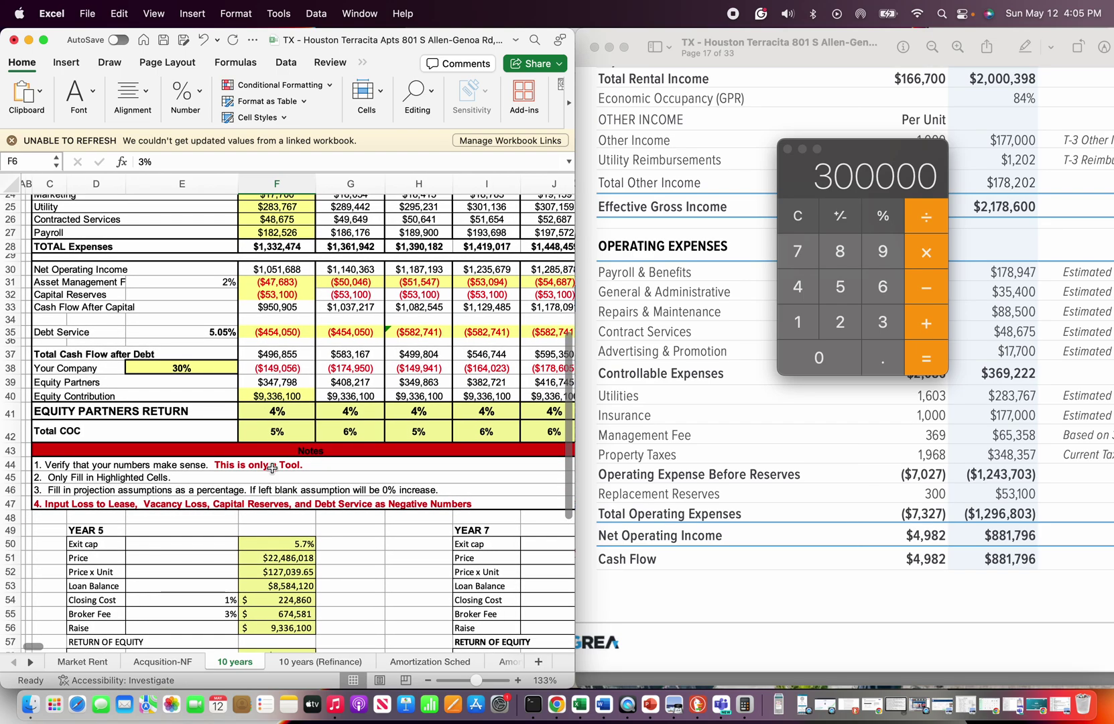
{"action": "left_click", "coordinate": [278, 545]}
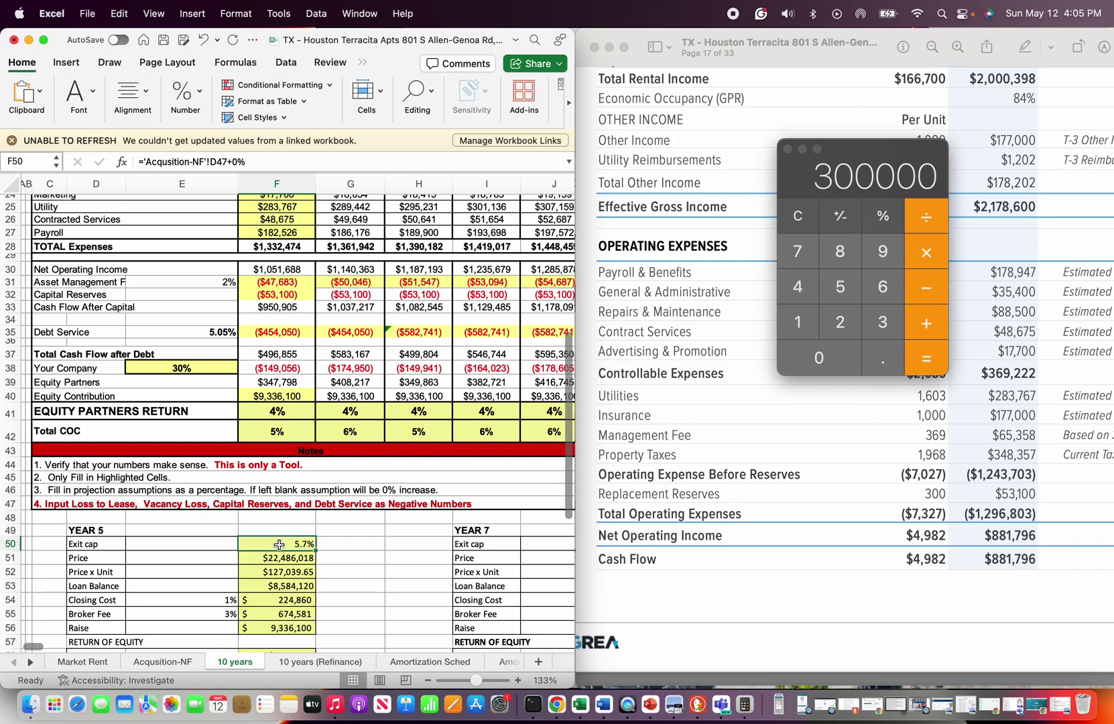
- Review the income and expense comparison on the Acqusition-NF sheet and check the Physical Vacancy % input
{"action": "left_click", "coordinate": [171, 662]}
{"action": "scroll", "coordinate": [239, 493], "scroll_direction": "down", "scroll_amount": 2}
{"action": "scroll", "coordinate": [239, 492], "scroll_direction": "left", "scroll_amount": 5}
{"action": "scroll", "coordinate": [239, 493], "scroll_direction": "down", "scroll_amount": 5}
{"action": "scroll", "coordinate": [241, 456], "scroll_direction": "up", "scroll_amount": 3}
{"action": "scroll", "coordinate": [241, 448], "scroll_direction": "up", "scroll_amount": 4}
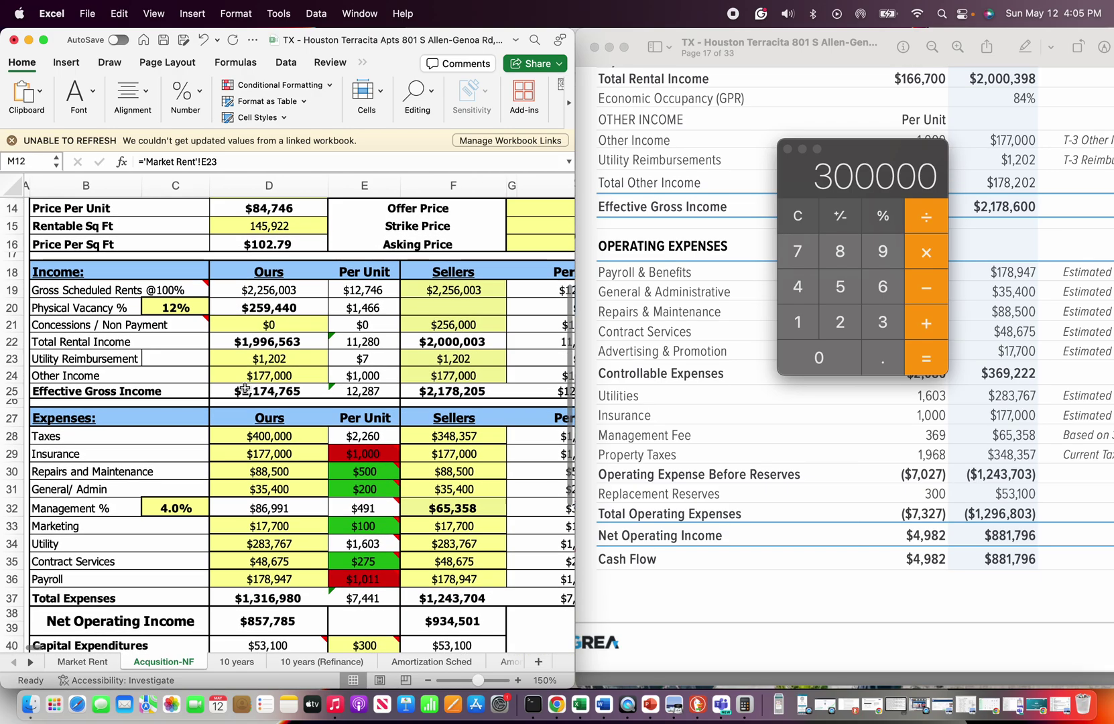
{"action": "scroll", "coordinate": [245, 389], "scroll_direction": "up", "scroll_amount": 5}
{"action": "scroll", "coordinate": [245, 388], "scroll_direction": "down", "scroll_amount": 7}
{"action": "scroll", "coordinate": [245, 388], "scroll_direction": "up", "scroll_amount": 3}
{"action": "left_click", "coordinate": [172, 327]}
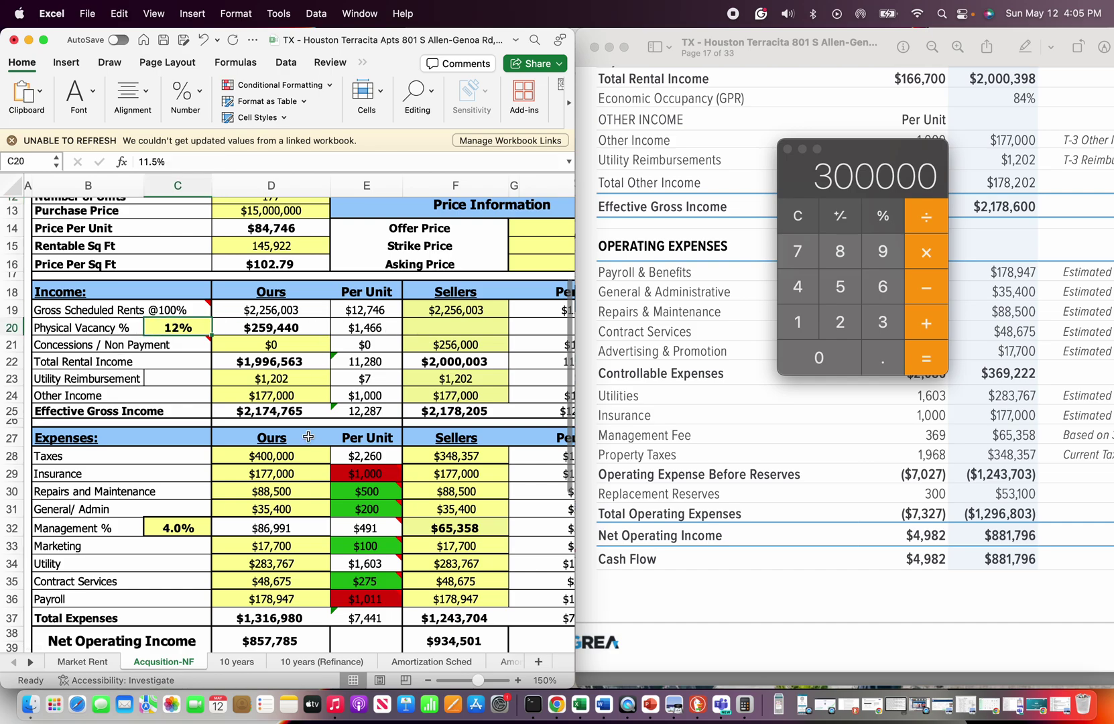
- Add the follow-up question "occupancy issues?" in H53, just above the listing link below the property notes
{"action": "scroll", "coordinate": [303, 450], "scroll_direction": "down", "scroll_amount": 8}
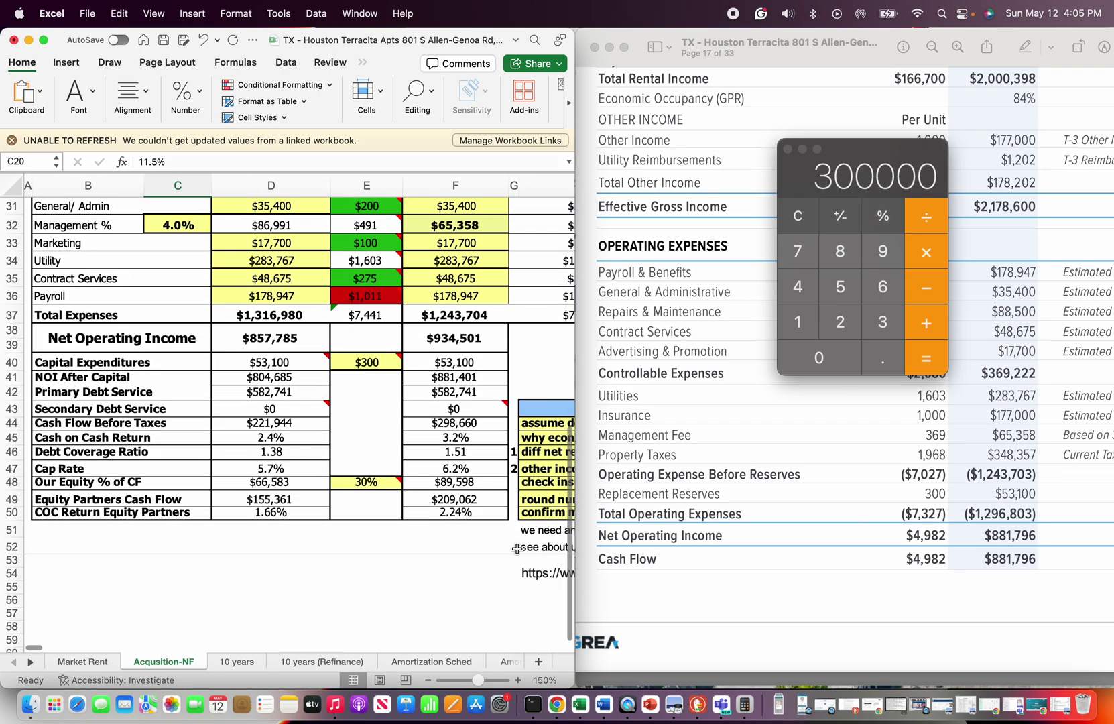
{"action": "left_click", "coordinate": [534, 559]}
{"action": "type", "text": "occu"}
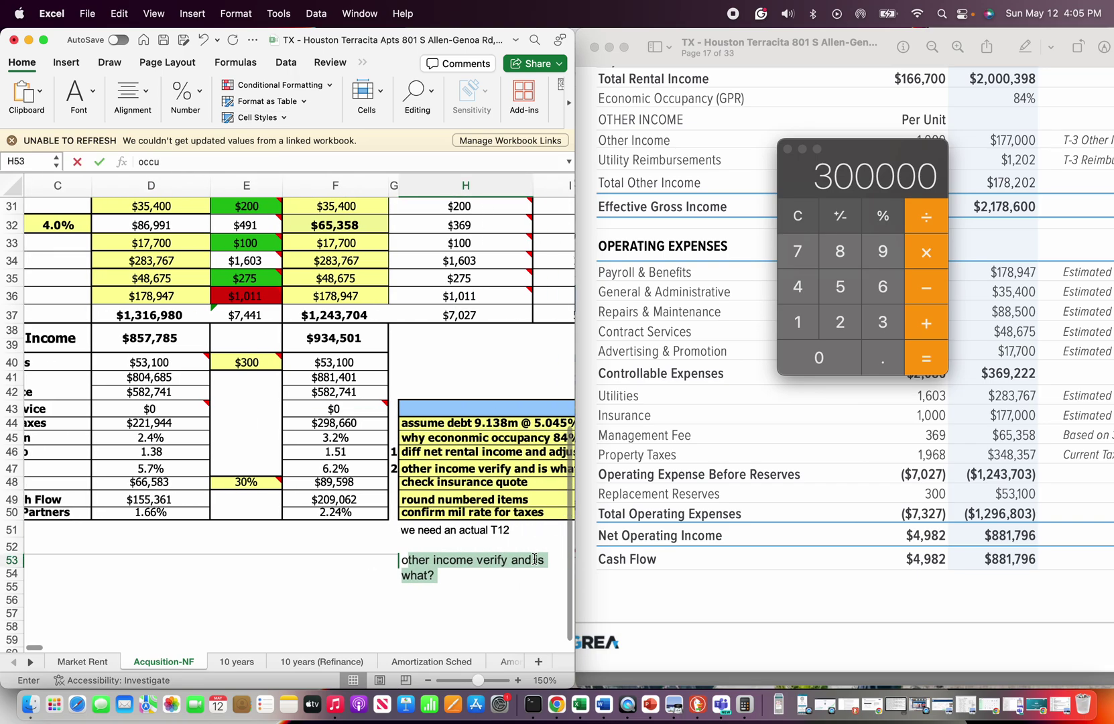
{"action": "type", "text": "pancy issues?"}
{"action": "key", "text": "Return"}
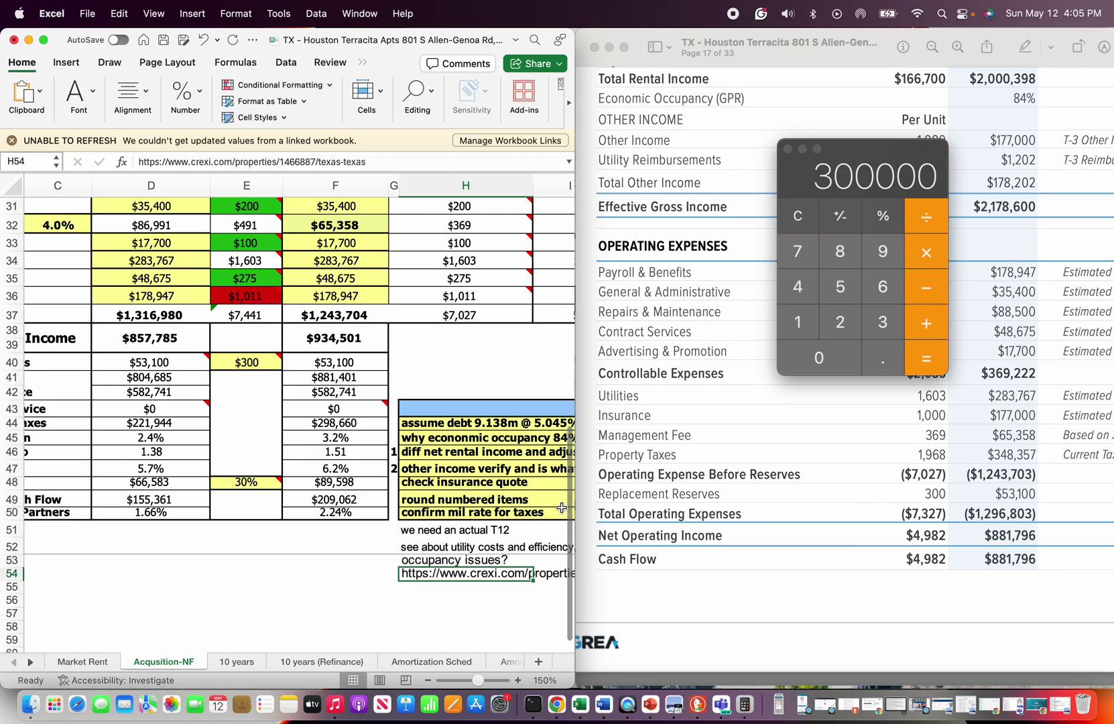
- Check the economic versus physical occupancy note, review our return metrics, and inspect the Cap Rate formula in the Ours column
{"action": "left_click", "coordinate": [454, 440]}
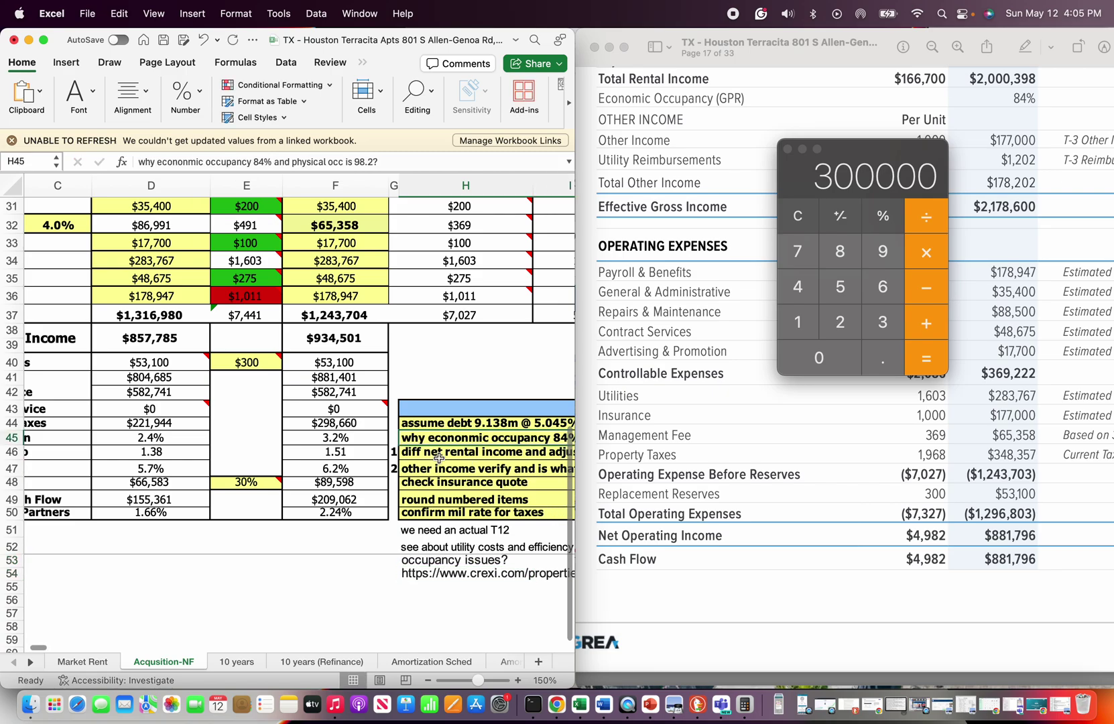
{"action": "scroll", "coordinate": [439, 458], "scroll_direction": "left", "scroll_amount": 2}
{"action": "scroll", "coordinate": [439, 458], "scroll_direction": "up", "scroll_amount": 1}
{"action": "scroll", "coordinate": [276, 406], "scroll_direction": "up", "scroll_amount": 6}
{"action": "scroll", "coordinate": [275, 405], "scroll_direction": "down", "scroll_amount": 4}
{"action": "scroll", "coordinate": [275, 406], "scroll_direction": "down", "scroll_amount": 5}
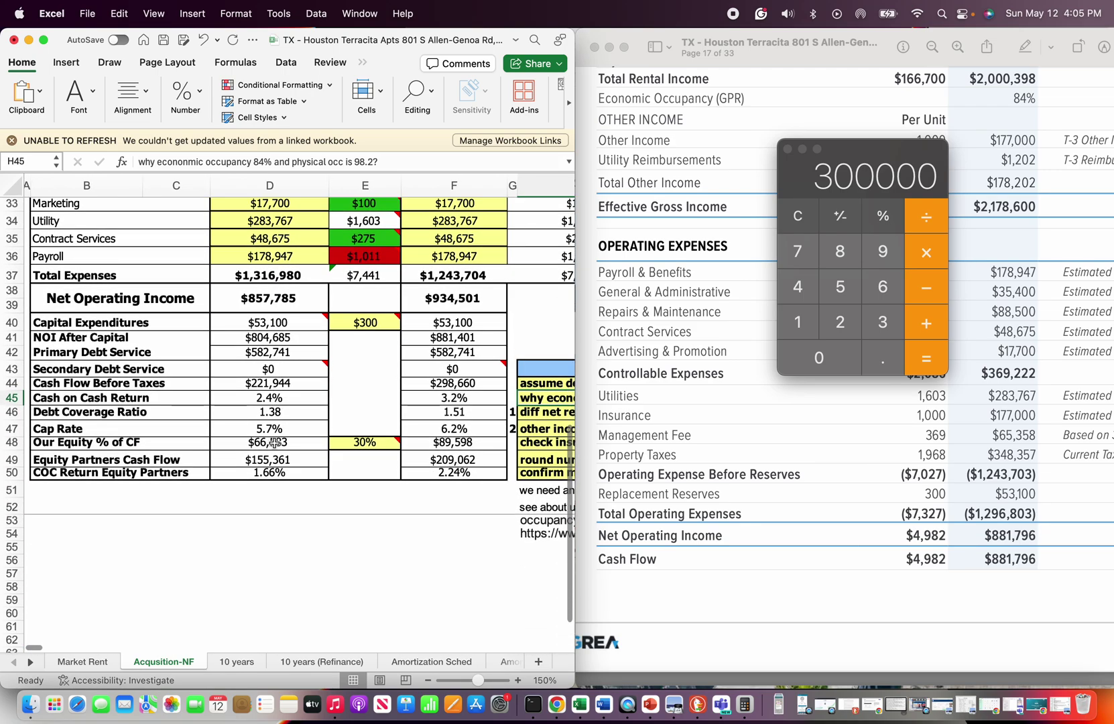
{"action": "scroll", "coordinate": [267, 494], "scroll_direction": "down", "scroll_amount": 1}
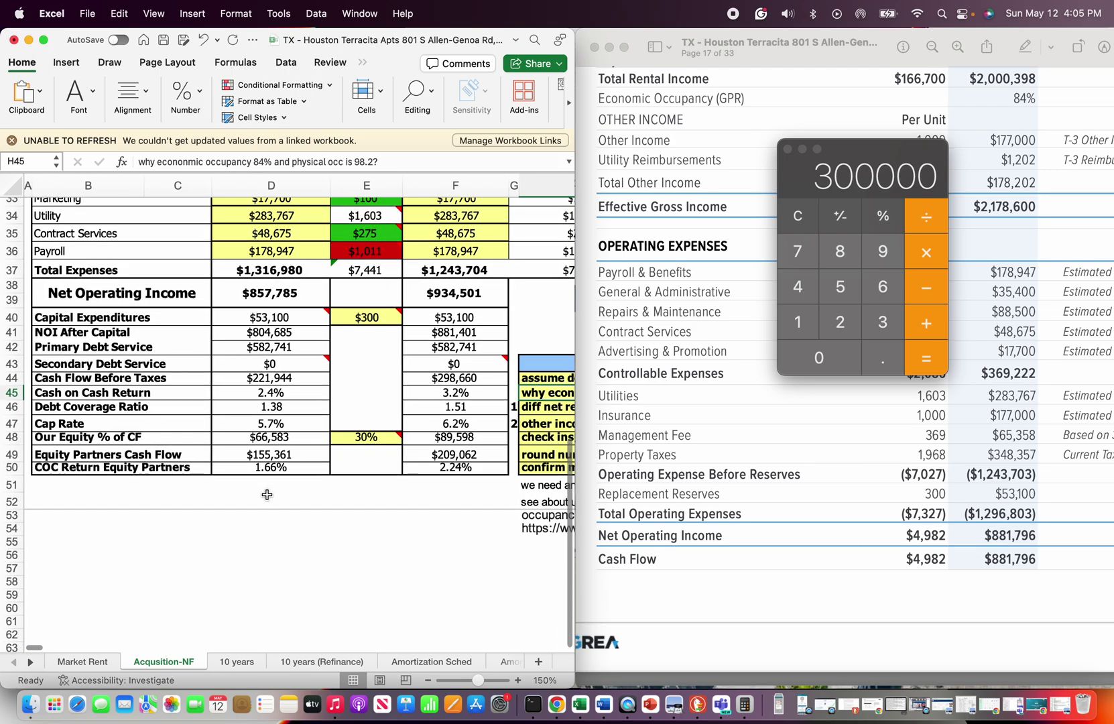
{"action": "left_click", "coordinate": [267, 424]}
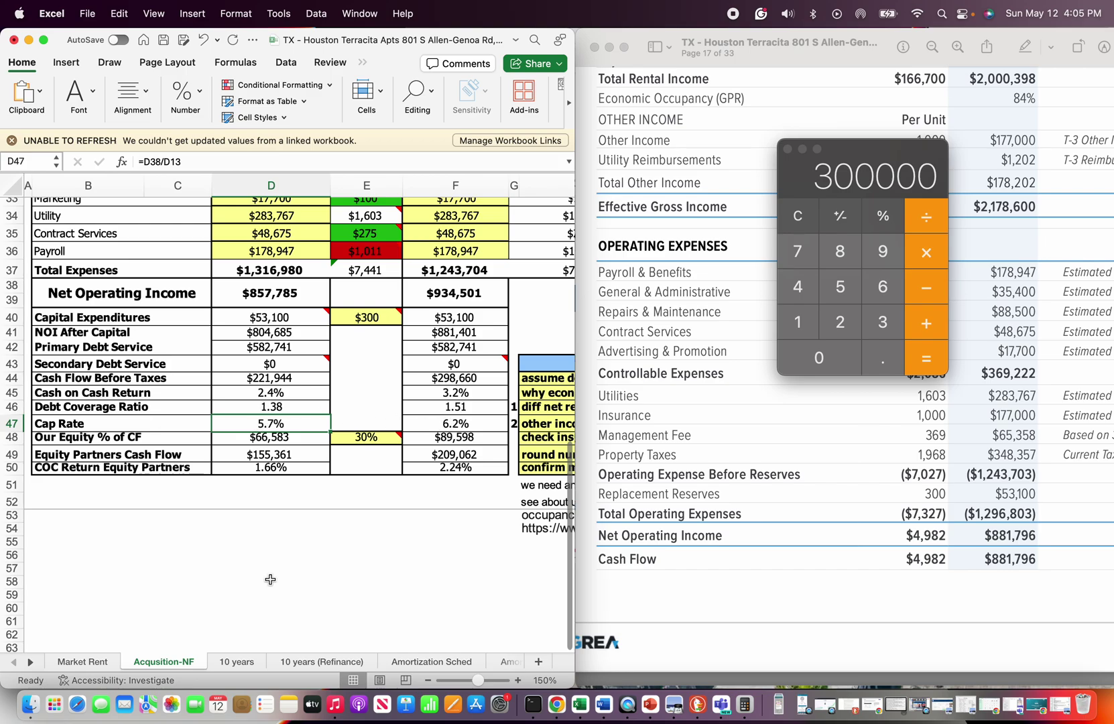
- Set the Year 5 exit cap on the 10 years sheet to the Acqusition-NF cap rate (D47) plus 0.5%
{"action": "left_click", "coordinate": [237, 661]}
{"action": "scroll", "coordinate": [254, 480], "scroll_direction": "down", "scroll_amount": 5}
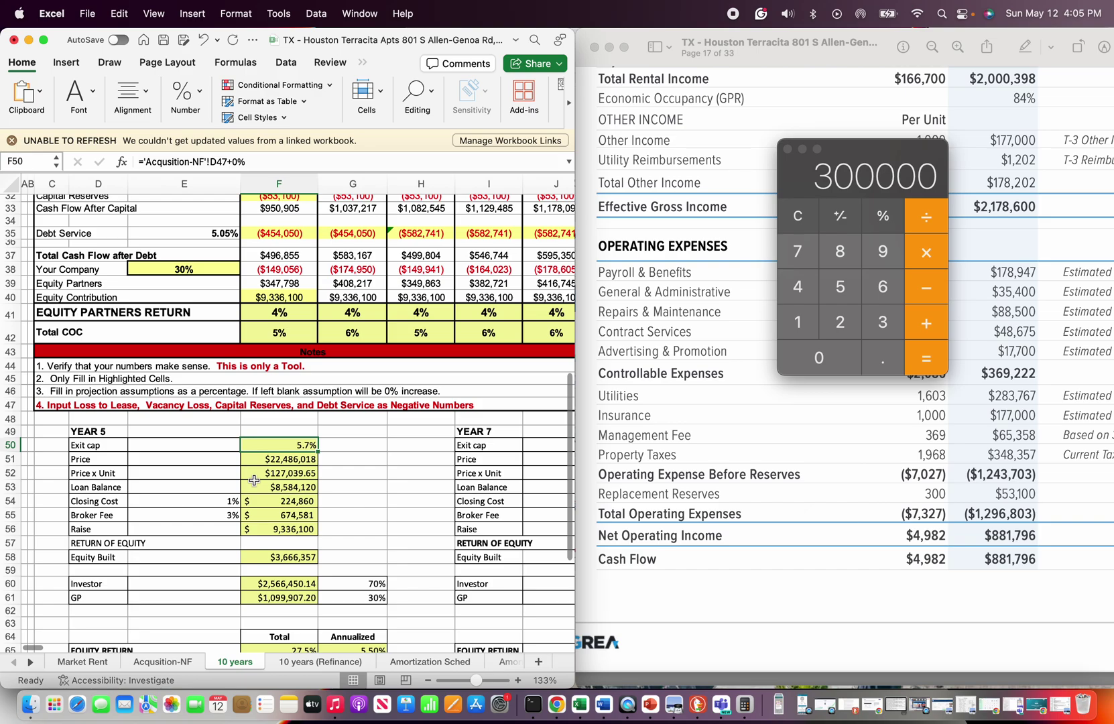
{"action": "left_click", "coordinate": [239, 164]}
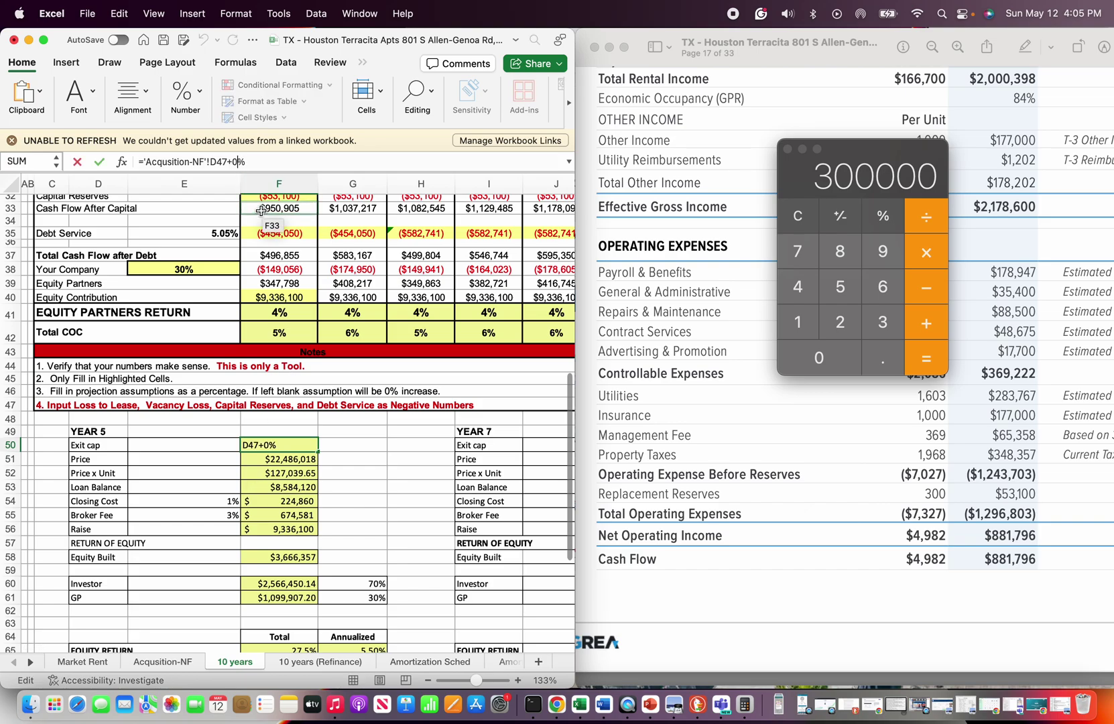
{"action": "type", "text": "5"}
{"action": "key", "text": "Return"}
- Set the Year 7 exit cap formula in K50 to the Acqusition-NF cap rate (D47) plus 0.5%
{"action": "scroll", "coordinate": [394, 485], "scroll_direction": "right", "scroll_amount": 3}
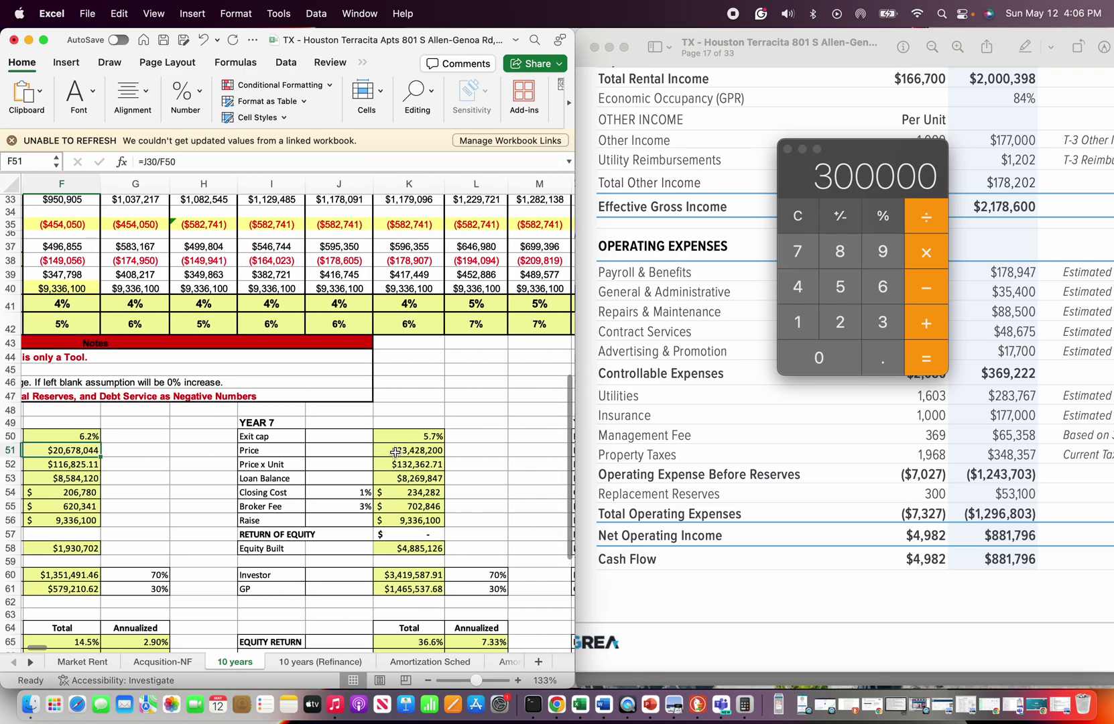
{"action": "left_click", "coordinate": [399, 437]}
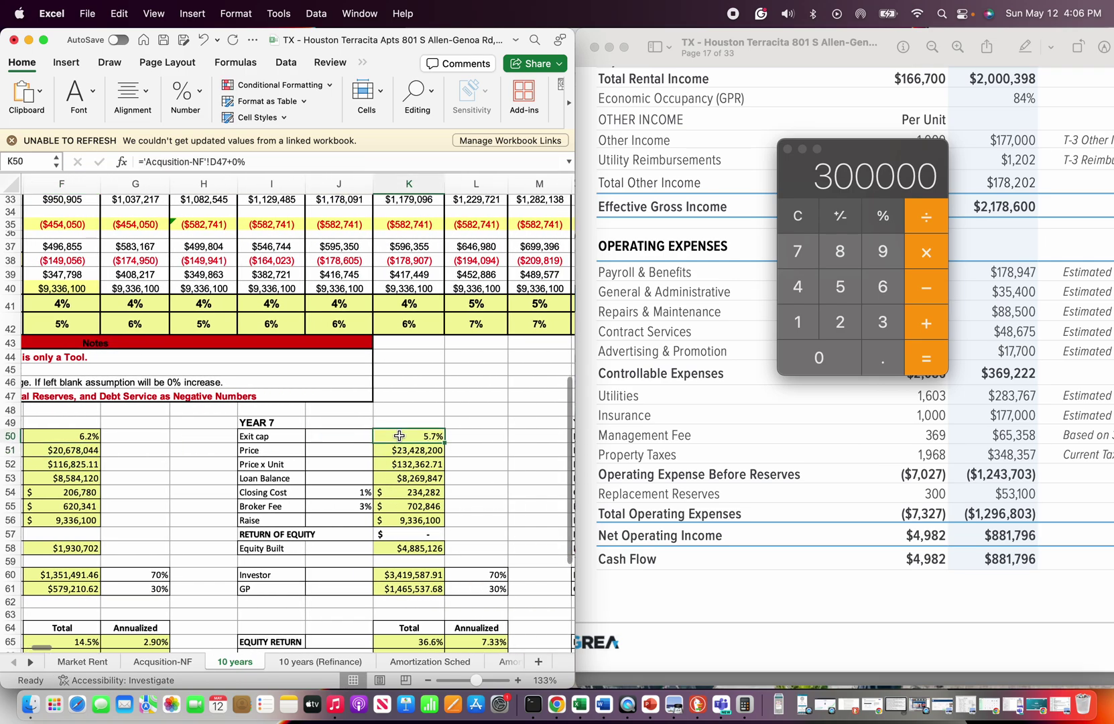
{"action": "left_click", "coordinate": [239, 161]}
{"action": "key", "text": "BackSpace"}
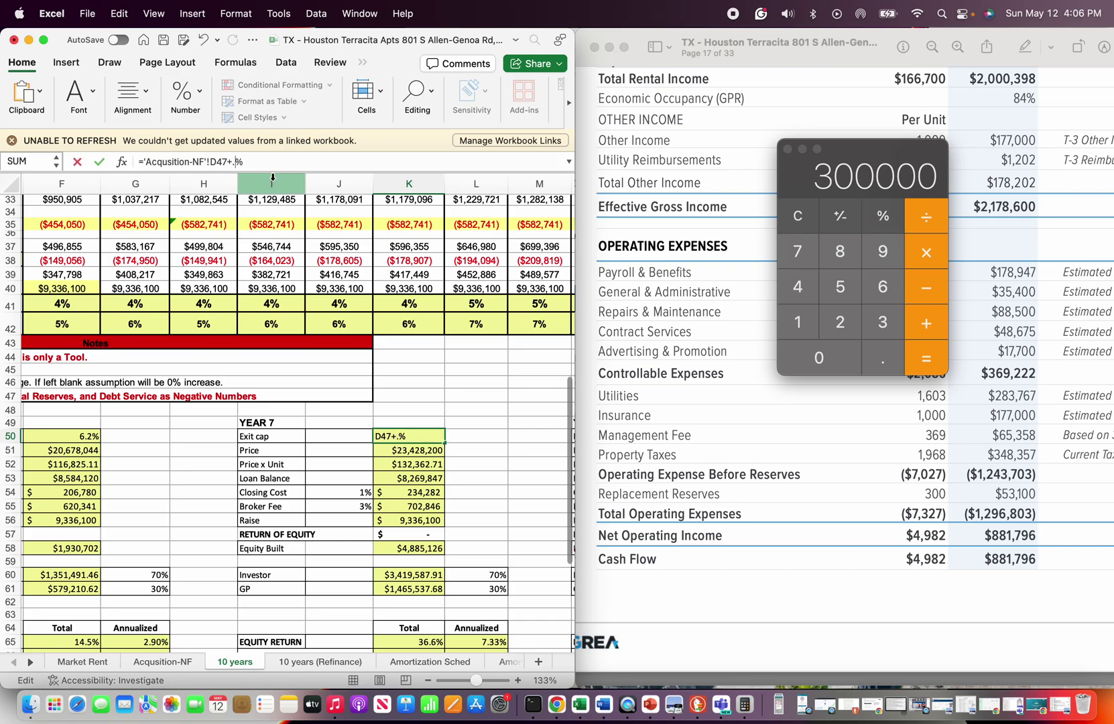
{"action": "type", "text": ".5"}
{"action": "left_click", "coordinate": [475, 380]}
- Set the Year 10 exit cap formula in P50 to the Acqusition-NF cap rate (D47) plus 0.5%
{"action": "scroll", "coordinate": [476, 380], "scroll_direction": "right", "scroll_amount": 6}
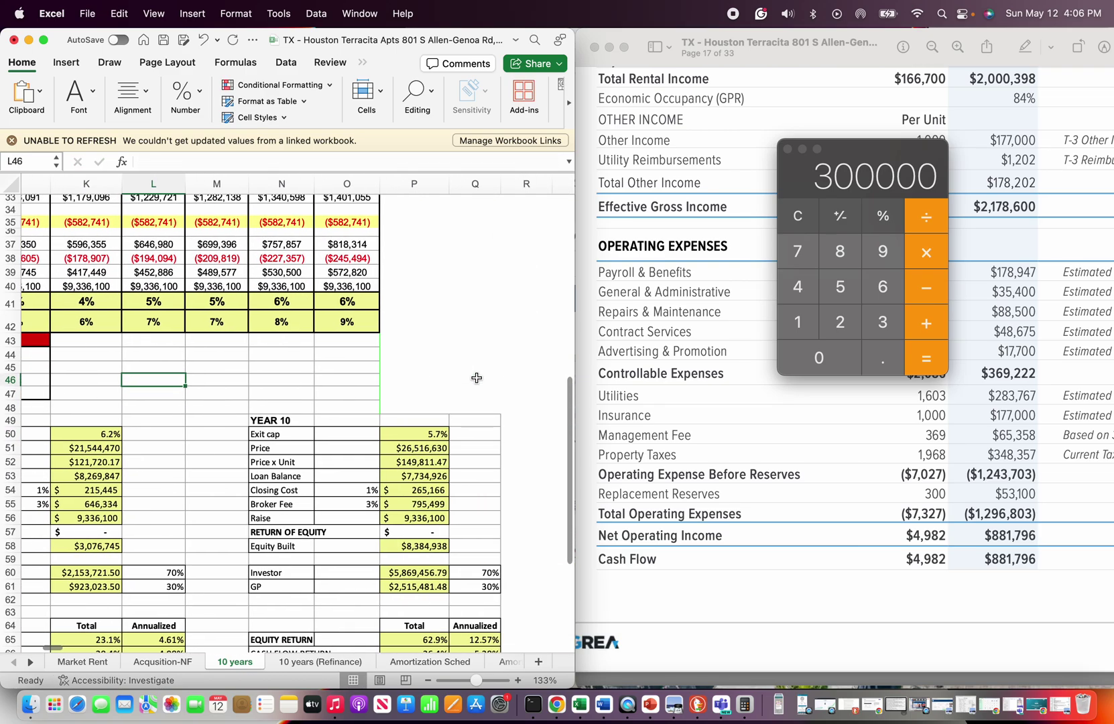
{"action": "left_click", "coordinate": [277, 436]}
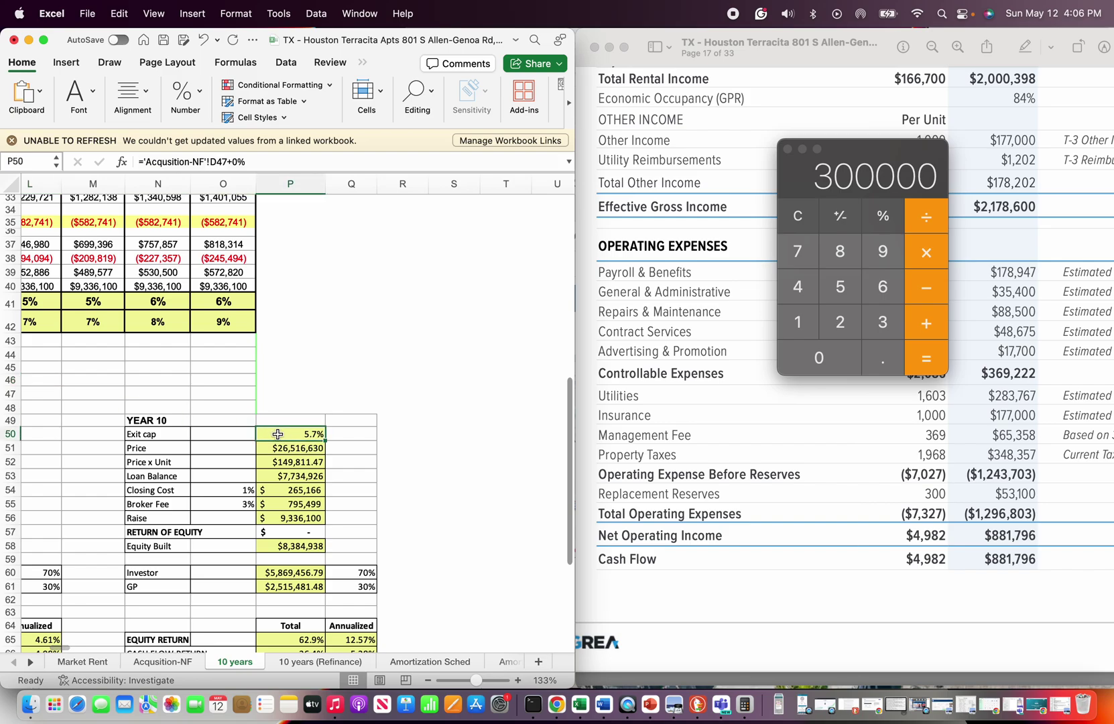
{"action": "left_click", "coordinate": [237, 161]}
{"action": "key", "text": "BackSpace"}
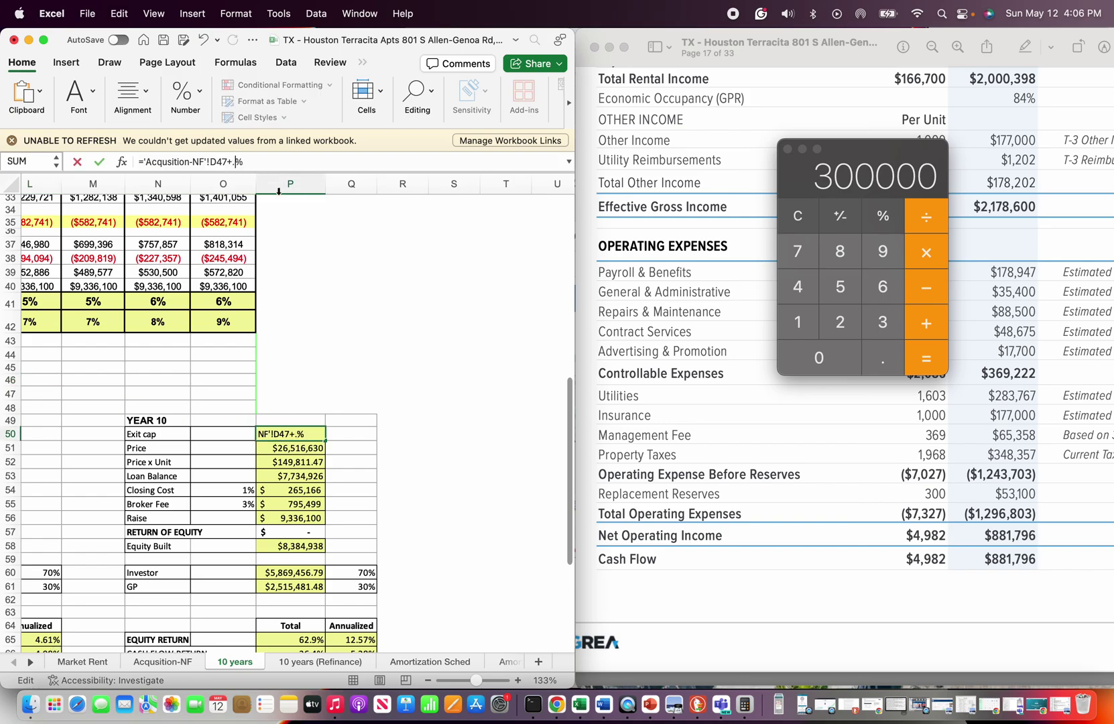
{"action": "type", "text": ".5"}
{"action": "key", "text": "Return"}
- Review the projected returns with the revised exit caps, and inspect the Year 1 Equity Partners Return and Total COC formulas
{"action": "scroll", "coordinate": [348, 362], "scroll_direction": "left", "scroll_amount": 6}
{"action": "scroll", "coordinate": [349, 362], "scroll_direction": "down", "scroll_amount": 10}
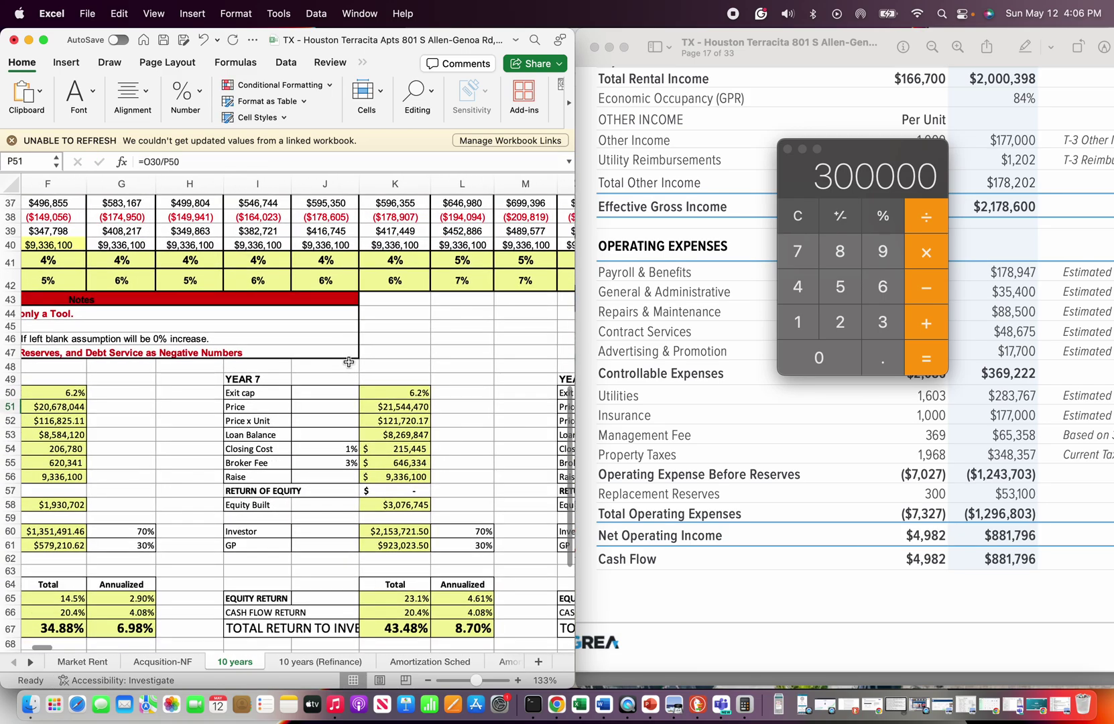
{"action": "scroll", "coordinate": [349, 362], "scroll_direction": "left", "scroll_amount": 5}
{"action": "scroll", "coordinate": [349, 362], "scroll_direction": "up", "scroll_amount": 15}
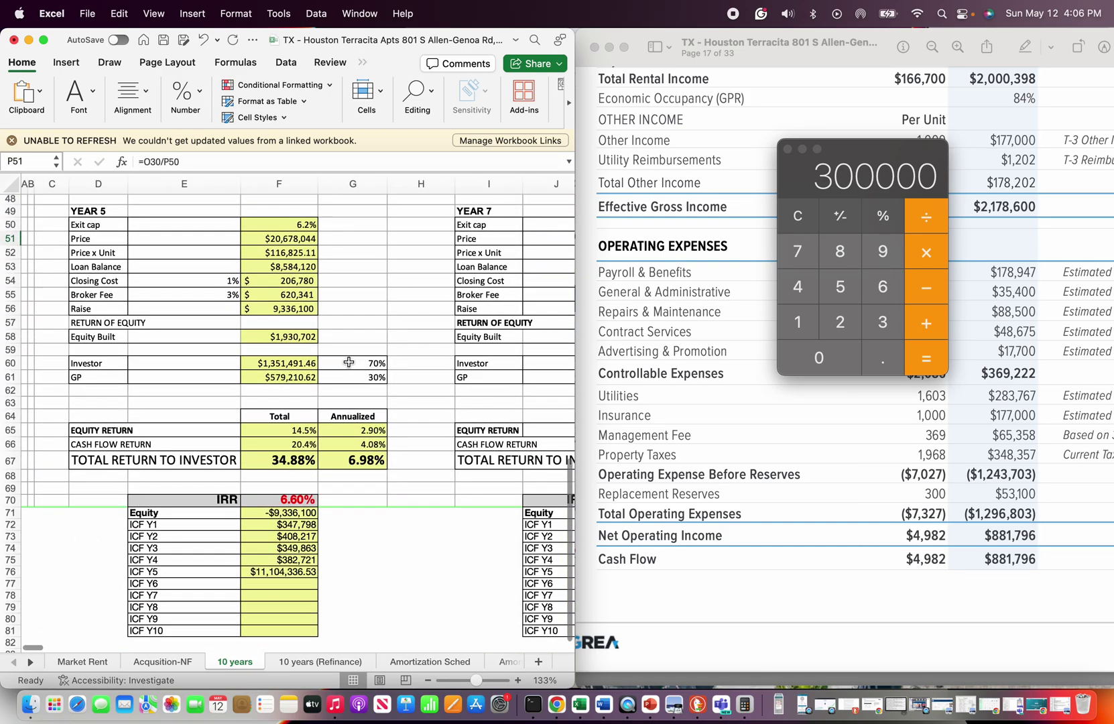
{"action": "scroll", "coordinate": [349, 362], "scroll_direction": "down", "scroll_amount": 3}
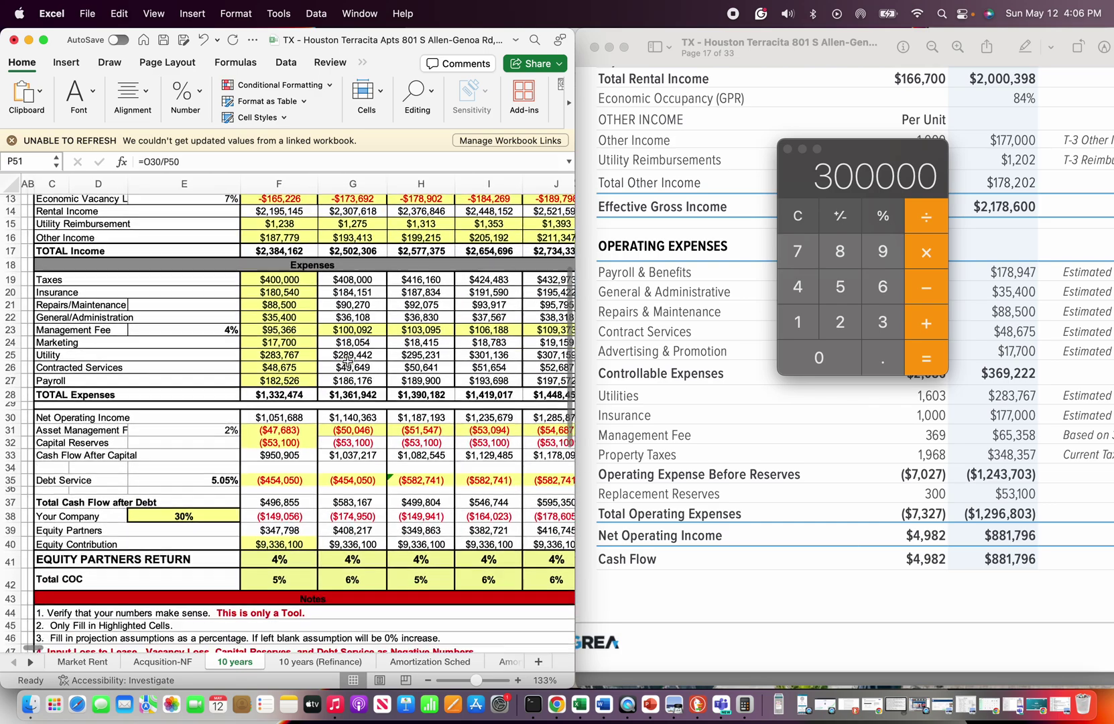
{"action": "left_click", "coordinate": [280, 501]}
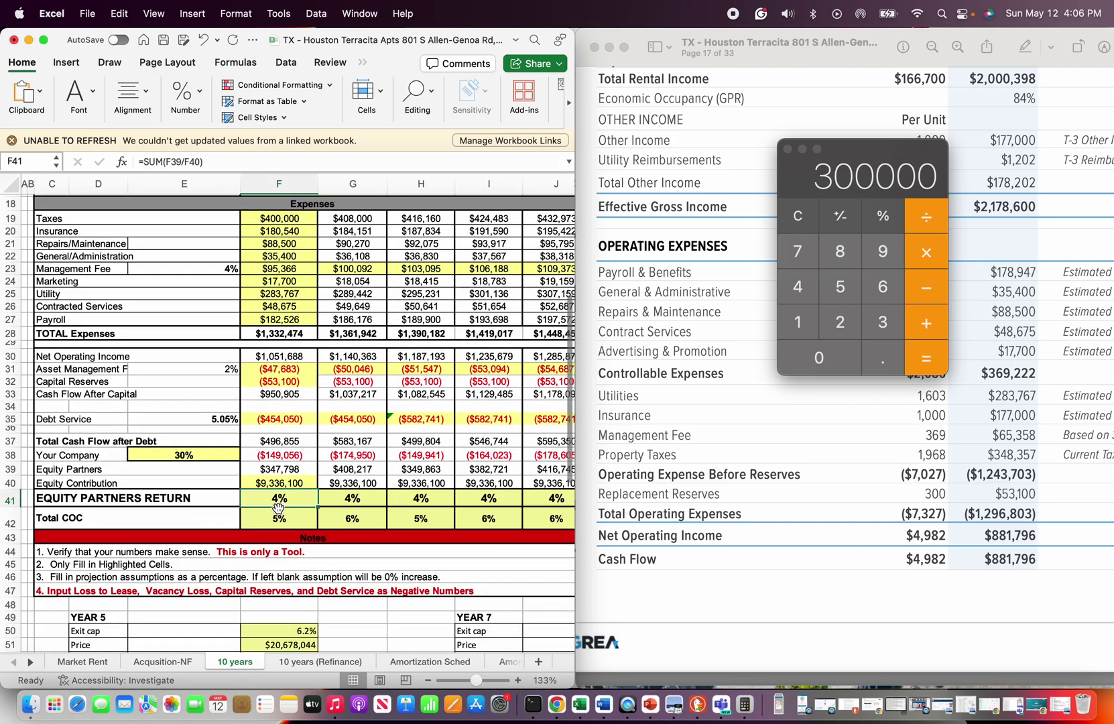
{"action": "left_click", "coordinate": [271, 520]}
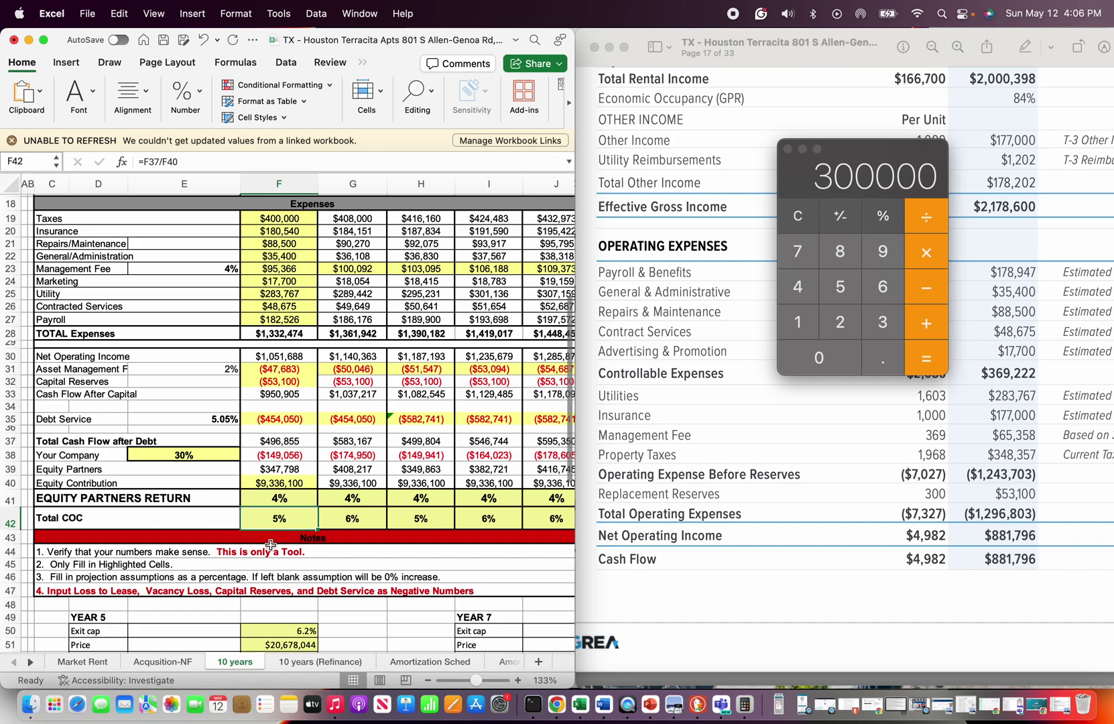
{"action": "left_click", "coordinate": [285, 496]}
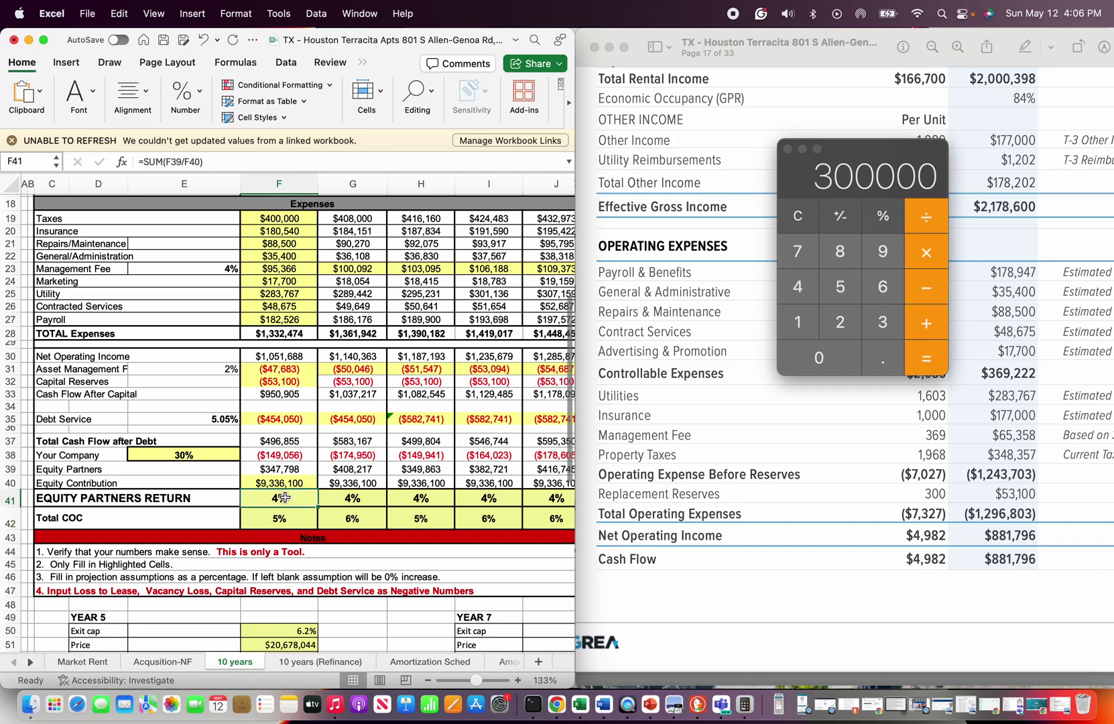
{"action": "left_click", "coordinate": [277, 406]}
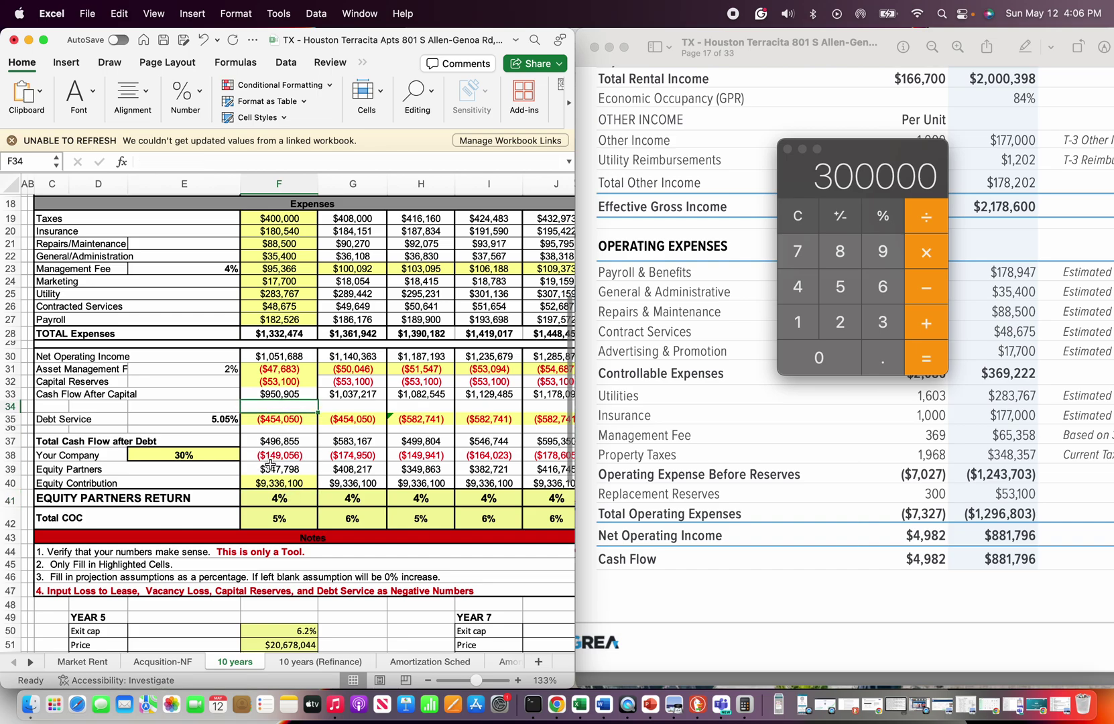
- Review the Year 5 sale proceeds, total return to investor, and the IRR calculation with its yearly cash flows
{"action": "scroll", "coordinate": [270, 465], "scroll_direction": "down", "scroll_amount": 10}
{"action": "scroll", "coordinate": [270, 464], "scroll_direction": "down", "scroll_amount": 15}
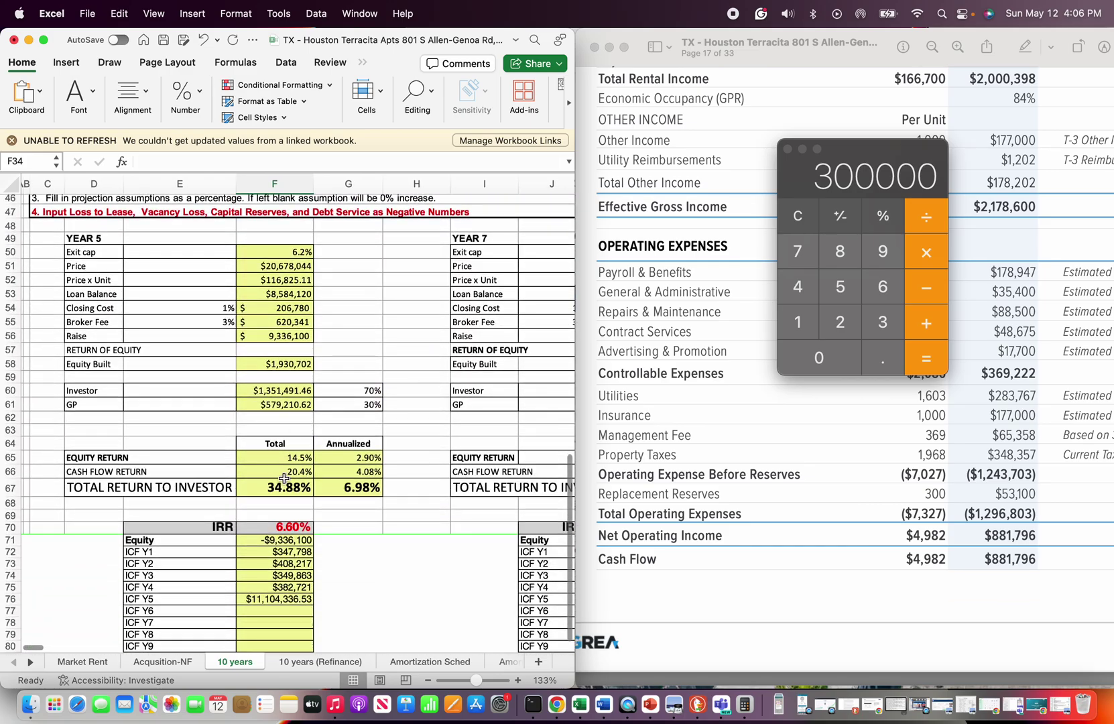
{"action": "scroll", "coordinate": [284, 478], "scroll_direction": "down", "scroll_amount": 3}
{"action": "scroll", "coordinate": [282, 473], "scroll_direction": "up", "scroll_amount": 5}
{"action": "scroll", "coordinate": [283, 474], "scroll_direction": "down", "scroll_amount": 5}
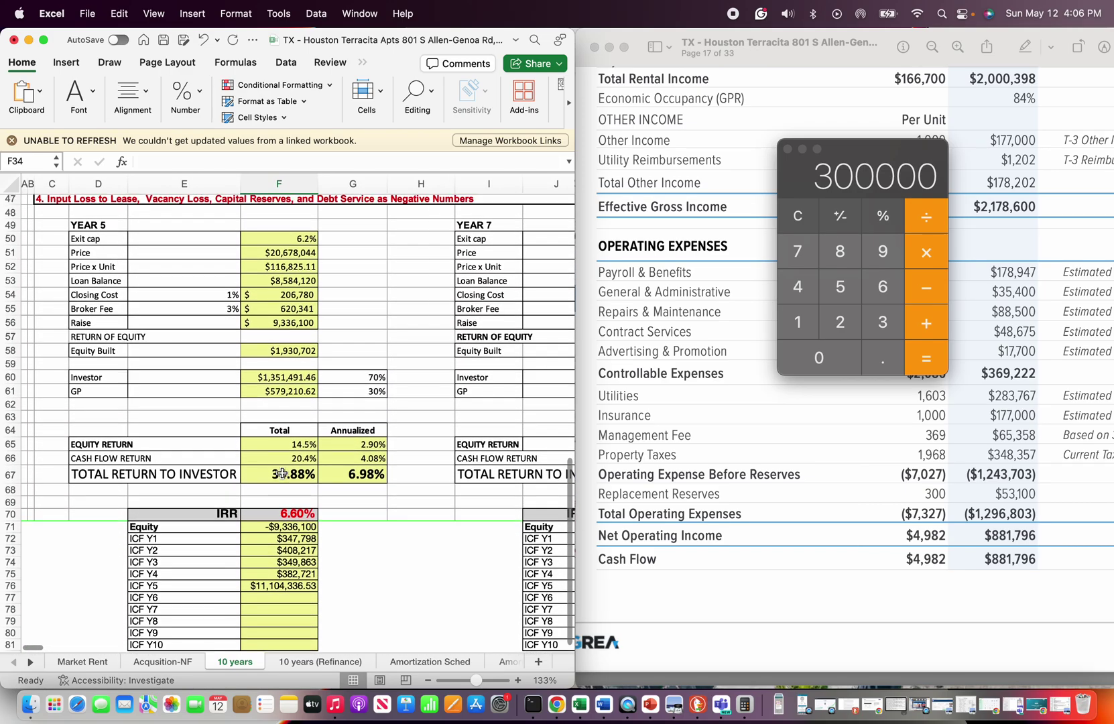
{"action": "left_click", "coordinate": [282, 467]}
{"action": "left_click", "coordinate": [282, 480]}
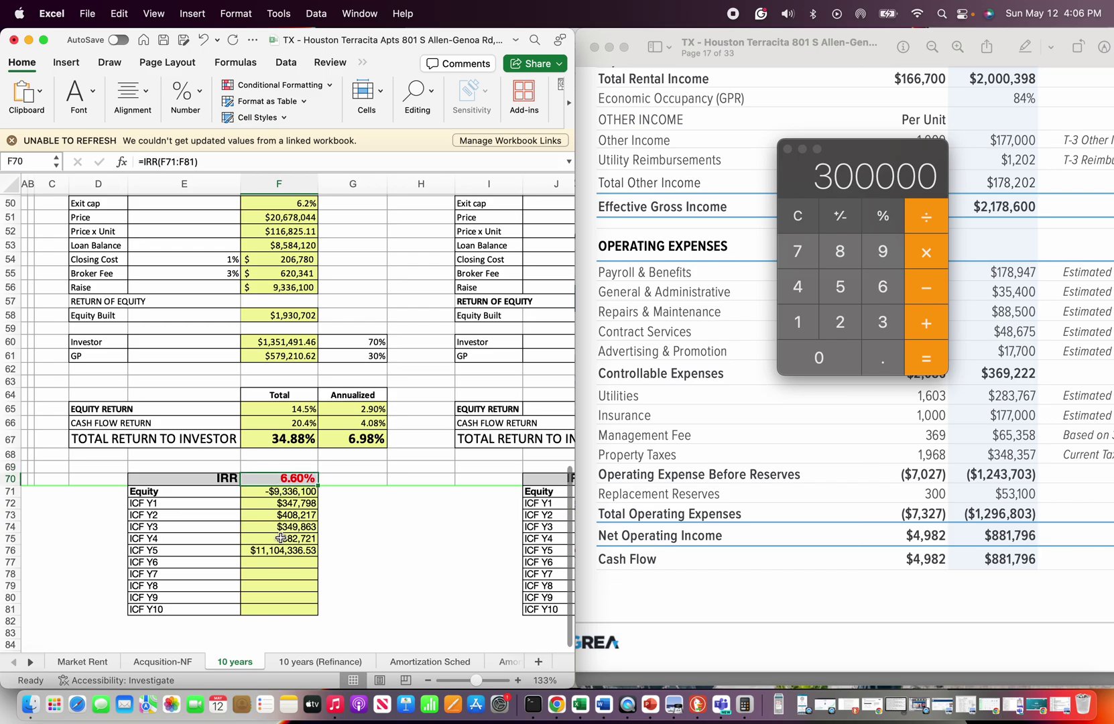
{"action": "left_click", "coordinate": [285, 584]}
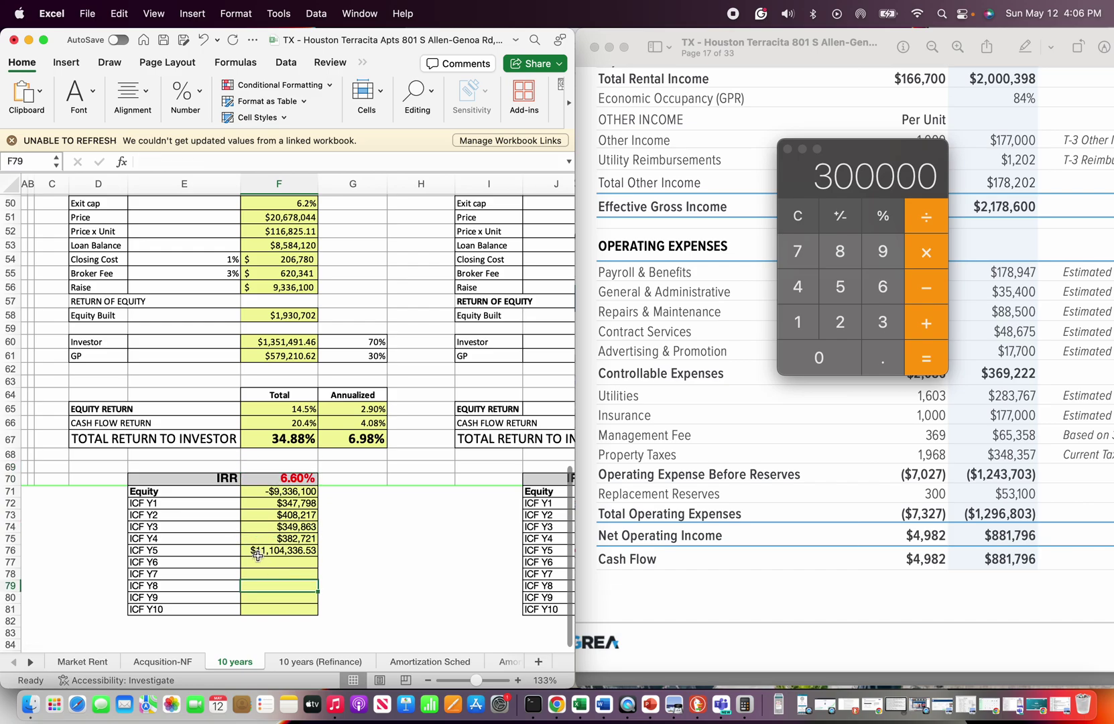
- Inspect the Year 5 investor cash flow and sale price formulas, and compare the Year 5, 7 and 10 exit returns and IRRs
{"action": "left_click", "coordinate": [257, 550]}
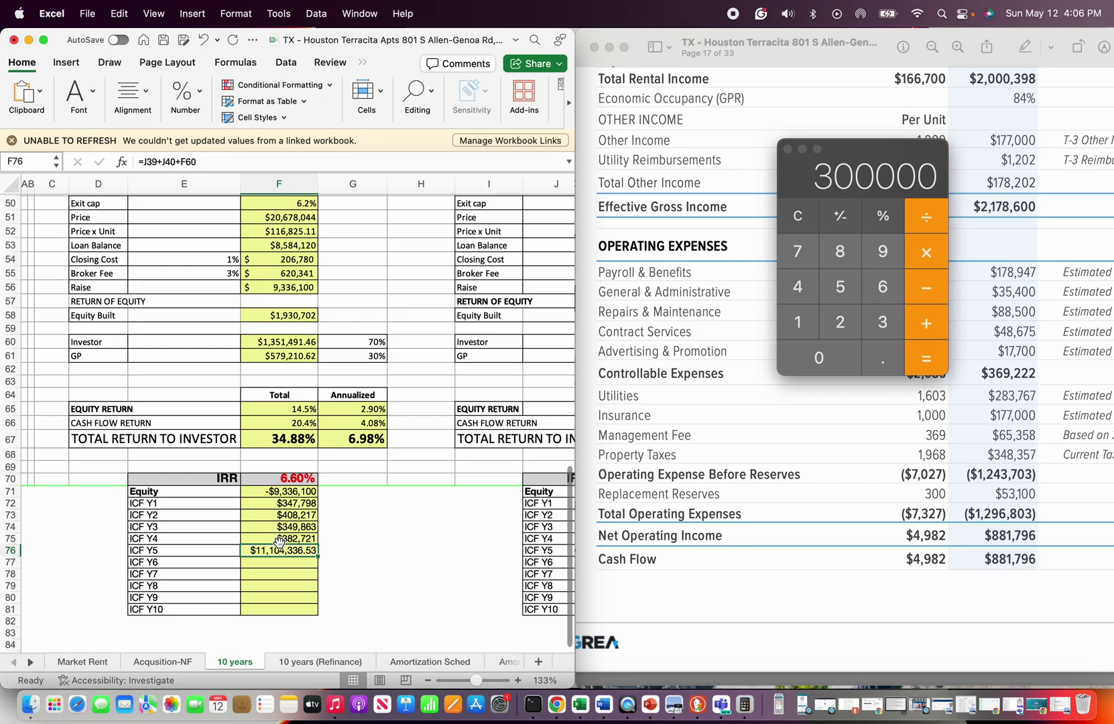
{"action": "scroll", "coordinate": [290, 409], "scroll_direction": "up", "scroll_amount": 2}
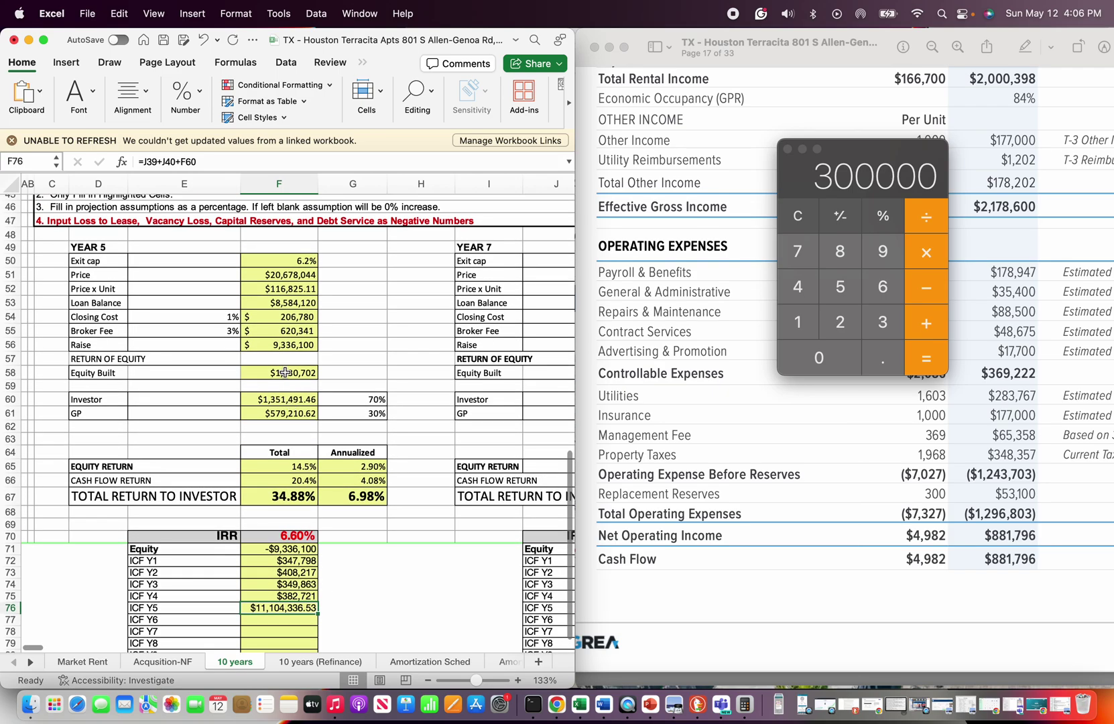
{"action": "left_click", "coordinate": [264, 276]}
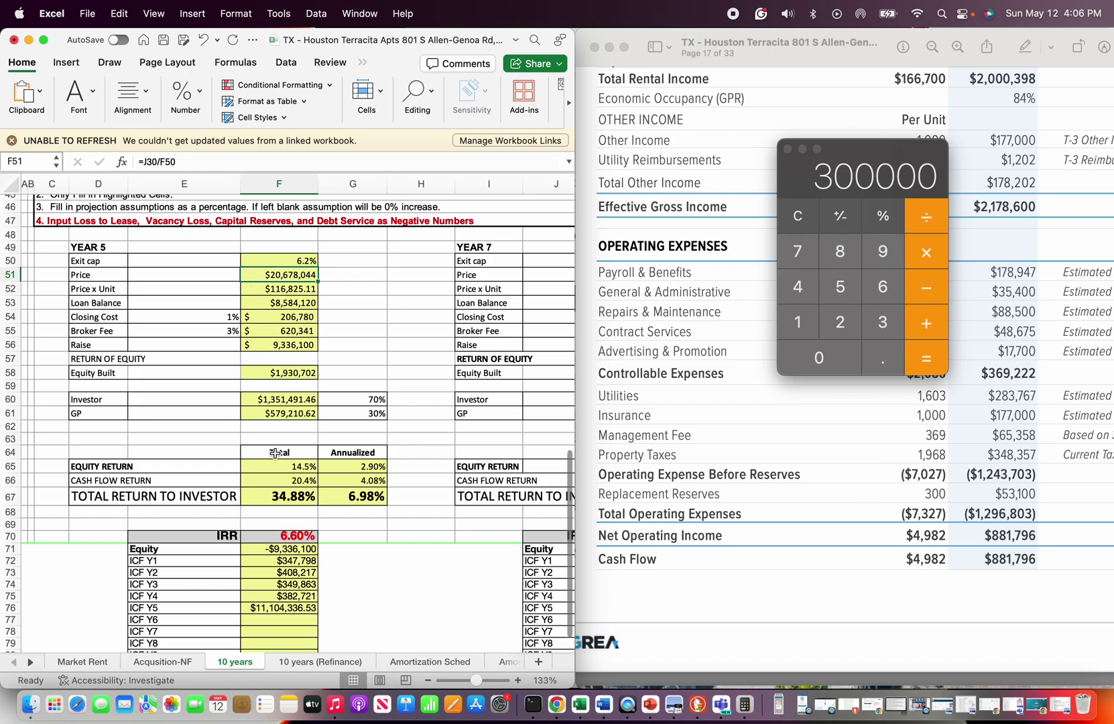
{"action": "scroll", "coordinate": [275, 453], "scroll_direction": "down", "scroll_amount": 3}
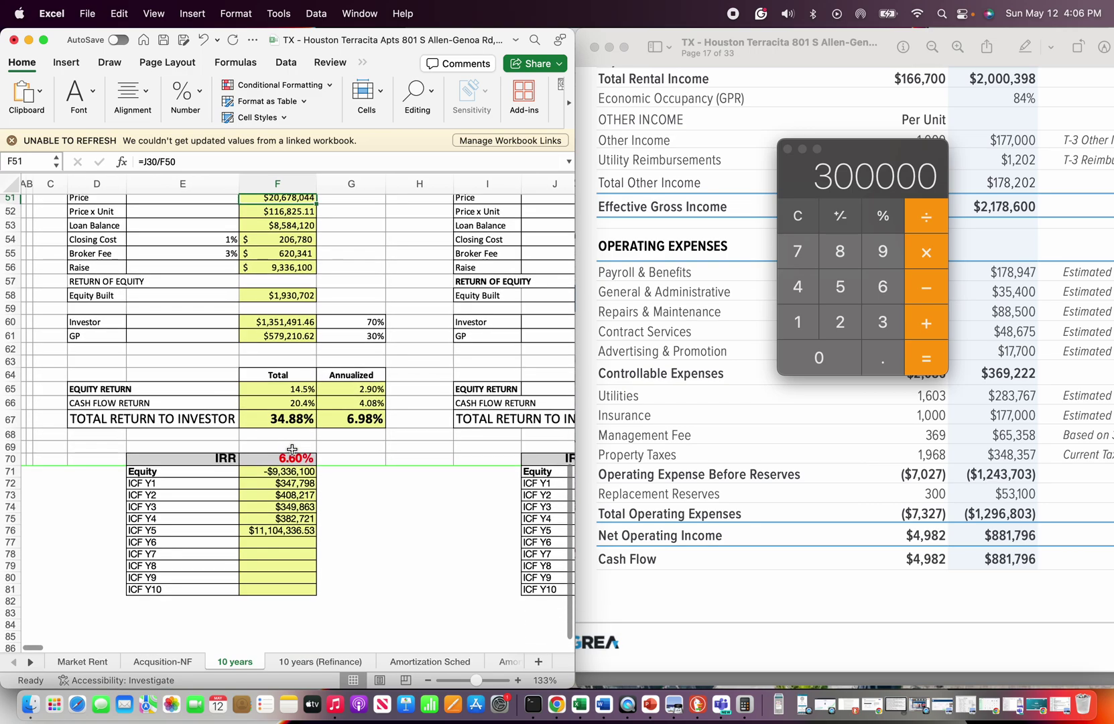
{"action": "scroll", "coordinate": [288, 450], "scroll_direction": "right", "scroll_amount": 5}
{"action": "scroll", "coordinate": [292, 450], "scroll_direction": "up", "scroll_amount": 4}
{"action": "scroll", "coordinate": [292, 449], "scroll_direction": "left", "scroll_amount": 3}
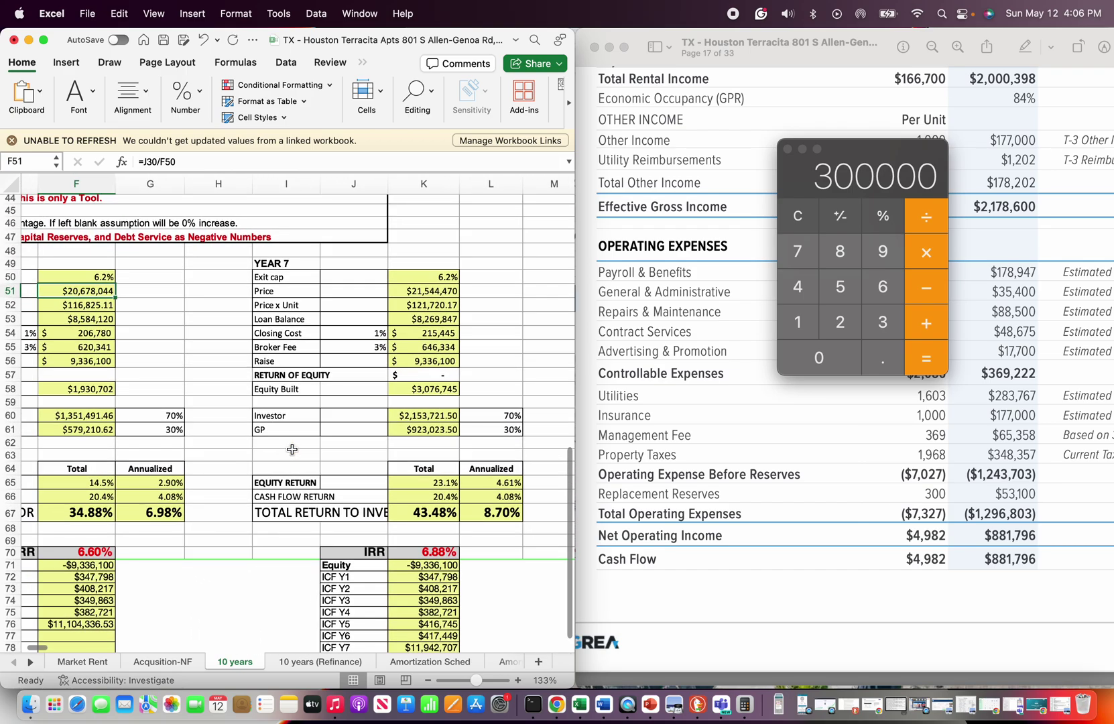
{"action": "scroll", "coordinate": [293, 449], "scroll_direction": "right", "scroll_amount": 4}
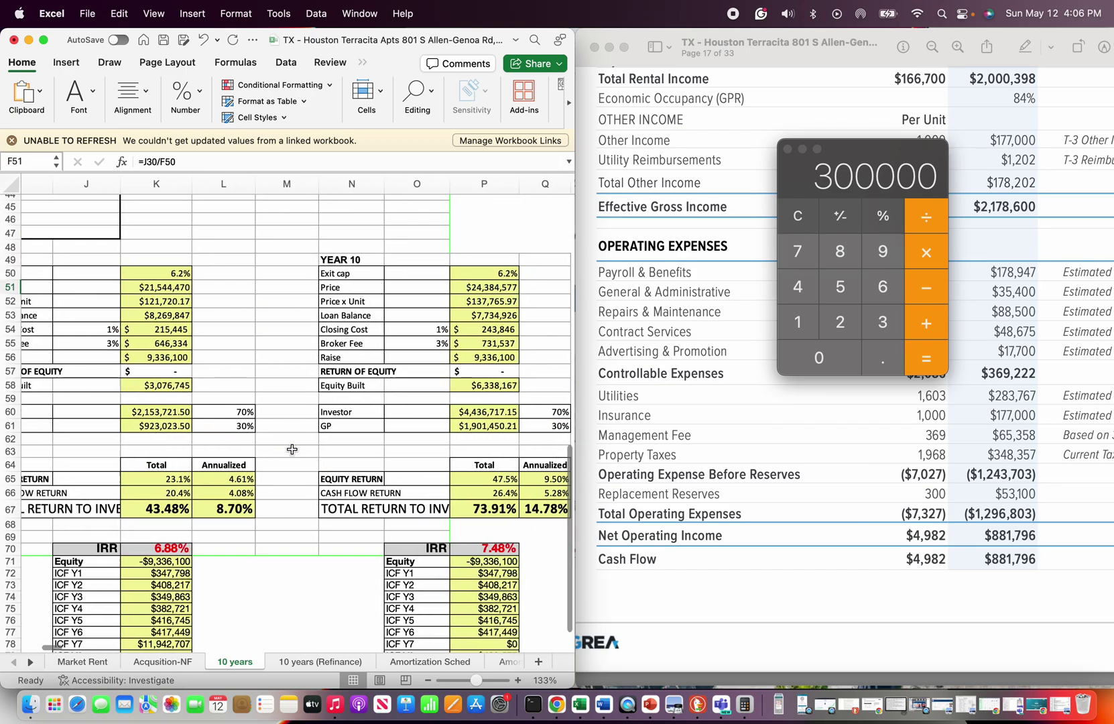
{"action": "scroll", "coordinate": [292, 450], "scroll_direction": "left", "scroll_amount": 7}
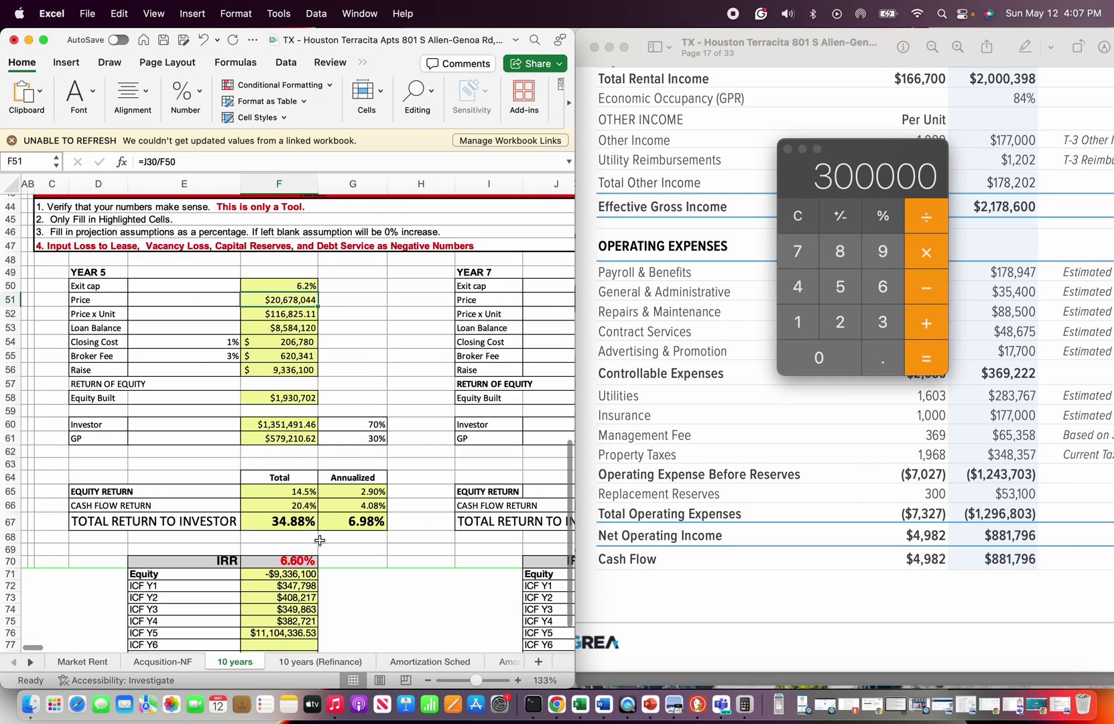
- Review the purchase price, income, expenses and return figures on the Acqusition-NF sheet
{"action": "left_click", "coordinate": [147, 662]}
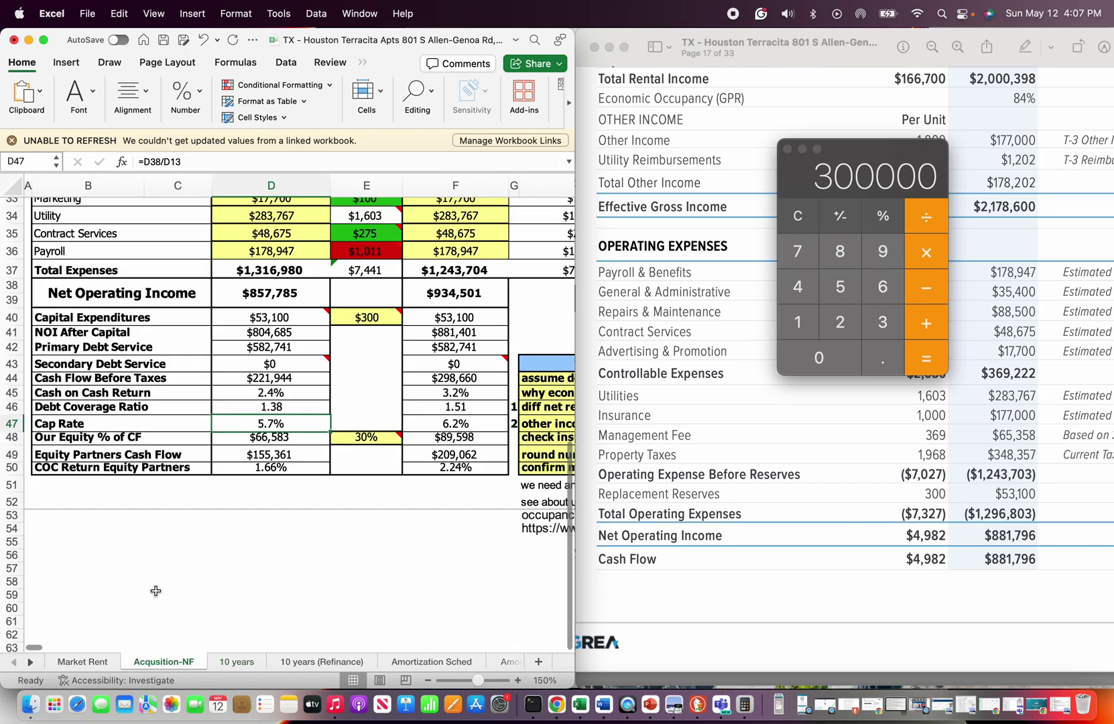
{"action": "scroll", "coordinate": [179, 462], "scroll_direction": "up", "scroll_amount": 3}
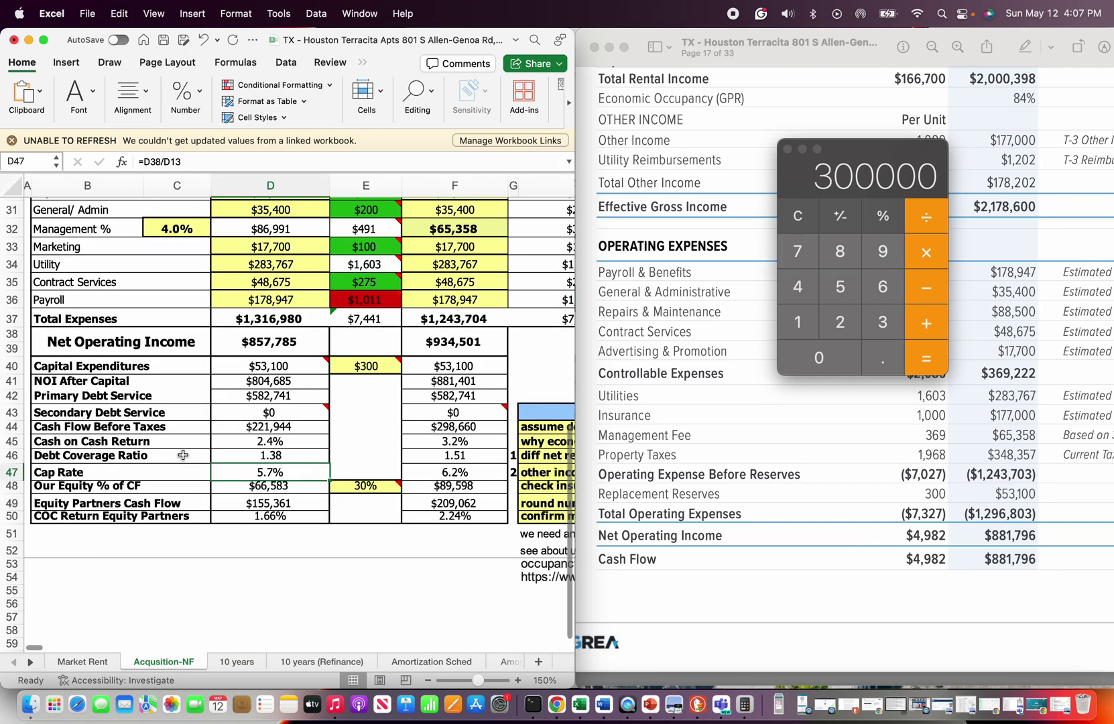
{"action": "scroll", "coordinate": [228, 360], "scroll_direction": "up", "scroll_amount": 10}
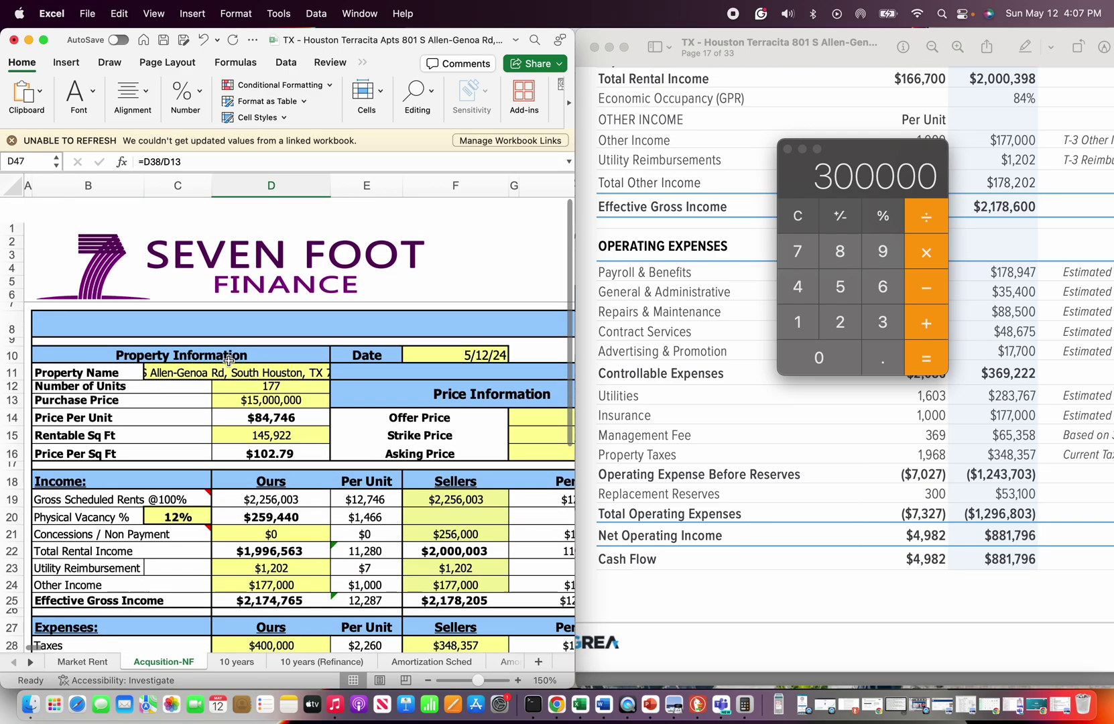
{"action": "scroll", "coordinate": [229, 360], "scroll_direction": "down", "scroll_amount": 2}
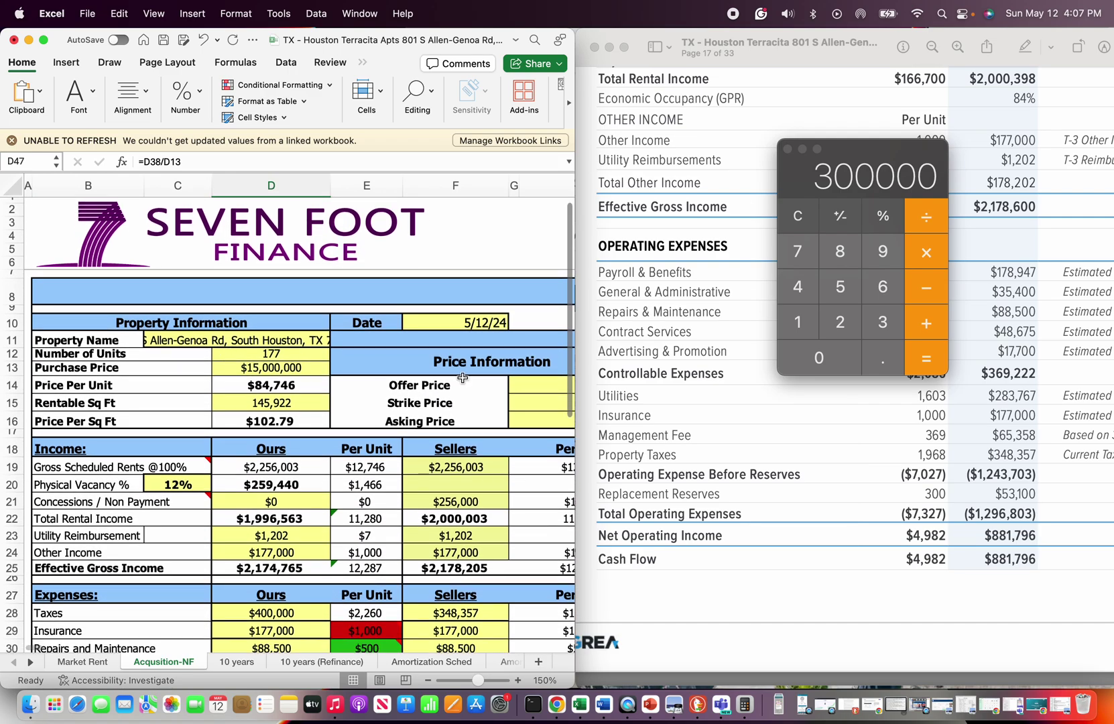
- Skim the offering memorandum from the pro forma through the comparable rentals, rent charts and area retail pages
{"action": "scroll", "coordinate": [775, 469], "scroll_direction": "down", "scroll_amount": 15}
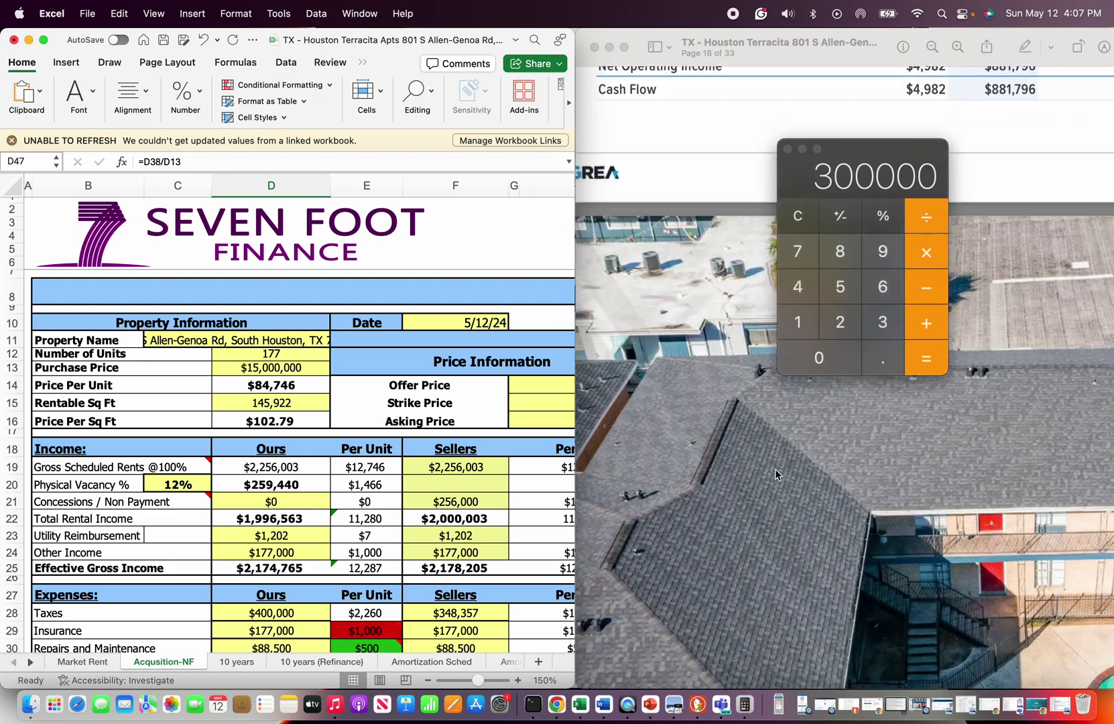
{"action": "scroll", "coordinate": [775, 474], "scroll_direction": "down", "scroll_amount": 10}
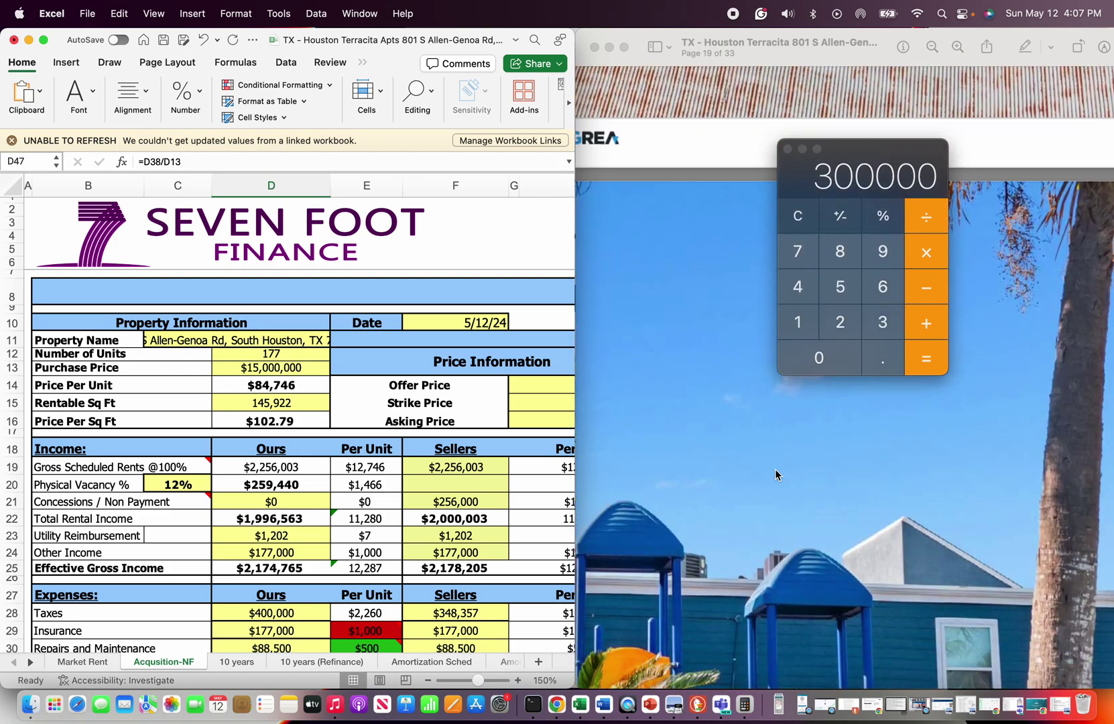
{"action": "scroll", "coordinate": [776, 474], "scroll_direction": "down", "scroll_amount": 15}
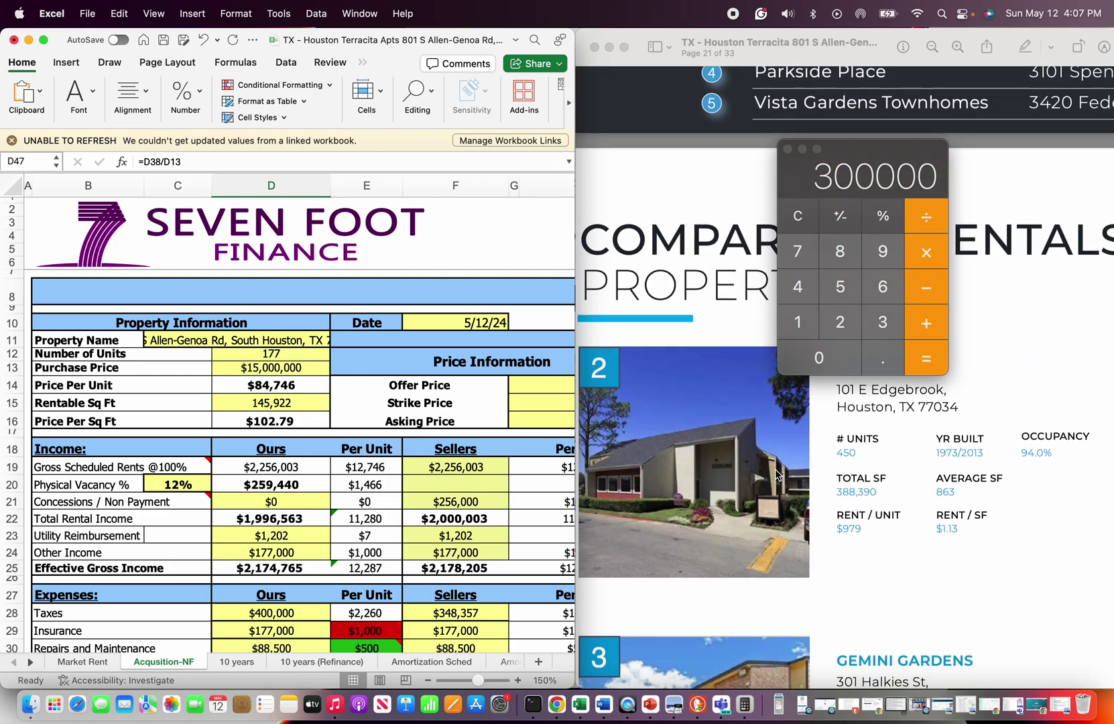
{"action": "scroll", "coordinate": [776, 474], "scroll_direction": "down", "scroll_amount": 15}
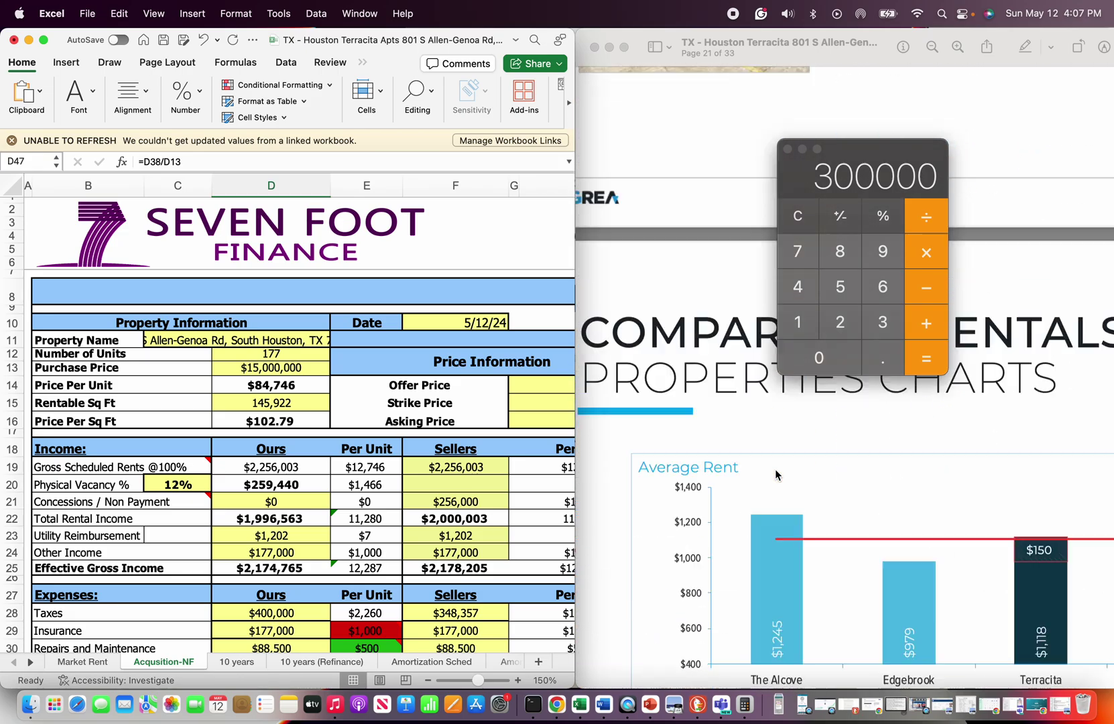
{"action": "scroll", "coordinate": [775, 475], "scroll_direction": "down", "scroll_amount": 20}
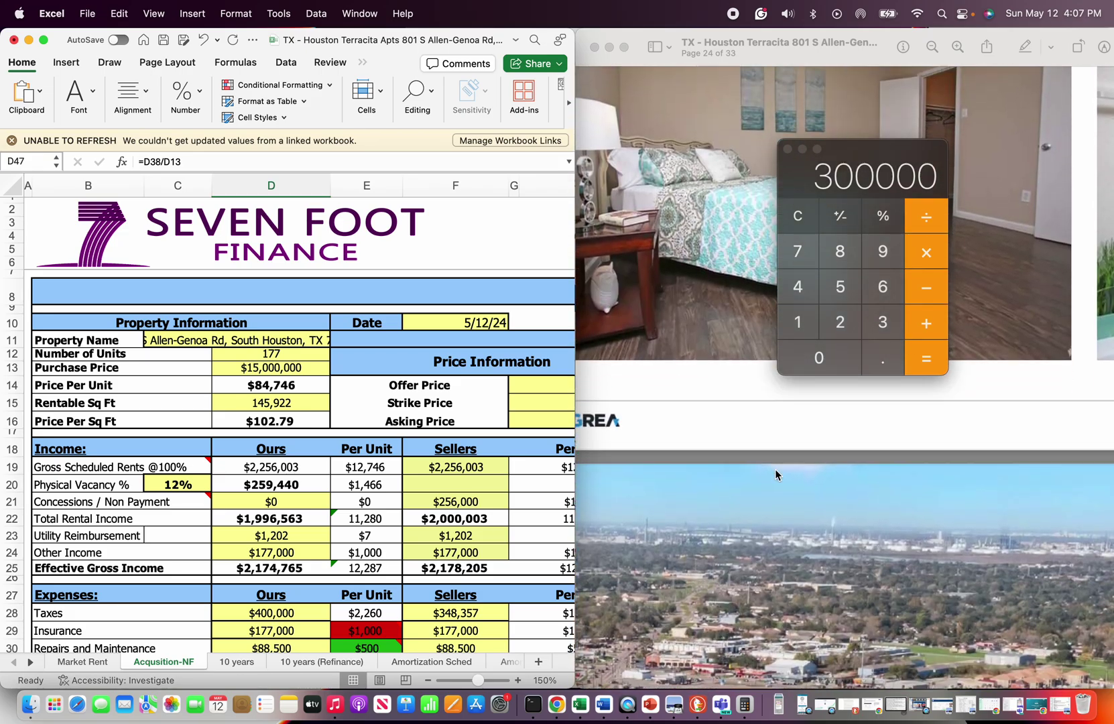
{"action": "scroll", "coordinate": [775, 475], "scroll_direction": "down", "scroll_amount": 20}
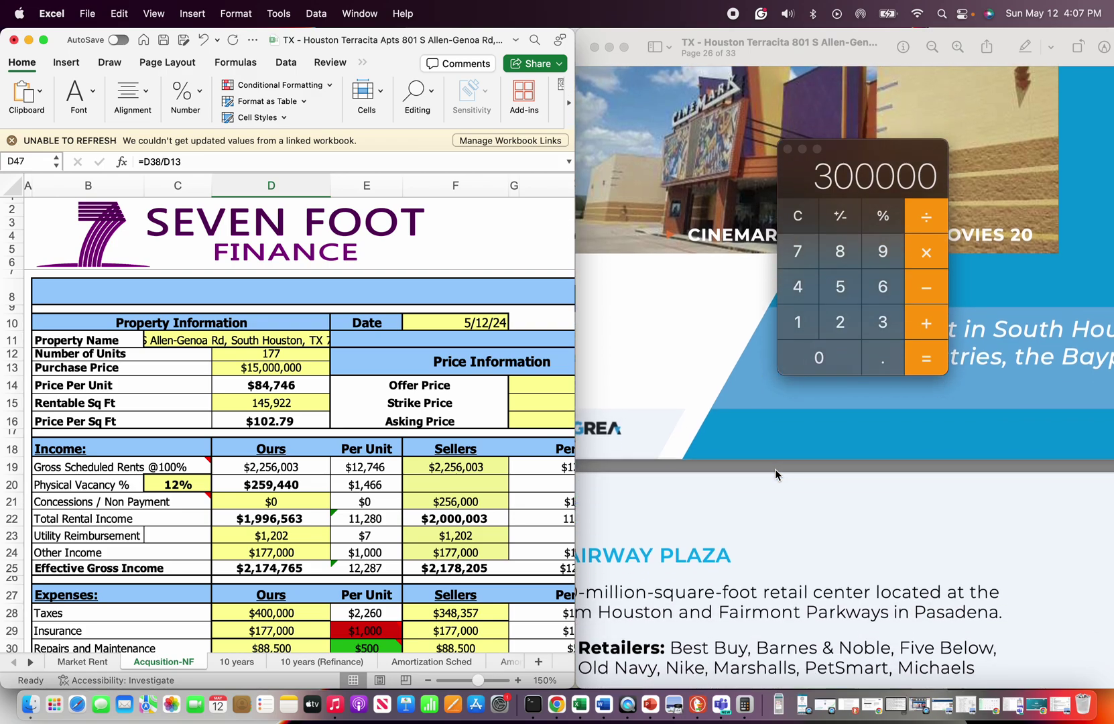
{"action": "scroll", "coordinate": [776, 470], "scroll_direction": "down", "scroll_amount": 15}
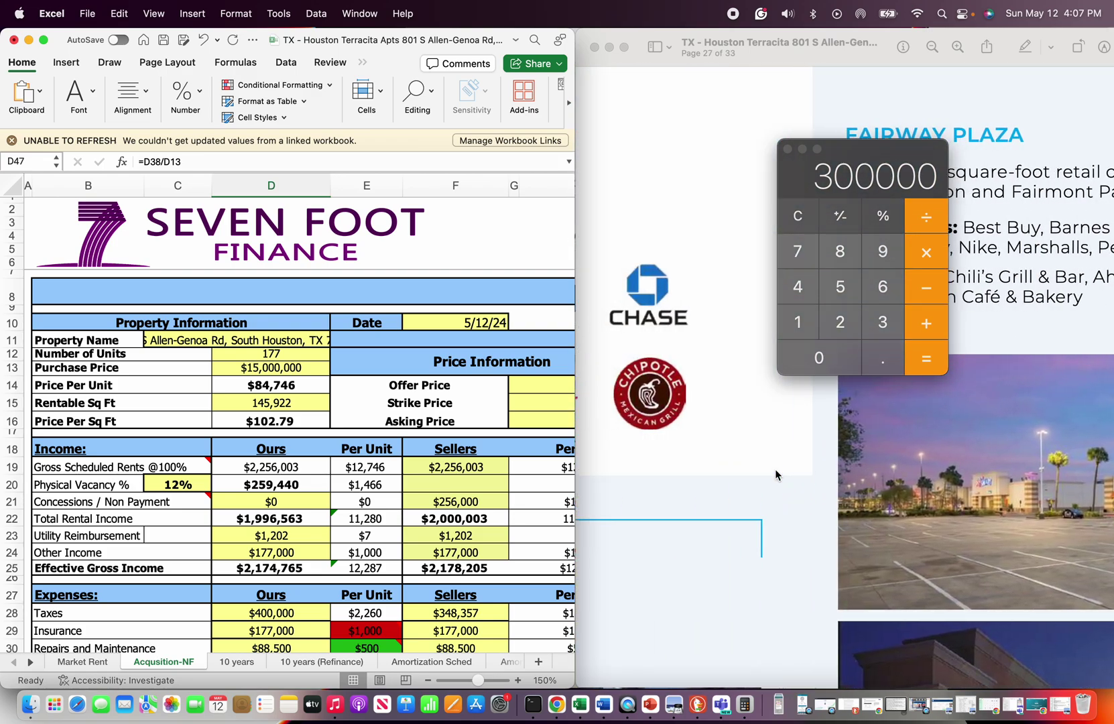
- Expand the underwriting workbook window to full width and save the workbook
{"action": "scroll", "coordinate": [267, 464], "scroll_direction": "down", "scroll_amount": 6}
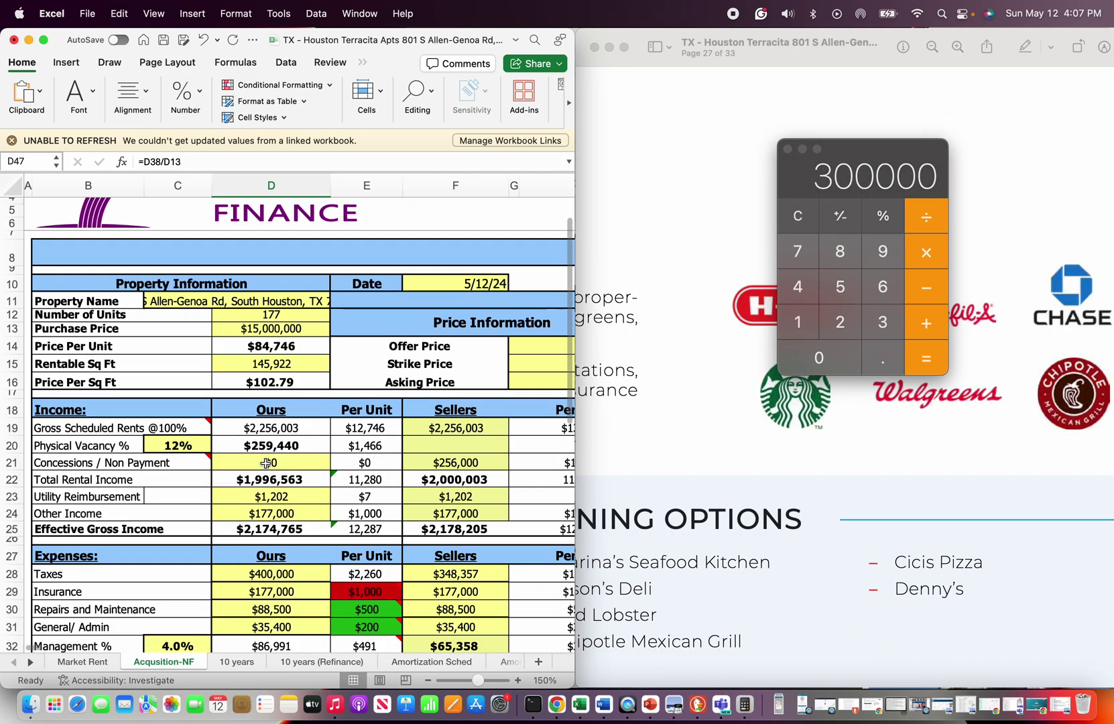
{"action": "scroll", "coordinate": [266, 464], "scroll_direction": "down", "scroll_amount": 7}
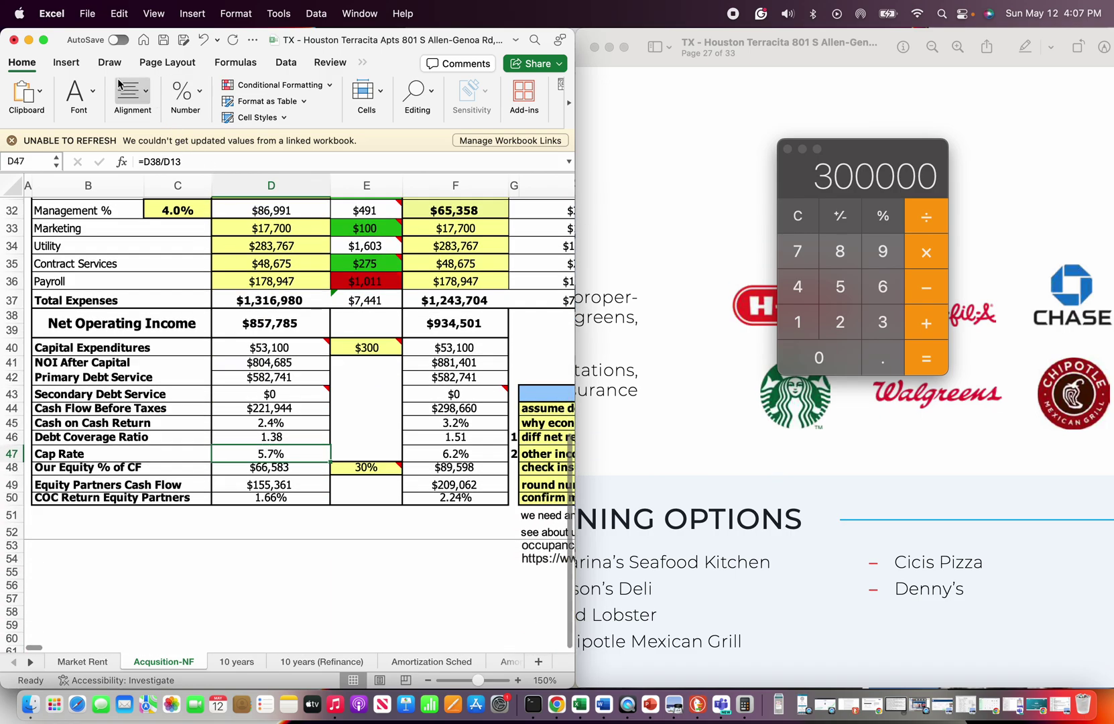
{"action": "scroll", "coordinate": [575, 268], "scroll_direction": "up", "scroll_amount": 12}
{"action": "double_click", "coordinate": [574, 268]}
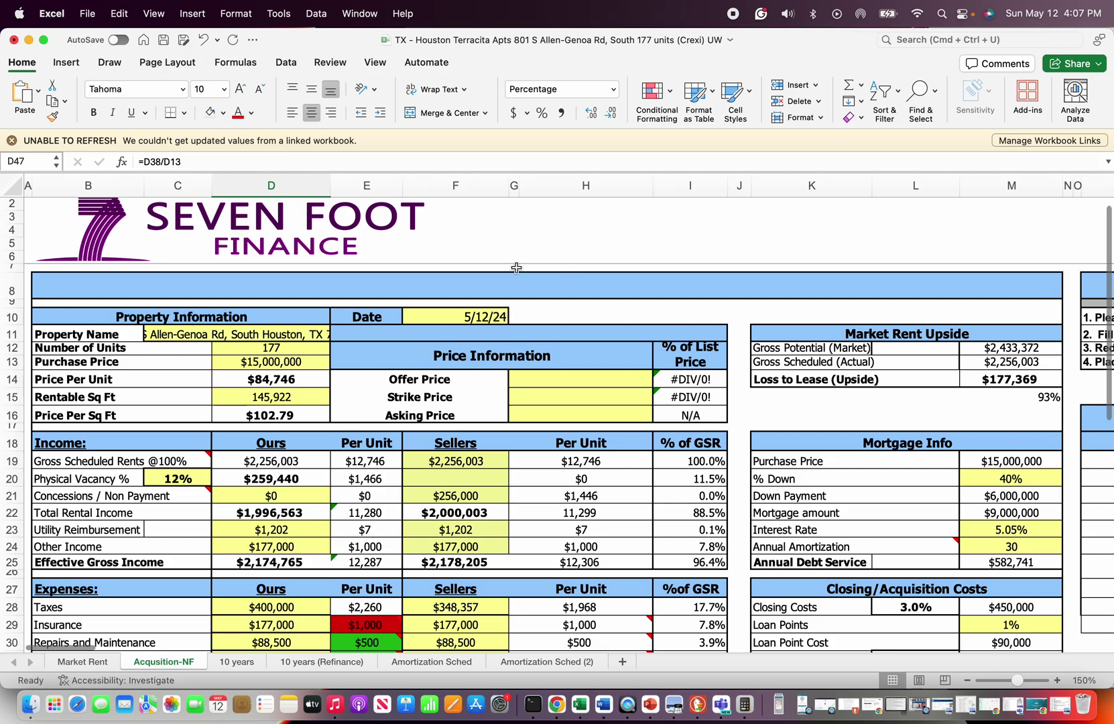
{"action": "left_click", "coordinate": [163, 39]}
- Review the Property Notes list of open questions alongside the closing costs and return figures
{"action": "scroll", "coordinate": [503, 480], "scroll_direction": "down", "scroll_amount": 5}
{"action": "scroll", "coordinate": [503, 479], "scroll_direction": "down", "scroll_amount": 15}
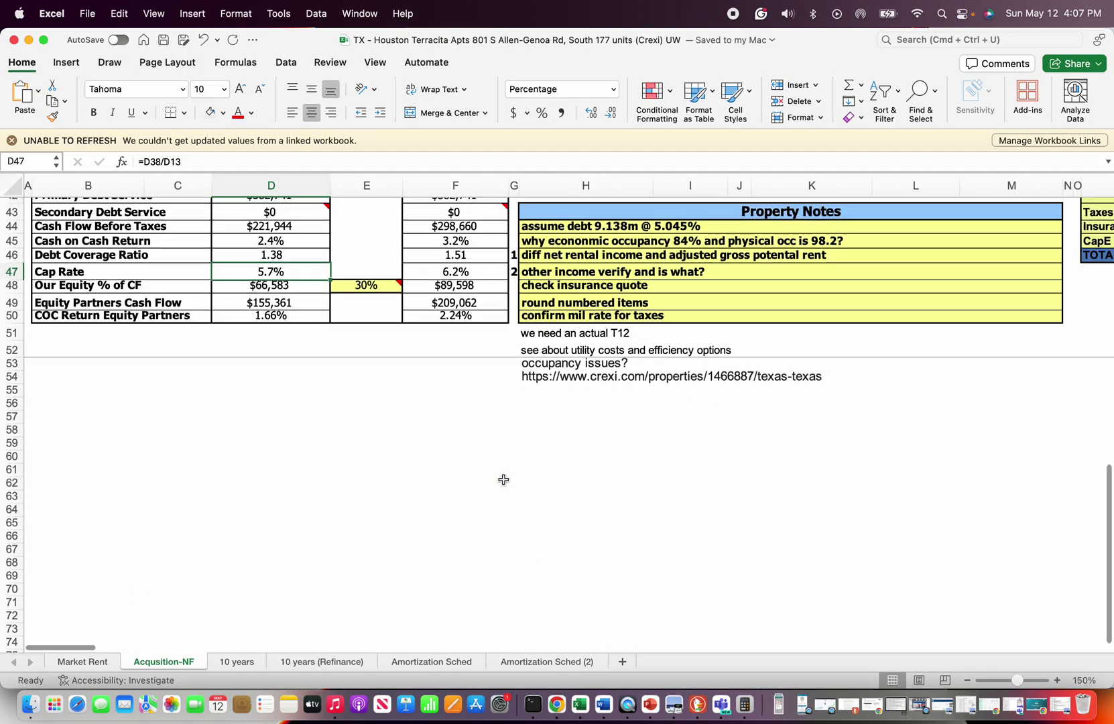
{"action": "scroll", "coordinate": [504, 480], "scroll_direction": "up", "scroll_amount": 7}
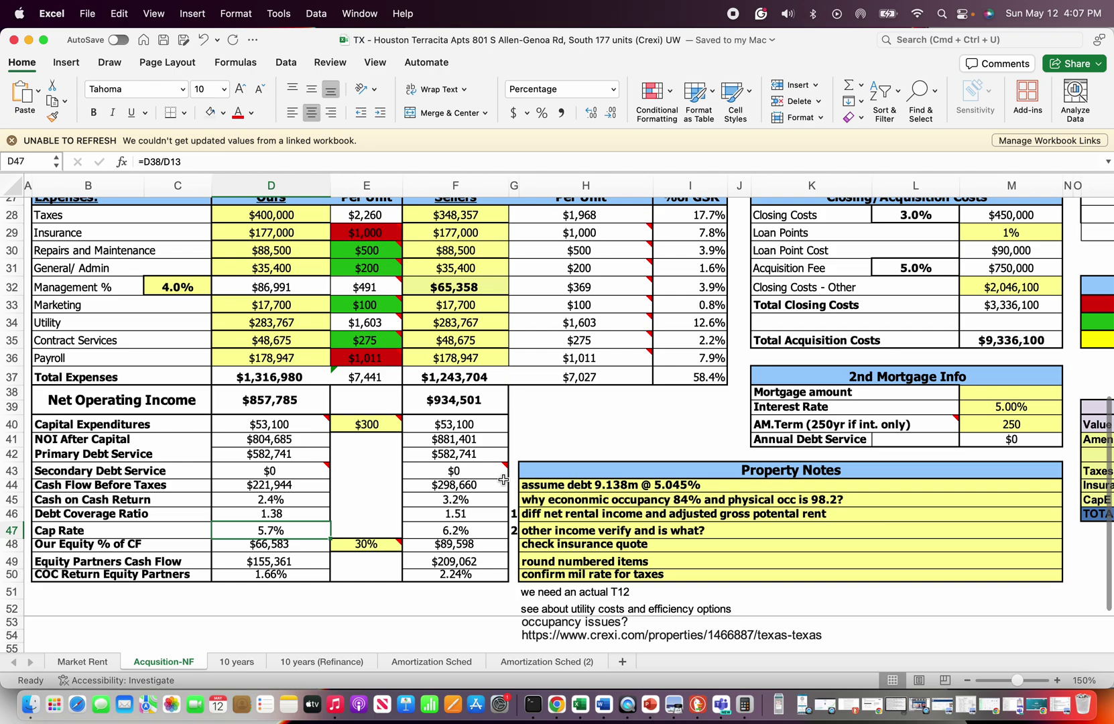
{"action": "scroll", "coordinate": [281, 432], "scroll_direction": "up", "scroll_amount": 5}
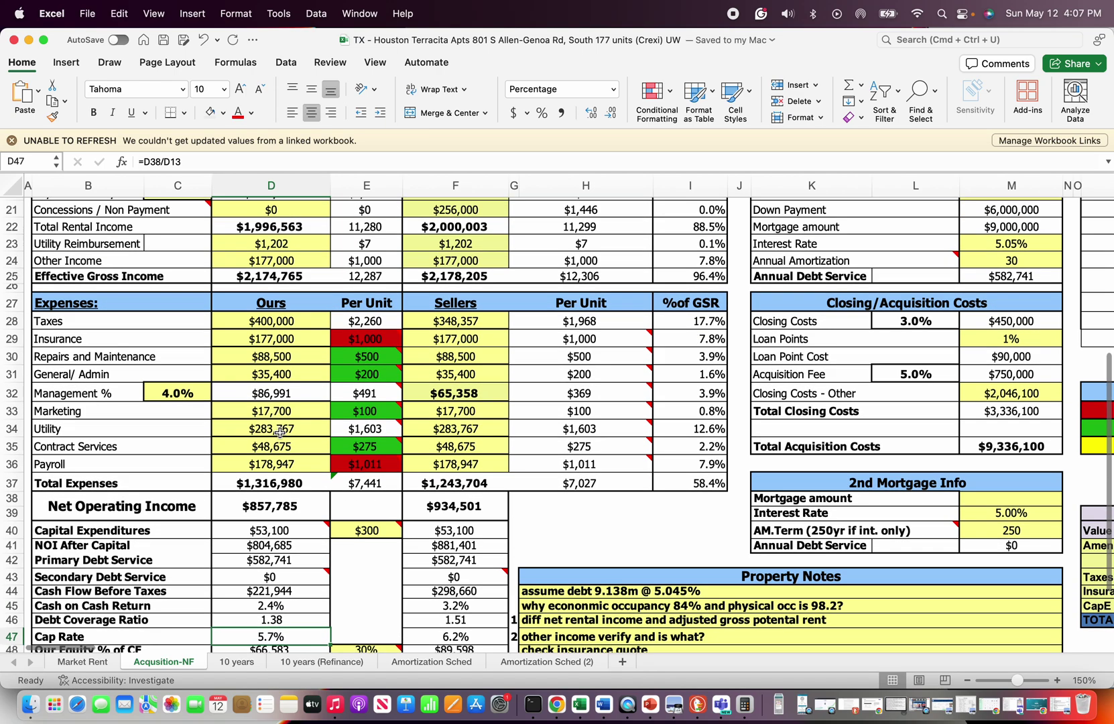
- Examine our taxes, insurance and utility expense entries, and compare our insurance figure with the seller's
{"action": "left_click", "coordinate": [263, 375]}
{"action": "left_click", "coordinate": [261, 398]}
{"action": "left_click", "coordinate": [262, 376]}
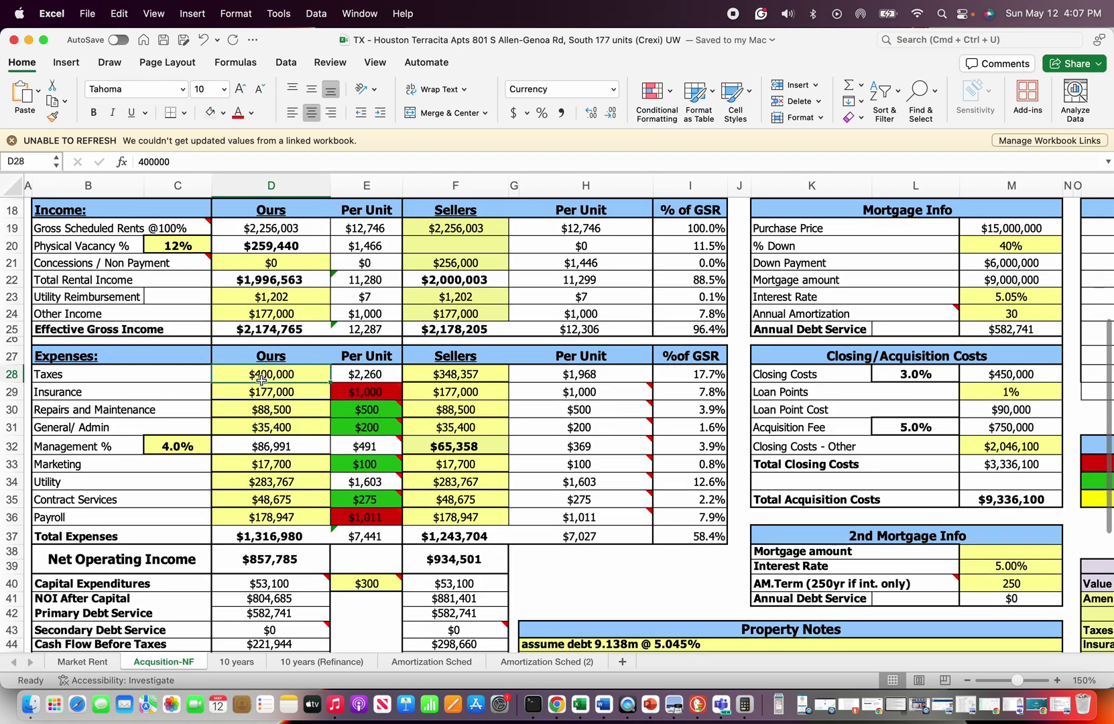
{"action": "left_click", "coordinate": [261, 478]}
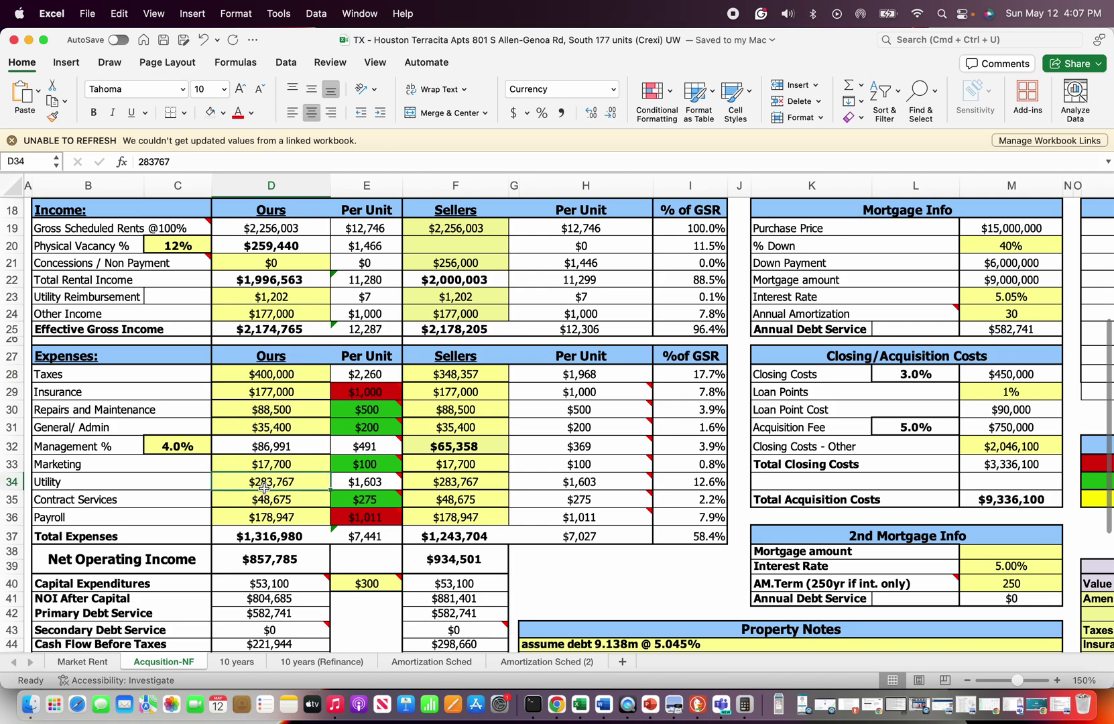
{"action": "scroll", "coordinate": [270, 525], "scroll_direction": "down", "scroll_amount": 3}
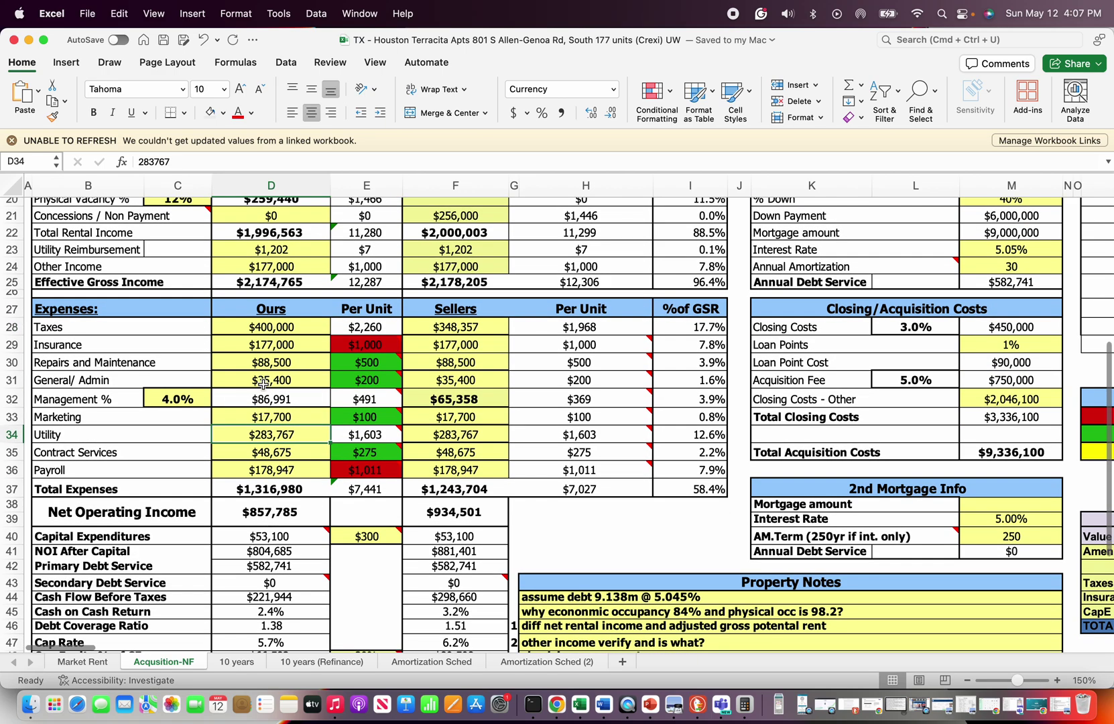
{"action": "left_click", "coordinate": [257, 346]}
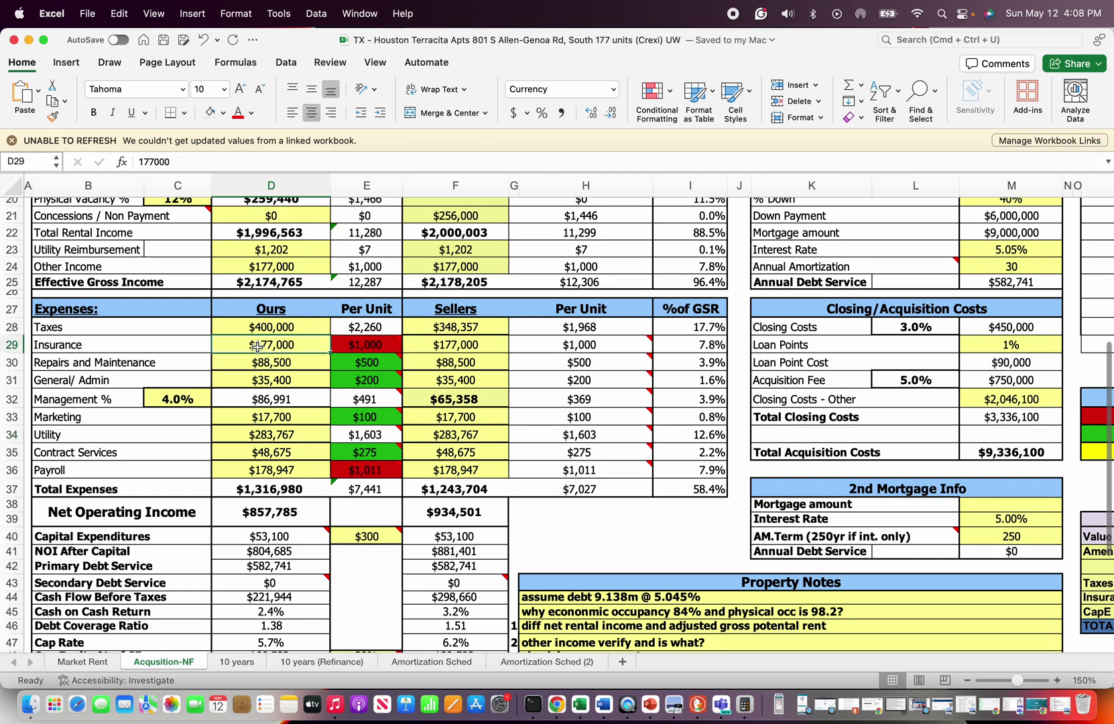
{"action": "left_click", "coordinate": [445, 347]}
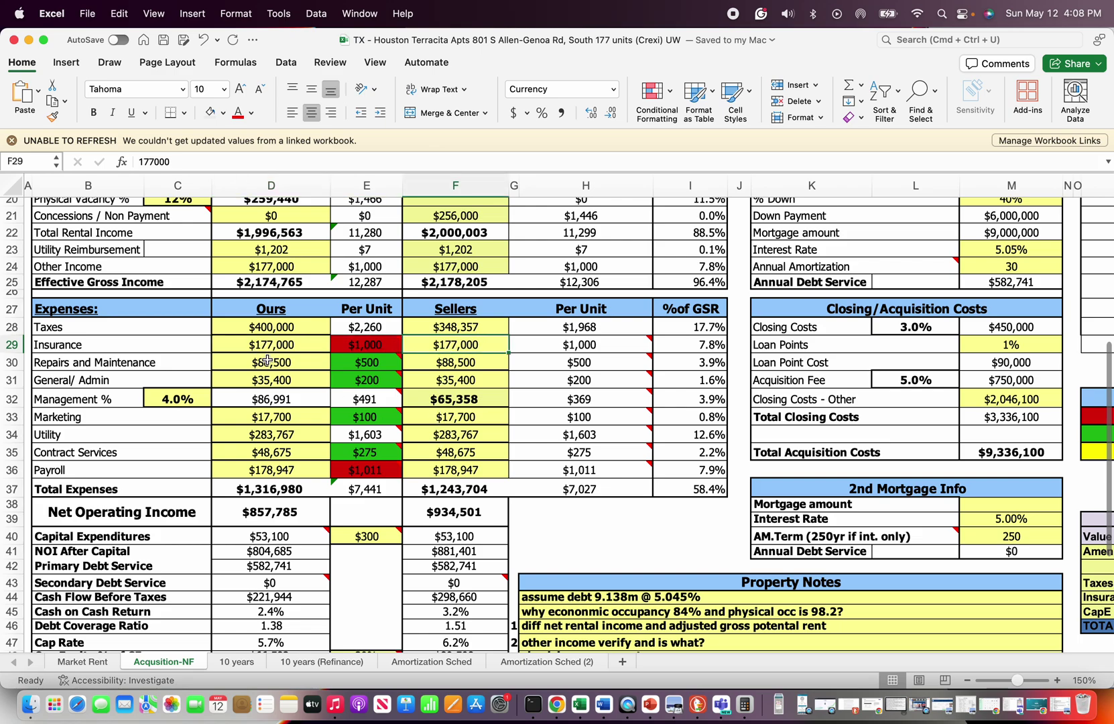
- Inspect the Debt Coverage Ratio formula and review the cash flow, cap rate and equity partner returns against the income and mortgage assumptions
{"action": "scroll", "coordinate": [257, 473], "scroll_direction": "up", "scroll_amount": 3}
{"action": "scroll", "coordinate": [258, 472], "scroll_direction": "down", "scroll_amount": 8}
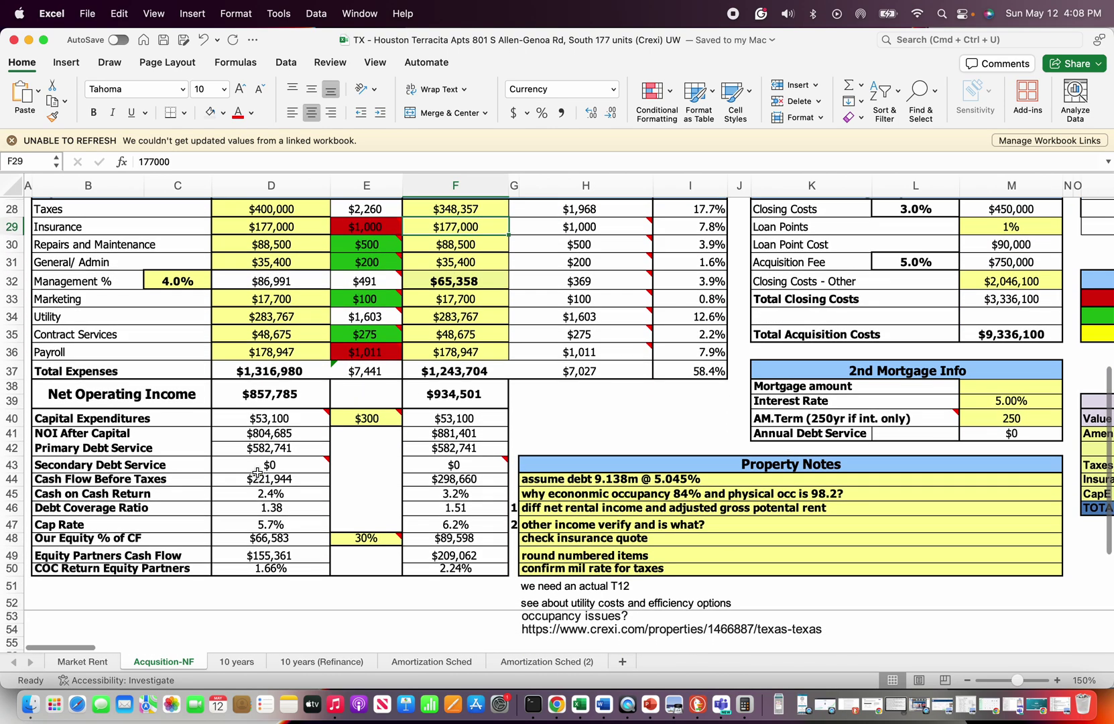
{"action": "scroll", "coordinate": [258, 472], "scroll_direction": "down", "scroll_amount": 2}
{"action": "left_click", "coordinate": [258, 540]}
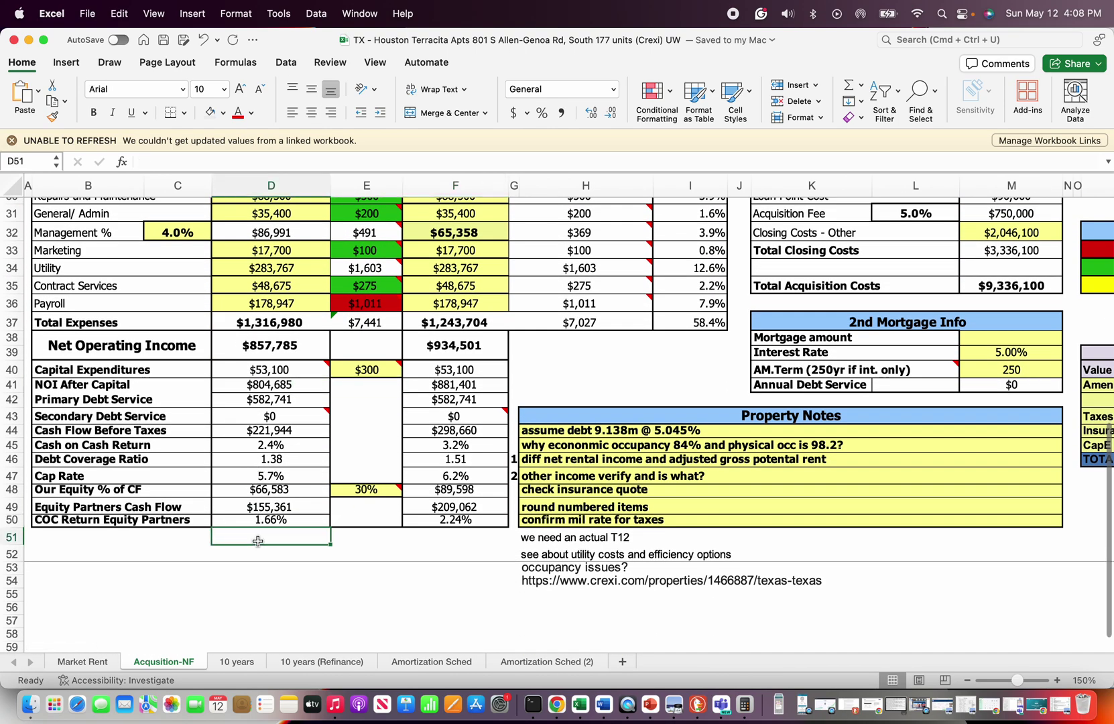
{"action": "key", "text": "Up"}
{"action": "key", "text": "Up"}
{"action": "key", "text": "Up"}
{"action": "key", "text": "Up"}
{"action": "key", "text": "Up"}
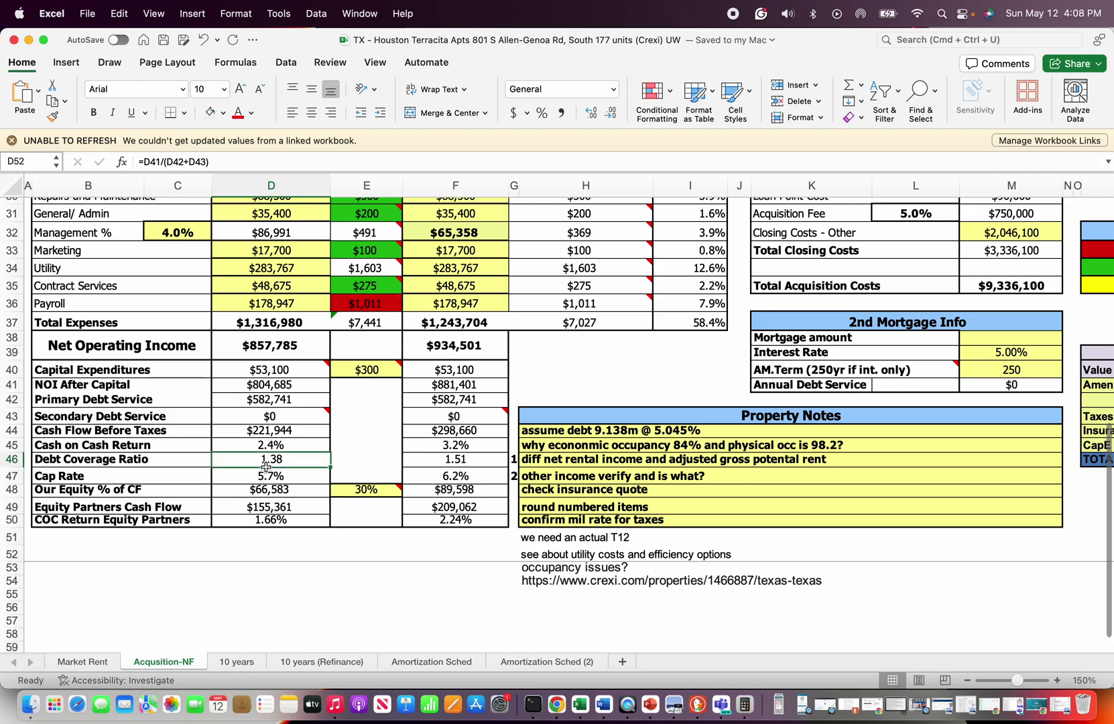
{"action": "left_click", "coordinate": [268, 538]}
{"action": "left_click", "coordinate": [266, 555]}
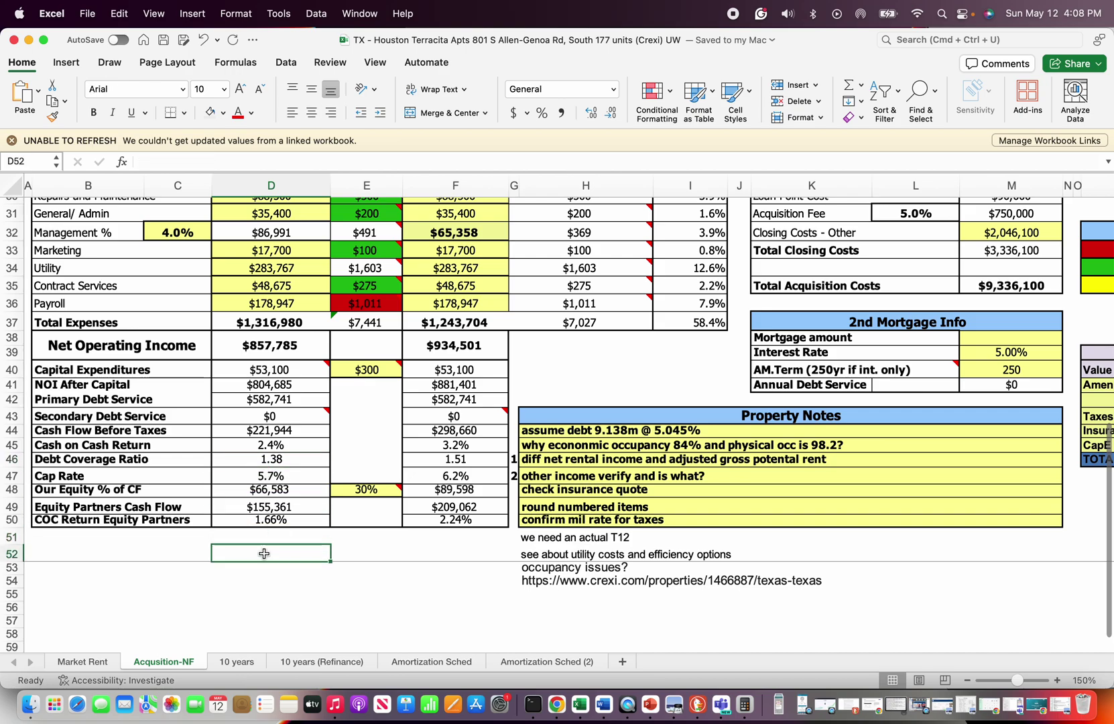
{"action": "scroll", "coordinate": [268, 582], "scroll_direction": "down", "scroll_amount": 2}
{"action": "scroll", "coordinate": [268, 585], "scroll_direction": "up", "scroll_amount": 5}
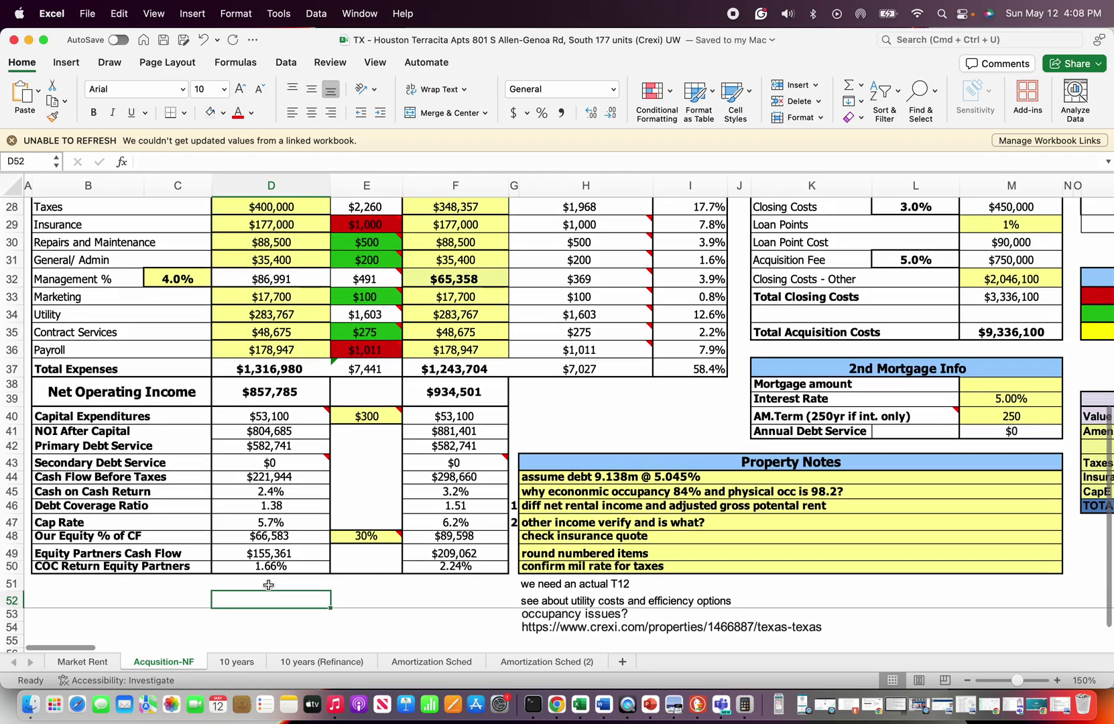
{"action": "scroll", "coordinate": [268, 583], "scroll_direction": "up", "scroll_amount": 4}
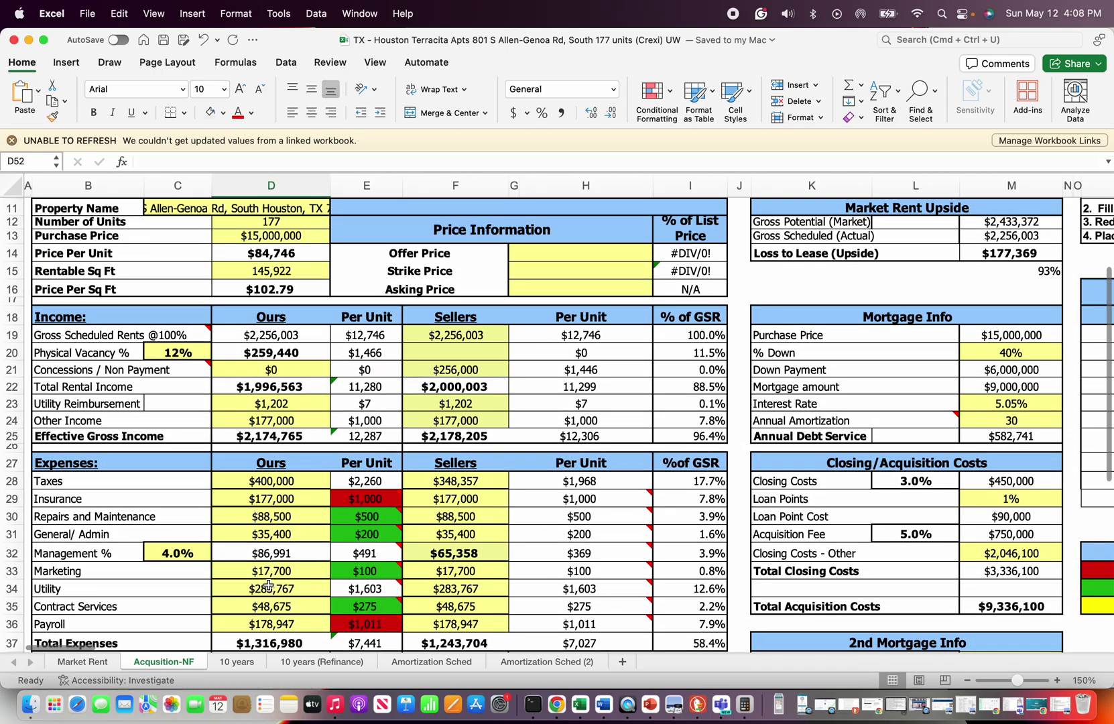
- Examine the number of units, purchase price, price per unit, rentable square footage and price per square foot in the property information
{"action": "scroll", "coordinate": [342, 428], "scroll_direction": "up", "scroll_amount": 2}
{"action": "scroll", "coordinate": [342, 428], "scroll_direction": "up", "scroll_amount": 1}
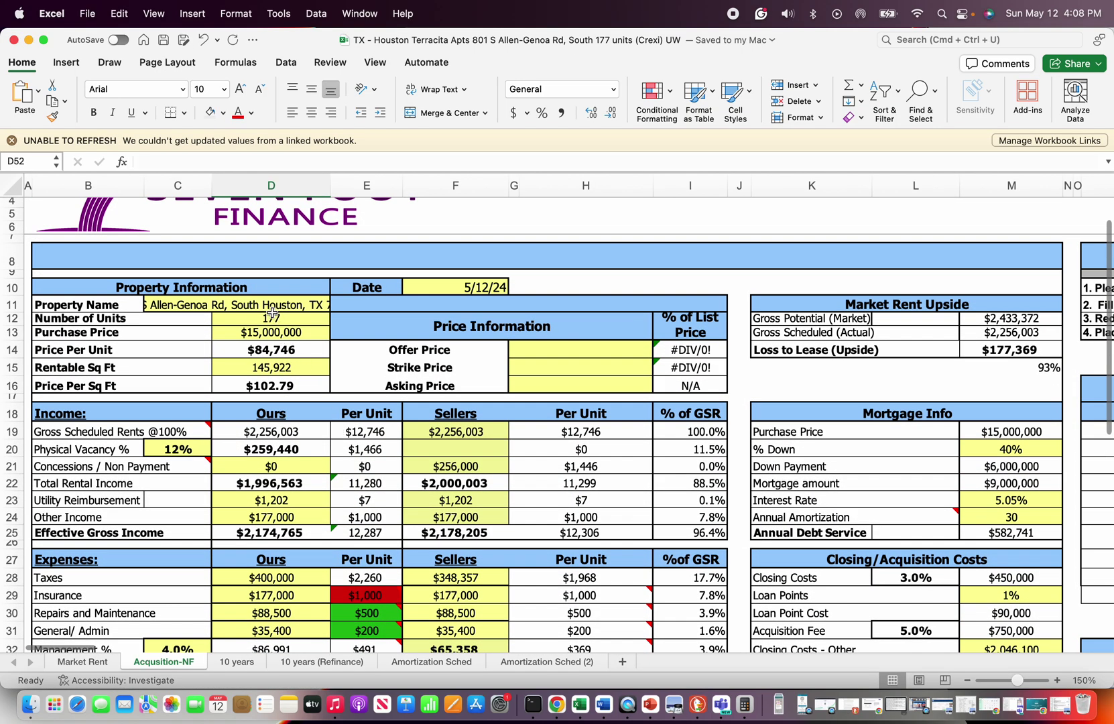
{"action": "left_click", "coordinate": [260, 332]}
{"action": "left_click", "coordinate": [260, 320]}
{"action": "left_click", "coordinate": [257, 333]}
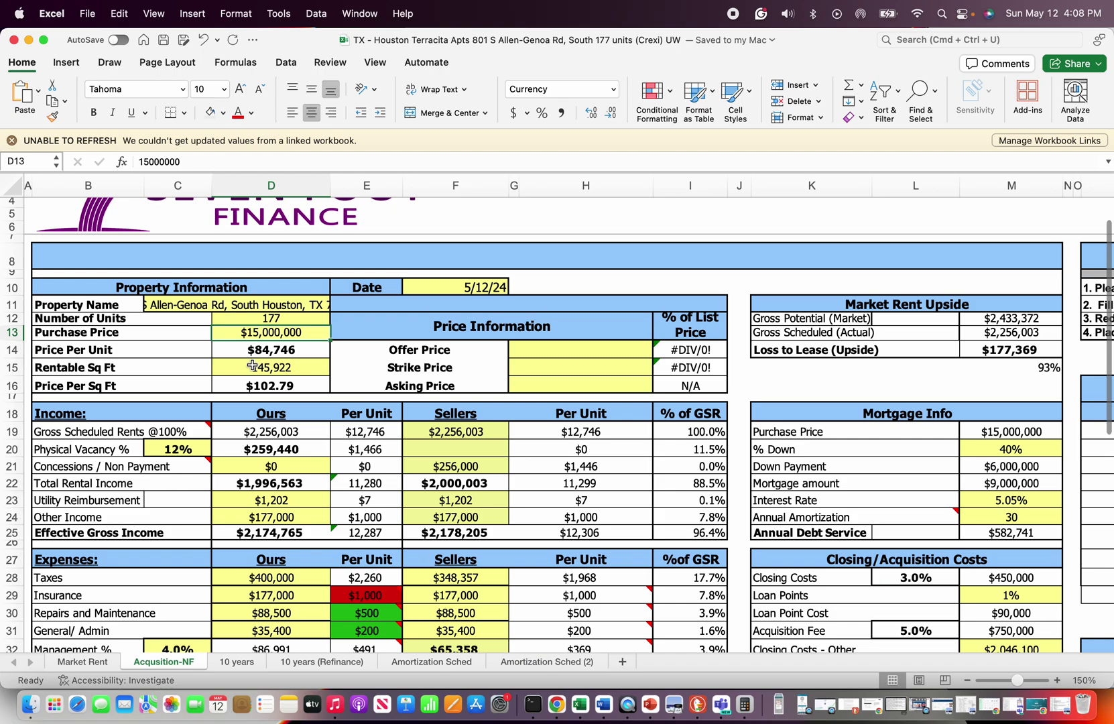
{"action": "left_click", "coordinate": [243, 353]}
{"action": "left_click", "coordinate": [242, 371]}
{"action": "left_click", "coordinate": [243, 385]}
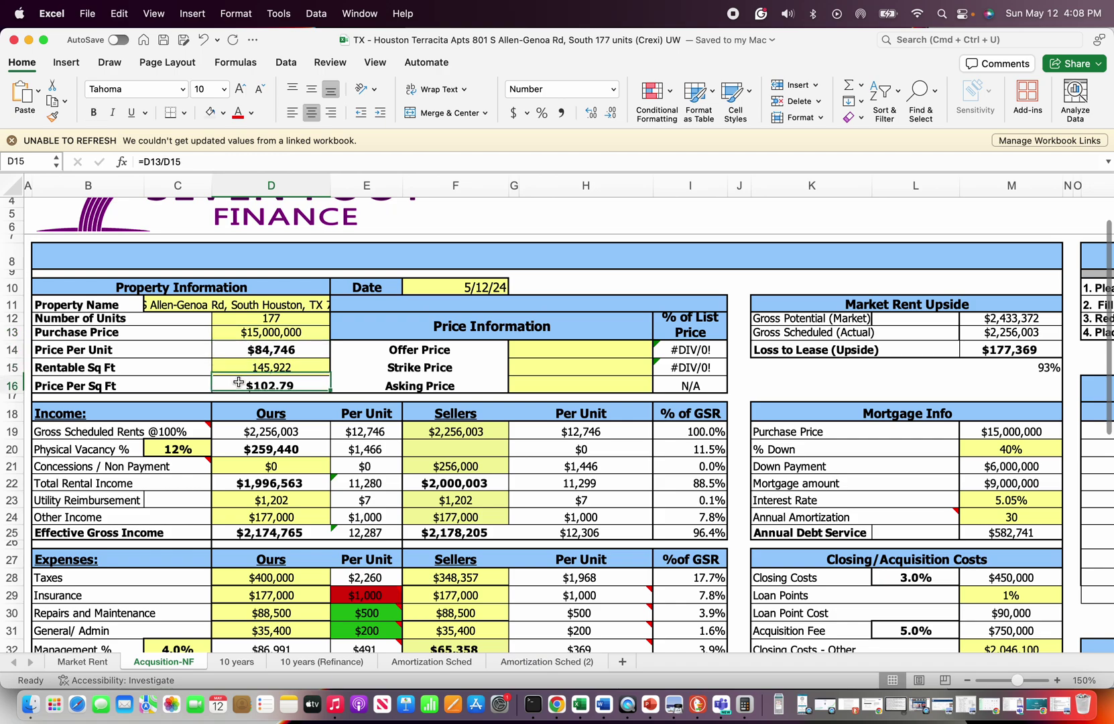
{"action": "left_click", "coordinate": [252, 333]}
- Review the income, expense and return sections against the purchase price, and check the price per unit and rentable square footage
{"action": "scroll", "coordinate": [255, 354], "scroll_direction": "down", "scroll_amount": 10}
{"action": "scroll", "coordinate": [263, 405], "scroll_direction": "down", "scroll_amount": 3}
{"action": "scroll", "coordinate": [269, 382], "scroll_direction": "up", "scroll_amount": 12}
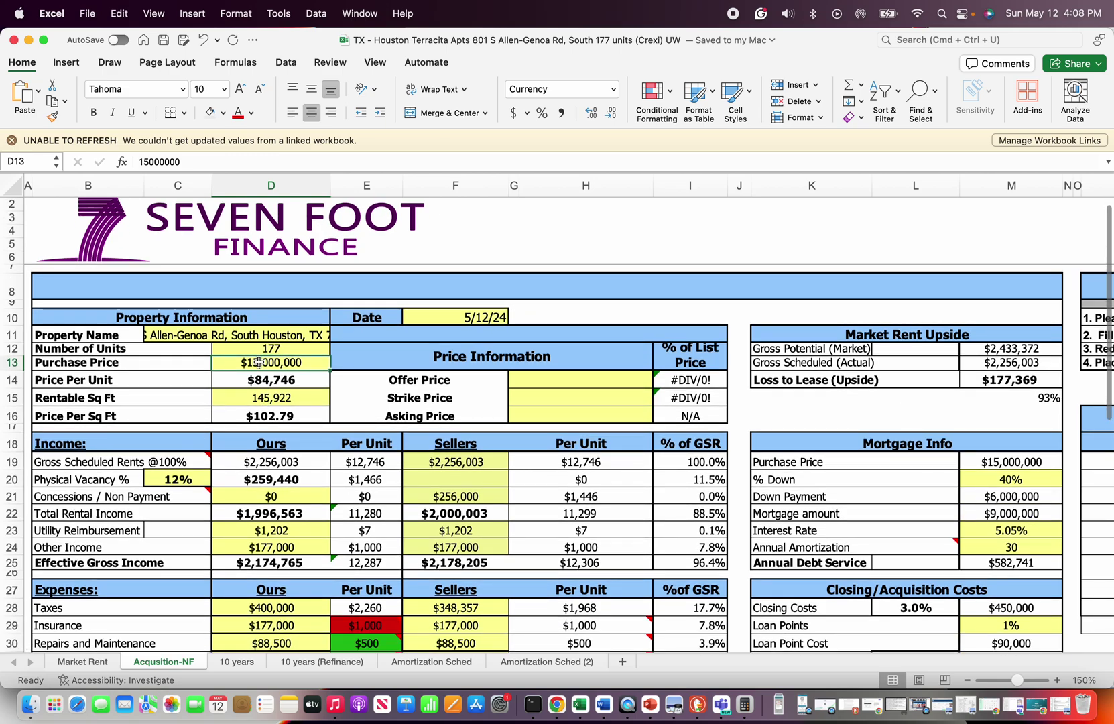
{"action": "scroll", "coordinate": [264, 393], "scroll_direction": "down", "scroll_amount": 3}
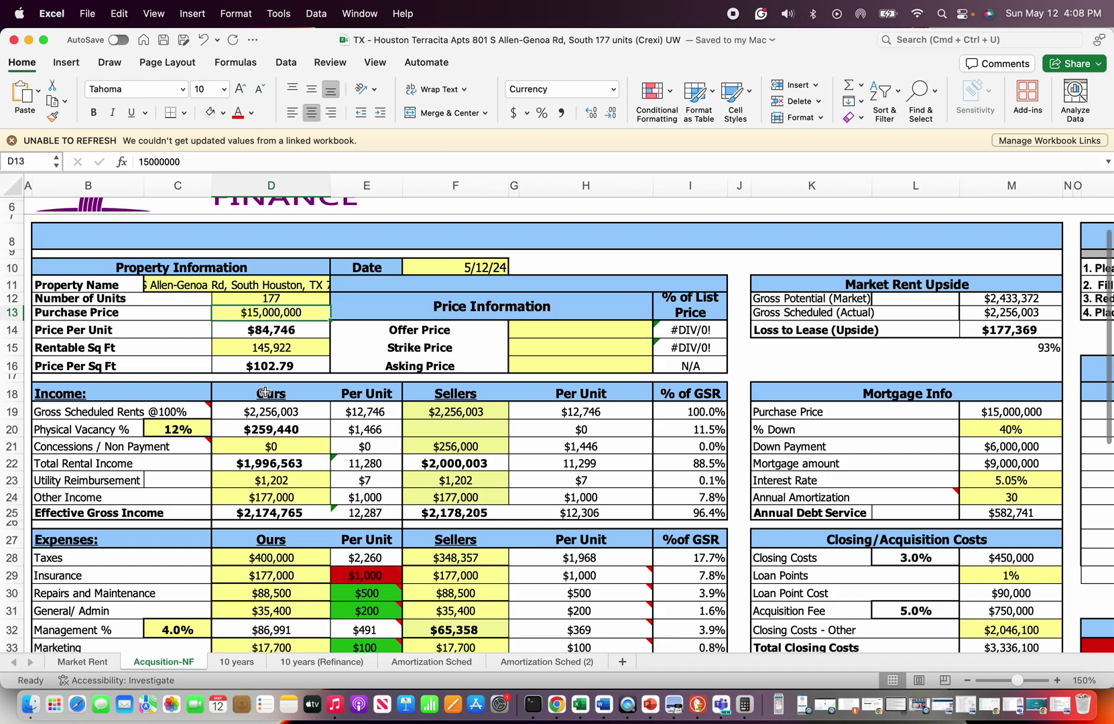
{"action": "scroll", "coordinate": [305, 467], "scroll_direction": "down", "scroll_amount": 2}
{"action": "scroll", "coordinate": [304, 468], "scroll_direction": "down", "scroll_amount": 10}
{"action": "scroll", "coordinate": [305, 467], "scroll_direction": "up", "scroll_amount": 15}
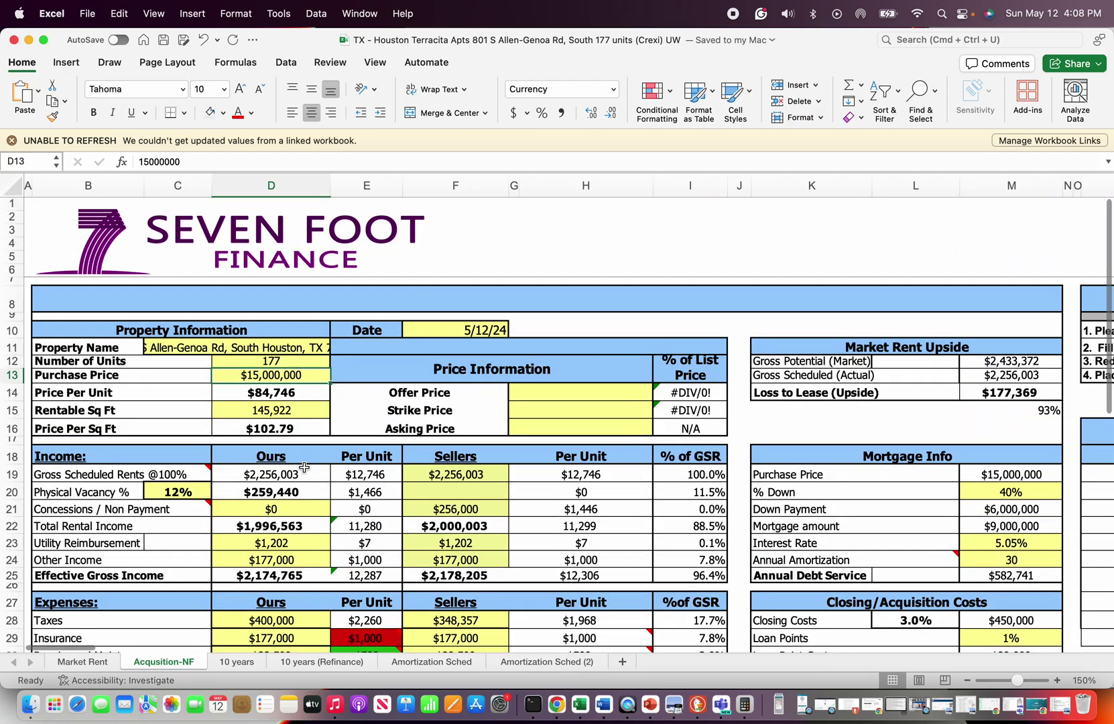
{"action": "left_click", "coordinate": [266, 394]}
{"action": "left_click", "coordinate": [262, 412]}
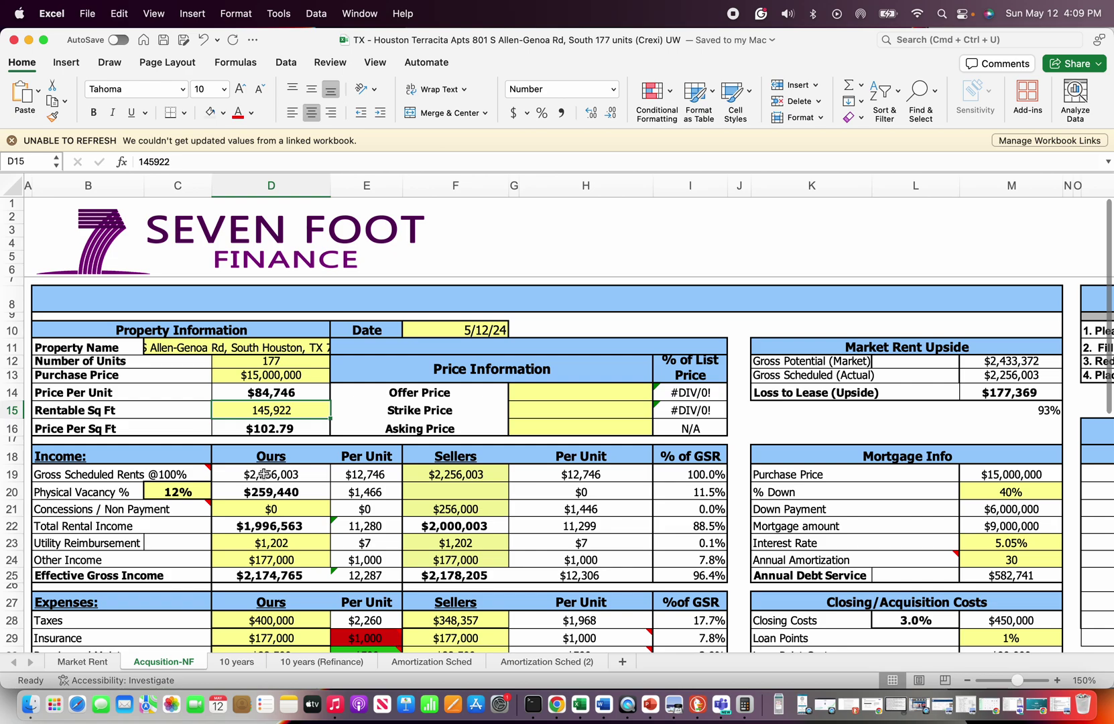
- Review our income, expenses, net operating income and investor returns against the seller's figures and the Property Notes
{"action": "scroll", "coordinate": [263, 470], "scroll_direction": "down", "scroll_amount": 8}
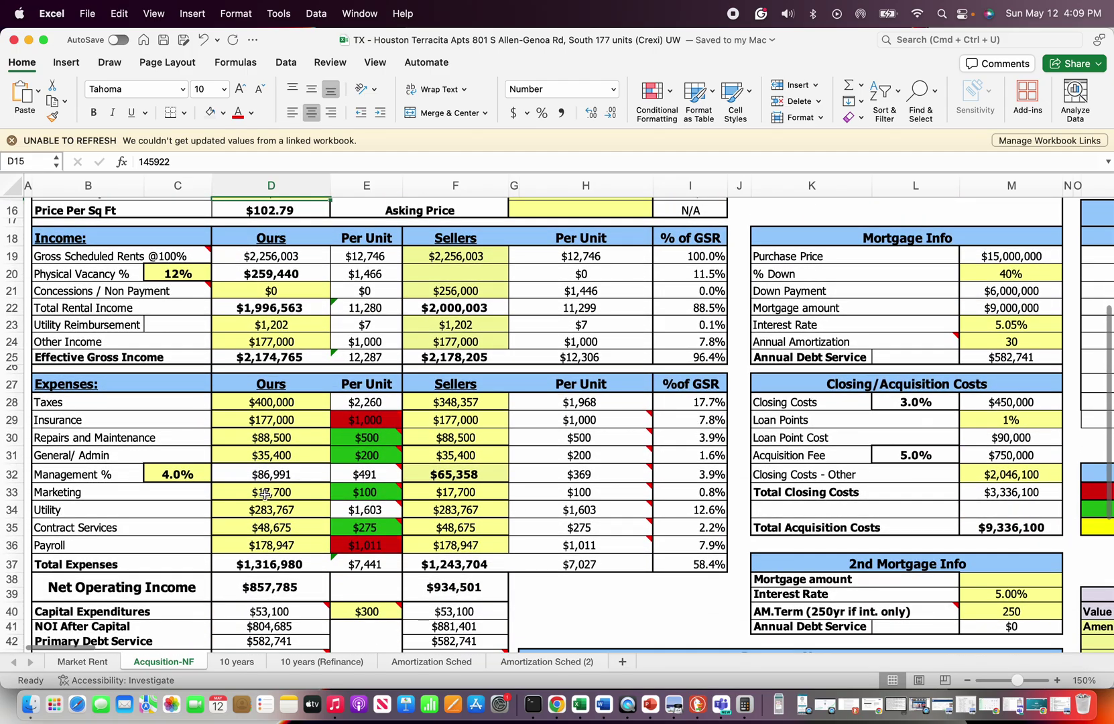
{"action": "scroll", "coordinate": [265, 496], "scroll_direction": "down", "scroll_amount": 6}
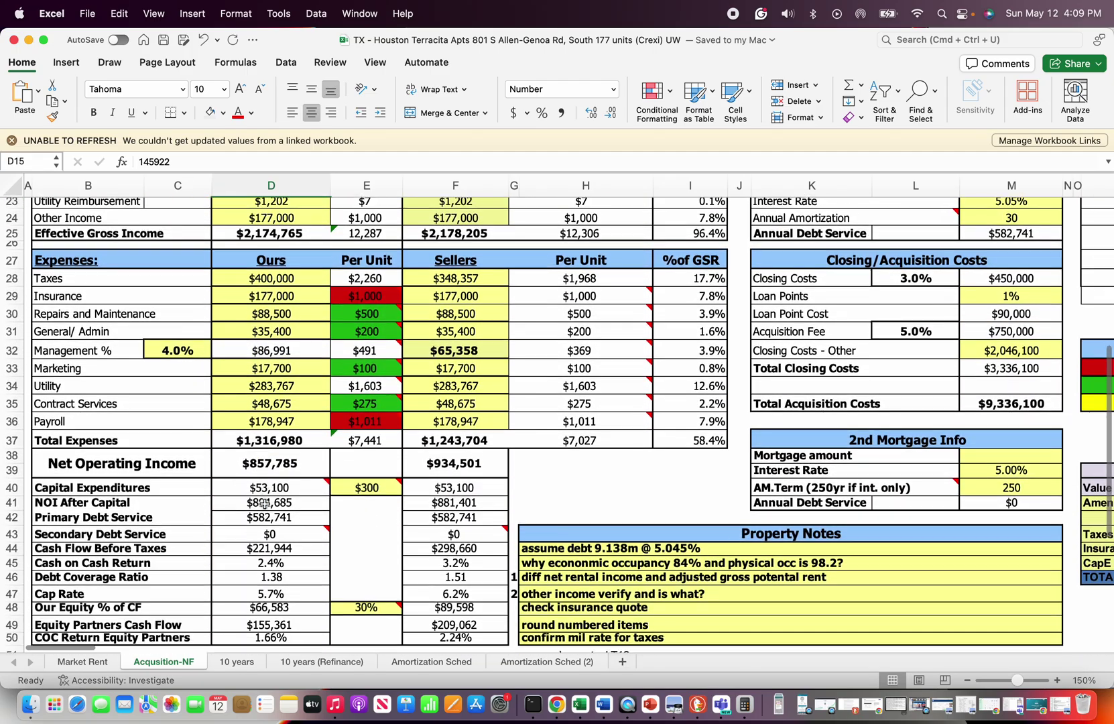
{"action": "scroll", "coordinate": [264, 500], "scroll_direction": "down", "scroll_amount": 3}
{"action": "scroll", "coordinate": [268, 489], "scroll_direction": "up", "scroll_amount": 3}
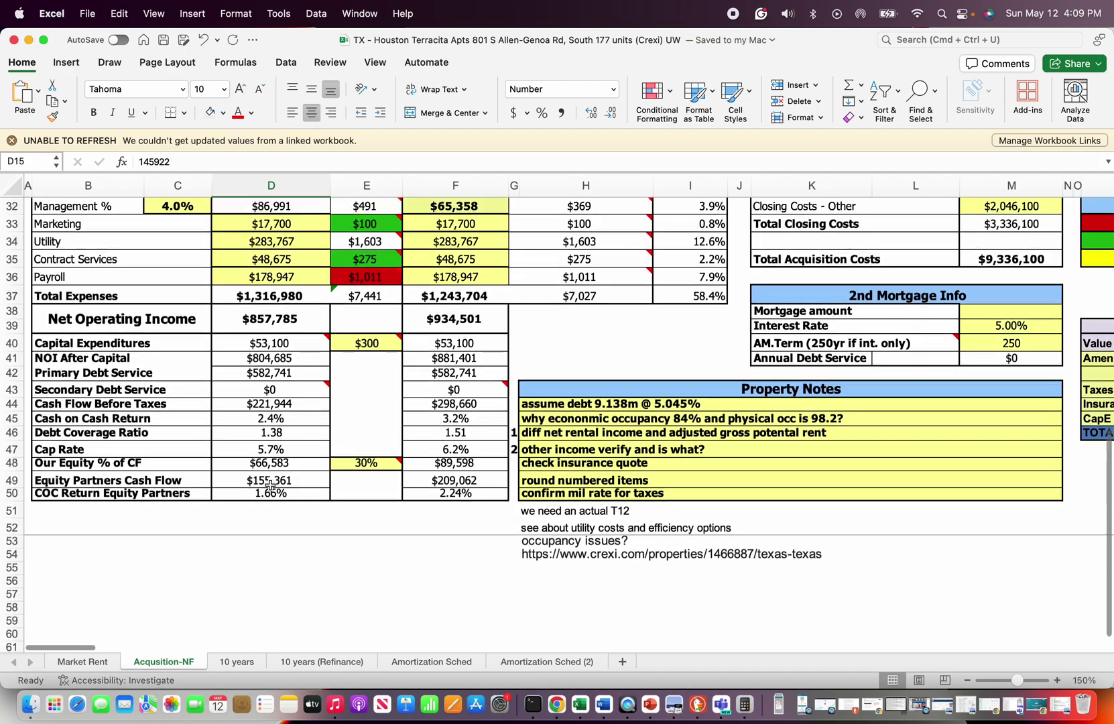
{"action": "scroll", "coordinate": [270, 484], "scroll_direction": "up", "scroll_amount": 7}
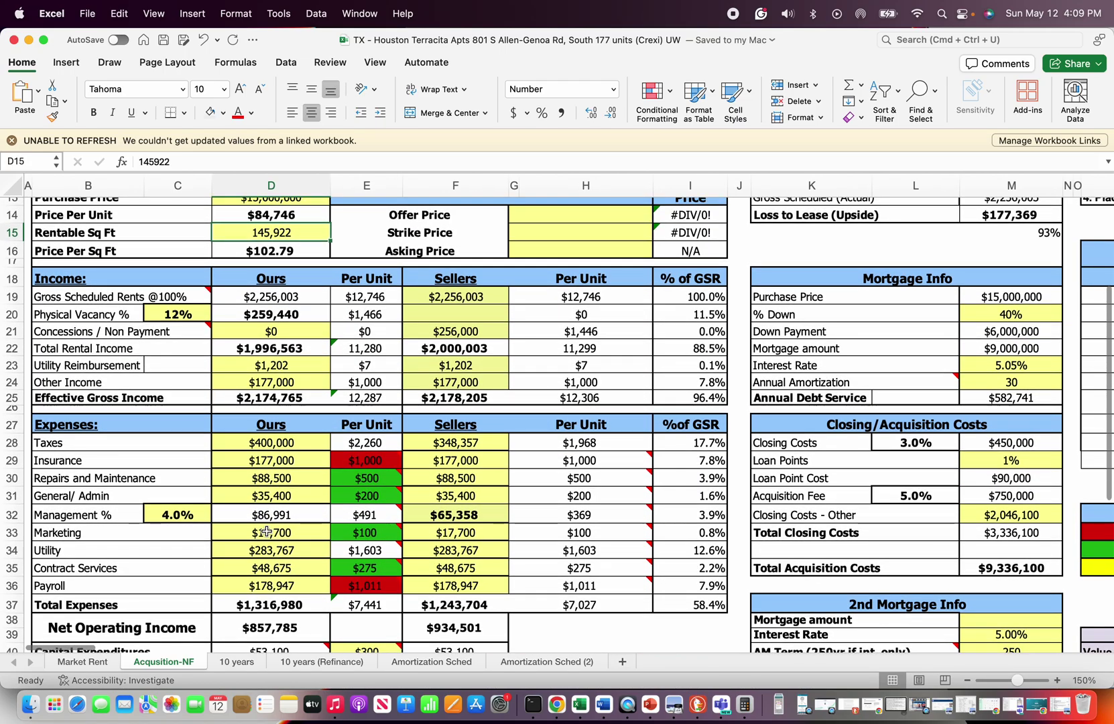
{"action": "scroll", "coordinate": [266, 526], "scroll_direction": "up", "scroll_amount": 3}
{"action": "scroll", "coordinate": [266, 531], "scroll_direction": "up", "scroll_amount": 3}
{"action": "scroll", "coordinate": [270, 517], "scroll_direction": "down", "scroll_amount": 4}
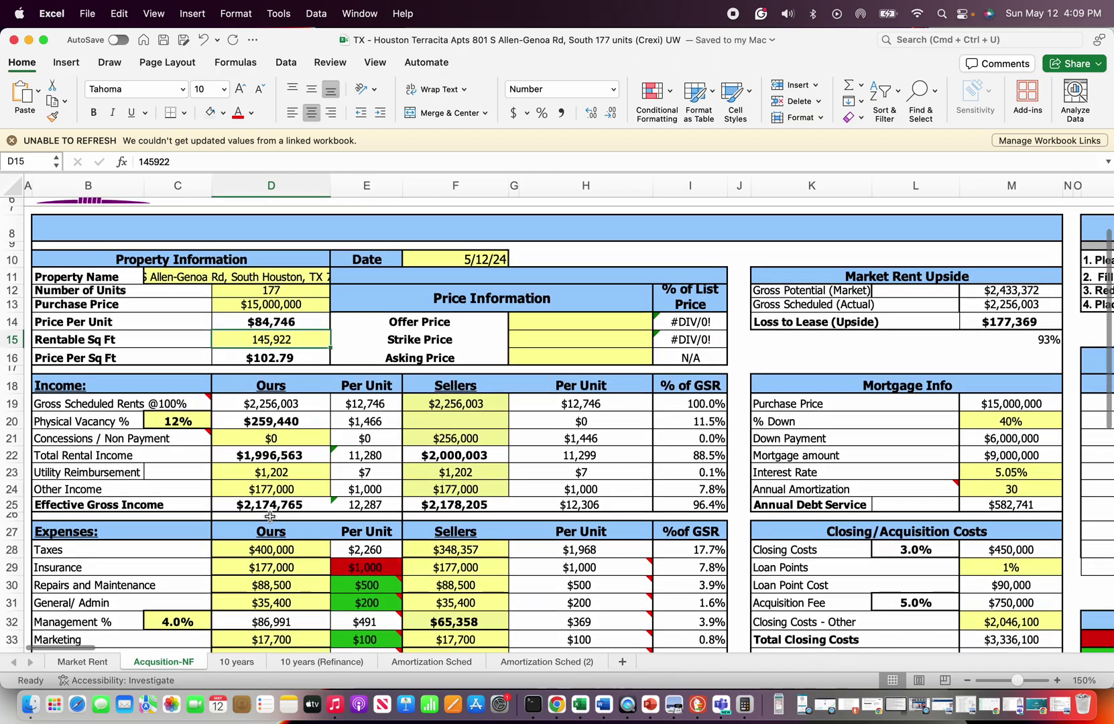
{"action": "scroll", "coordinate": [270, 511], "scroll_direction": "down", "scroll_amount": 1}
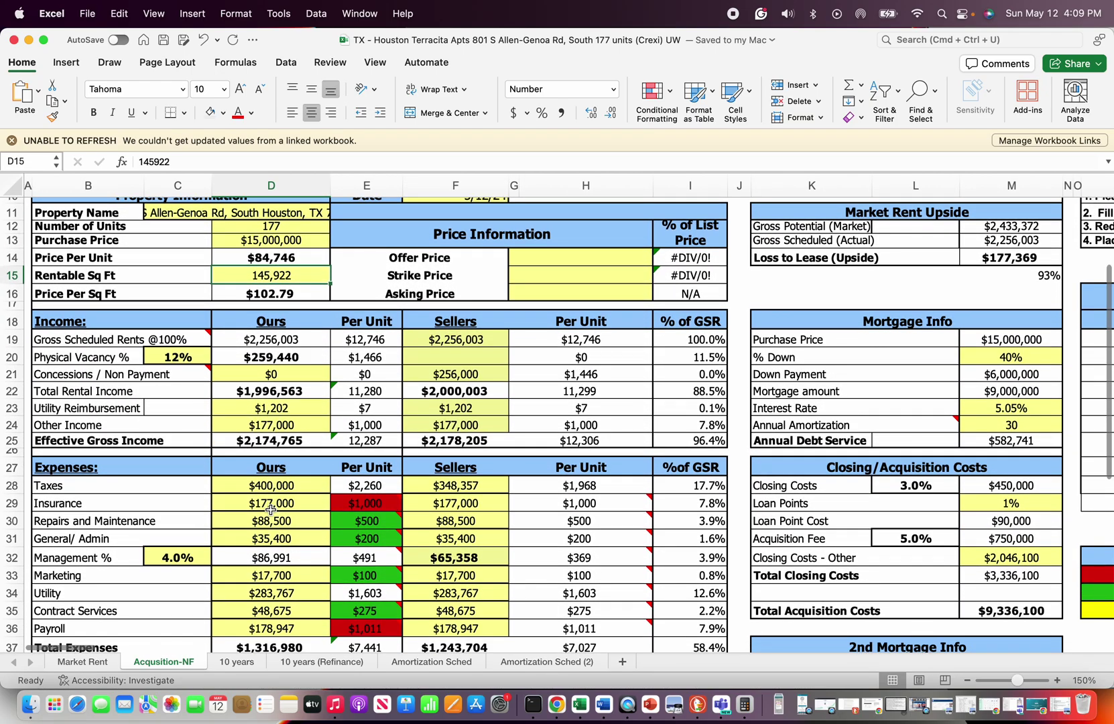
{"action": "scroll", "coordinate": [270, 527], "scroll_direction": "down", "scroll_amount": 10}
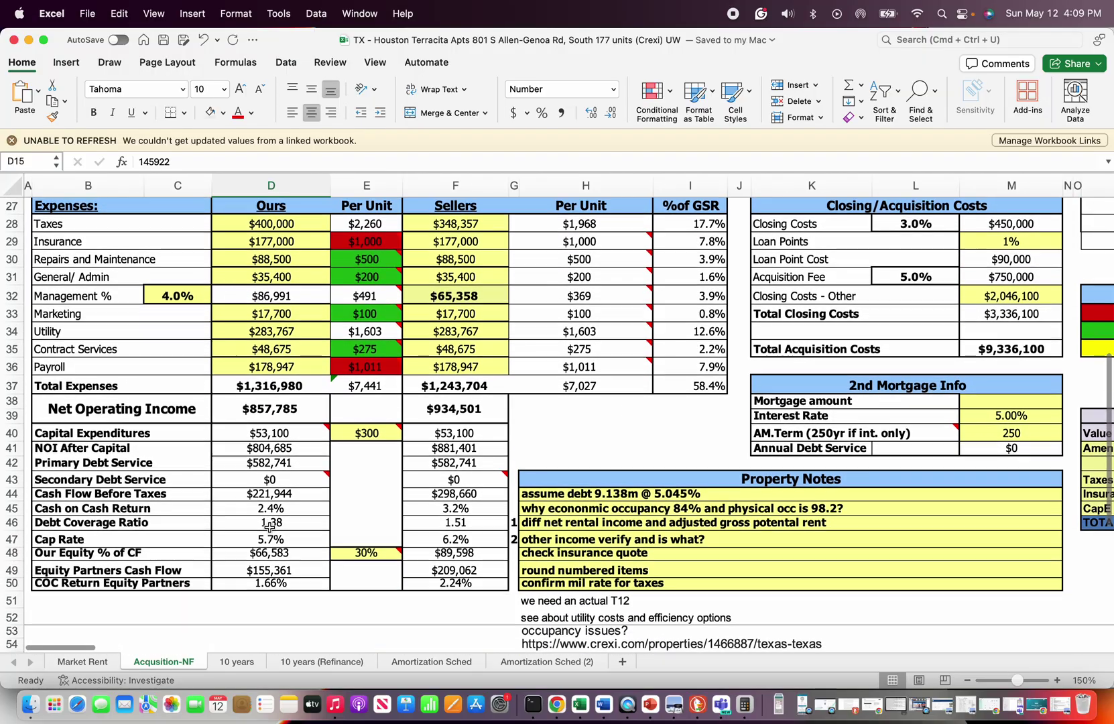
{"action": "scroll", "coordinate": [318, 441], "scroll_direction": "up", "scroll_amount": 10}
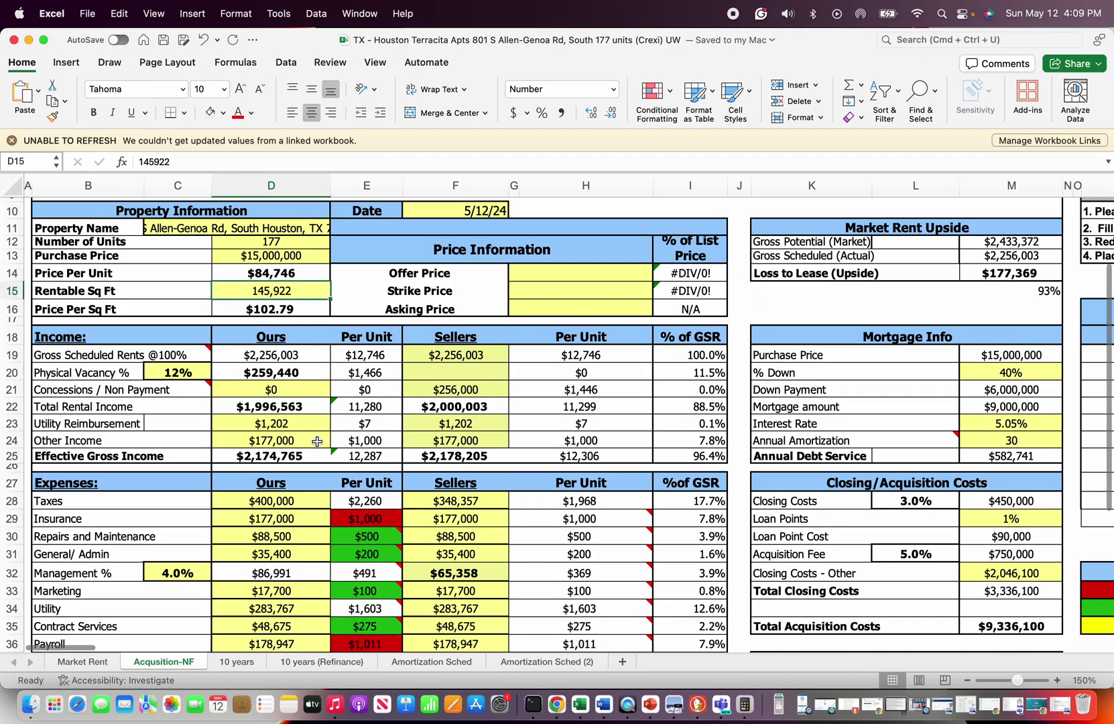
{"action": "scroll", "coordinate": [317, 441], "scroll_direction": "up", "scroll_amount": 4}
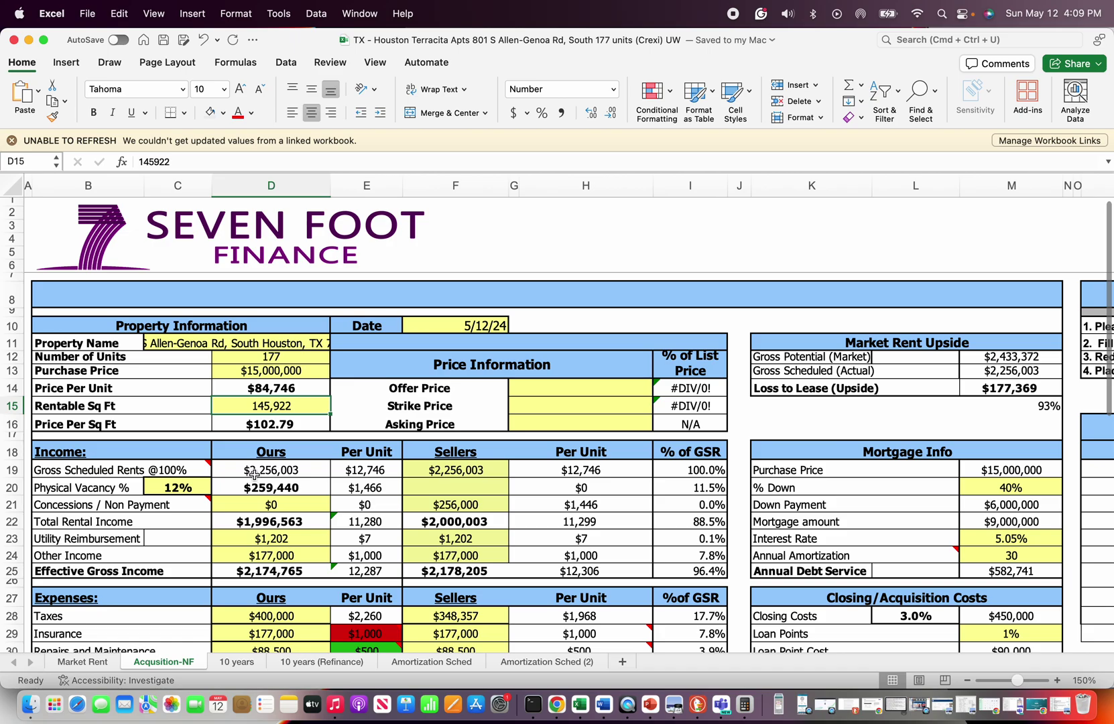
{"action": "scroll", "coordinate": [254, 474], "scroll_direction": "down", "scroll_amount": 10}
{"action": "scroll", "coordinate": [272, 439], "scroll_direction": "up", "scroll_amount": 5}
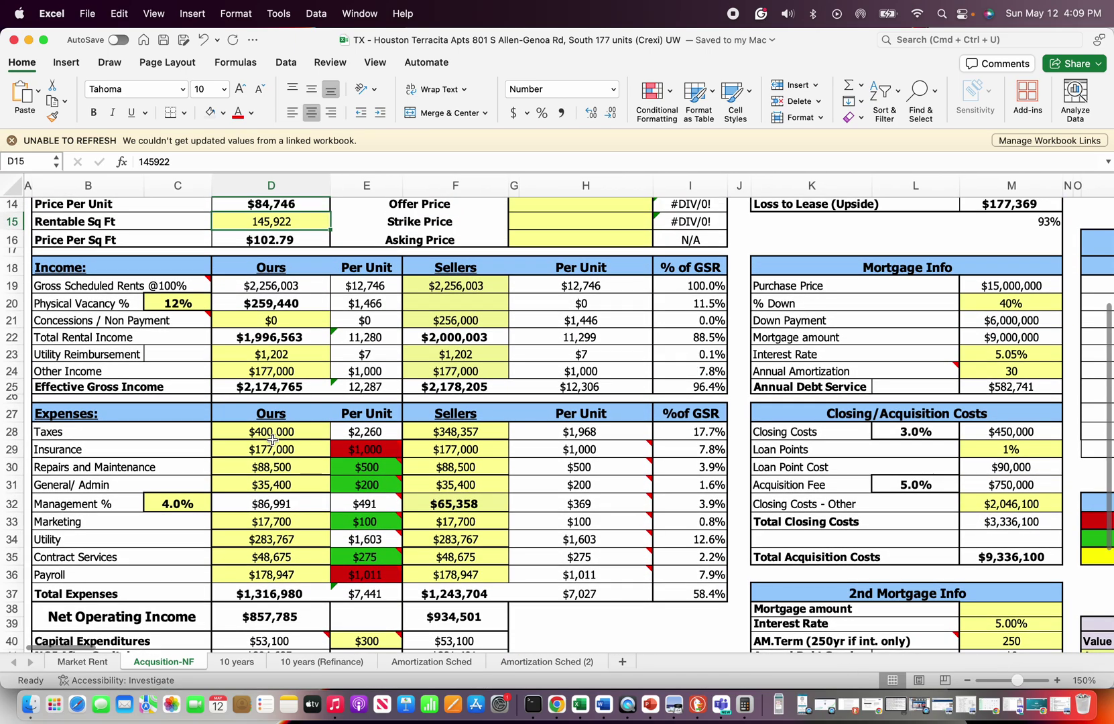
- Set the seller's gross scheduled rents to $3,000,000
{"action": "scroll", "coordinate": [272, 439], "scroll_direction": "up", "scroll_amount": 5}
{"action": "left_click", "coordinate": [466, 463]}
{"action": "type", "text": "3,000,00"}
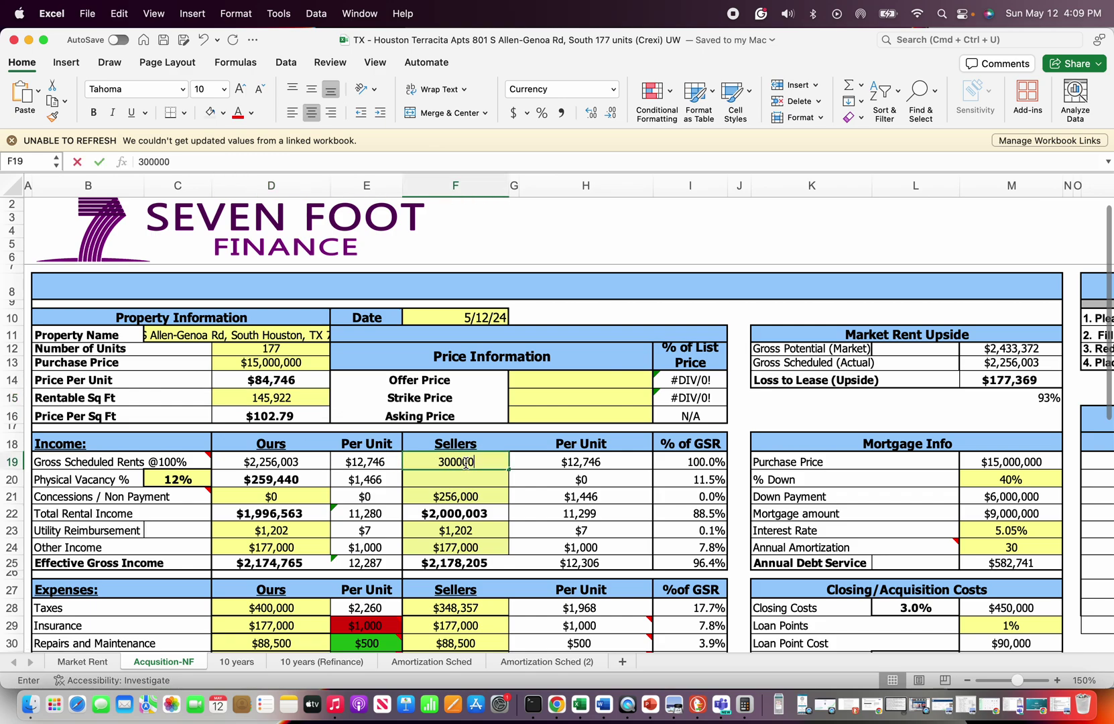
{"action": "type", "text": "0"}
{"action": "key", "text": "Return"}
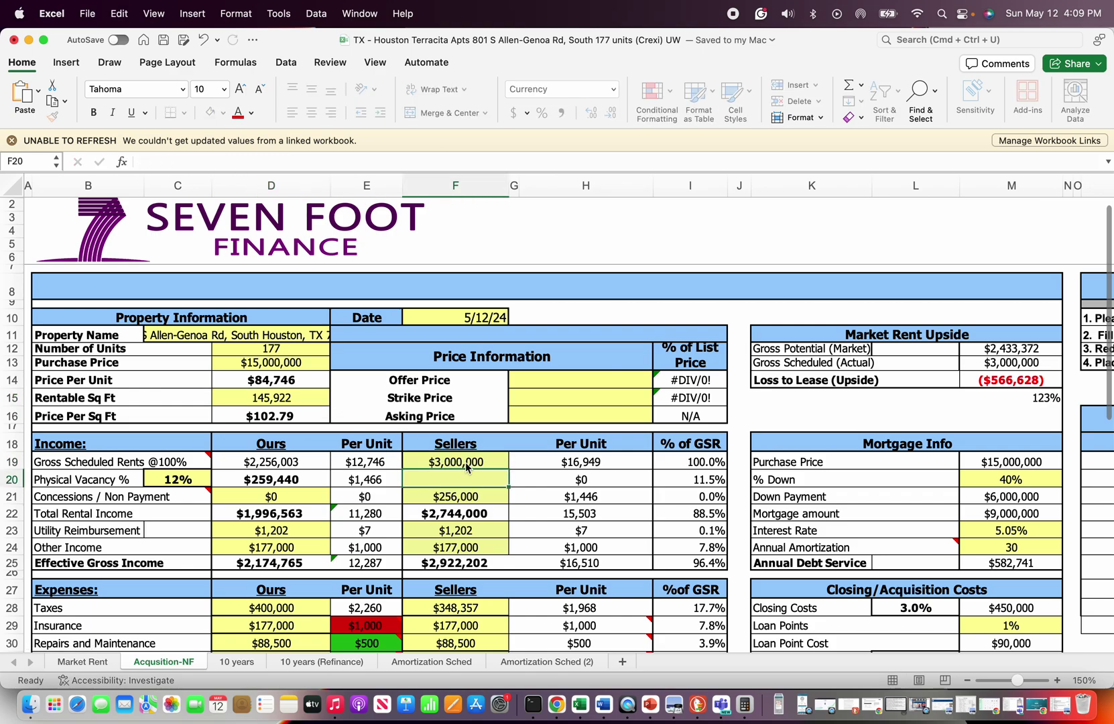
- Compare our gross scheduled rents, debt coverage, cap rate and equity partner returns with the seller's recalculated figures
{"action": "left_click", "coordinate": [267, 462]}
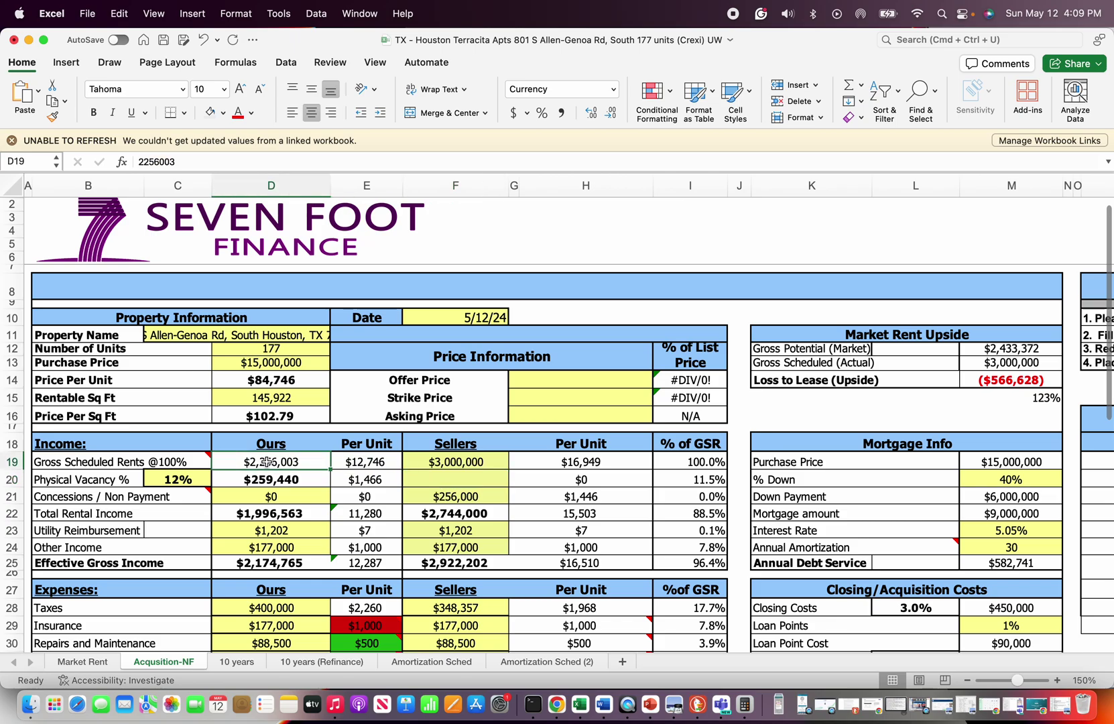
{"action": "scroll", "coordinate": [267, 462], "scroll_direction": "down", "scroll_amount": 15}
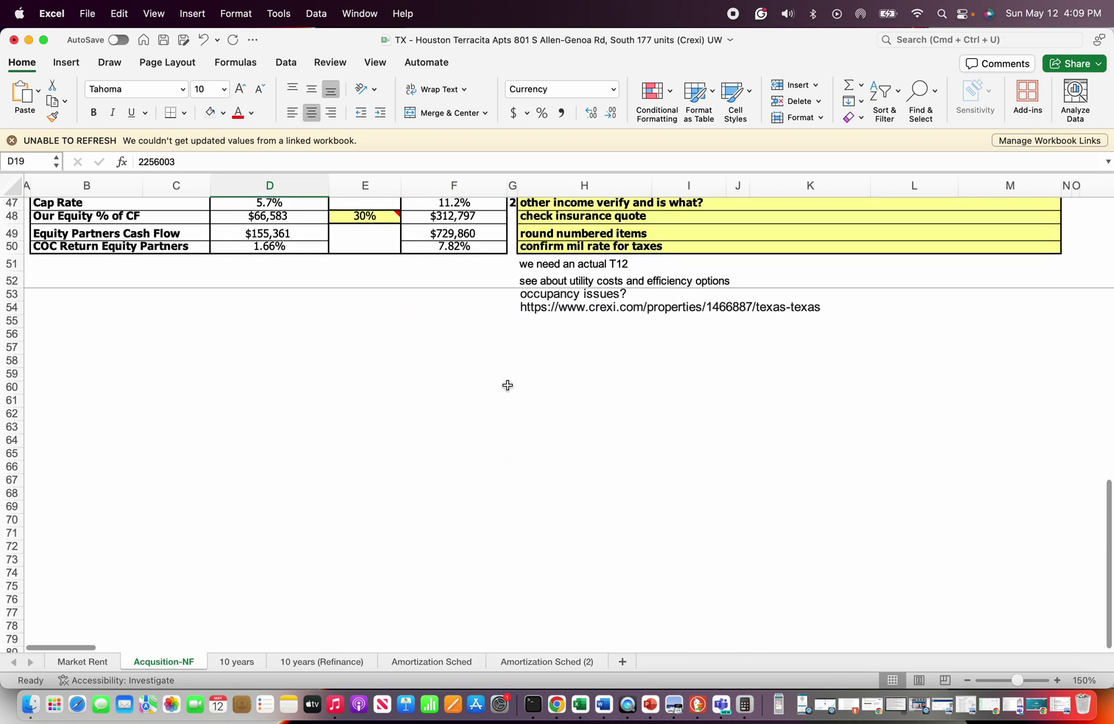
{"action": "scroll", "coordinate": [508, 382], "scroll_direction": "up", "scroll_amount": 3}
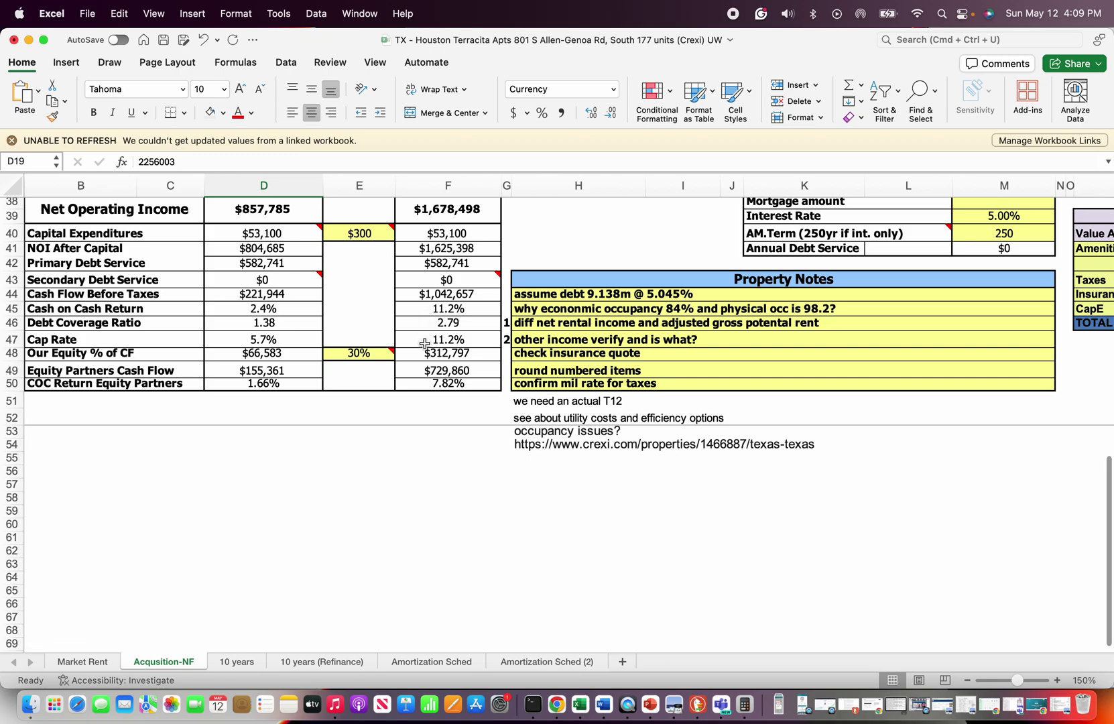
{"action": "left_click", "coordinate": [438, 399]}
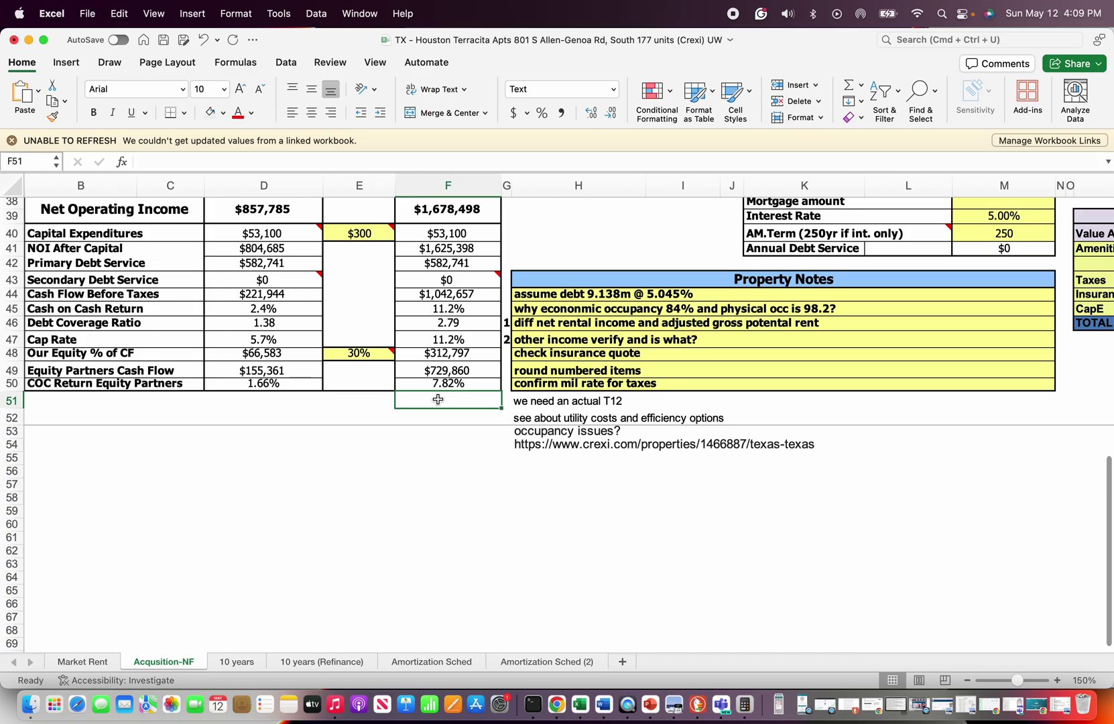
{"action": "scroll", "coordinate": [438, 399], "scroll_direction": "up", "scroll_amount": 15}
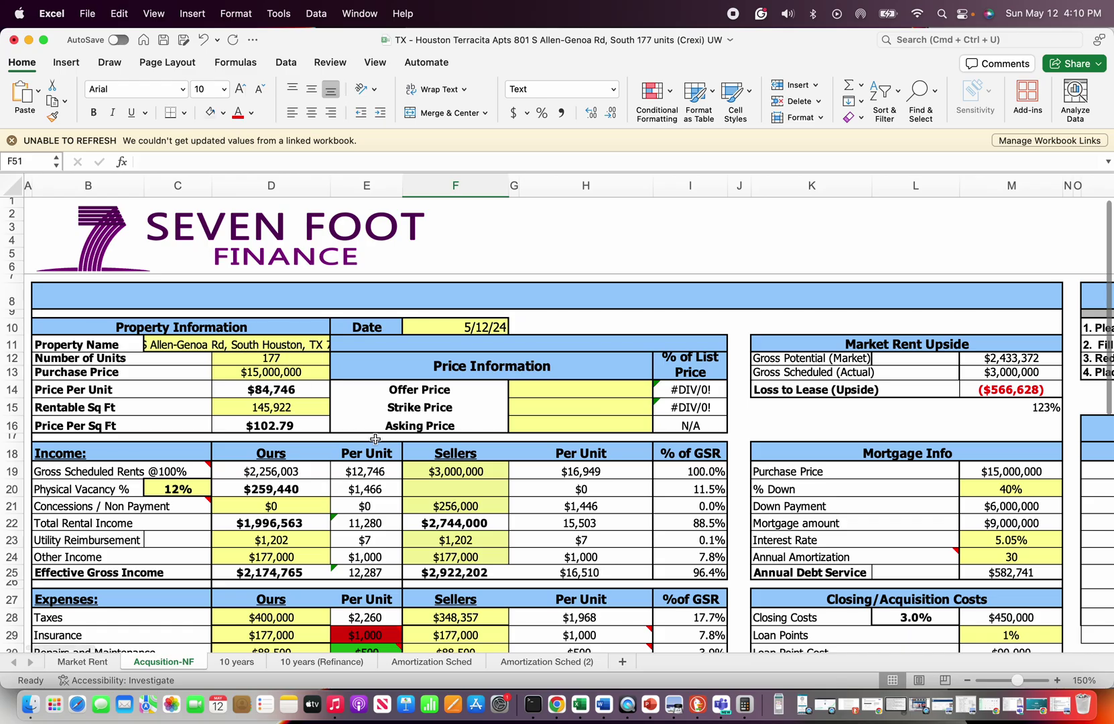
{"action": "scroll", "coordinate": [446, 509], "scroll_direction": "down", "scroll_amount": 6}
{"action": "scroll", "coordinate": [446, 510], "scroll_direction": "down", "scroll_amount": 5}
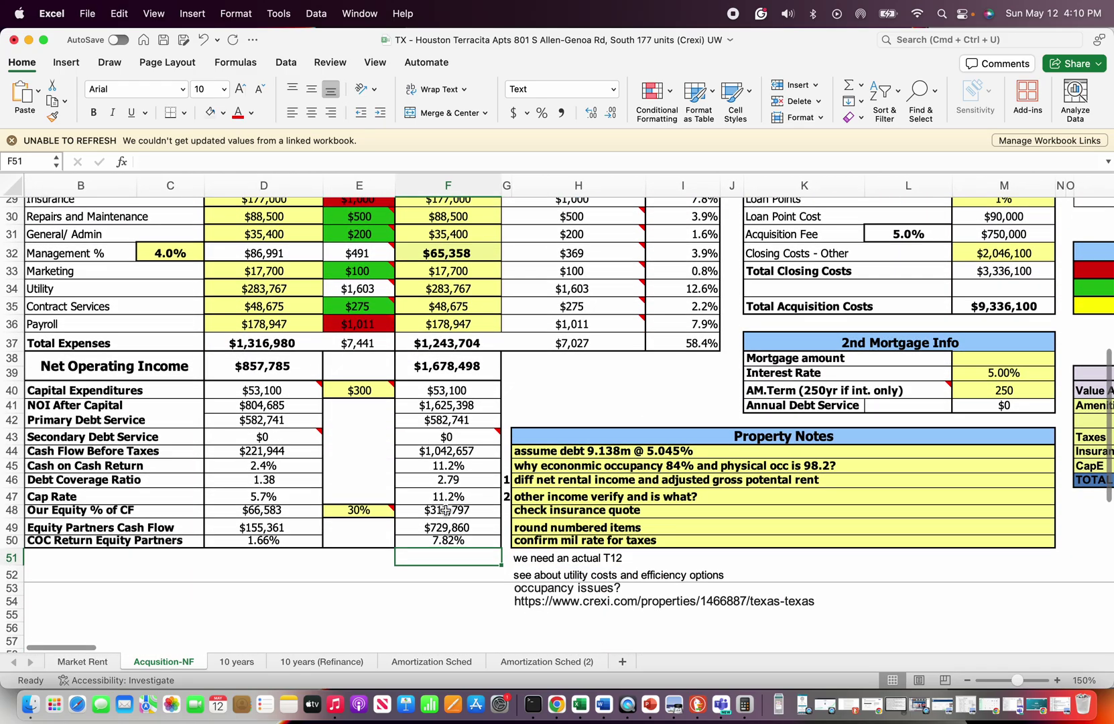
{"action": "scroll", "coordinate": [456, 481], "scroll_direction": "down", "scroll_amount": 1}
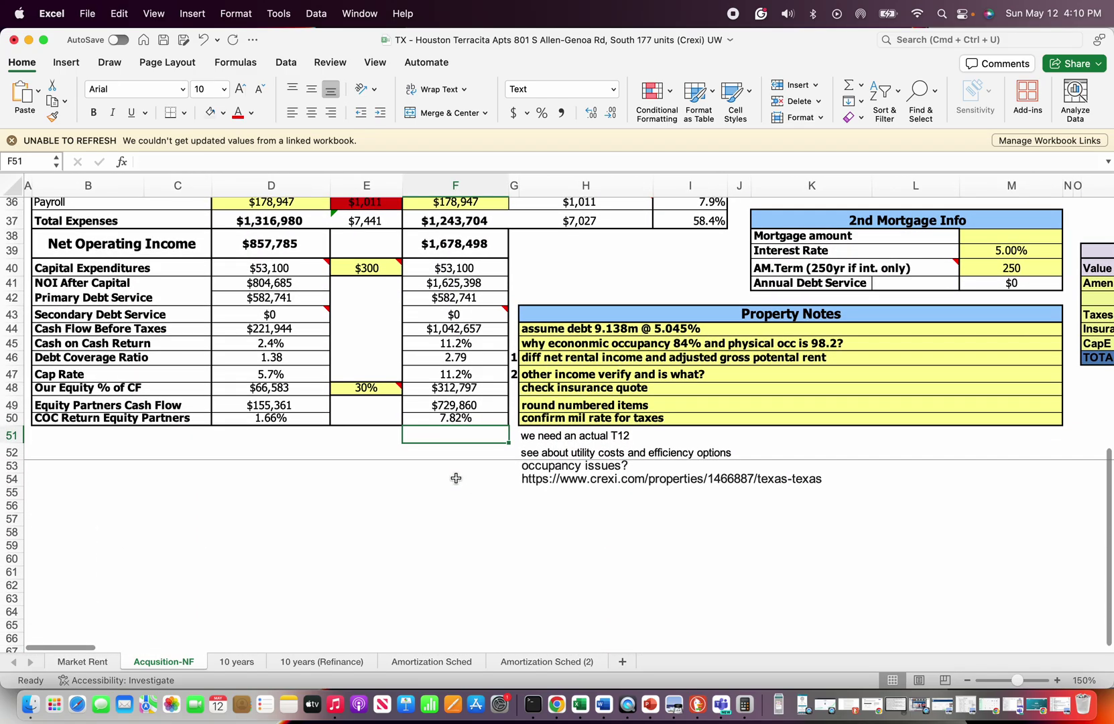
- Recheck the seller's gross scheduled rents and vacancy entries, and review the seller's income and expense lines
{"action": "left_click", "coordinate": [456, 462]}
{"action": "scroll", "coordinate": [458, 456], "scroll_direction": "up", "scroll_amount": 3}
{"action": "scroll", "coordinate": [457, 458], "scroll_direction": "up", "scroll_amount": 9}
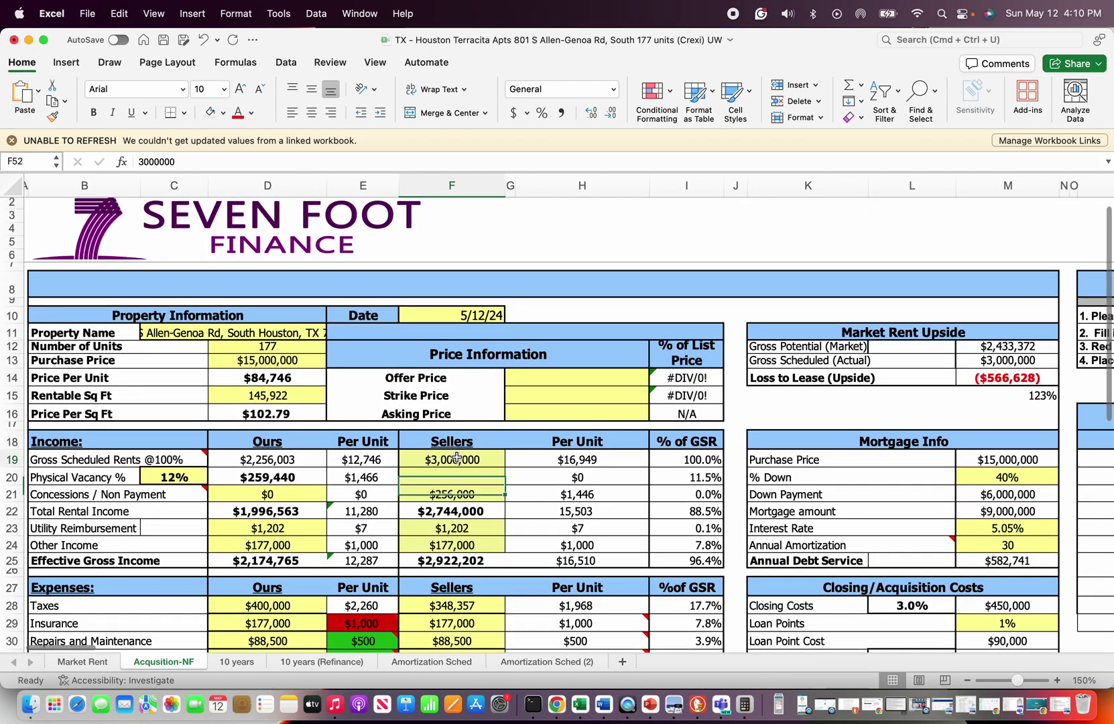
{"action": "left_click", "coordinate": [450, 479]}
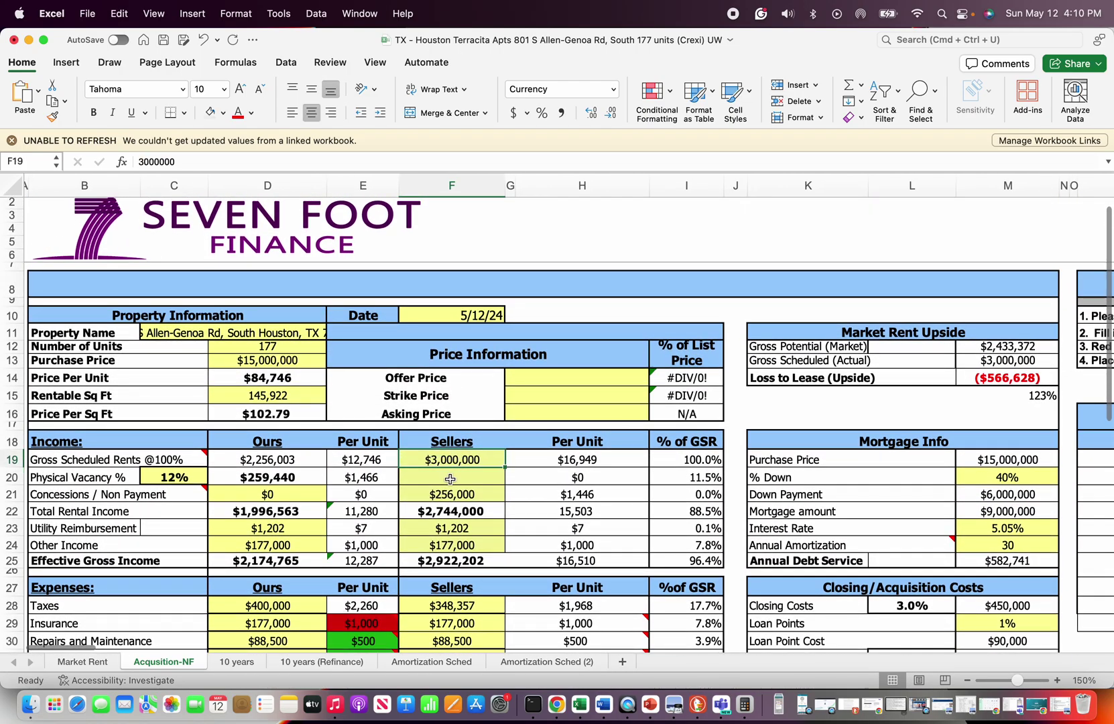
{"action": "scroll", "coordinate": [439, 573], "scroll_direction": "down", "scroll_amount": 2}
{"action": "scroll", "coordinate": [439, 573], "scroll_direction": "down", "scroll_amount": 4}
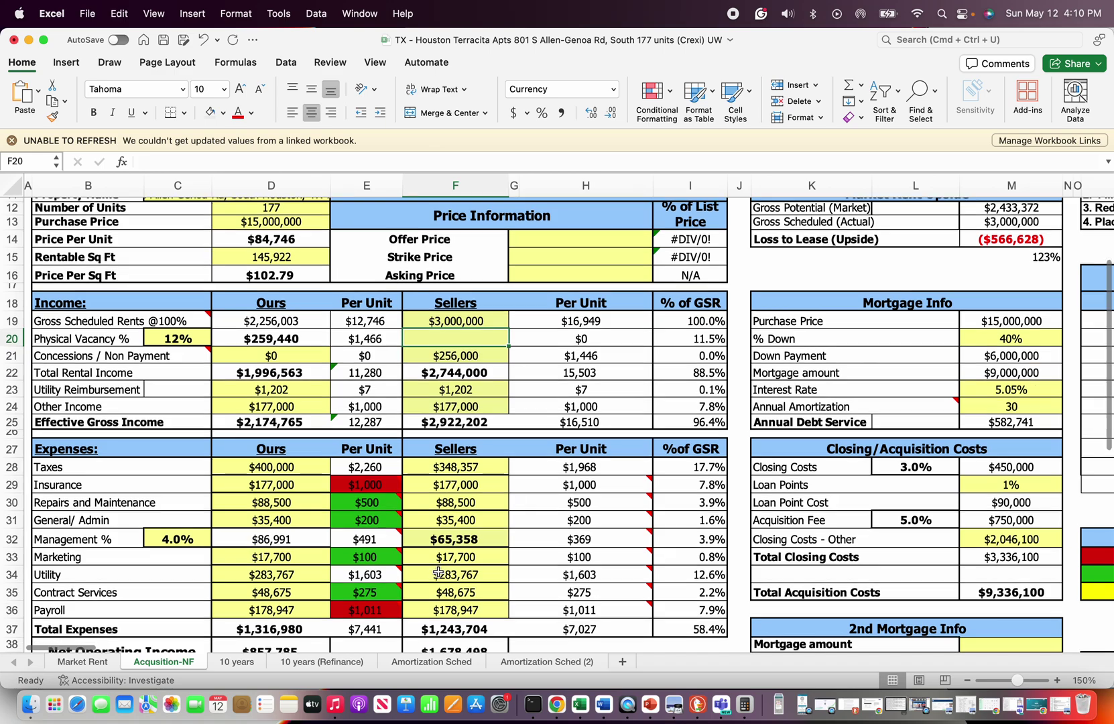